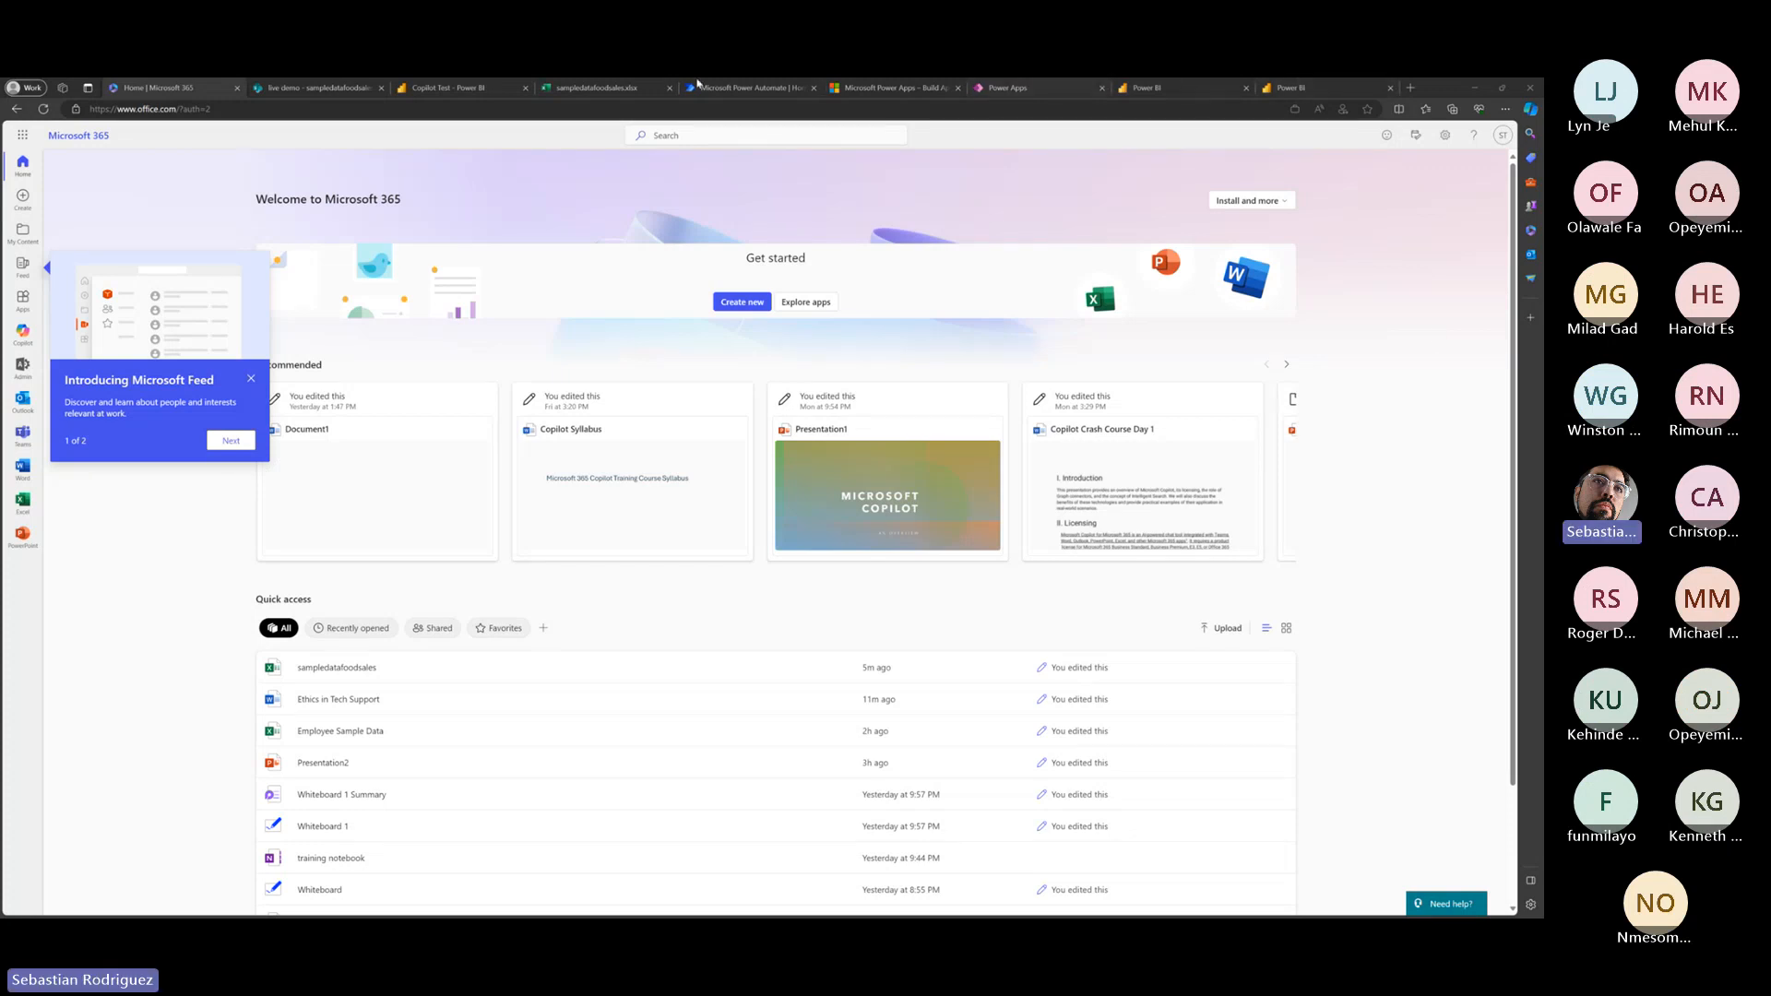
# Switch to the Copilot Test report in Power BI and publish it to the list.
pyautogui.click(491, 86)
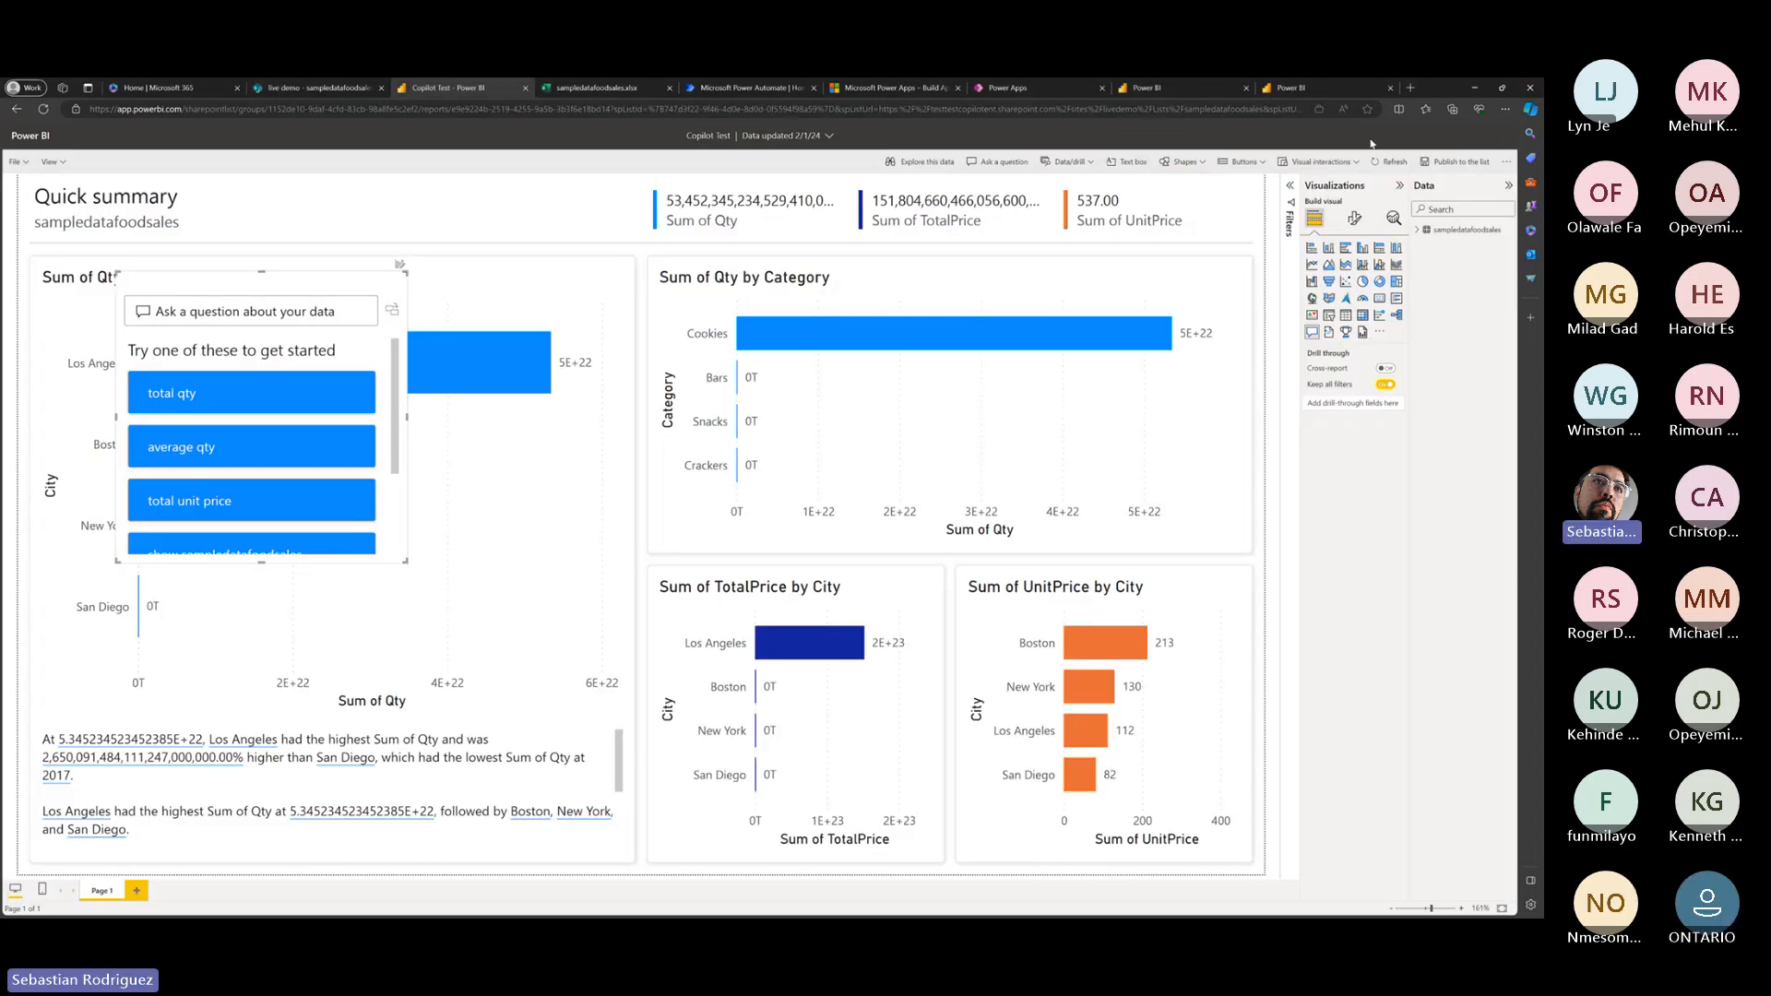
pyautogui.click(1479, 172)
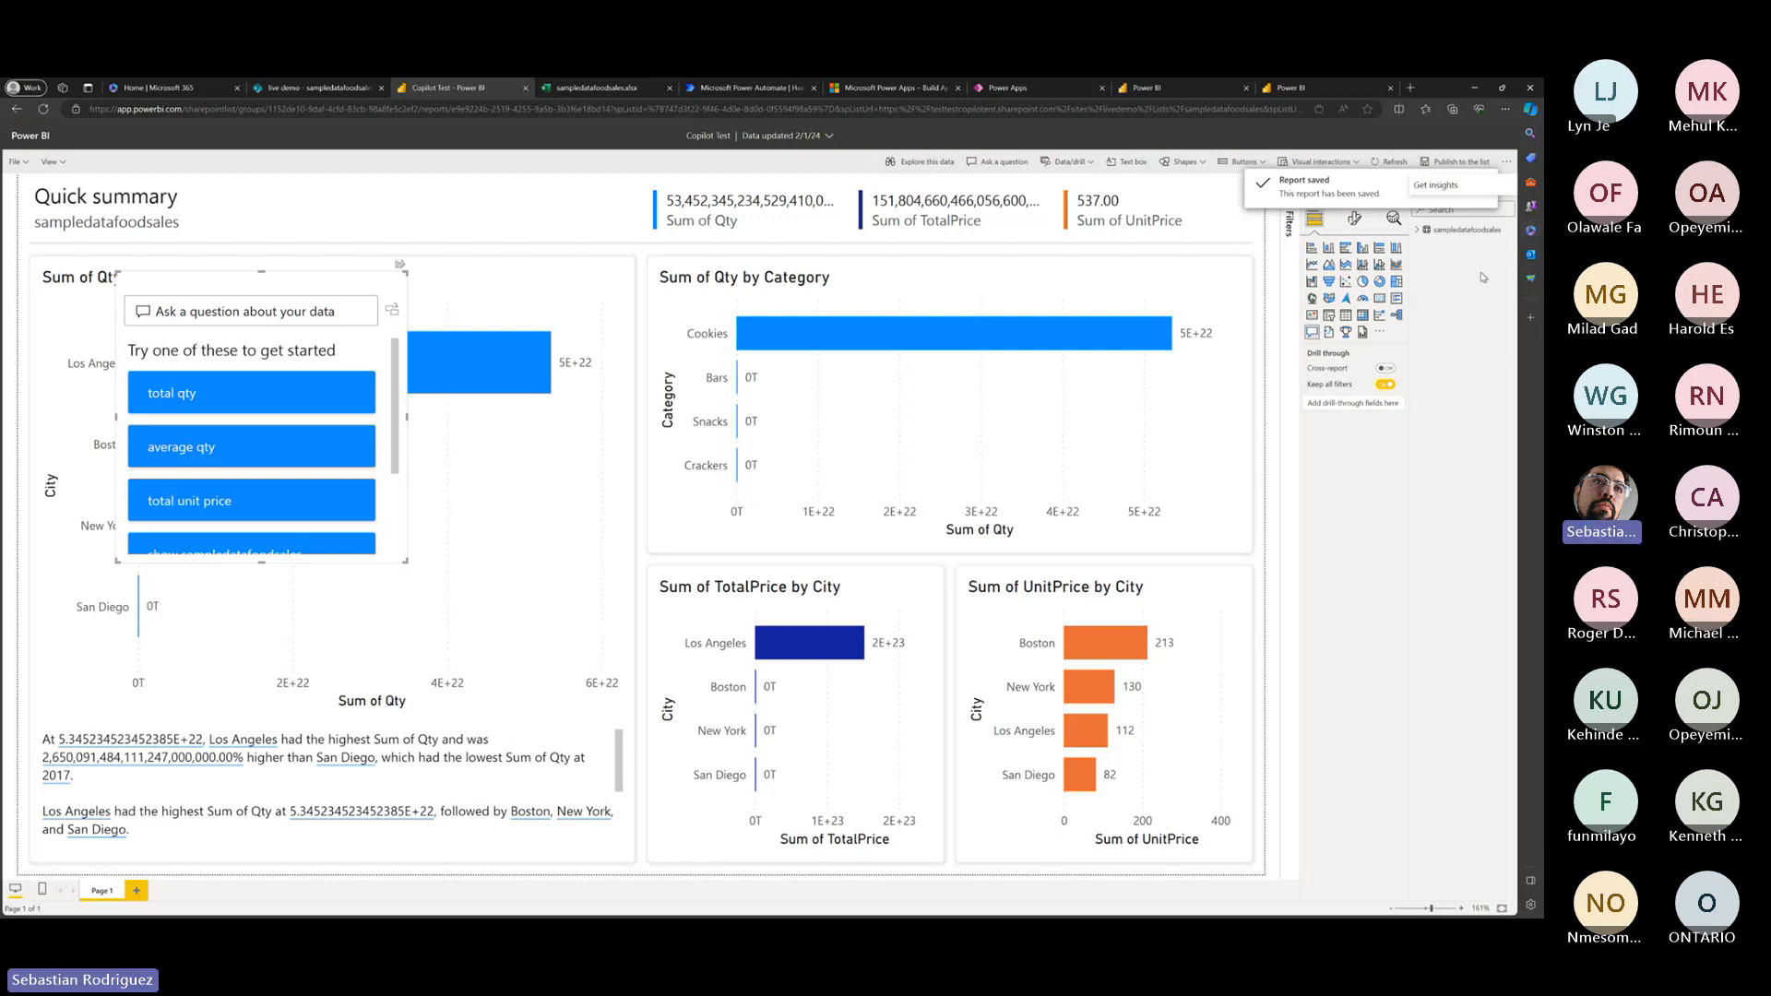
pyautogui.click(1292, 87)
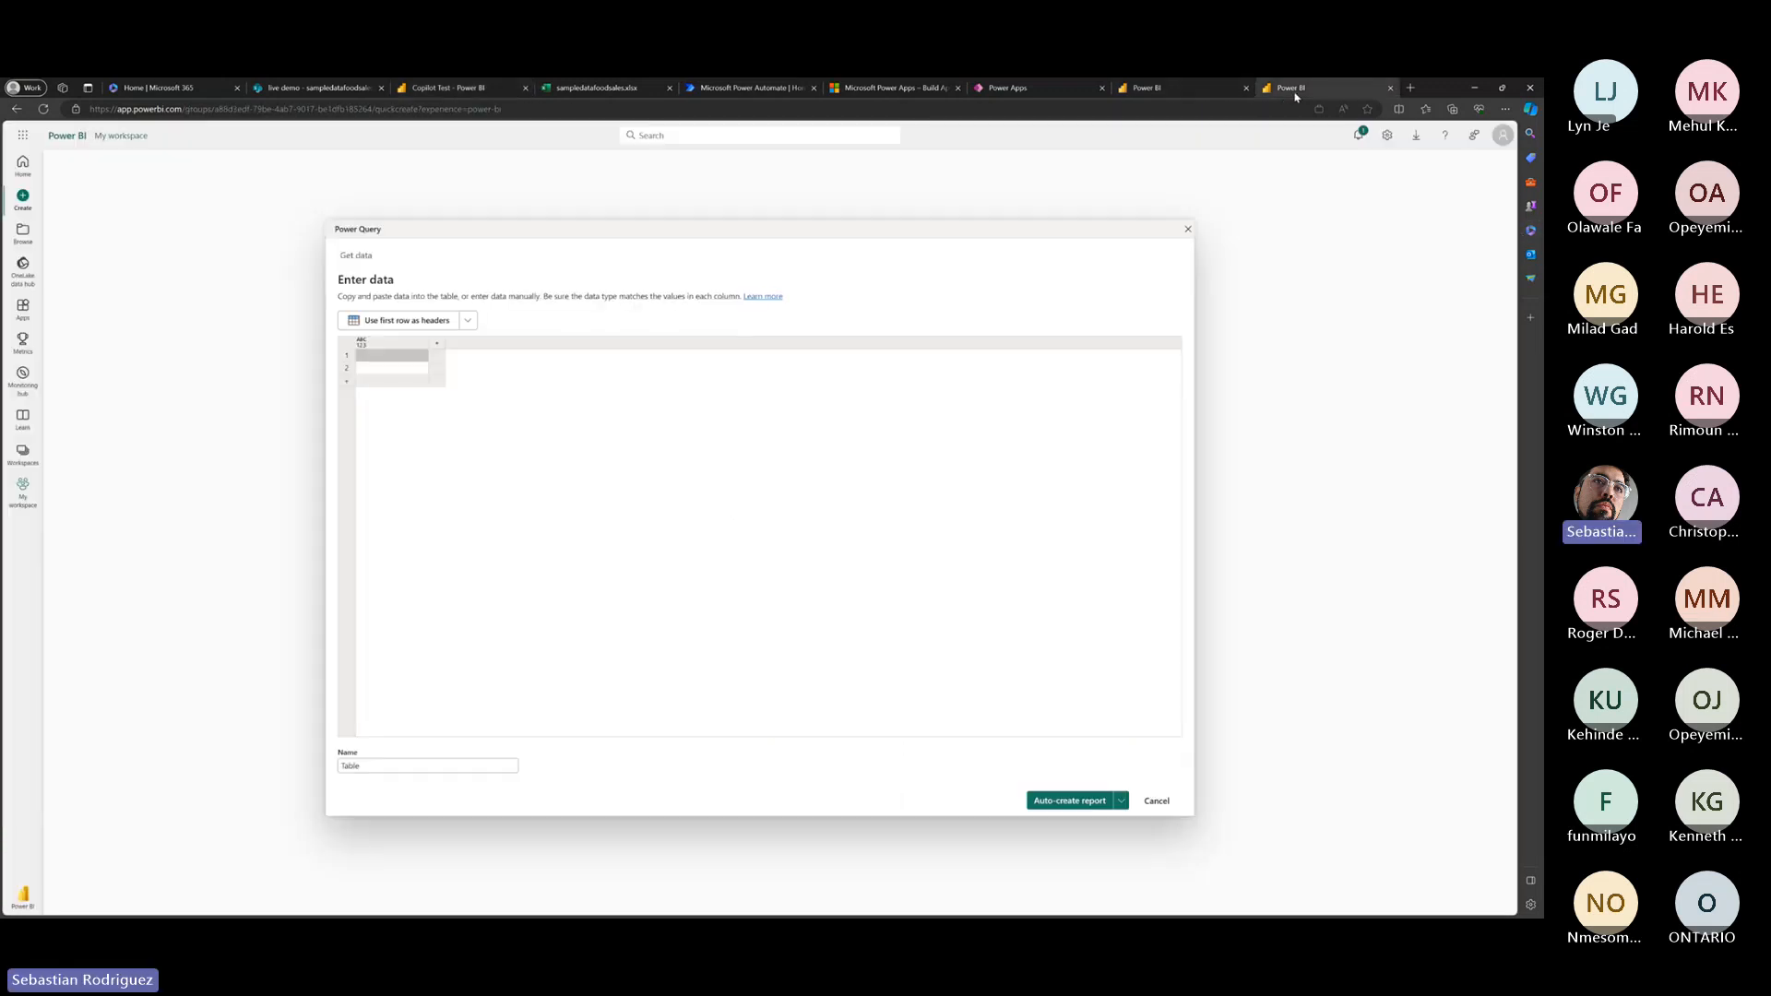
pyautogui.hotkey('ctrl', 'w')
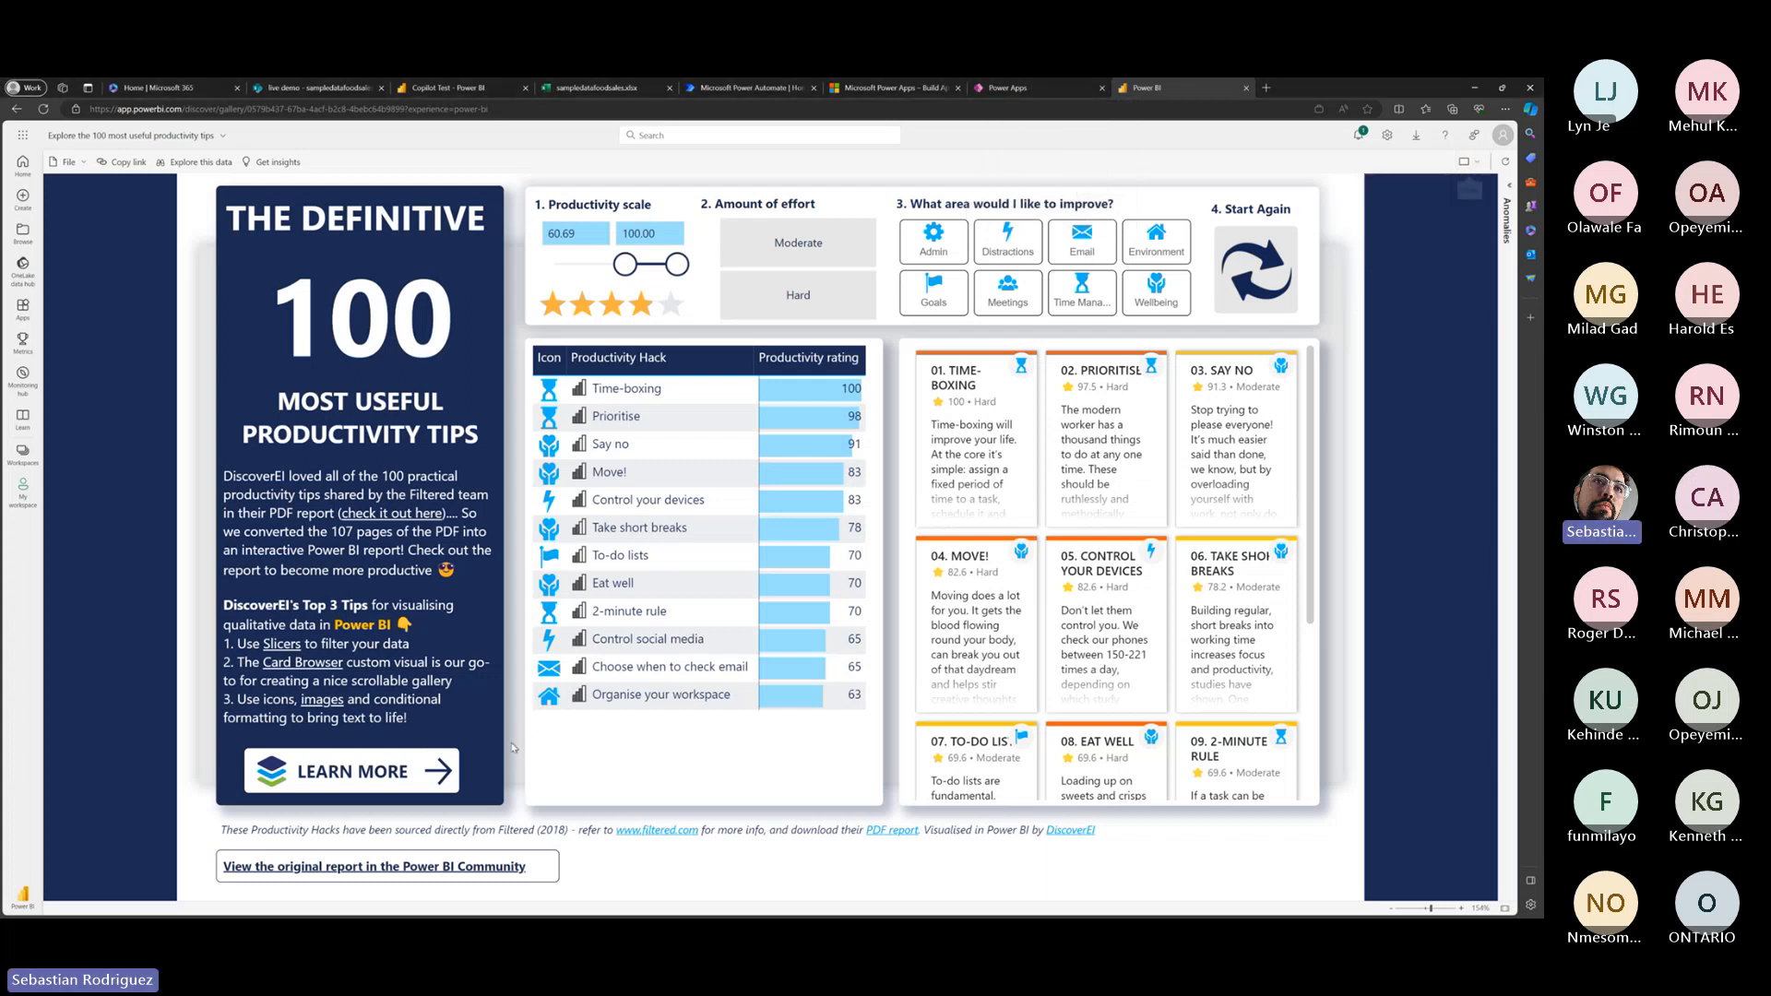
pyautogui.press('Escape')
pyautogui.hotkey('ctrl', 't')
pyautogui.write('https://learn.microsoft.com/en-us/power-bi/create-reports/copilot-introduction')
pyautogui.press('Return')
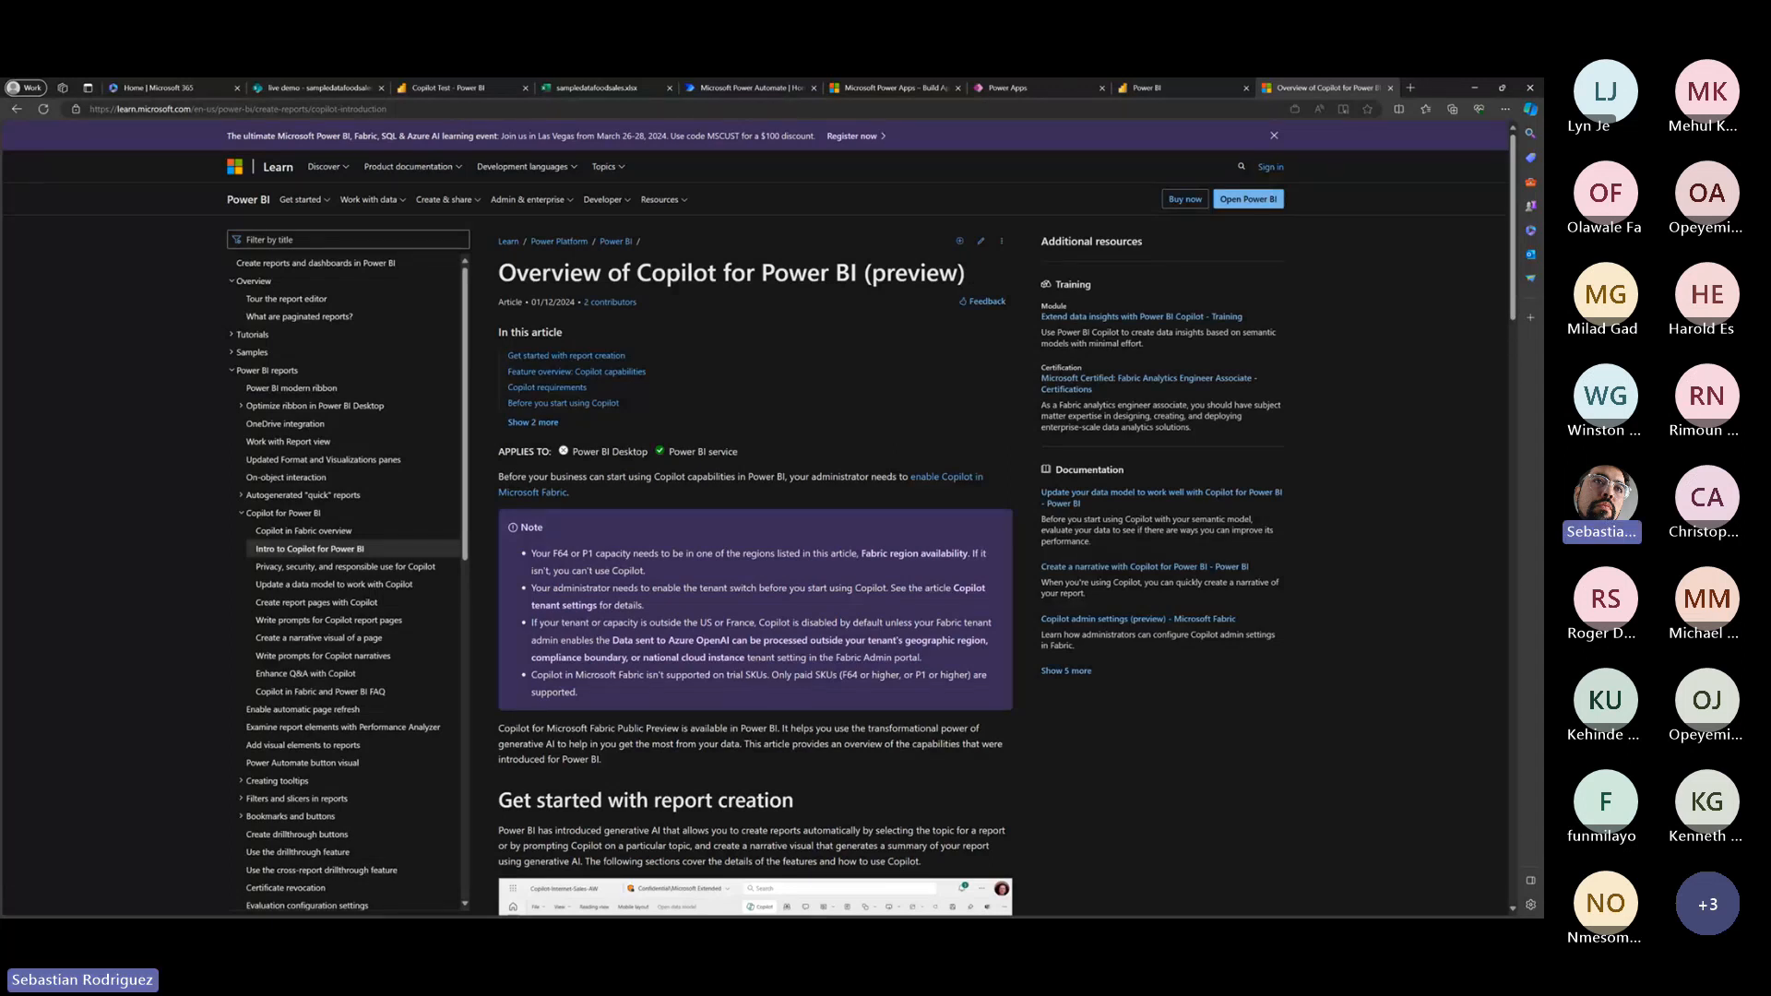
pyautogui.rightClick(1298, 758)
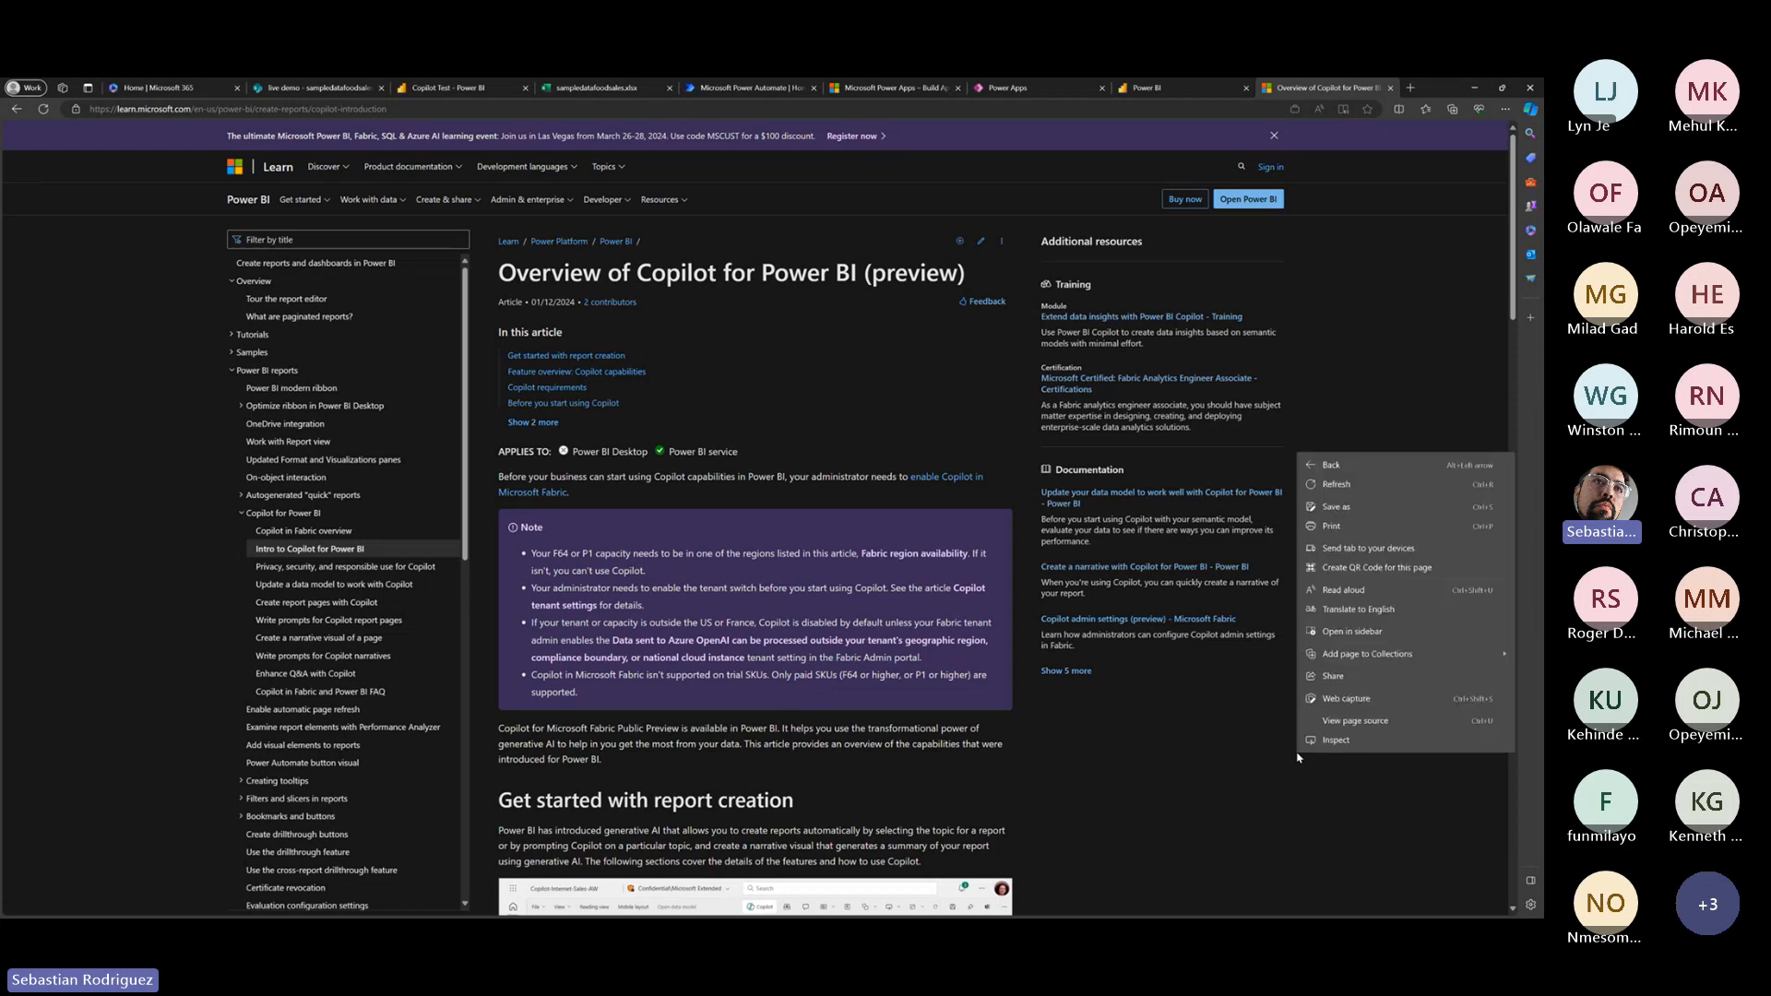
pyautogui.click(1238, 803)
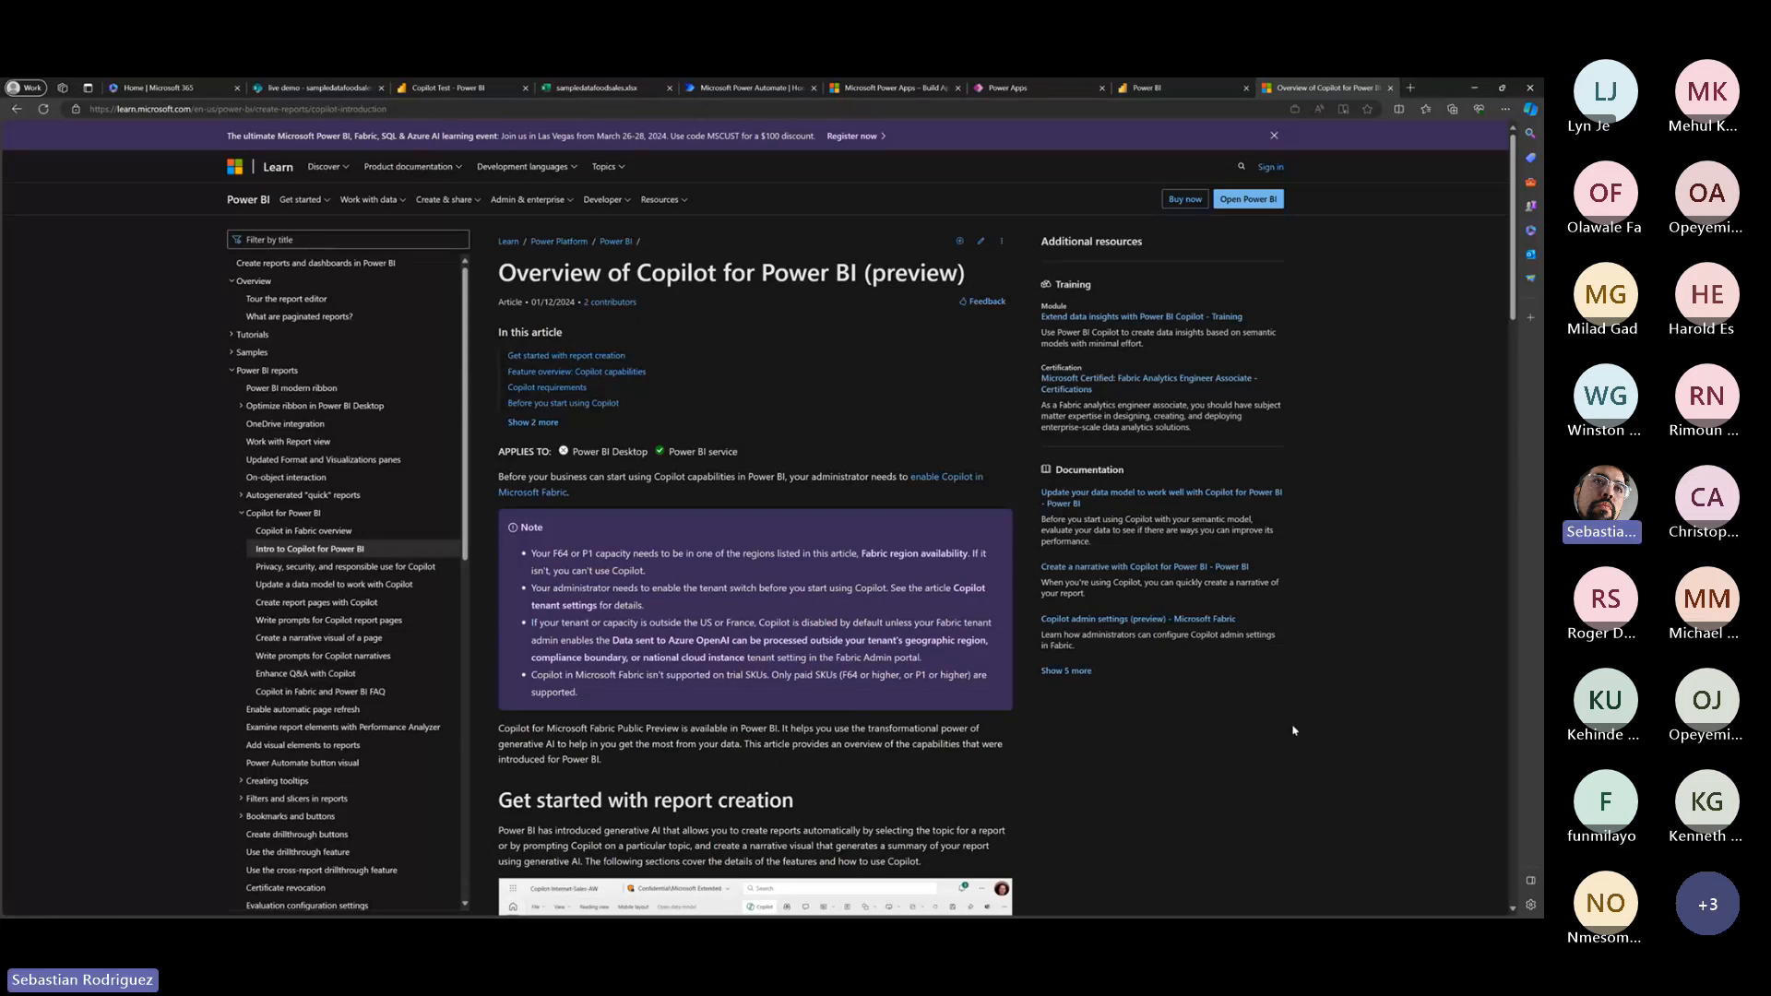
pyautogui.rightClick(1289, 781)
pyautogui.click(1257, 810)
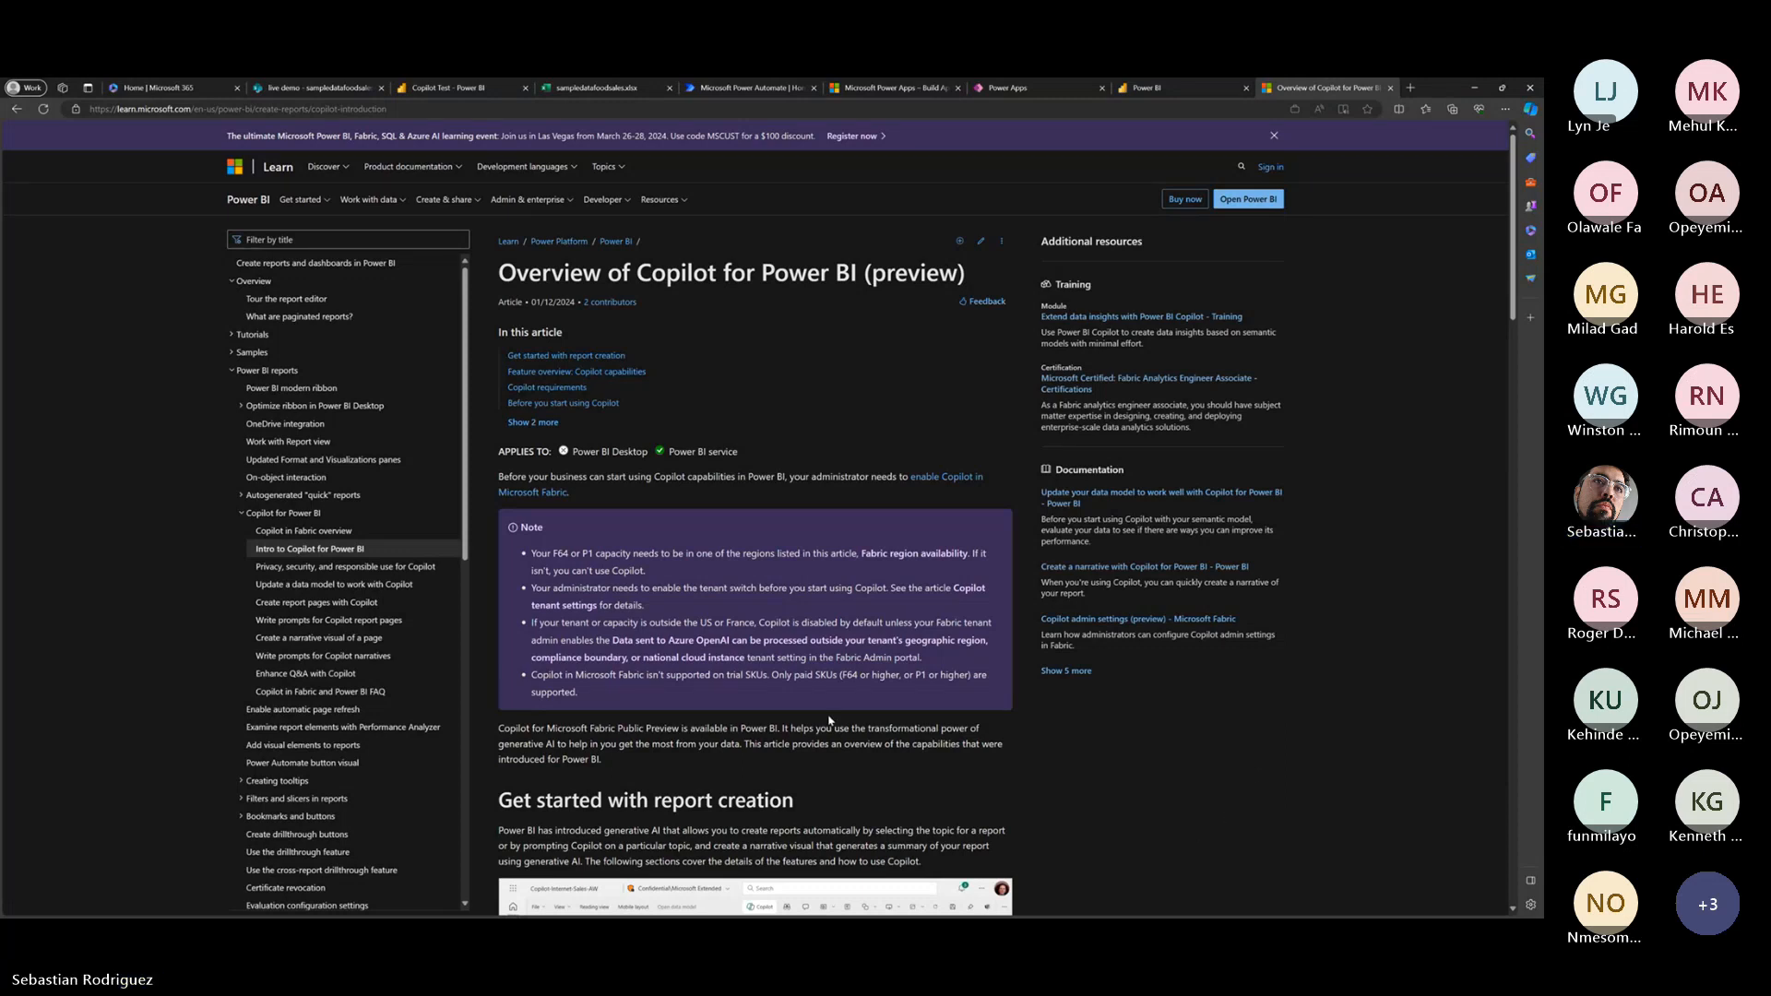
# Look at the article's report creation section, and open My workspace in the Power BI tab.
pyautogui.scroll(-5, 829, 720)
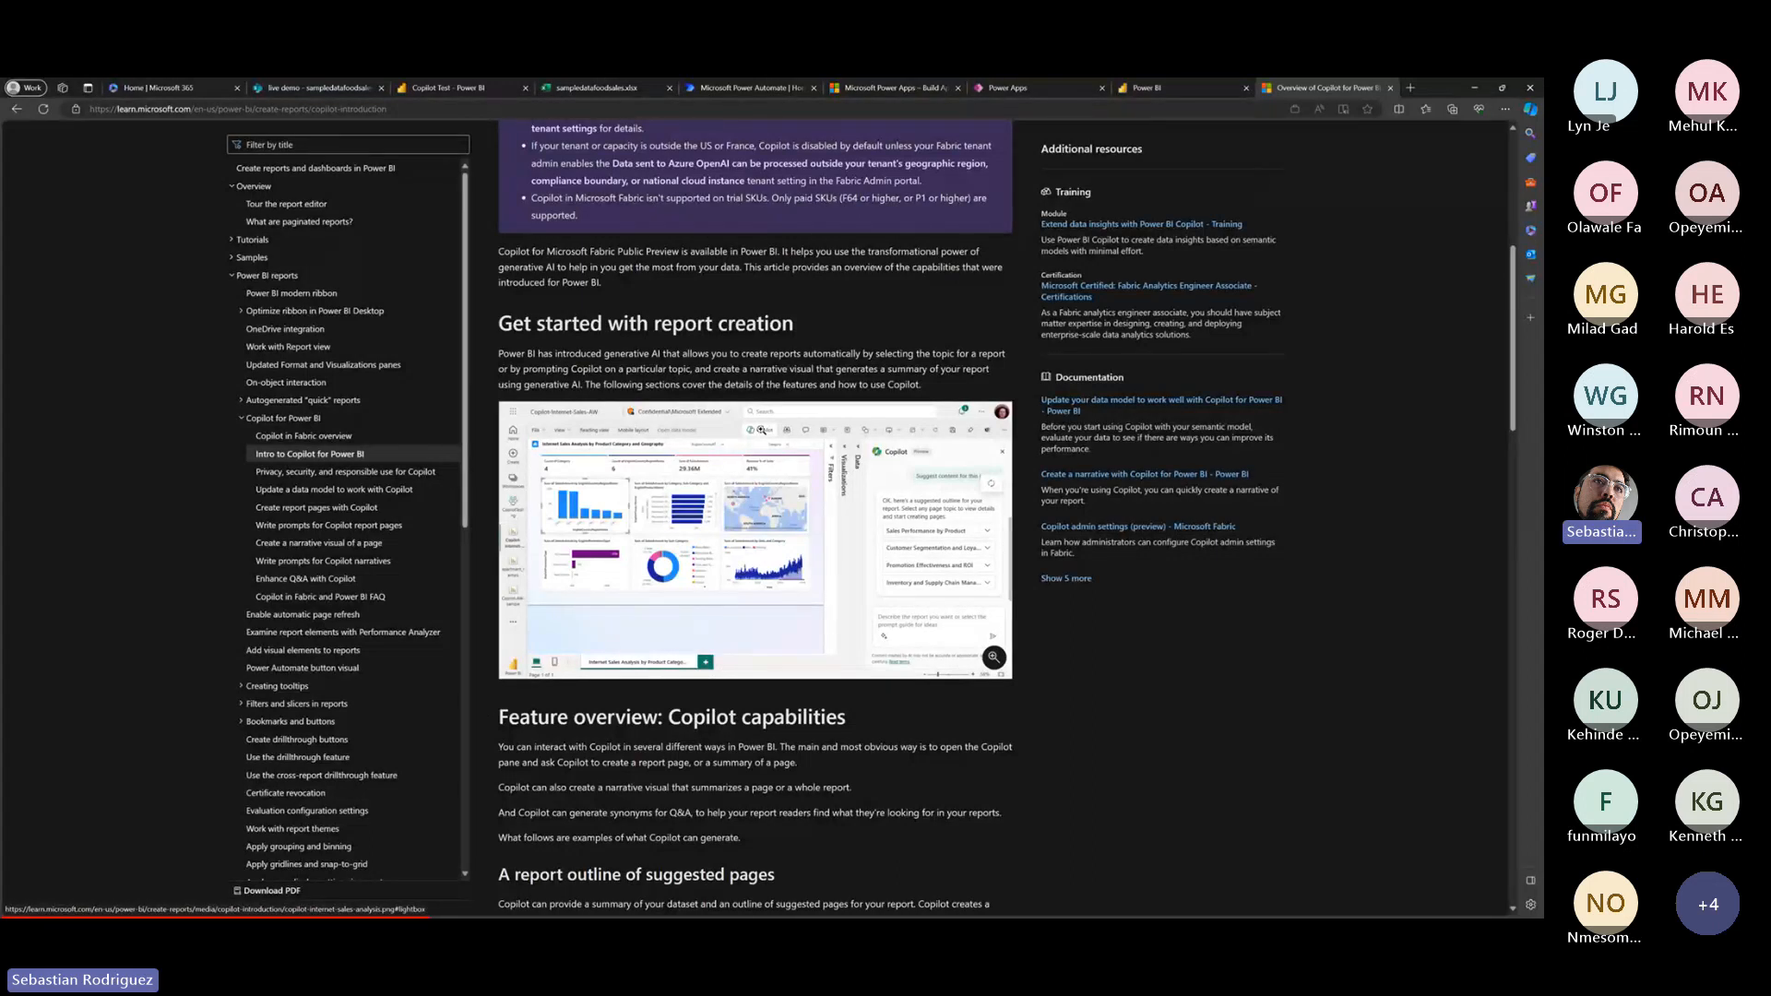
pyautogui.click(1166, 90)
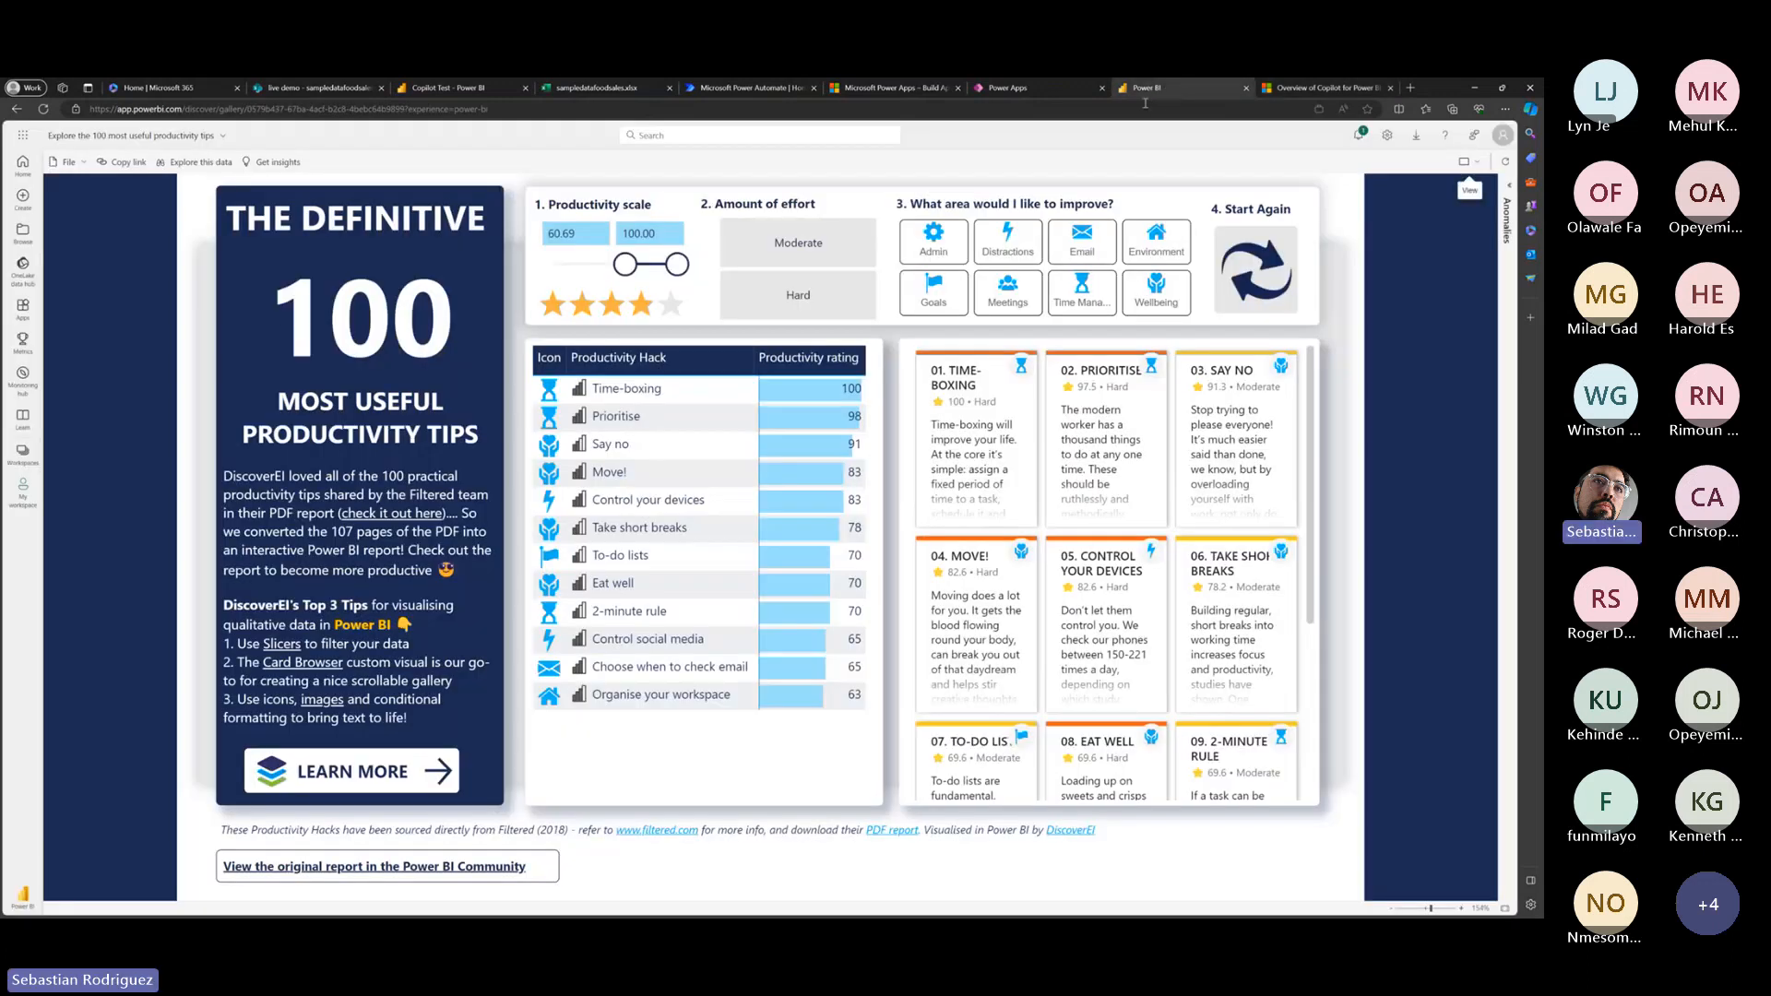
pyautogui.click(24, 459)
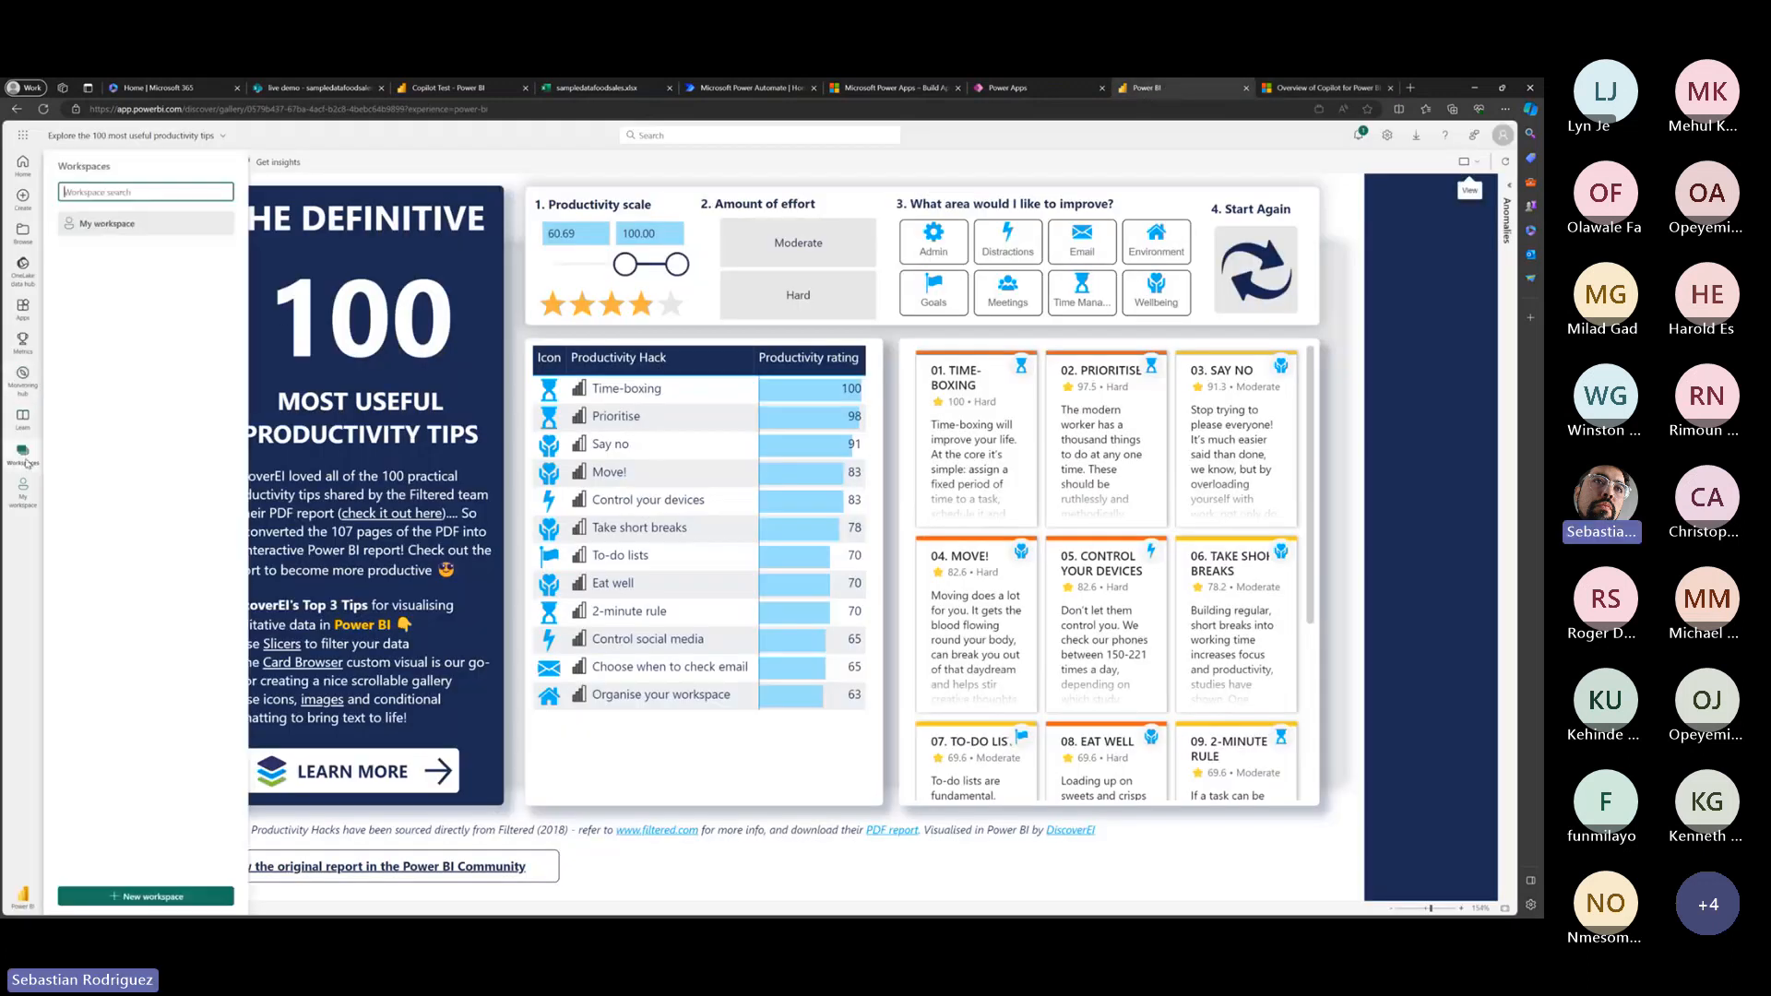
pyautogui.click(25, 459)
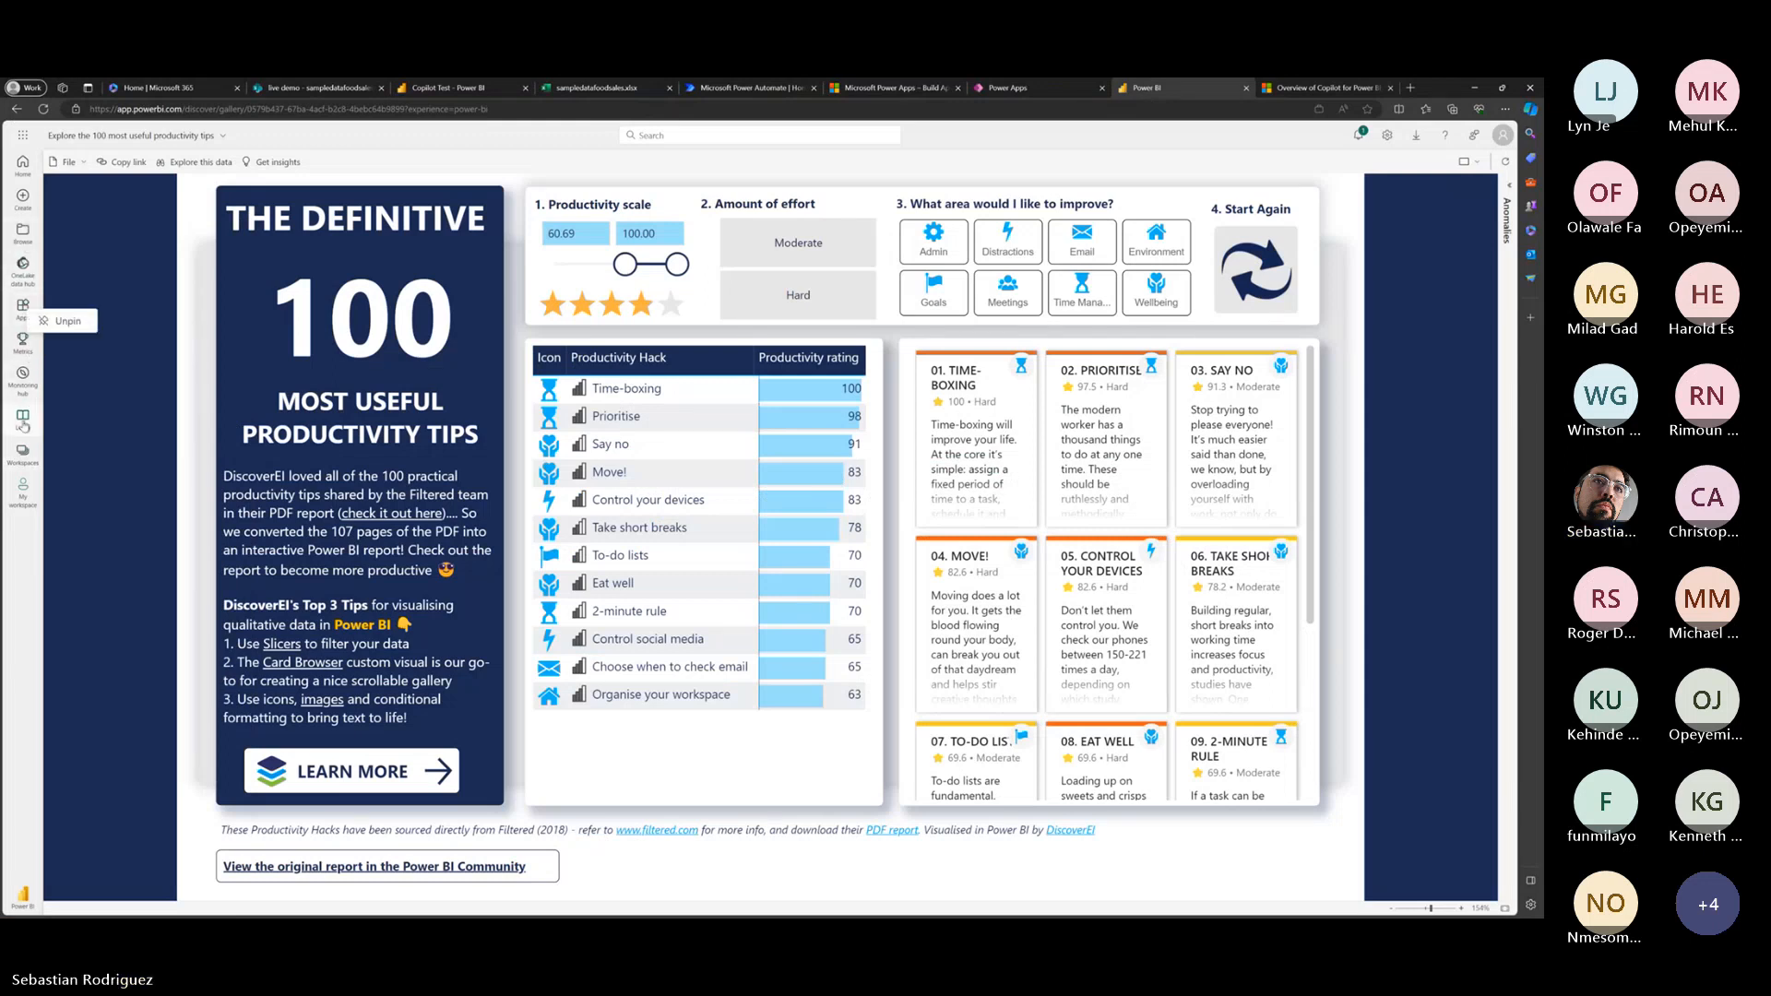
pyautogui.click(25, 456)
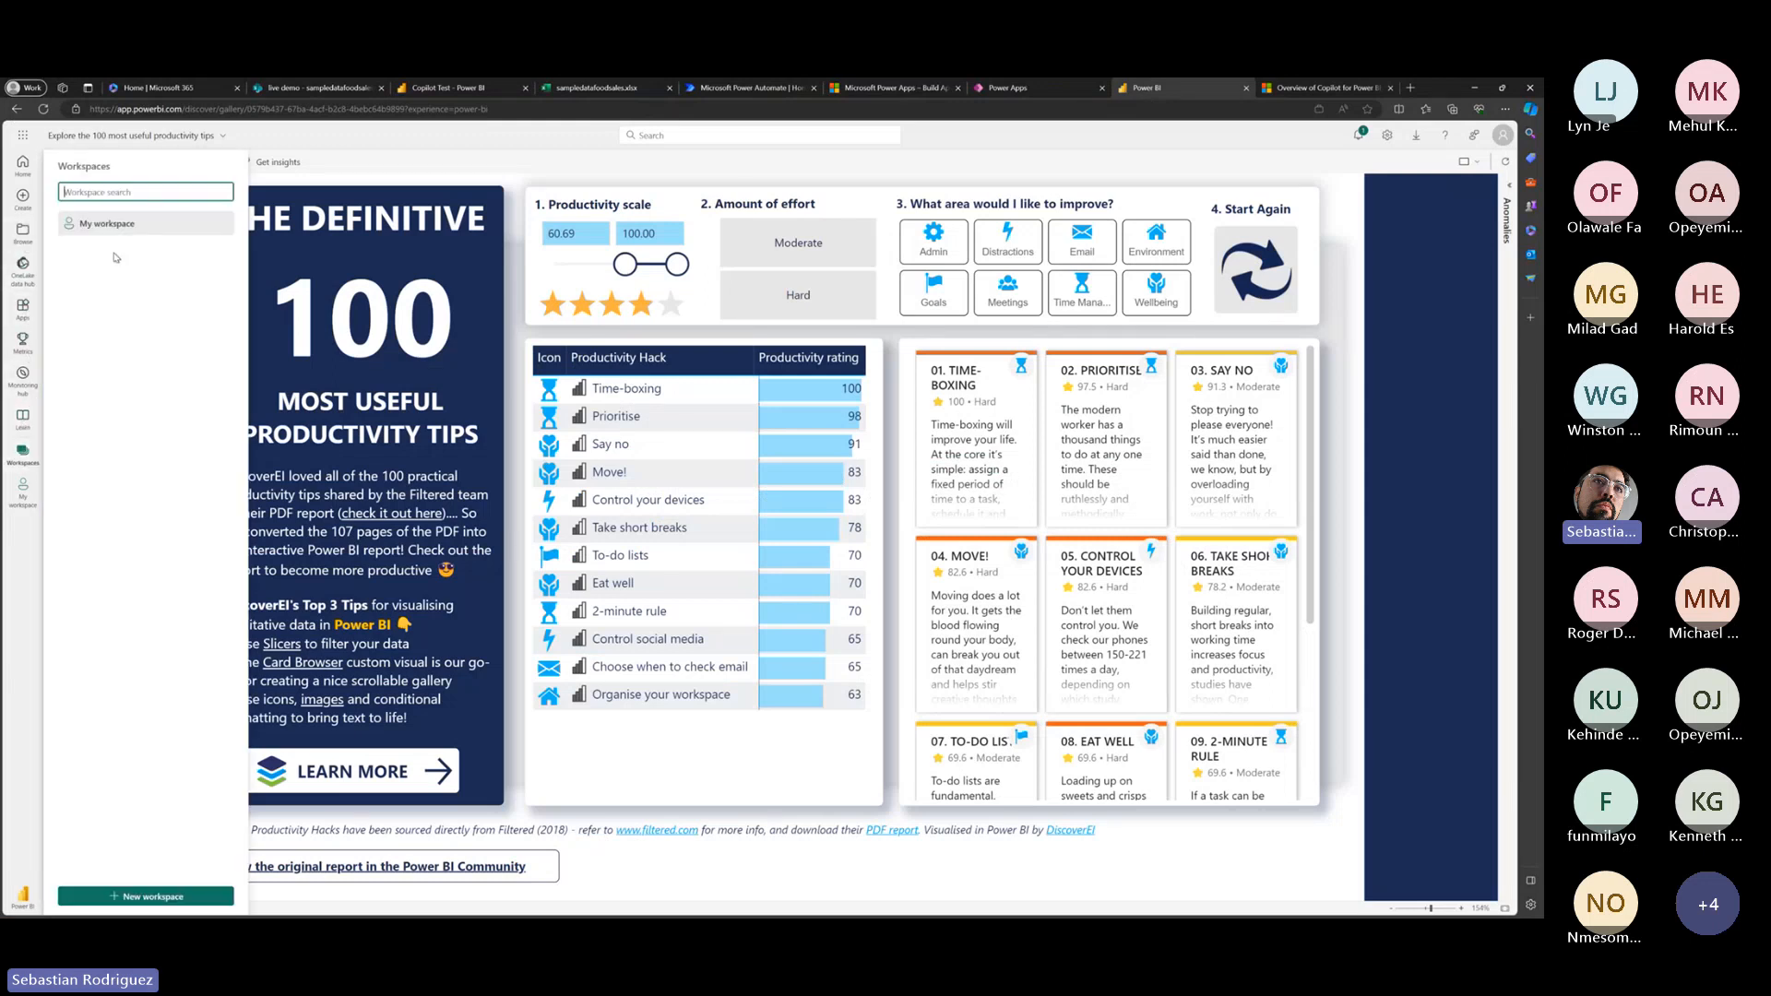
pyautogui.click(109, 223)
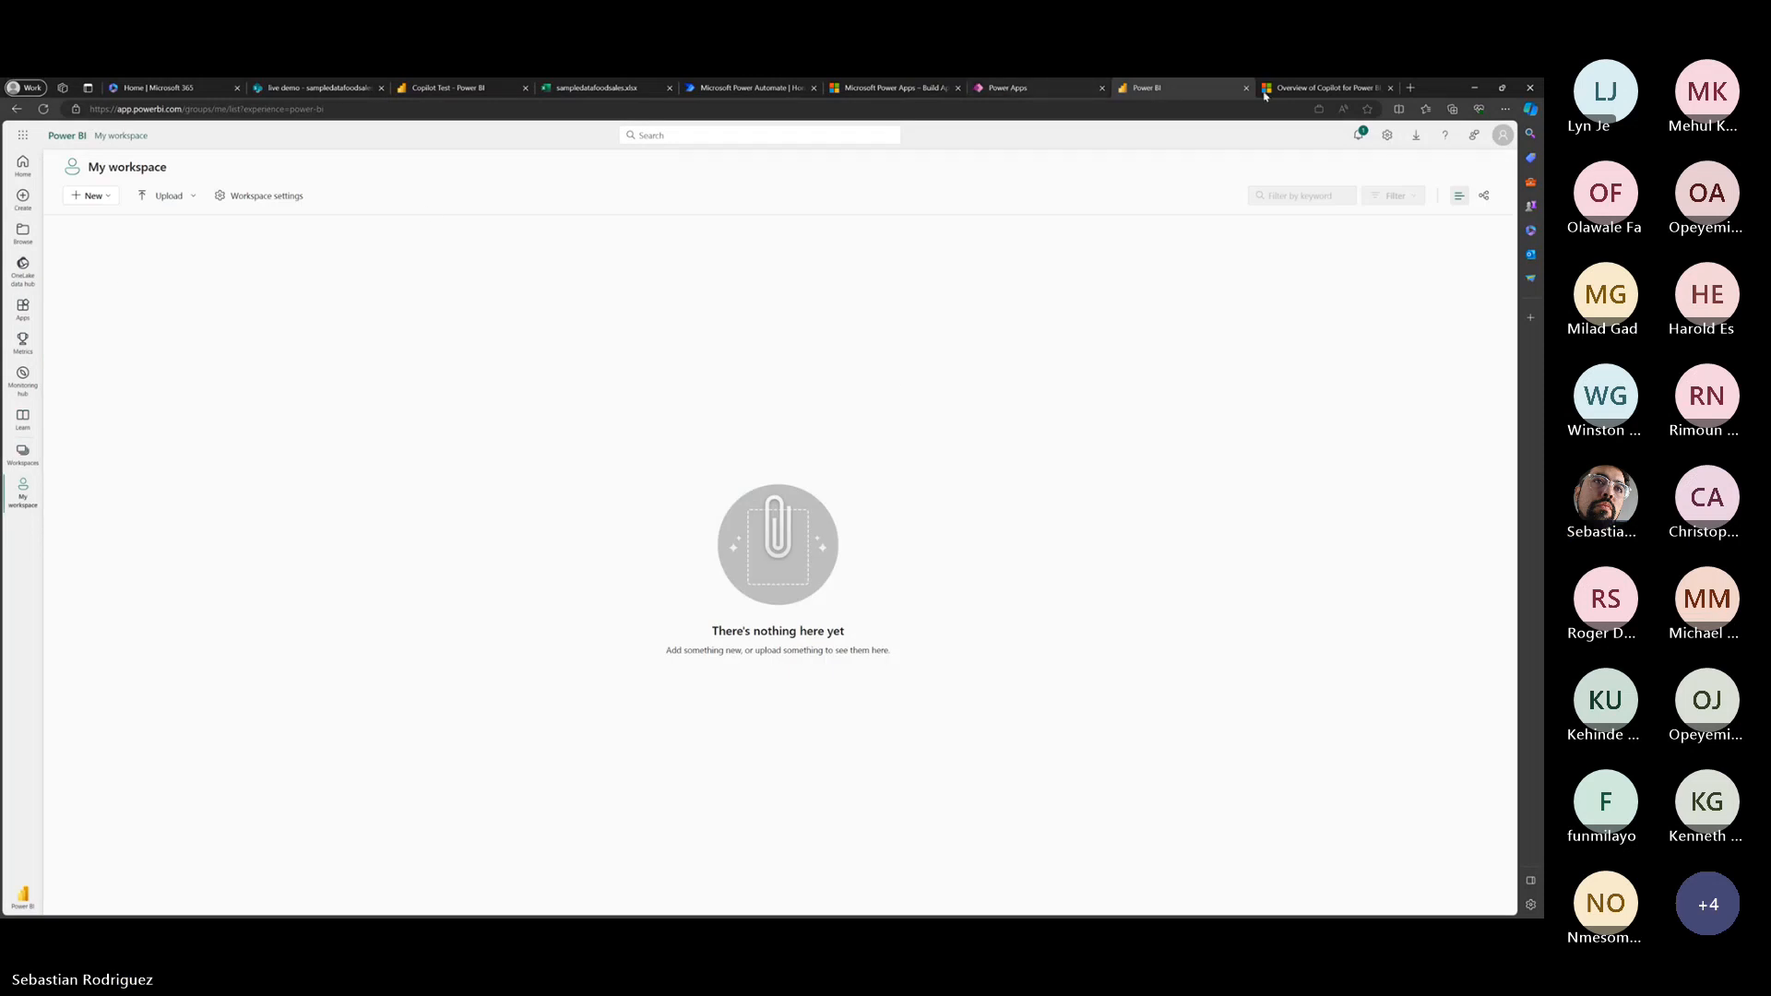
# Return to the Copilot article and review its report outline, narrative visual and Q&A synonym sections down to the Copilot requirements.
pyautogui.click(1318, 88)
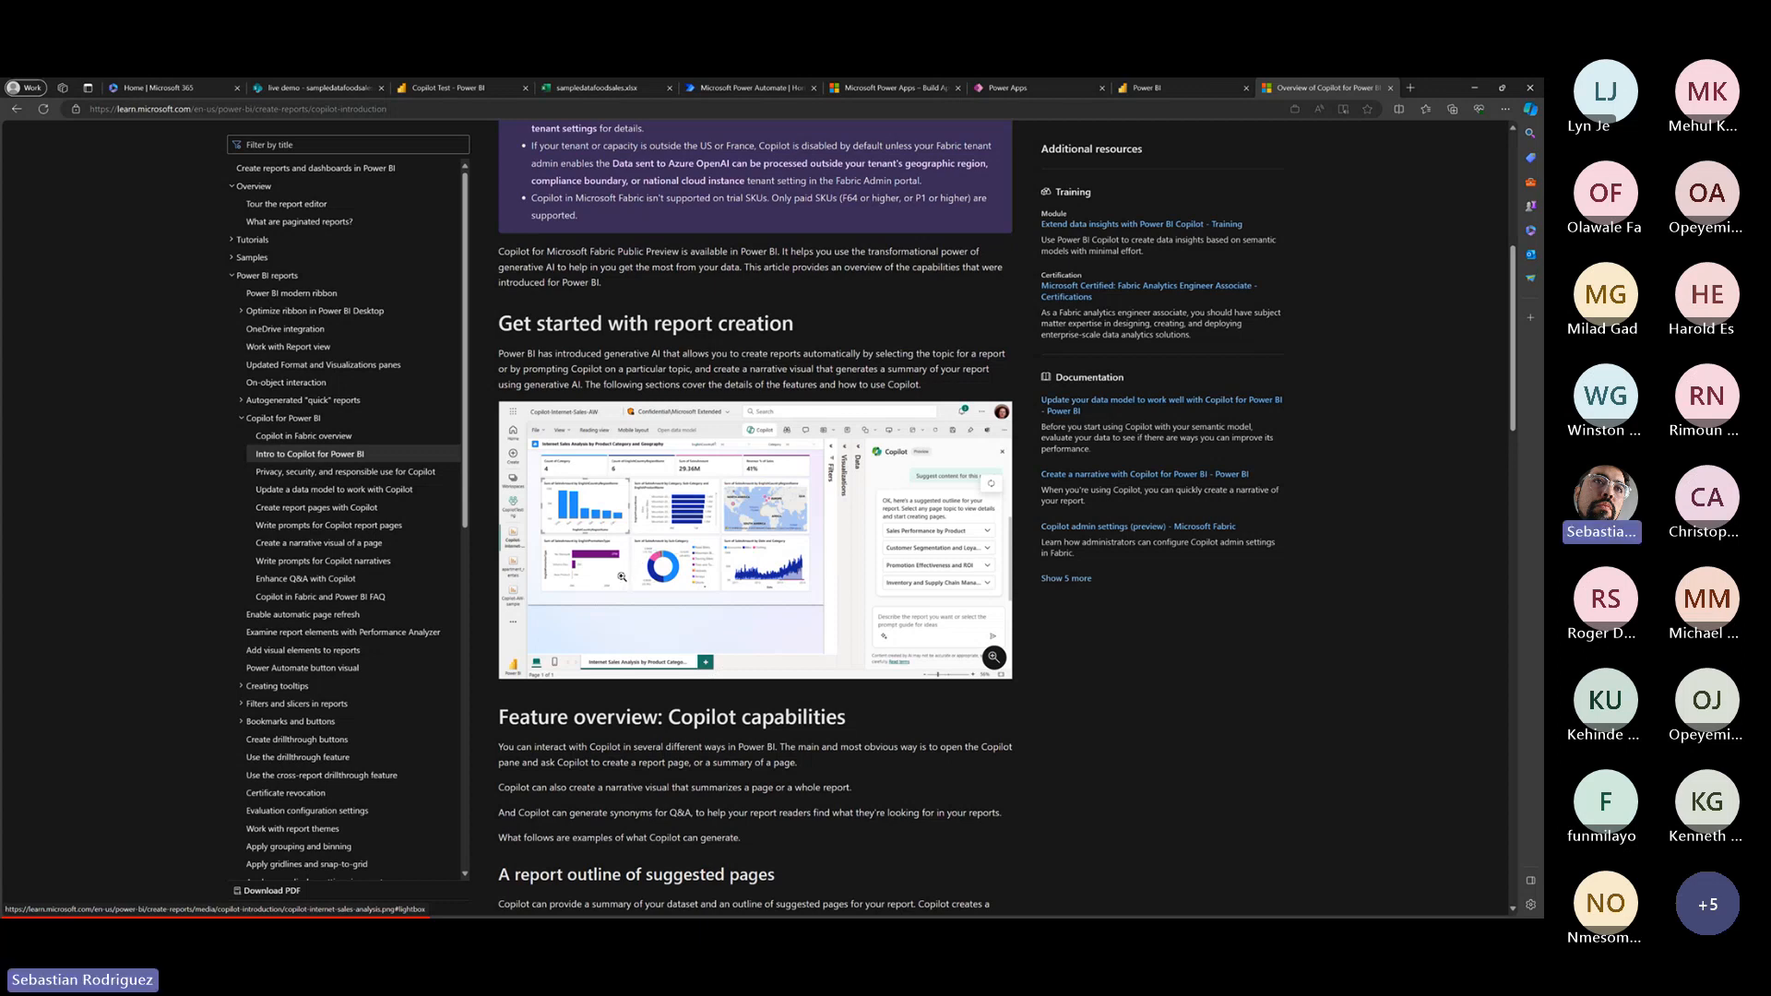
pyautogui.scroll(-8, 635, 556)
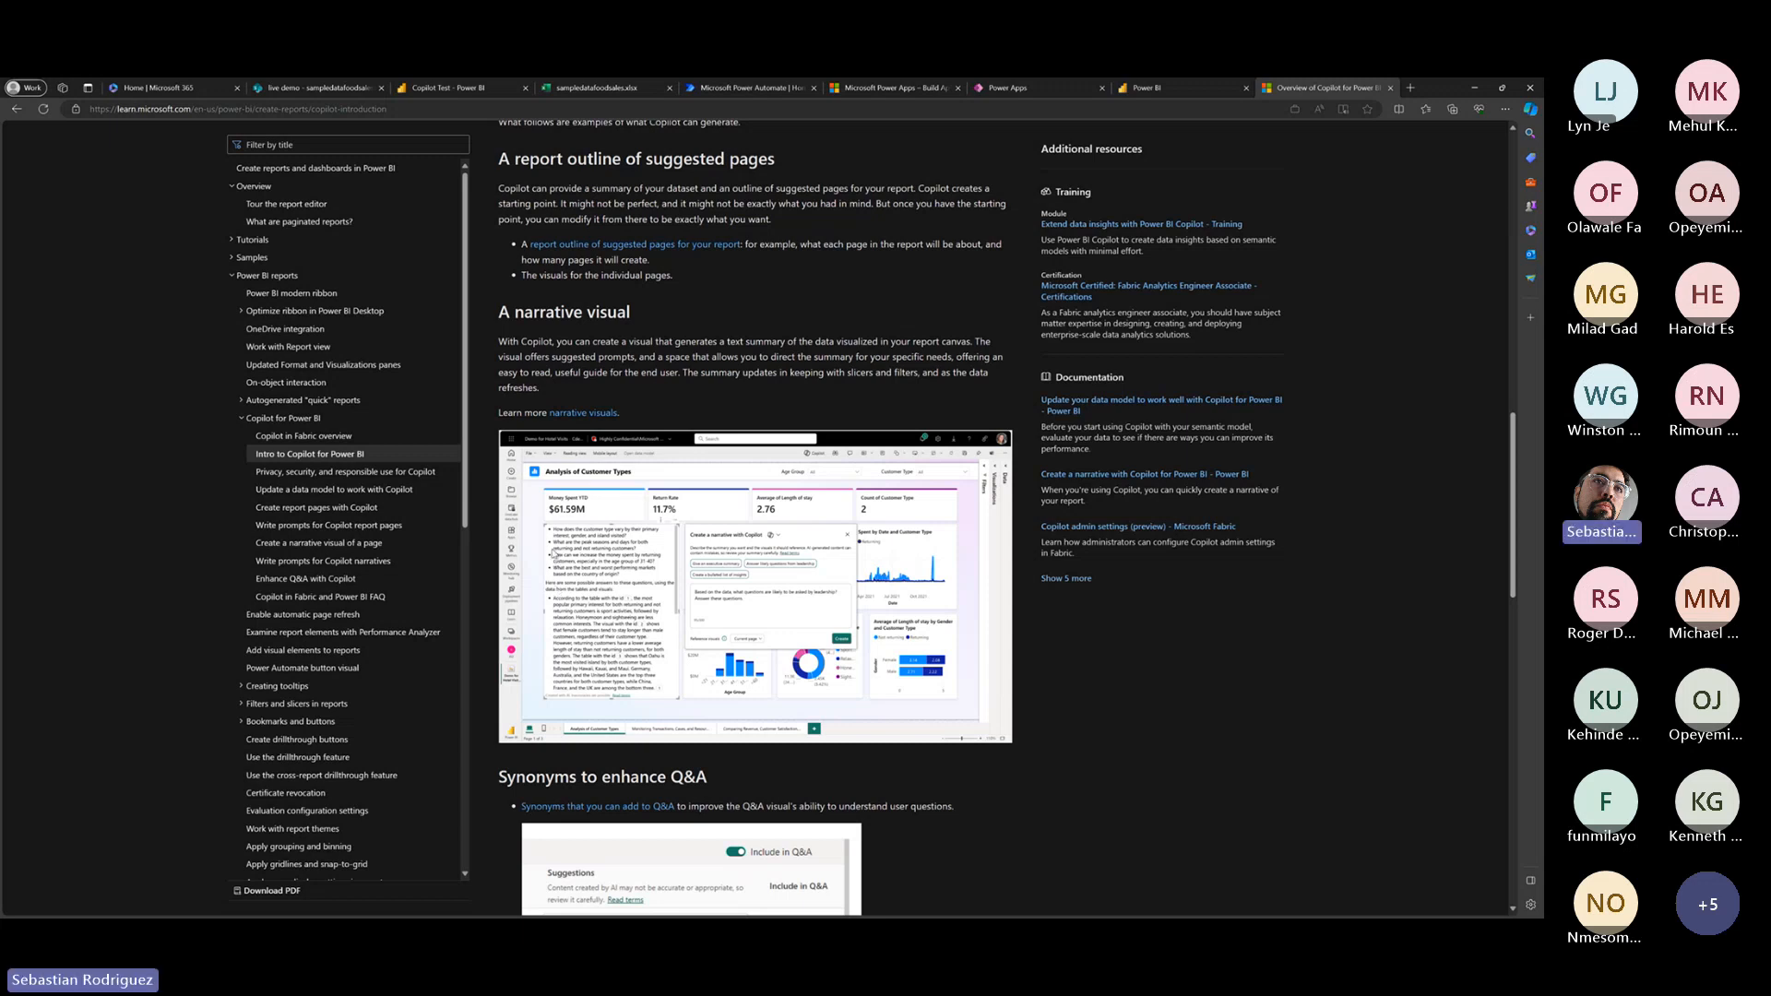
pyautogui.scroll(-5, 553, 554)
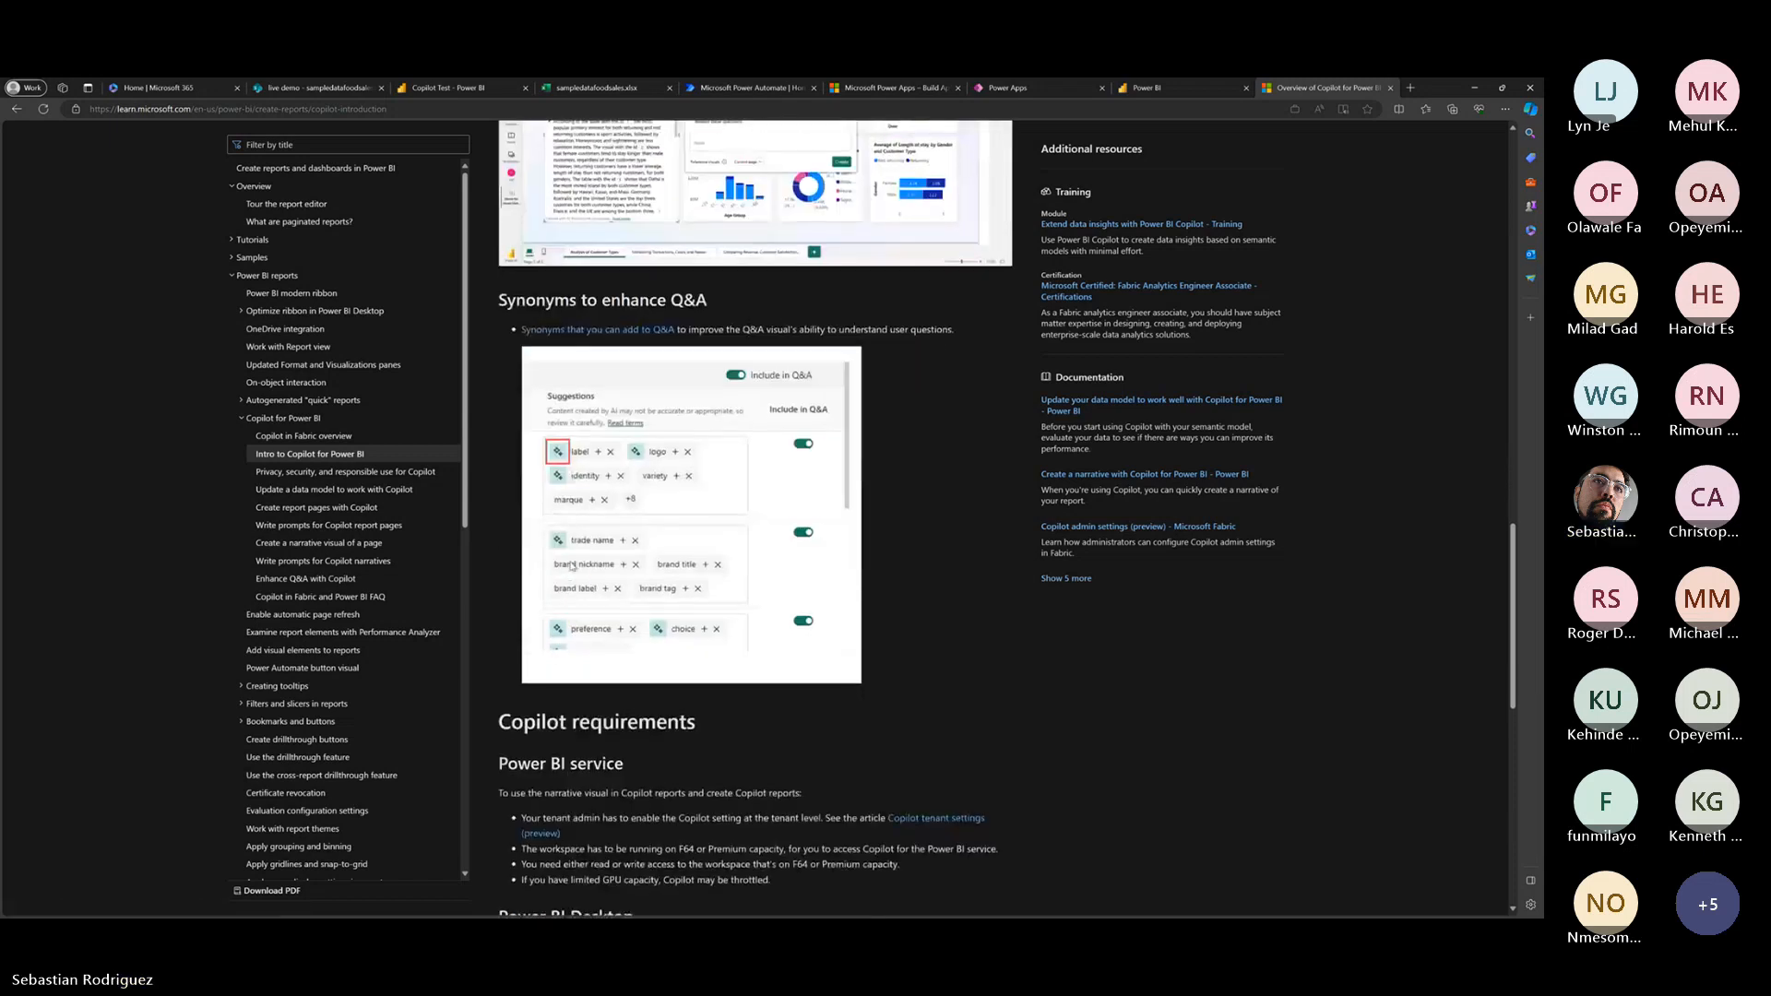
pyautogui.scroll(3, 572, 566)
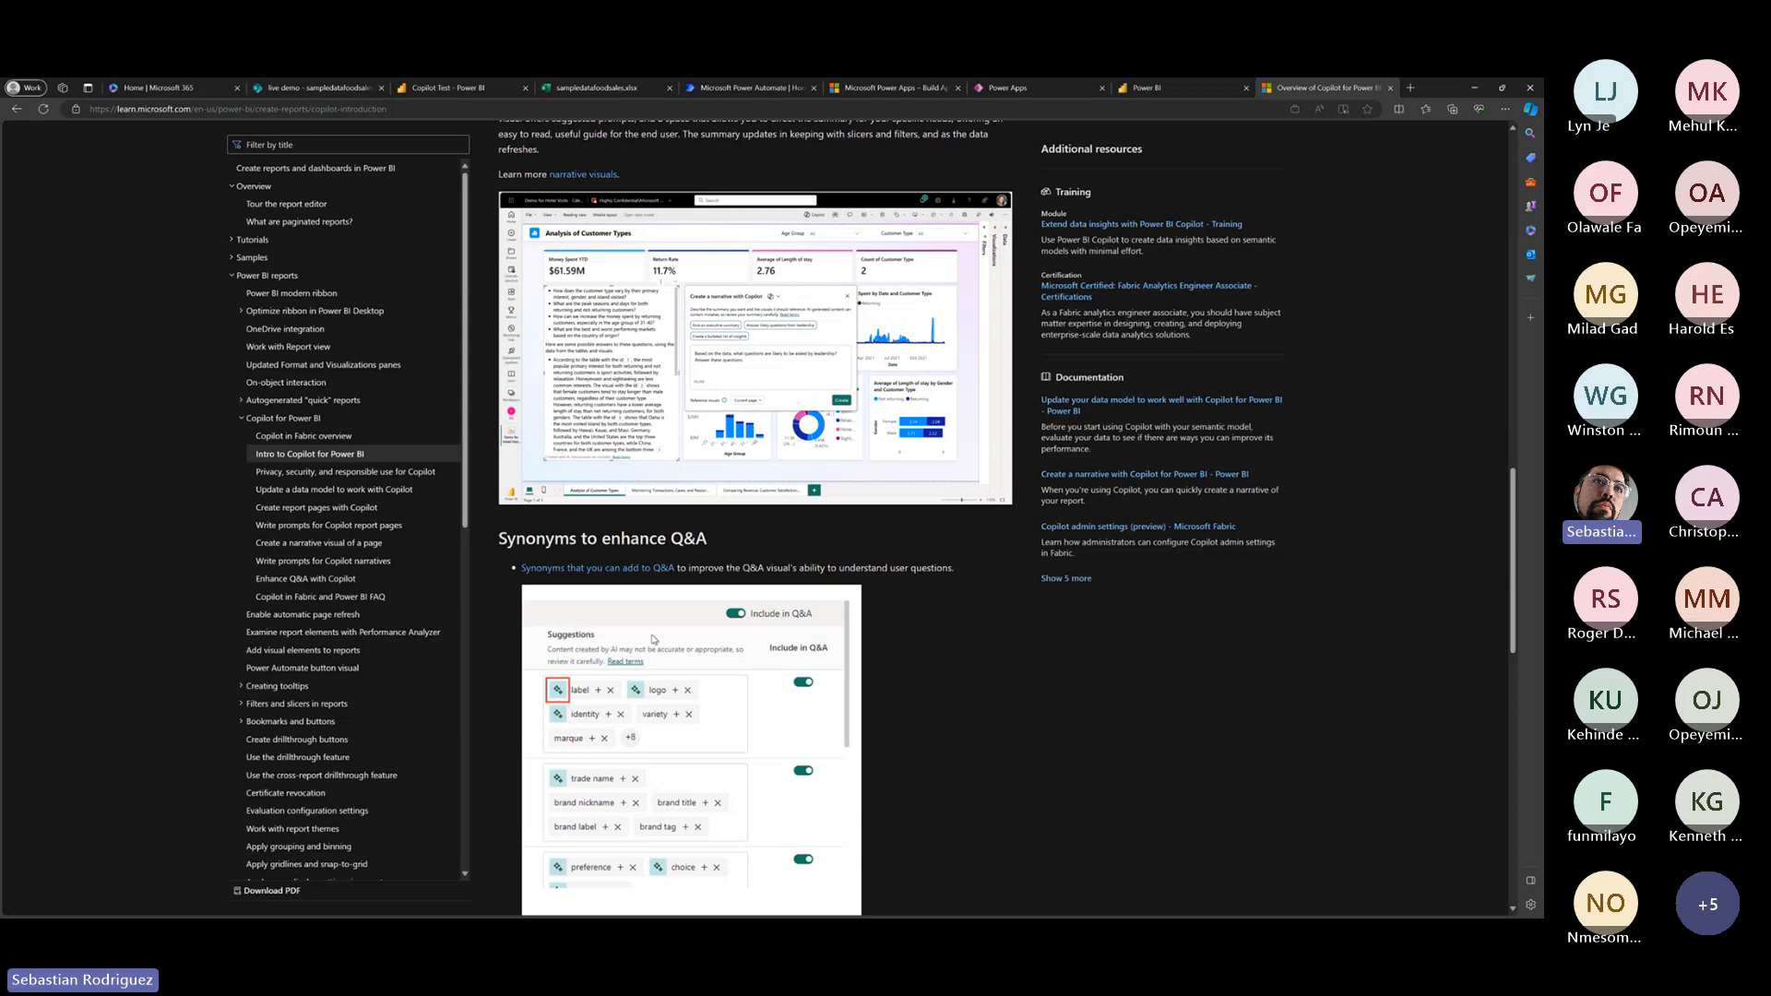
pyautogui.scroll(-3, 653, 638)
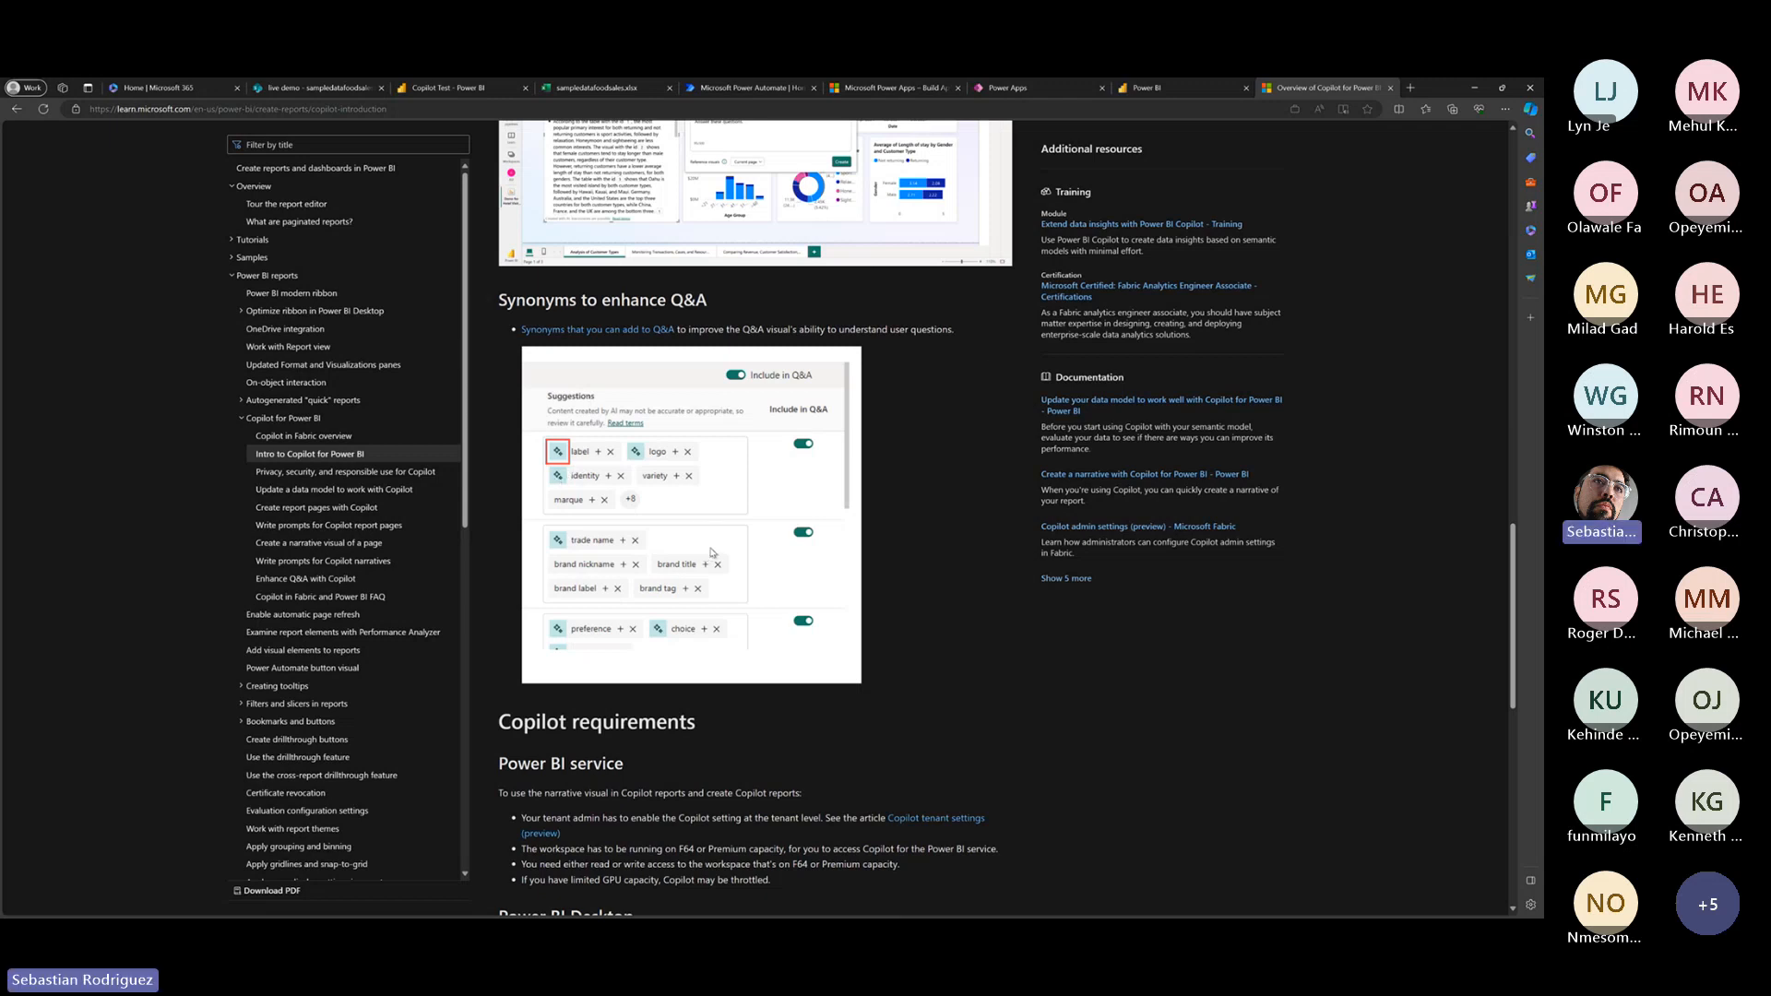
pyautogui.scroll(-3, 711, 553)
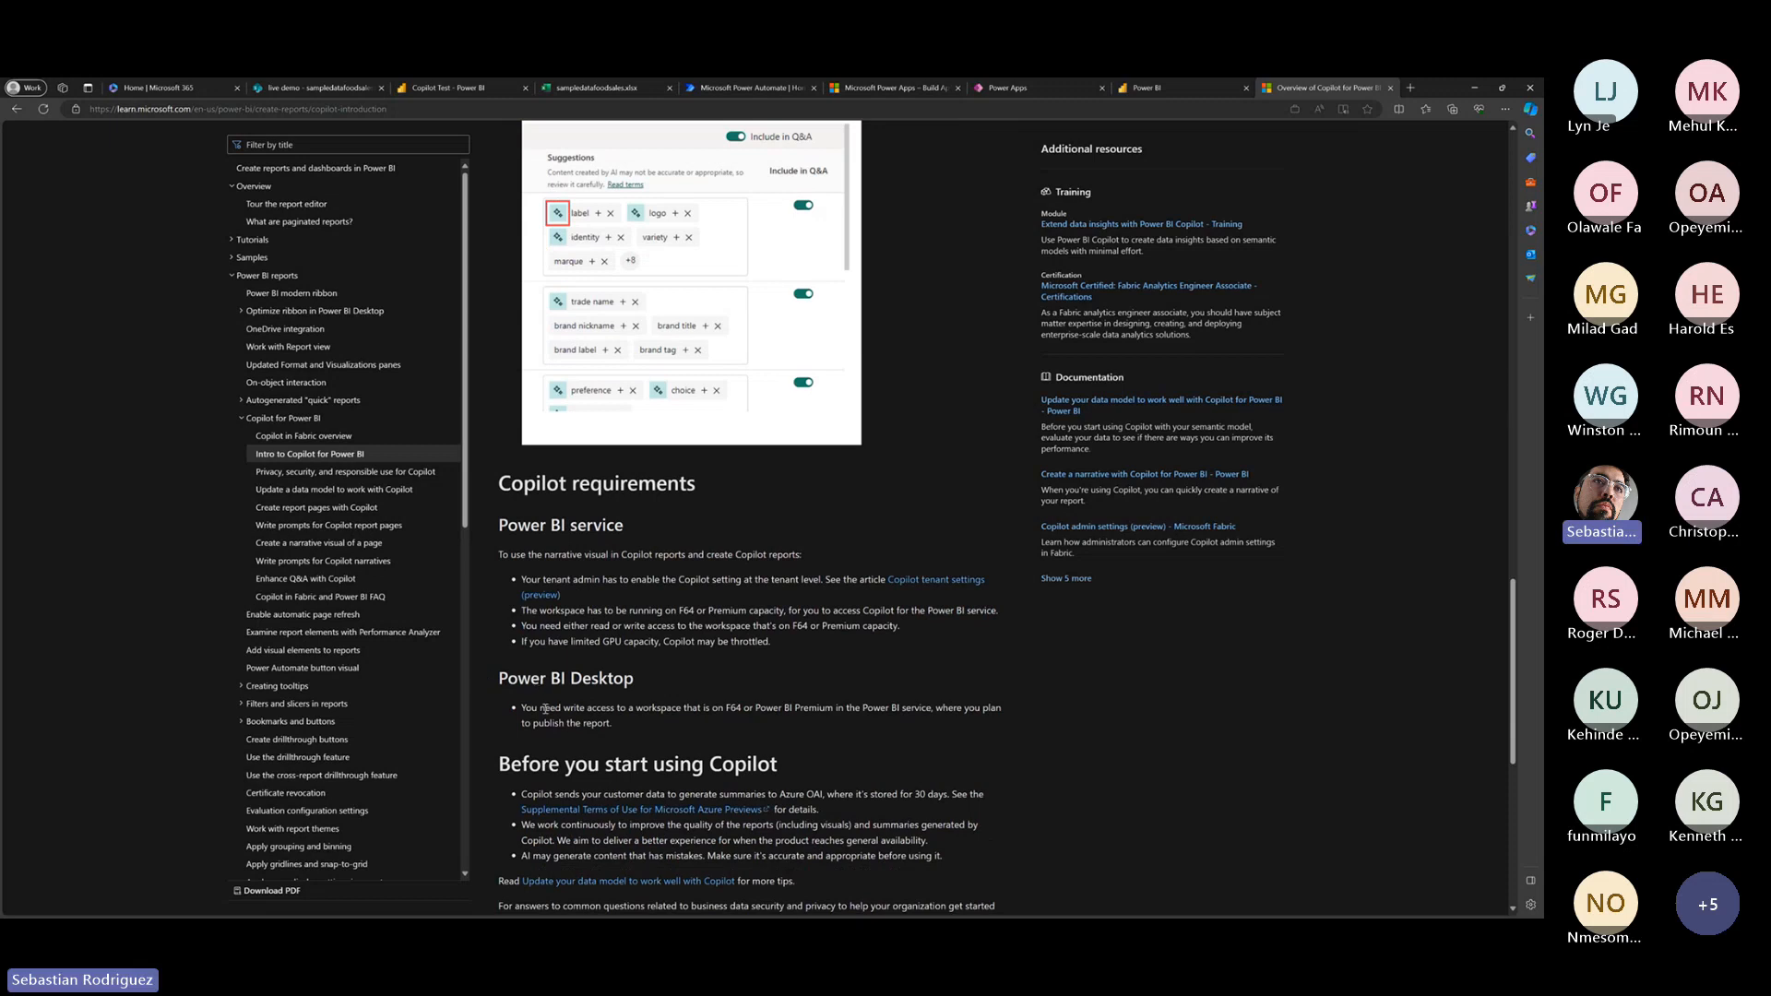
# Highlight the Copilot requirements text for the Power BI service and Power BI Desktop in the article.
pyautogui.moveTo(565, 723); pyautogui.dragTo(614, 725)
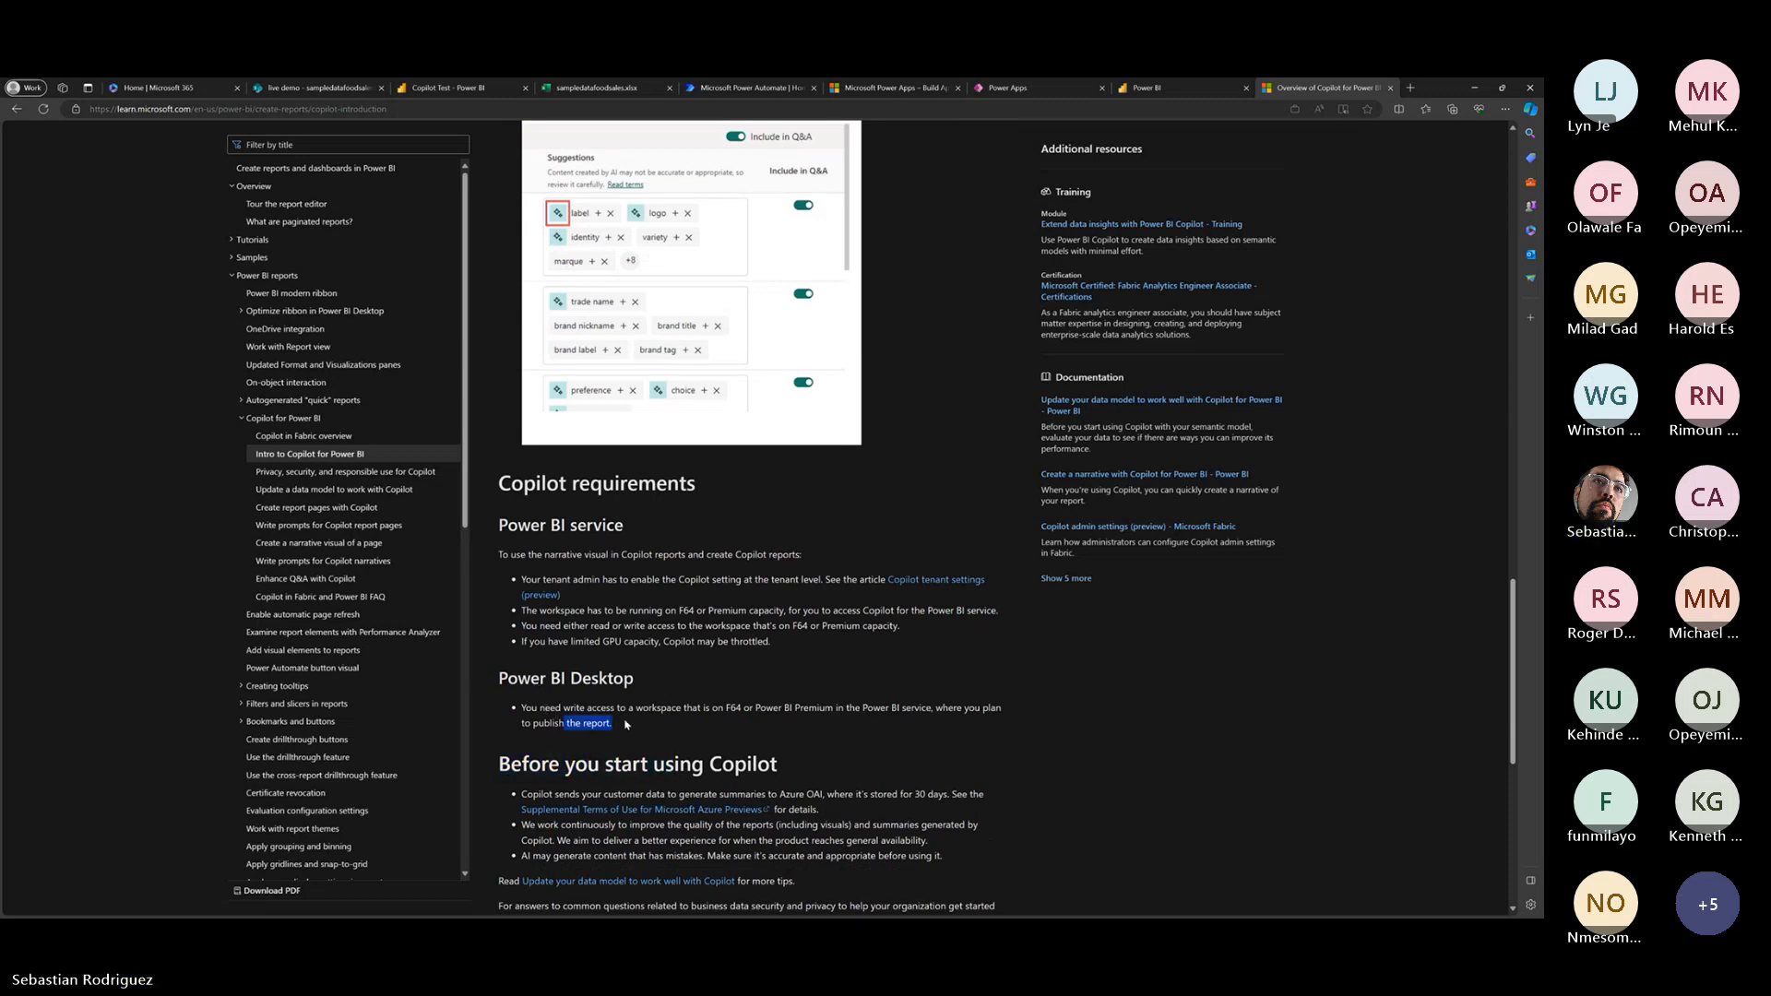
pyautogui.moveTo(521, 611); pyautogui.dragTo(618, 639)
pyautogui.moveTo(661, 708); pyautogui.dragTo(602, 581)
pyautogui.rightClick(1164, 88)
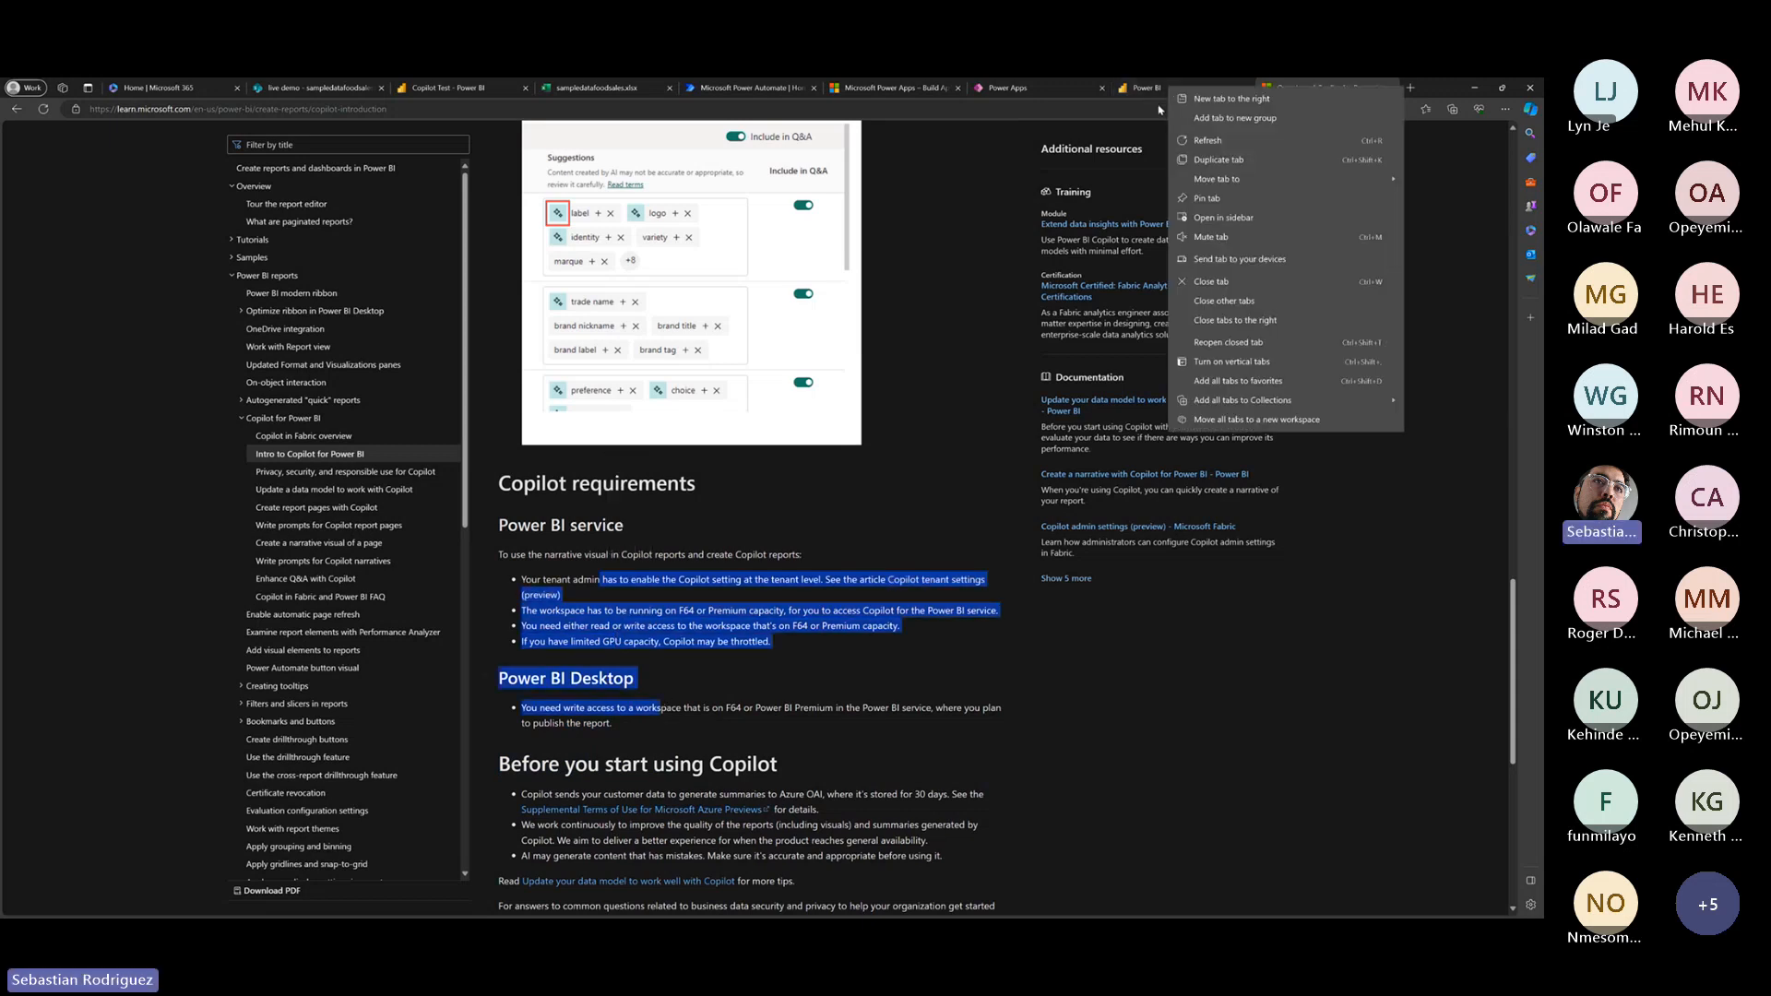
pyautogui.click(976, 193)
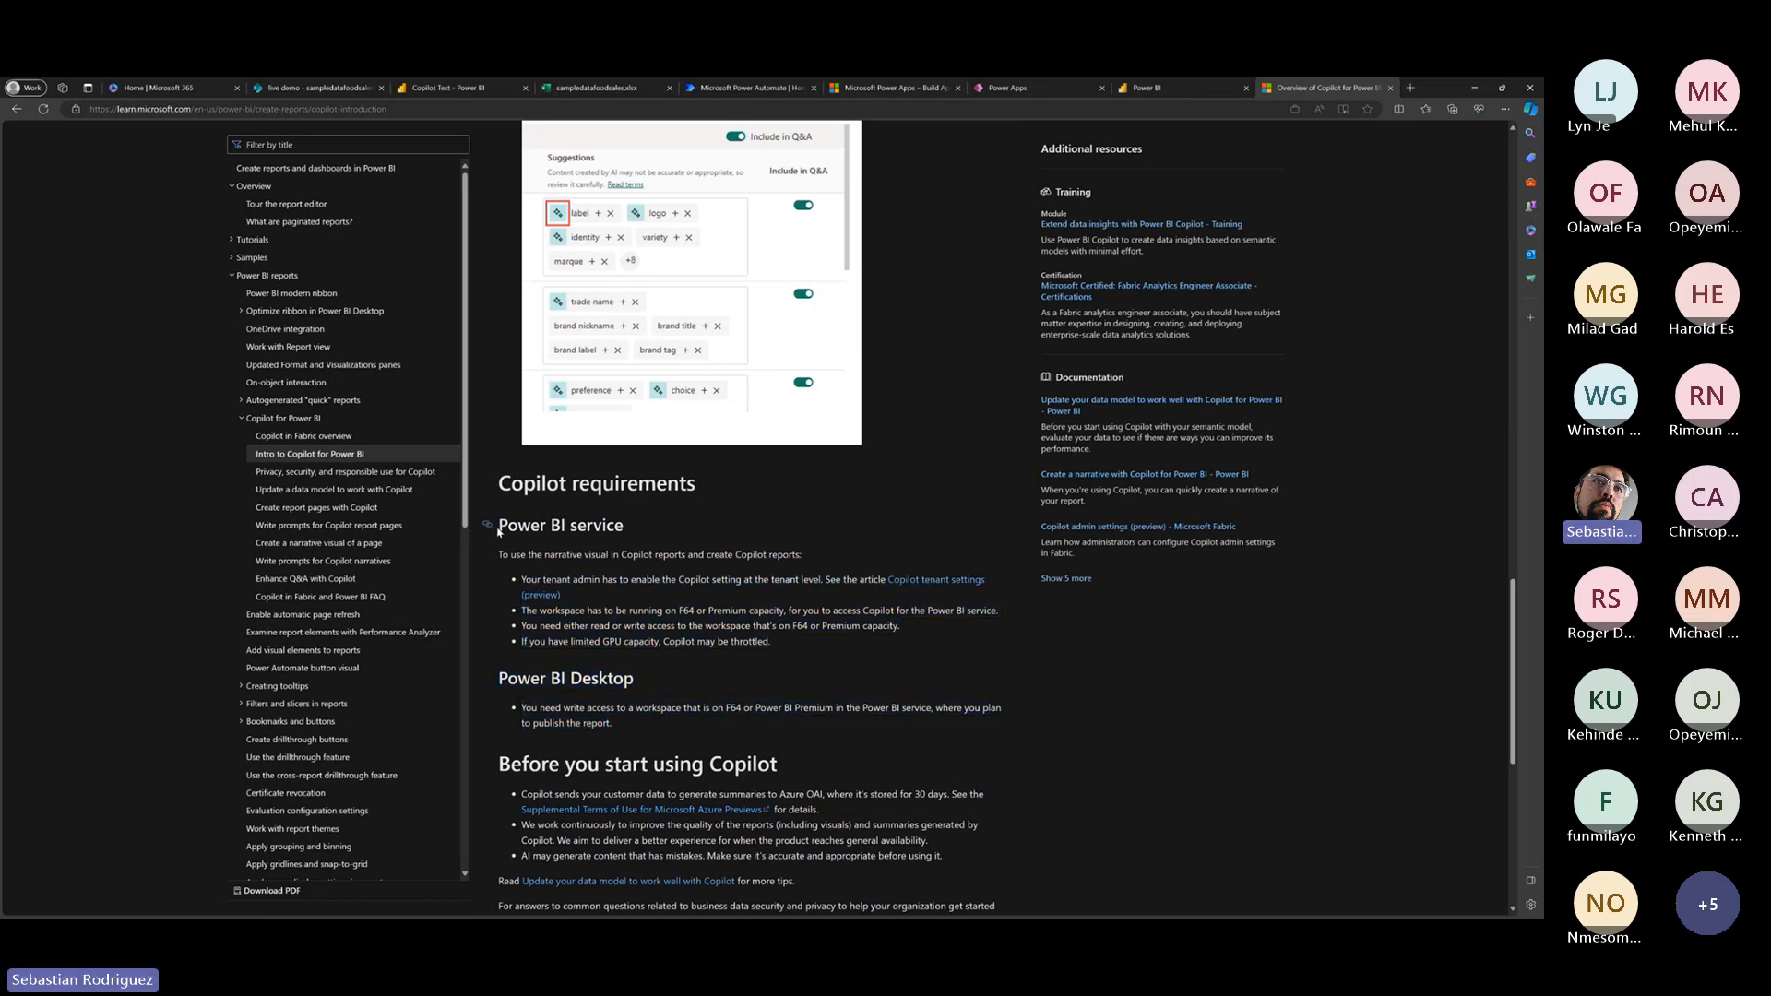
pyautogui.moveTo(499, 527); pyautogui.dragTo(637, 726)
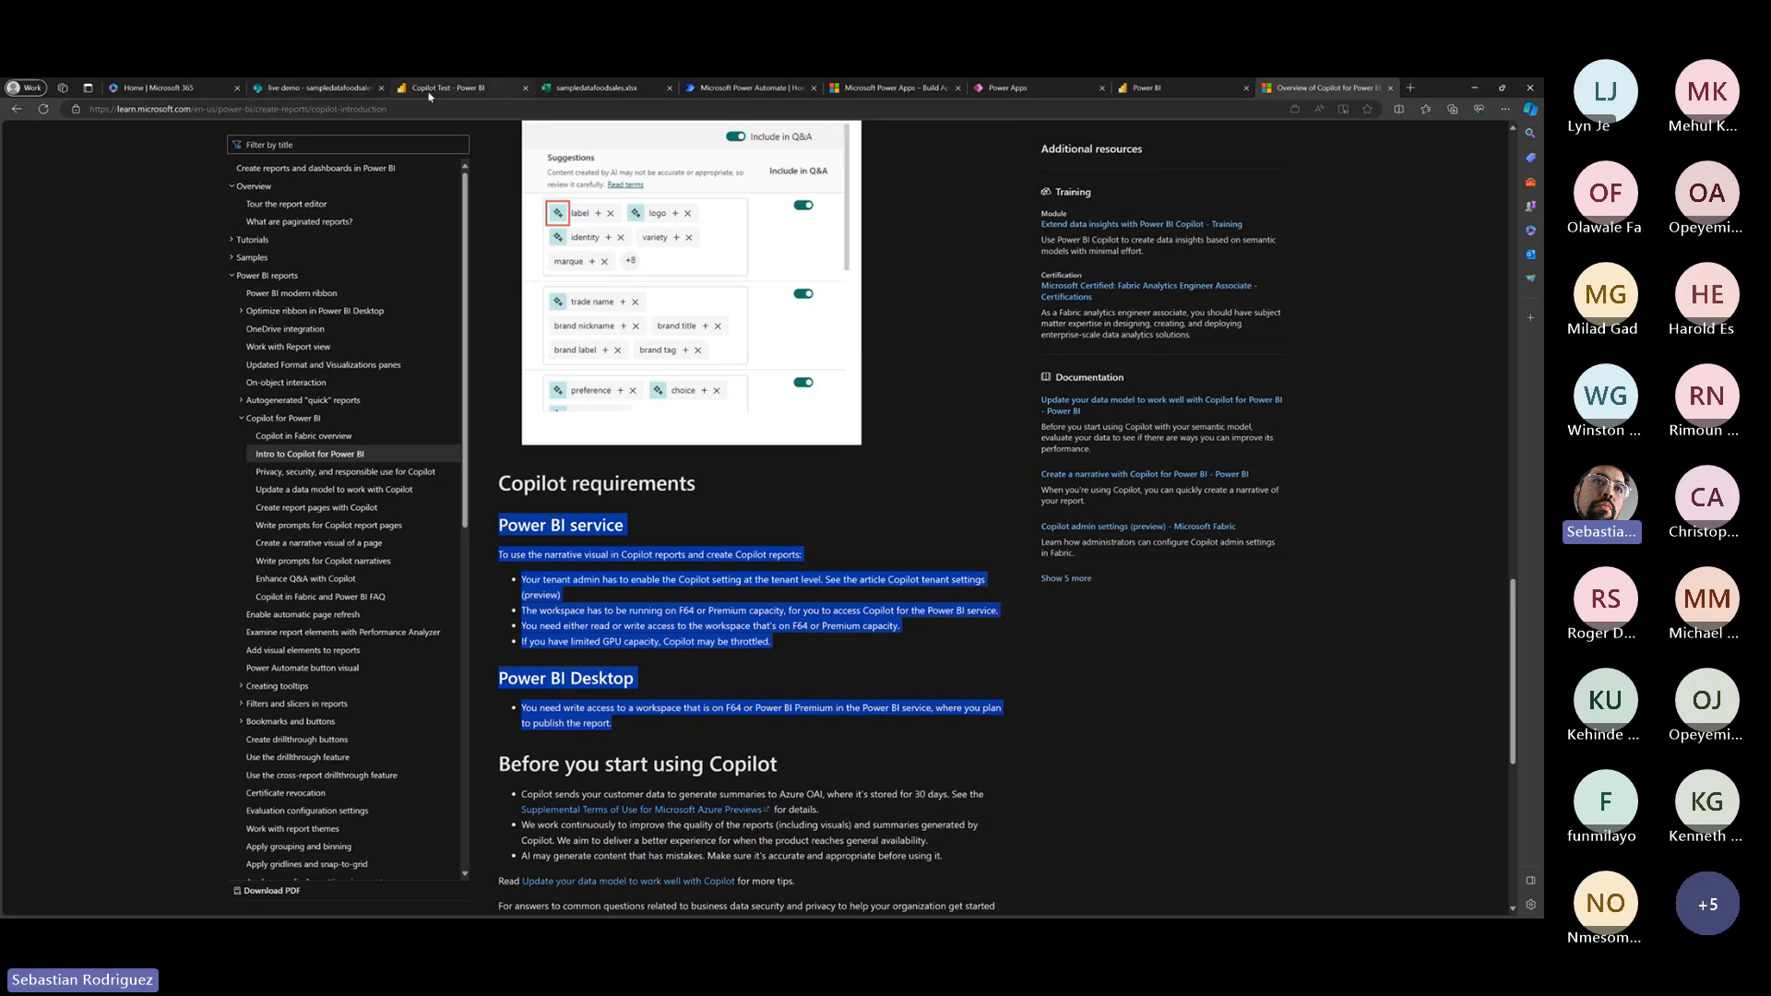
# Close the Copilot article, switch to Copilot Test App in Power Apps, and dismiss its welcome dialog and promotional pop-ups.
pyautogui.moveTo(430, 95)
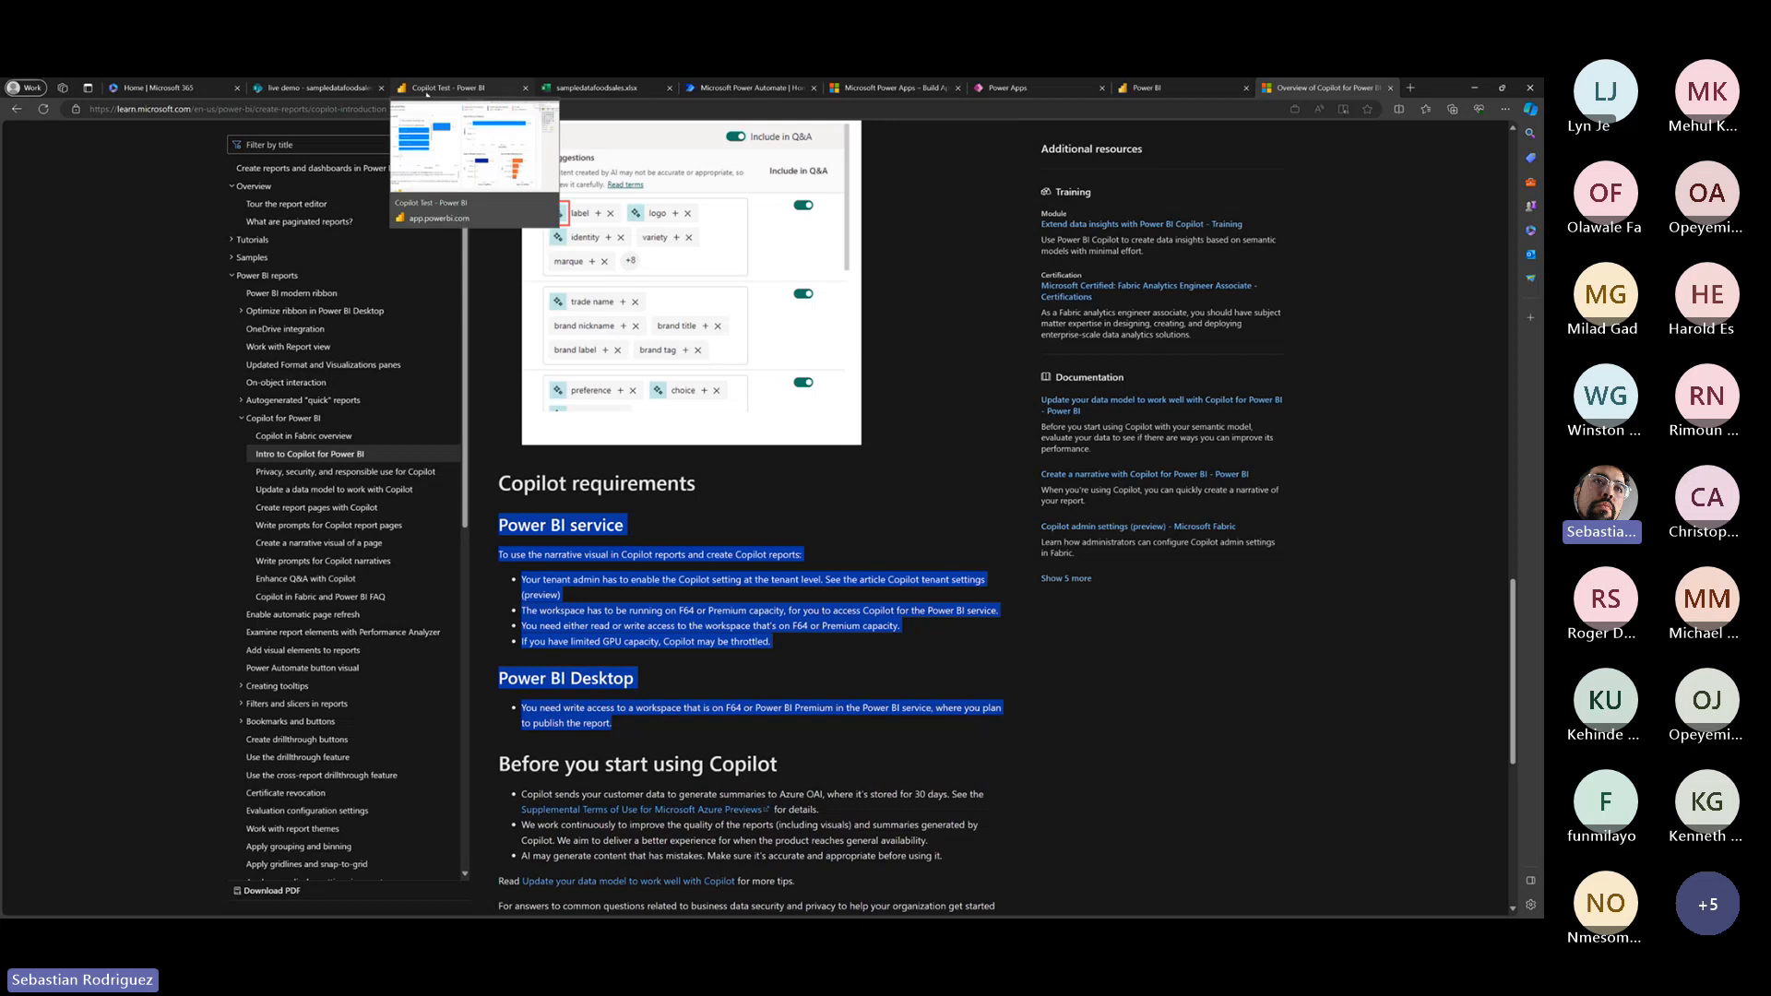
pyautogui.middleClick(1359, 87)
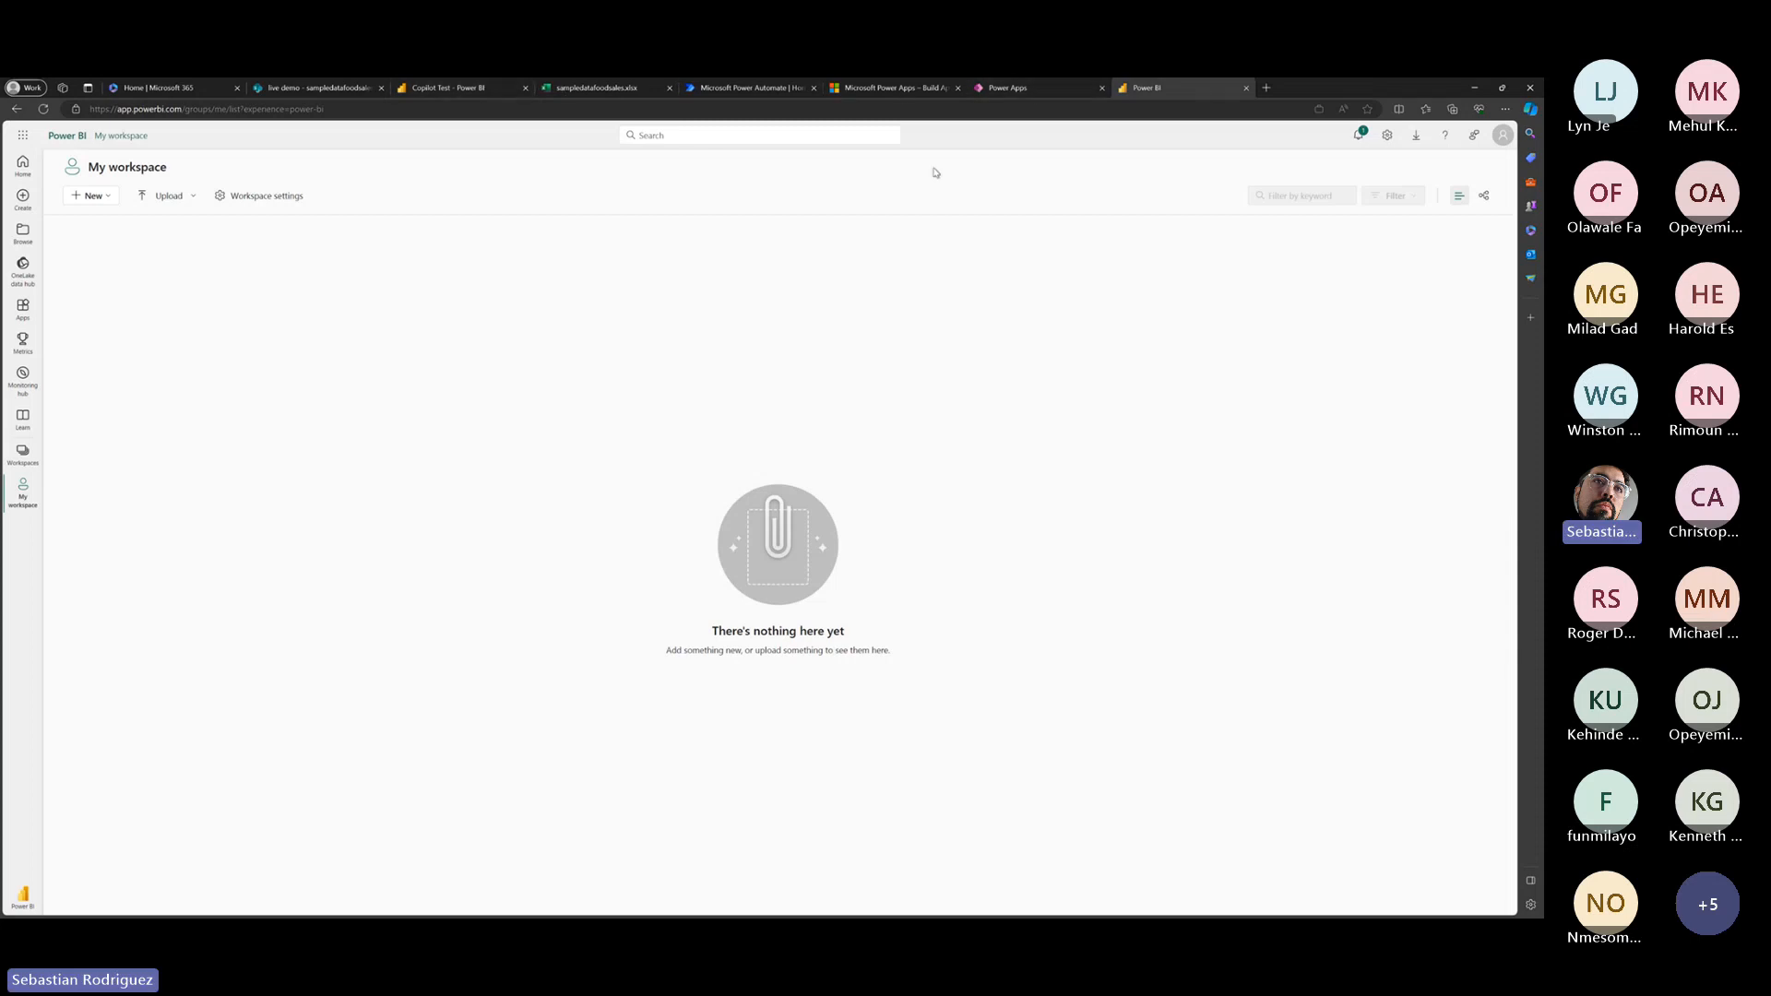
pyautogui.click(1028, 88)
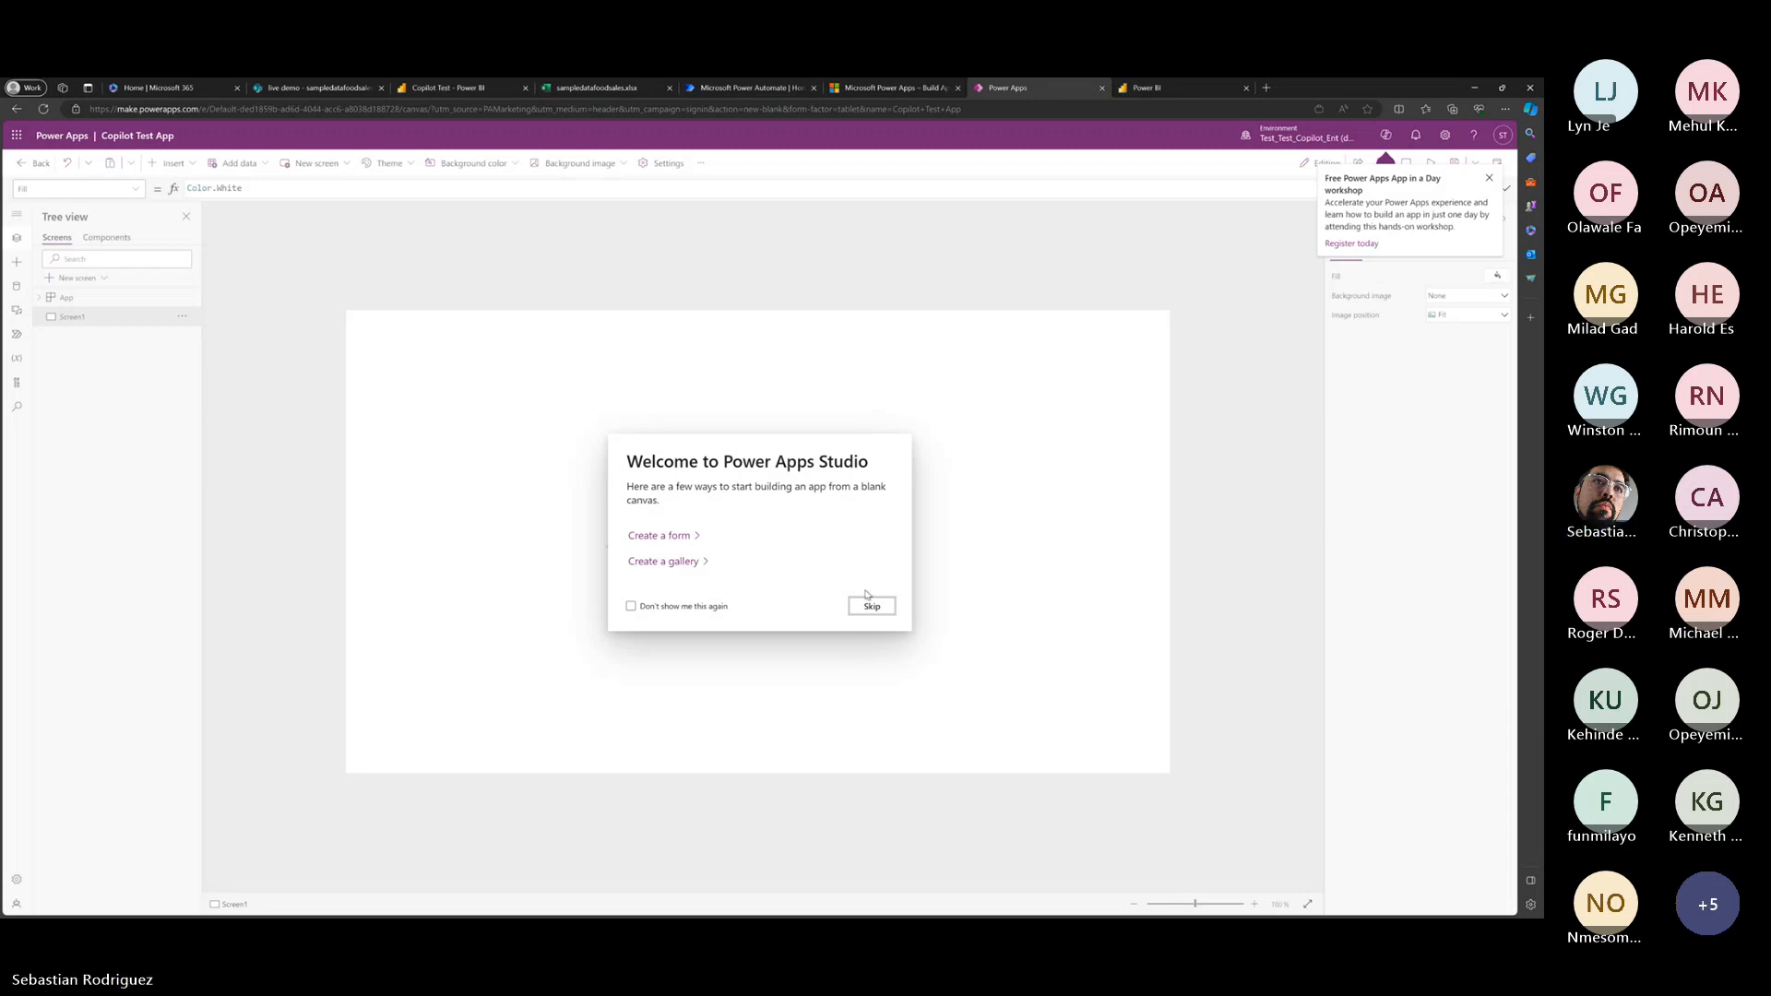
pyautogui.click(868, 597)
pyautogui.click(1488, 179)
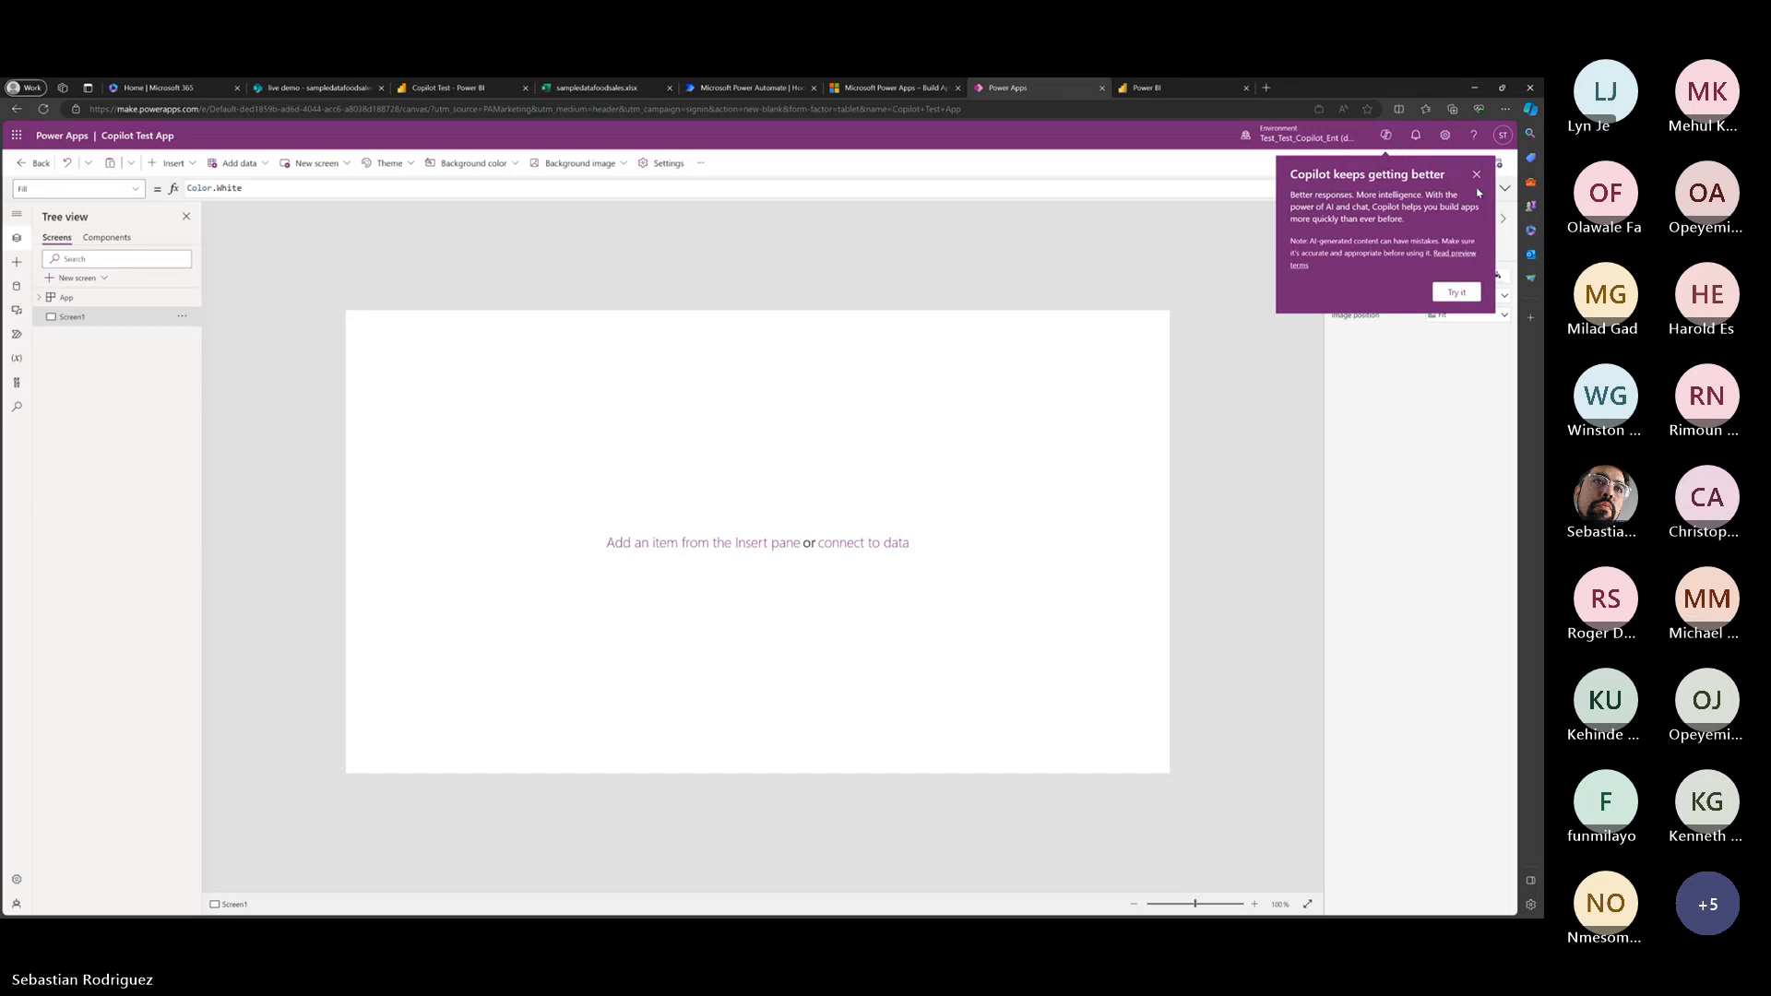
pyautogui.click(1476, 175)
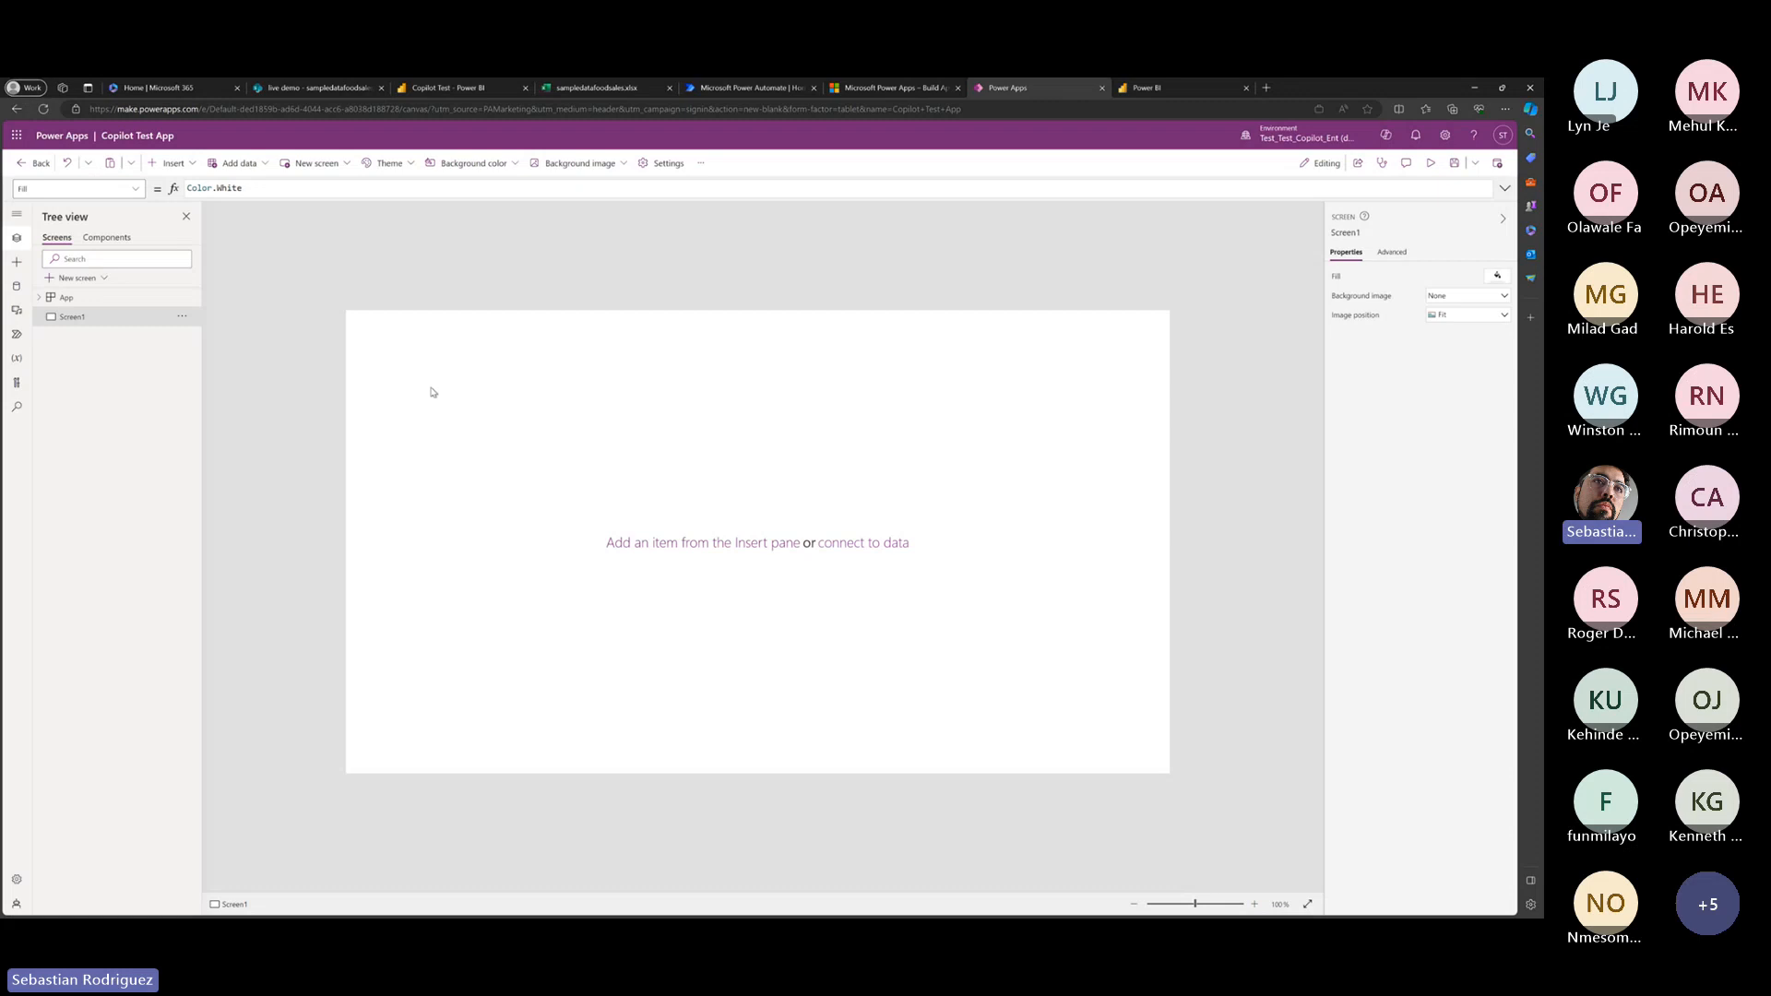
# Ask the app's Copilot: "I want to create a form registration where I can evaluate the performance of the candidates after the interview".
pyautogui.click(1387, 136)
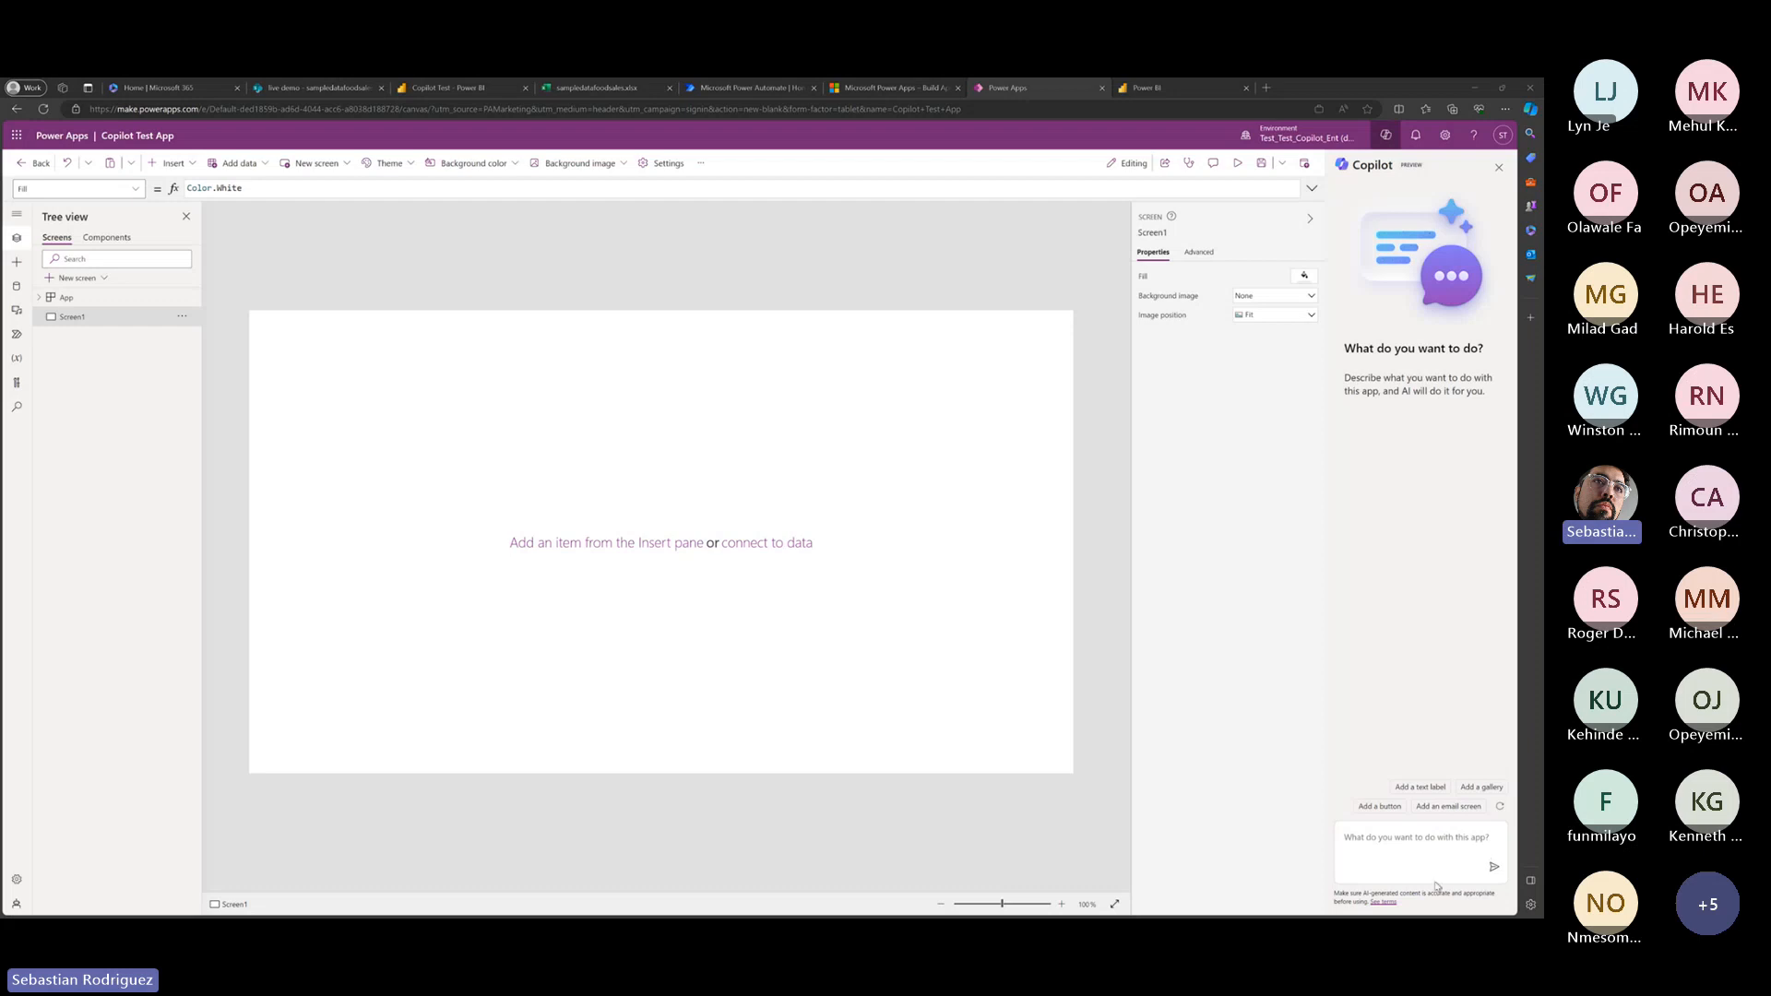
pyautogui.click(1411, 840)
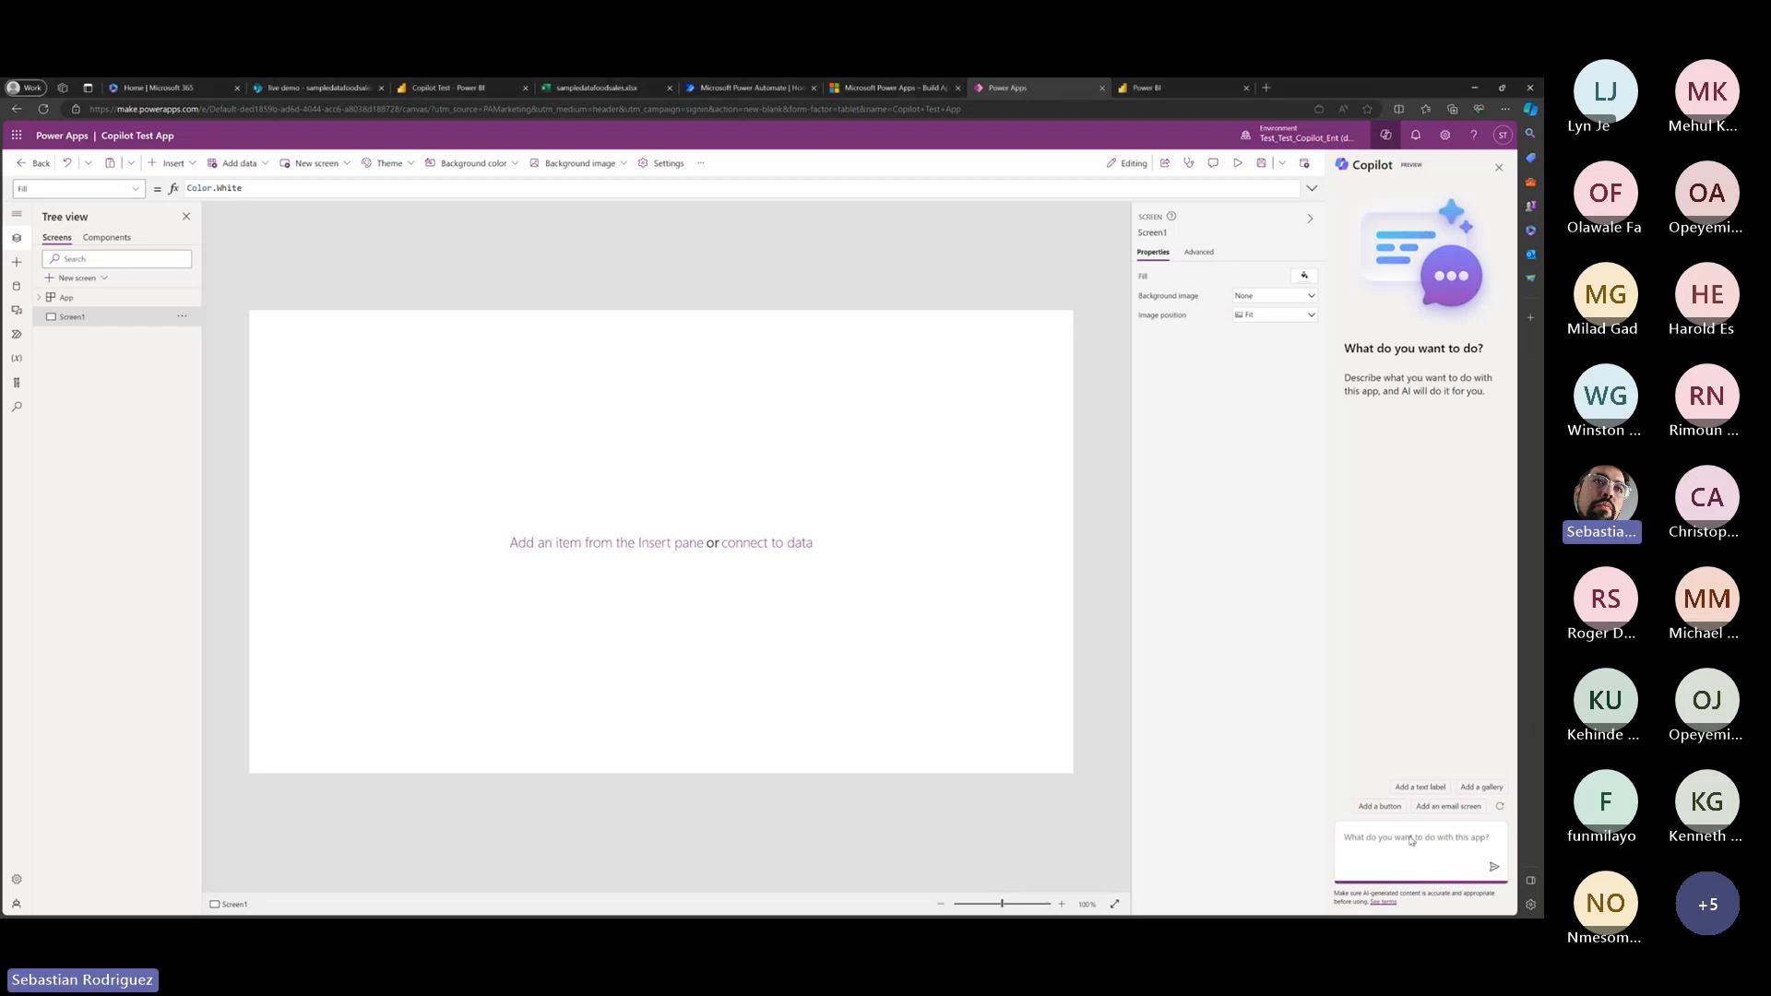
pyautogui.write('I want to create a form registration w')
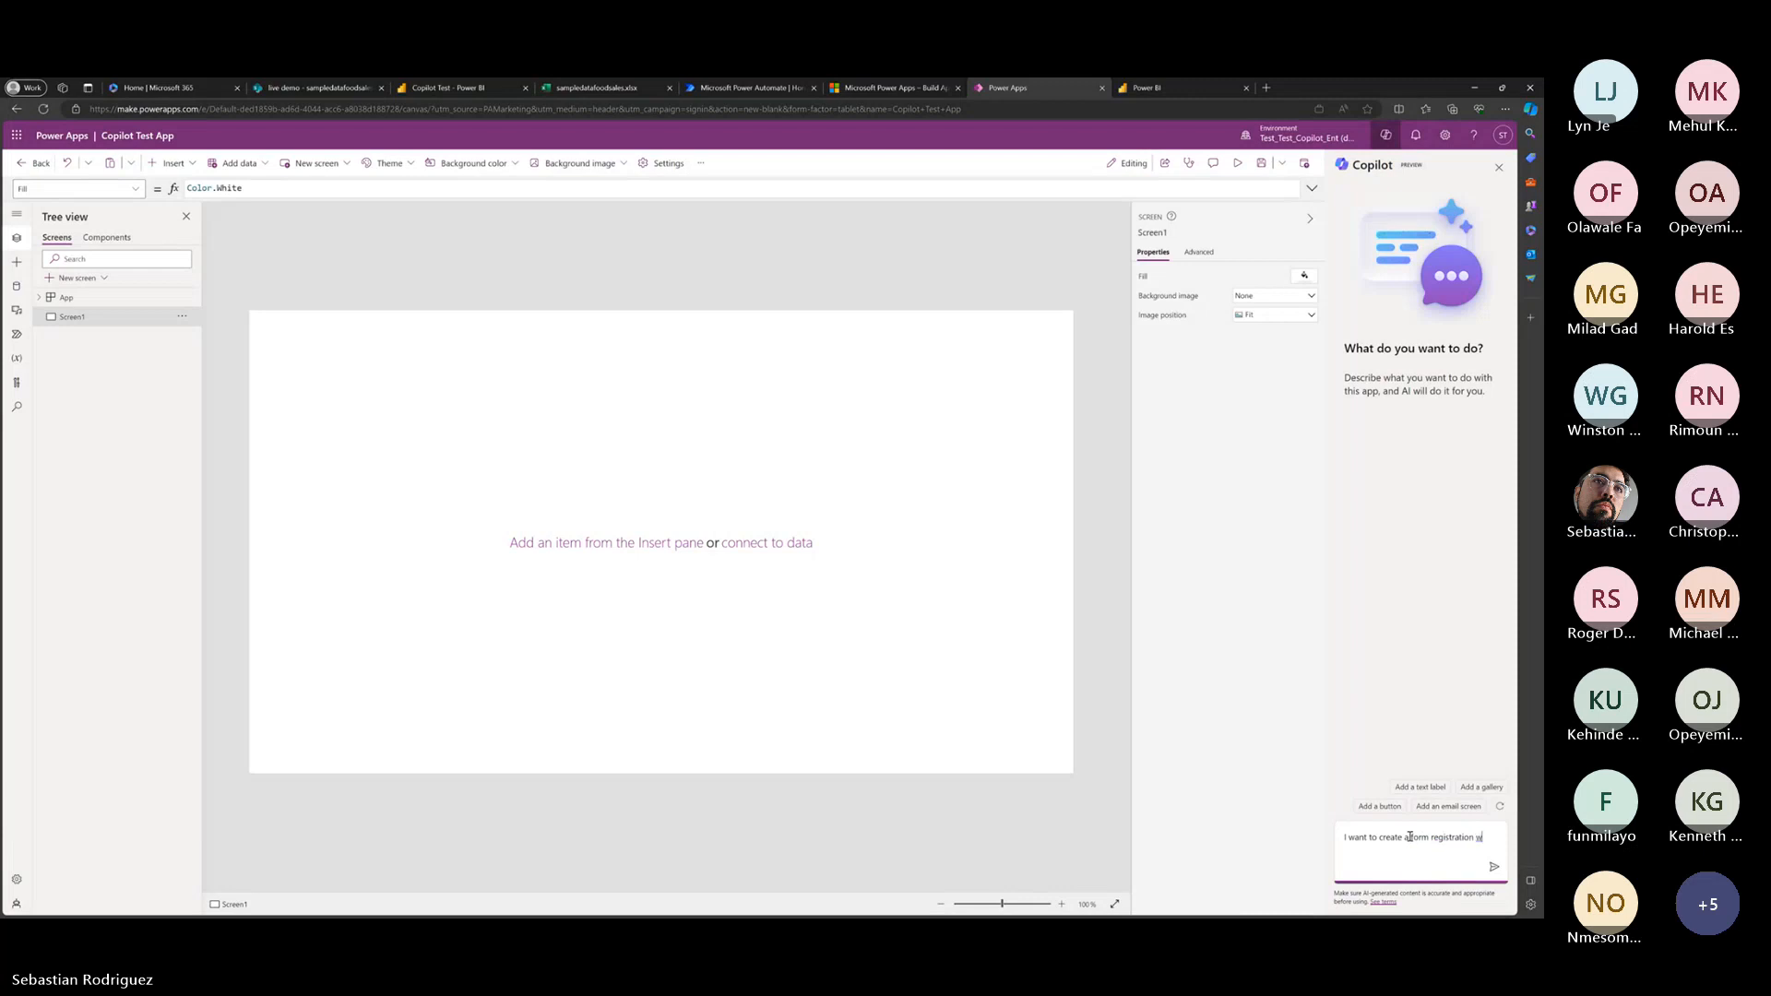
pyautogui.write('here I can evaluate the performance of the can')
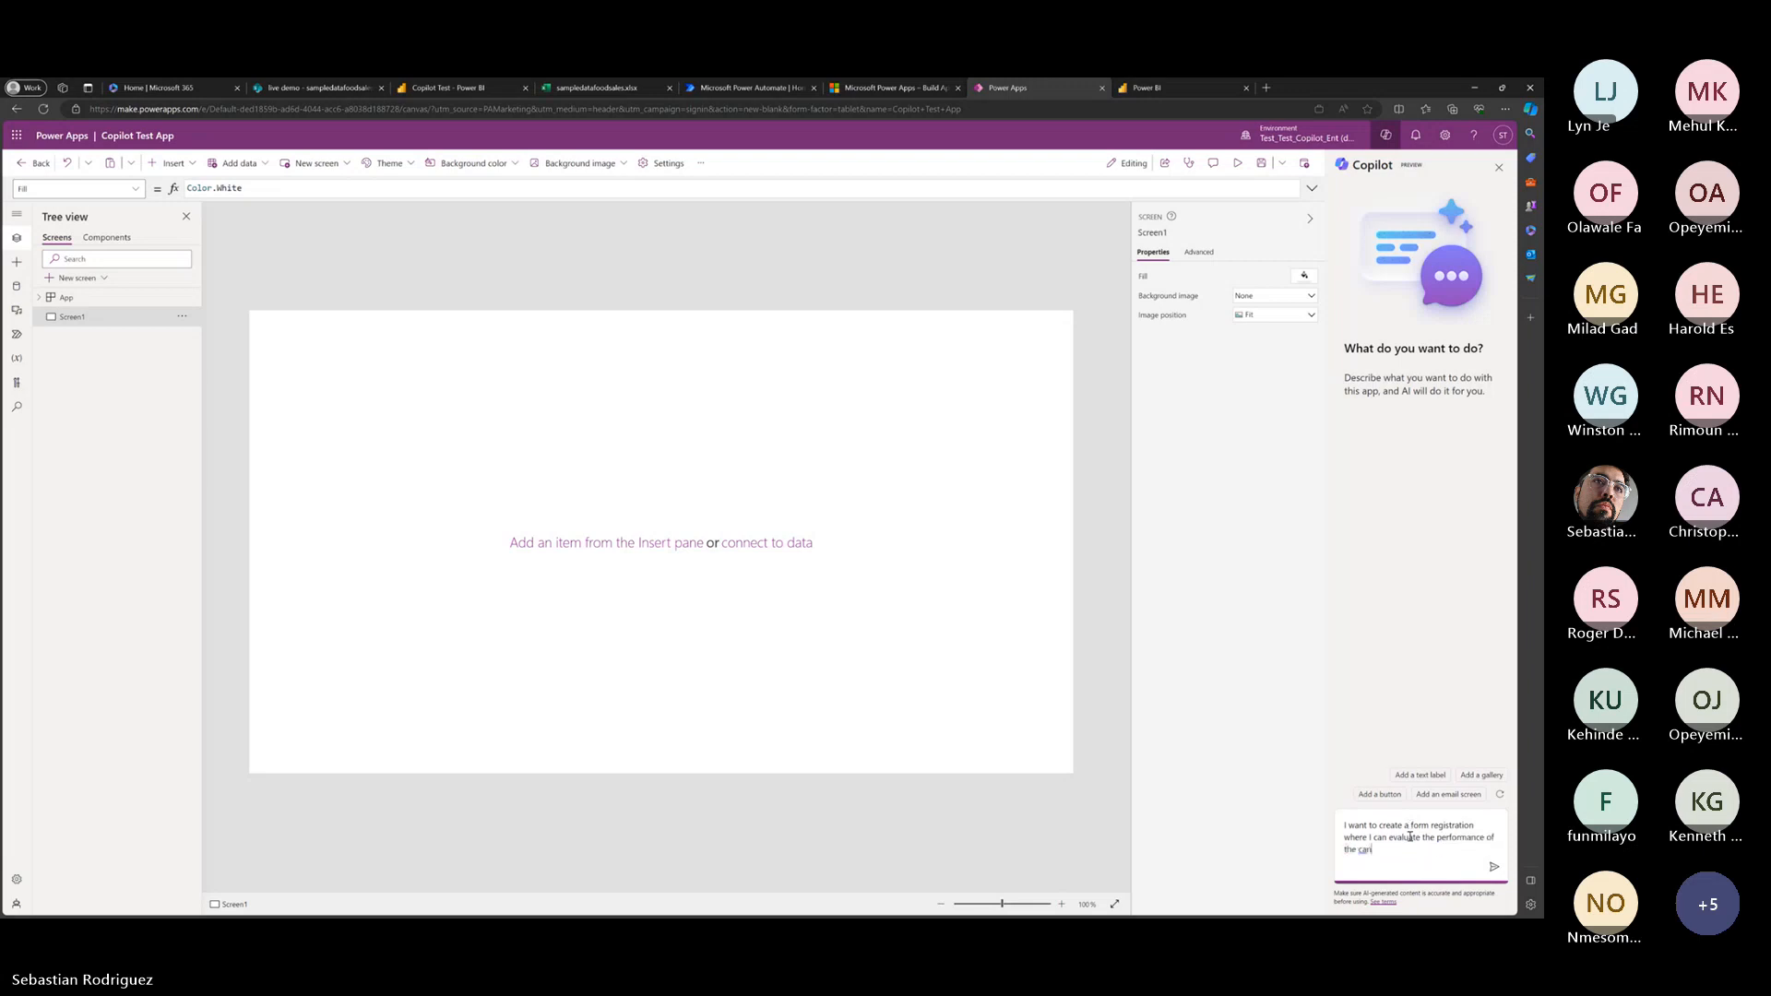
pyautogui.write('didates after the interview')
pyautogui.press('Return')
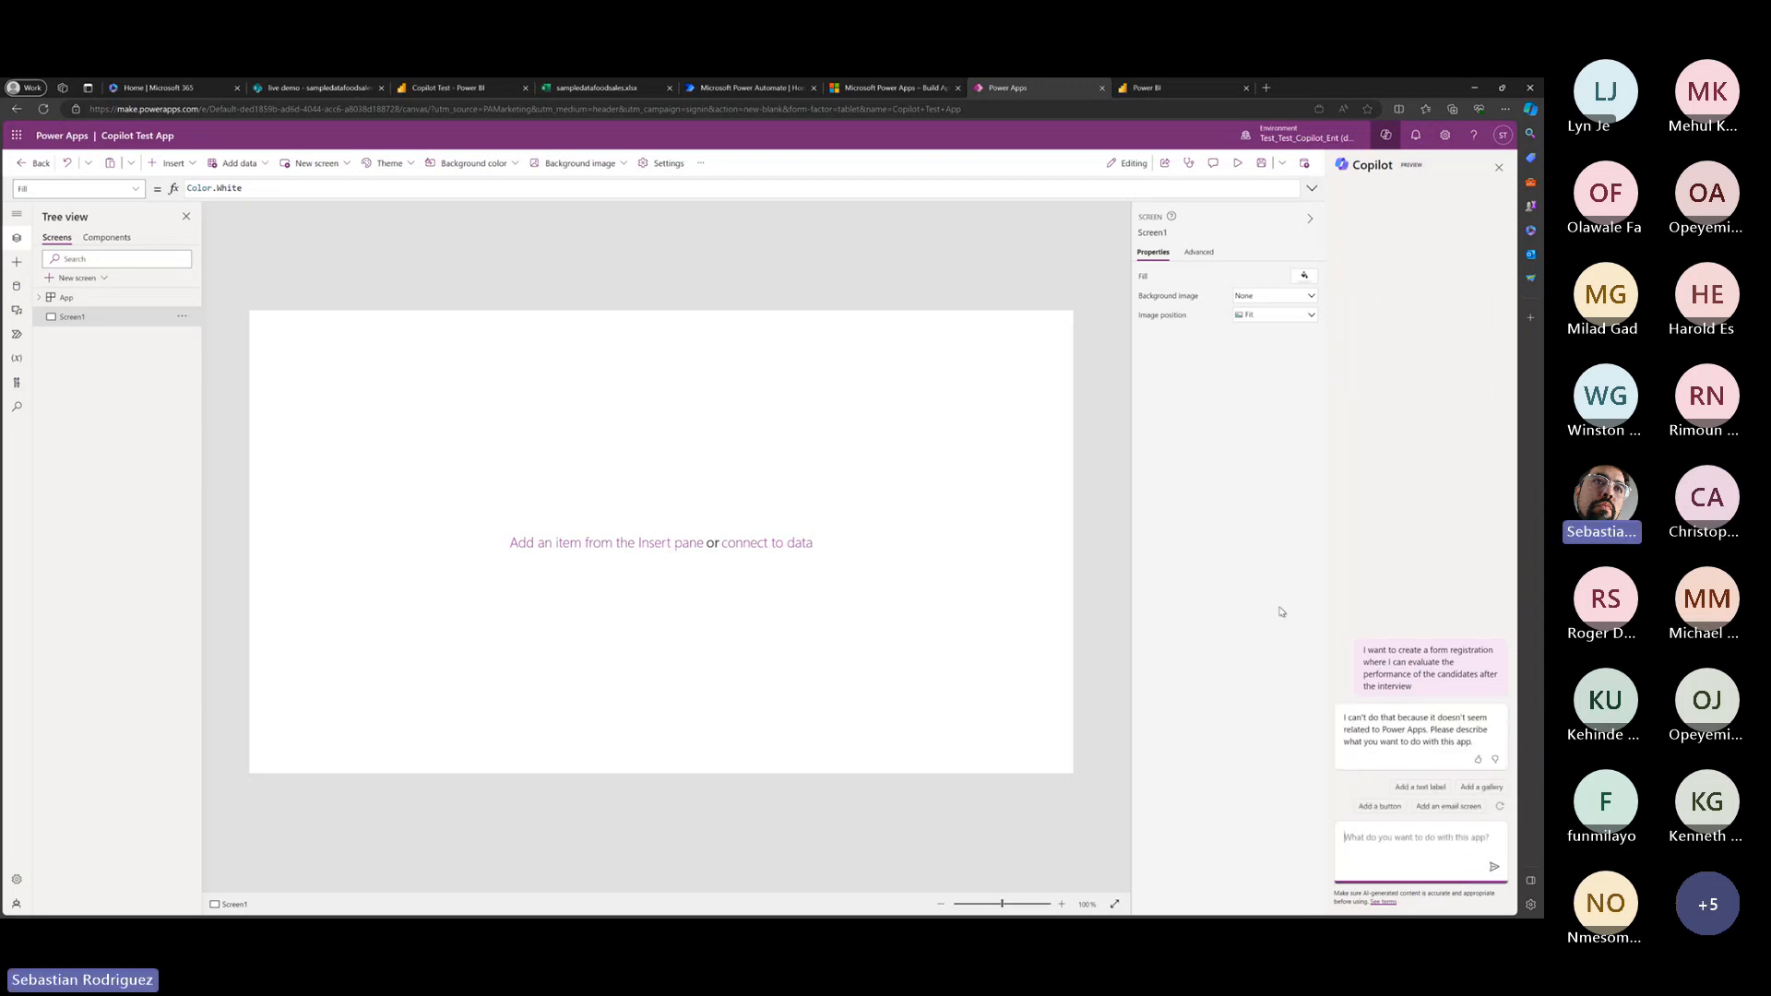
pyautogui.moveTo(1391, 742); pyautogui.dragTo(1421, 744)
pyautogui.click(1395, 737)
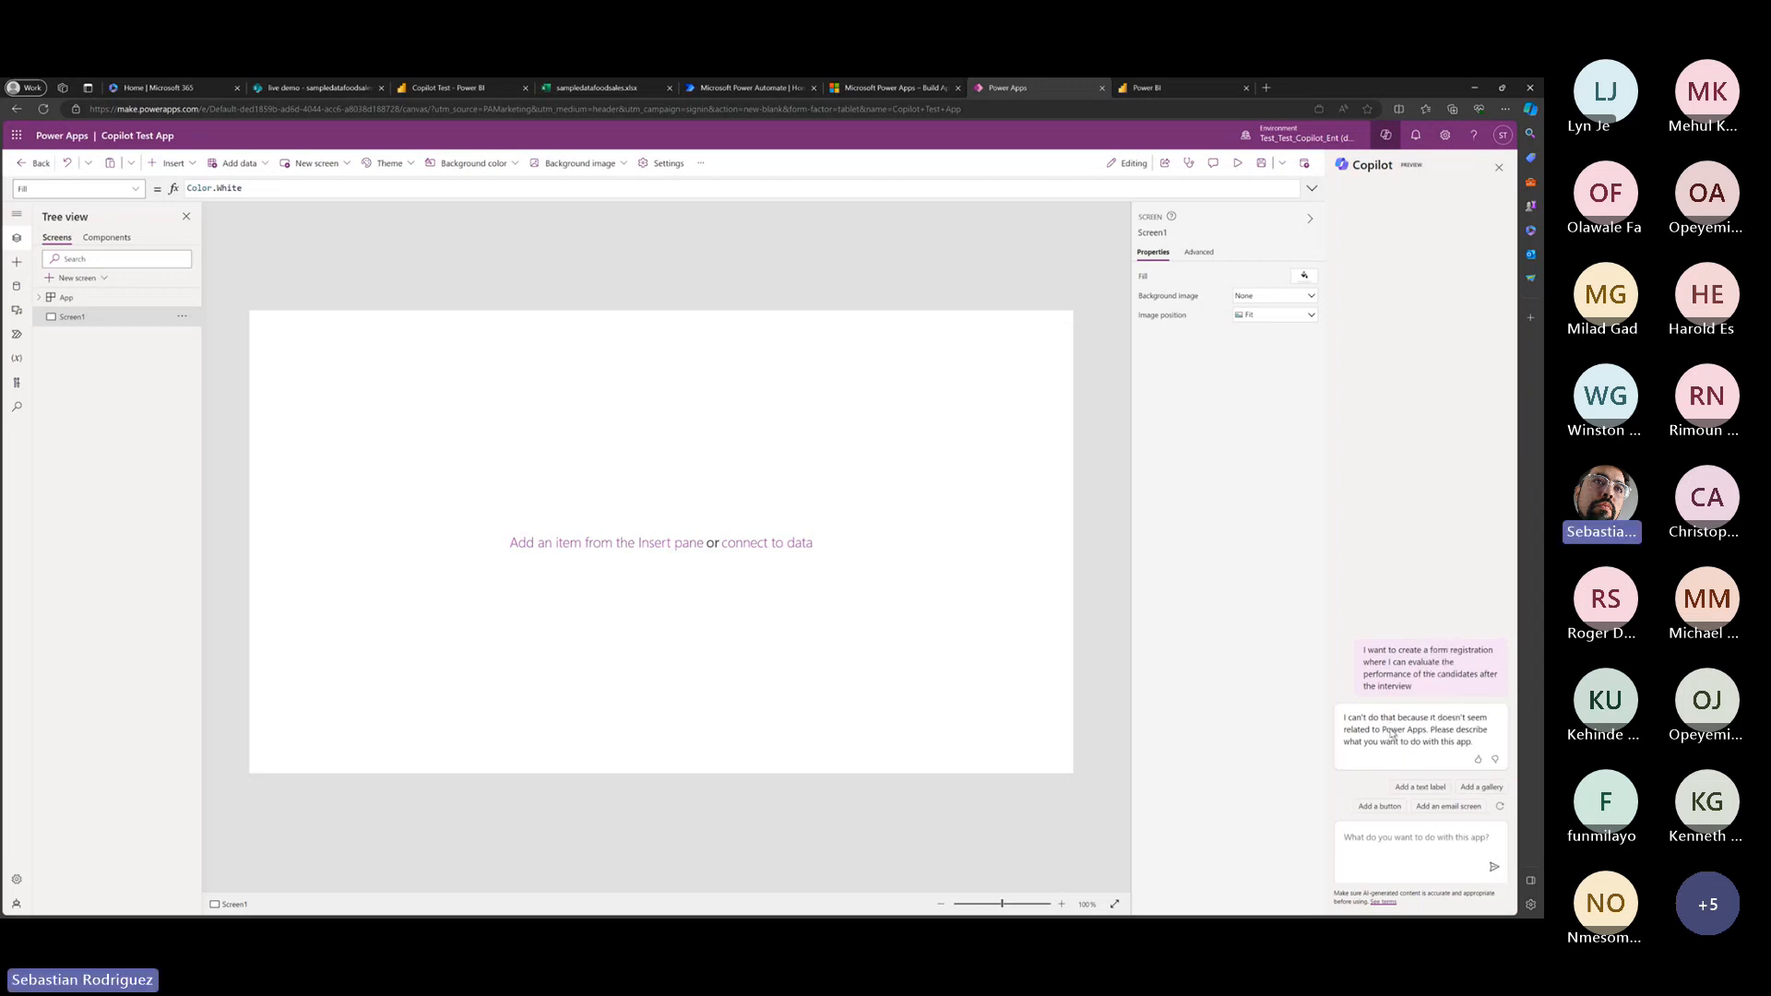
# Have the app's Copilot add a button, and submit the request "add 3 buttons with a thick black outline".
pyautogui.click(1397, 807)
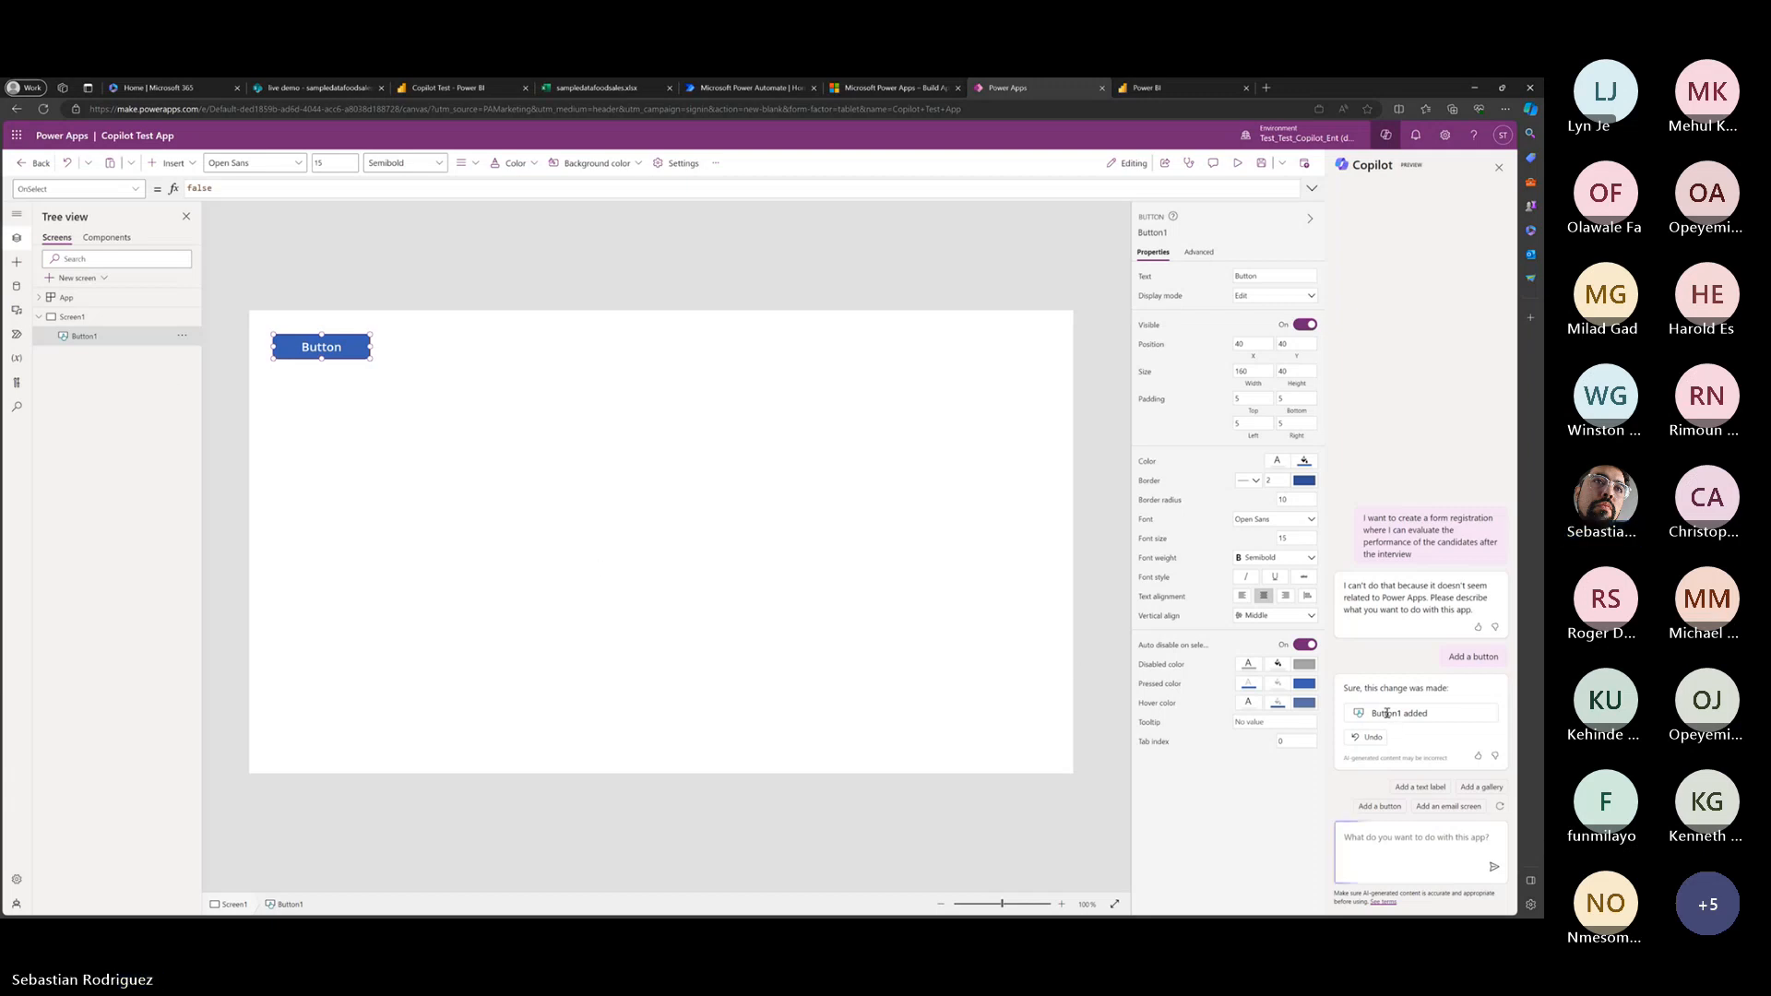
pyautogui.click(1418, 835)
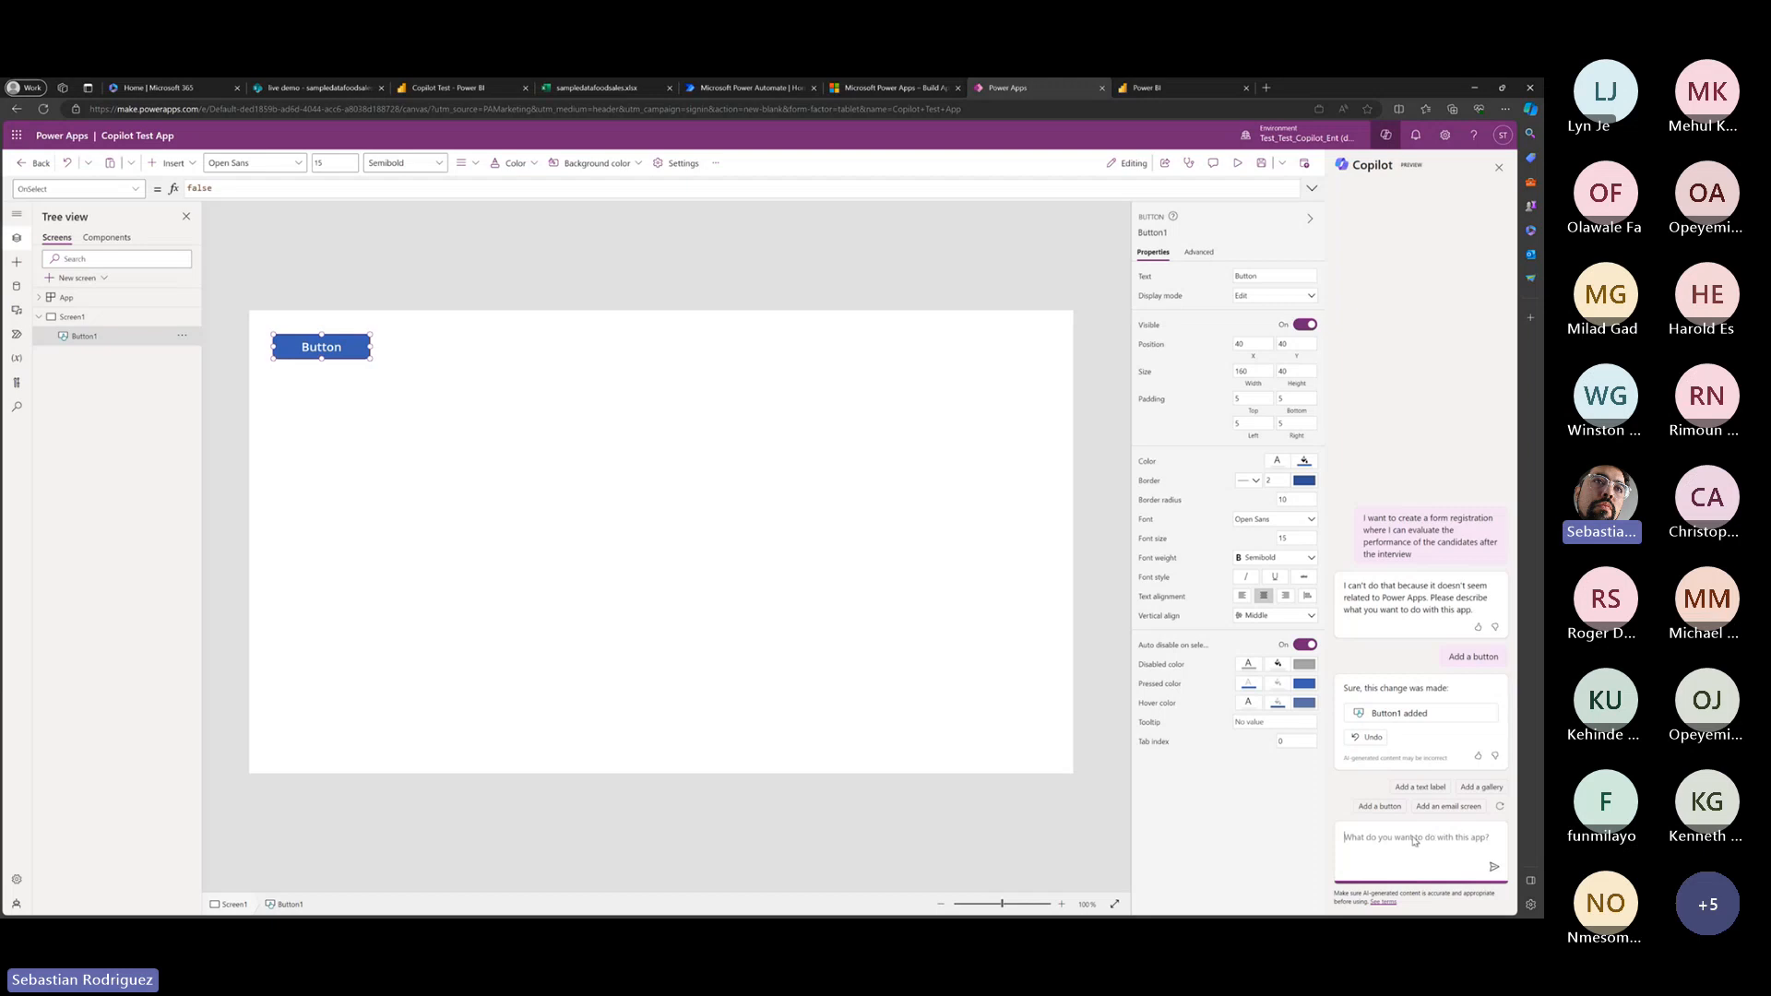
pyautogui.write('add 3 buttons with')
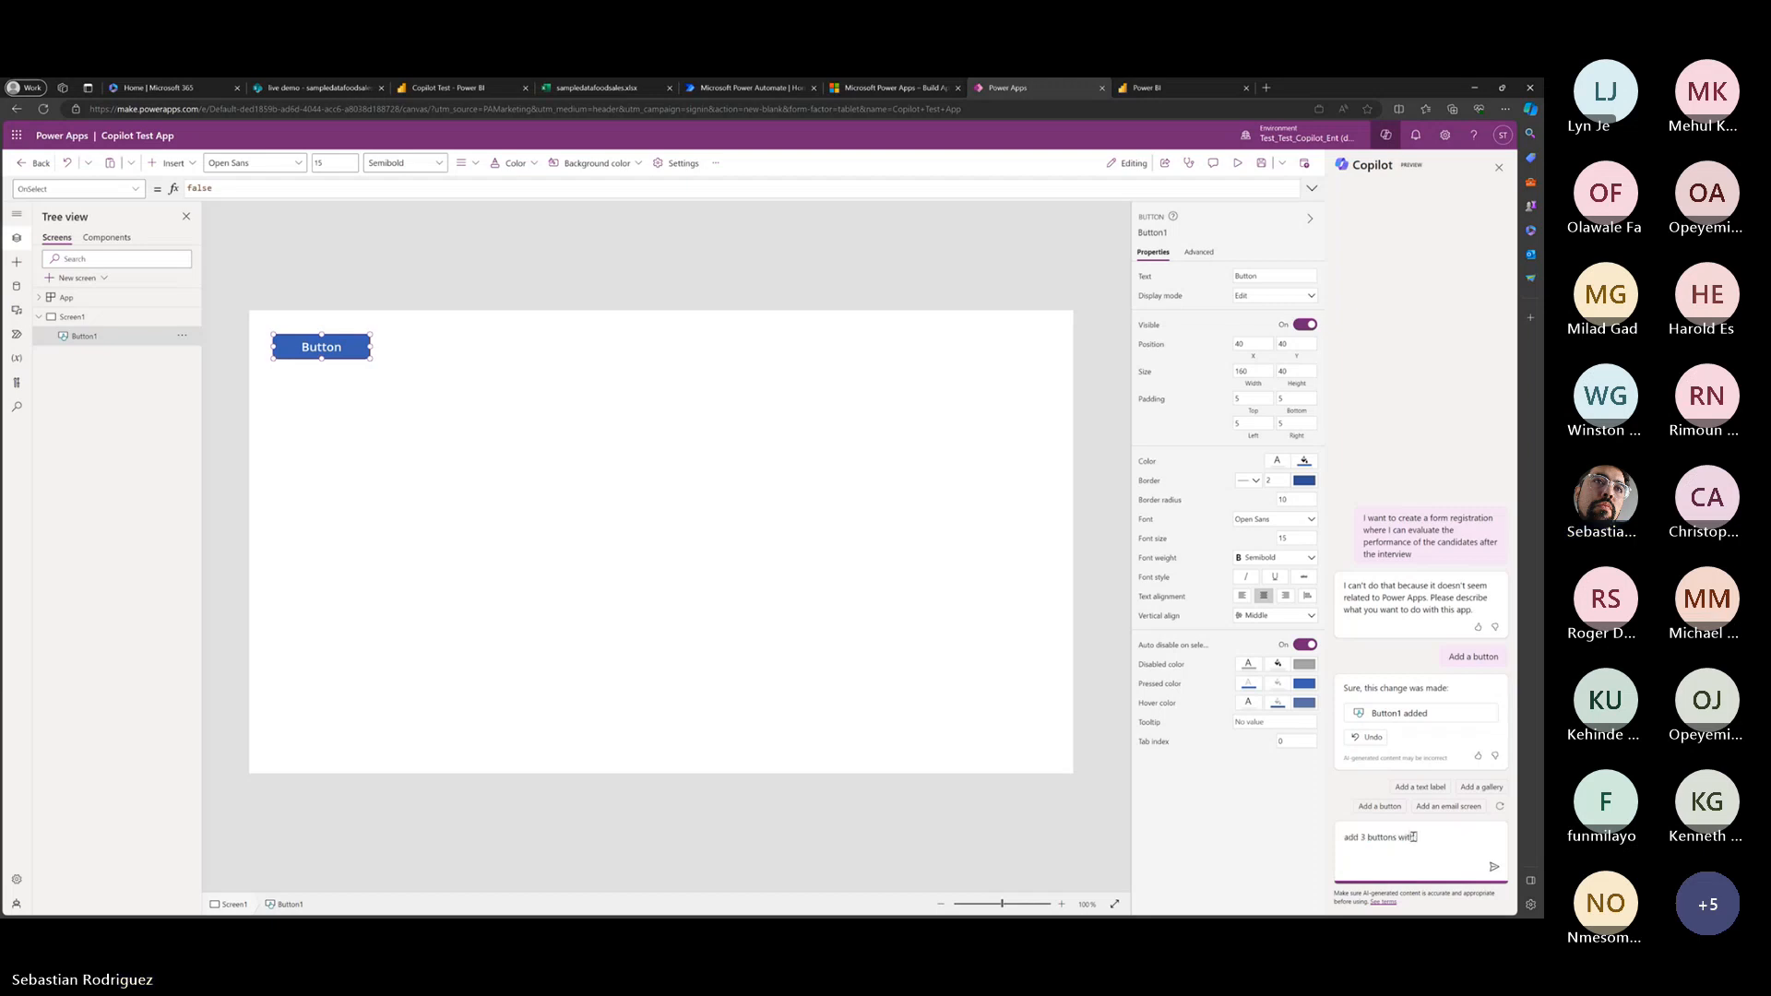
pyautogui.write(' a thick black outline')
pyautogui.press('Return')
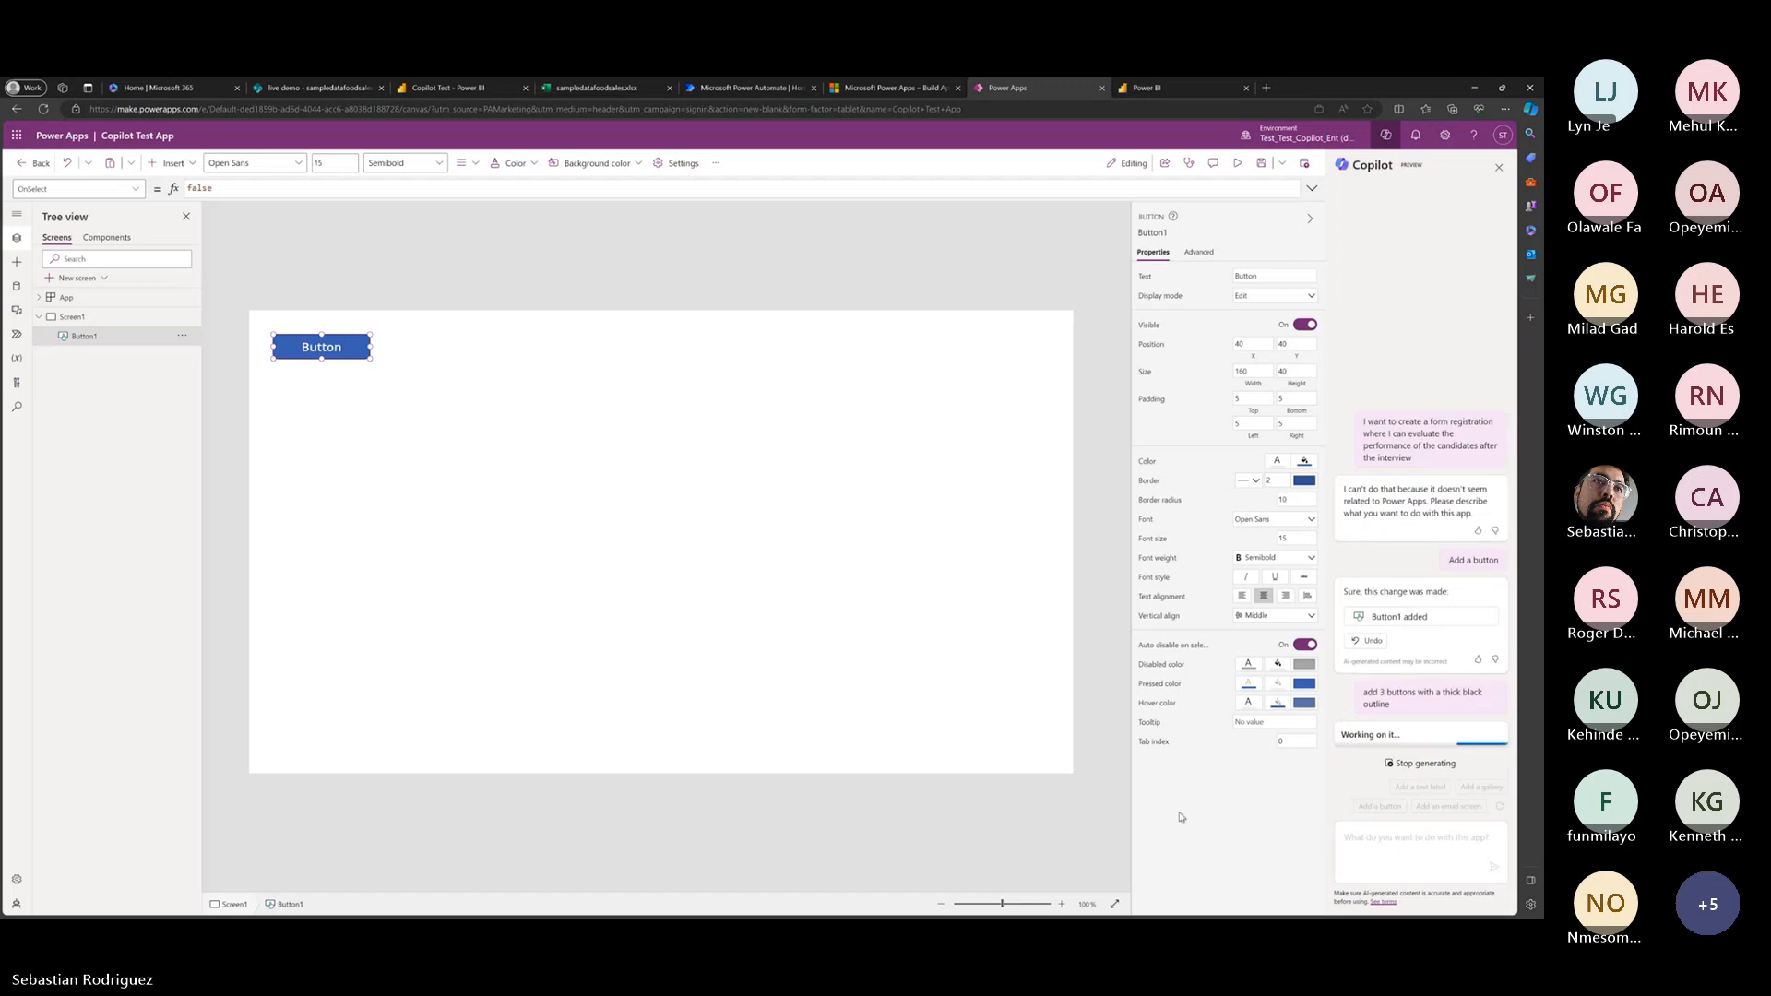
pyautogui.rightClick(1376, 791)
pyautogui.click(1425, 827)
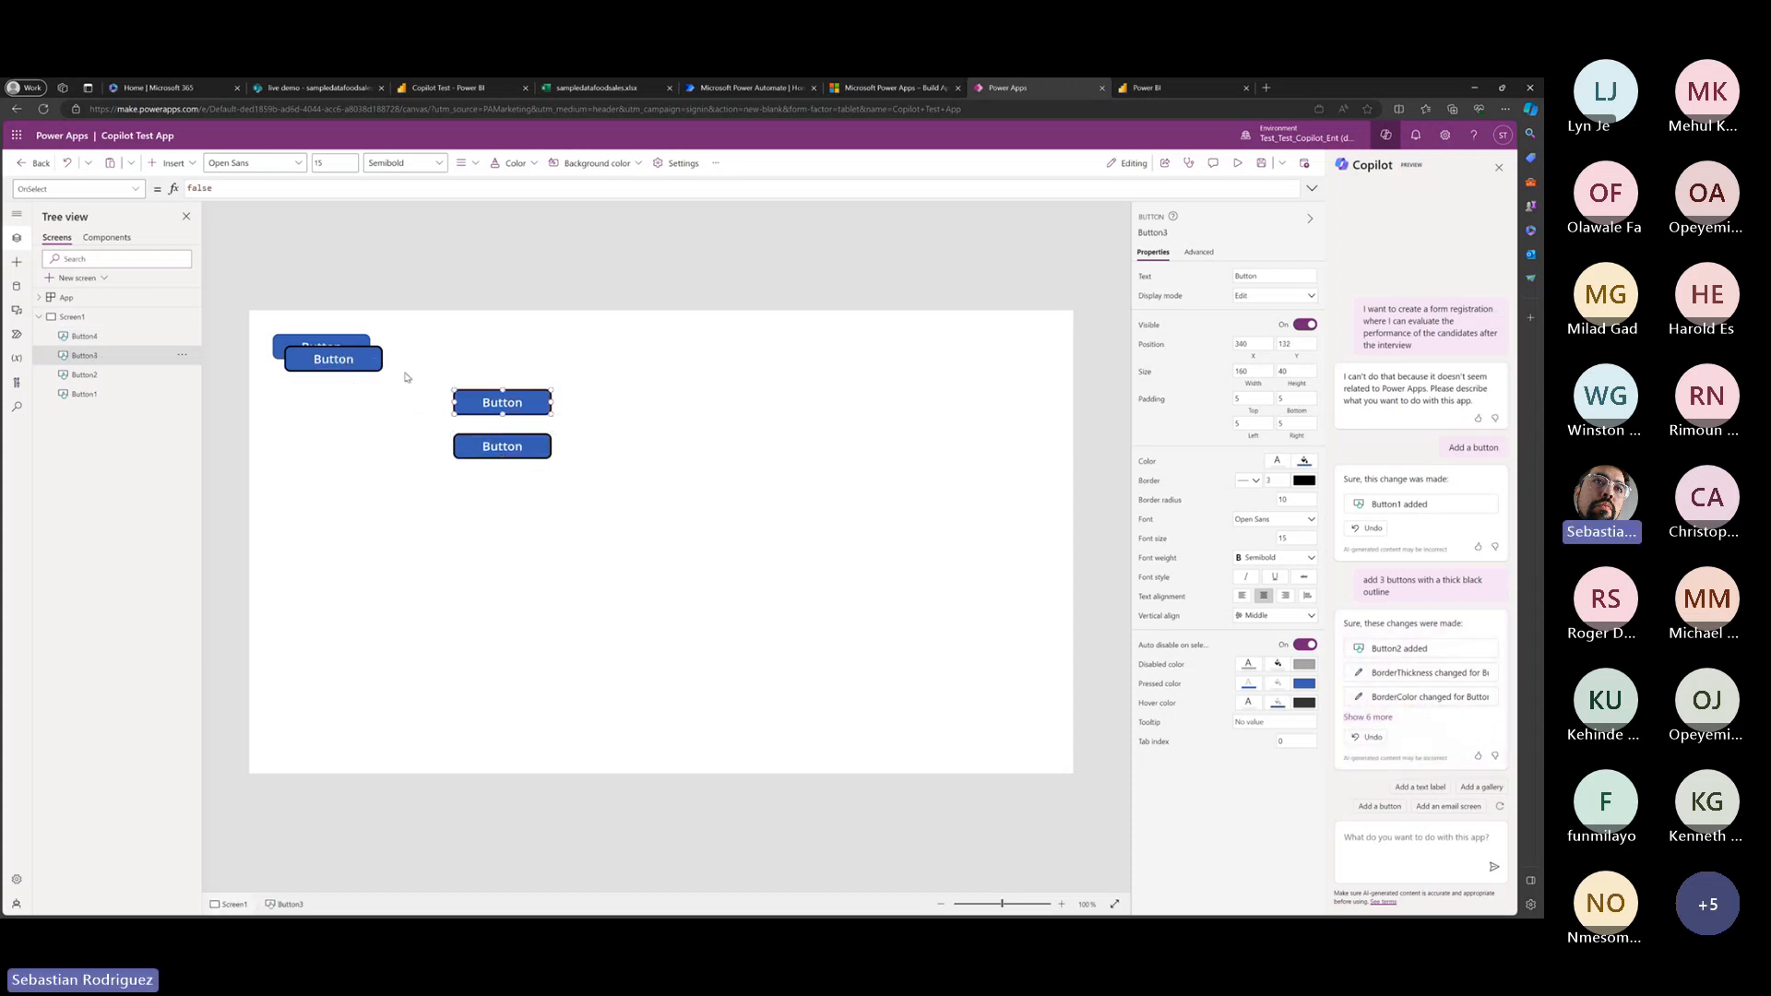
# Move the outlined button overlapping the first button to X 340, Y 54, aligned above the other two outlined buttons.
pyautogui.moveTo(363, 364); pyautogui.dragTo(527, 355)
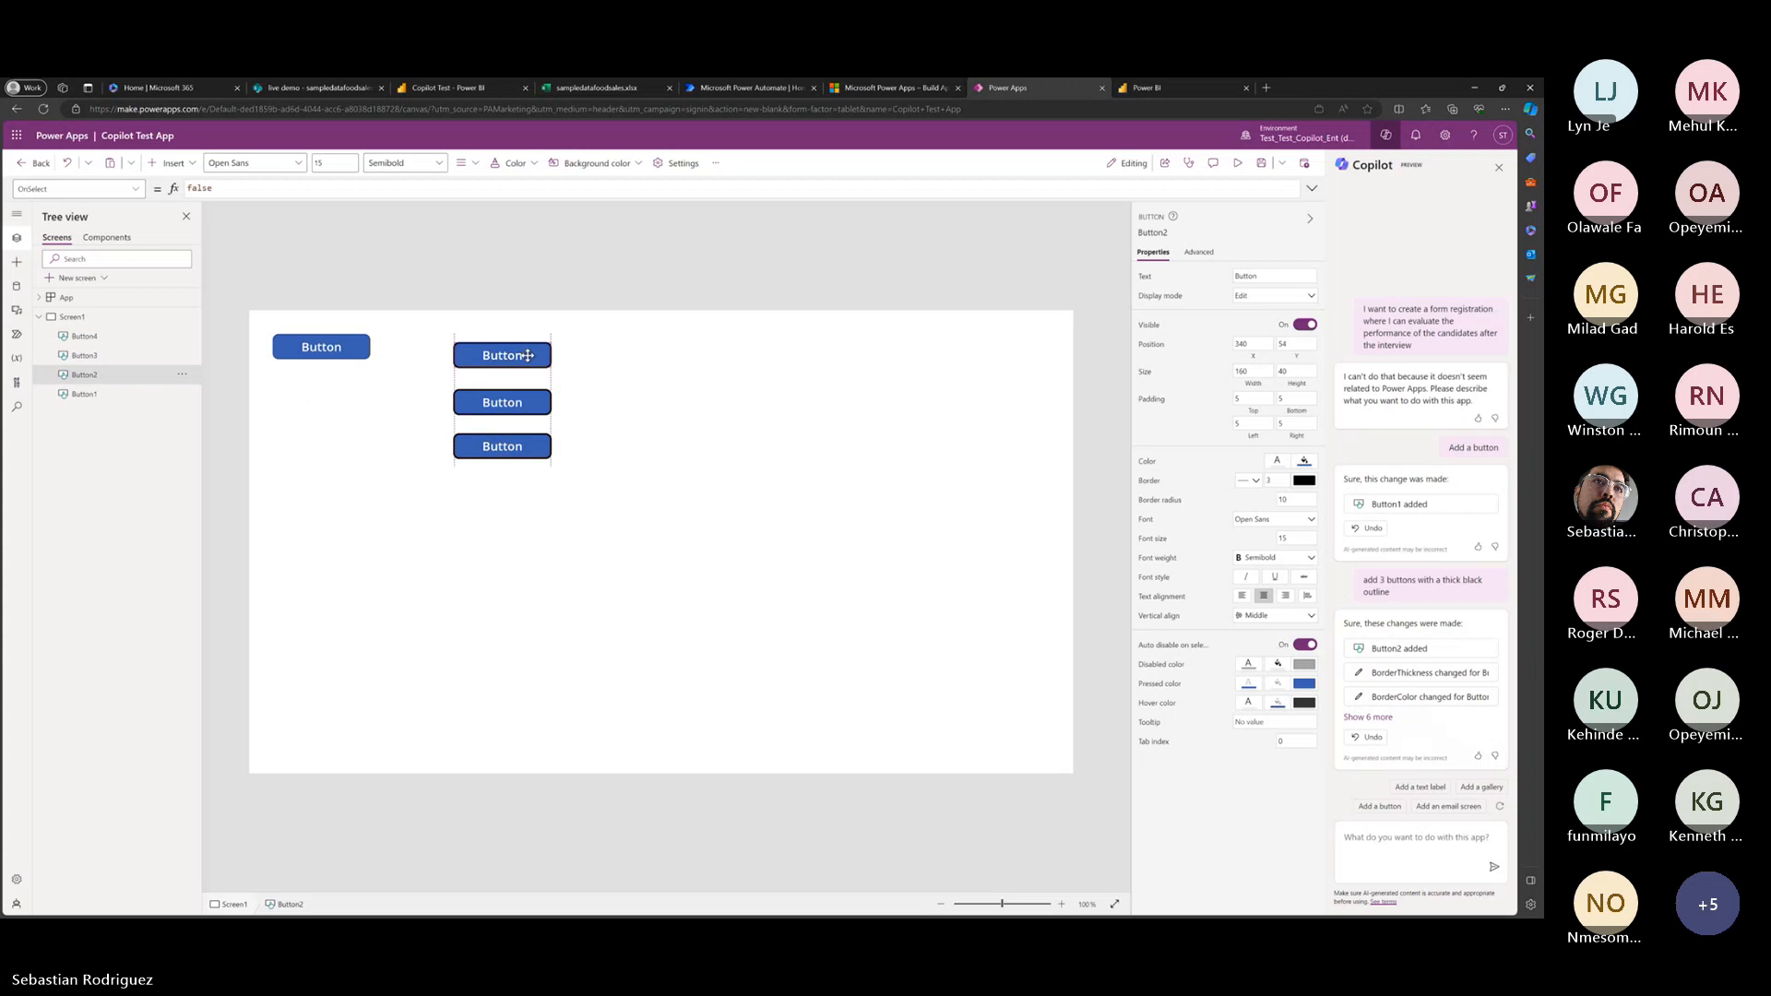
pyautogui.click(553, 528)
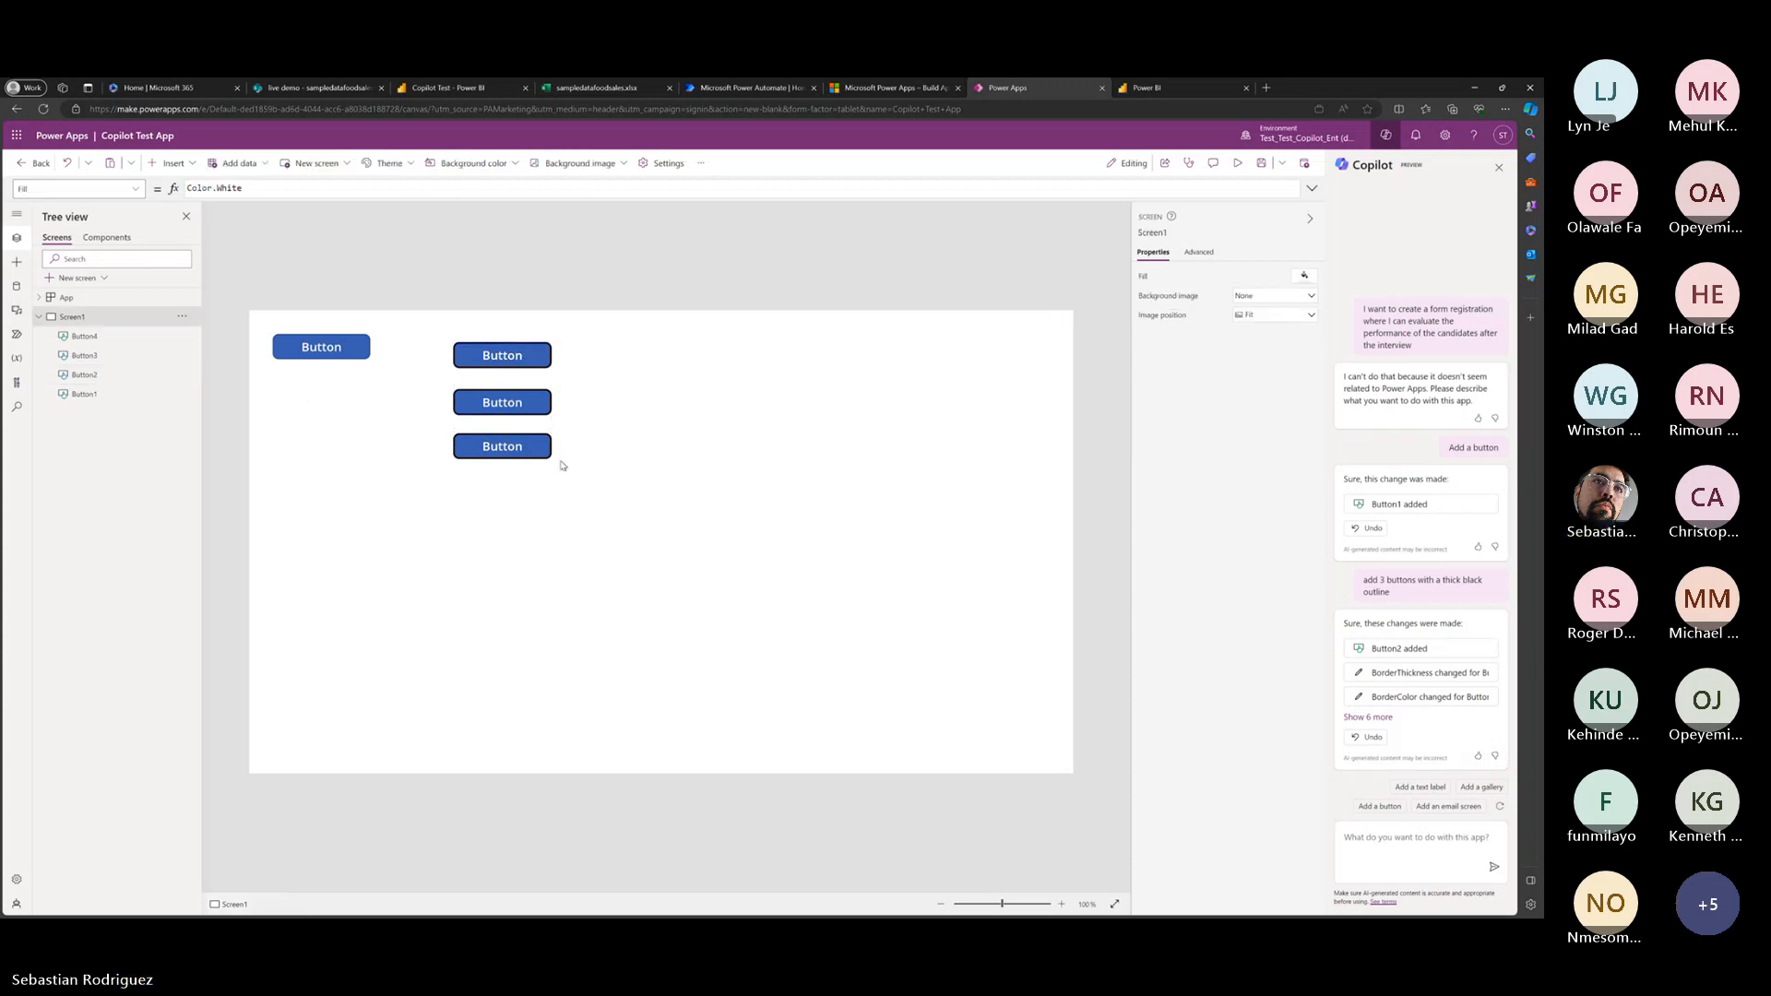
pyautogui.rightClick(608, 498)
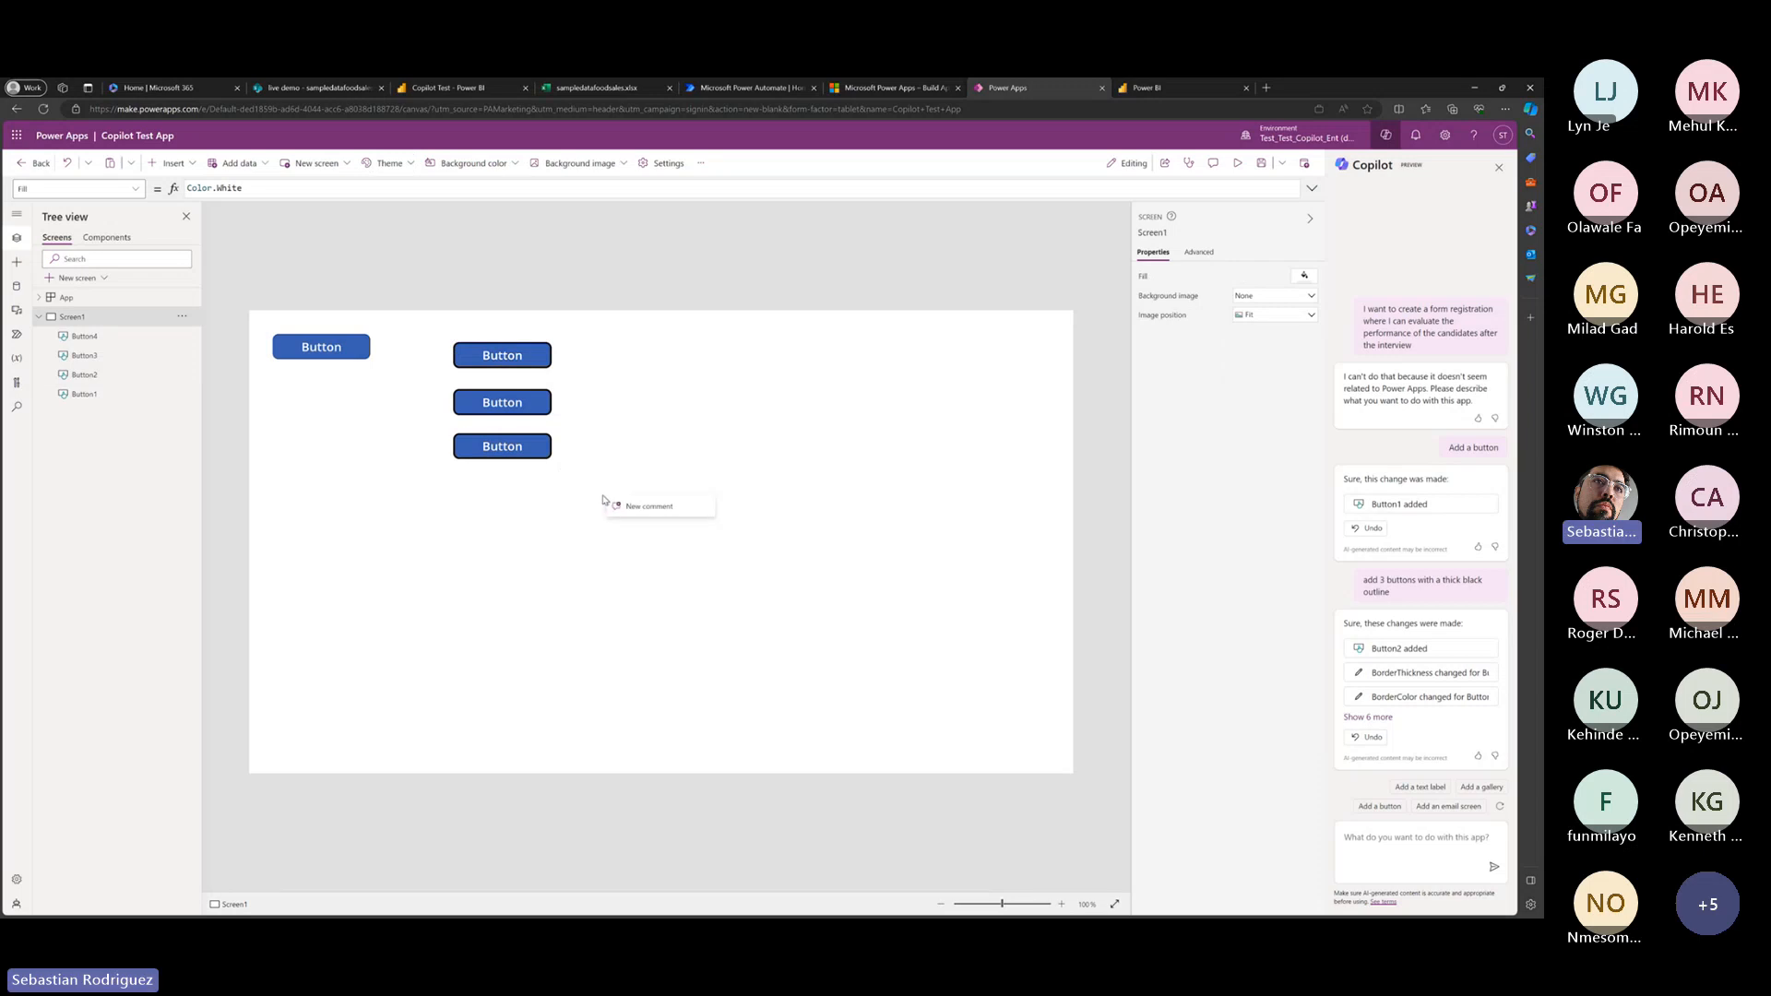
pyautogui.click(892, 512)
# Switch to Microsoft 365, open its Copilot chat, and dismiss the Microsoft Feed introduction.
pyautogui.click(138, 136)
pyautogui.click(490, 268)
pyautogui.click(157, 89)
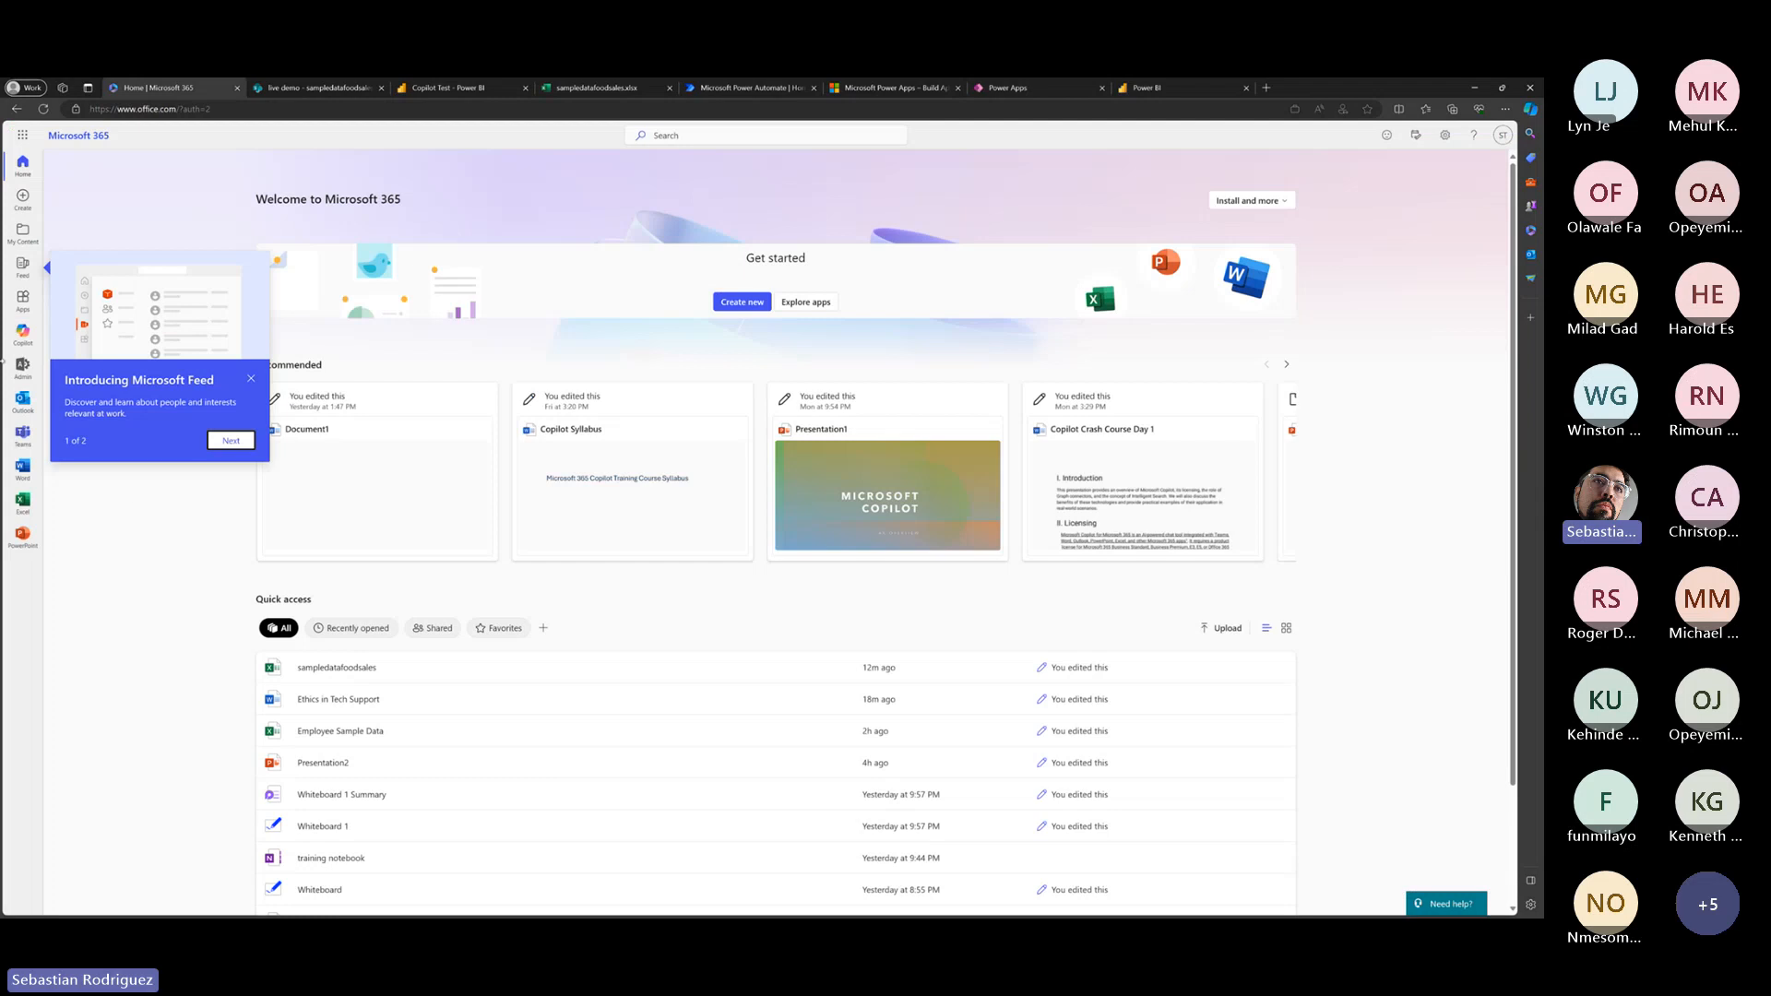
pyautogui.click(23, 337)
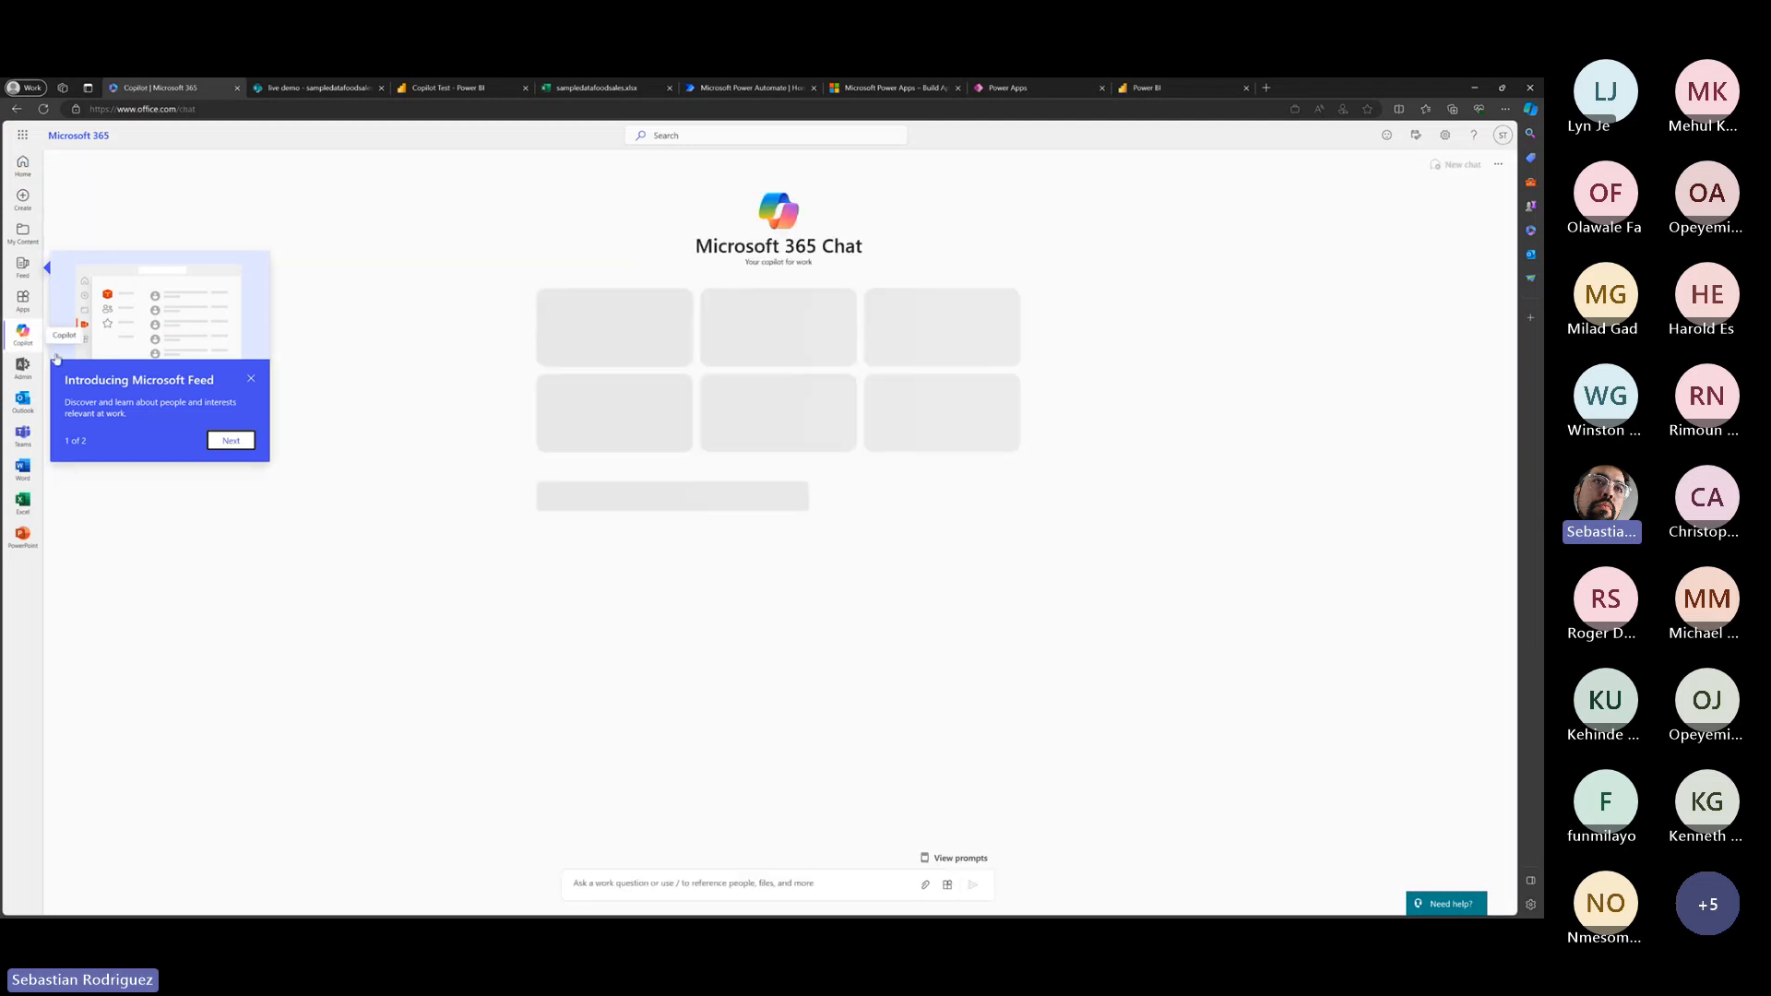
pyautogui.click(250, 378)
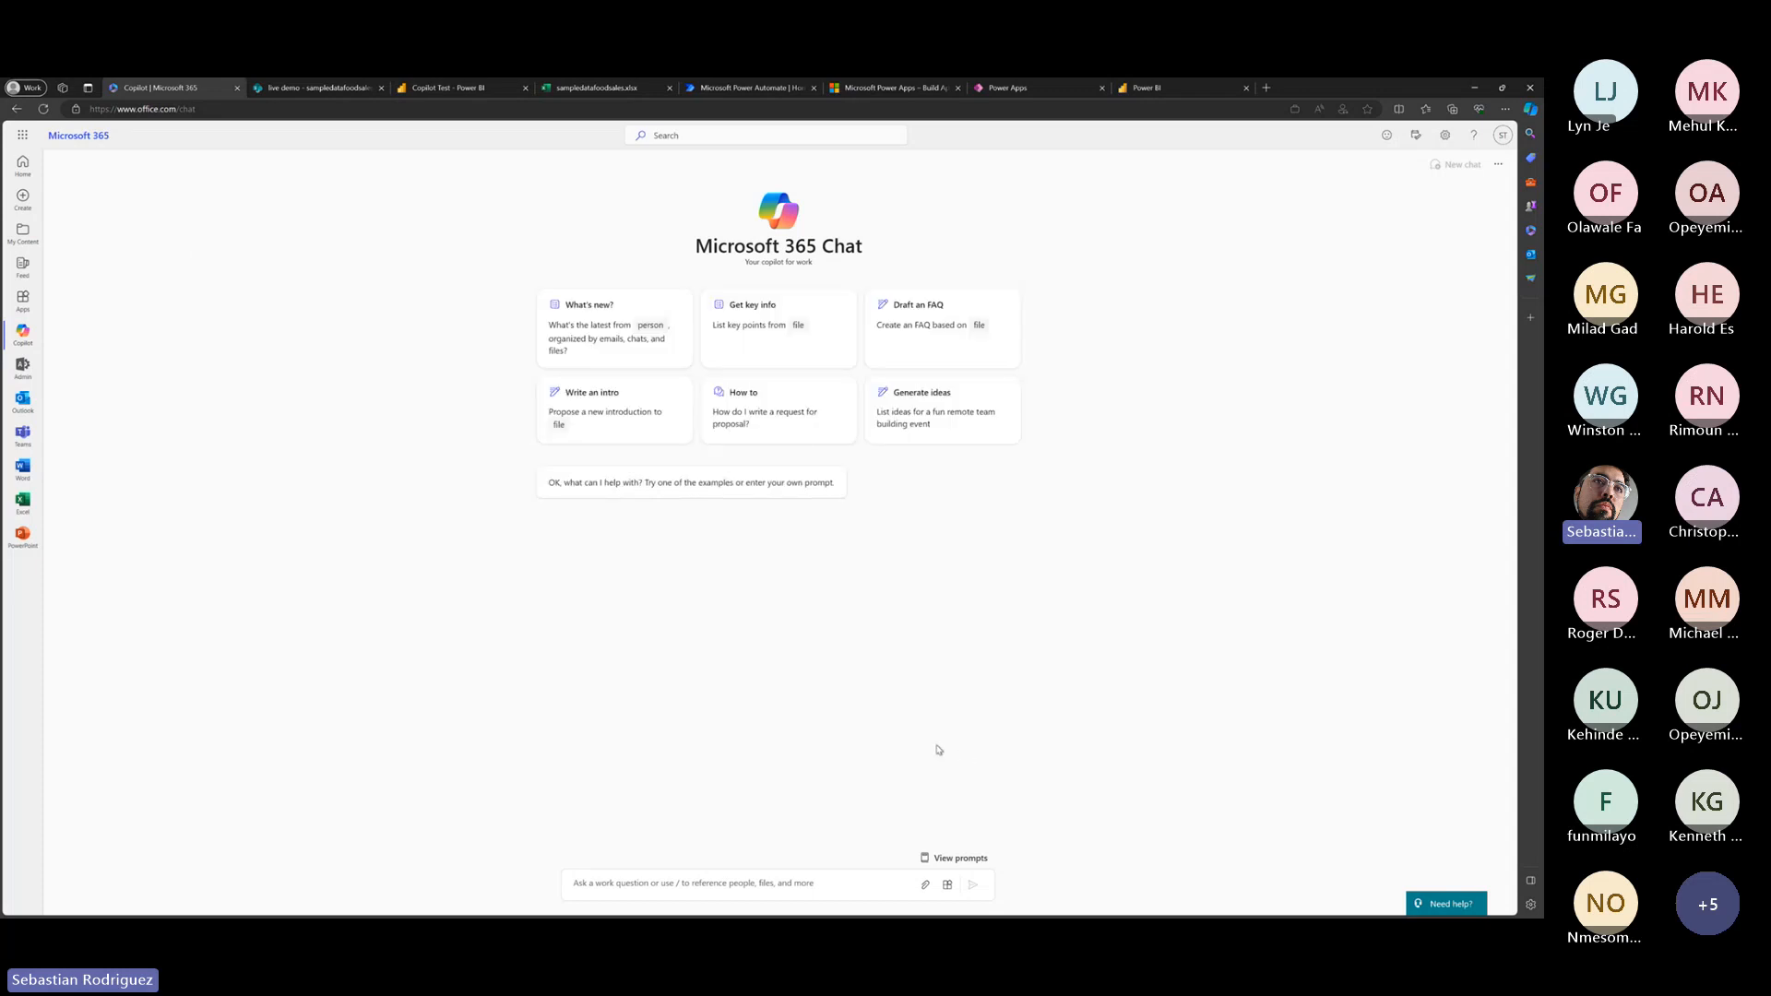
# Ask Microsoft 365 Chat for general outlines to create a PowerApps app that registers candidate participation and evaluates candidates with a passing score.
pyautogui.click(870, 878)
pyautogui.write('what')
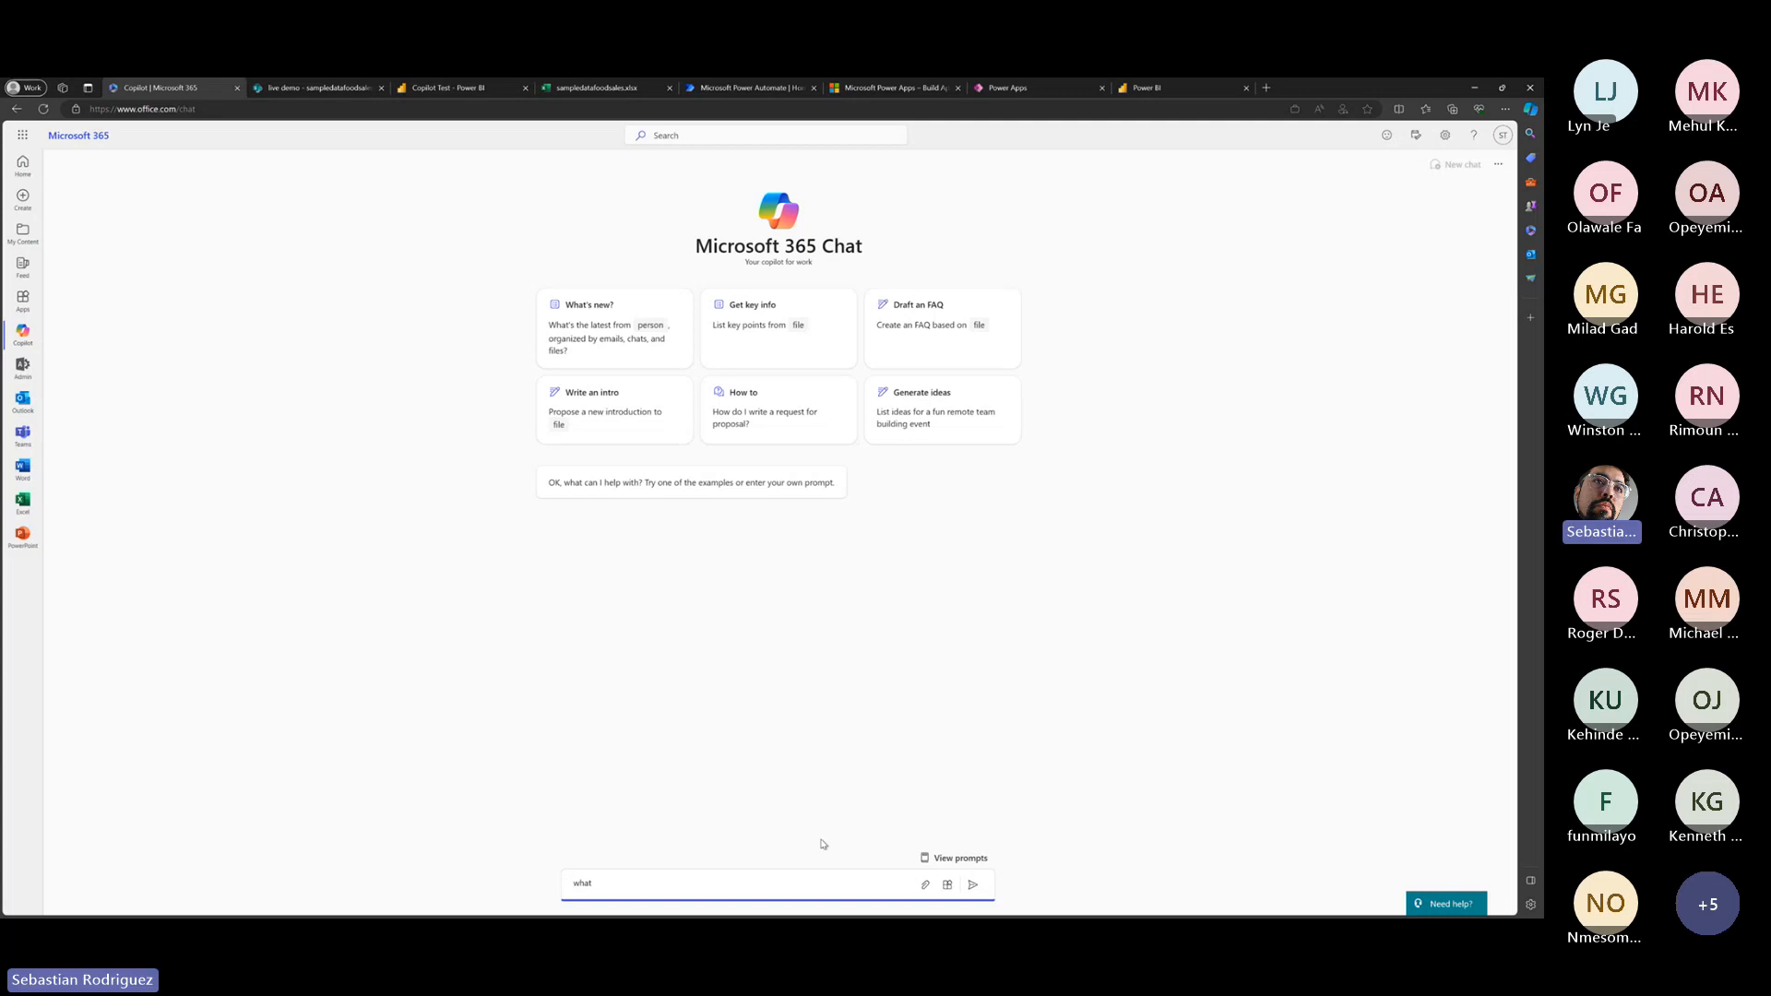
pyautogui.hotkey('ctrl', 'a')
pyautogui.write('what')
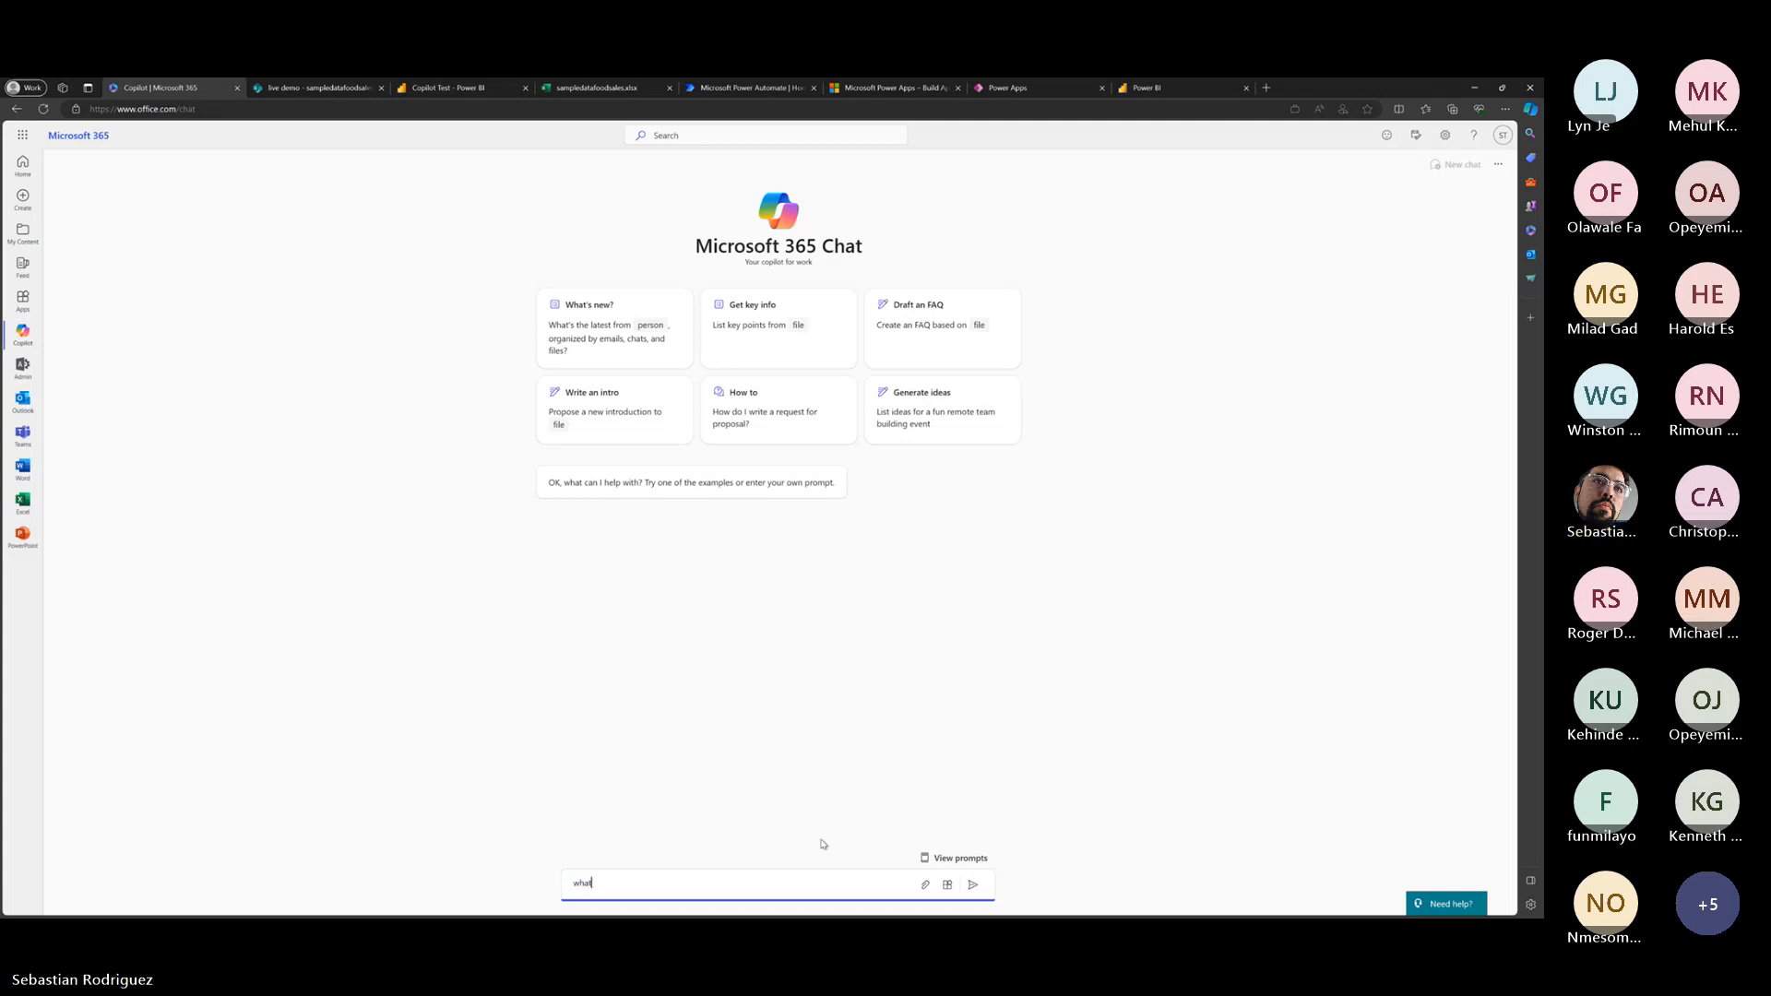
pyautogui.write(' are the general outlines I should use to dreate an app in powerapps t')
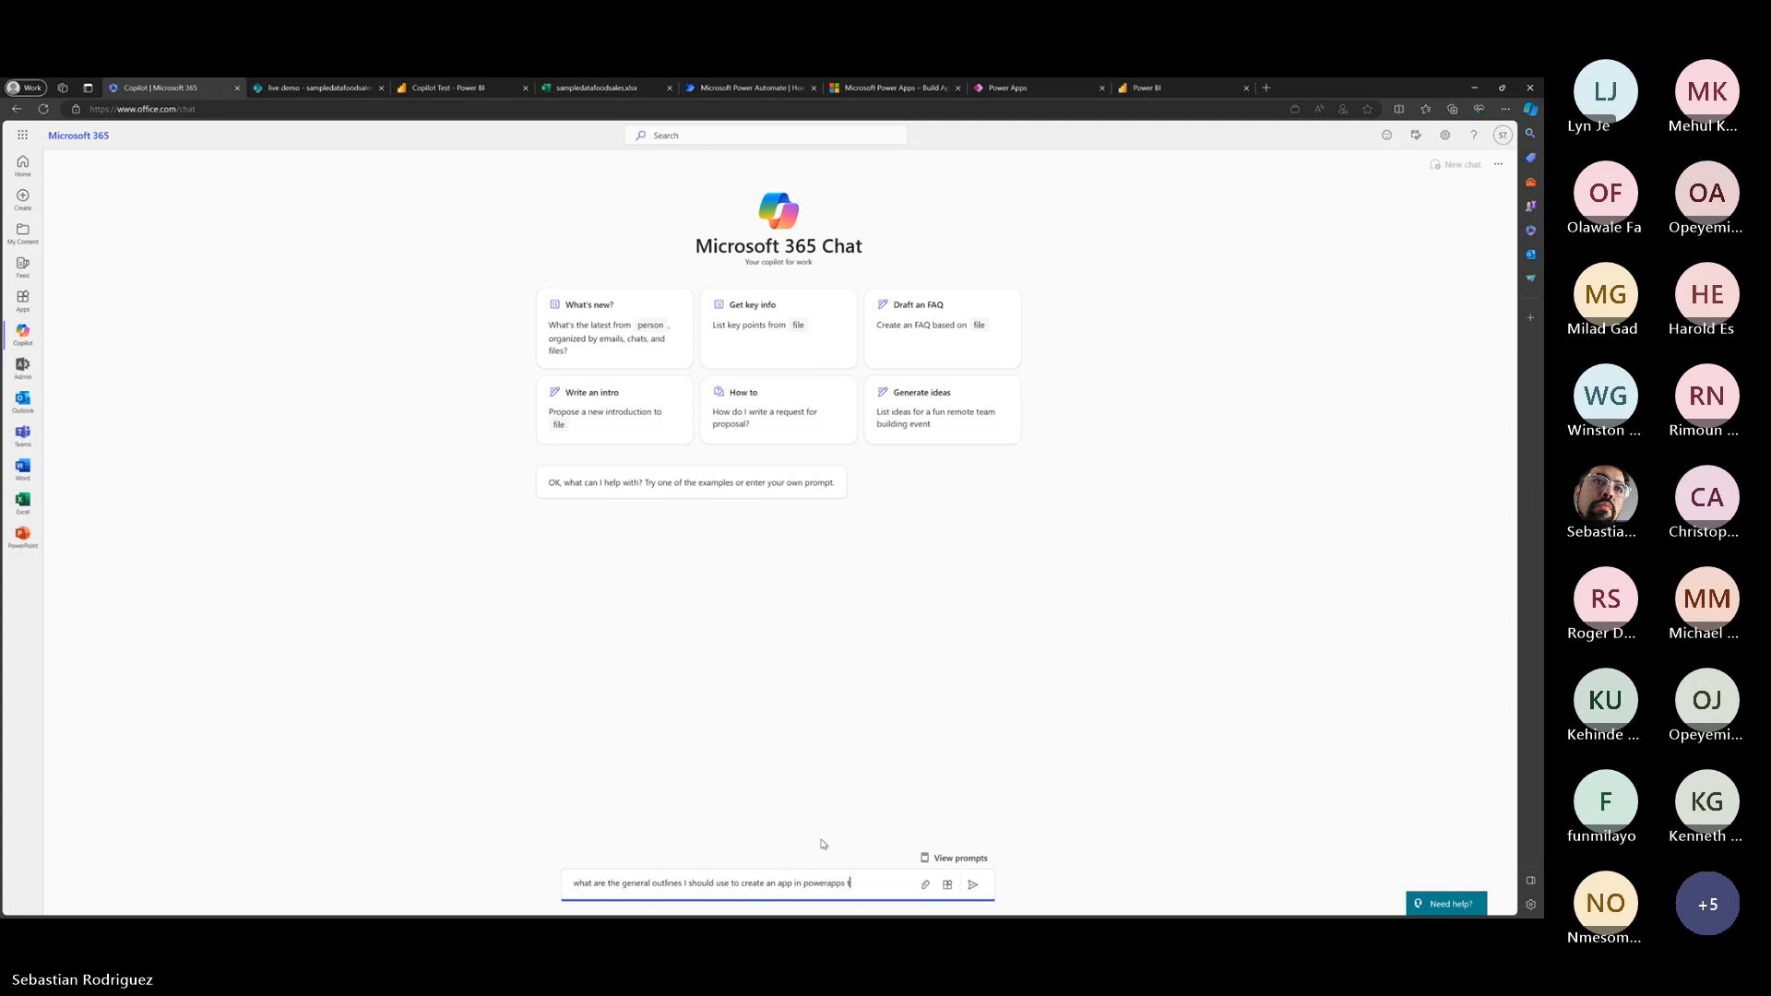
pyautogui.write('hat allows me t')
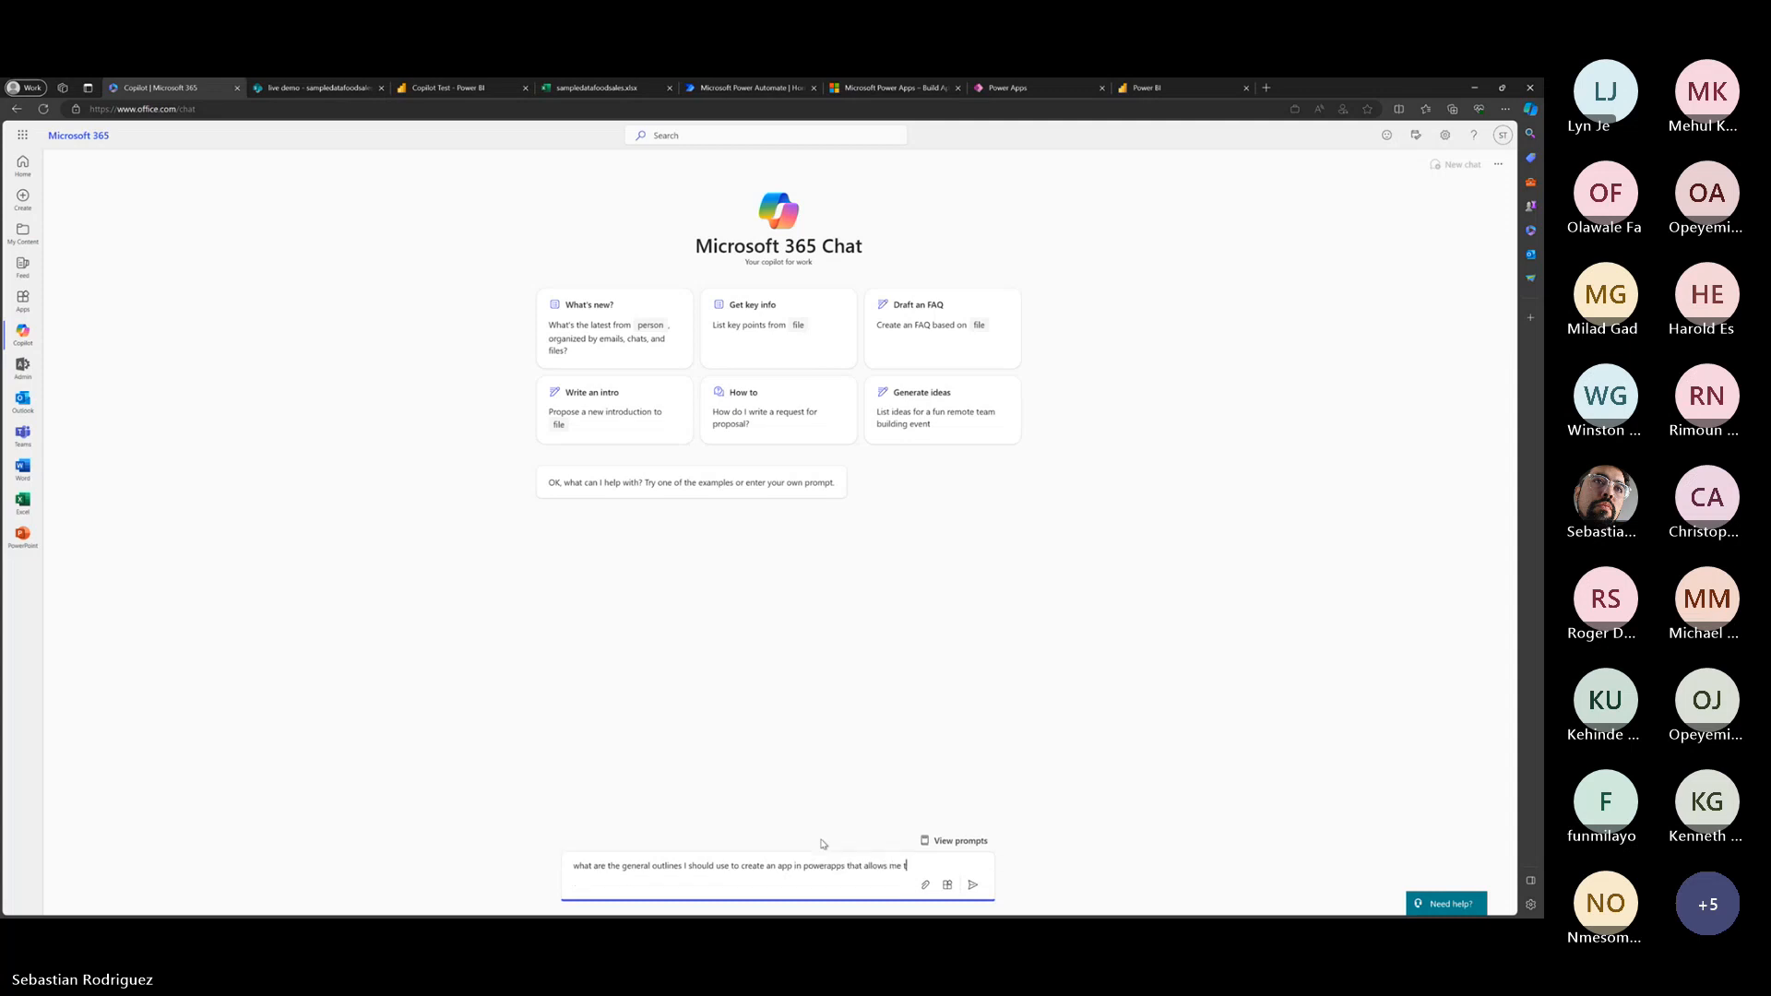
pyautogui.write('o register the candi')
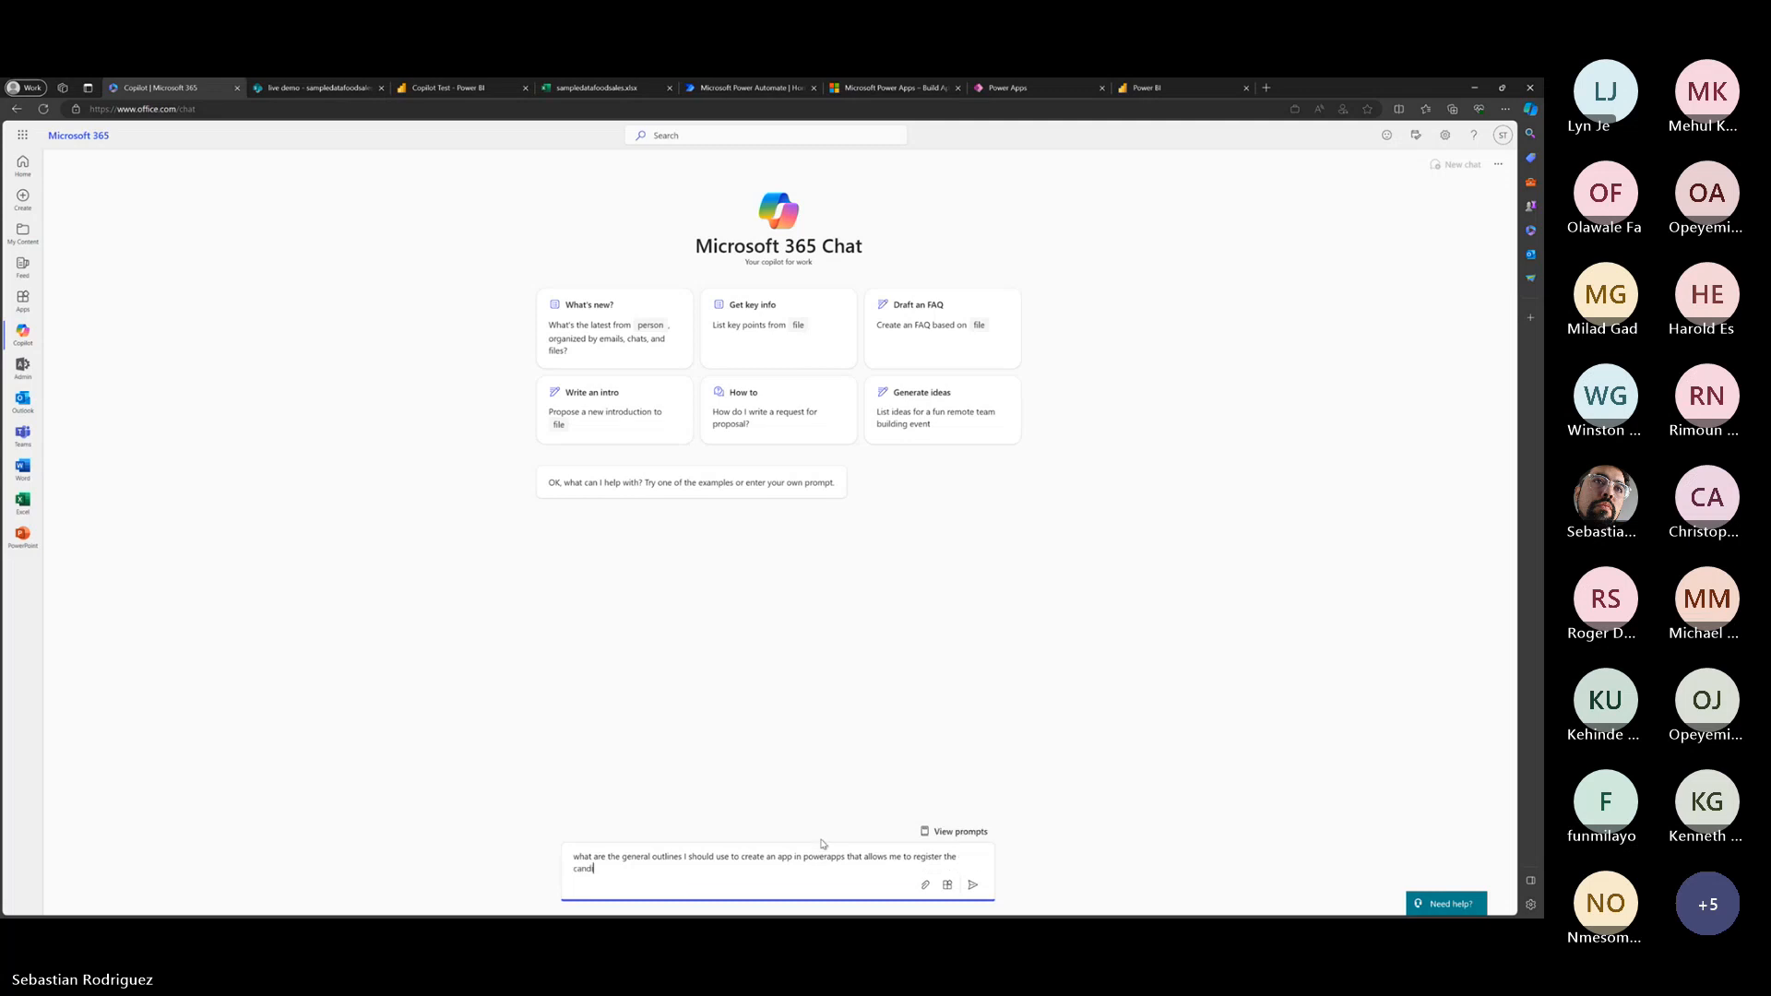
pyautogui.write('date patticipation and evaluate them with a passing score?')
pyautogui.press('Return')
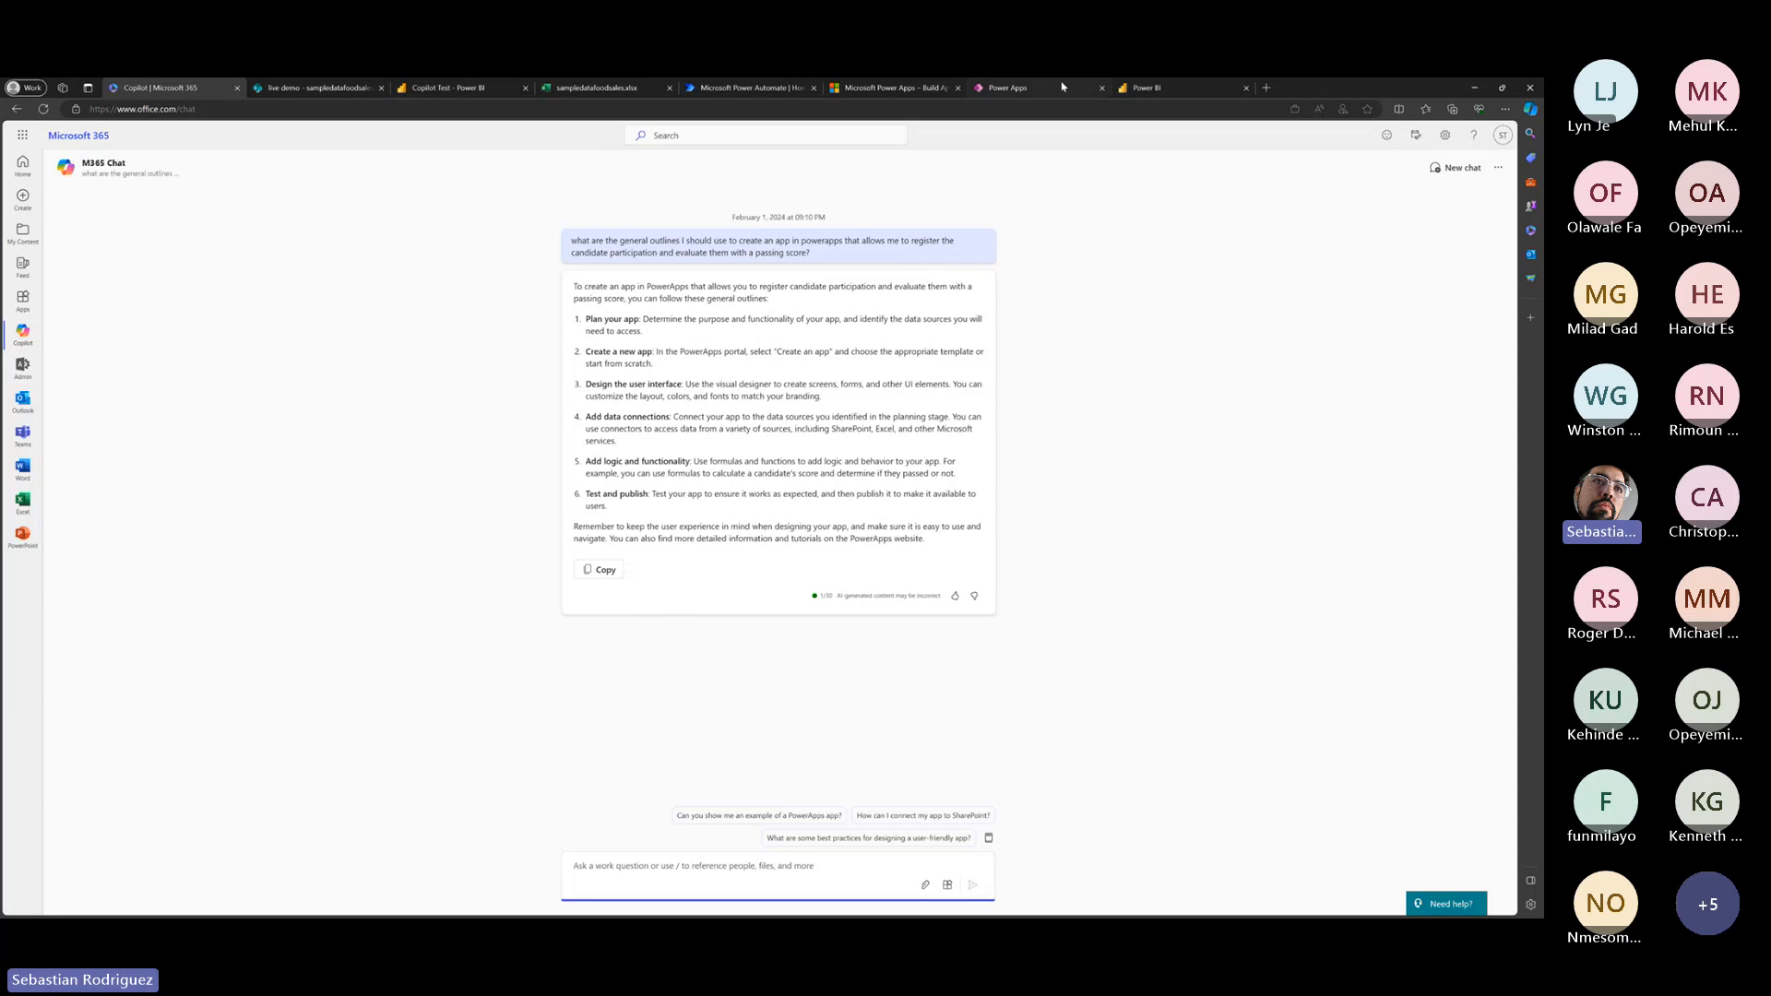
# Ask the chat what prompt makes Copilot in PowerApps add a screen for candidate name and date, and highlight the input-field guidance in its answer.
pyautogui.click(953, 154)
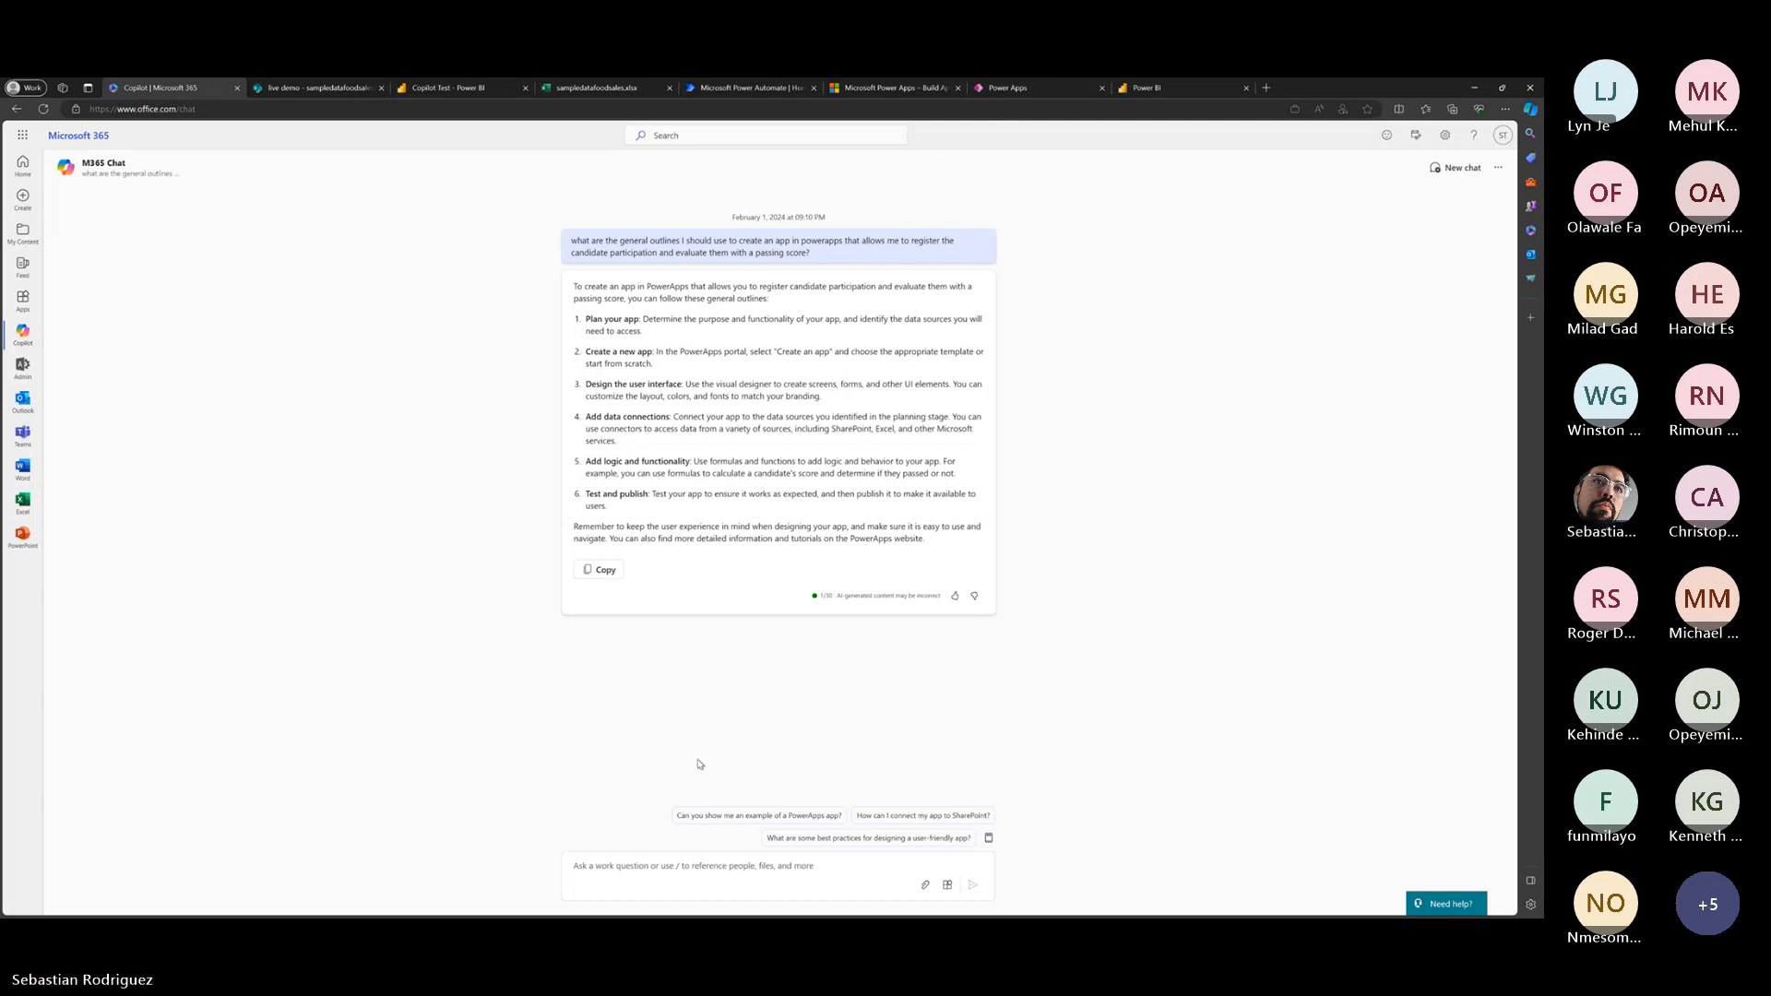
pyautogui.click(688, 871)
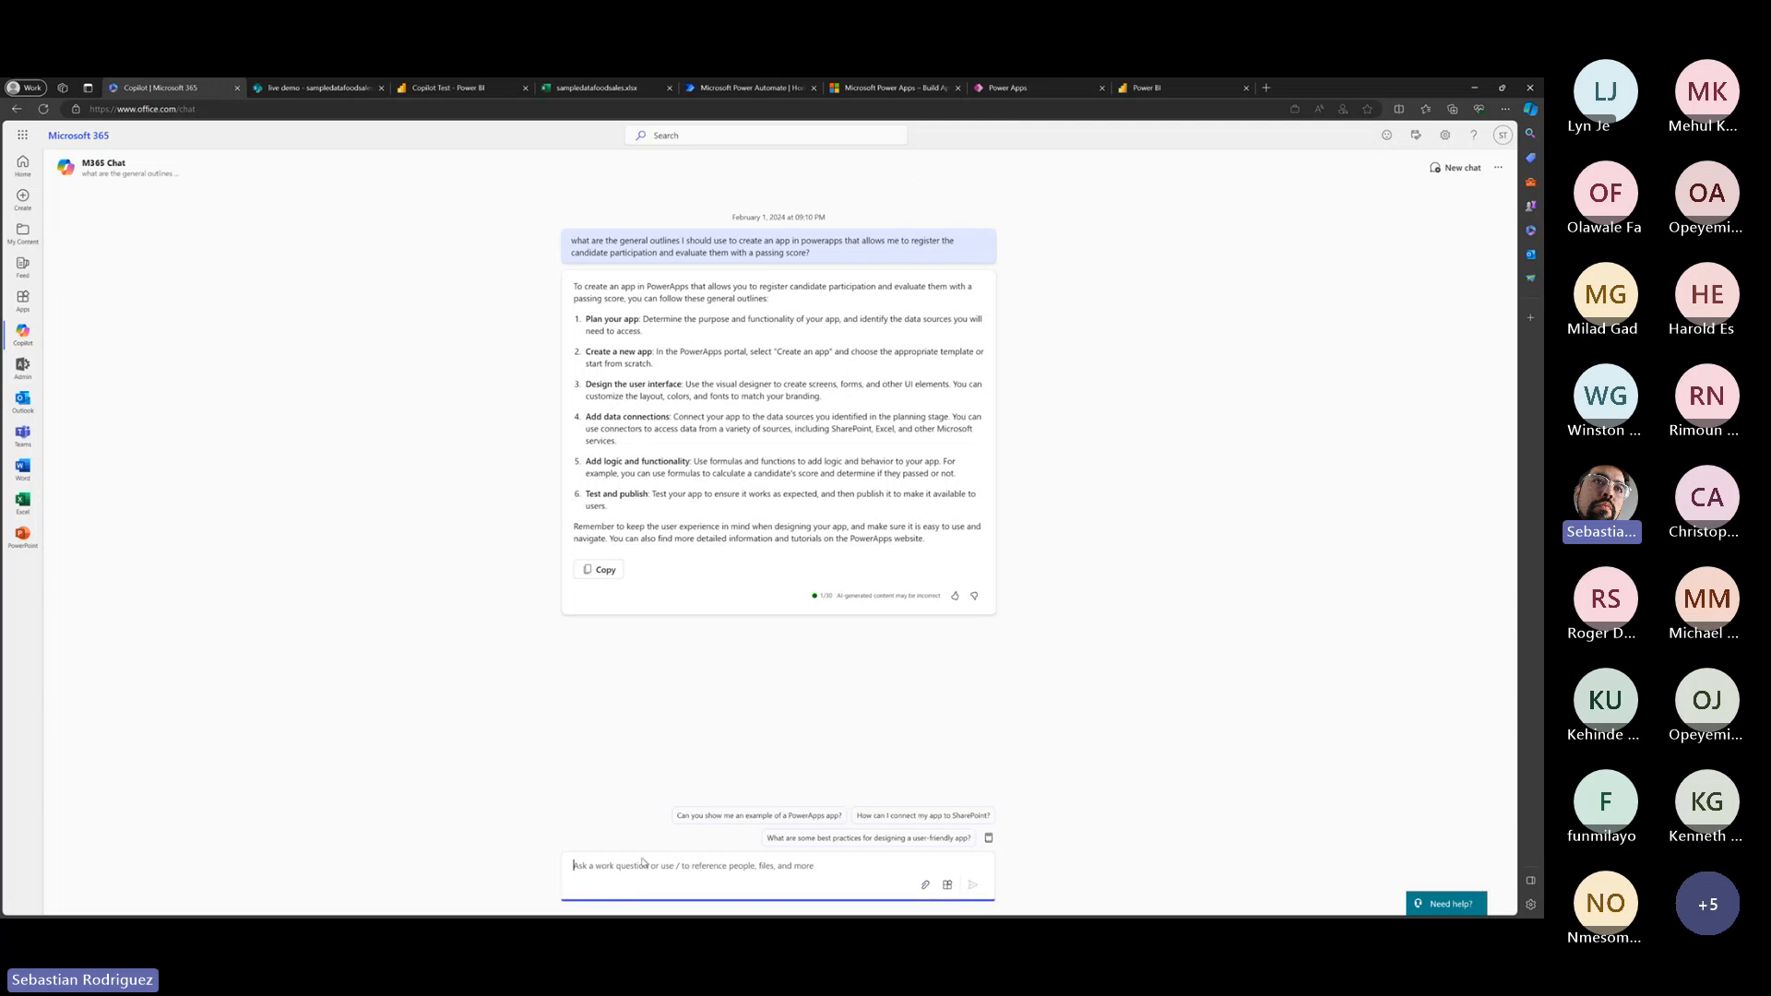
pyautogui.write('what prompt')
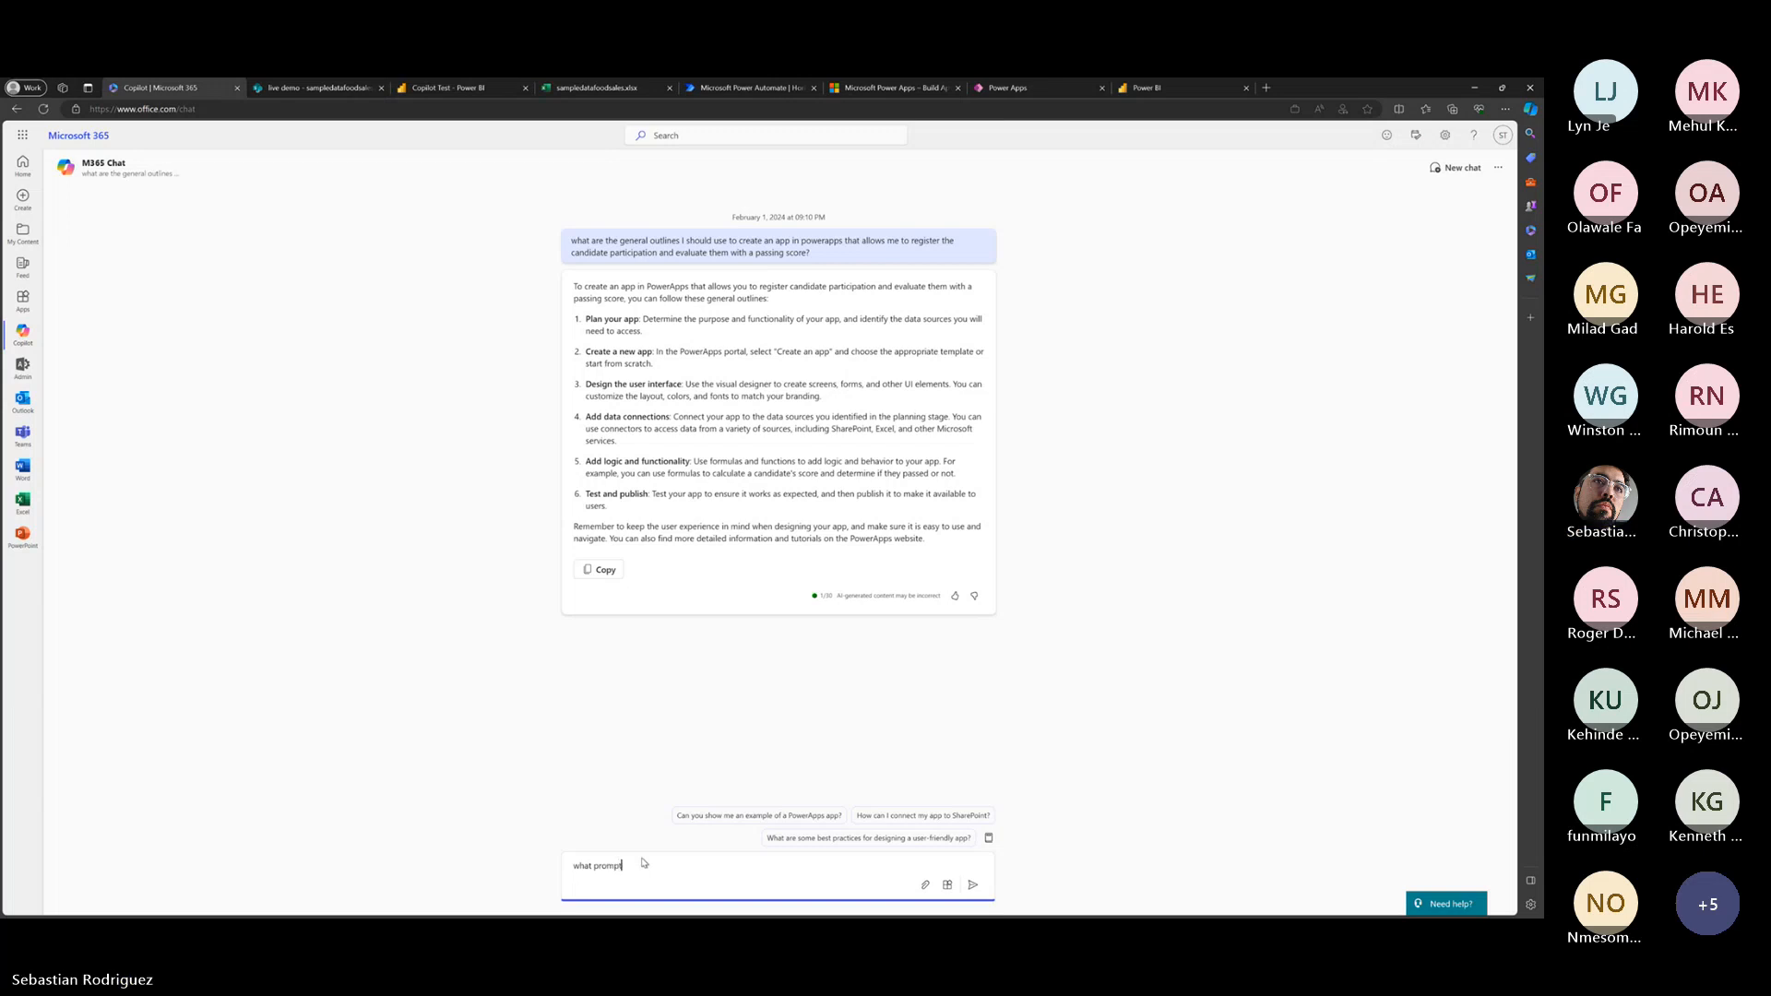
pyautogui.write(' can I use to ask copilot to')
pyautogui.write(' powerapps to add a screen where I add the candidate name and date?')
pyautogui.press('Return')
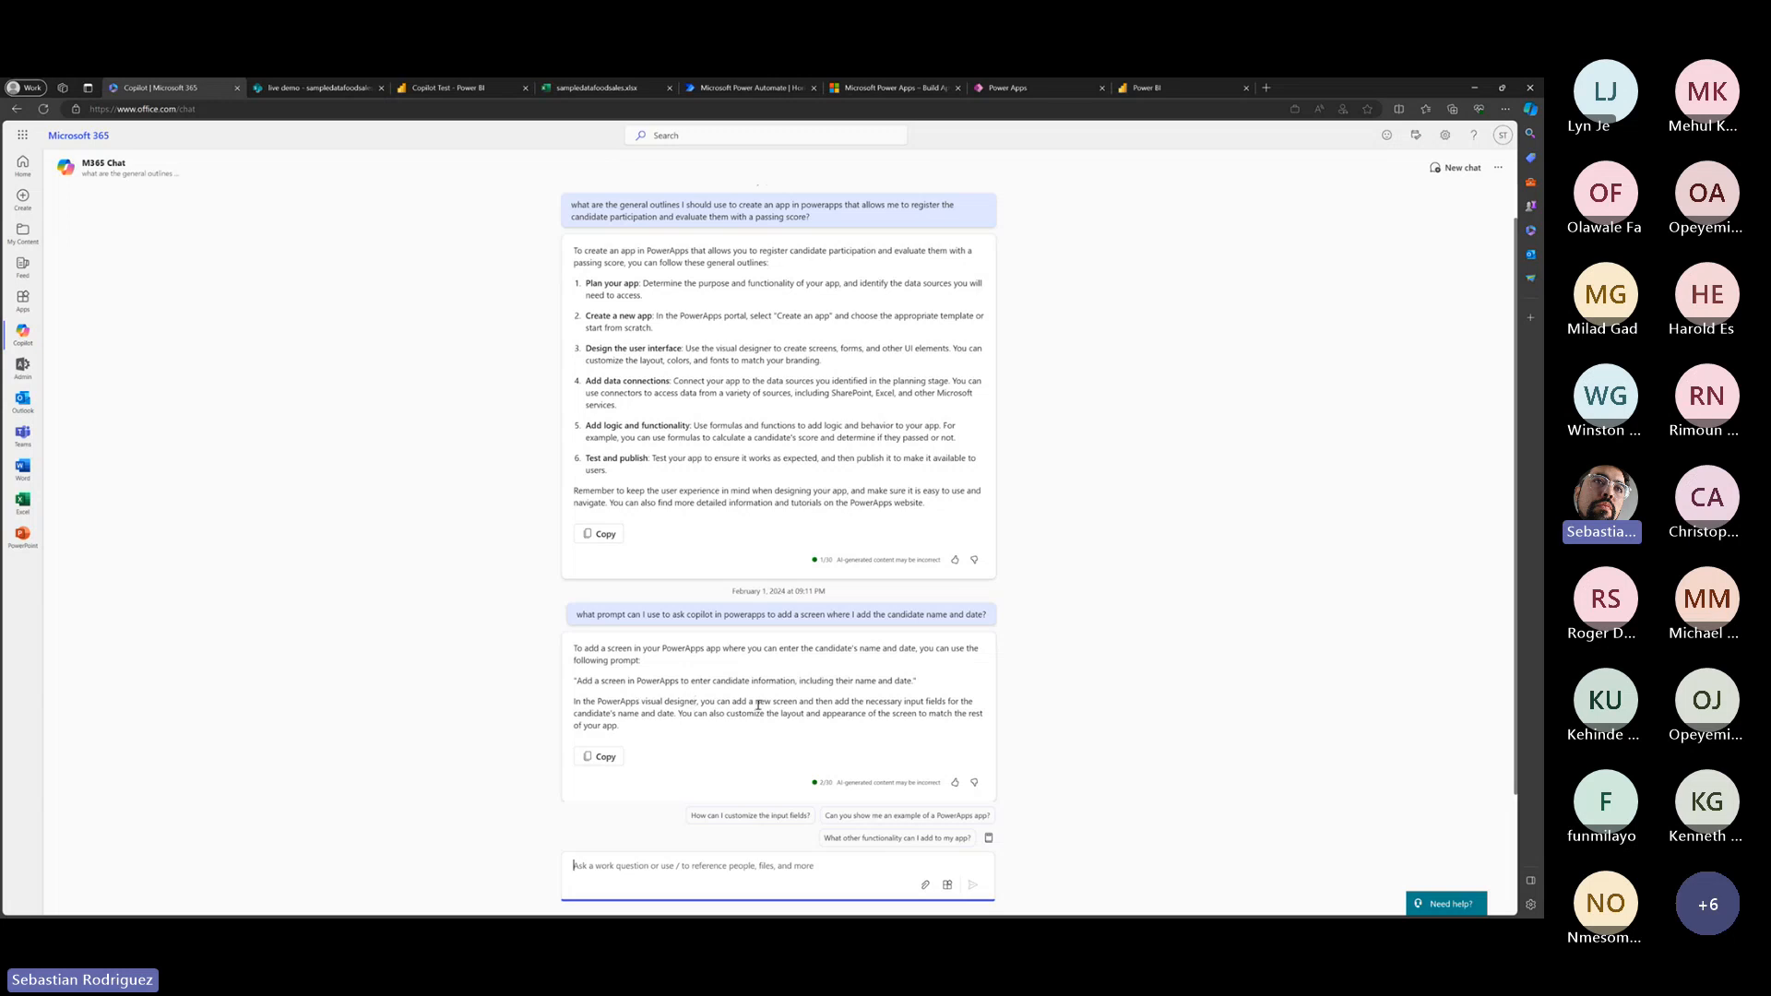
pyautogui.moveTo(755, 703); pyautogui.dragTo(947, 703)
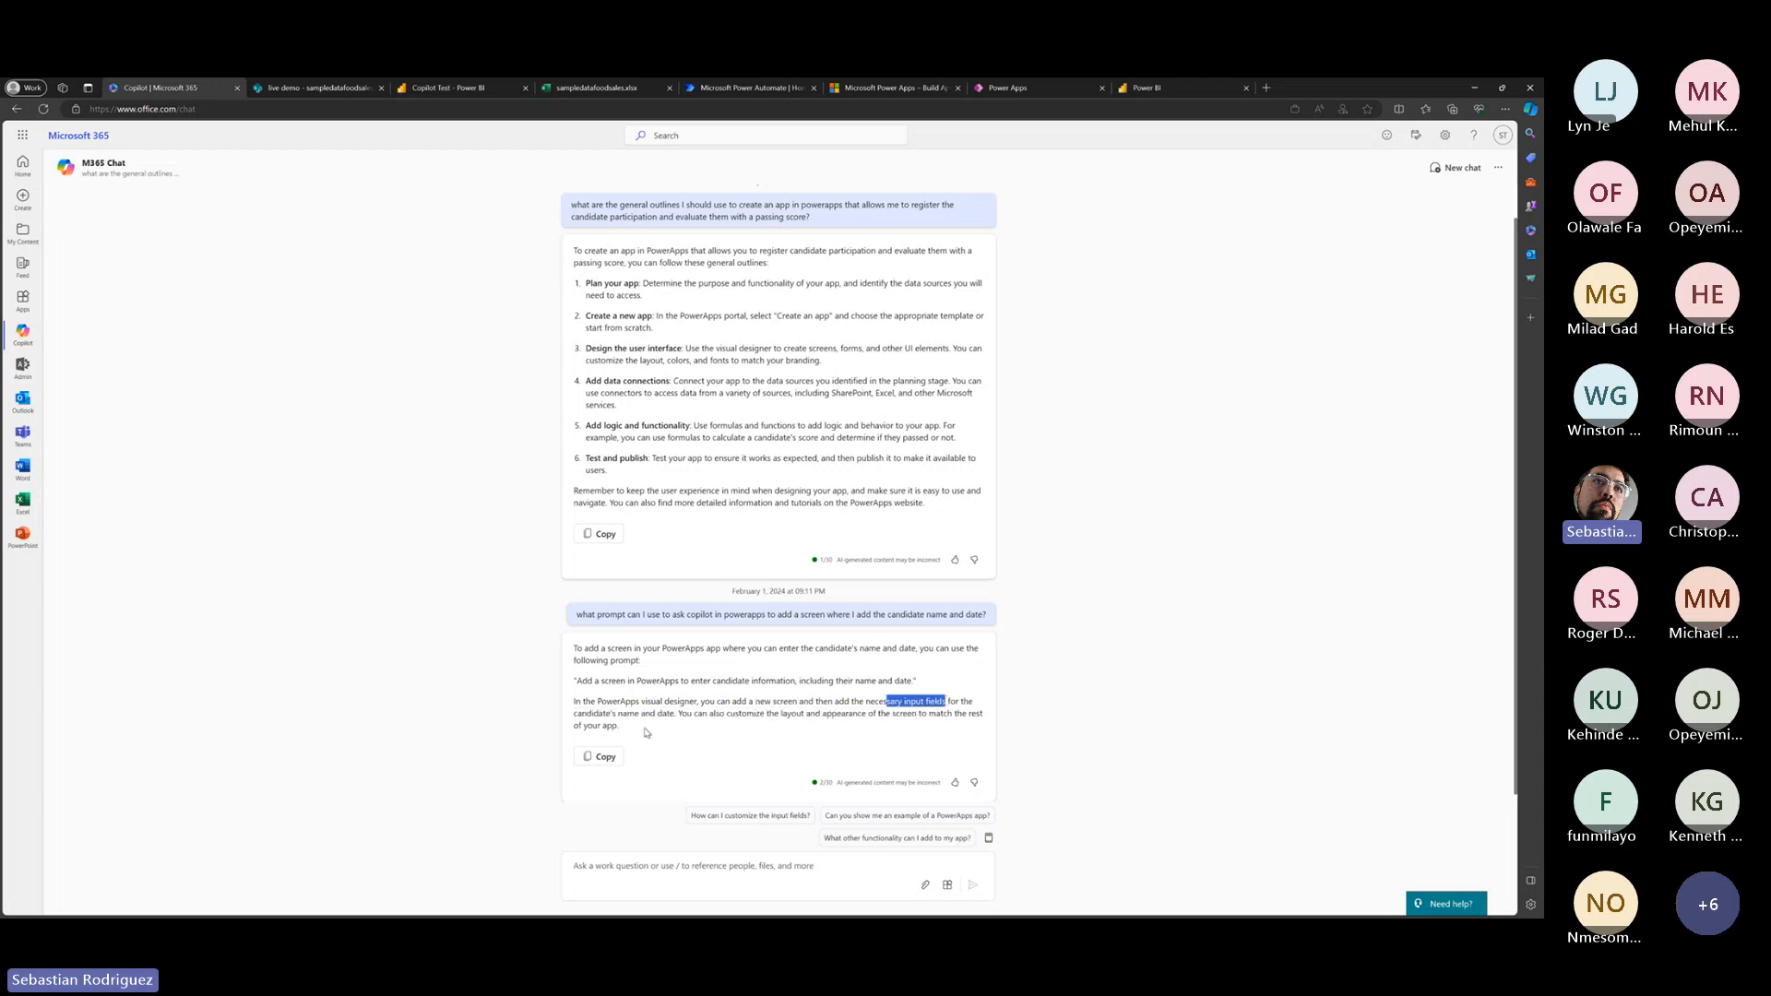
pyautogui.moveTo(592, 715); pyautogui.dragTo(703, 716)
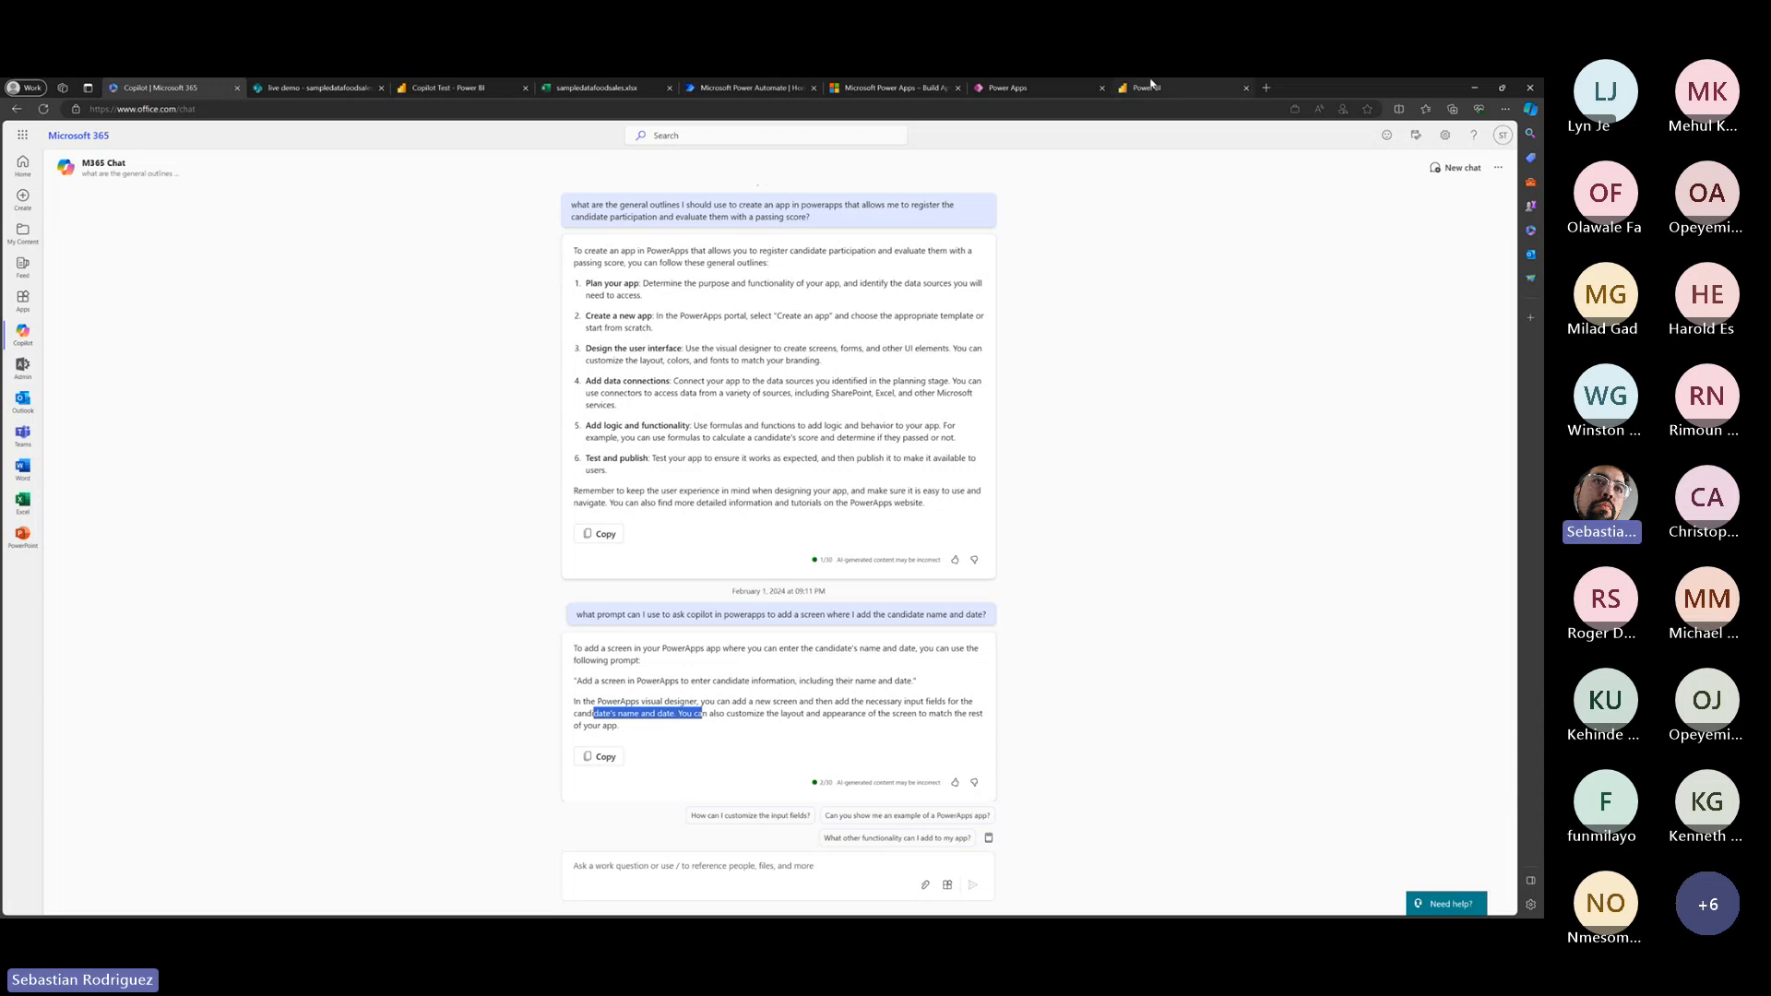
# Switch to Power Apps and ask Copilot: "please add a screen that says "Register candidate" with a field for the name and a field for the date".
pyautogui.click(1033, 87)
pyautogui.click(1433, 837)
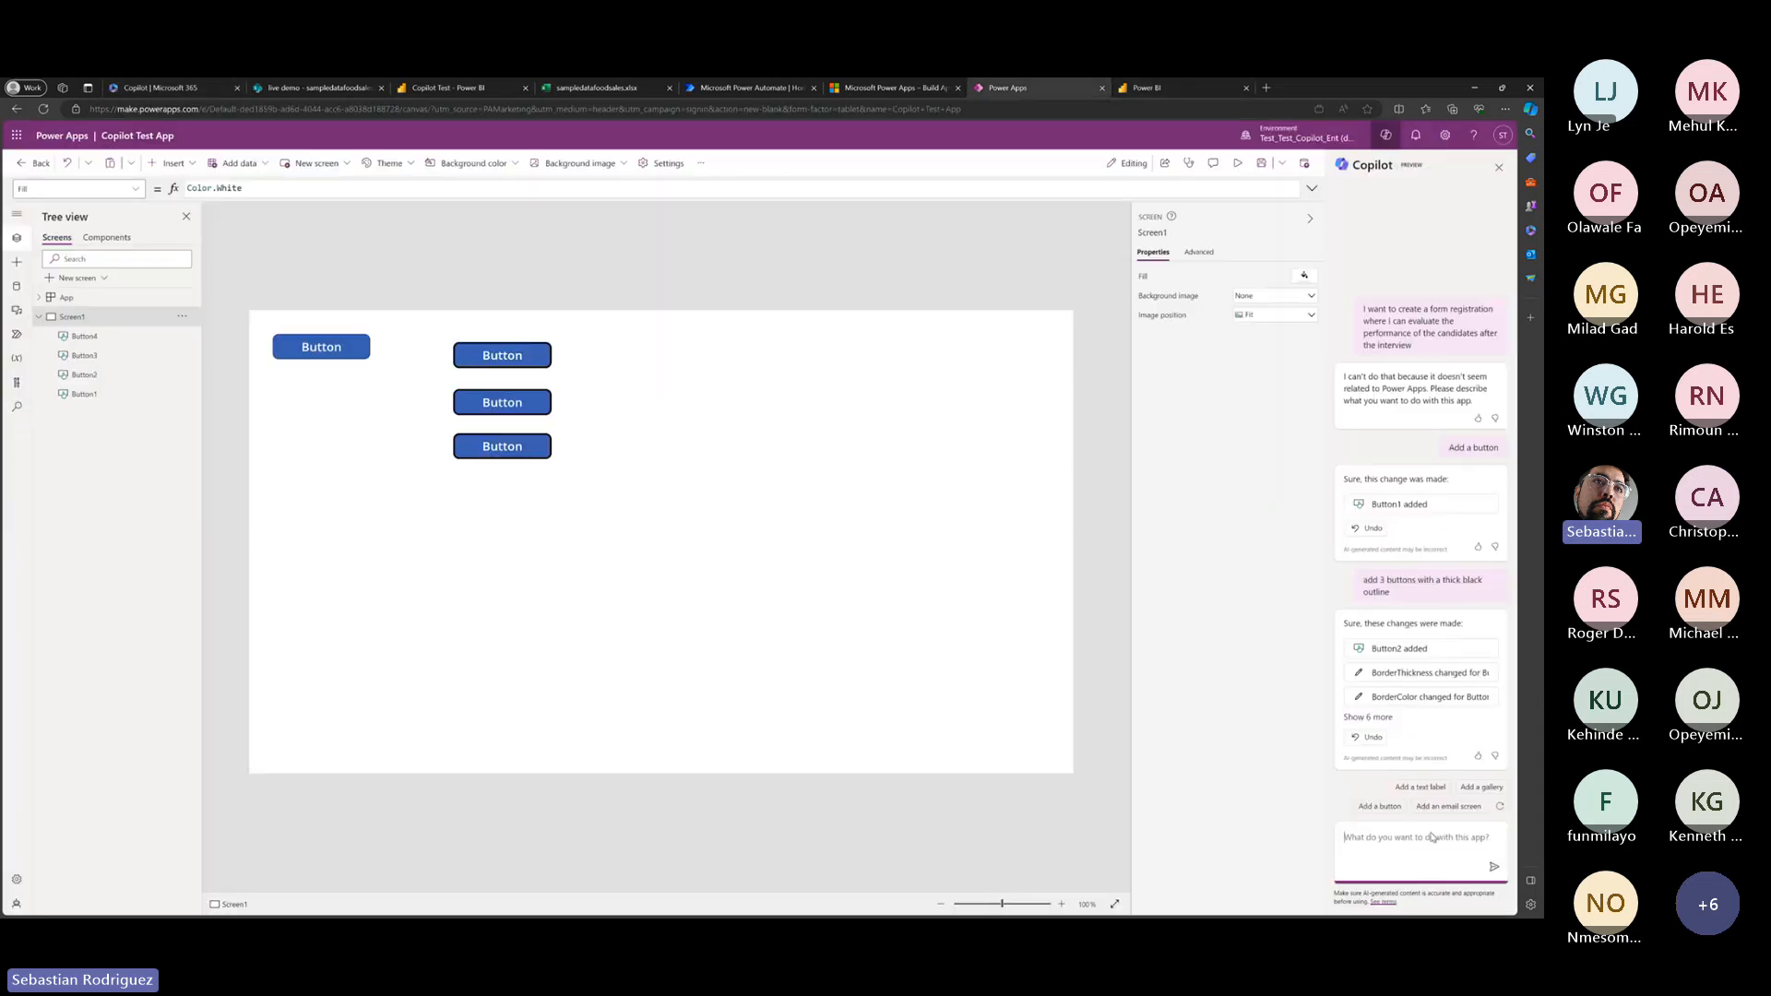
pyautogui.write('please add a screen that says "Register candidate" with')
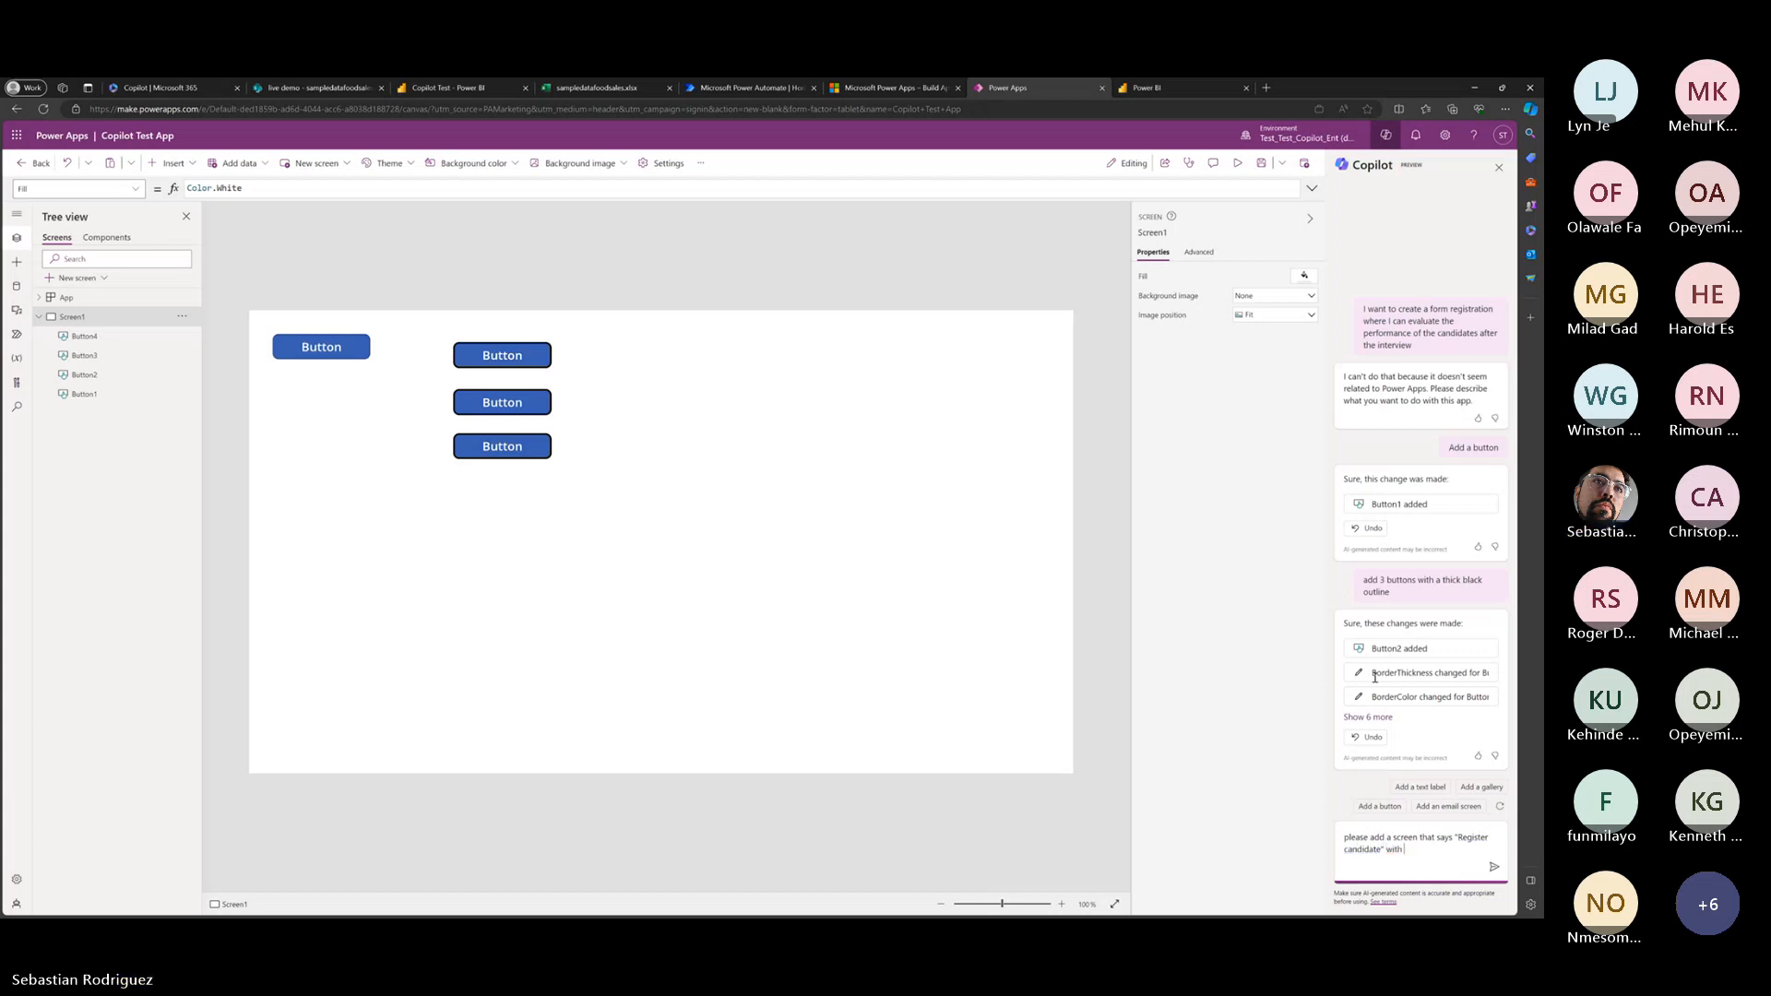
pyautogui.write(' a field')
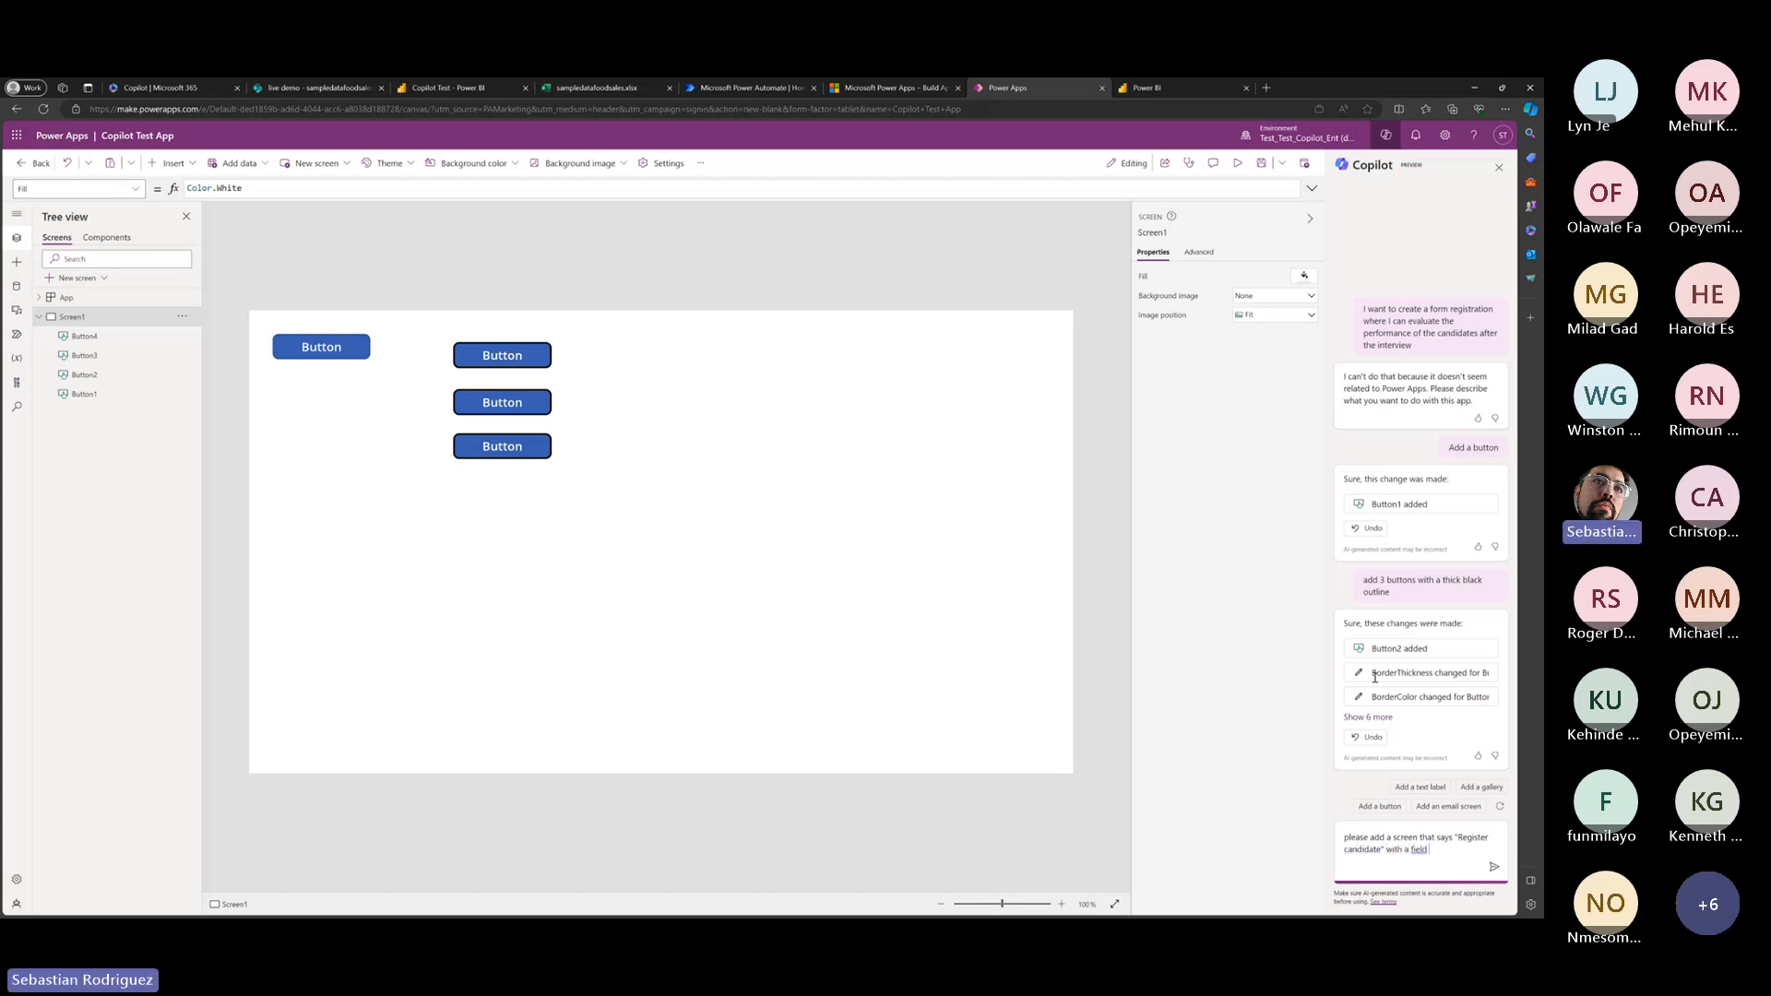
pyautogui.write(' for the name and a field for the date')
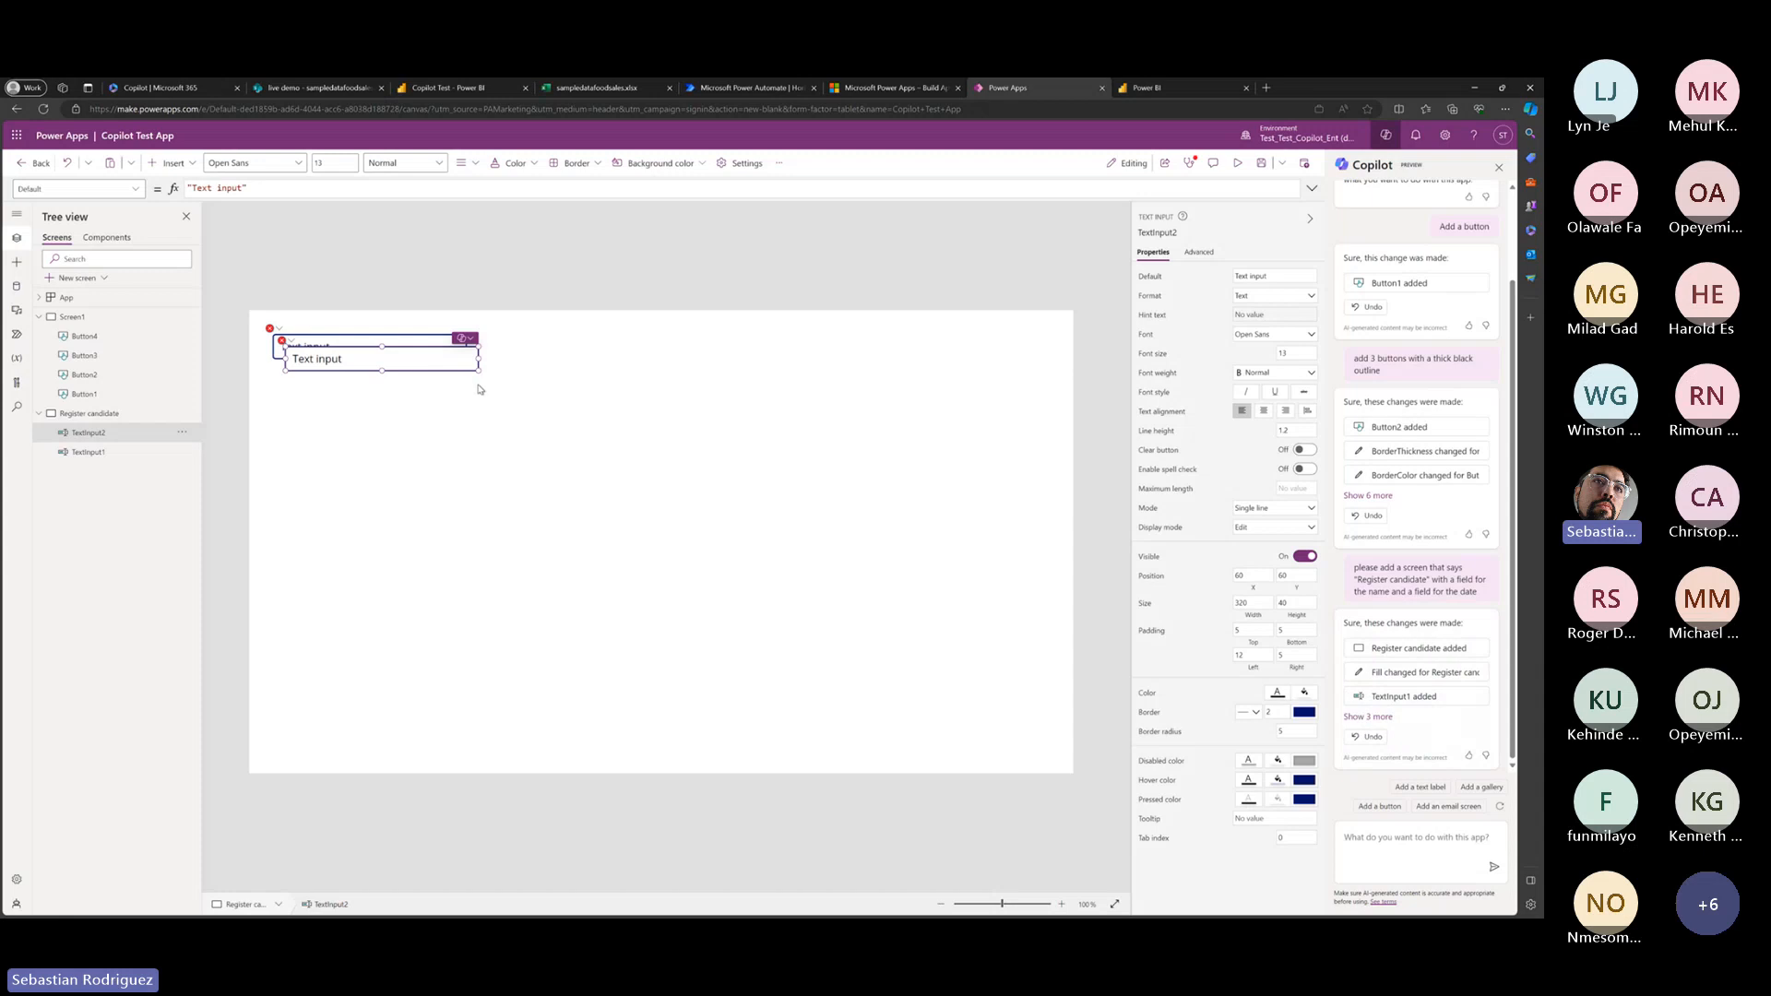
# Separate the overlapping text inputs on the Register candidate screen, placing TextInput1 at X 168, Y 365 and TextInput2 level with it at X 906.
pyautogui.moveTo(438, 354); pyautogui.dragTo(1008, 569)
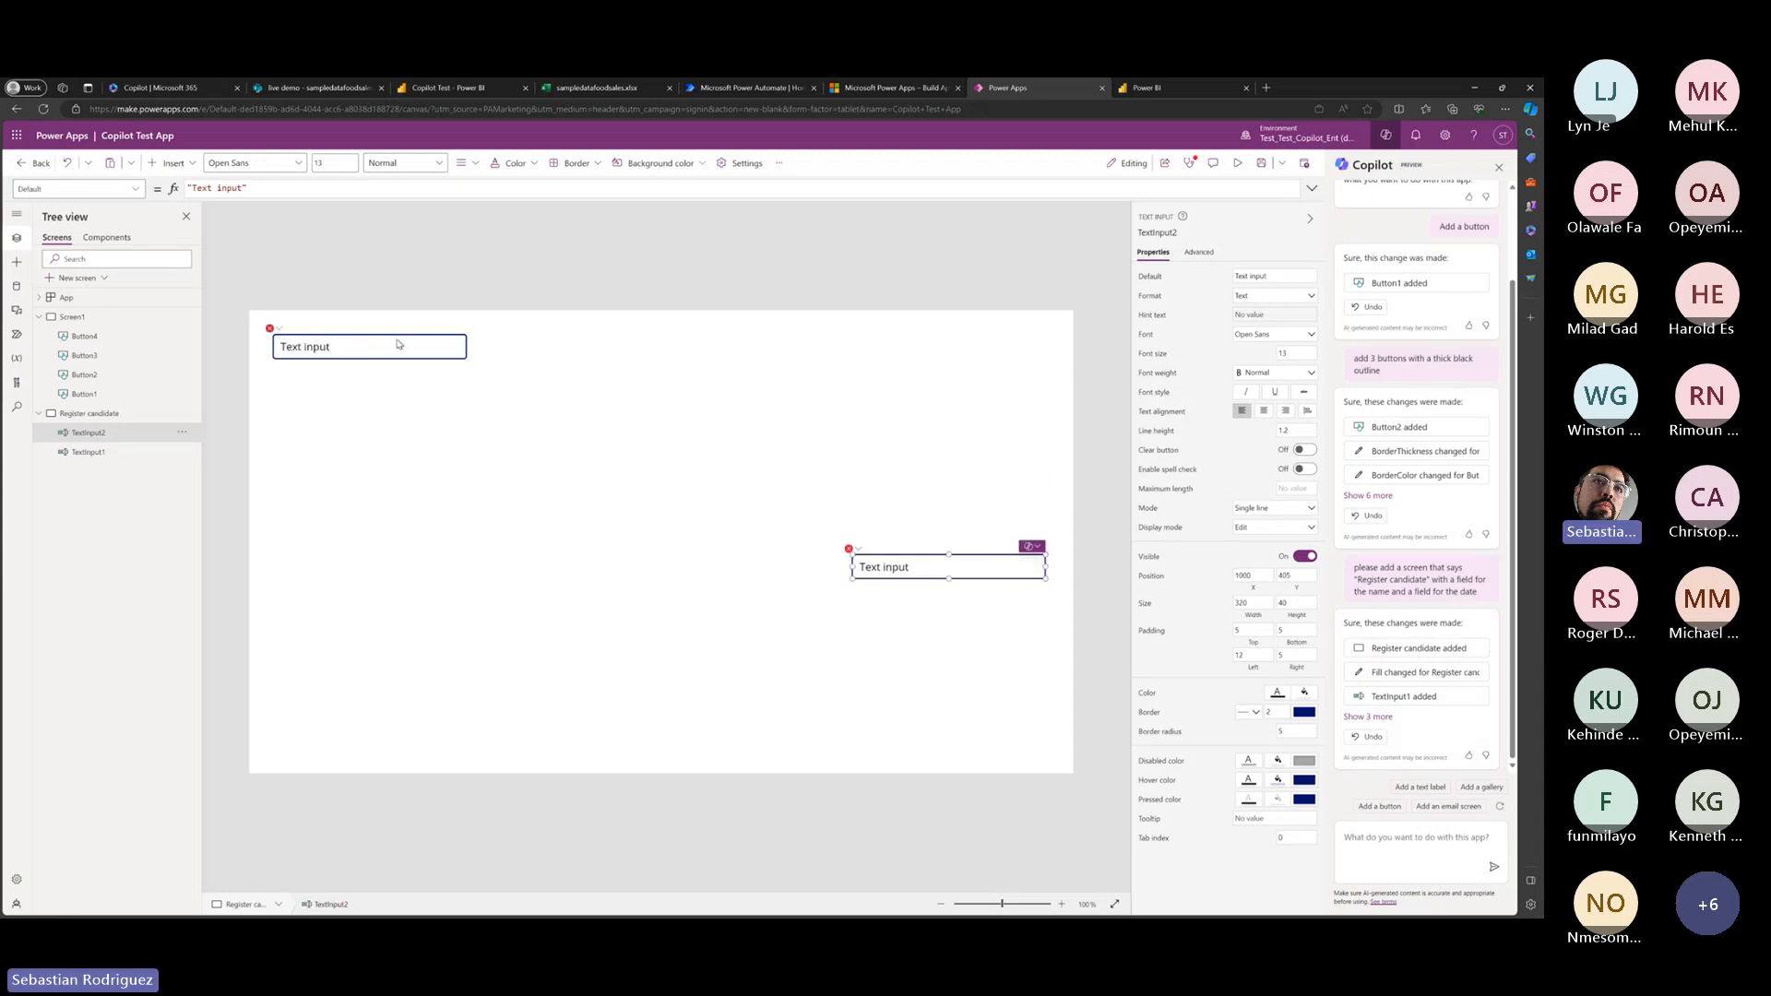
pyautogui.moveTo(395, 350); pyautogui.dragTo(472, 545)
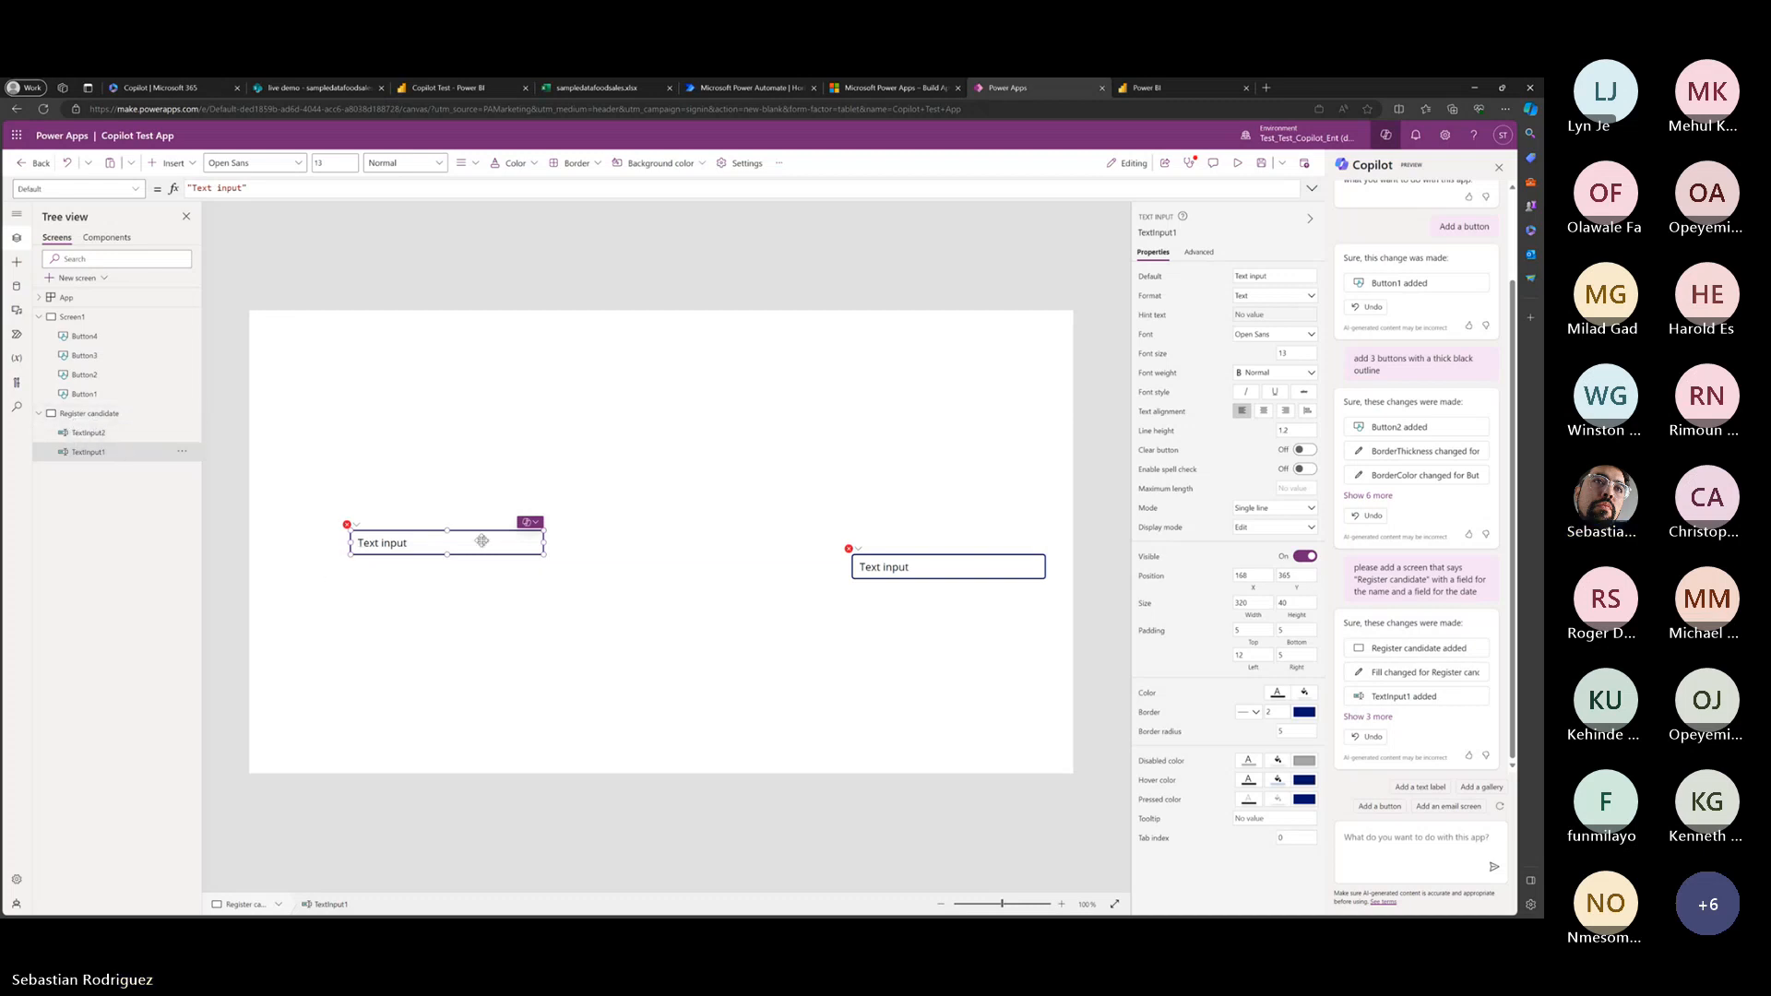
pyautogui.moveTo(968, 577); pyautogui.dragTo(887, 545)
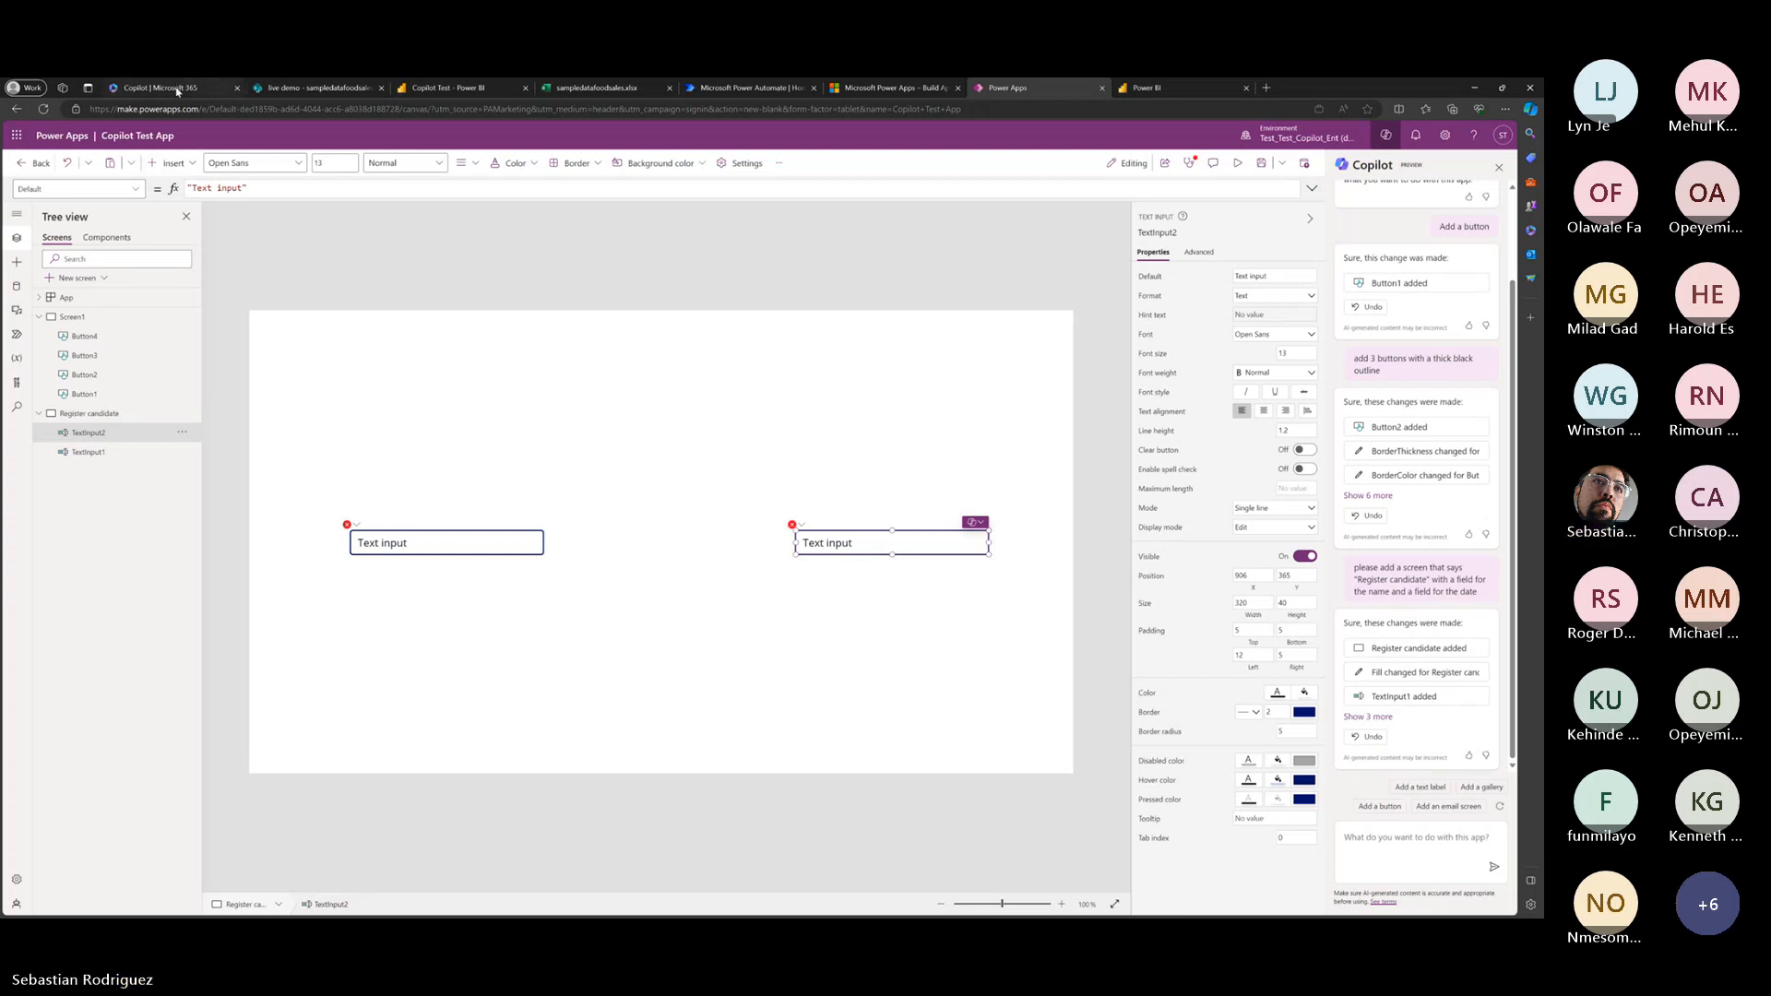
# Review the app outline in the Microsoft 365 chat, and return to Power Apps to inspect TextInput1 on the Register candidate screen.
pyautogui.hotkey('ctrl', '1')
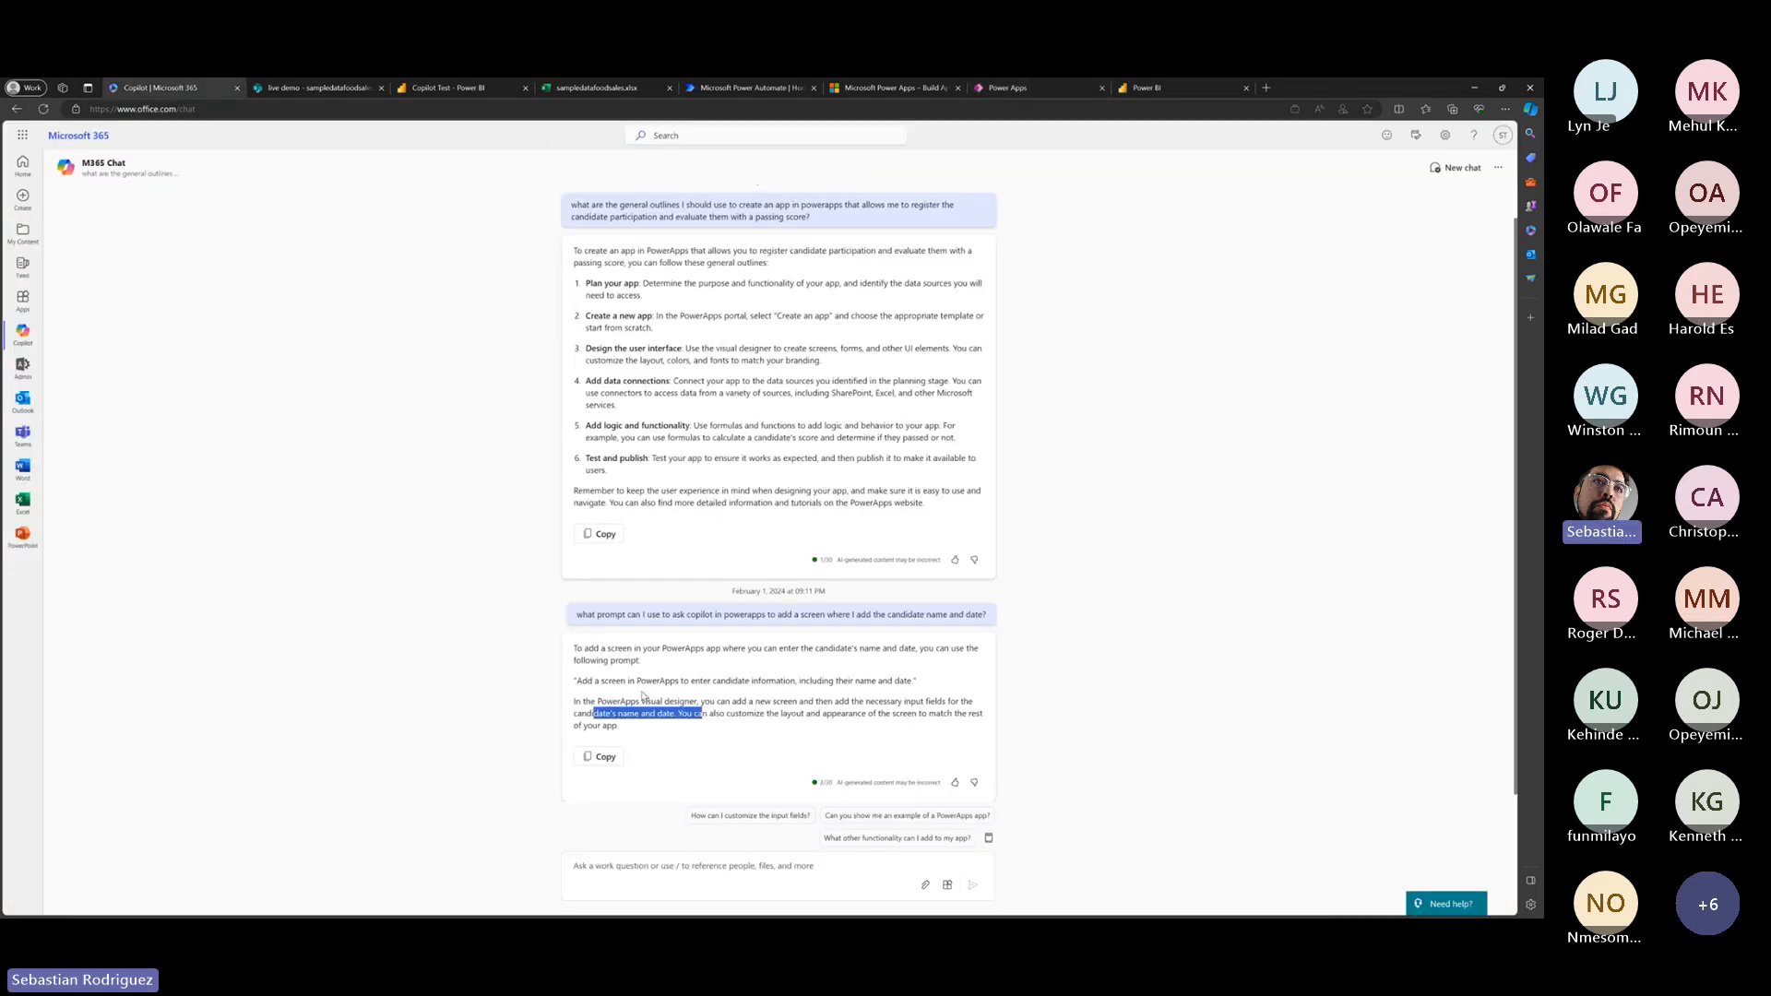
pyautogui.click(758, 867)
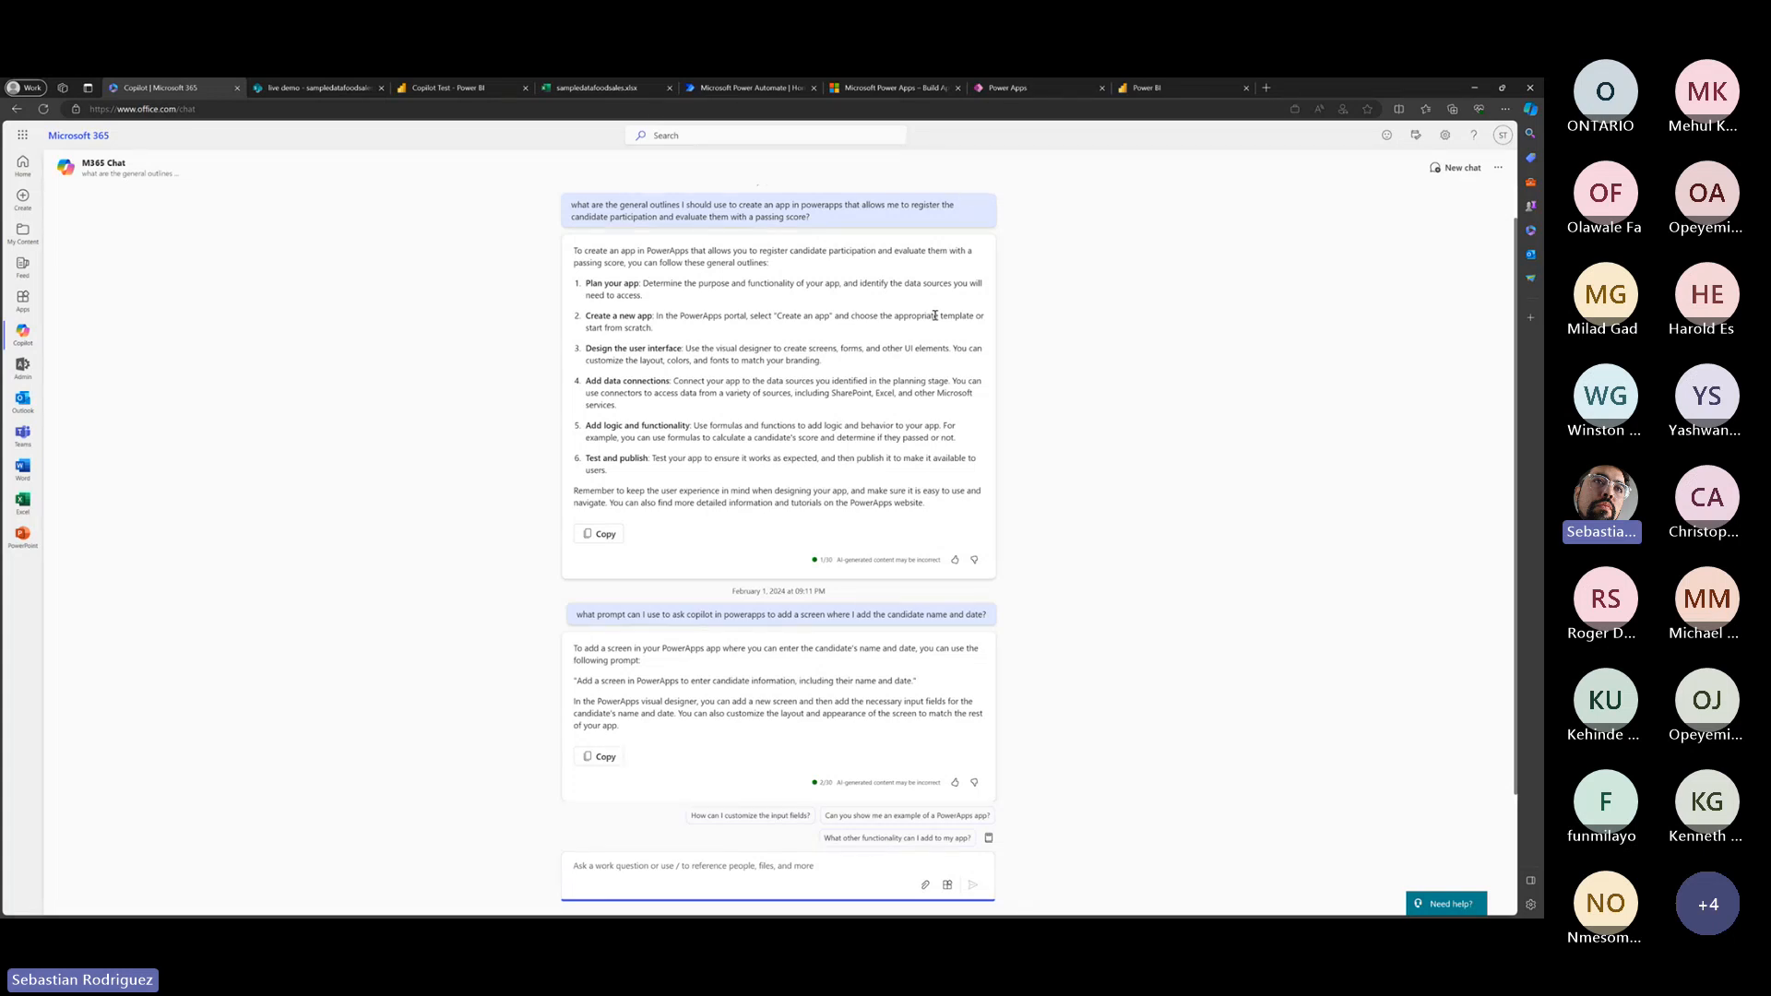
pyautogui.click(1012, 89)
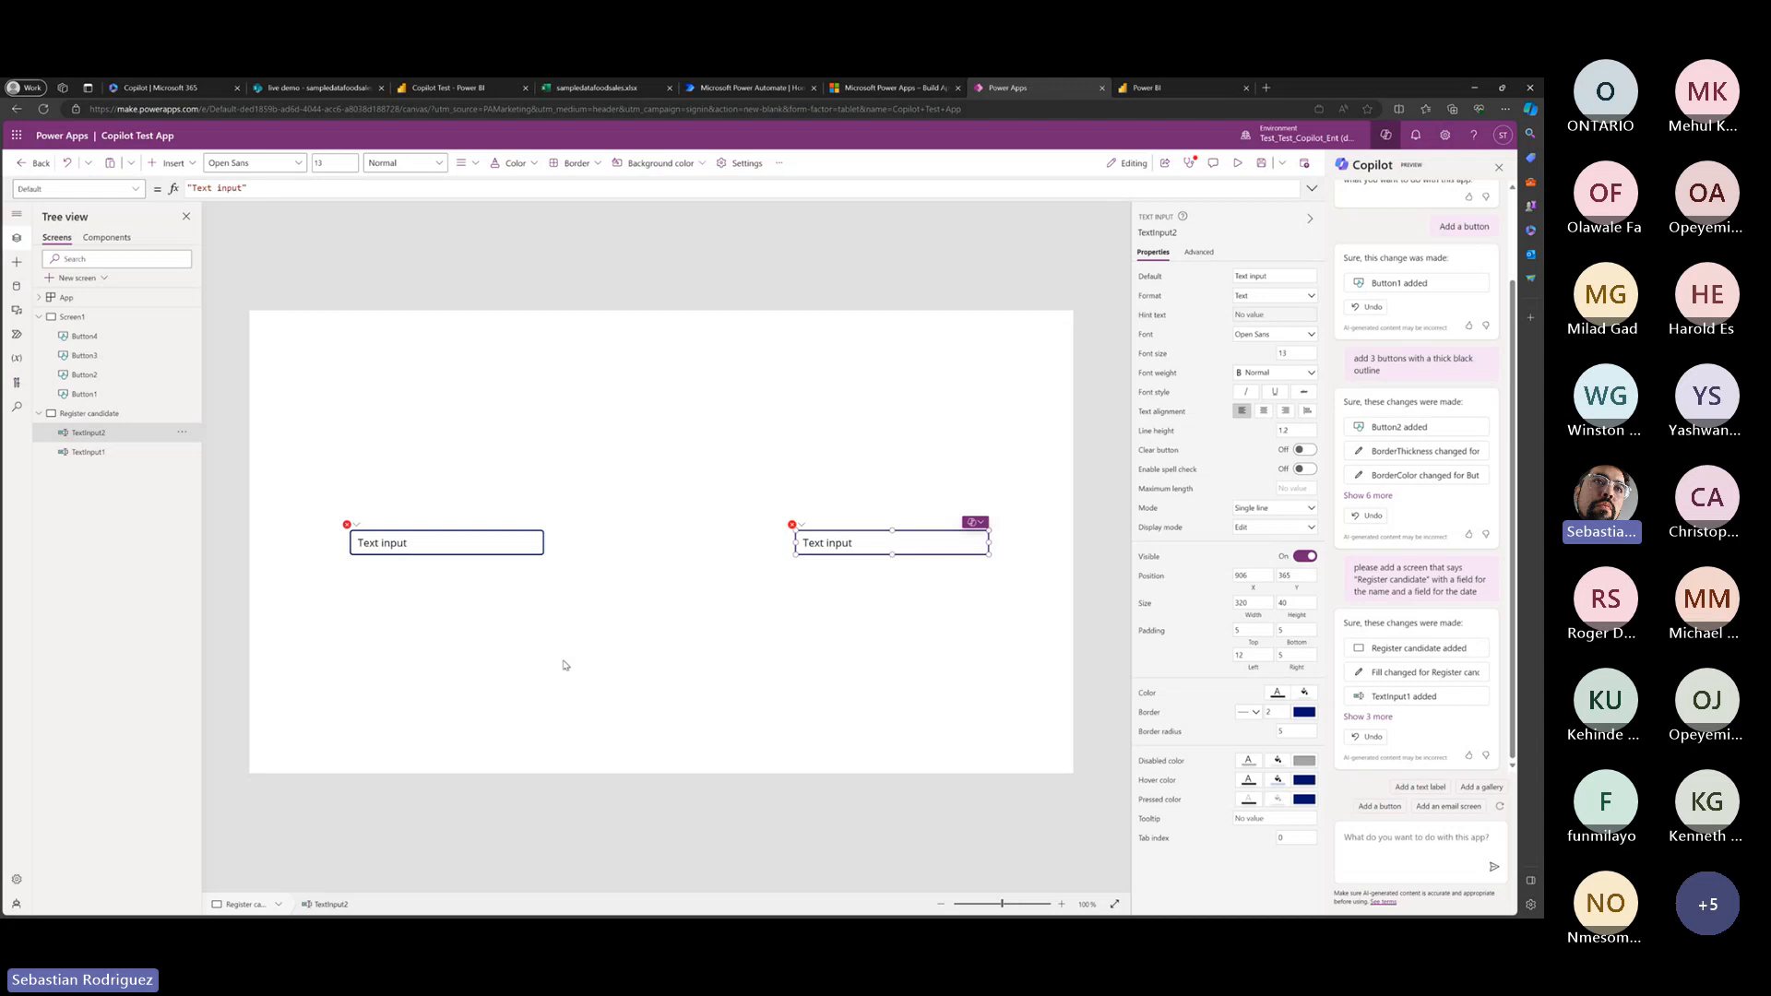
pyautogui.click(682, 433)
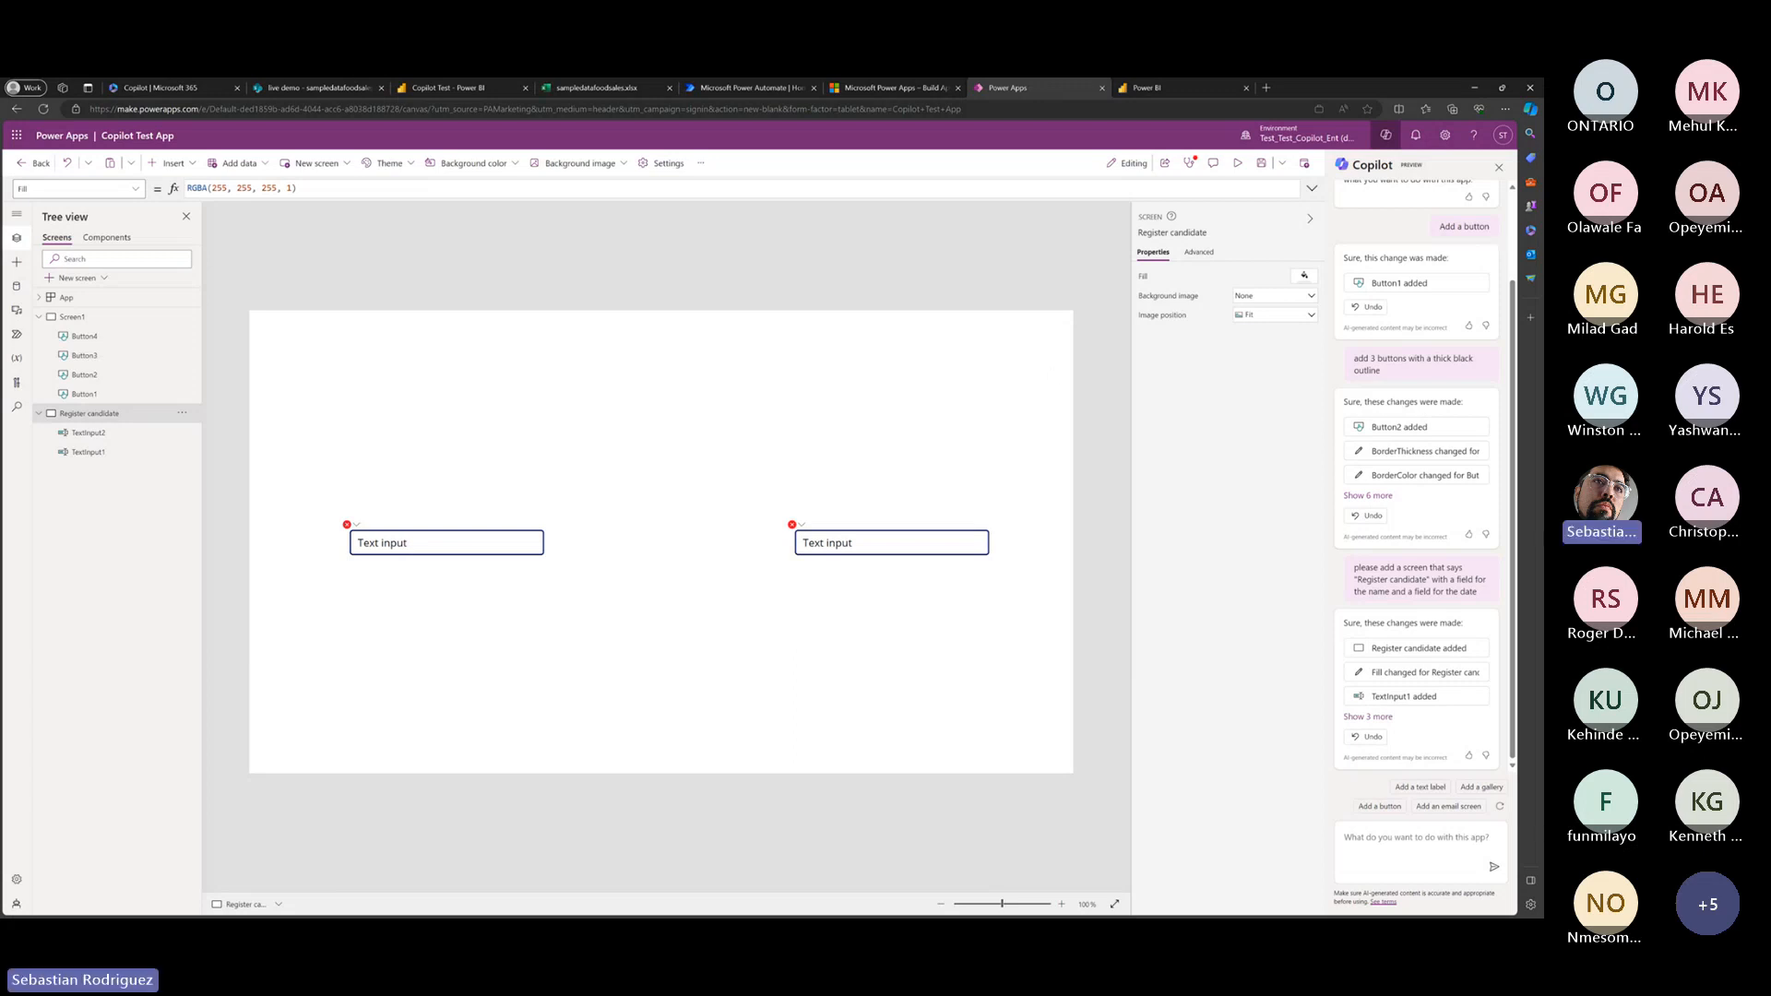
pyautogui.click(462, 546)
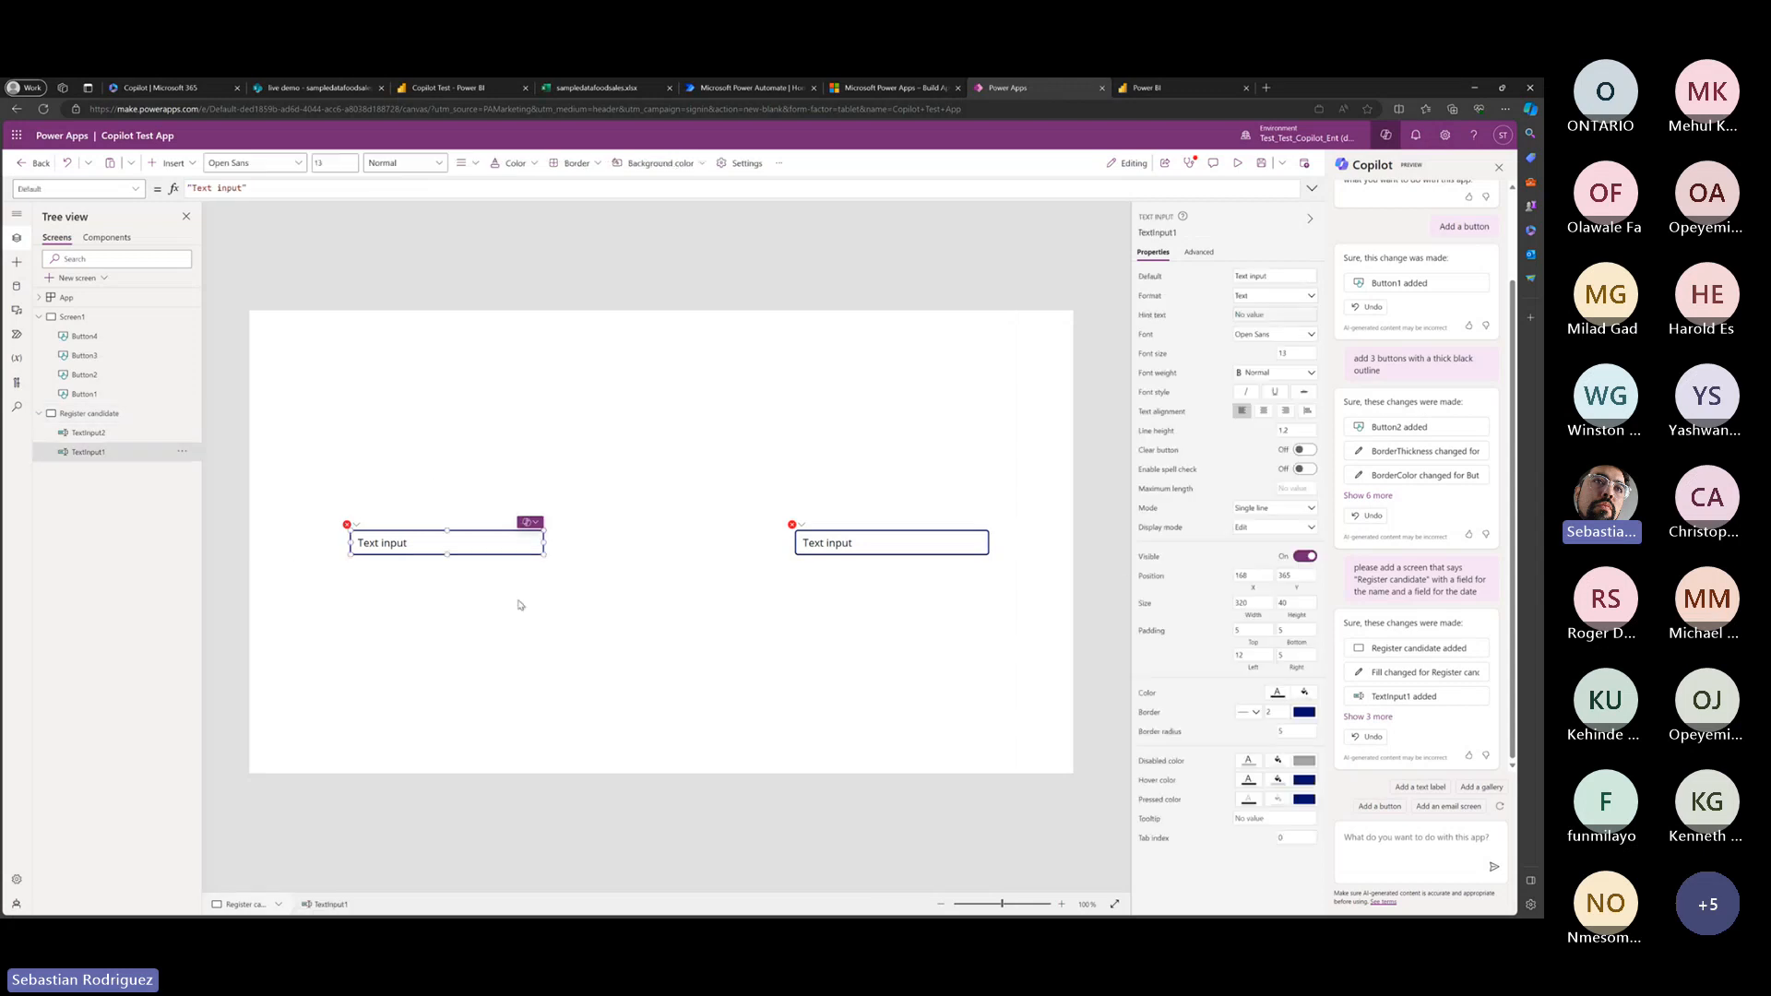
# Move both text inputs on the Register candidate screen slightly lower on the canvas and deselect them.
pyautogui.moveTo(498, 542); pyautogui.dragTo(506, 590)
pyautogui.moveTo(855, 543); pyautogui.dragTo(857, 596)
pyautogui.click(827, 517)
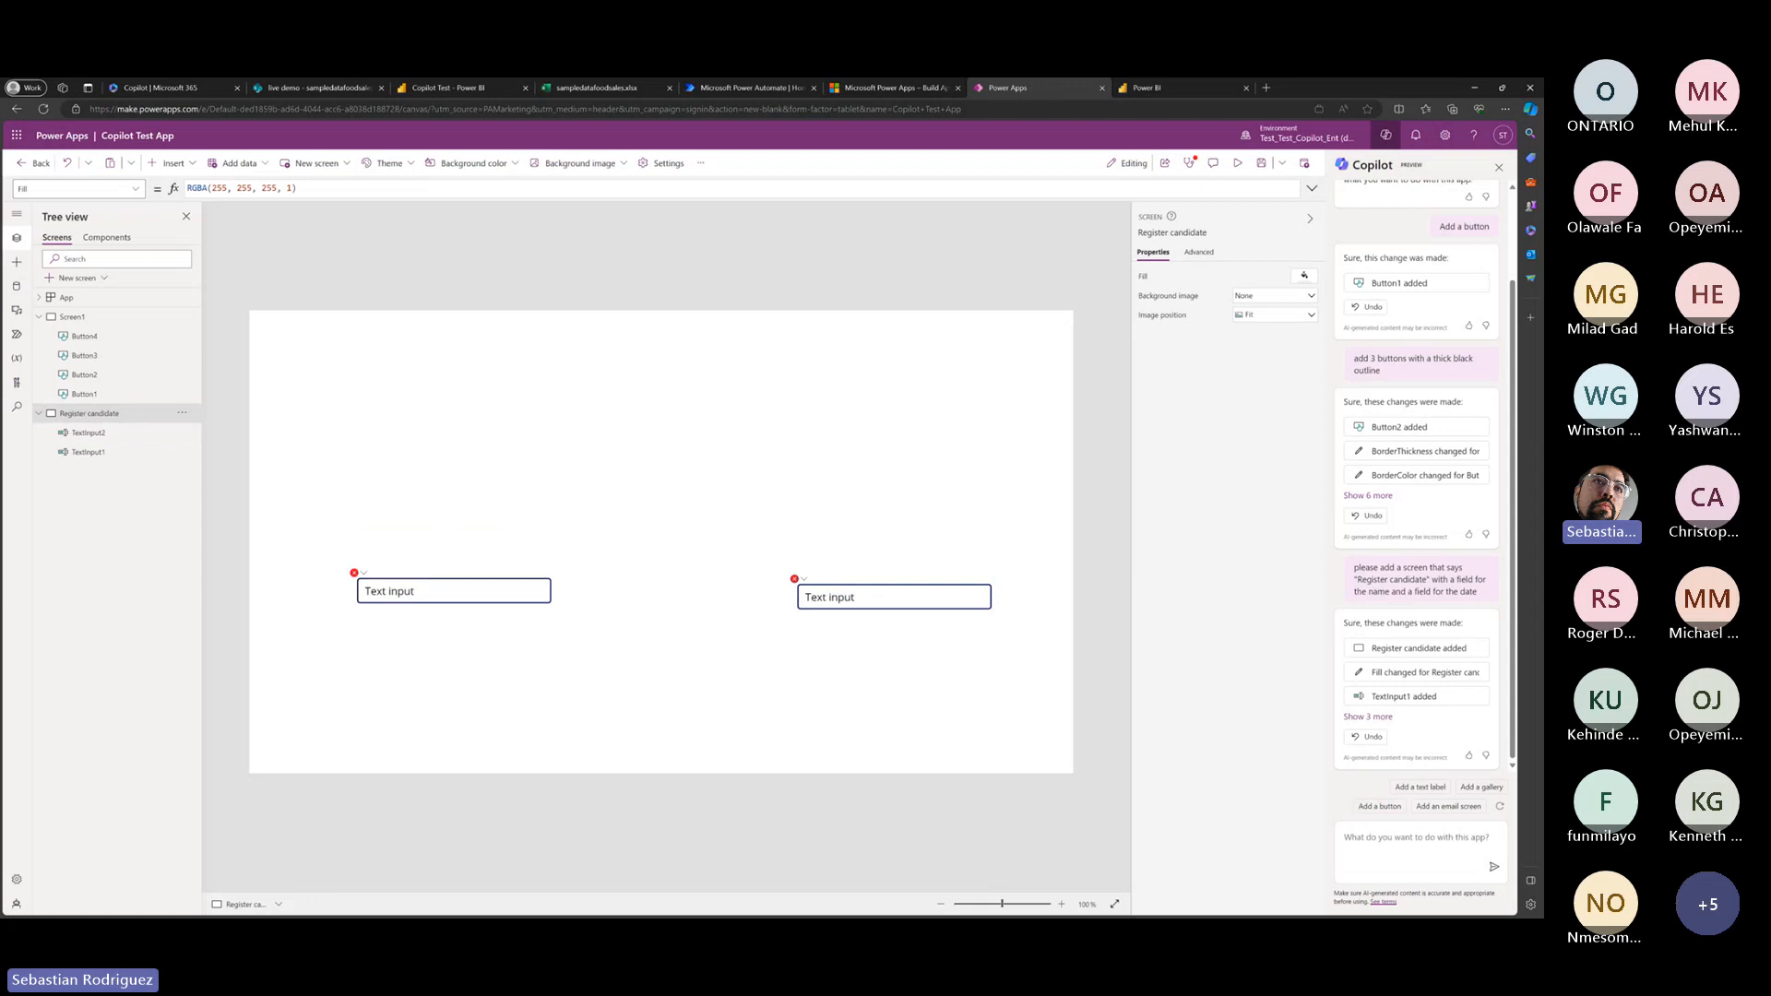
# Ask Copilot "add a text box to the current screen that says "Register candidate"", and delete the extra text input it adds.
pyautogui.click(1452, 838)
pyautogui.write('a')
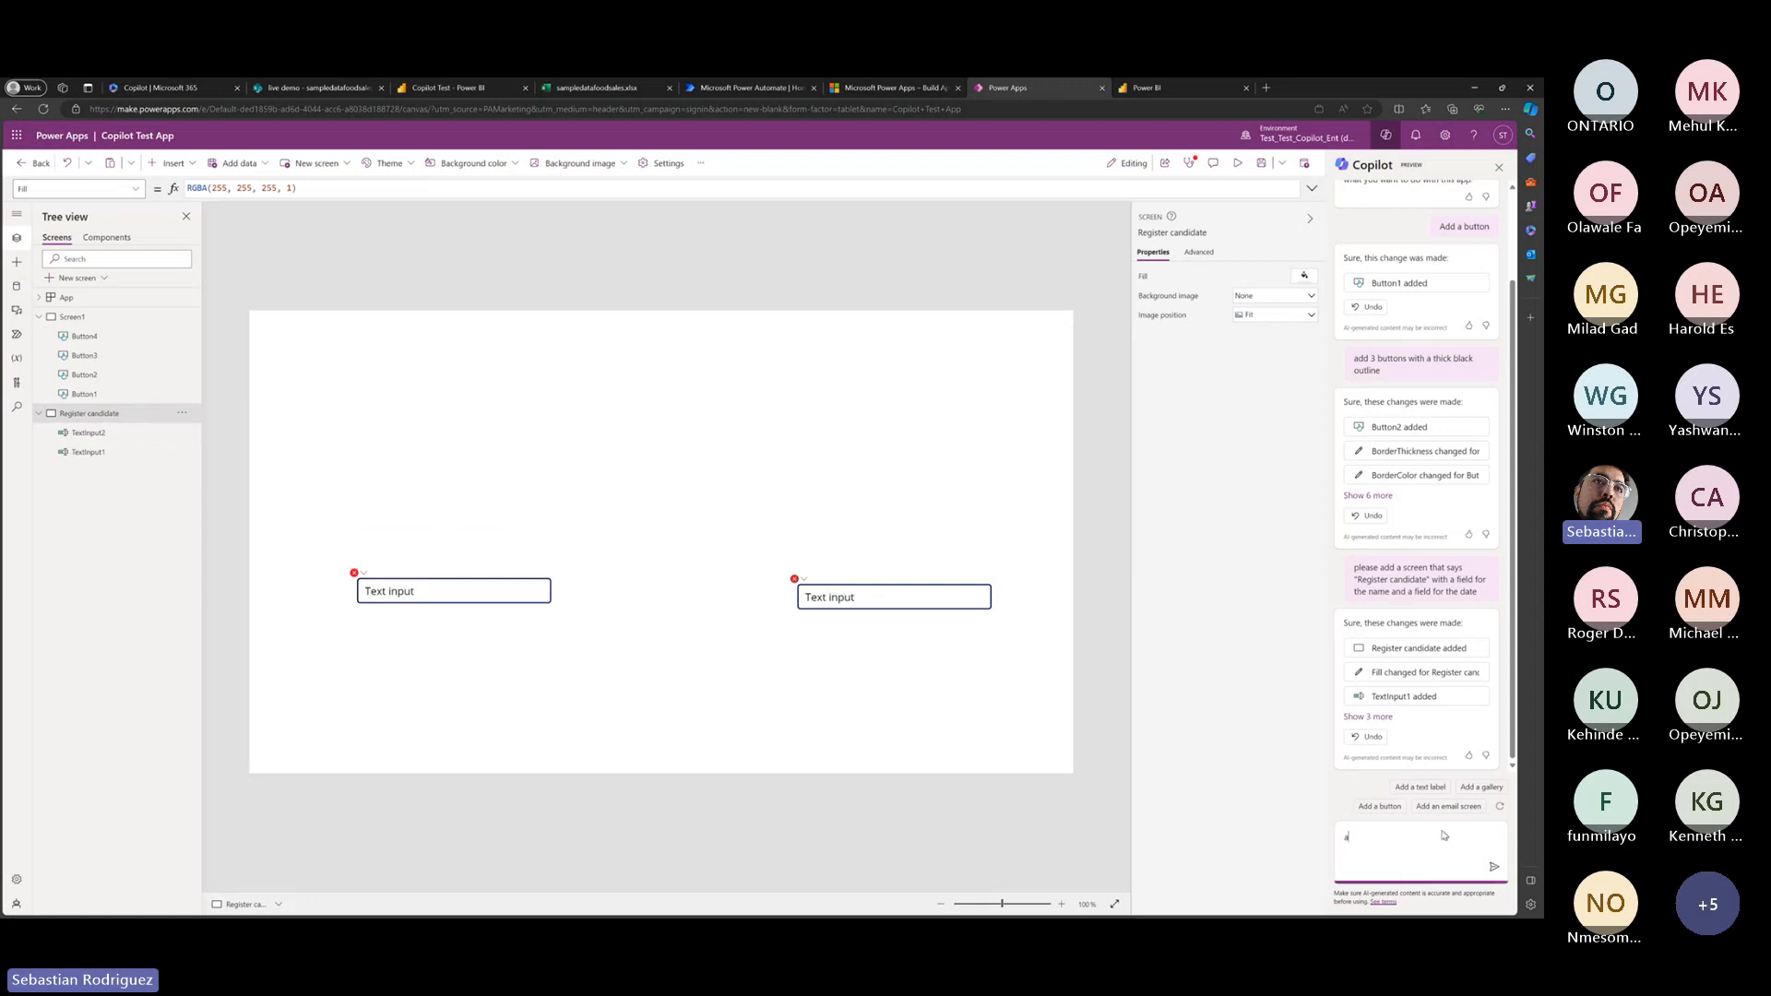
pyautogui.write('dd a tittle to the current ')
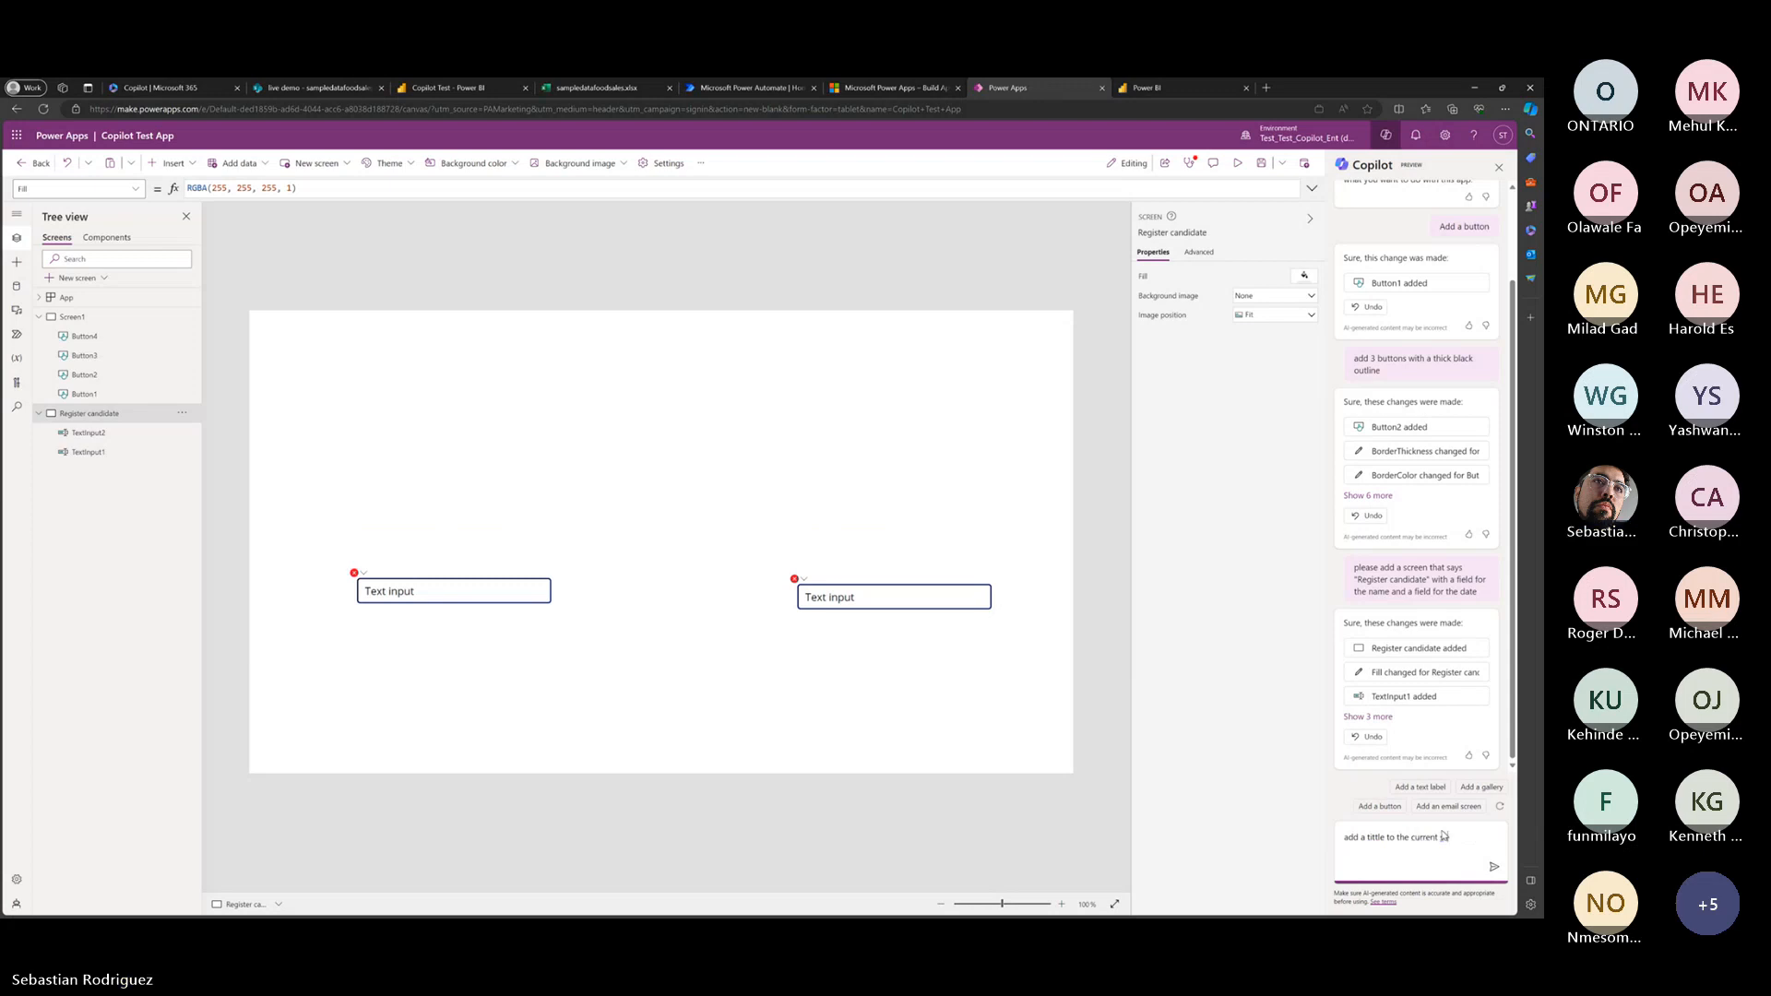
pyautogui.write('screen that says')
pyautogui.press('BackSpace')
pyautogui.press('BackSpace')
pyautogui.press('BackSpace')
pyautogui.press('BackSpace')
pyautogui.hotkey('ctrl', 'shift', 'Left')
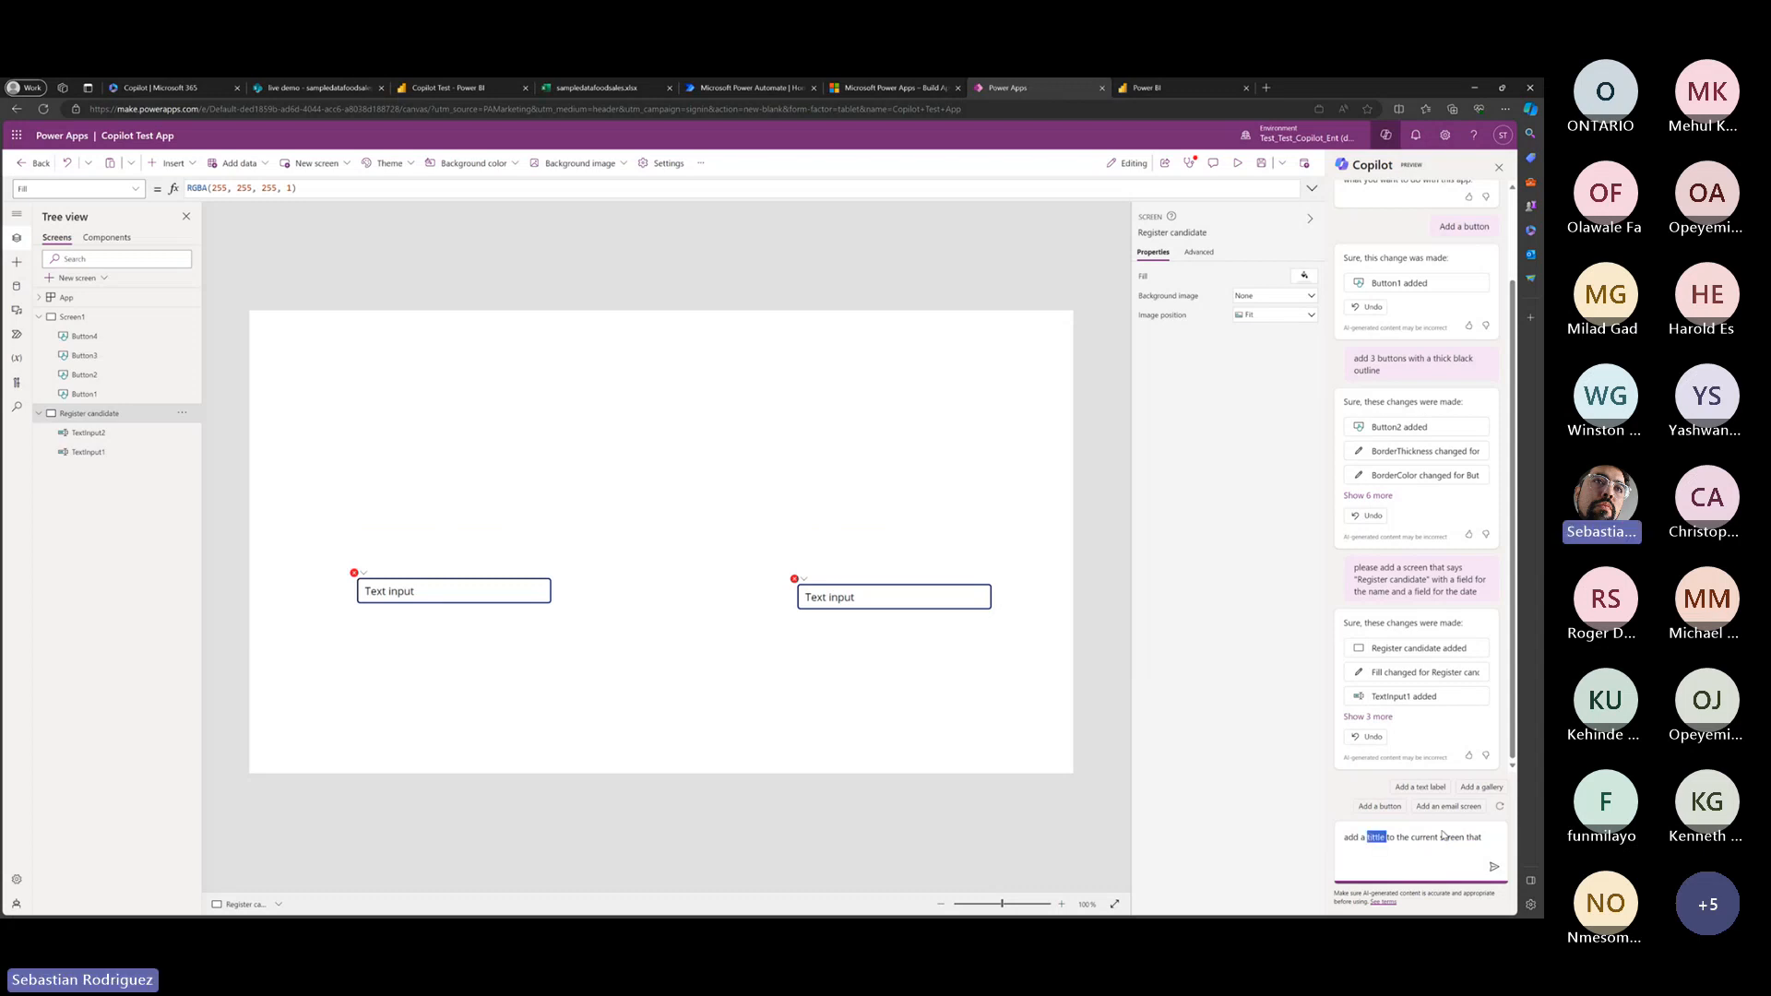
pyautogui.write('text box to the current screen that says')
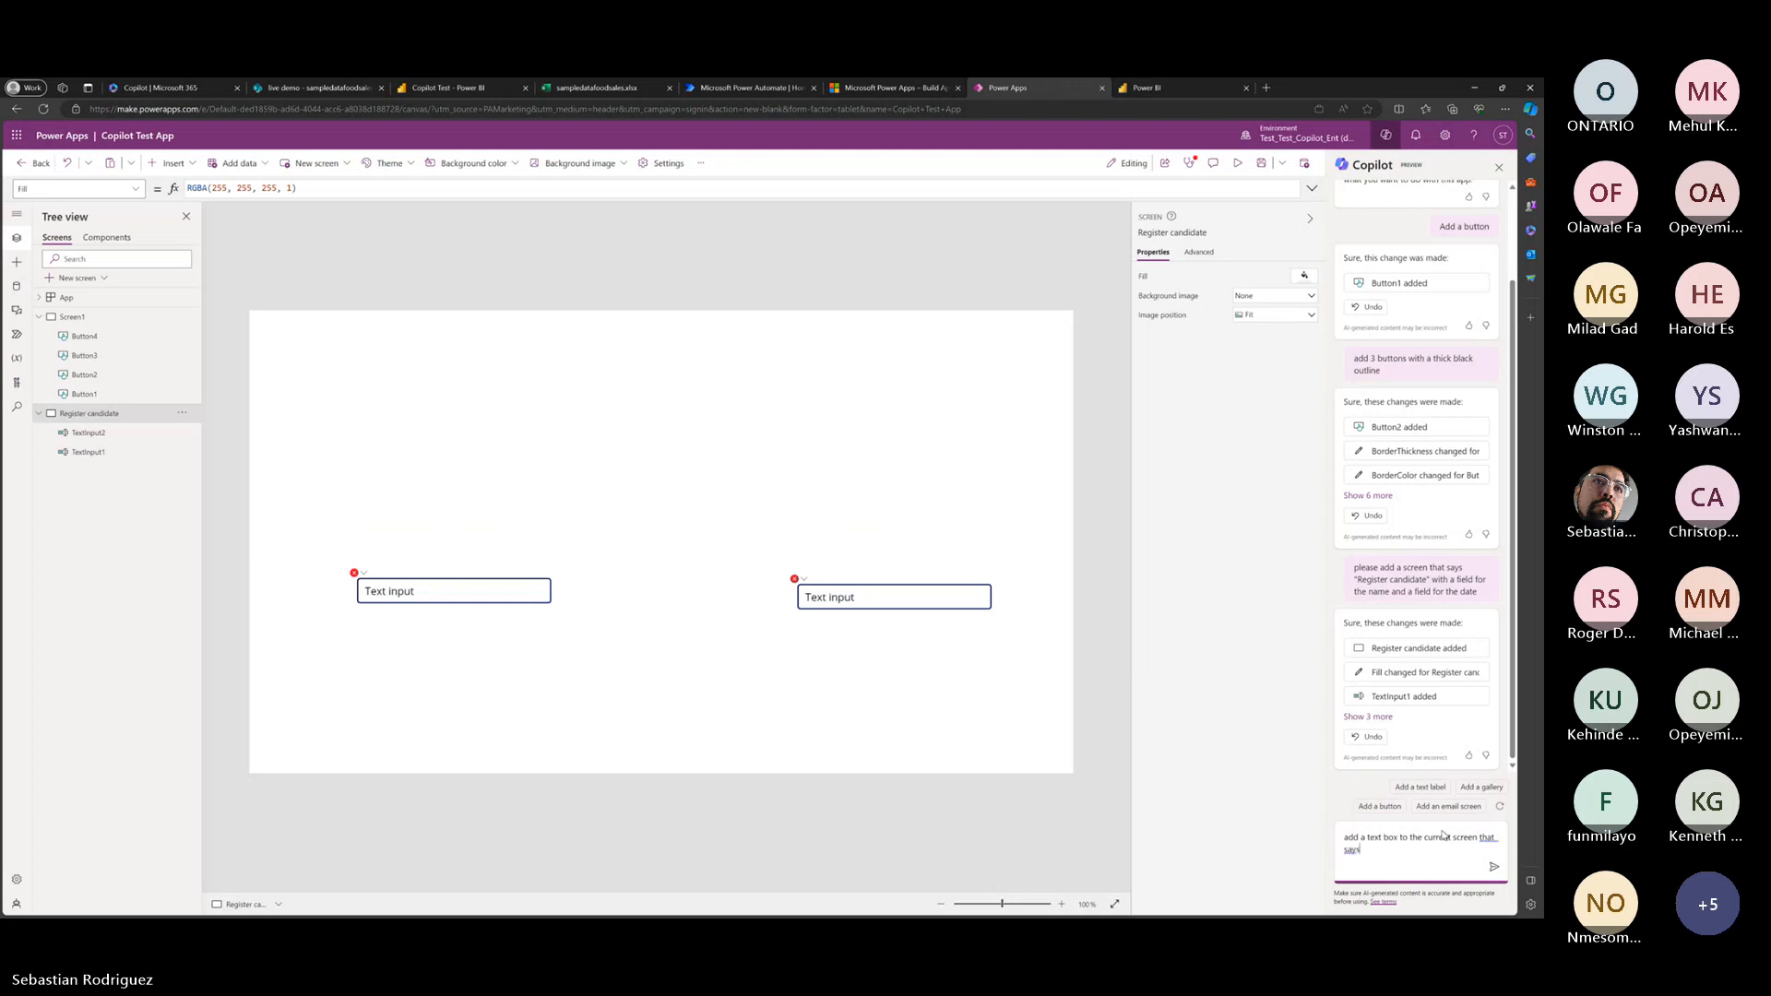
pyautogui.write(' "Register candidate"')
pyautogui.press('Return')
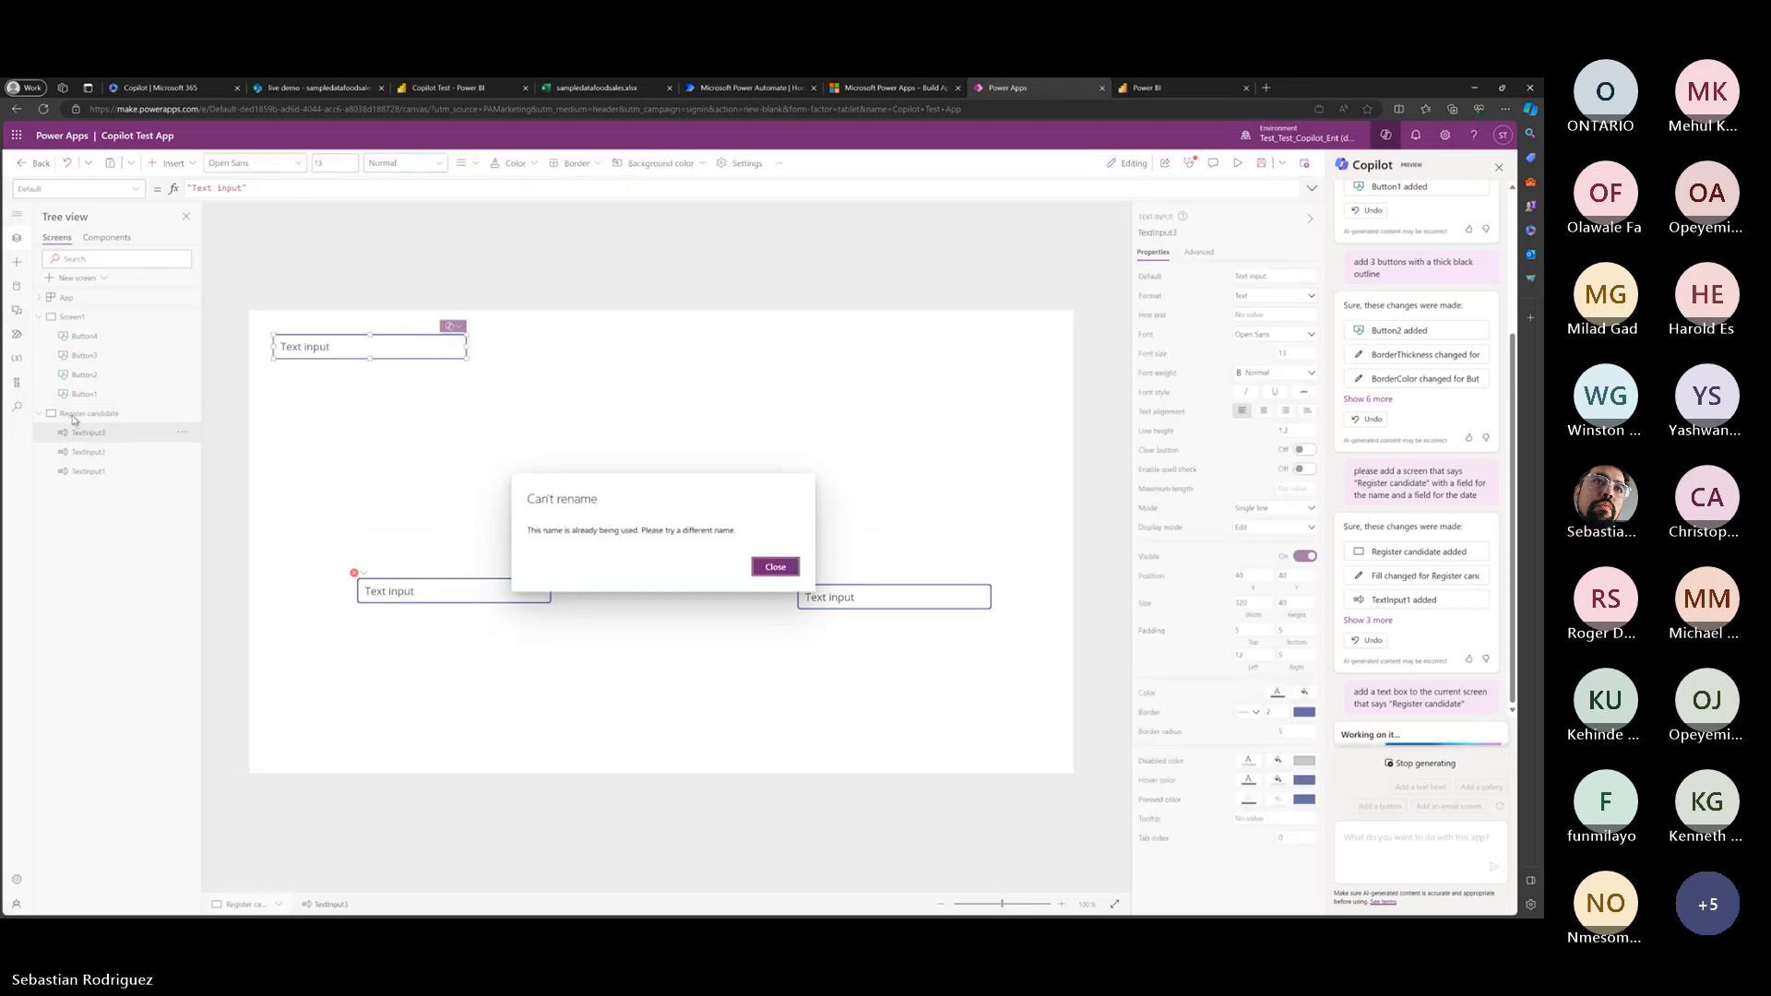
pyautogui.click(776, 567)
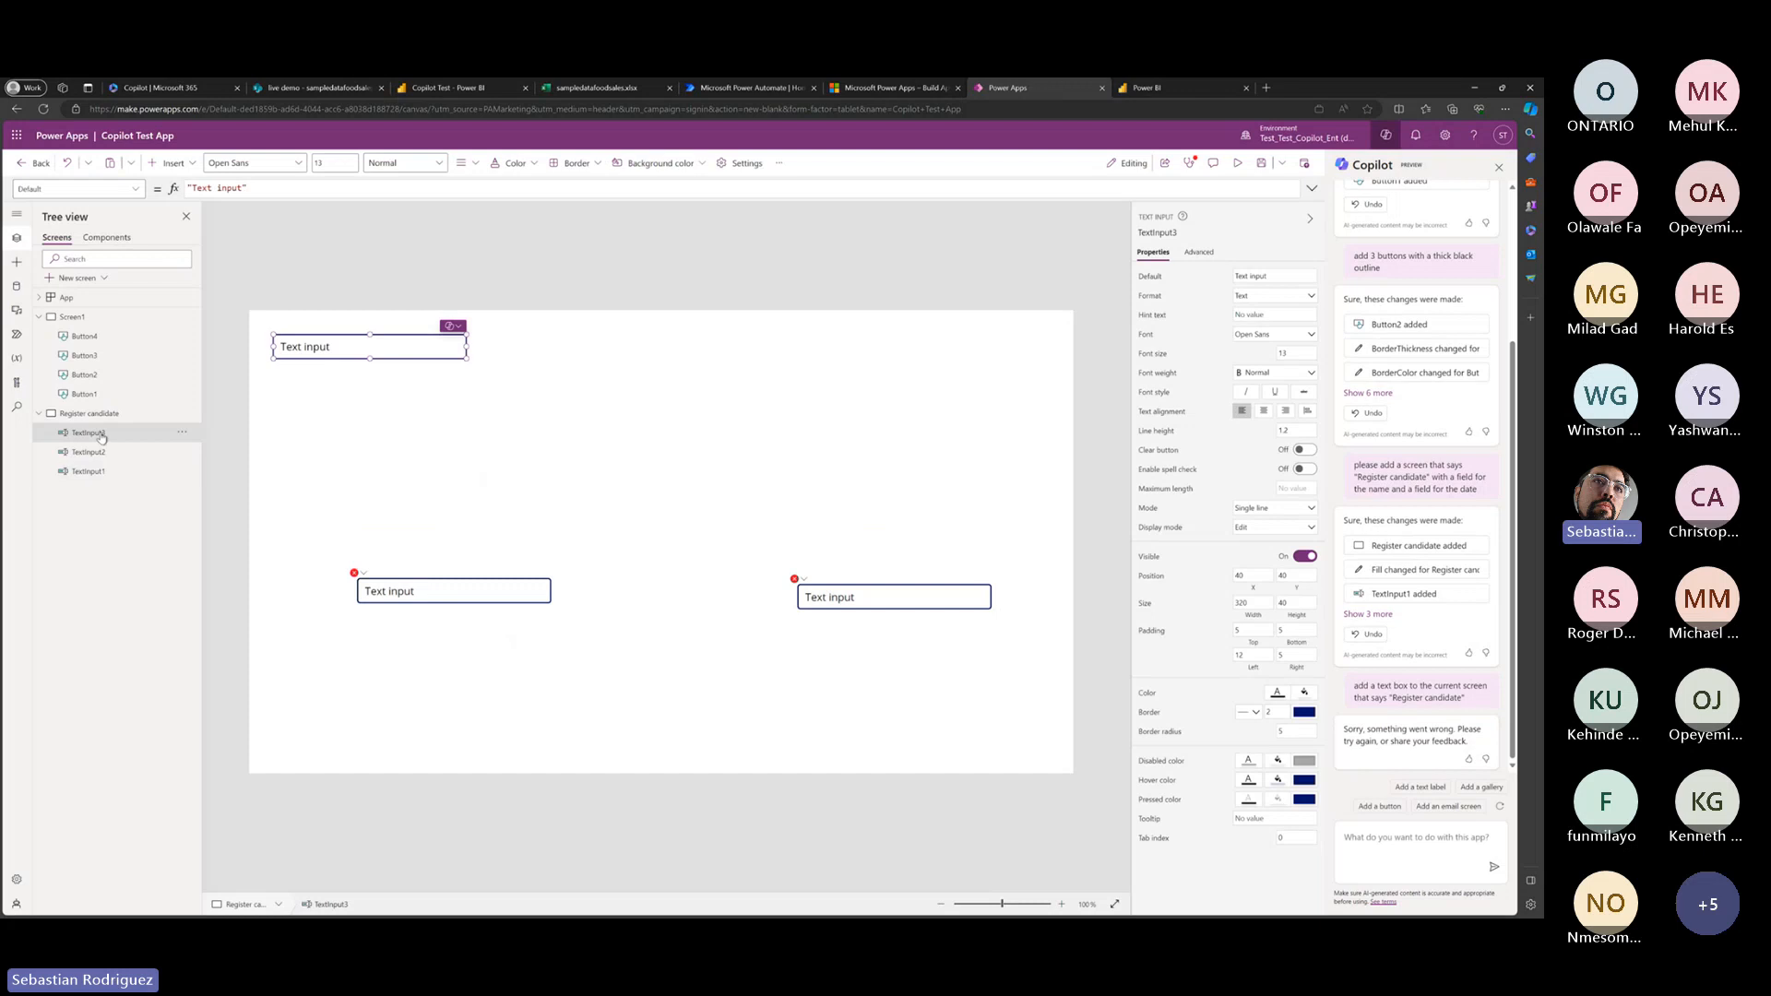
pyautogui.press('Delete')
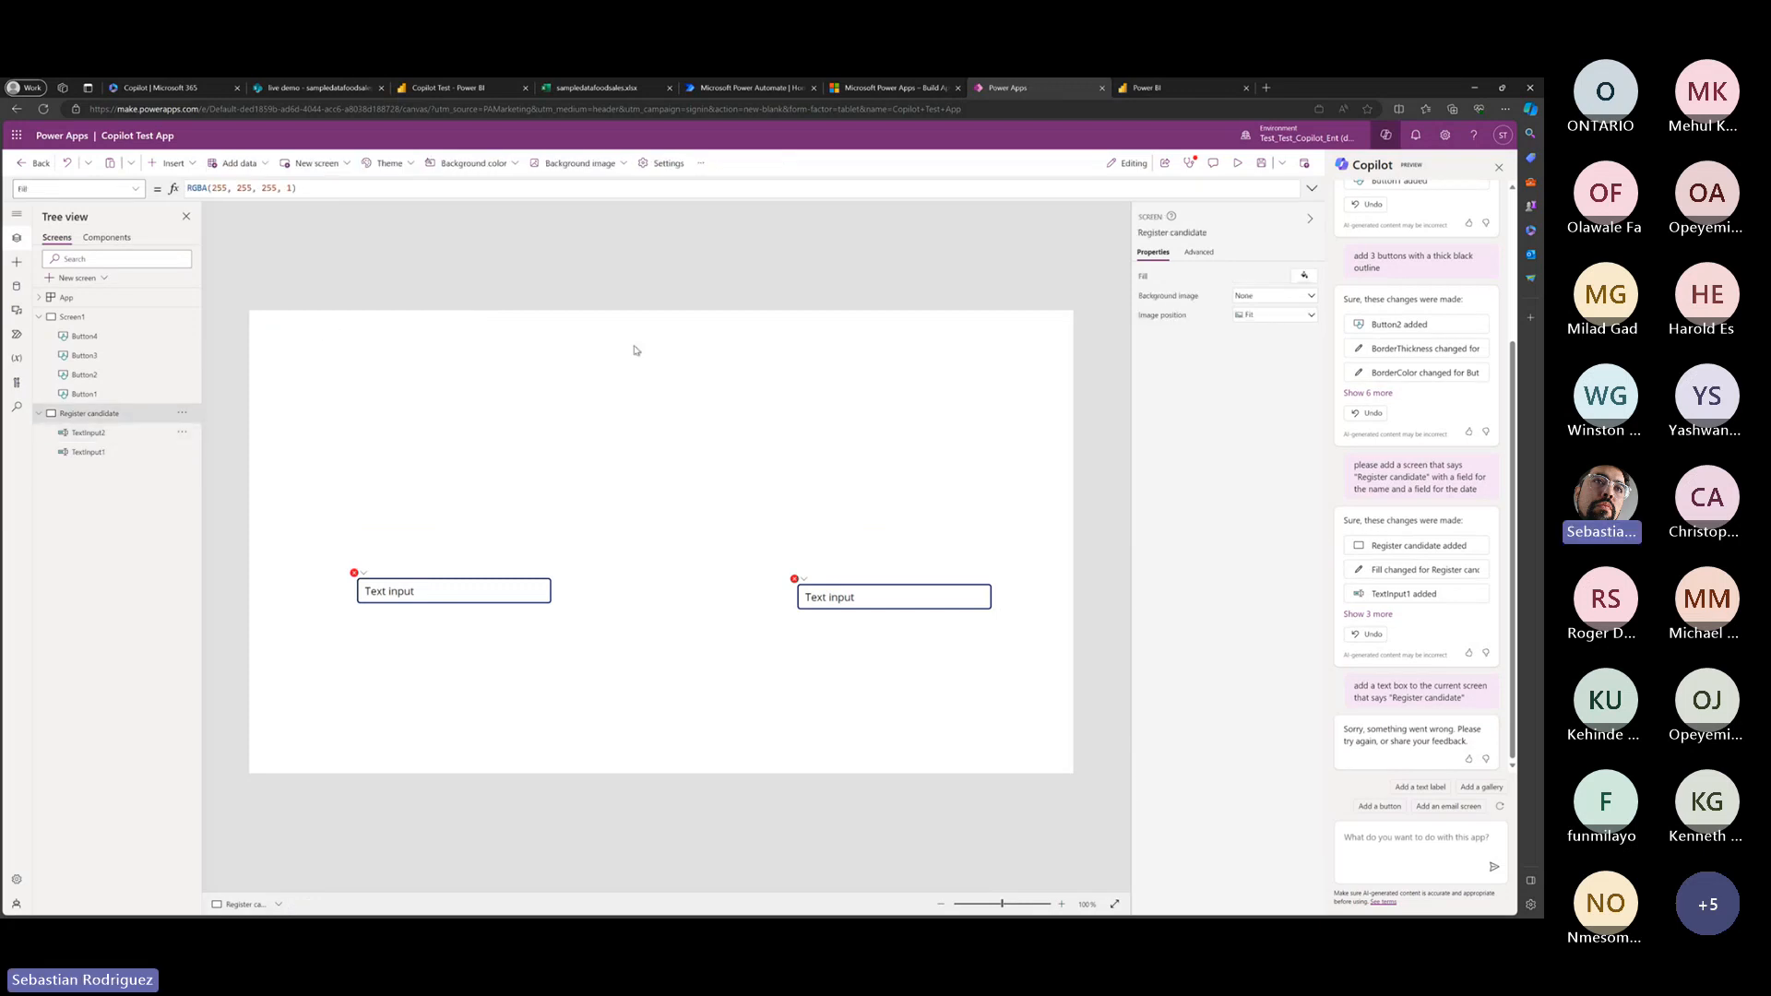
# Insert a text label on the Register candidate screen and place it above the text inputs at X 545, Y 85.
pyautogui.click(171, 162)
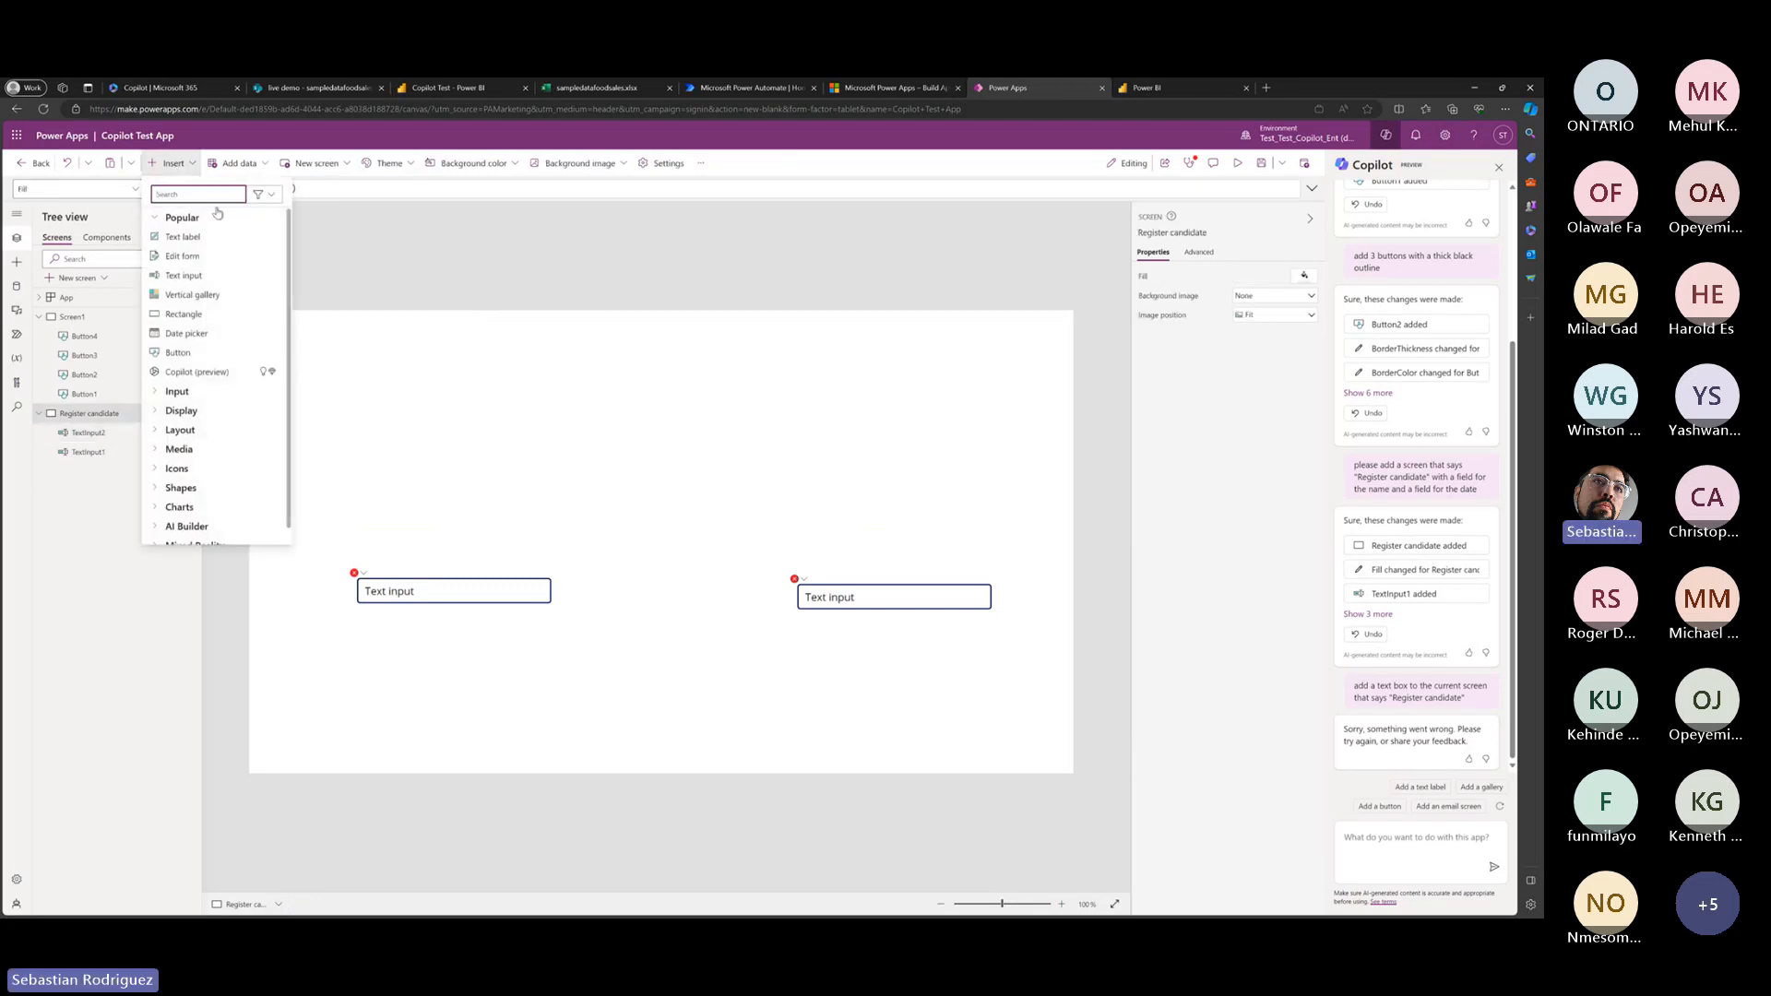
pyautogui.click(205, 238)
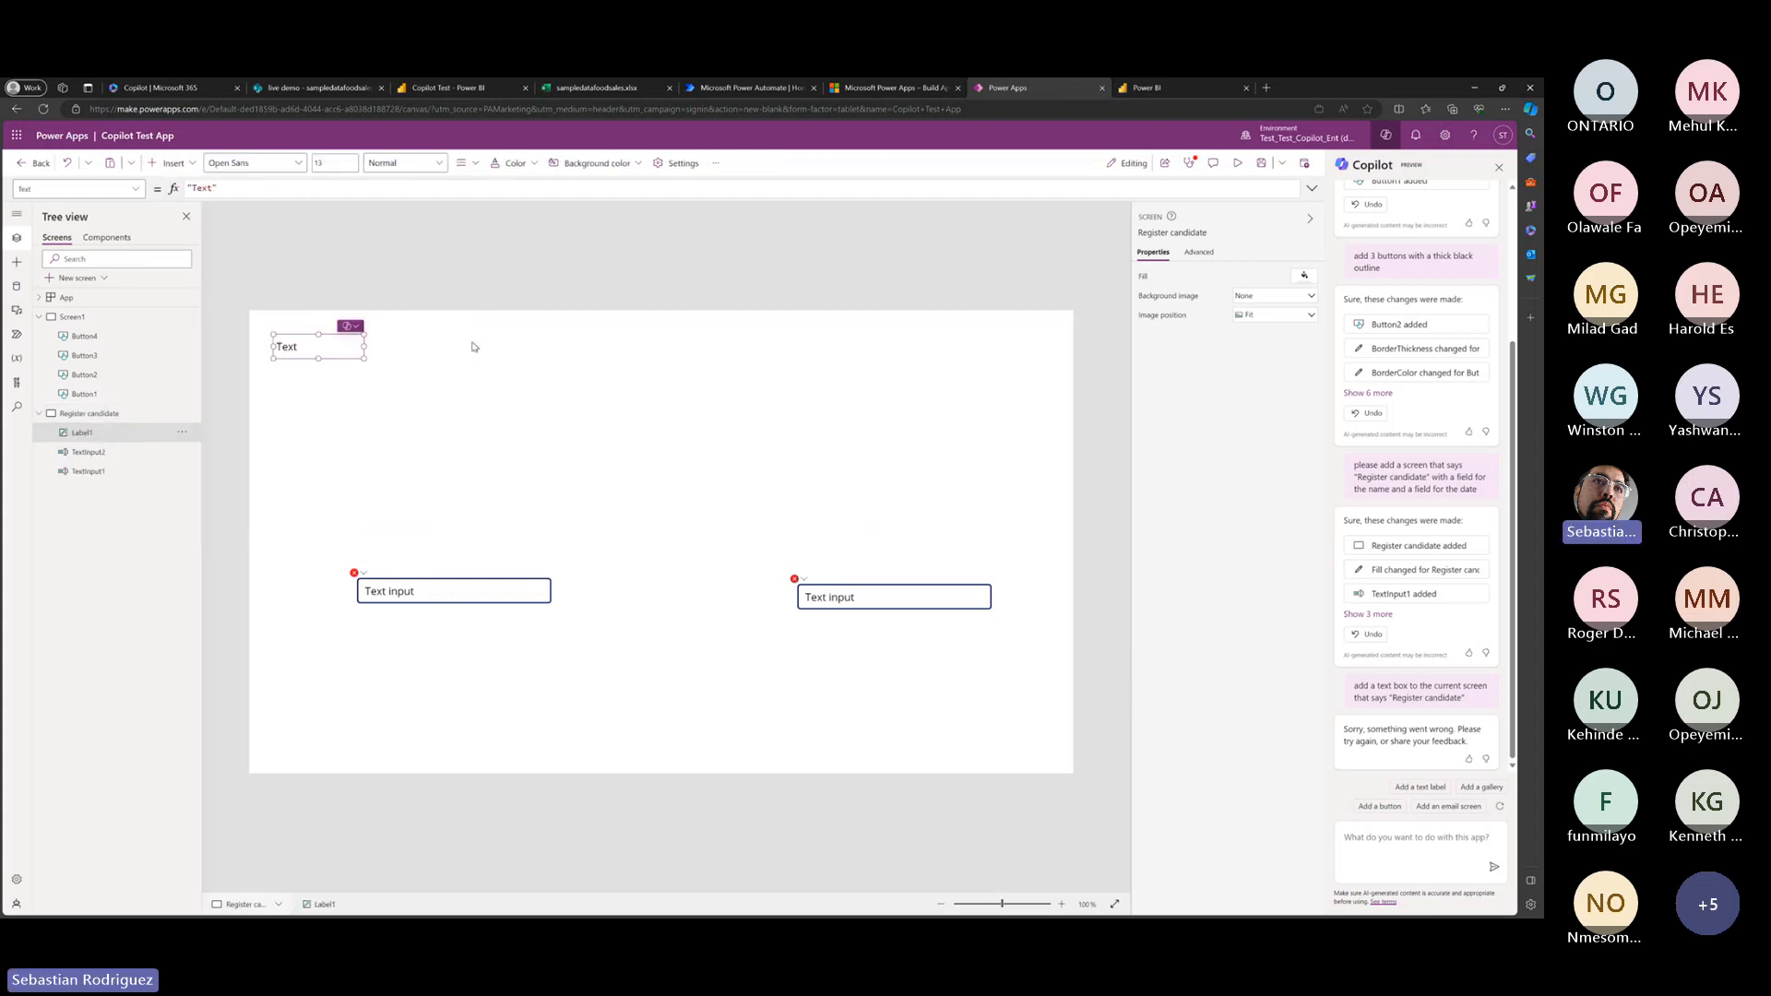
pyautogui.moveTo(349, 349); pyautogui.dragTo(670, 375)
# Ask Copilot "can you add a text label?" and place the new label below the first one at X 545, Y 174.
pyautogui.click(1377, 853)
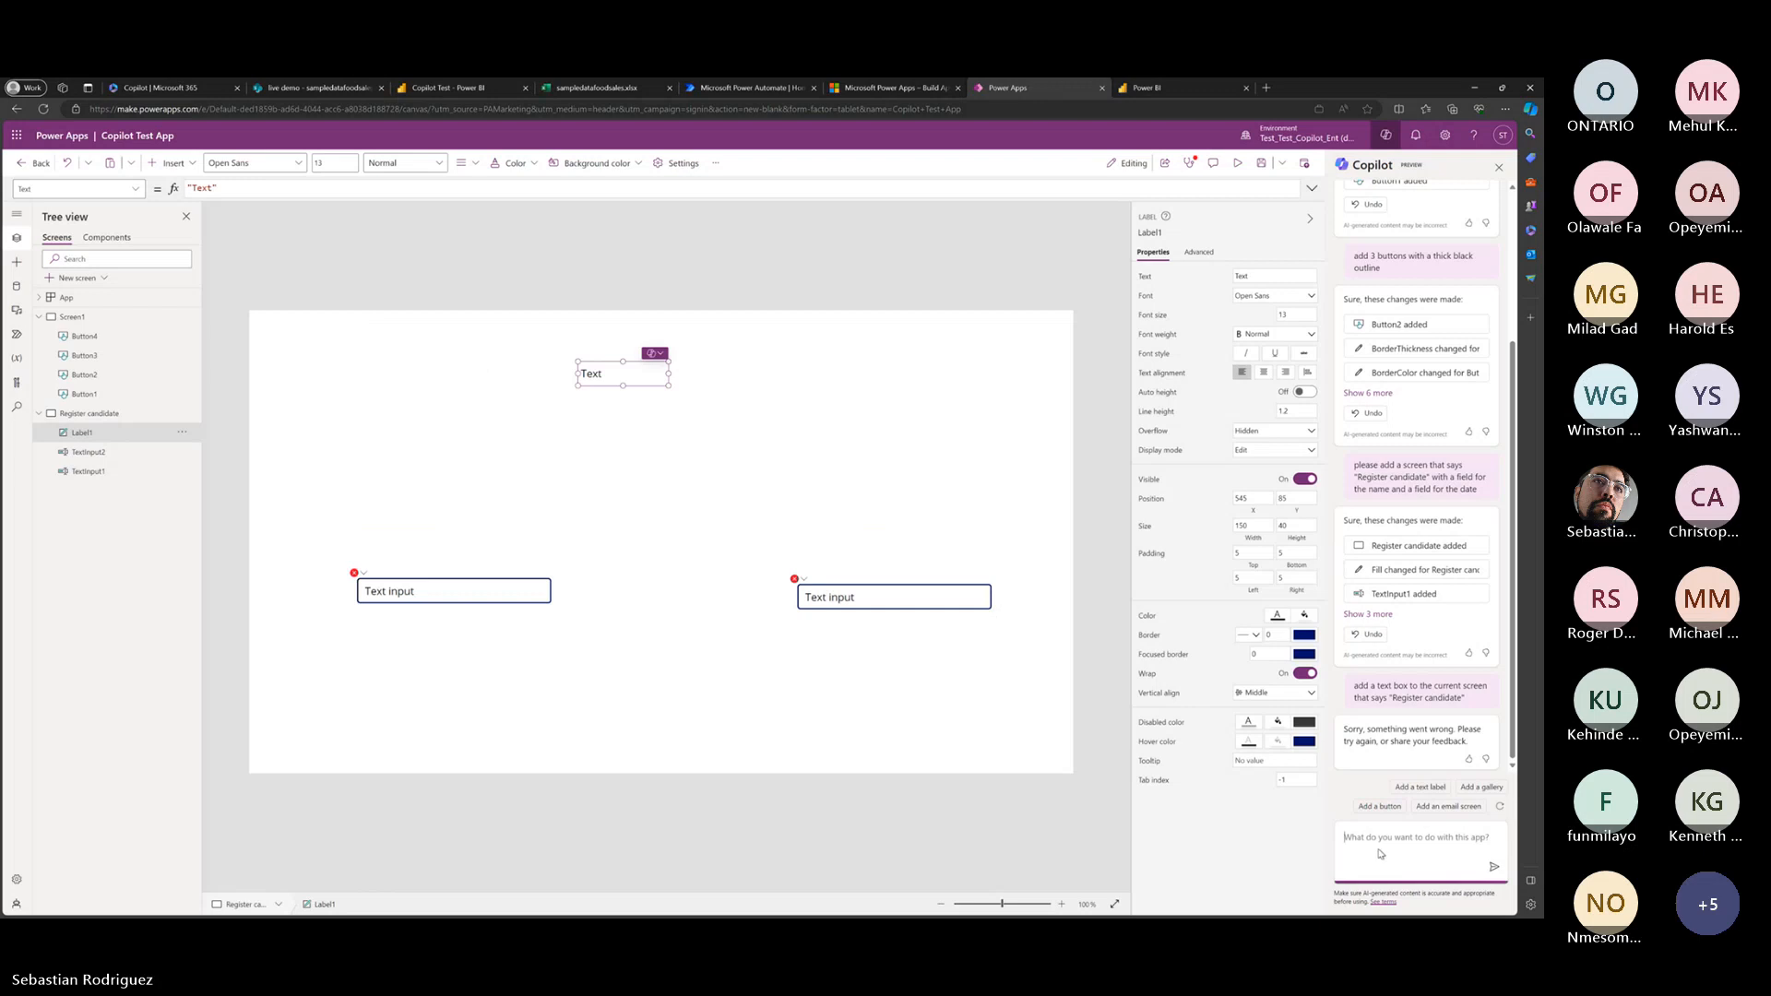
pyautogui.write('can you add a text label?')
pyautogui.press('Return')
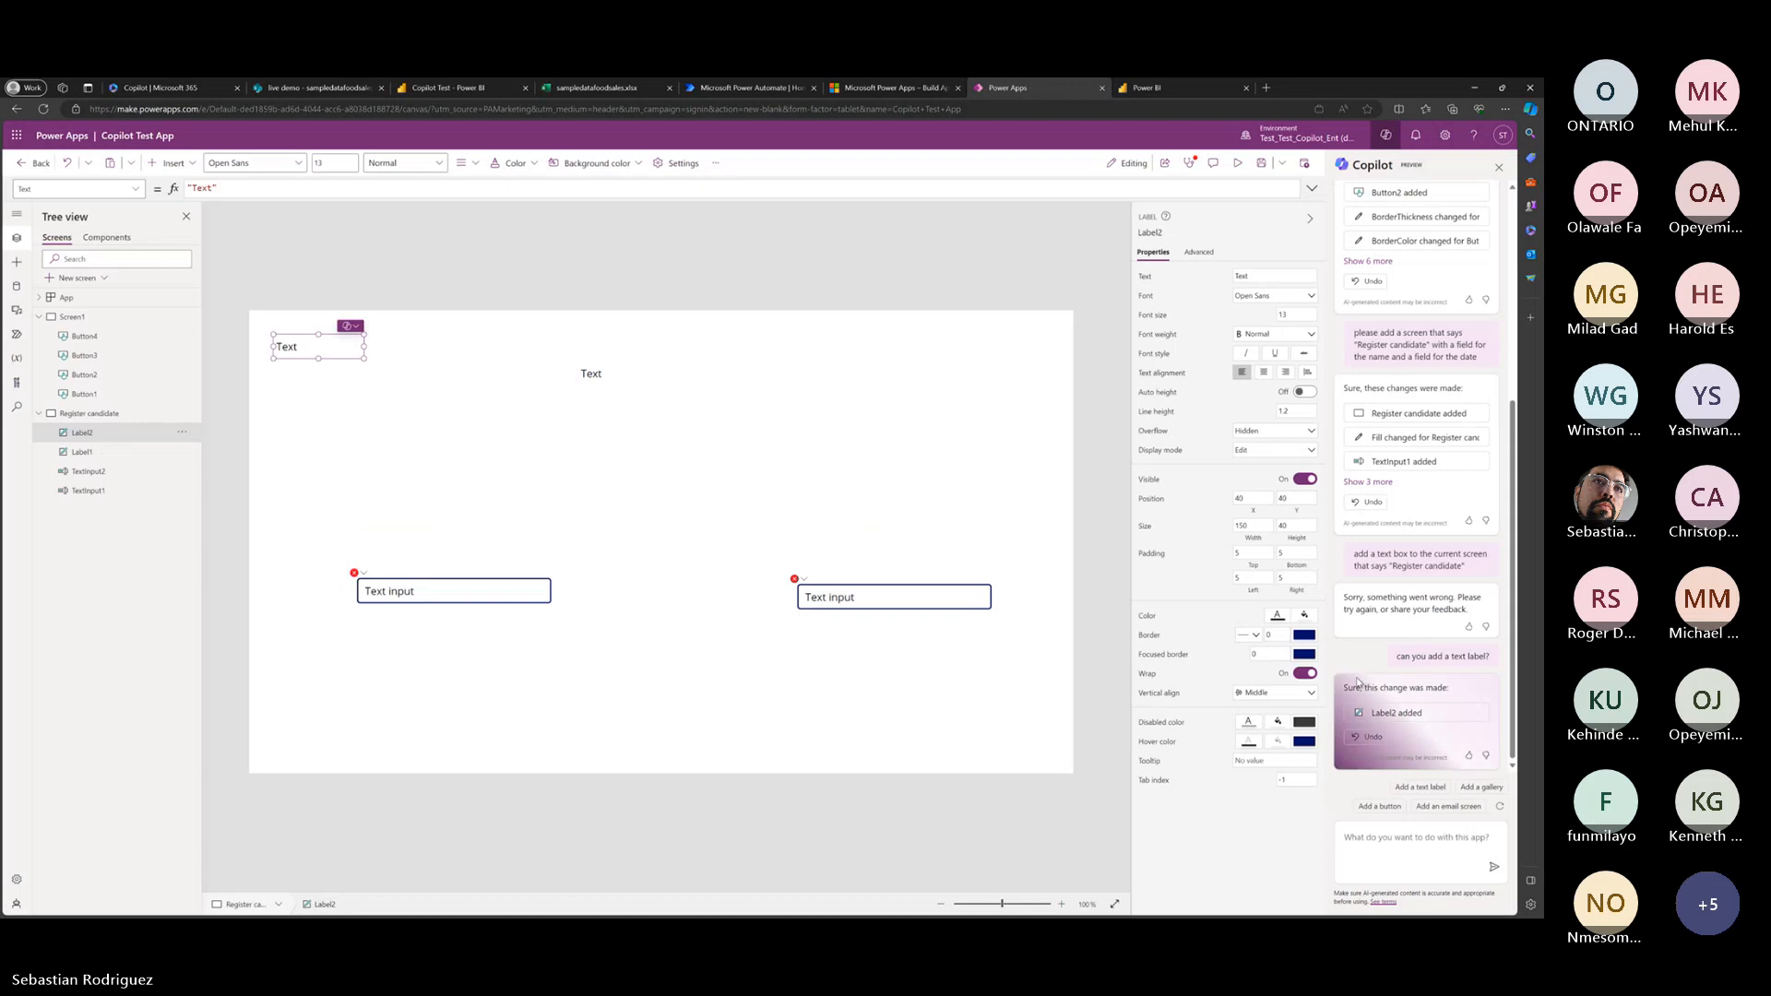
pyautogui.moveTo(328, 348); pyautogui.dragTo(629, 428)
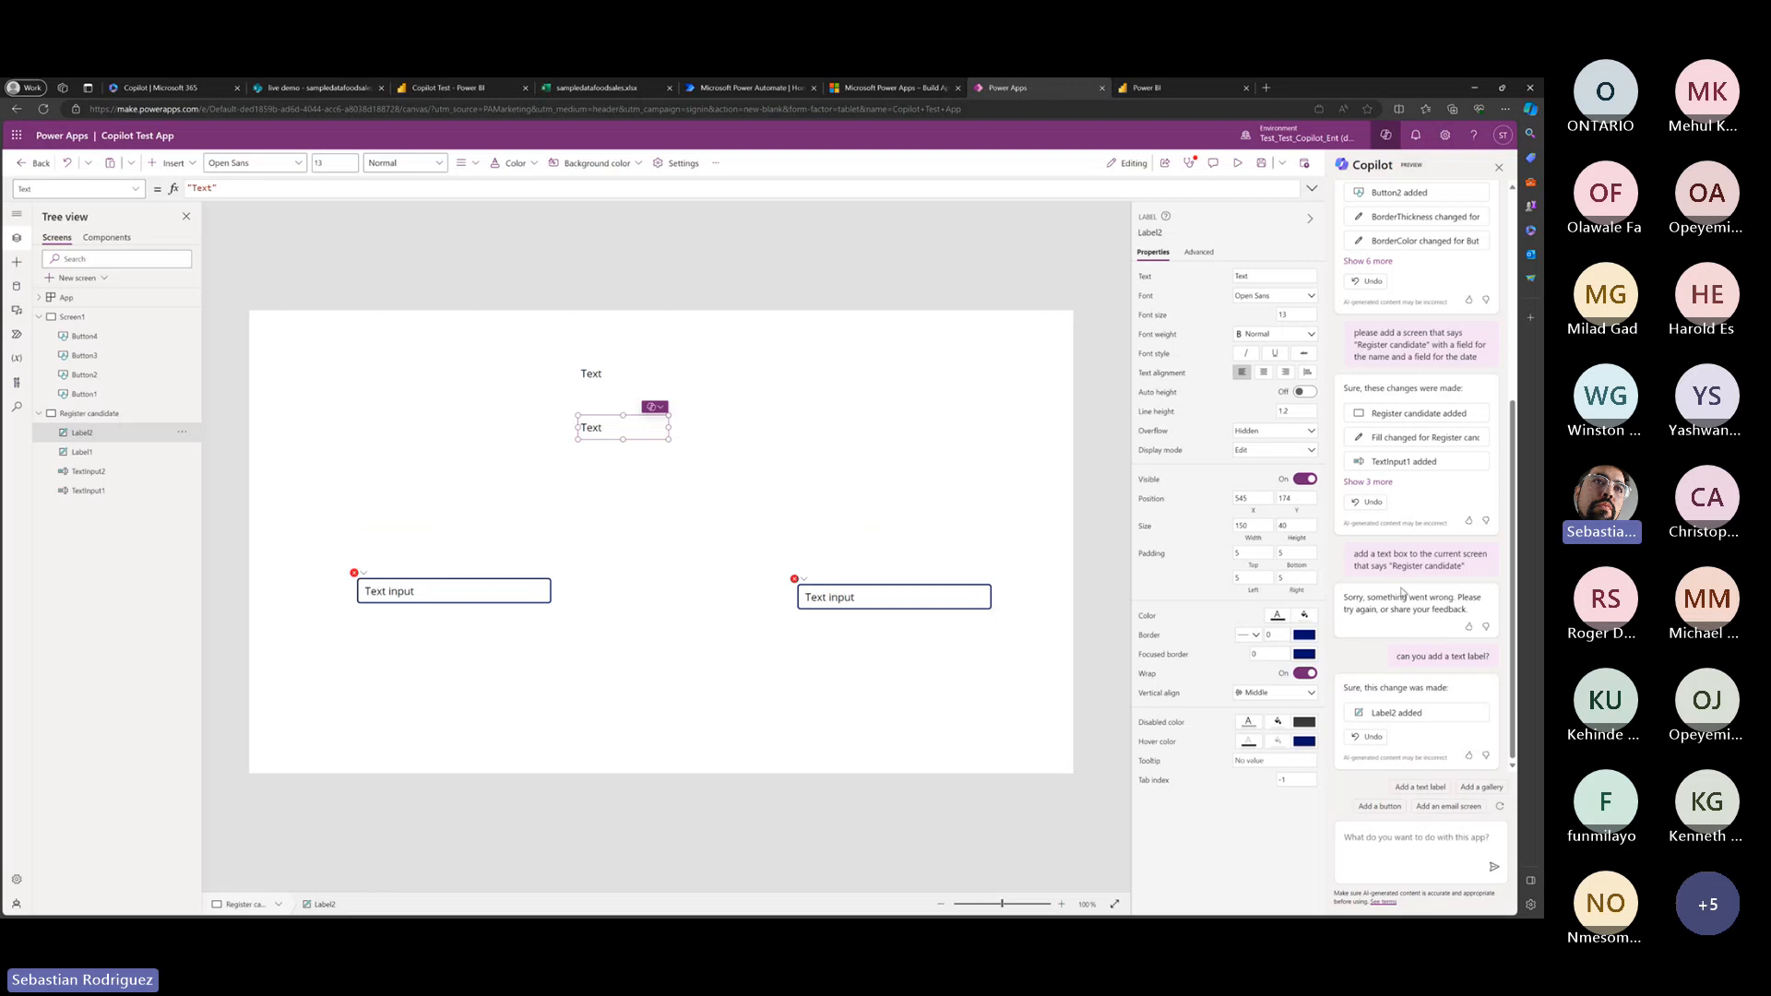
pyautogui.scroll(1, 1393, 581)
pyautogui.rightClick(123, 513)
pyautogui.click(507, 444)
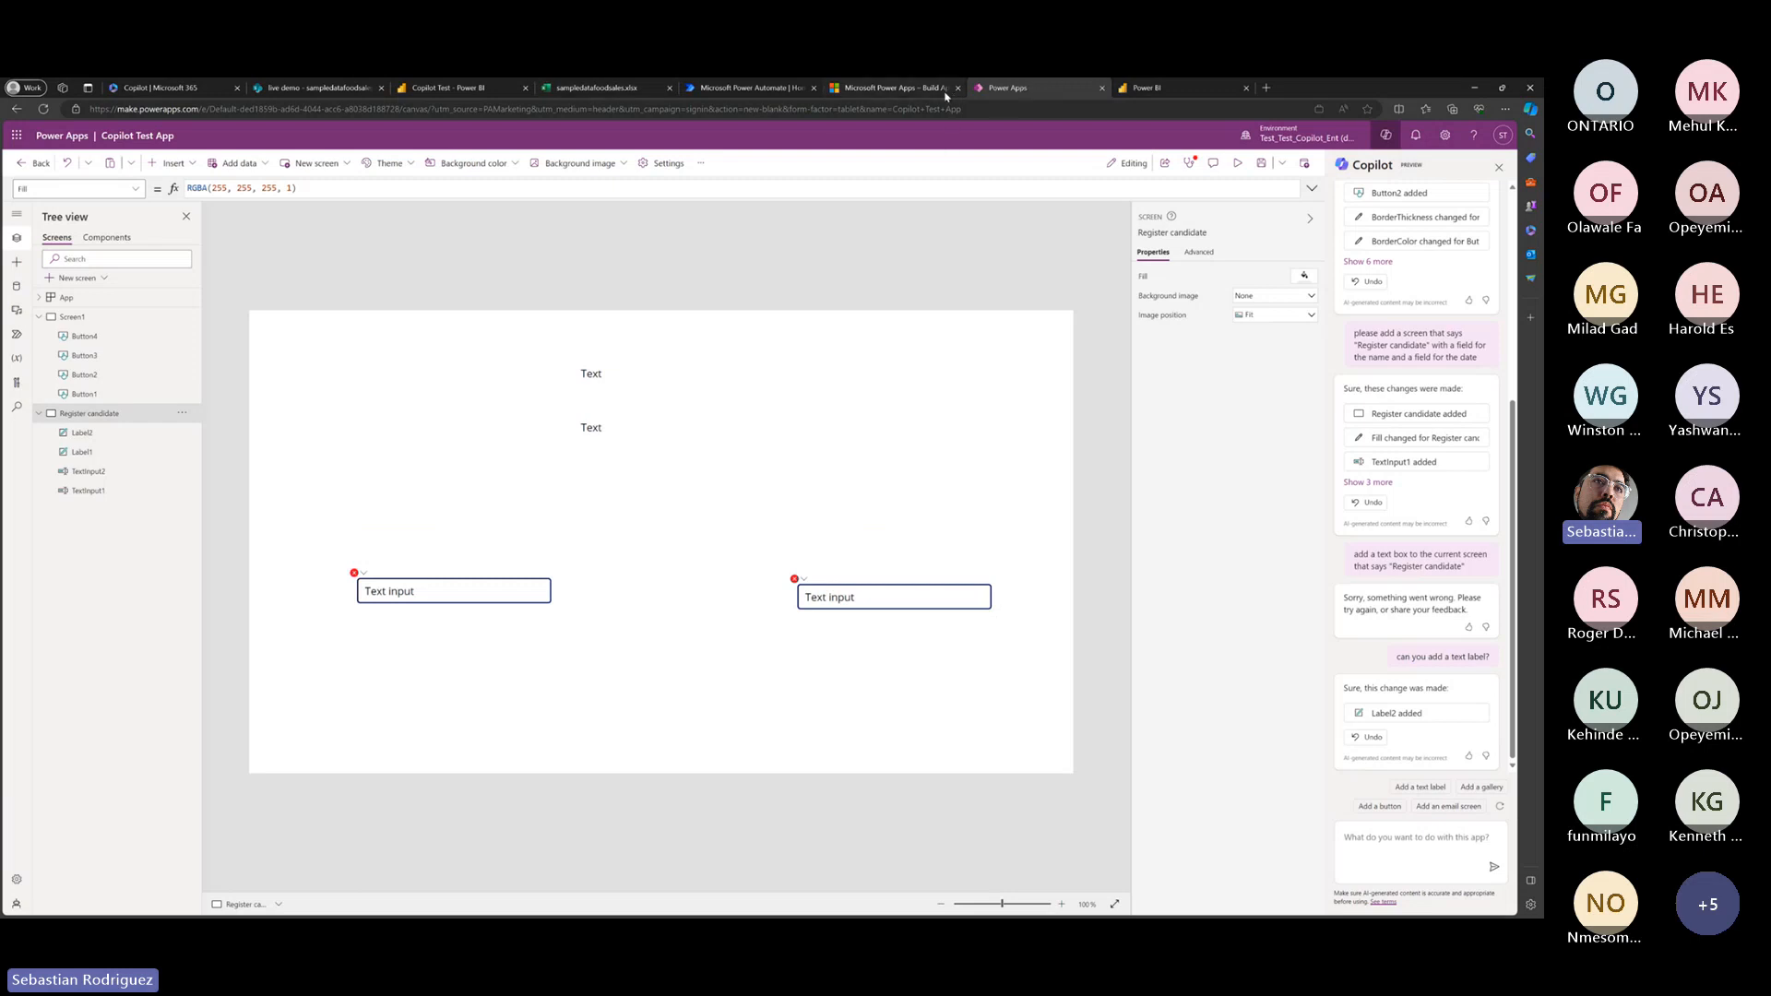
# Close the Power Apps editor, the empty Power BI workspace, the Power Apps product page and the live demo SharePoint page.
pyautogui.middleClick(1022, 87)
pyautogui.click(825, 176)
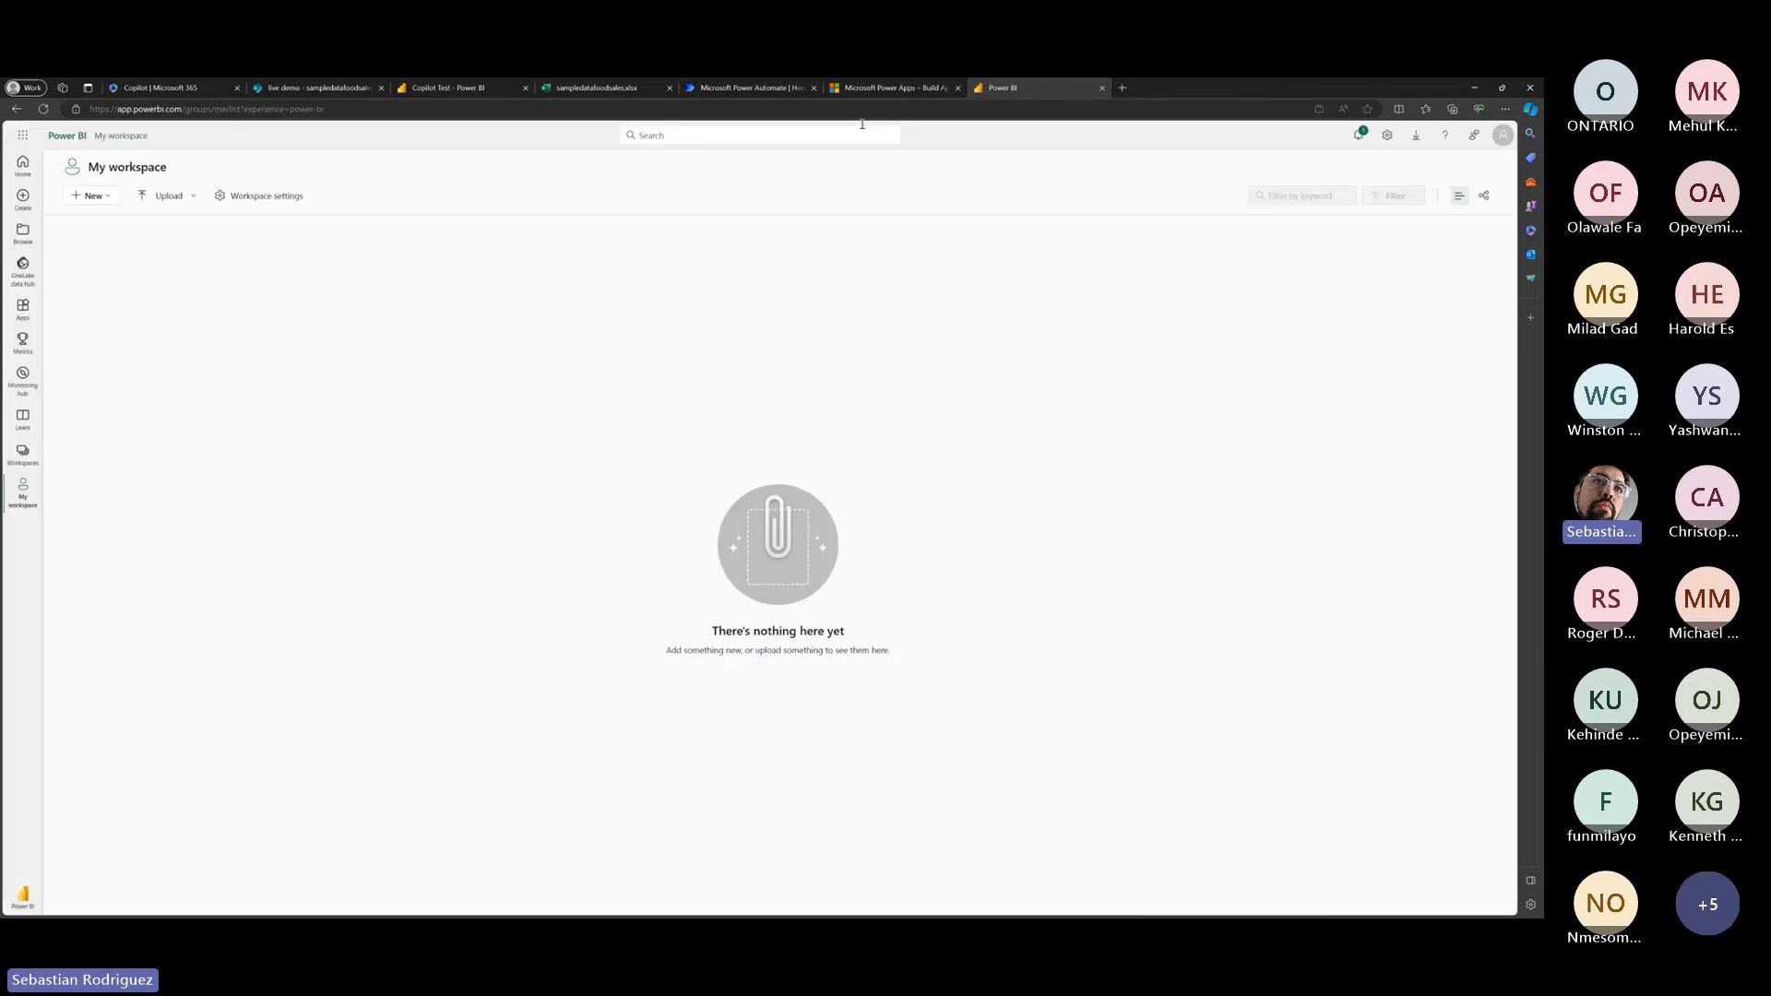
pyautogui.middleClick(985, 87)
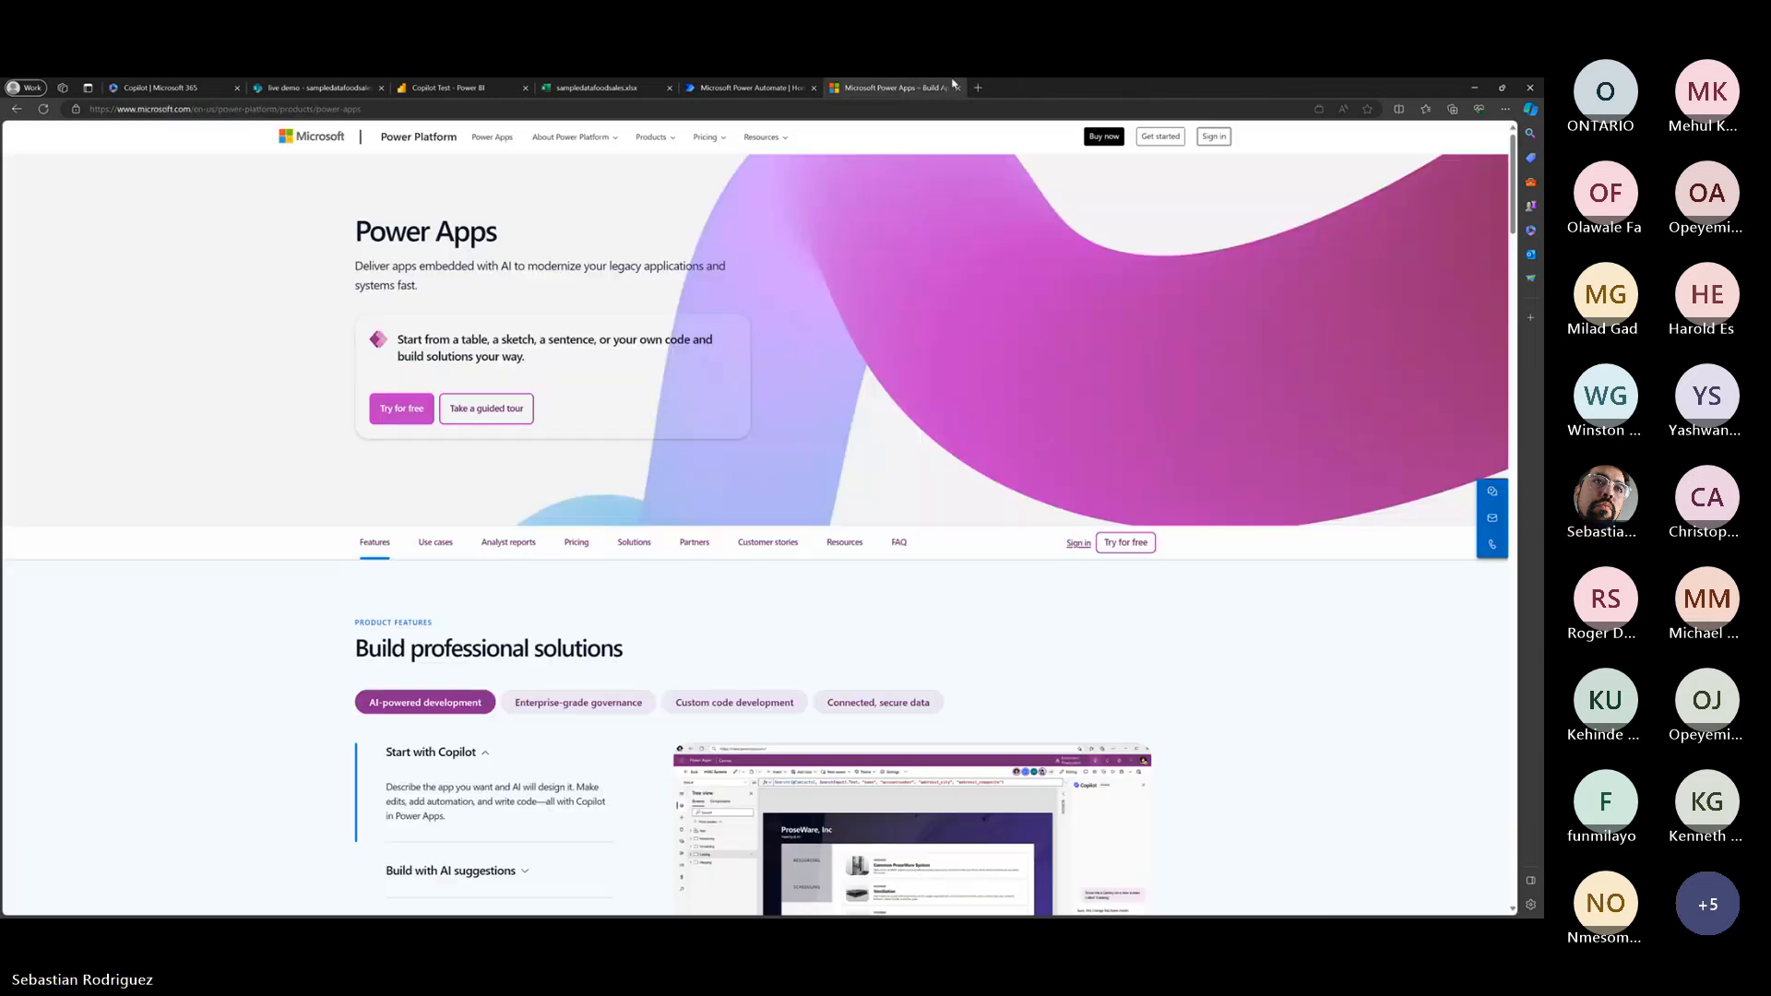
pyautogui.middleClick(892, 93)
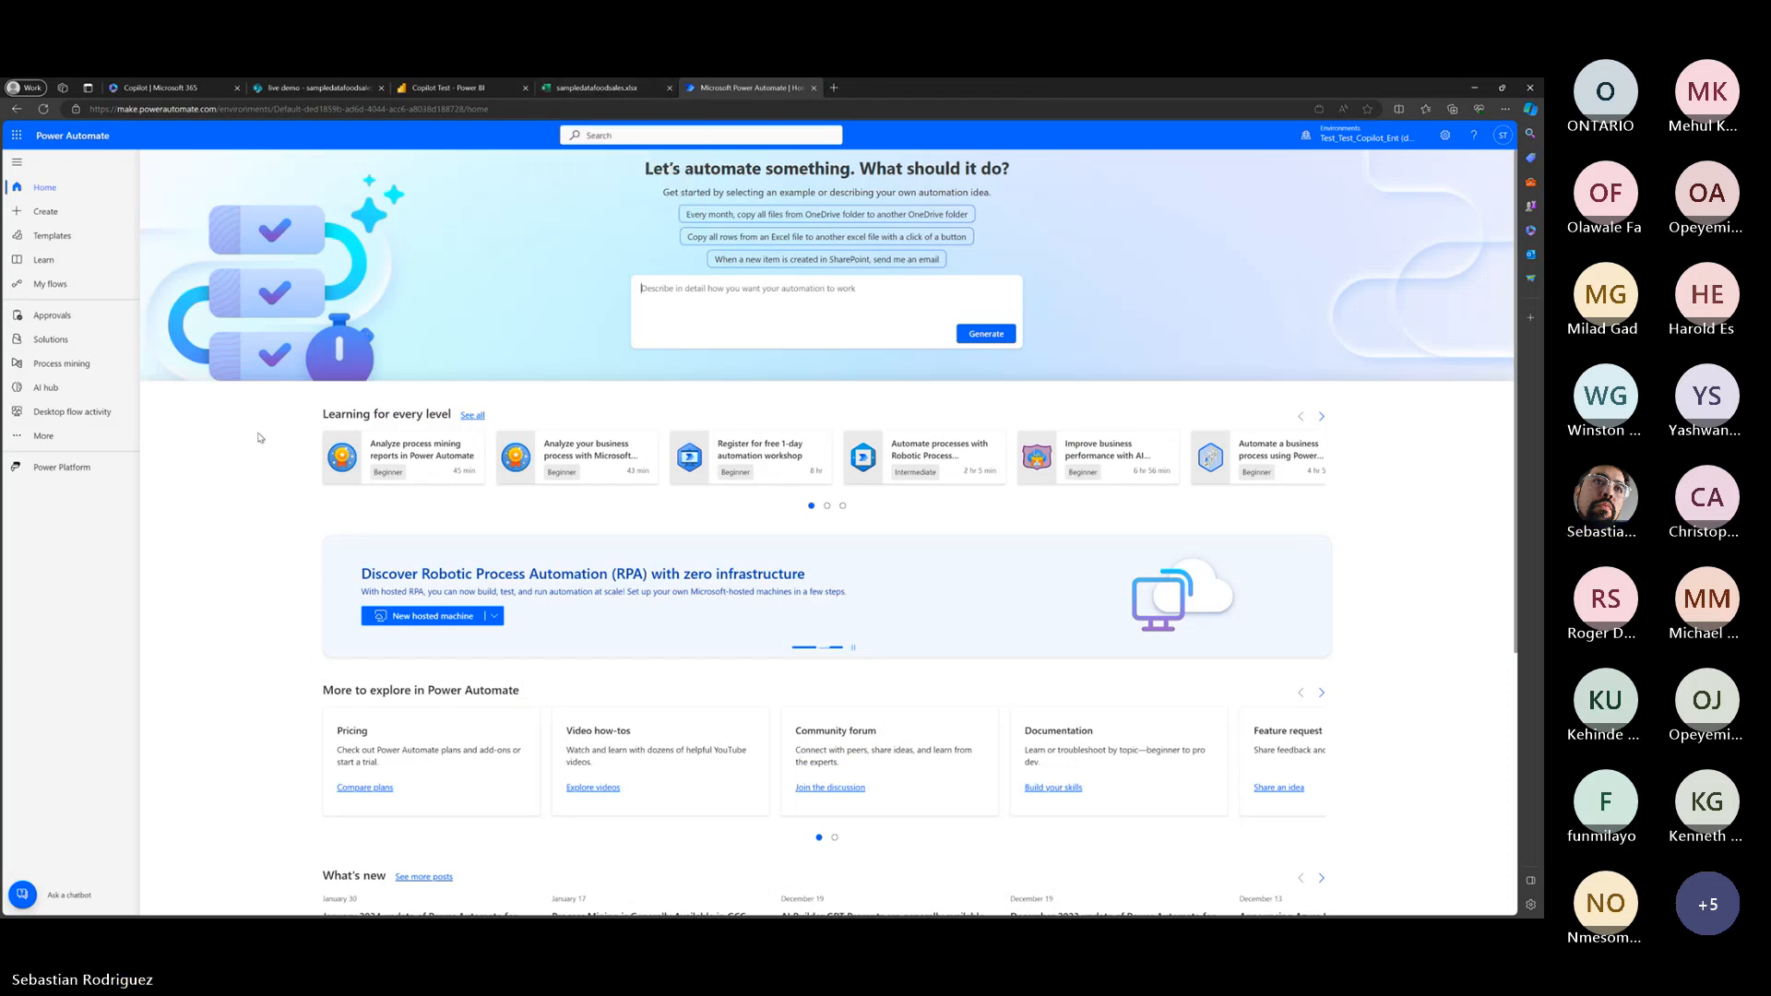
pyautogui.middleClick(327, 91)
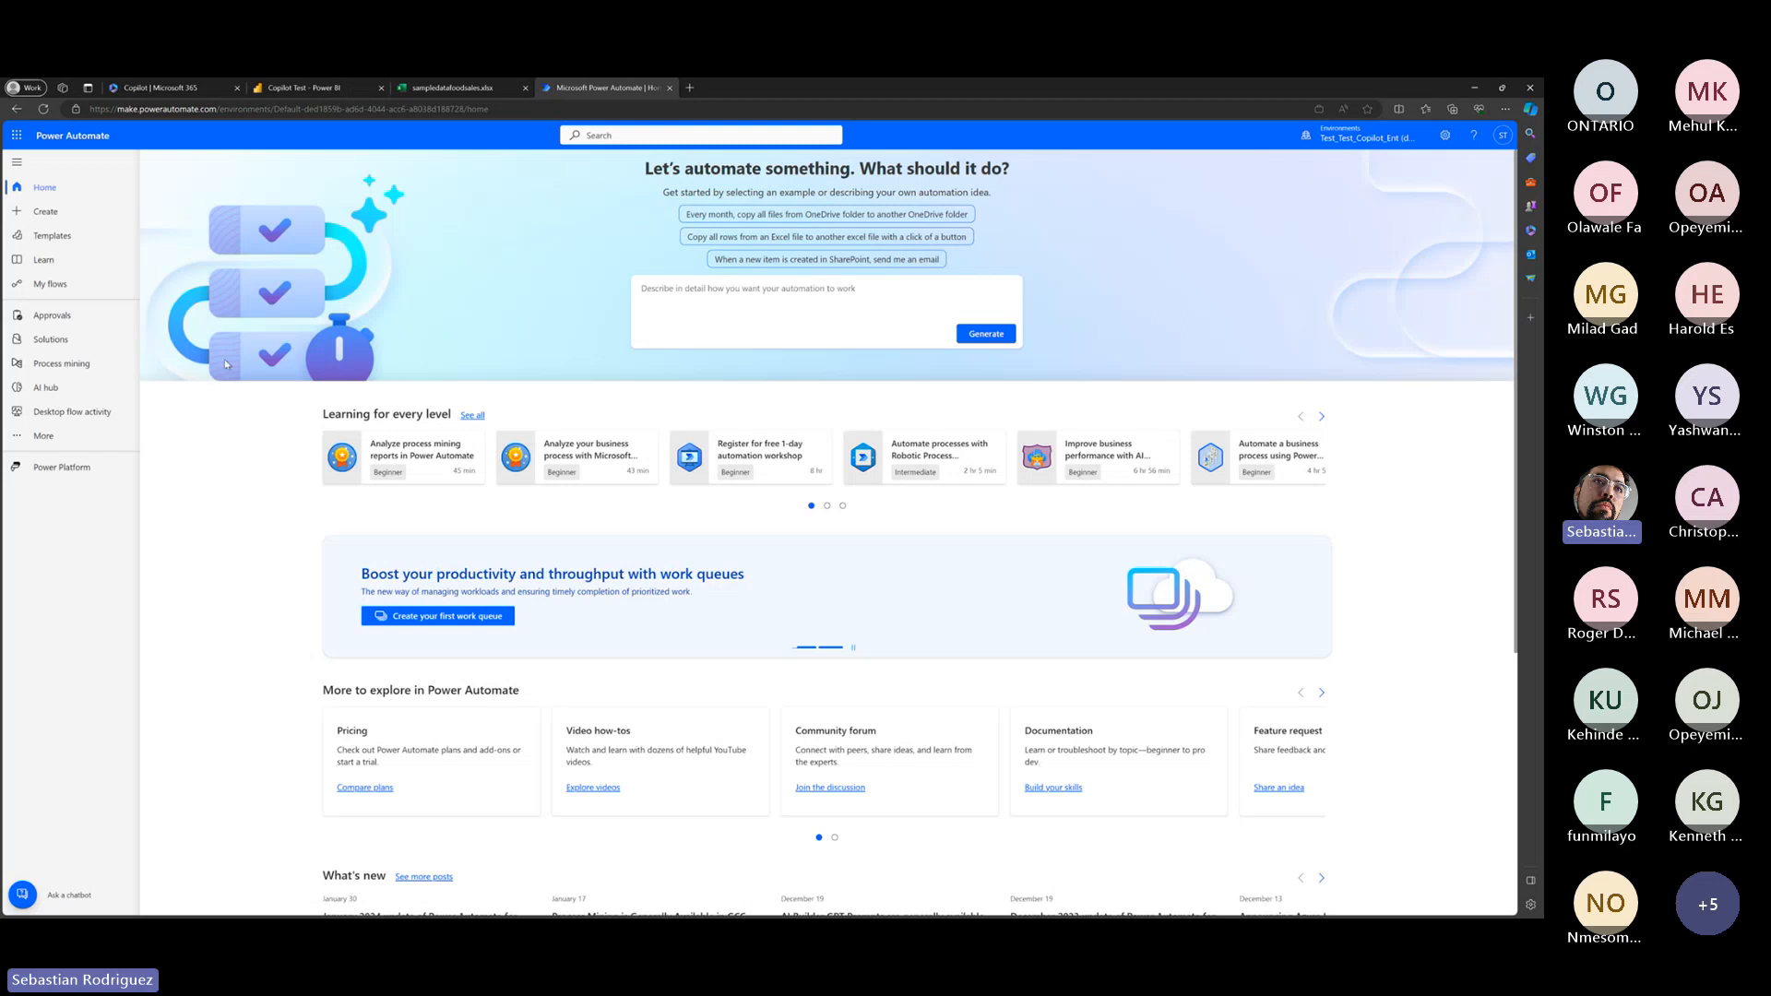
pyautogui.rightClick(48, 215)
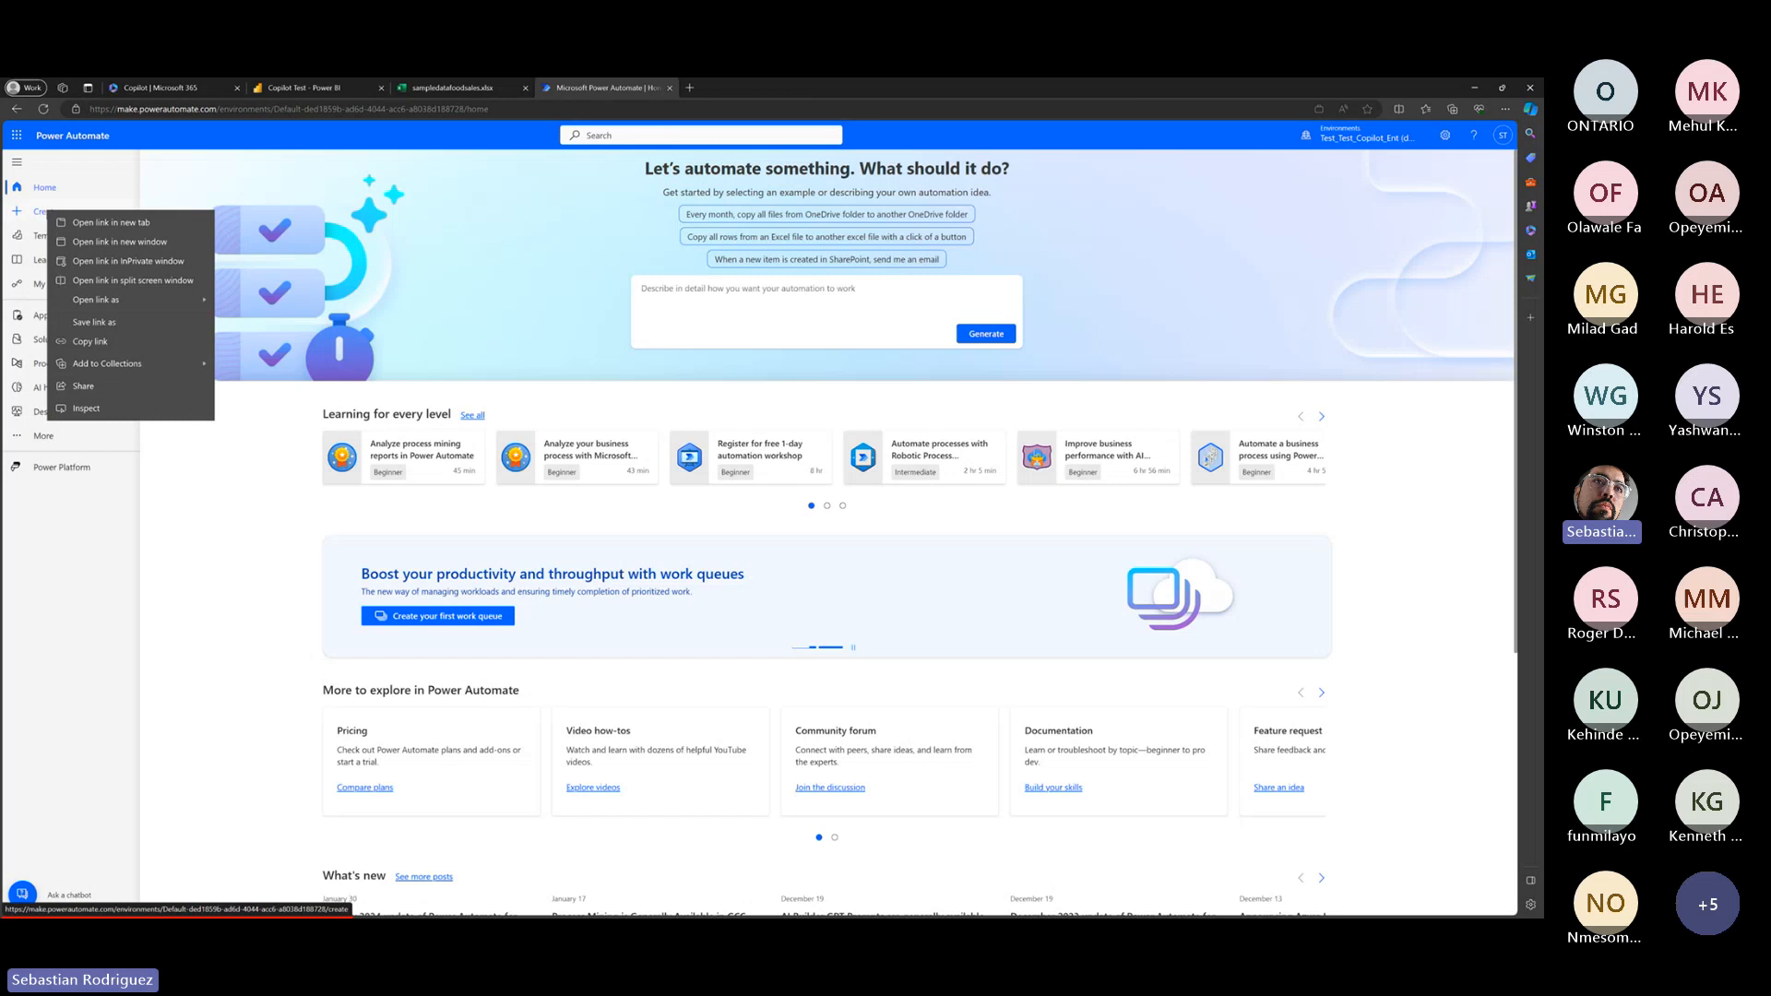
pyautogui.click(204, 531)
pyautogui.click(443, 88)
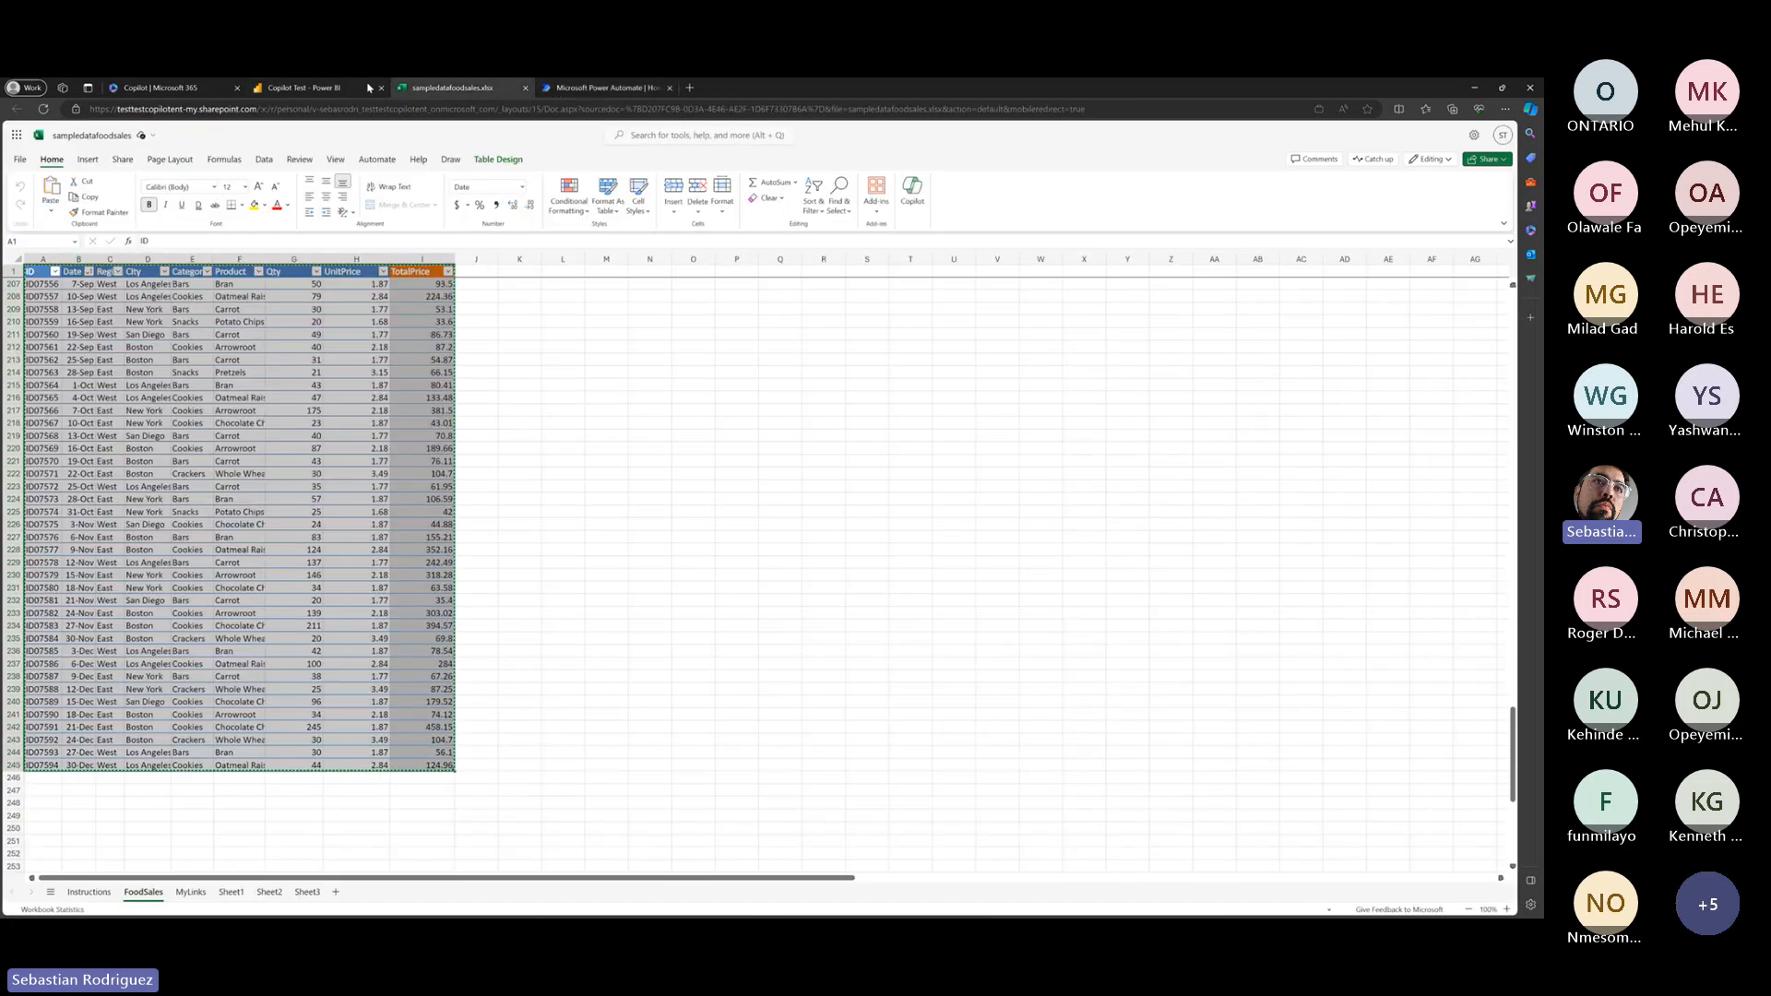
pyautogui.click(348, 89)
pyautogui.click(203, 88)
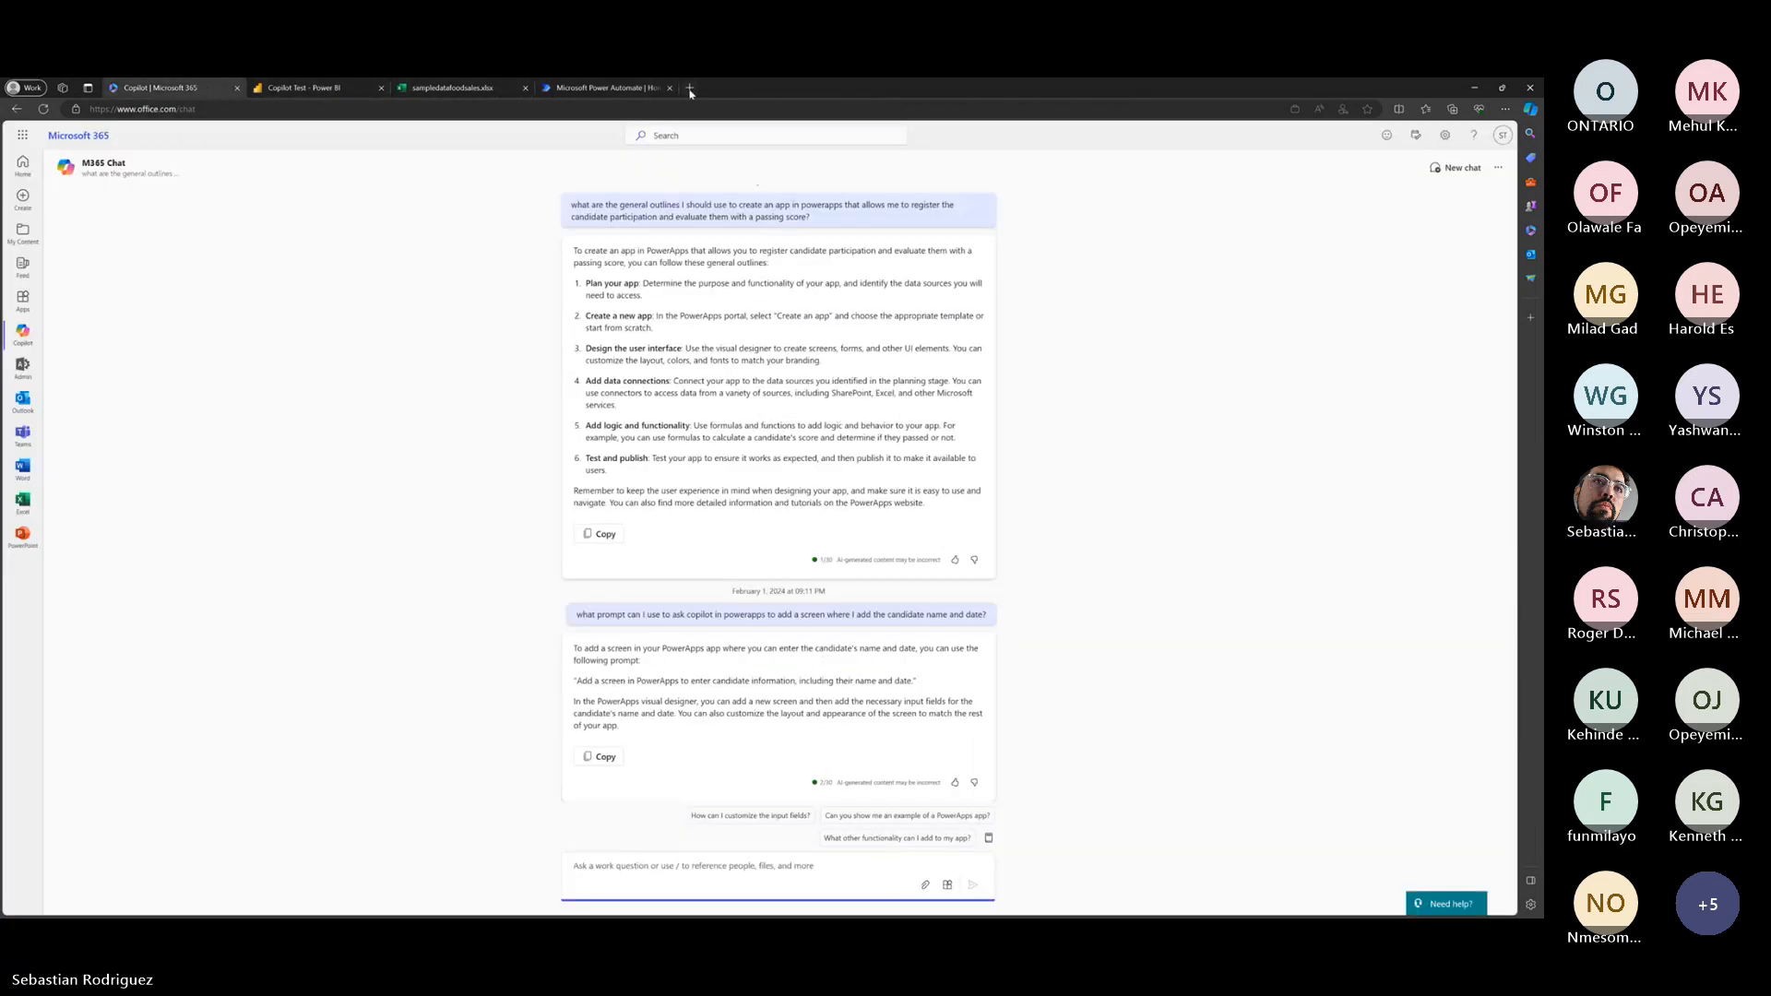
pyautogui.click(604, 87)
pyautogui.click(157, 88)
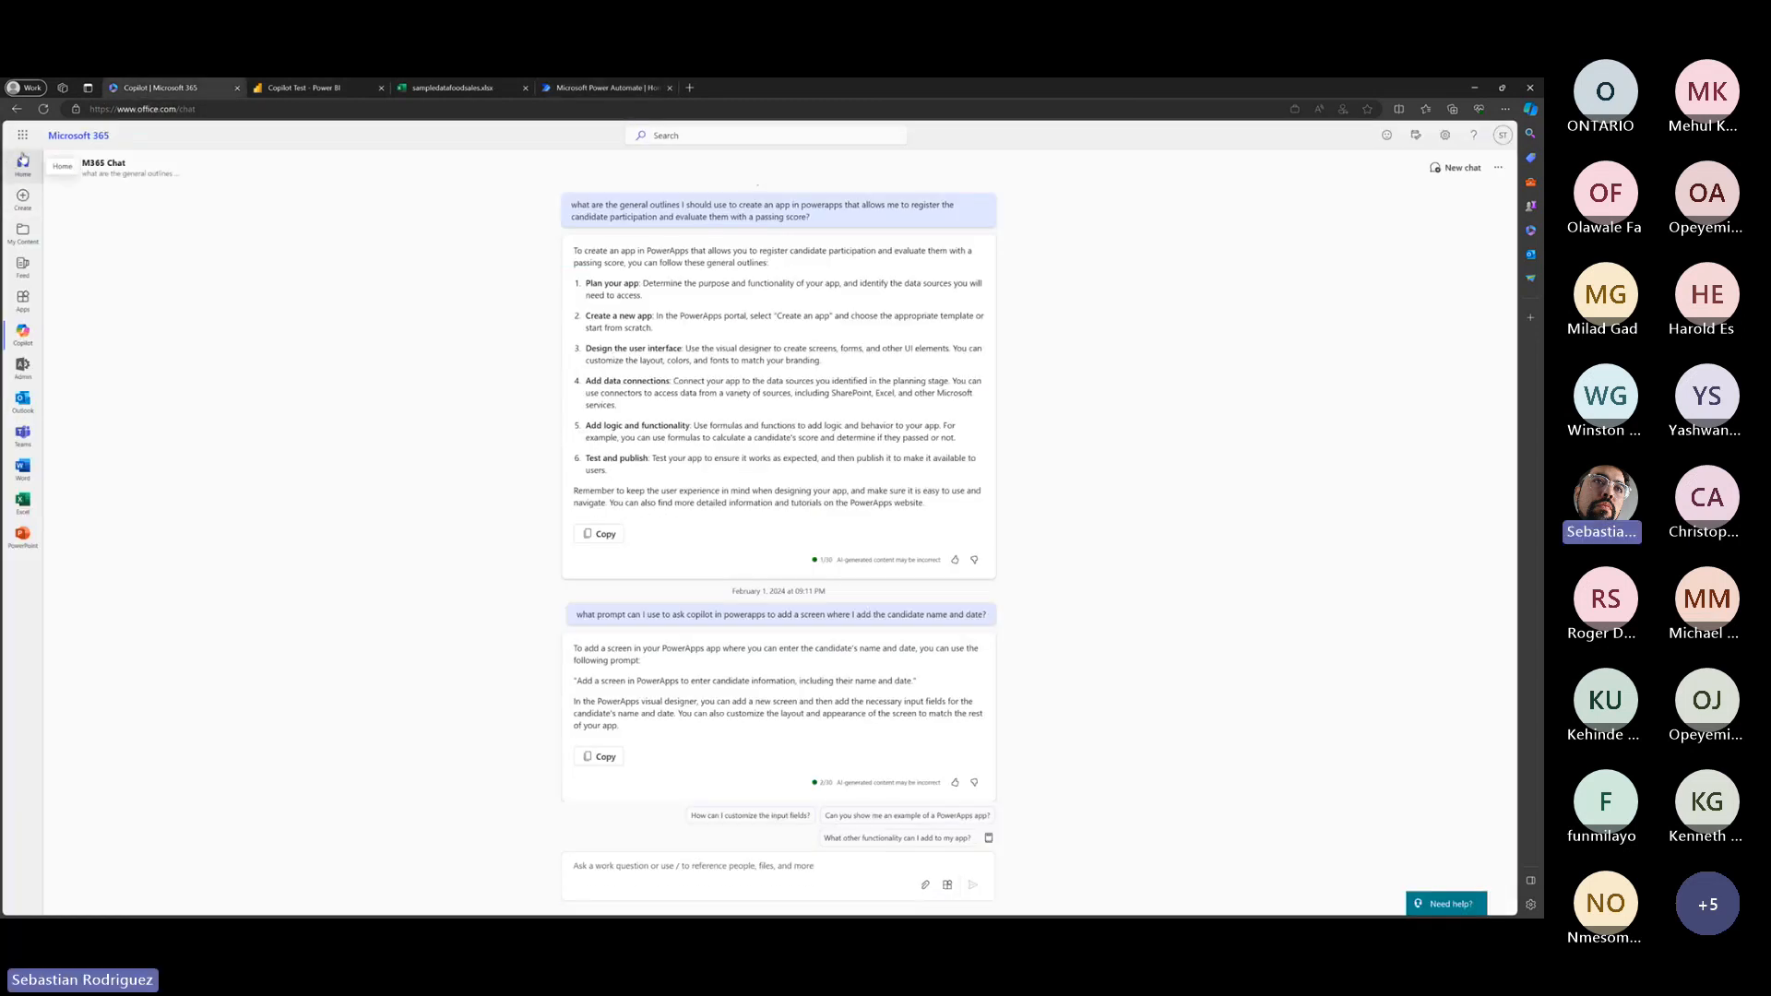
# Go to the Microsoft 365 home page and open the sampledatafoodsales list on the live demo SharePoint site.
pyautogui.click(23, 161)
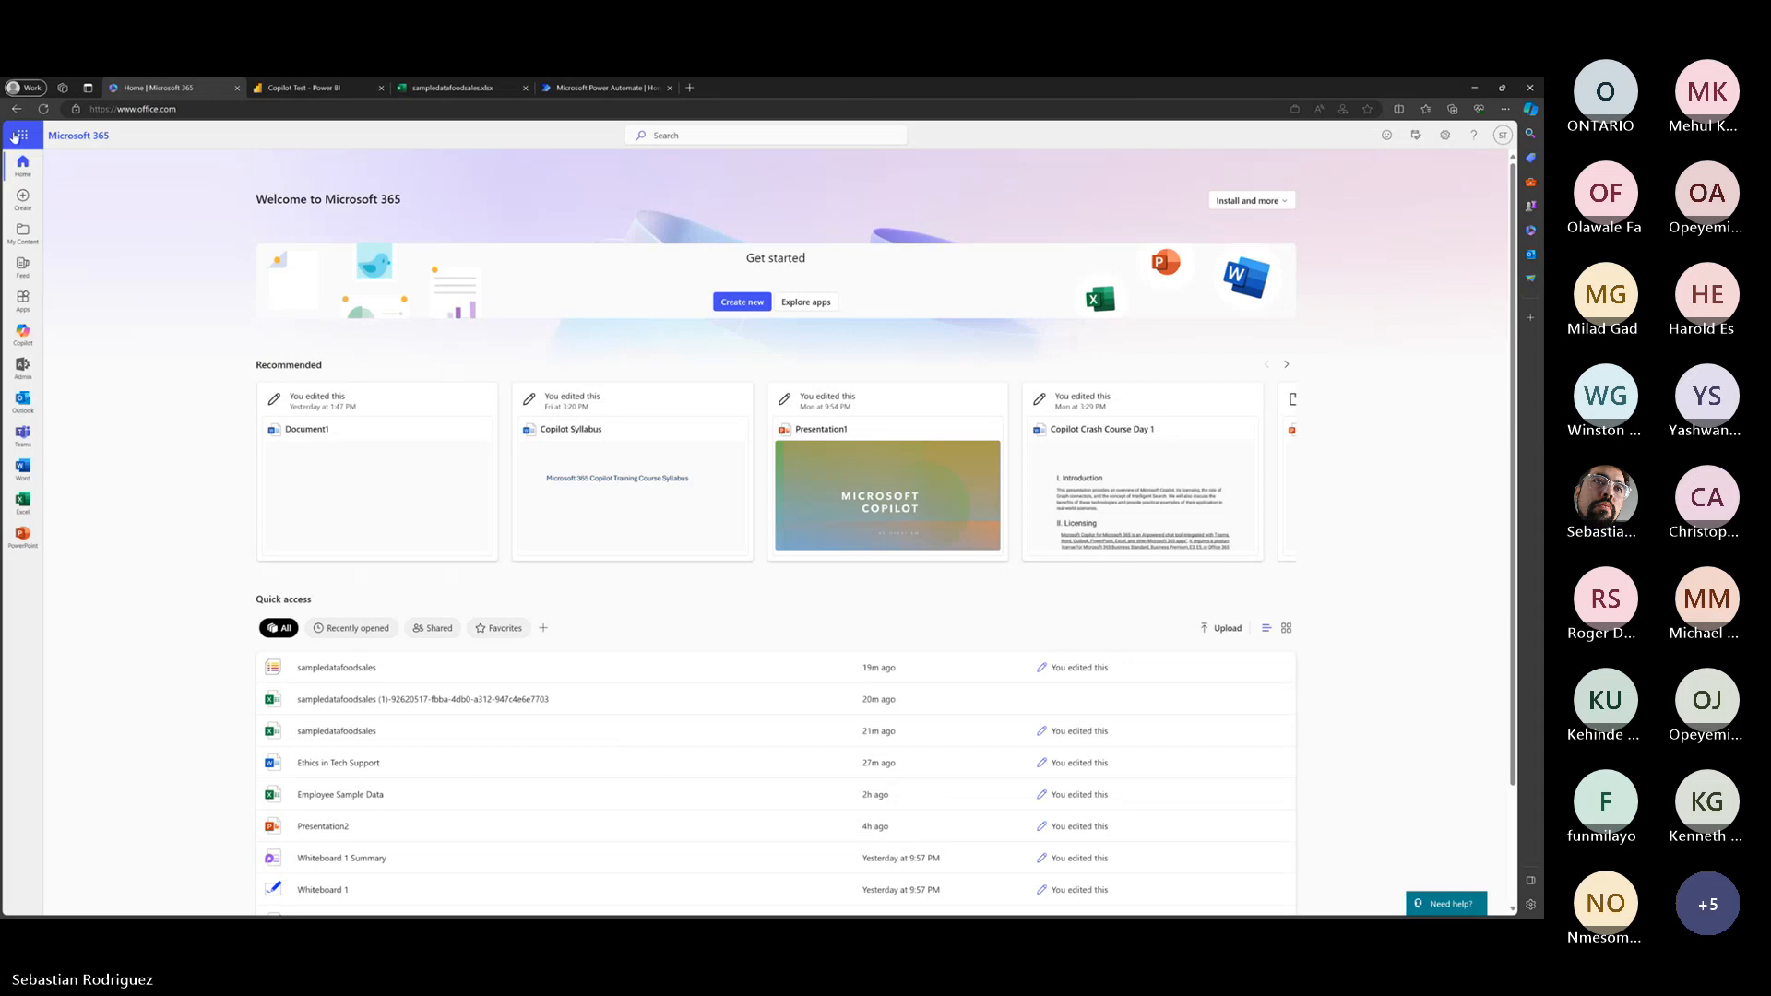
pyautogui.click(16, 136)
pyautogui.click(338, 668)
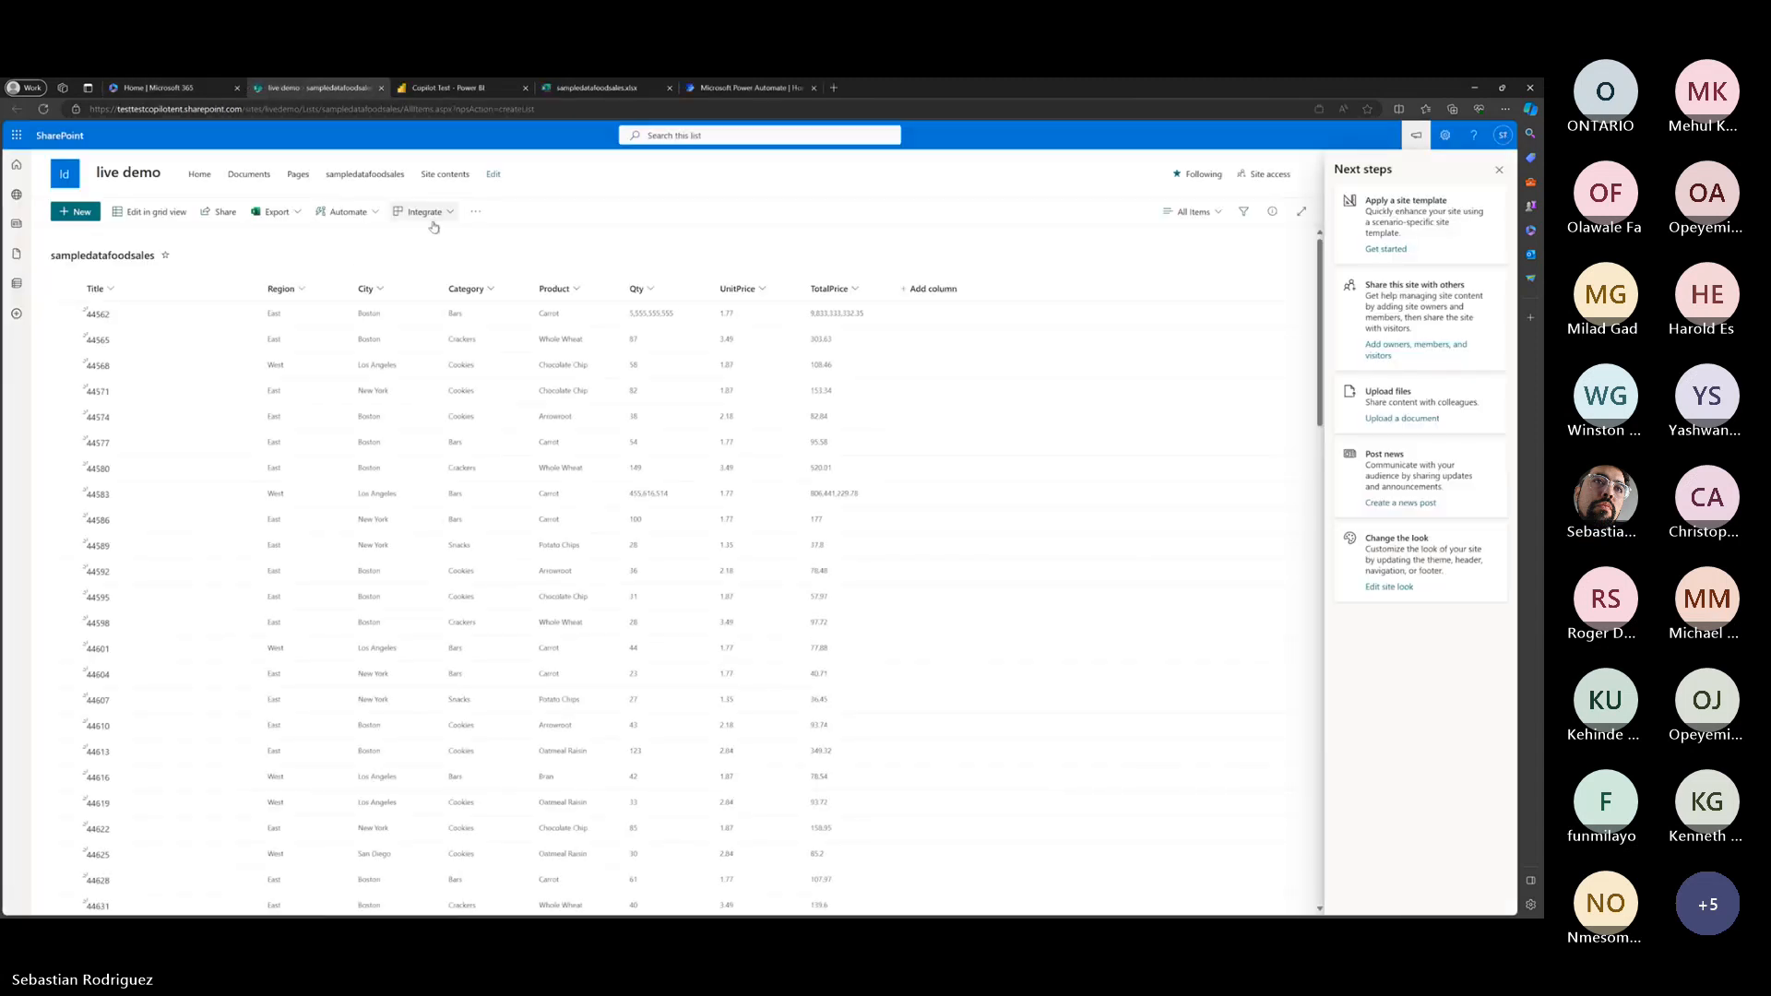
# Dismiss the Next steps pane and create a Power Automate flow from the template "Send a customized email when a new SharePoint list item is added".
pyautogui.click(433, 221)
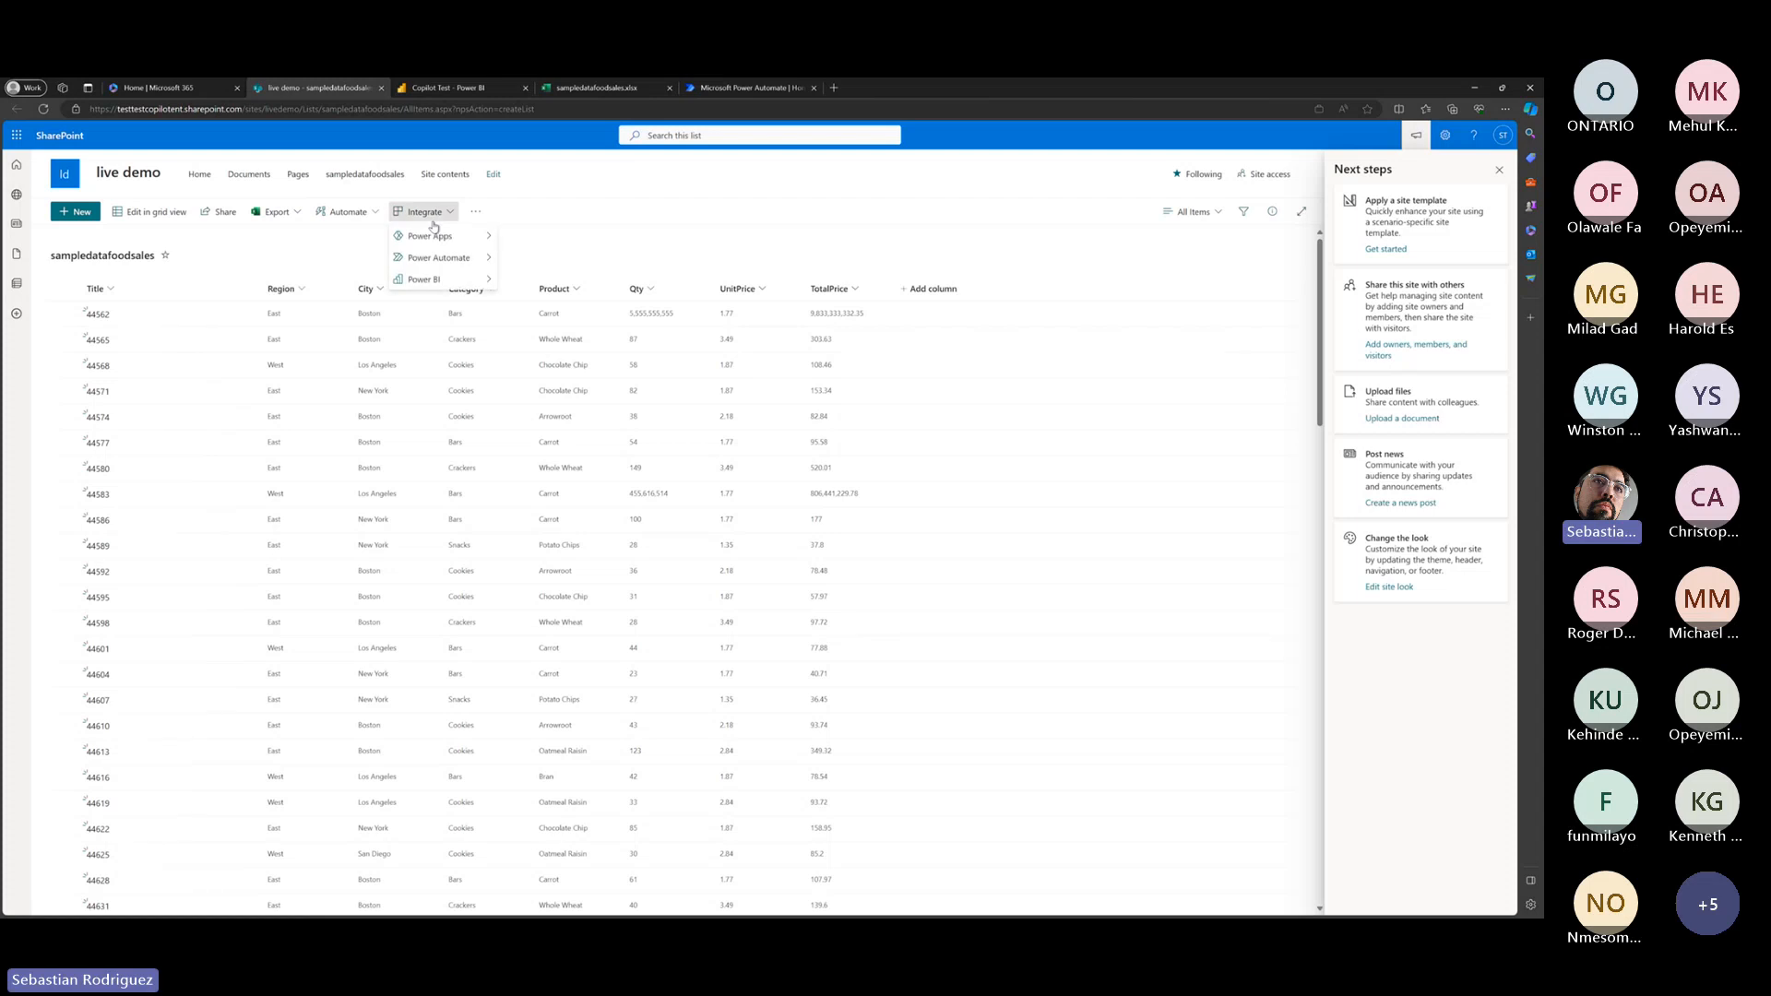
pyautogui.moveTo(456, 258)
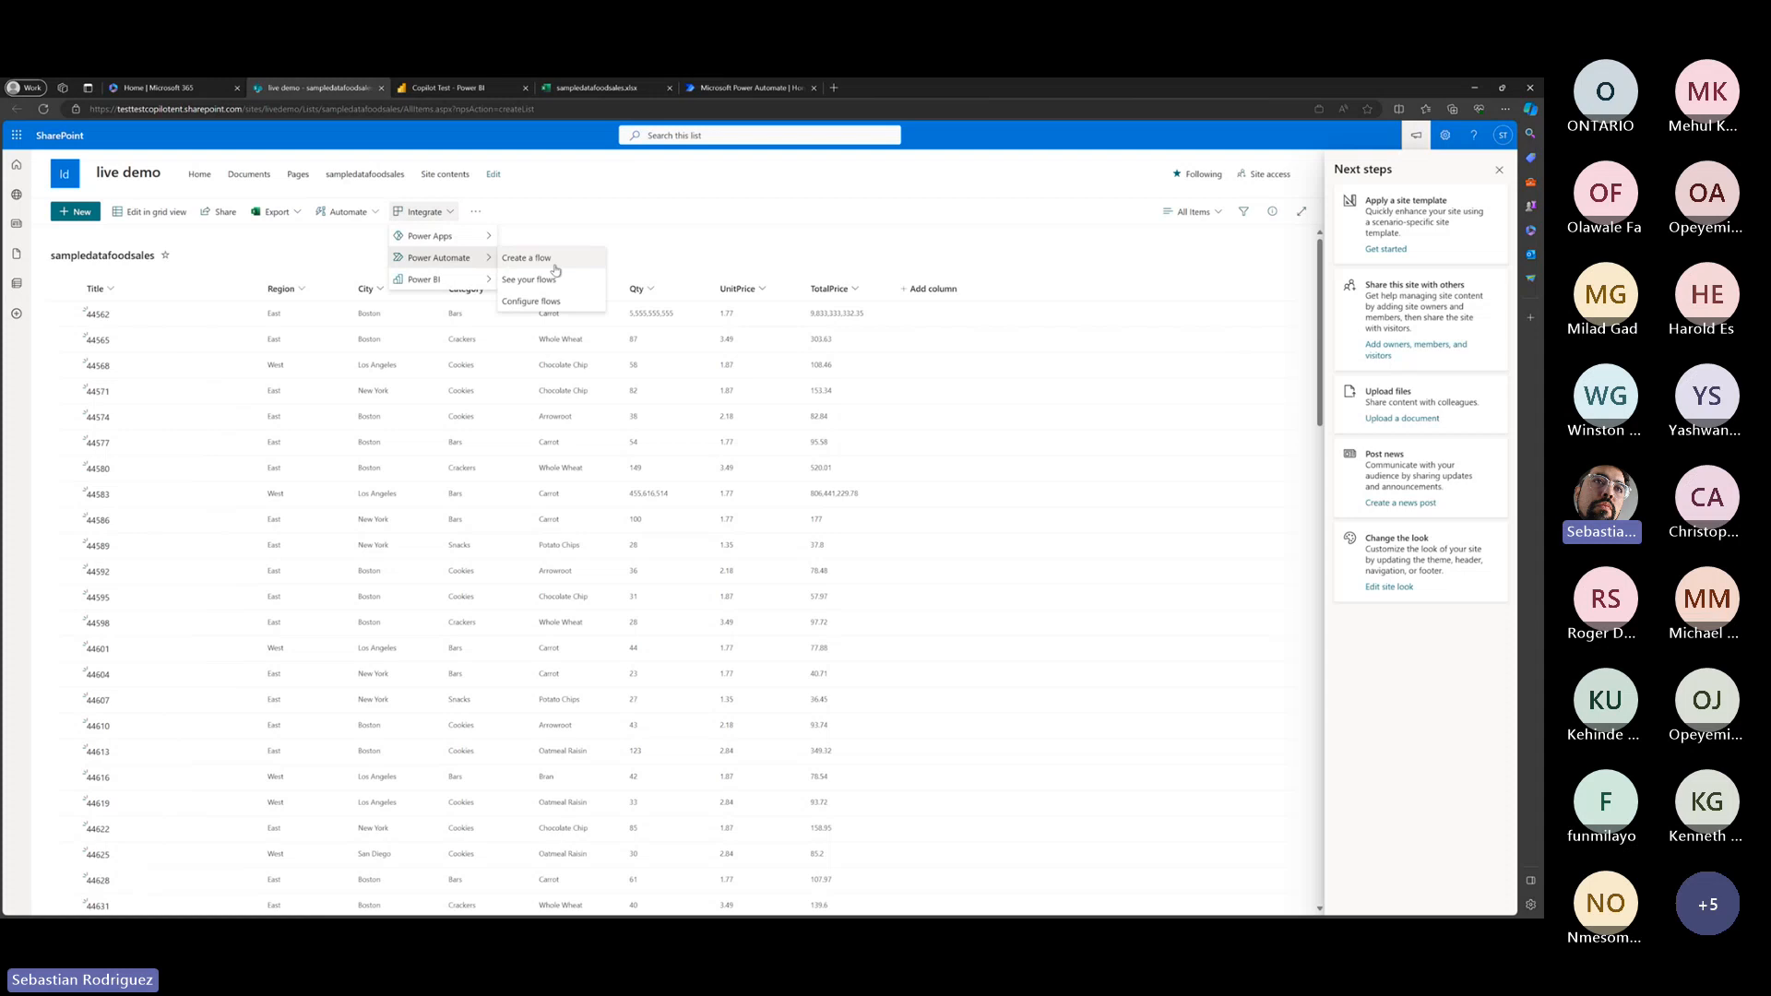
pyautogui.click(545, 262)
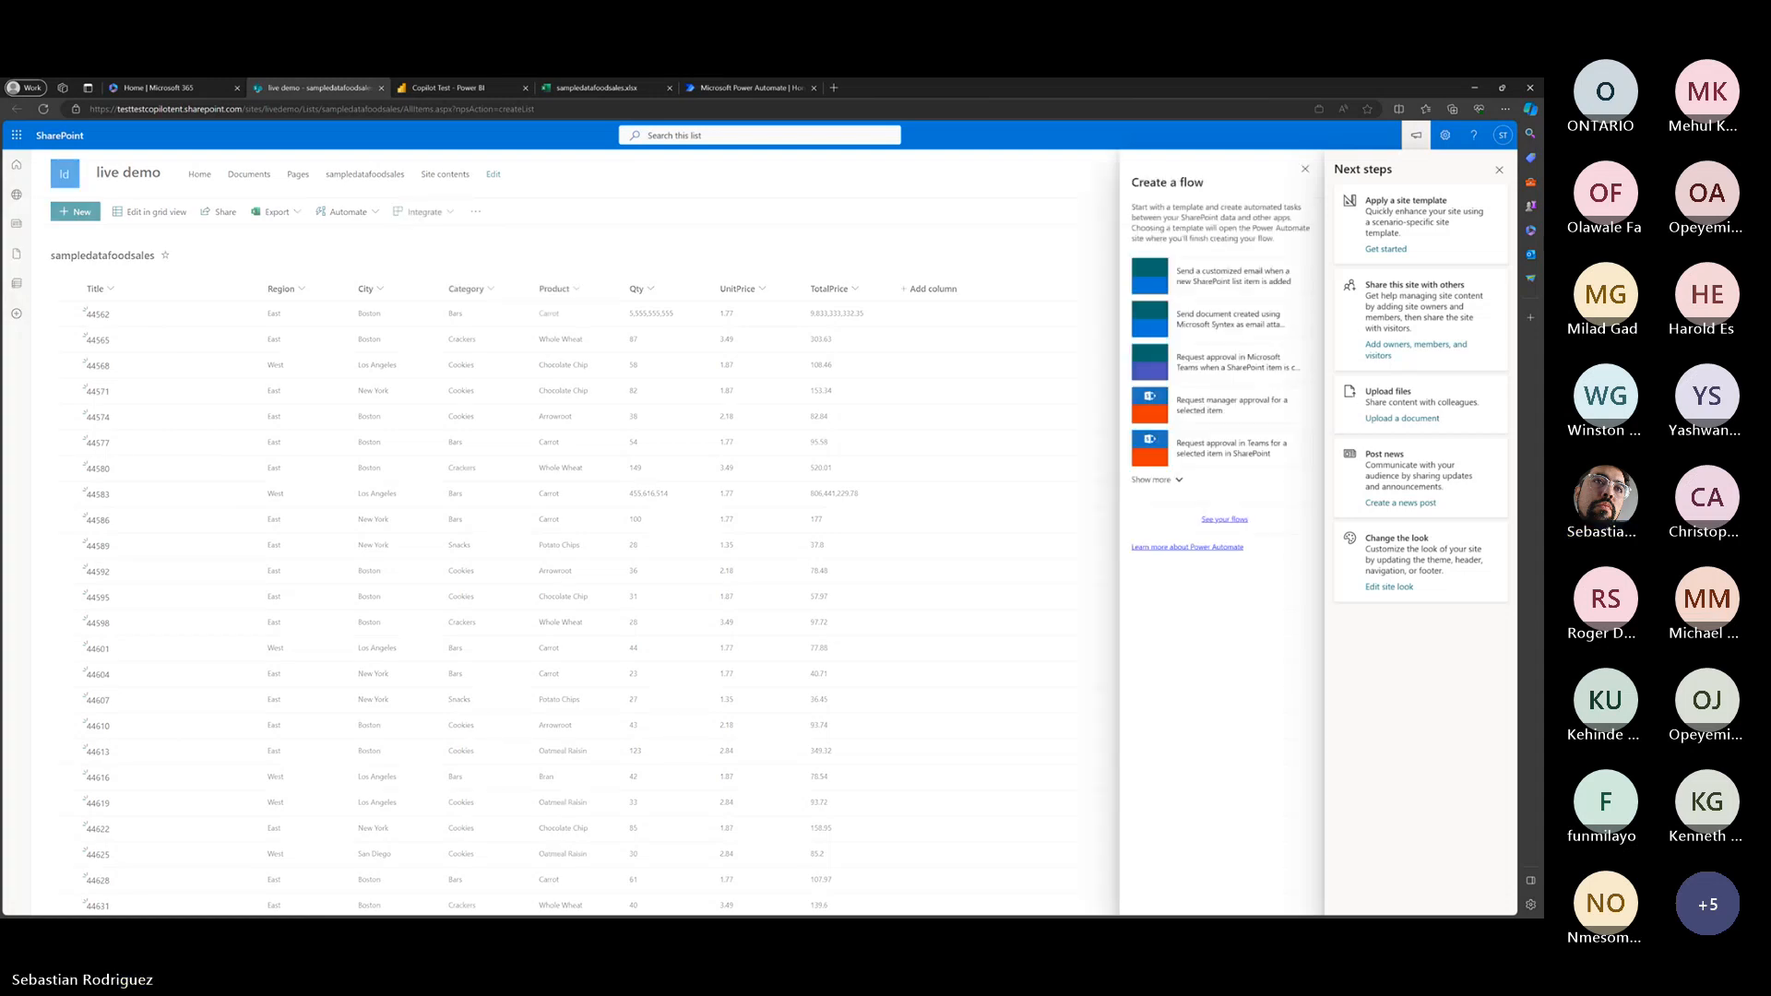
pyautogui.click(1499, 169)
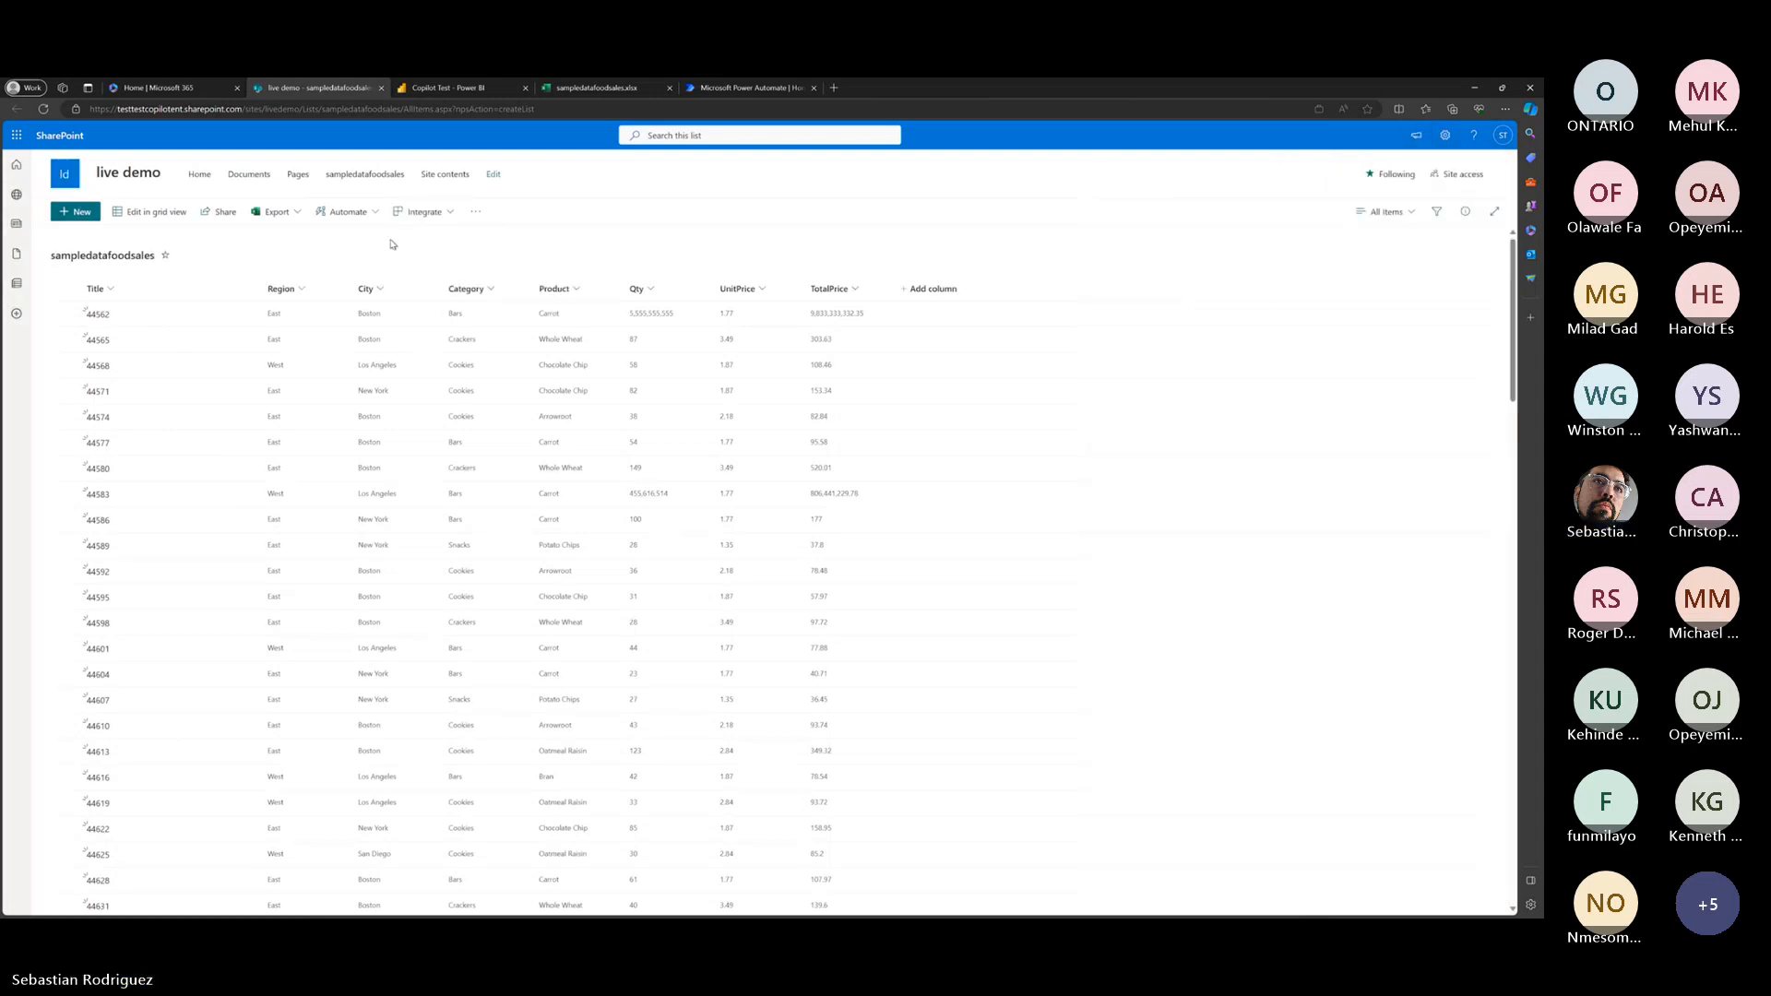
pyautogui.click(434, 212)
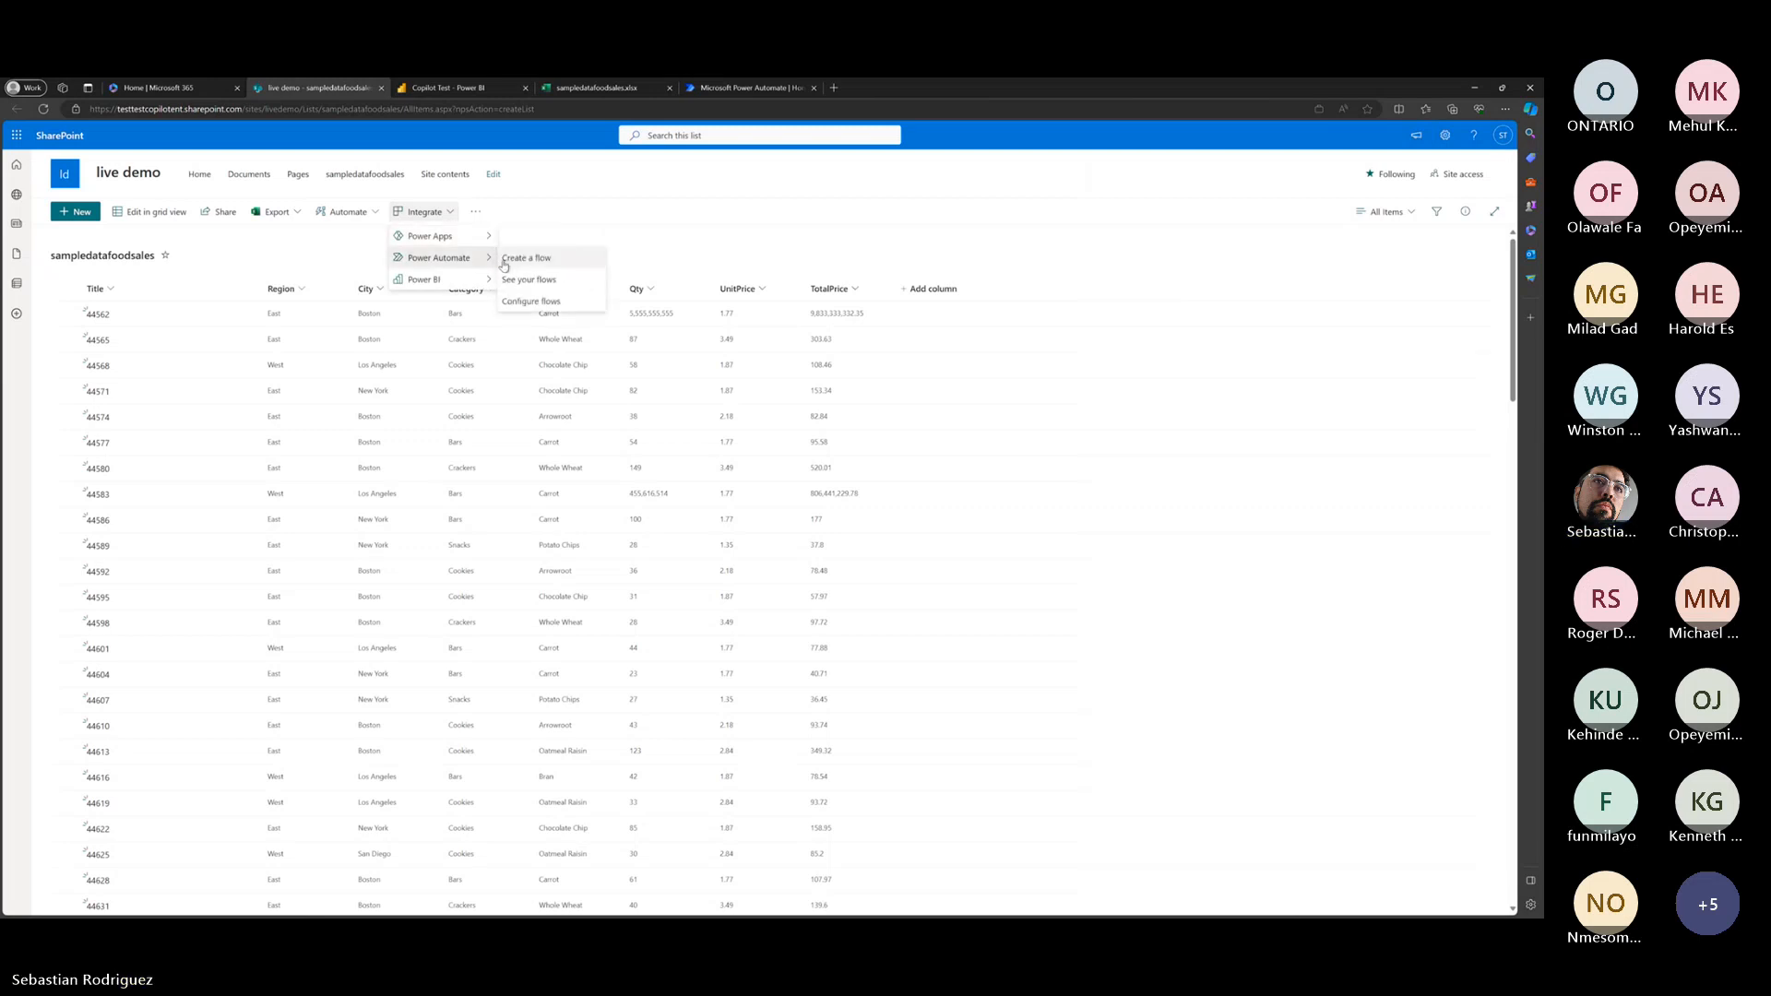
pyautogui.click(504, 260)
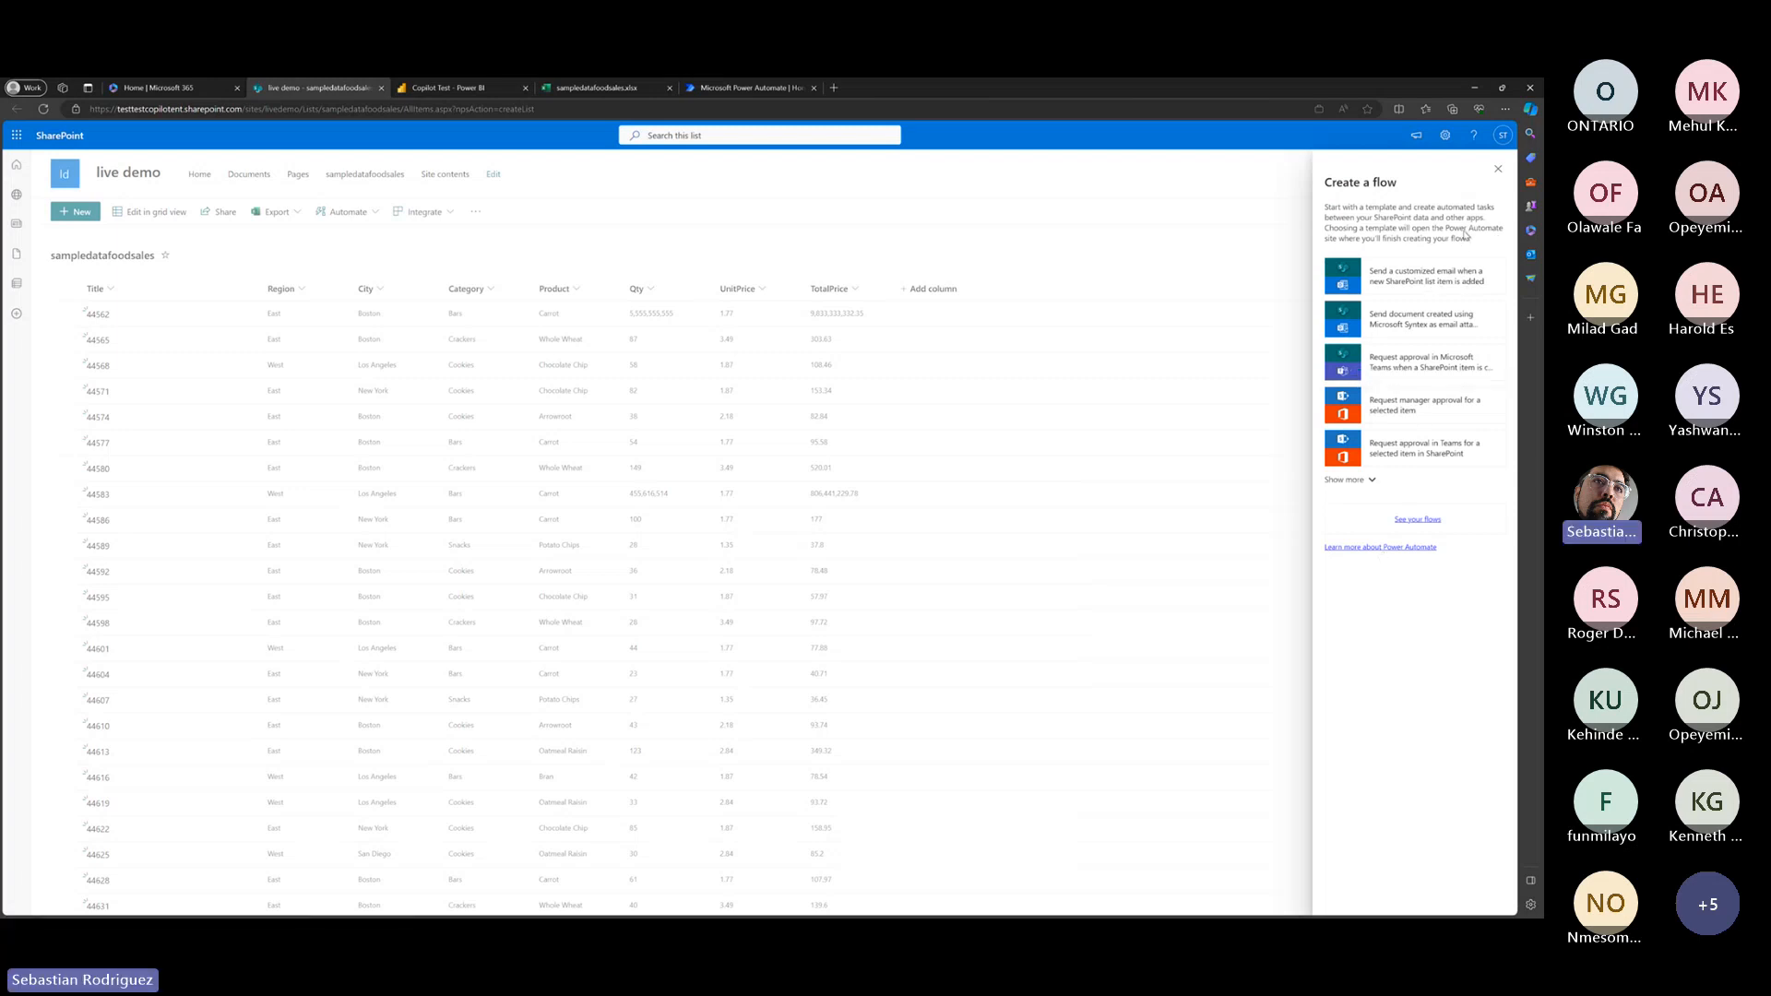
pyautogui.click(1377, 295)
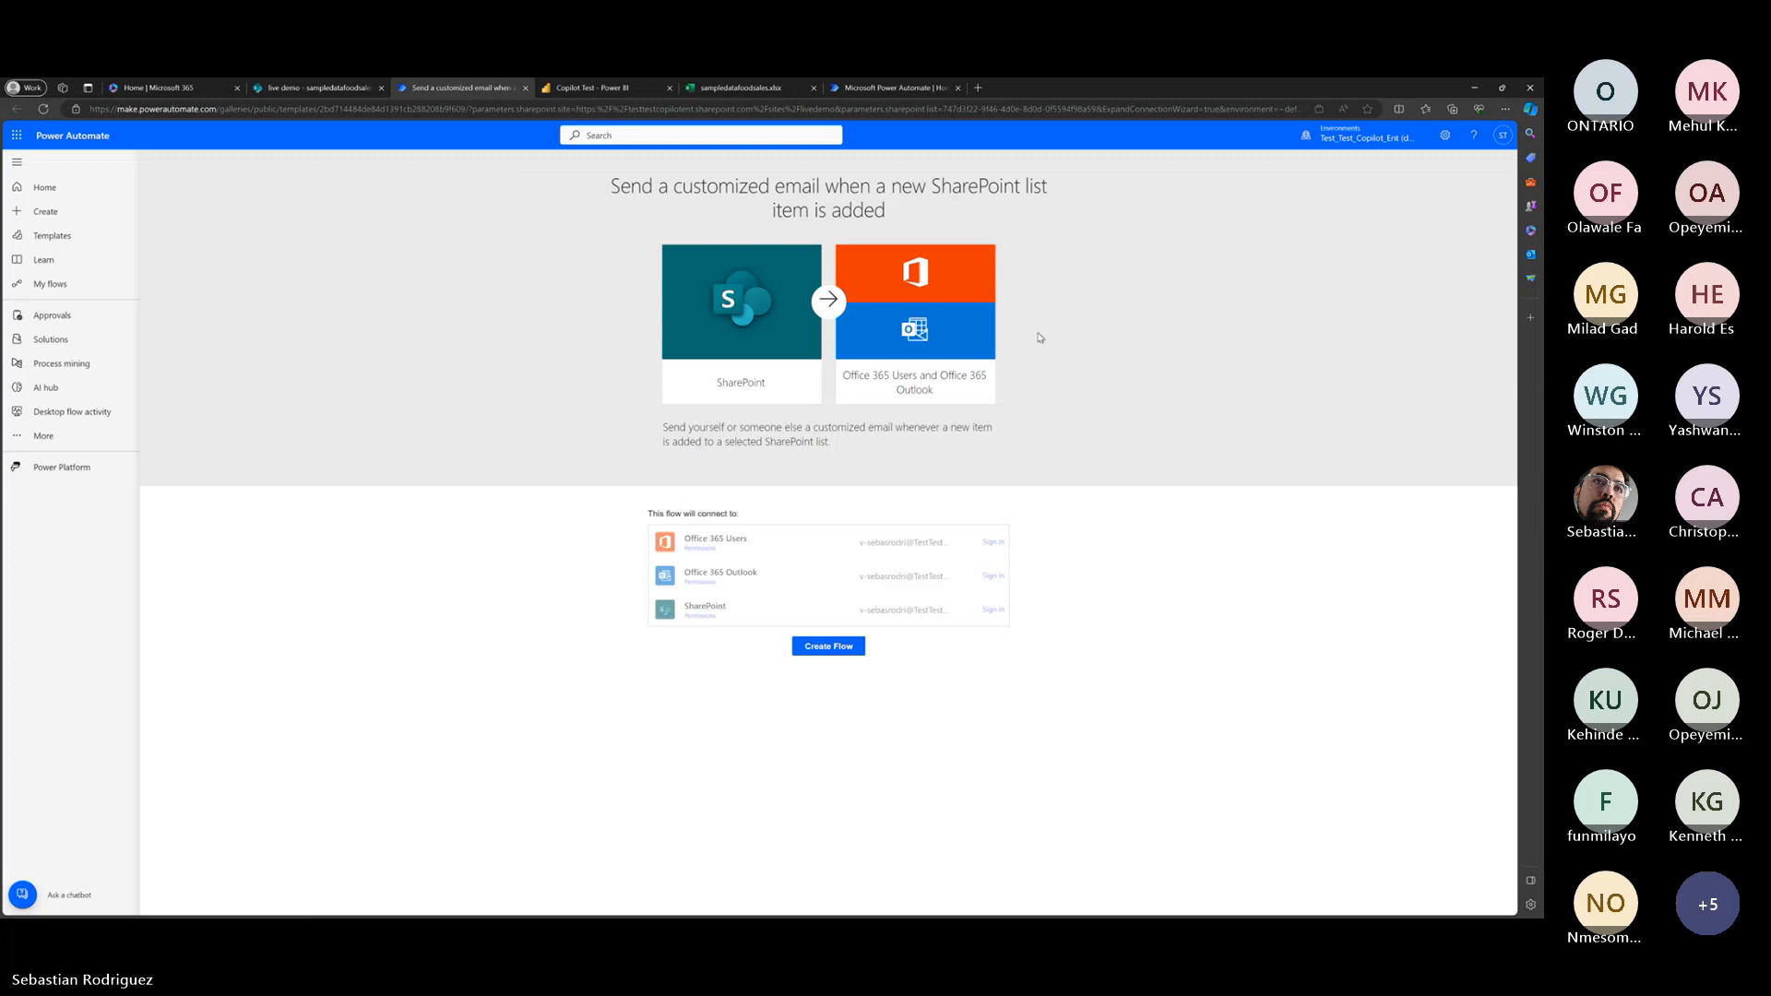
pyautogui.click(828, 648)
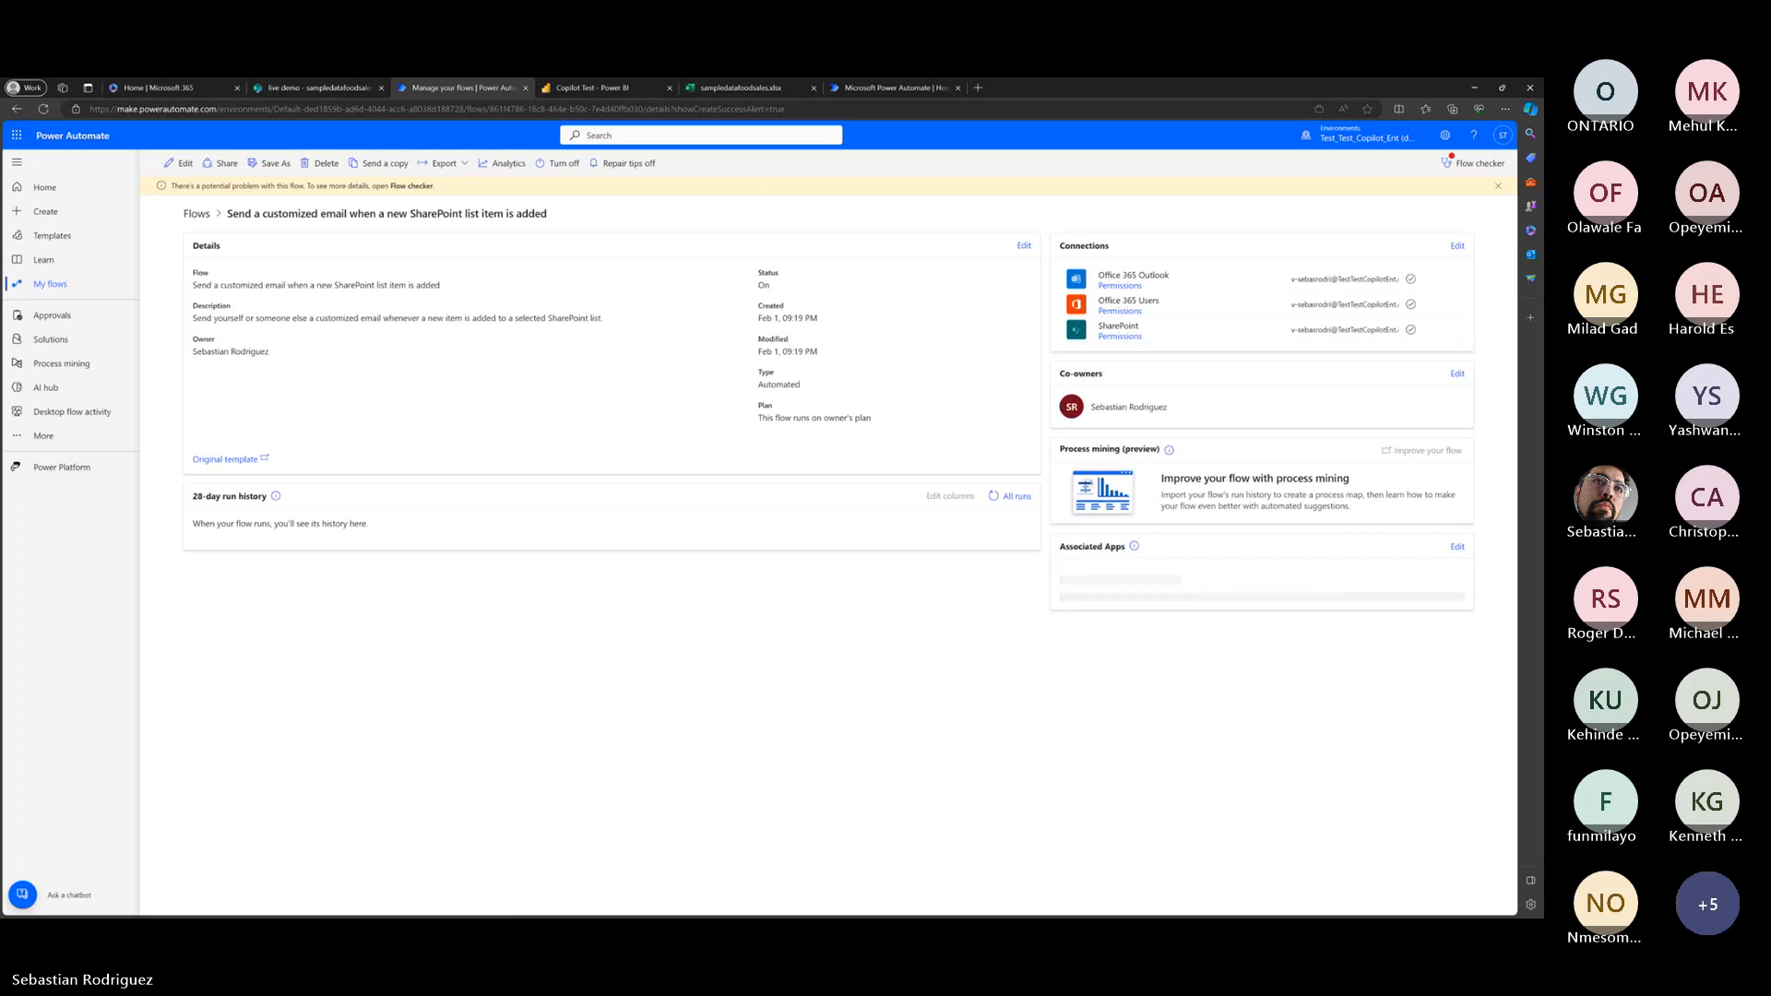
# Open the customized email flow for editing in the Power Automate designer.
pyautogui.click(178, 164)
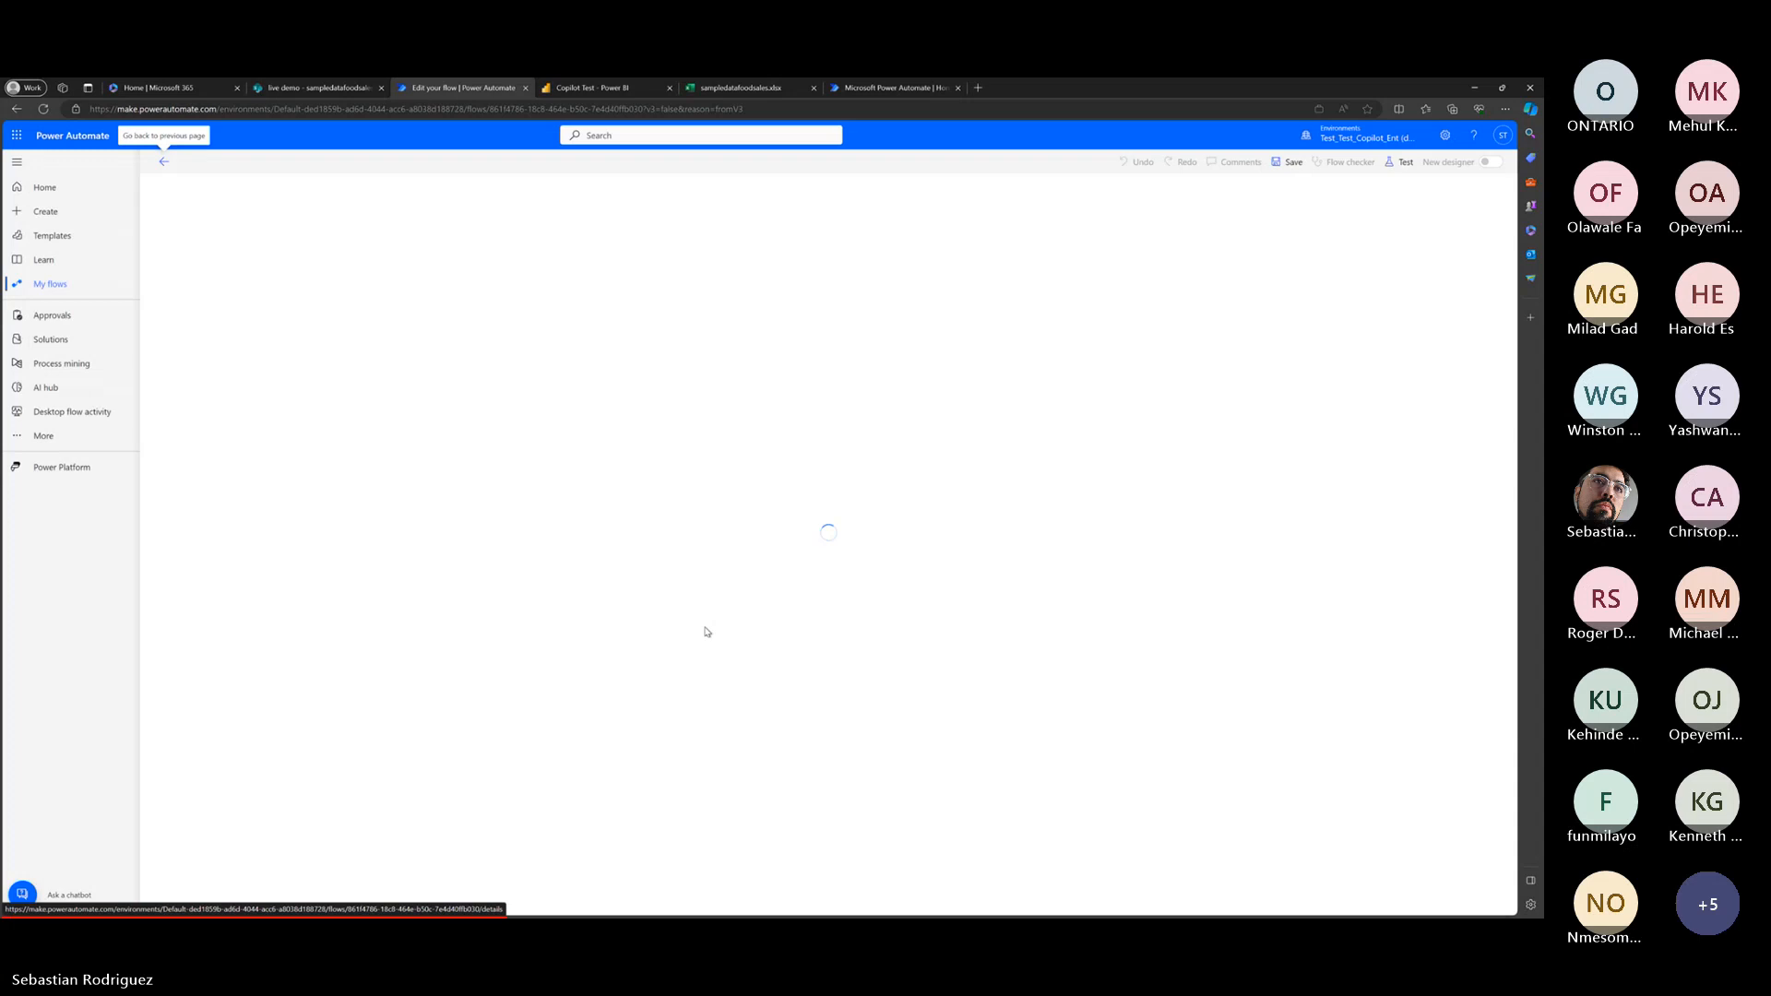
pyautogui.rightClick(705, 627)
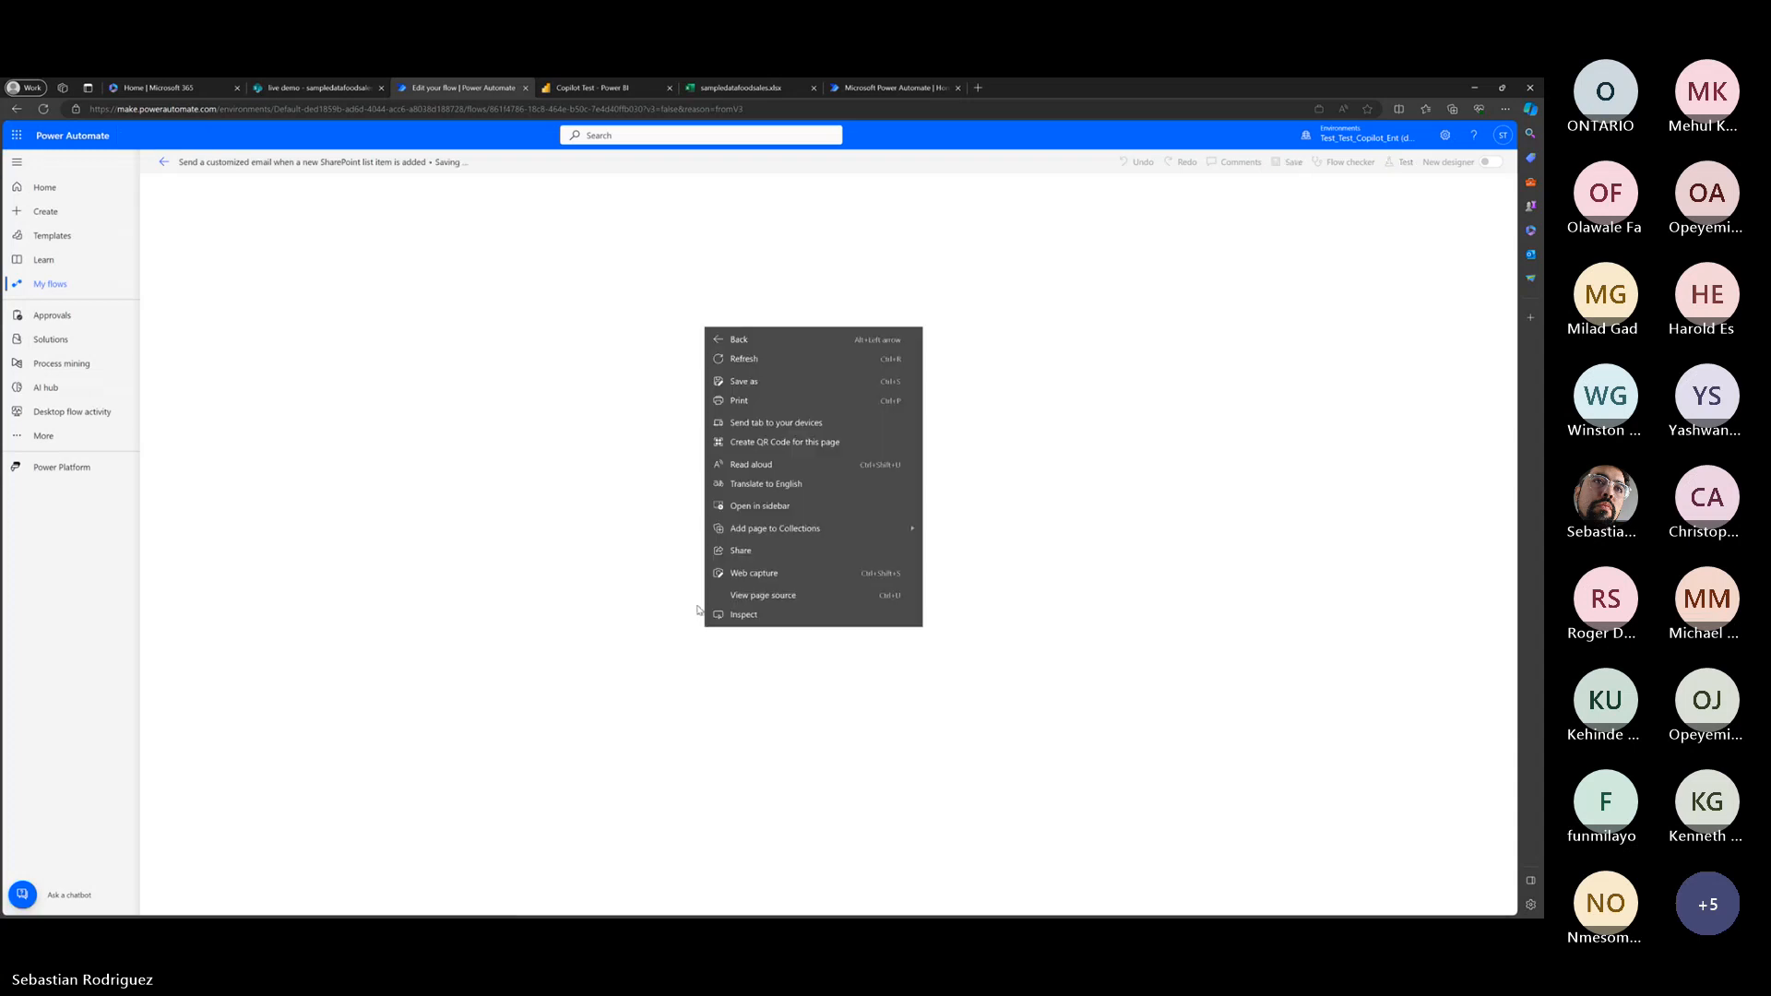
pyautogui.click(655, 591)
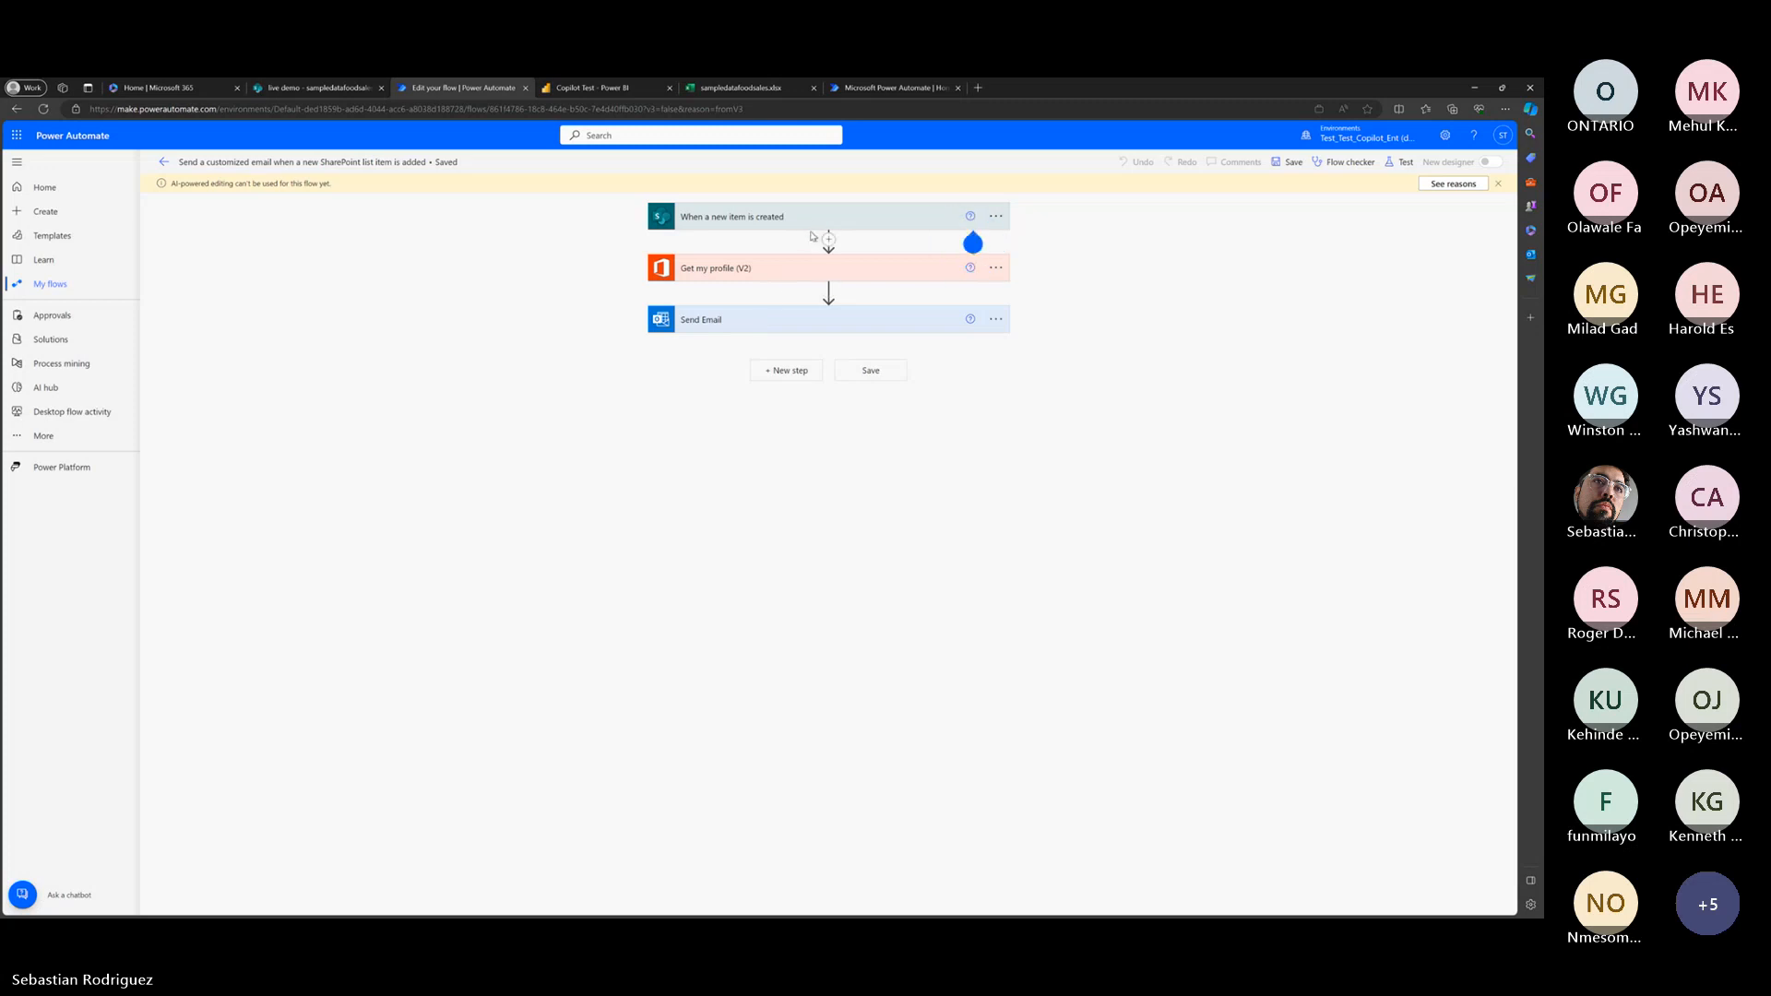
# View the reasons why AI-powered editing is not available for the customized email flow, and dismiss the explanation.
pyautogui.moveTo(432, 162); pyautogui.dragTo(292, 198)
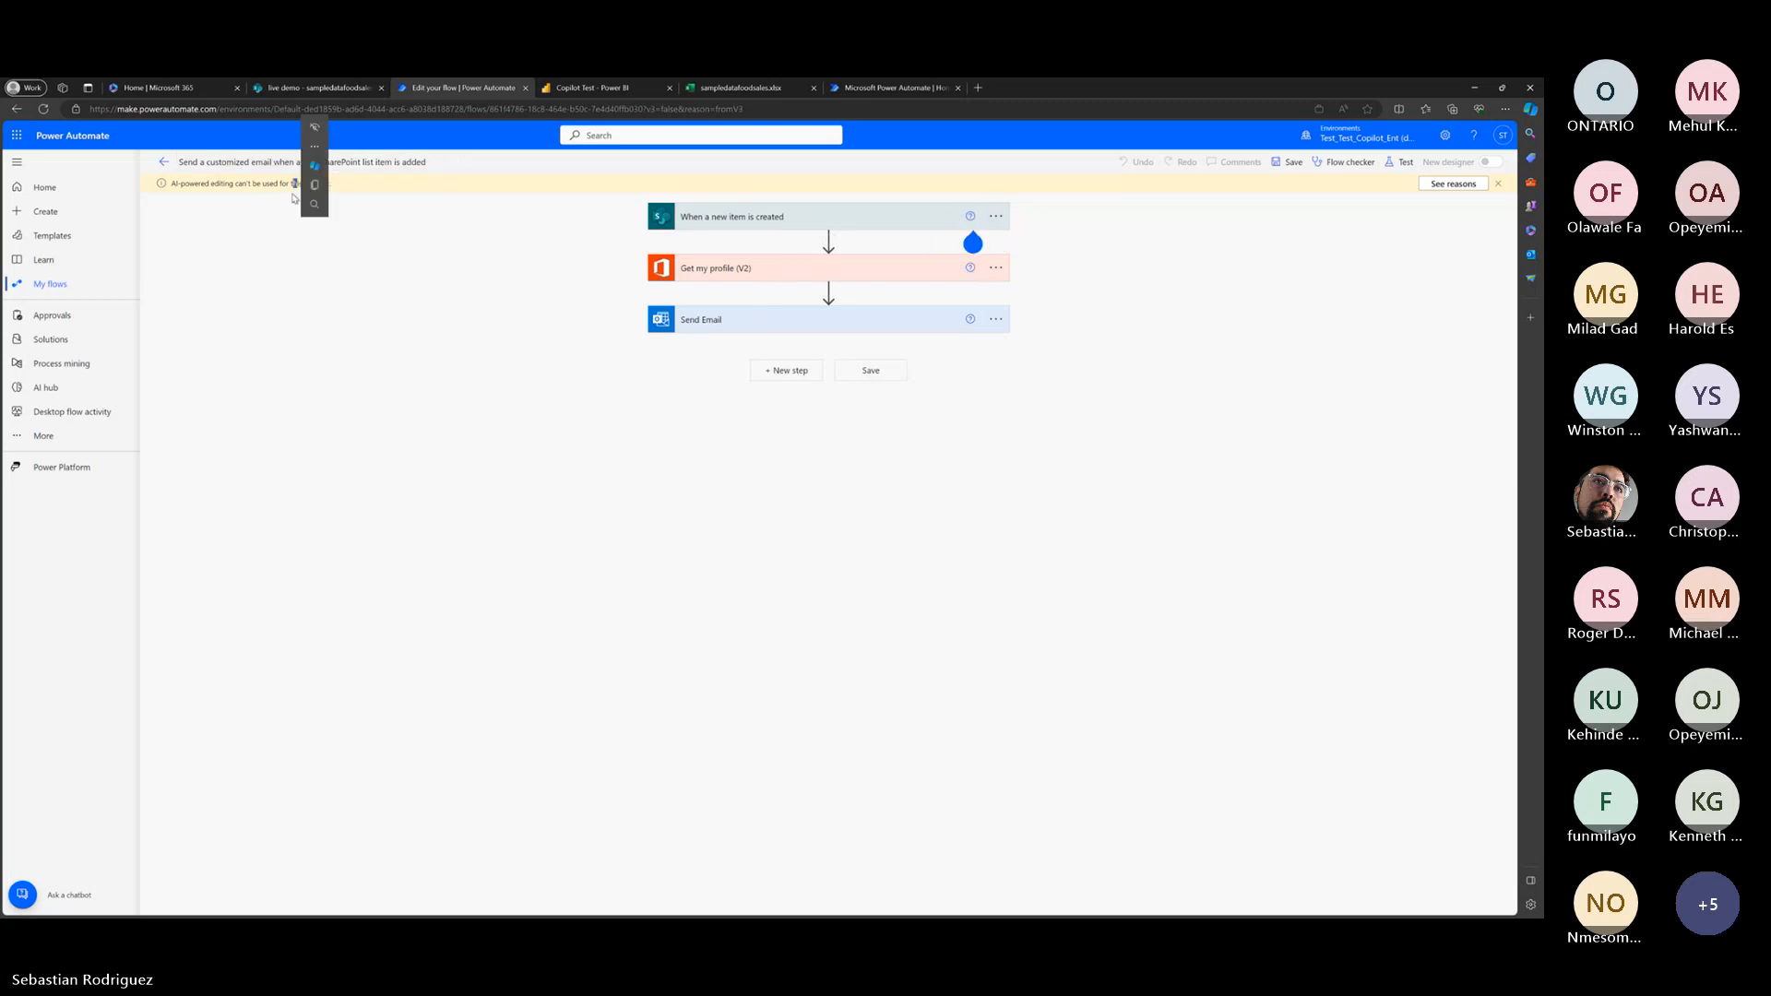
pyautogui.click(1452, 185)
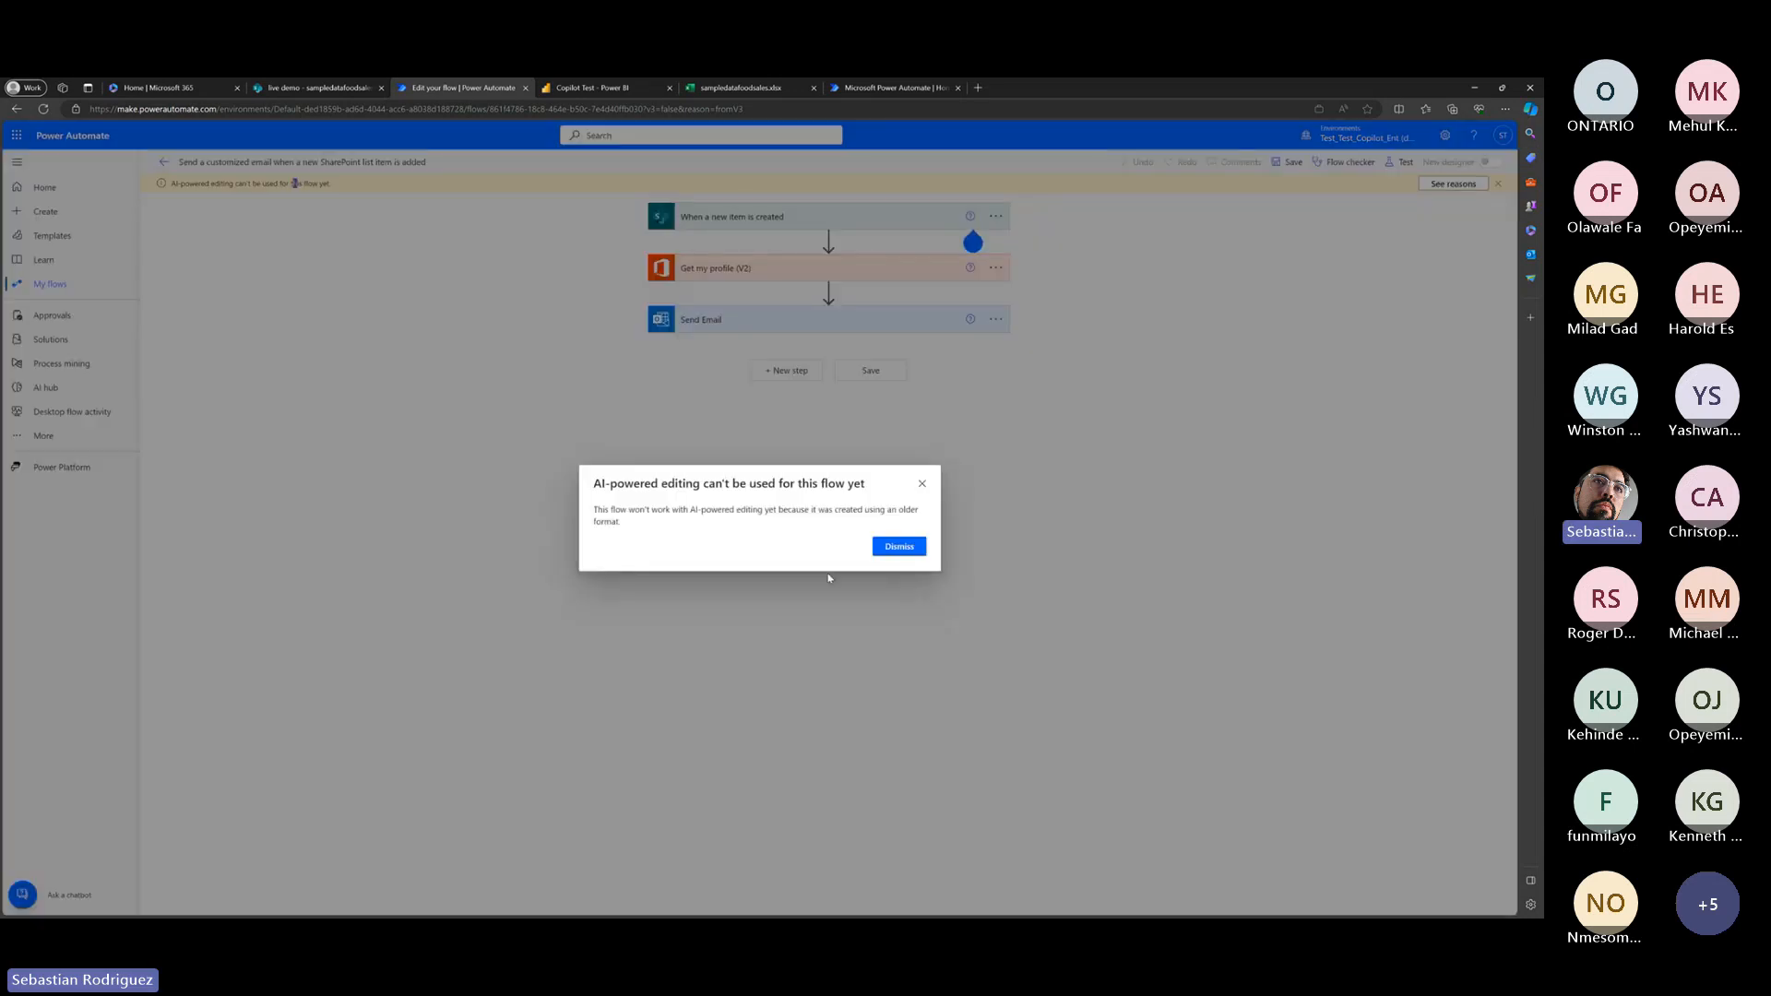
pyautogui.click(894, 548)
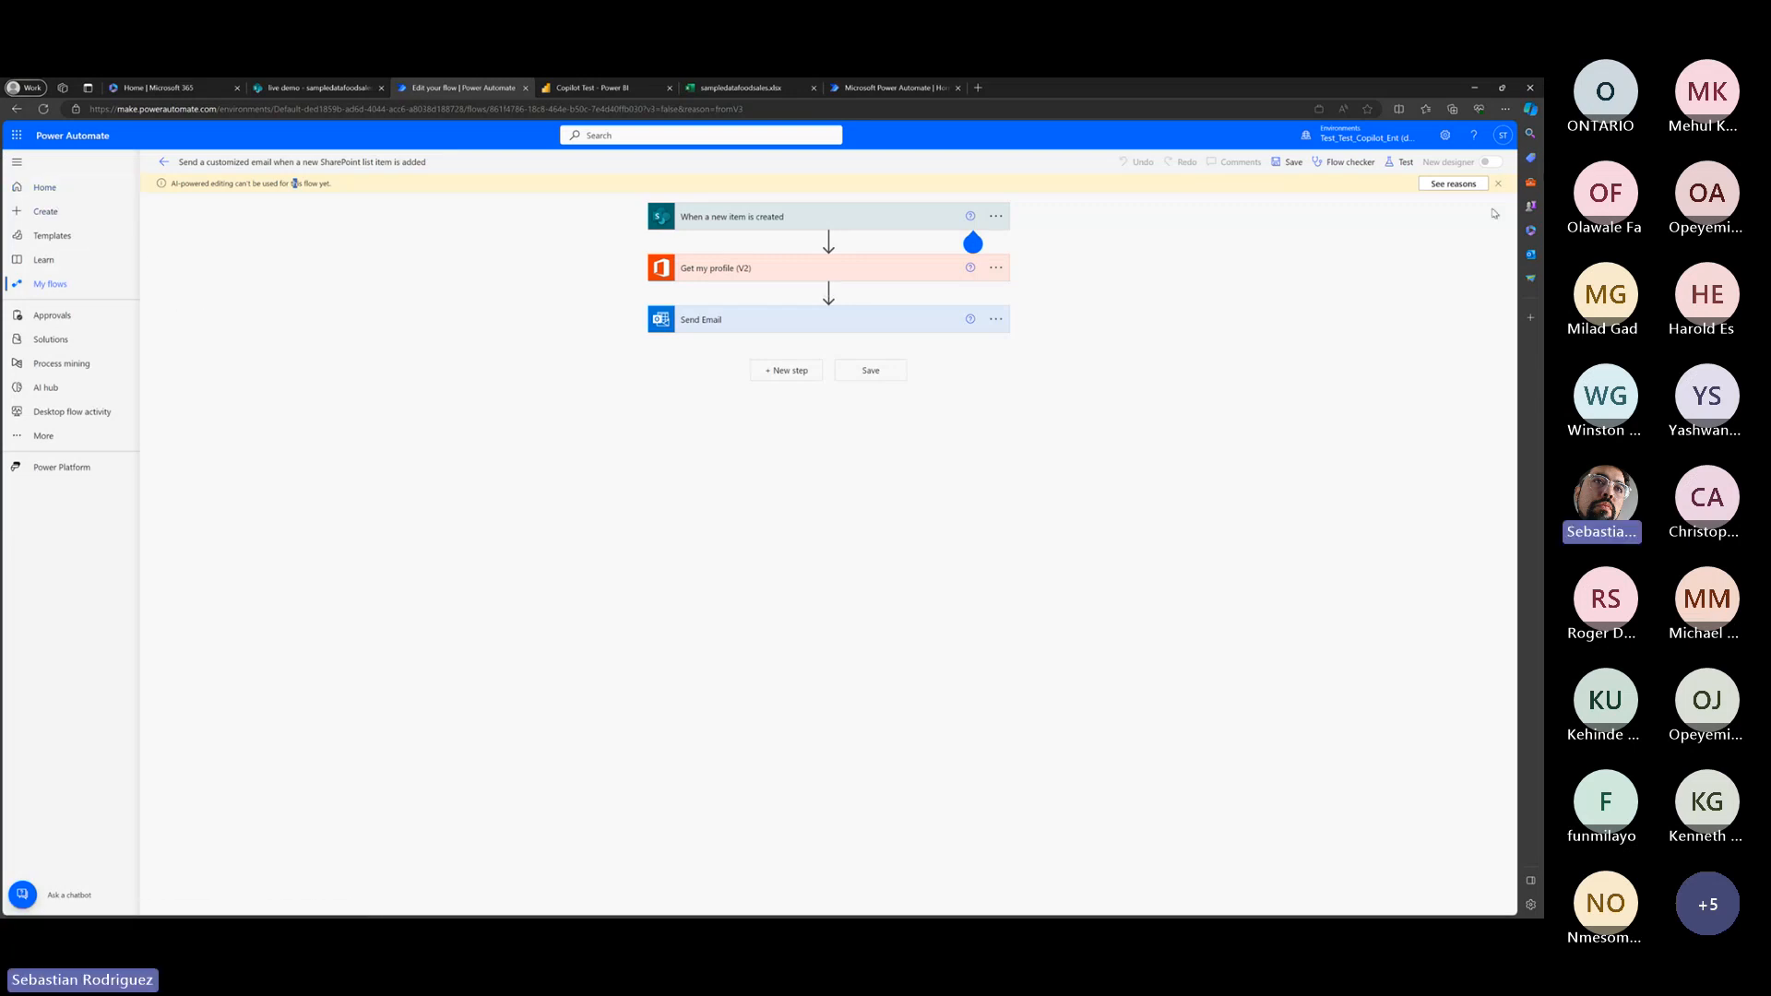
# Create an automated cloud flow named "Copilot live demo" with the SharePoint trigger "When an item is created".
pyautogui.click(64, 213)
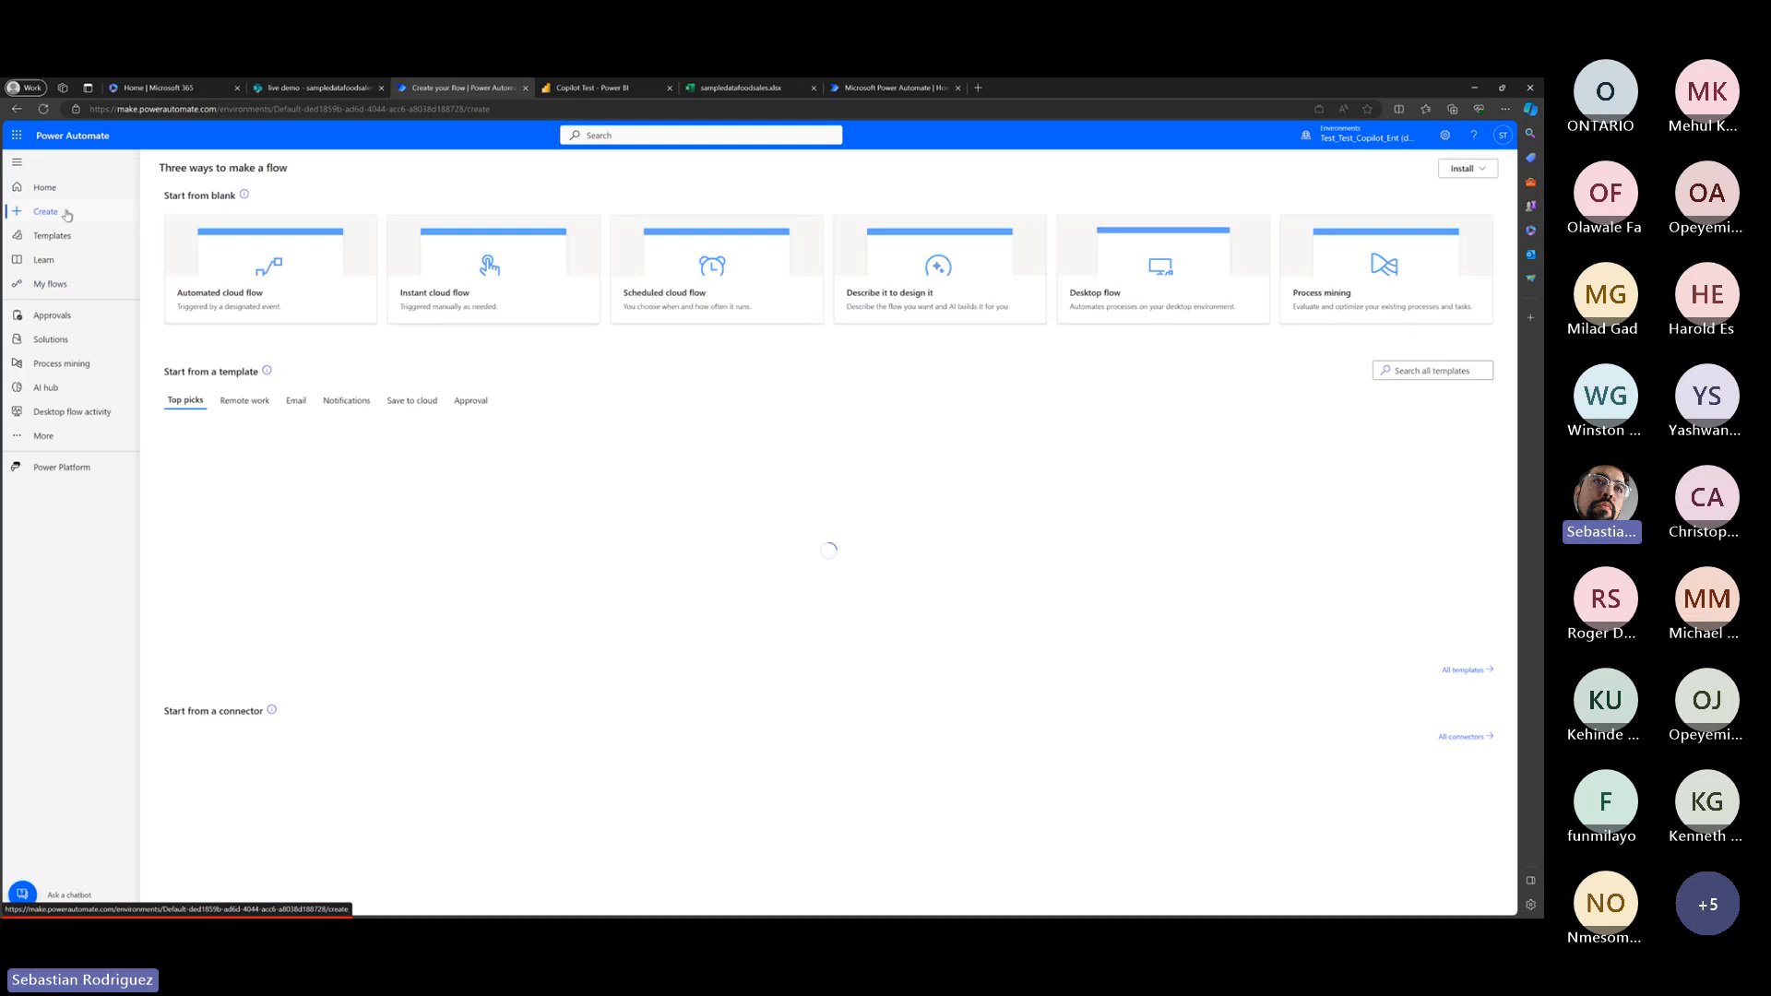
pyautogui.click(255, 256)
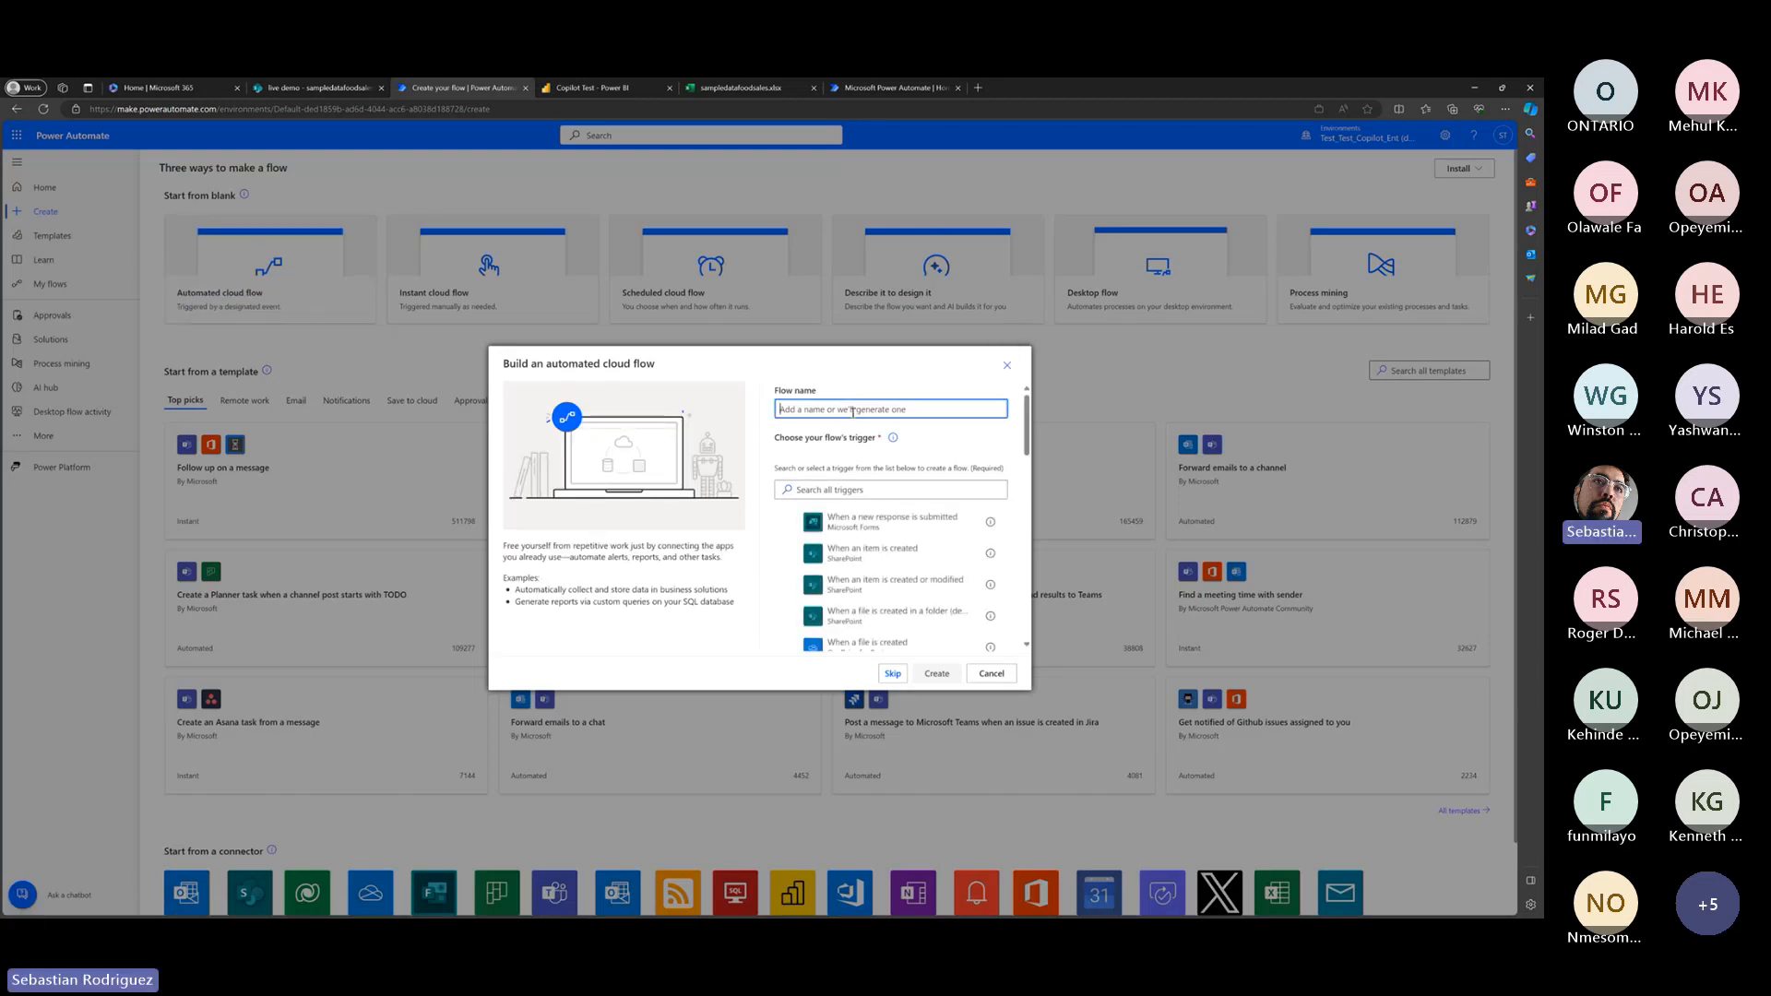
pyautogui.write('Copilot')
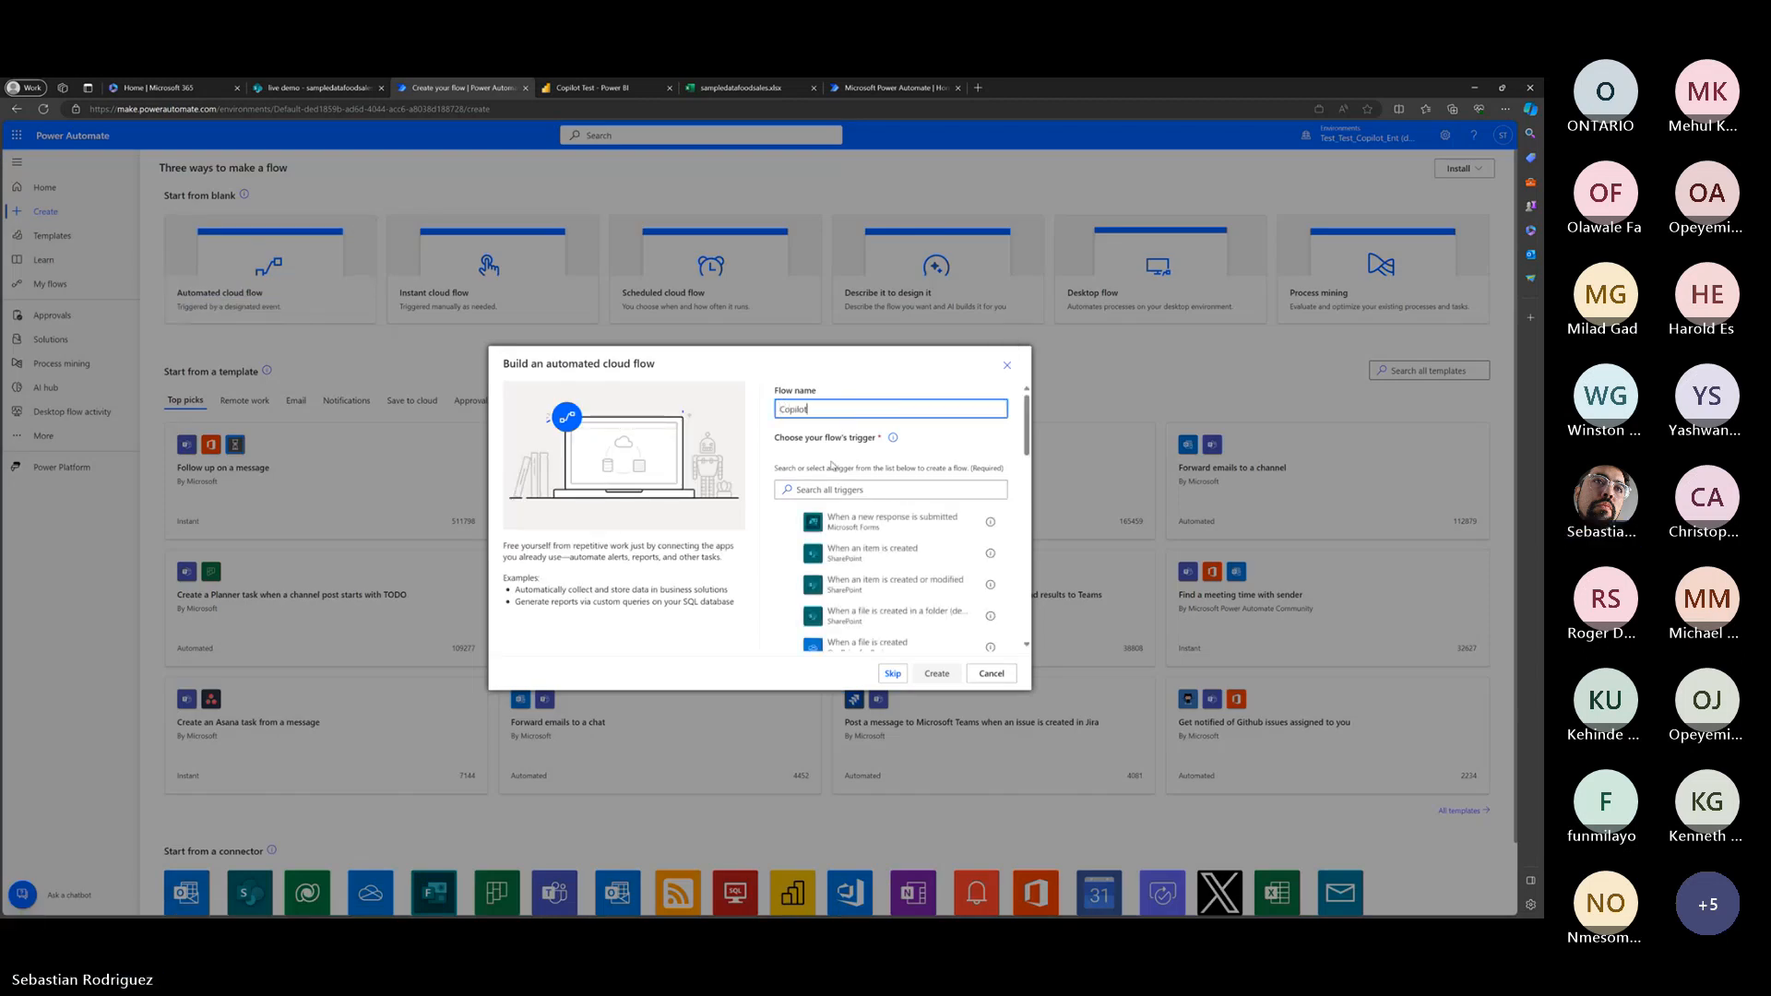
pyautogui.write(' live demo')
pyautogui.click(892, 492)
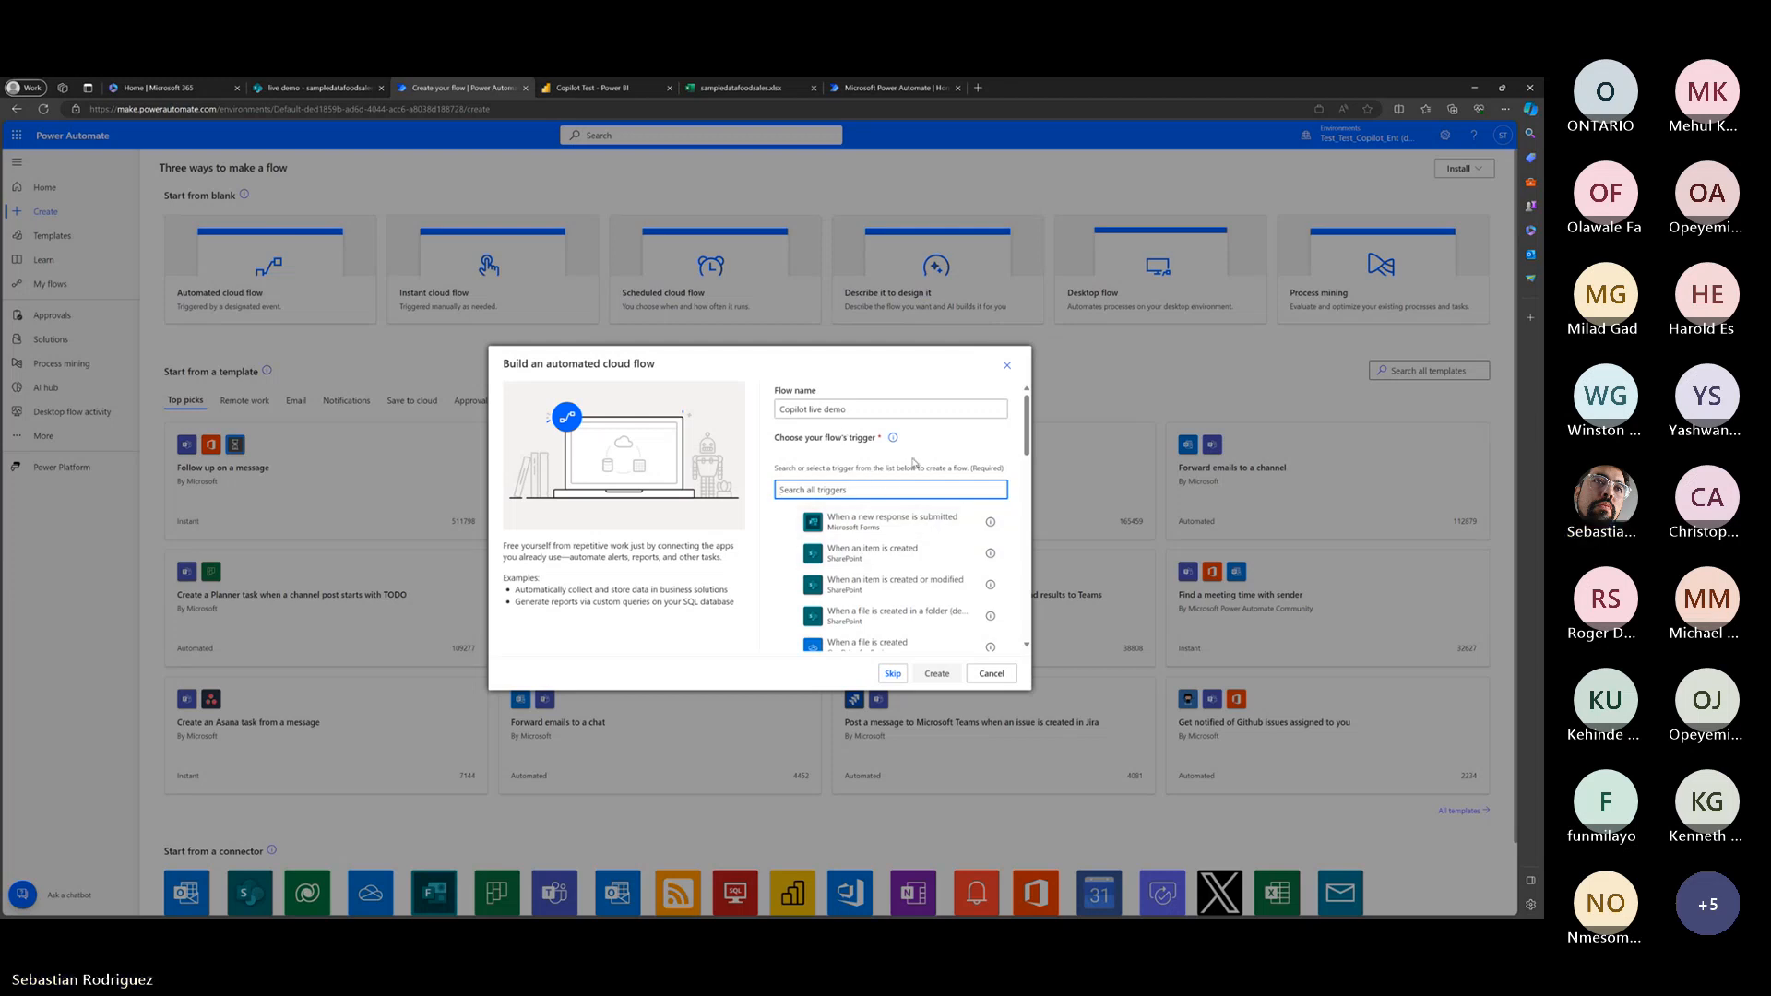
pyautogui.click(902, 557)
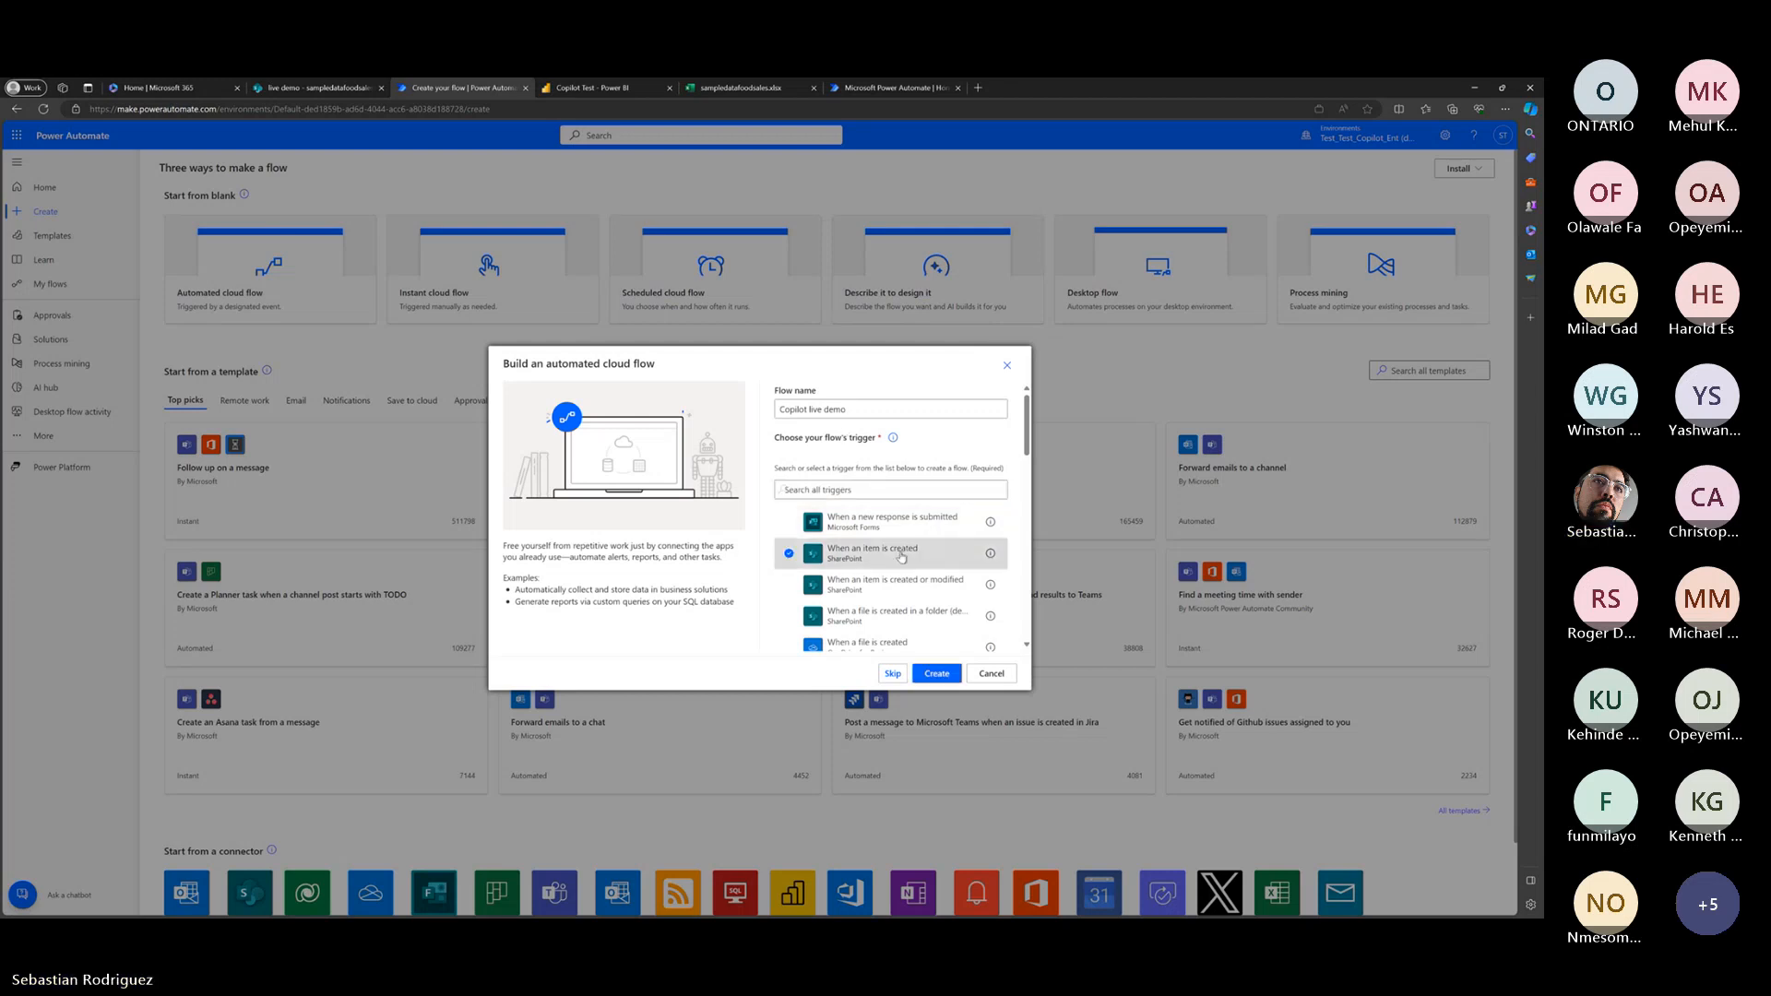
pyautogui.click(931, 672)
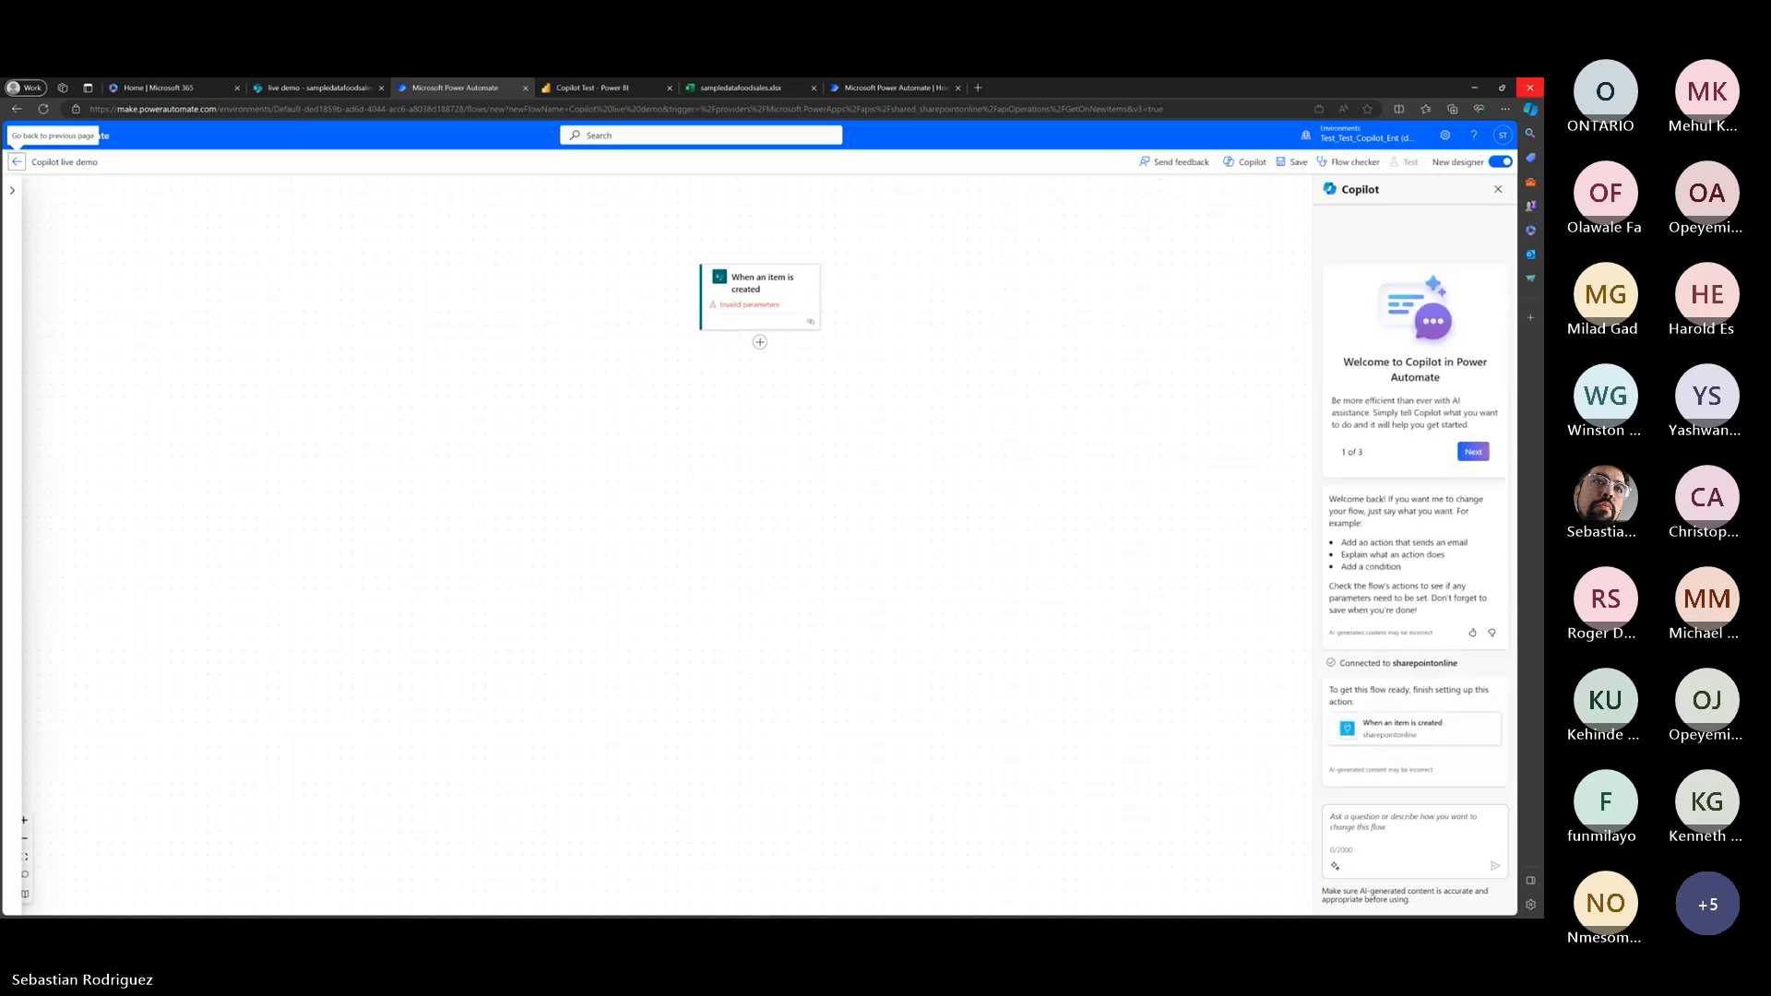
# Set the "When an item is created" trigger's site address to the live demo site and its list name to sampledatafoodsales.
pyautogui.click(750, 292)
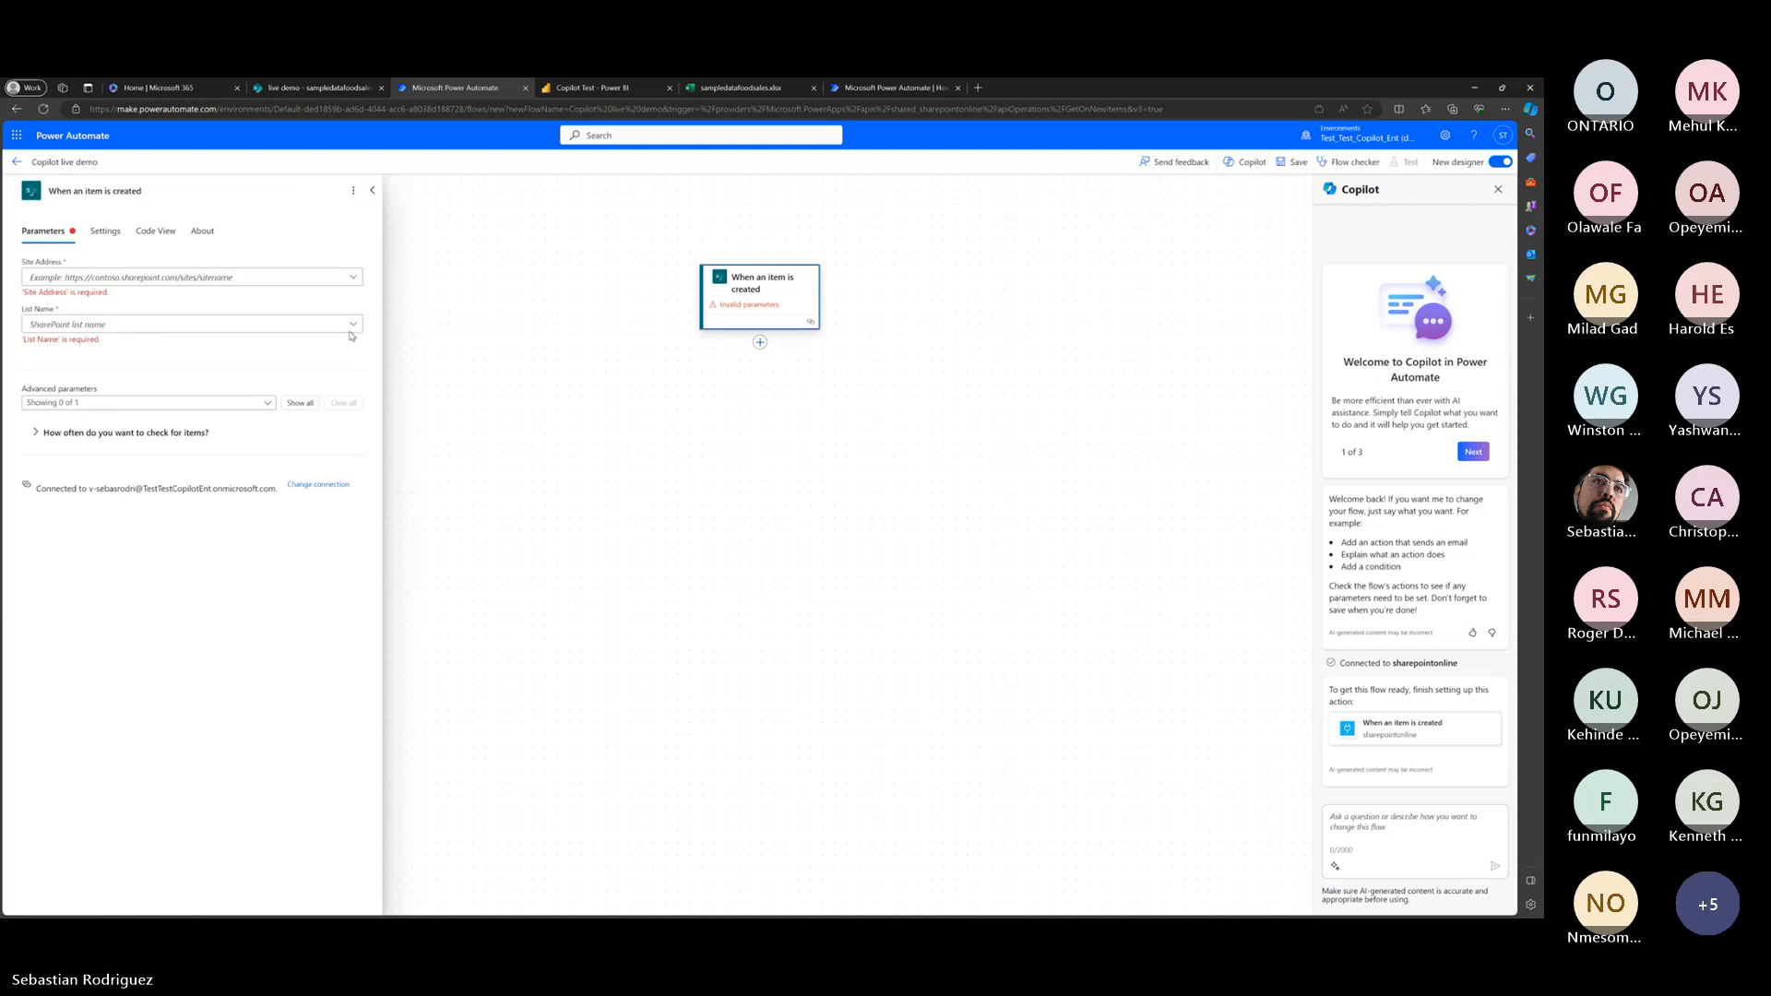
pyautogui.click(353, 277)
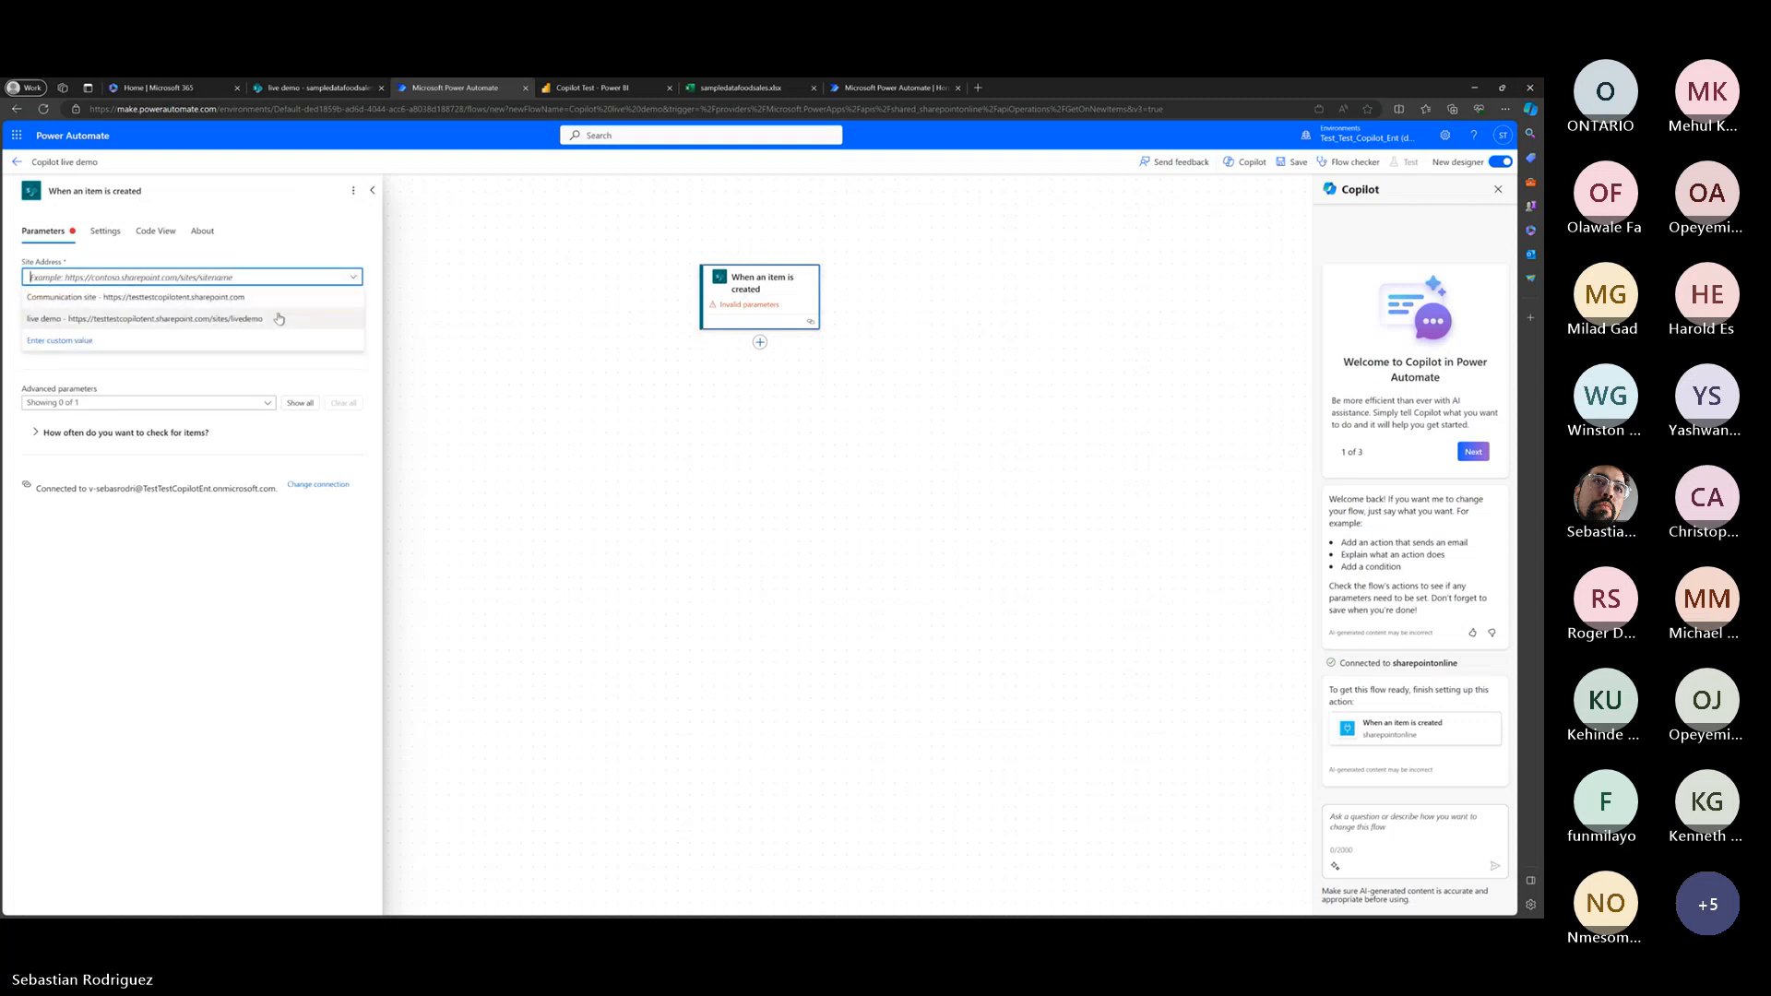
pyautogui.click(291, 318)
pyautogui.click(309, 318)
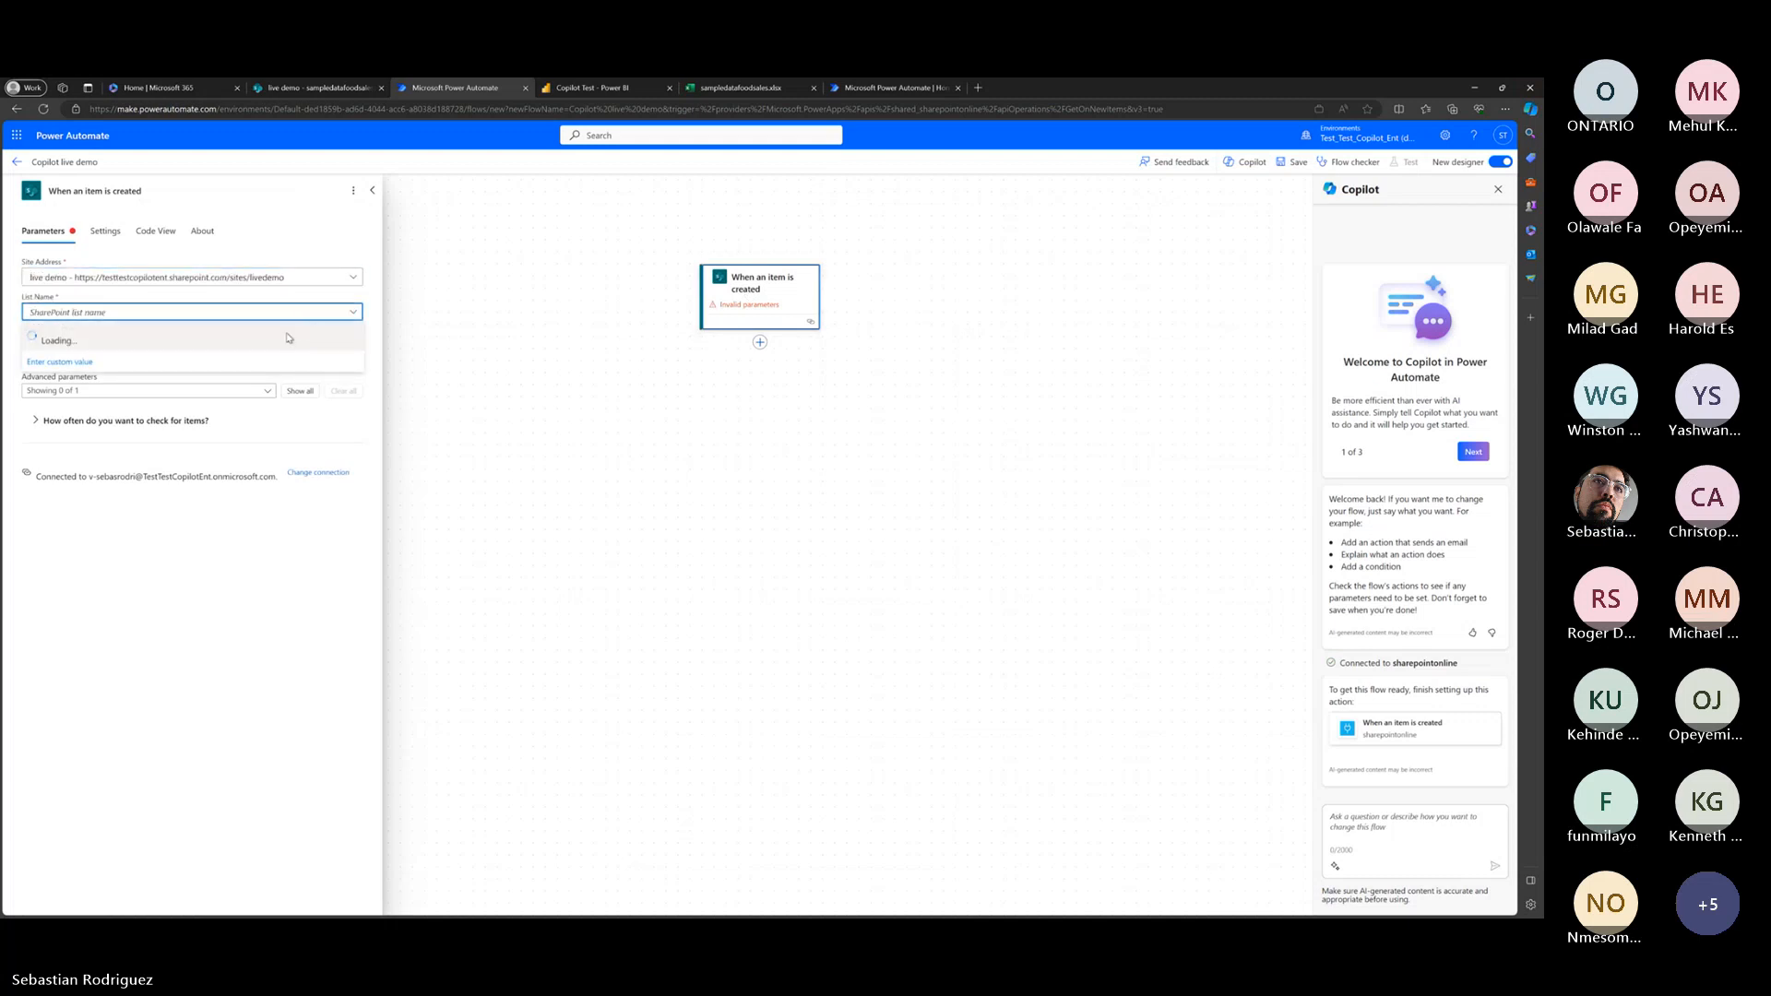
pyautogui.click(219, 338)
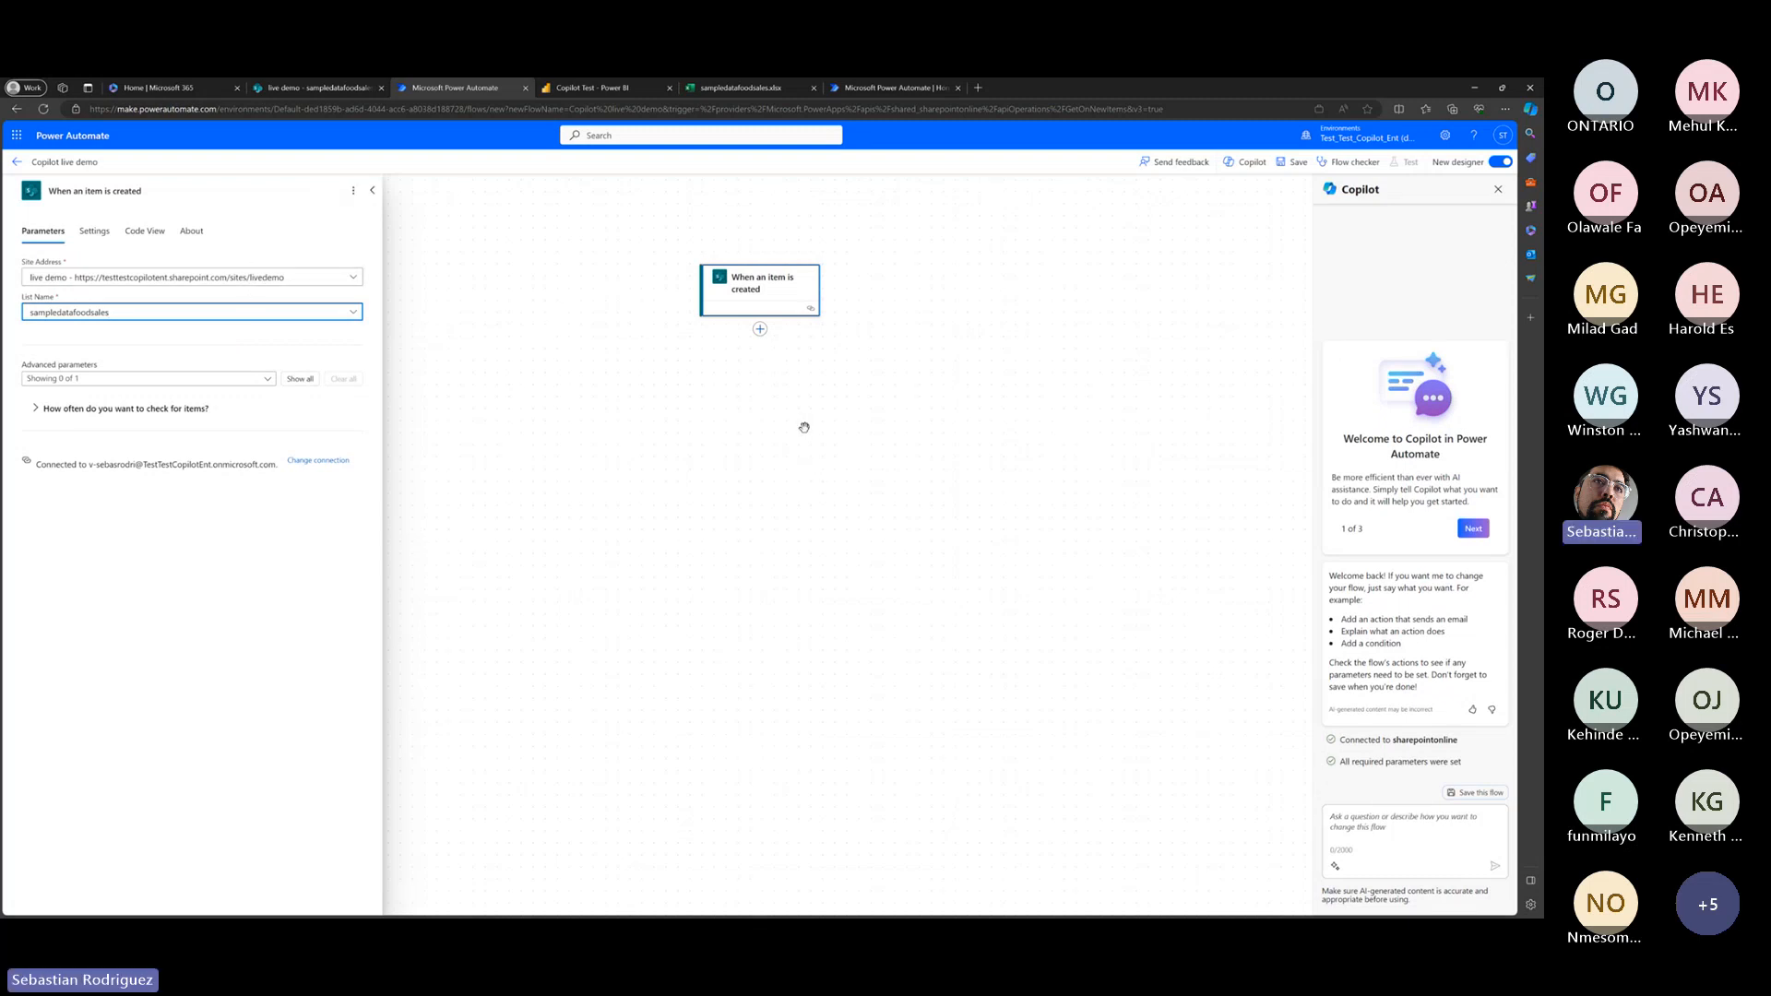
pyautogui.click(1120, 424)
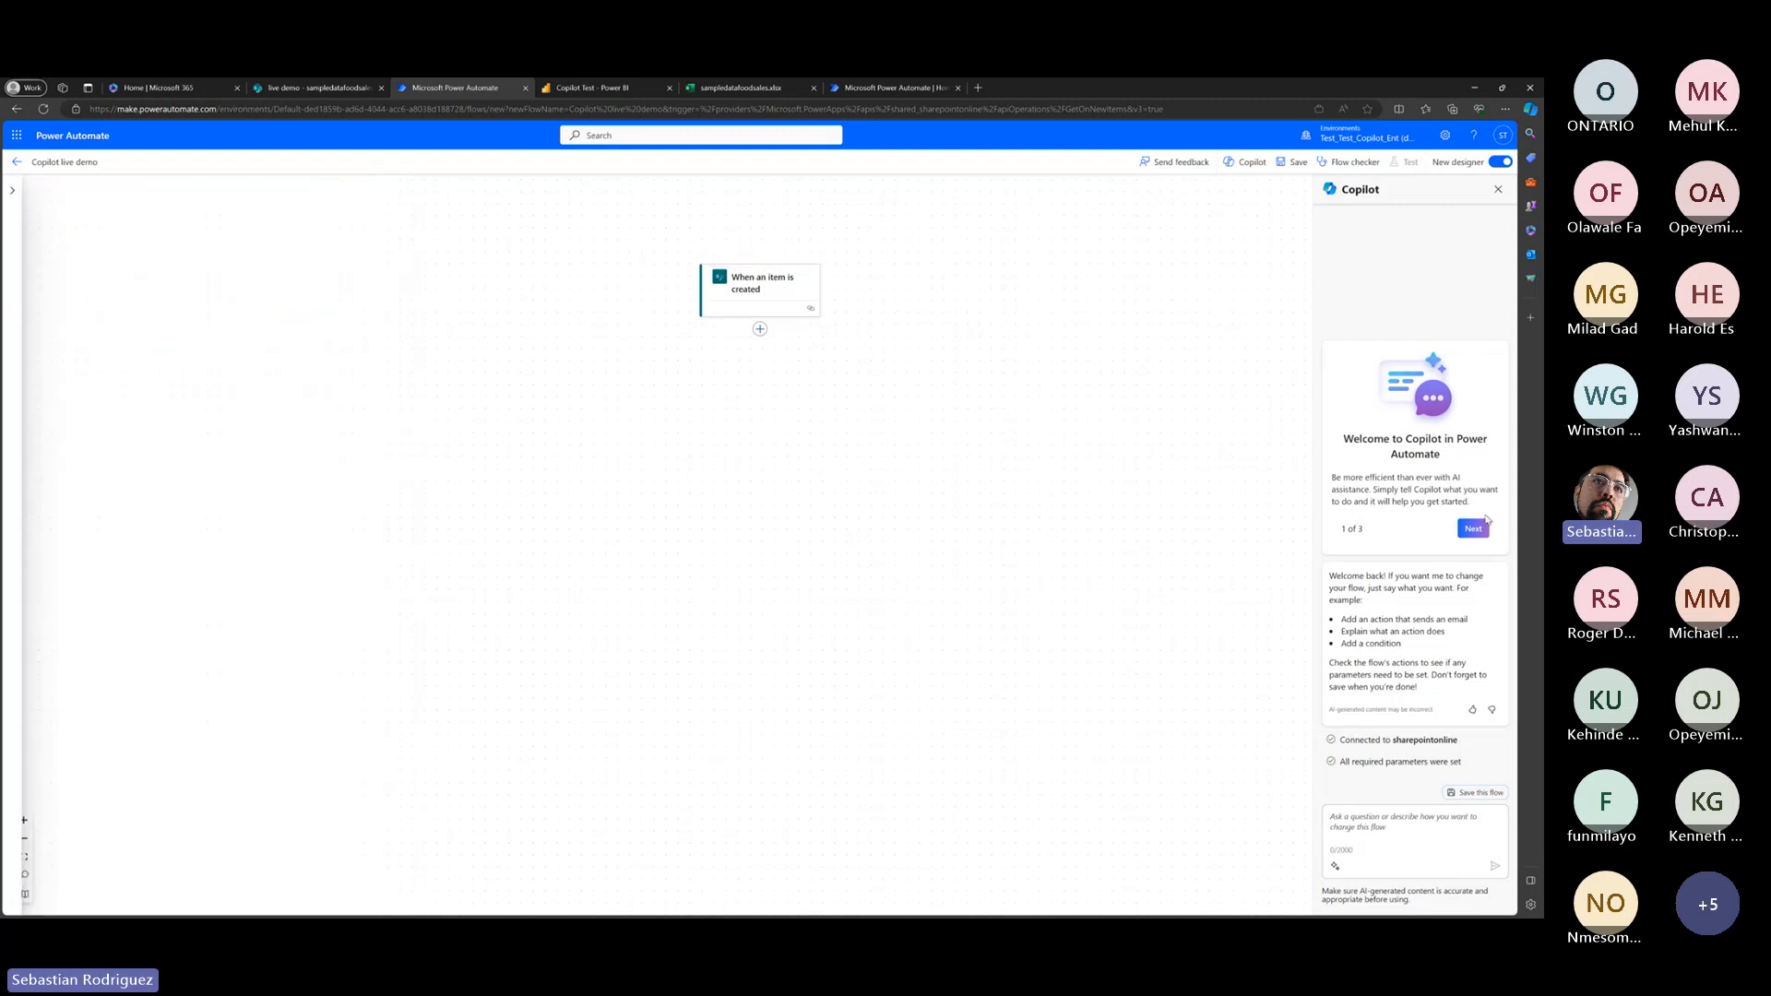
# Close and reopen the Copilot pane, and go through its welcome introduction to the end.
pyautogui.click(1252, 164)
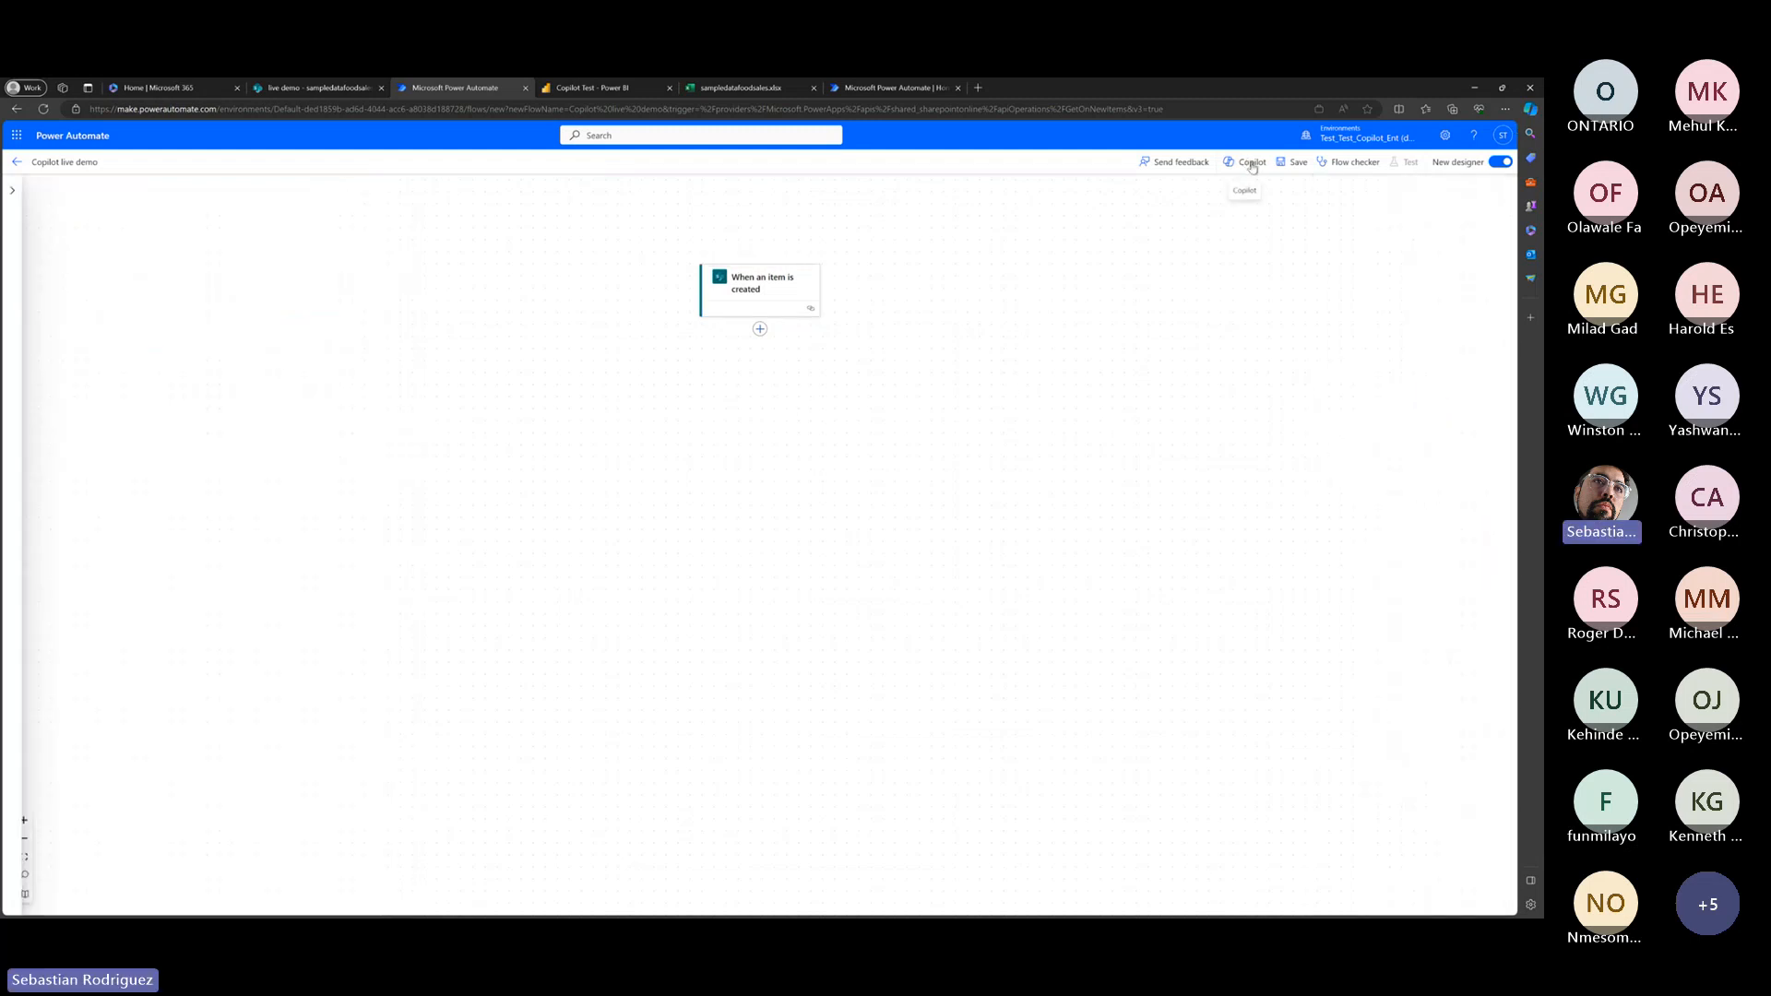
pyautogui.click(1243, 166)
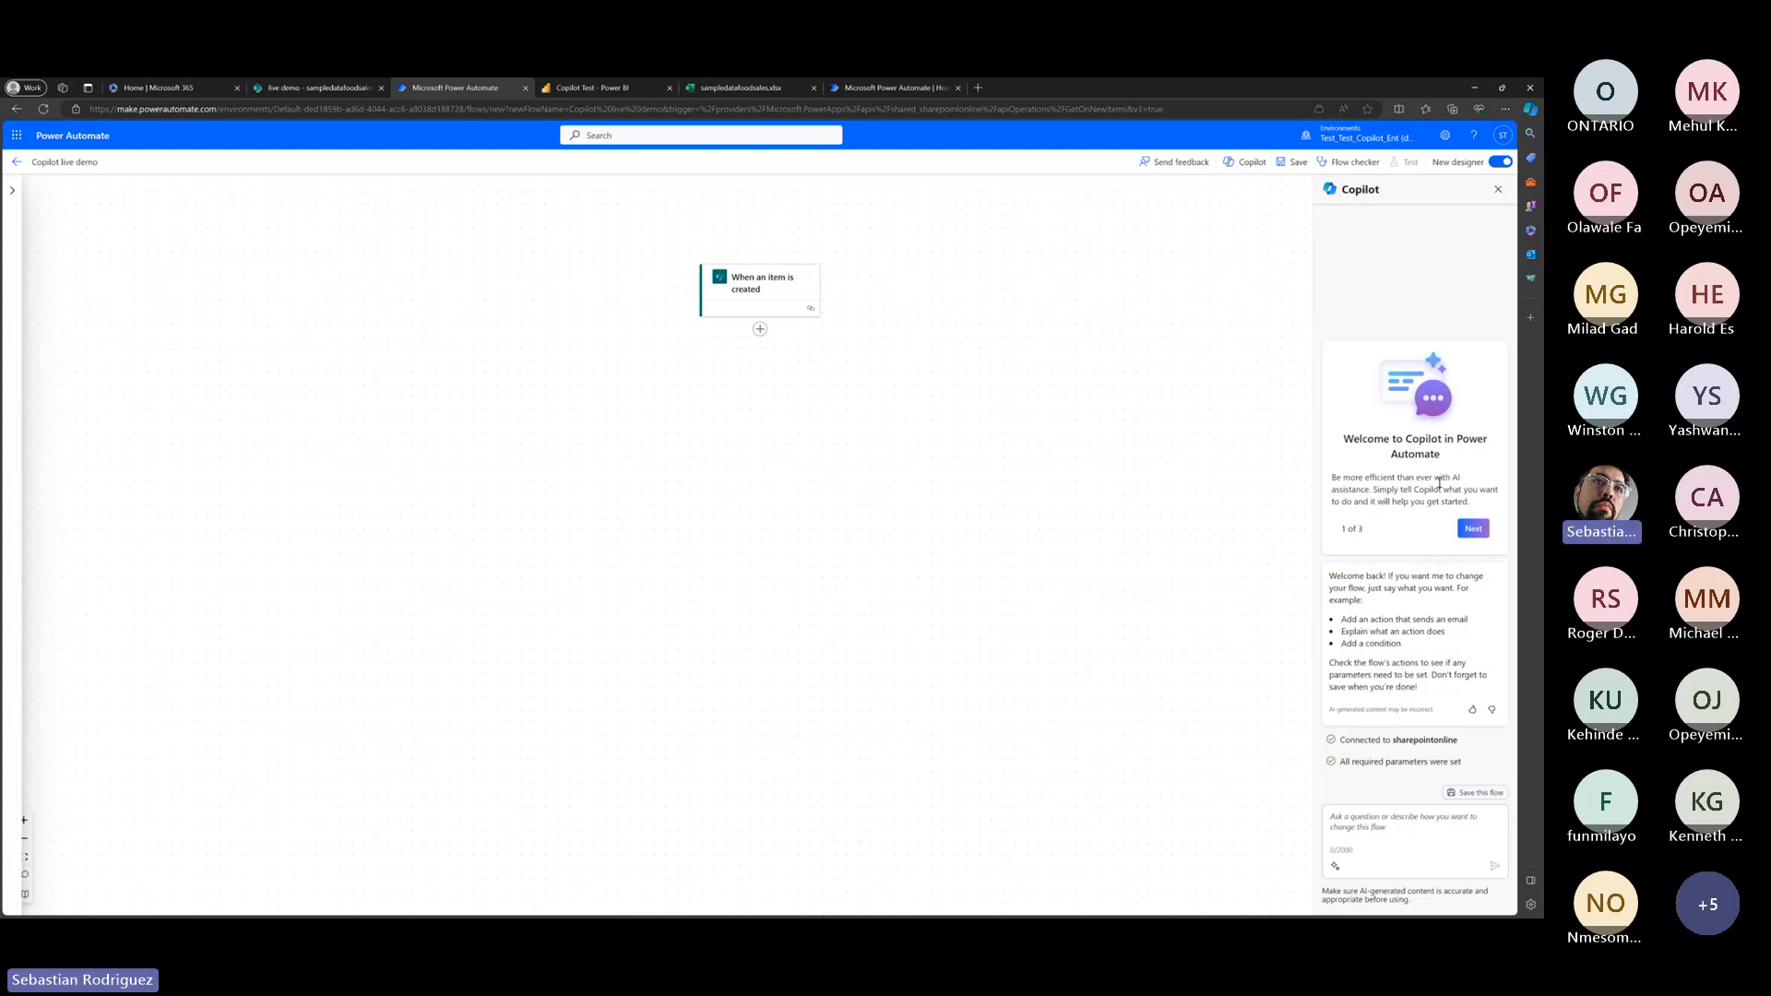
pyautogui.click(1468, 534)
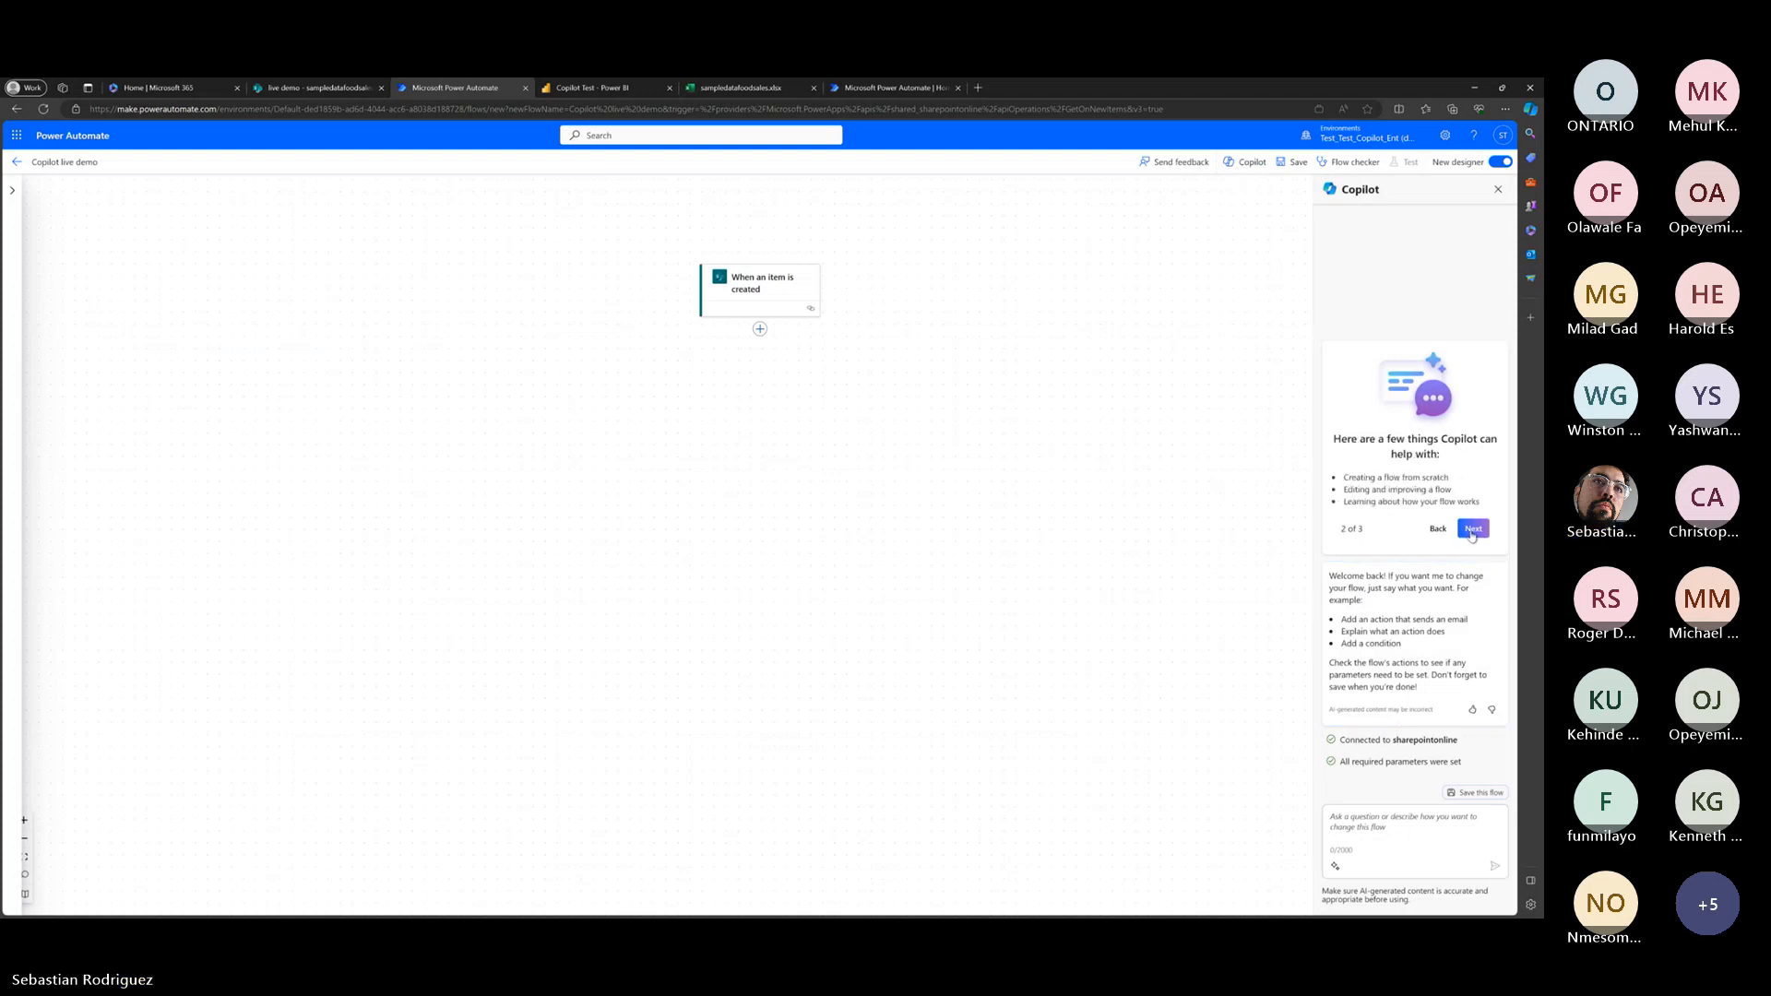
pyautogui.click(1472, 533)
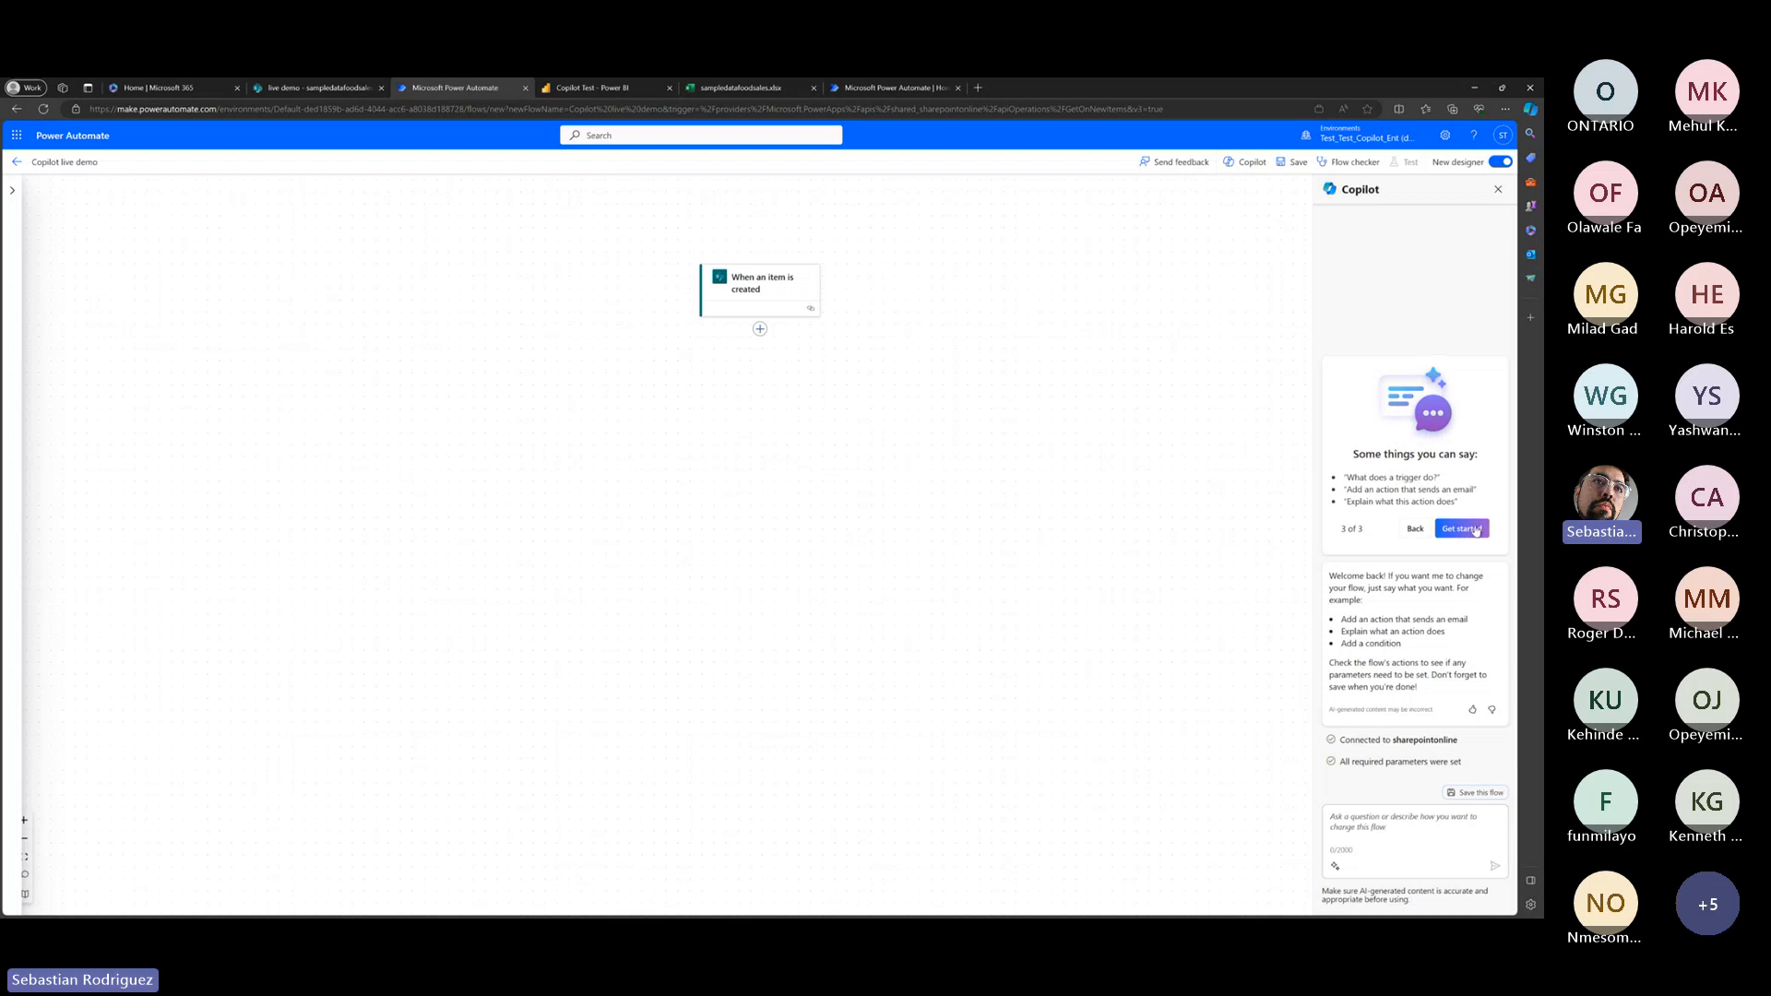
pyautogui.click(1462, 528)
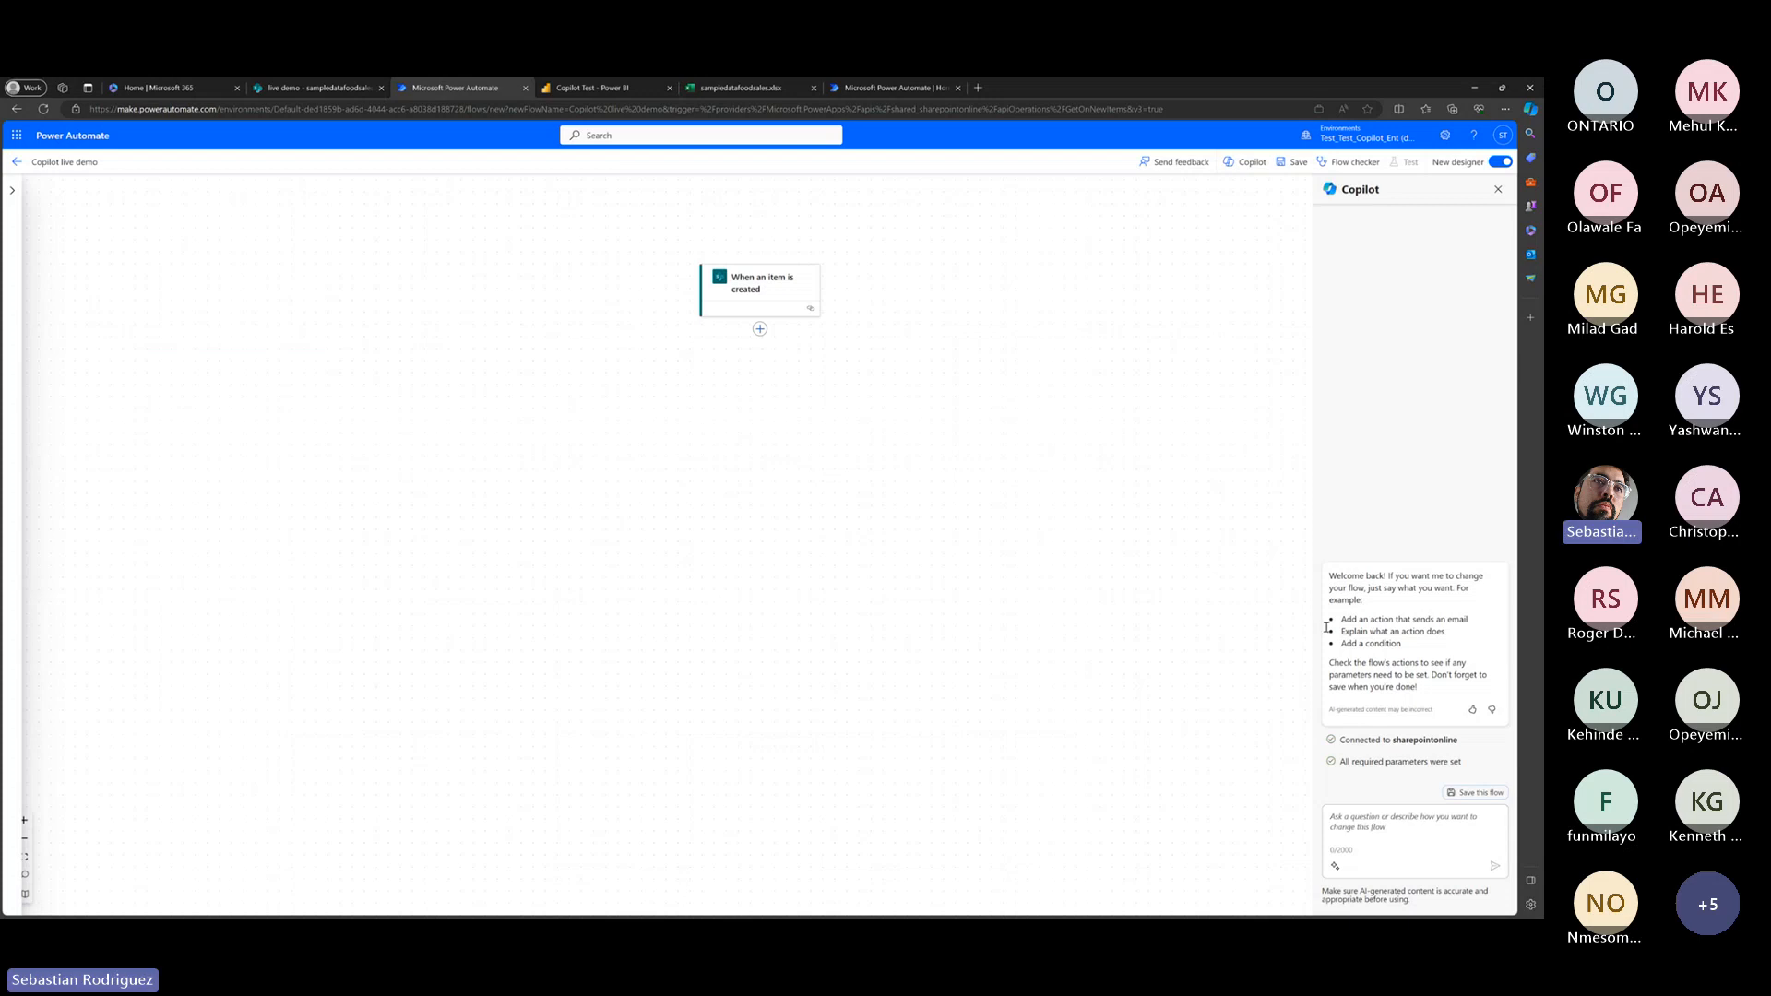
pyautogui.rightClick(1319, 572)
pyautogui.click(1336, 464)
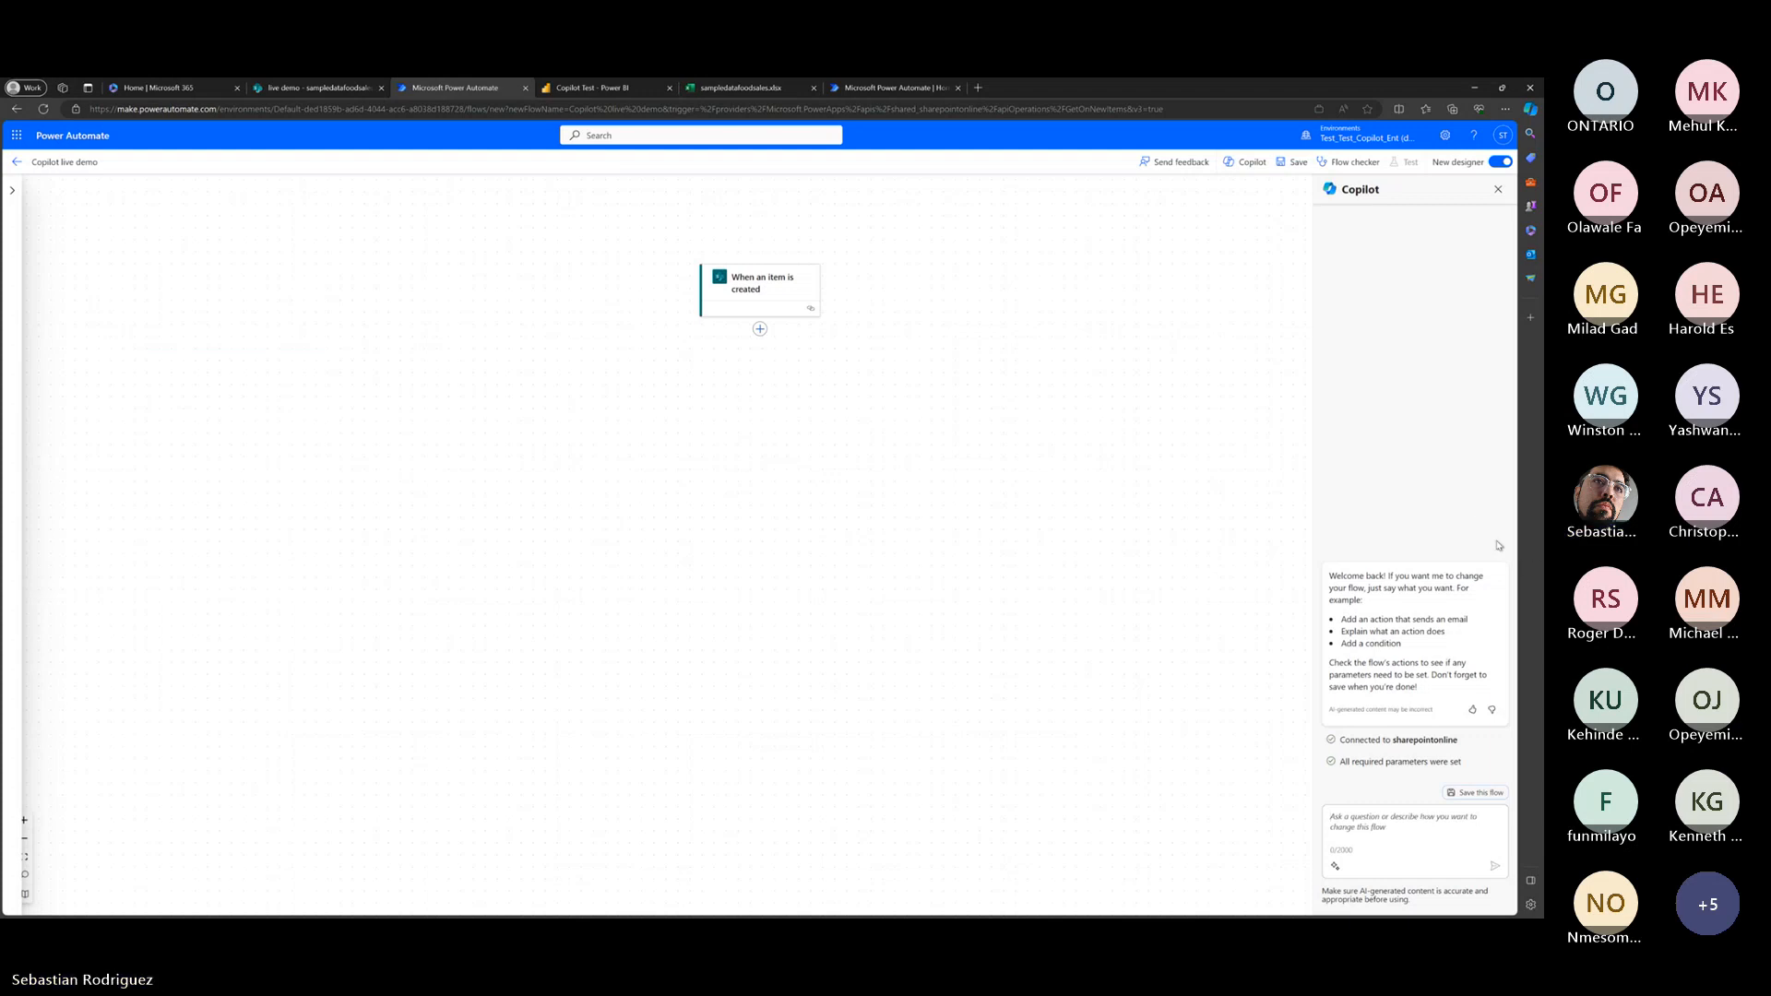
# Ask Copilot to create an approval sent to 2 people with 1 approval needed, sending an email if approved and modifying the SharePoint list entry if rejected.
pyautogui.write('create an ')
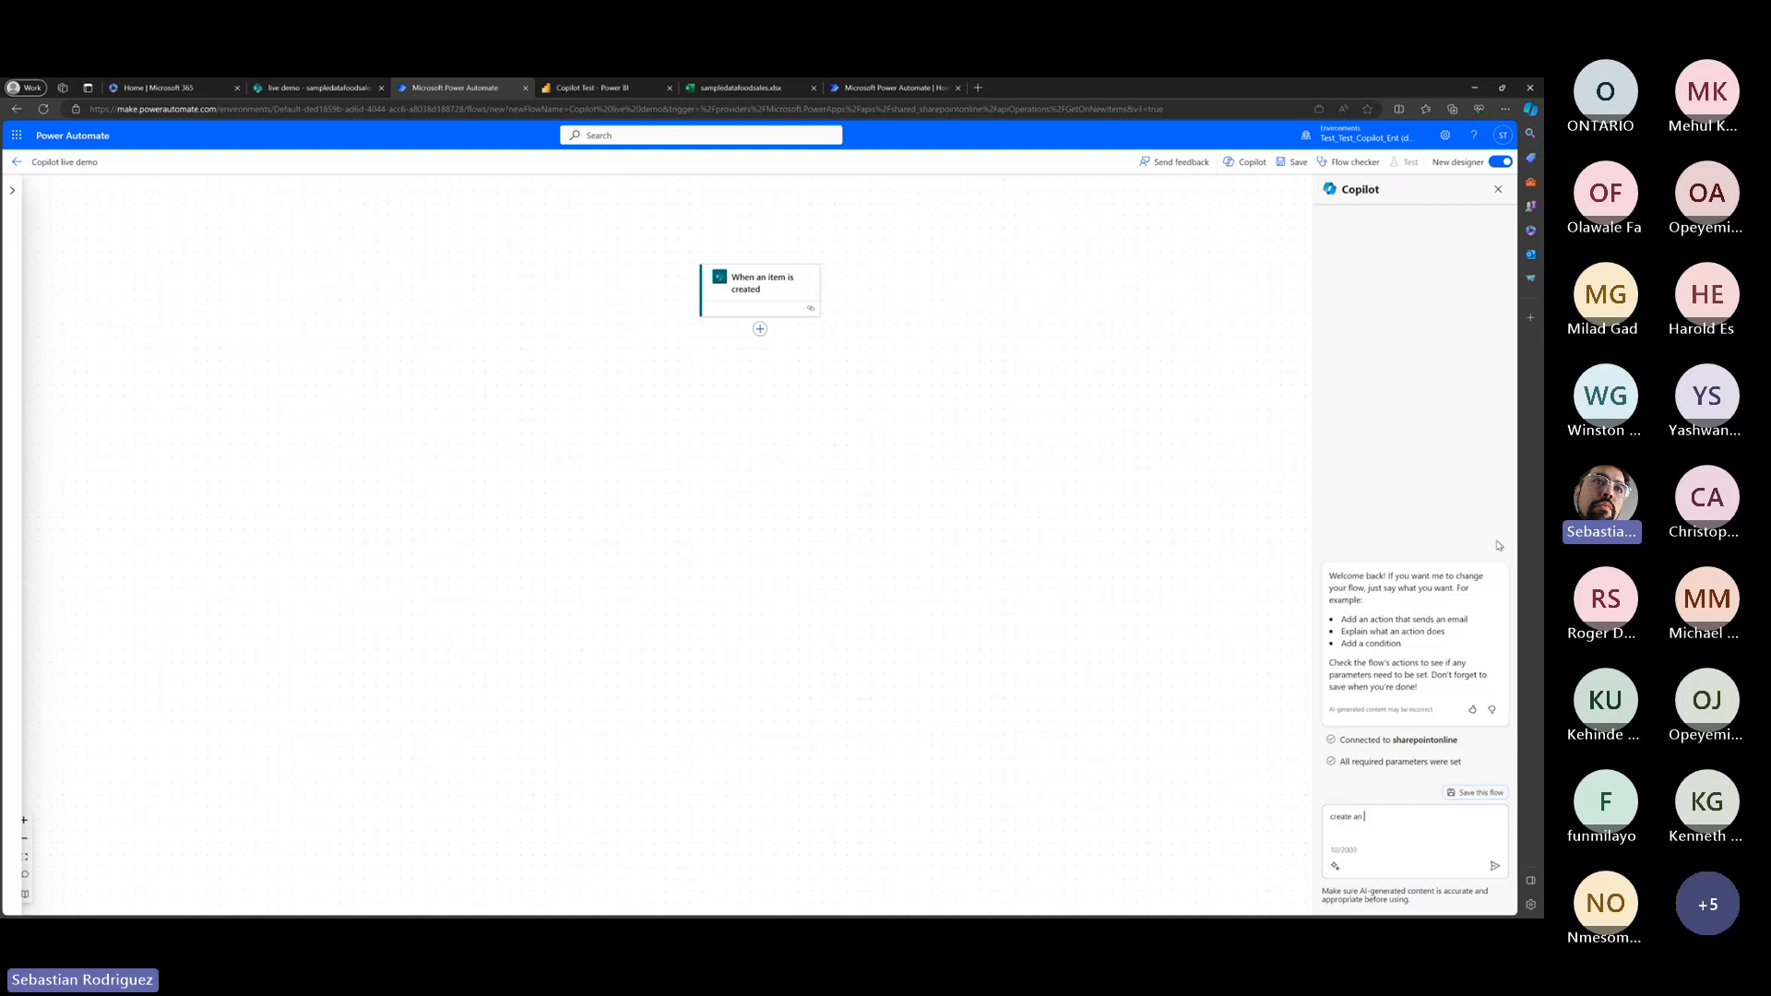
pyautogui.write('apploval sen')
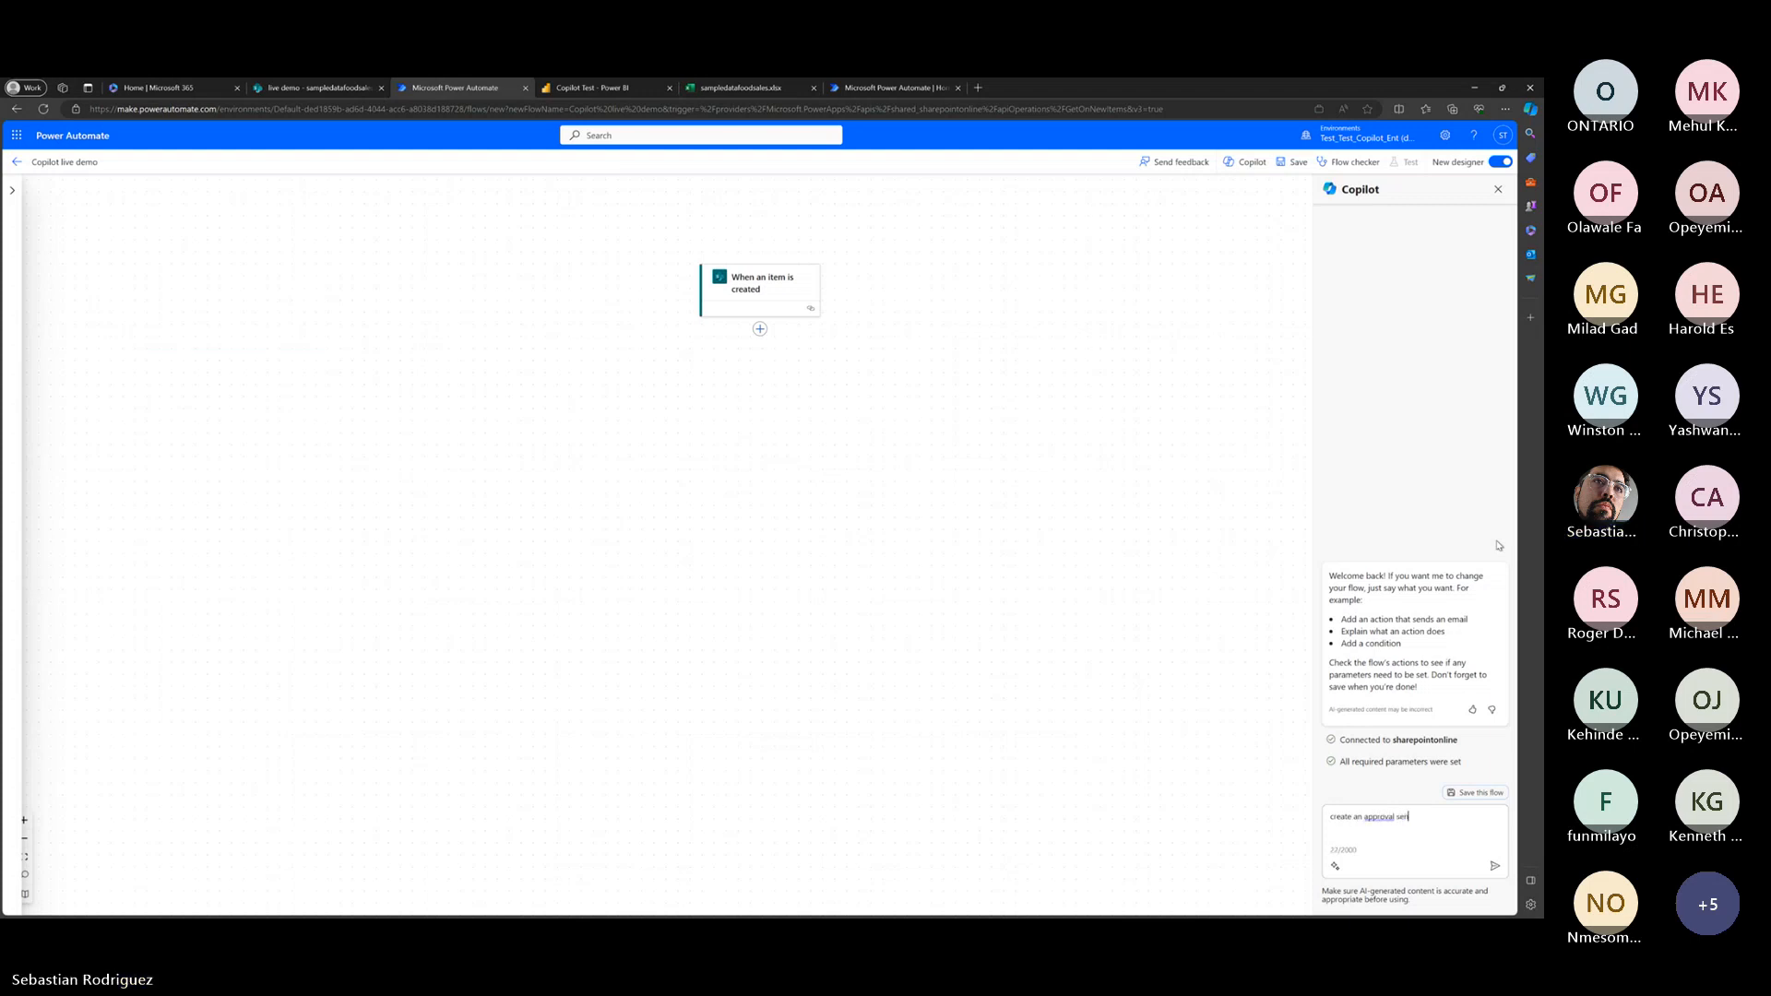
pyautogui.write('t to 2 people, with only 1 a')
pyautogui.write('pproval n')
pyautogui.hotkey('ctrl', 'BackSpace')
pyautogui.write('aproval needed. if they aprove, send an email. if they')
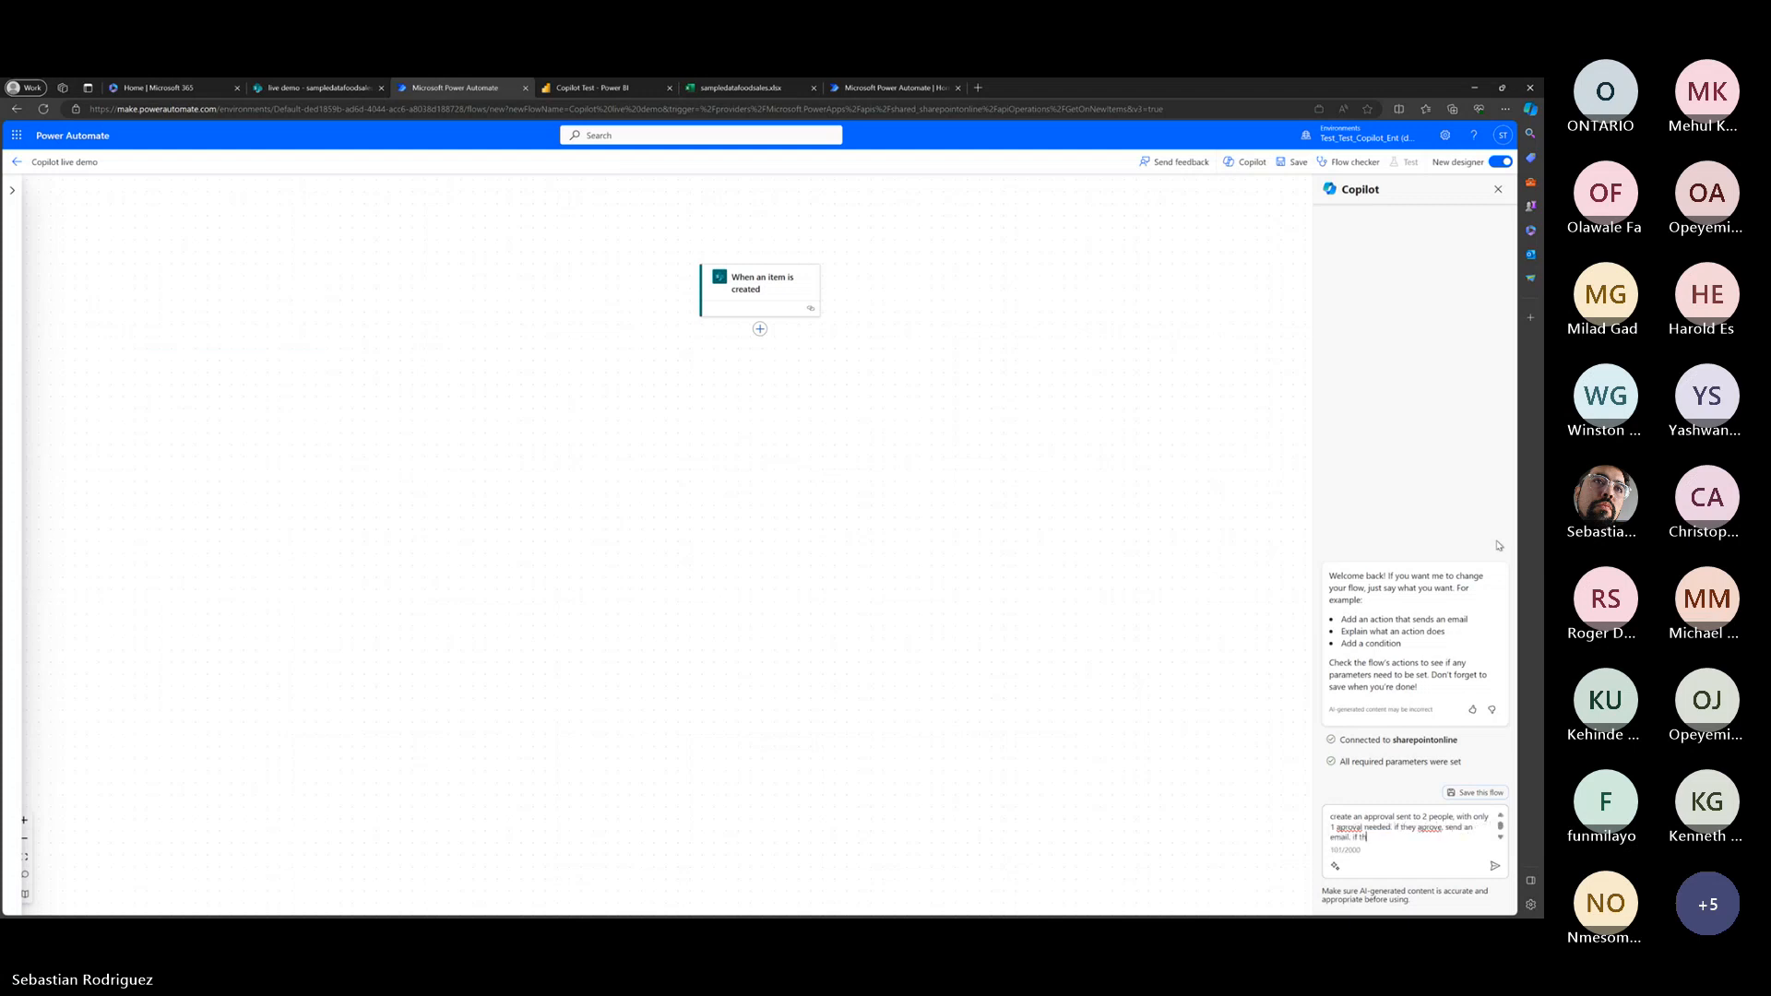
pyautogui.write(' reject, modify the sharepoint entry in the l')
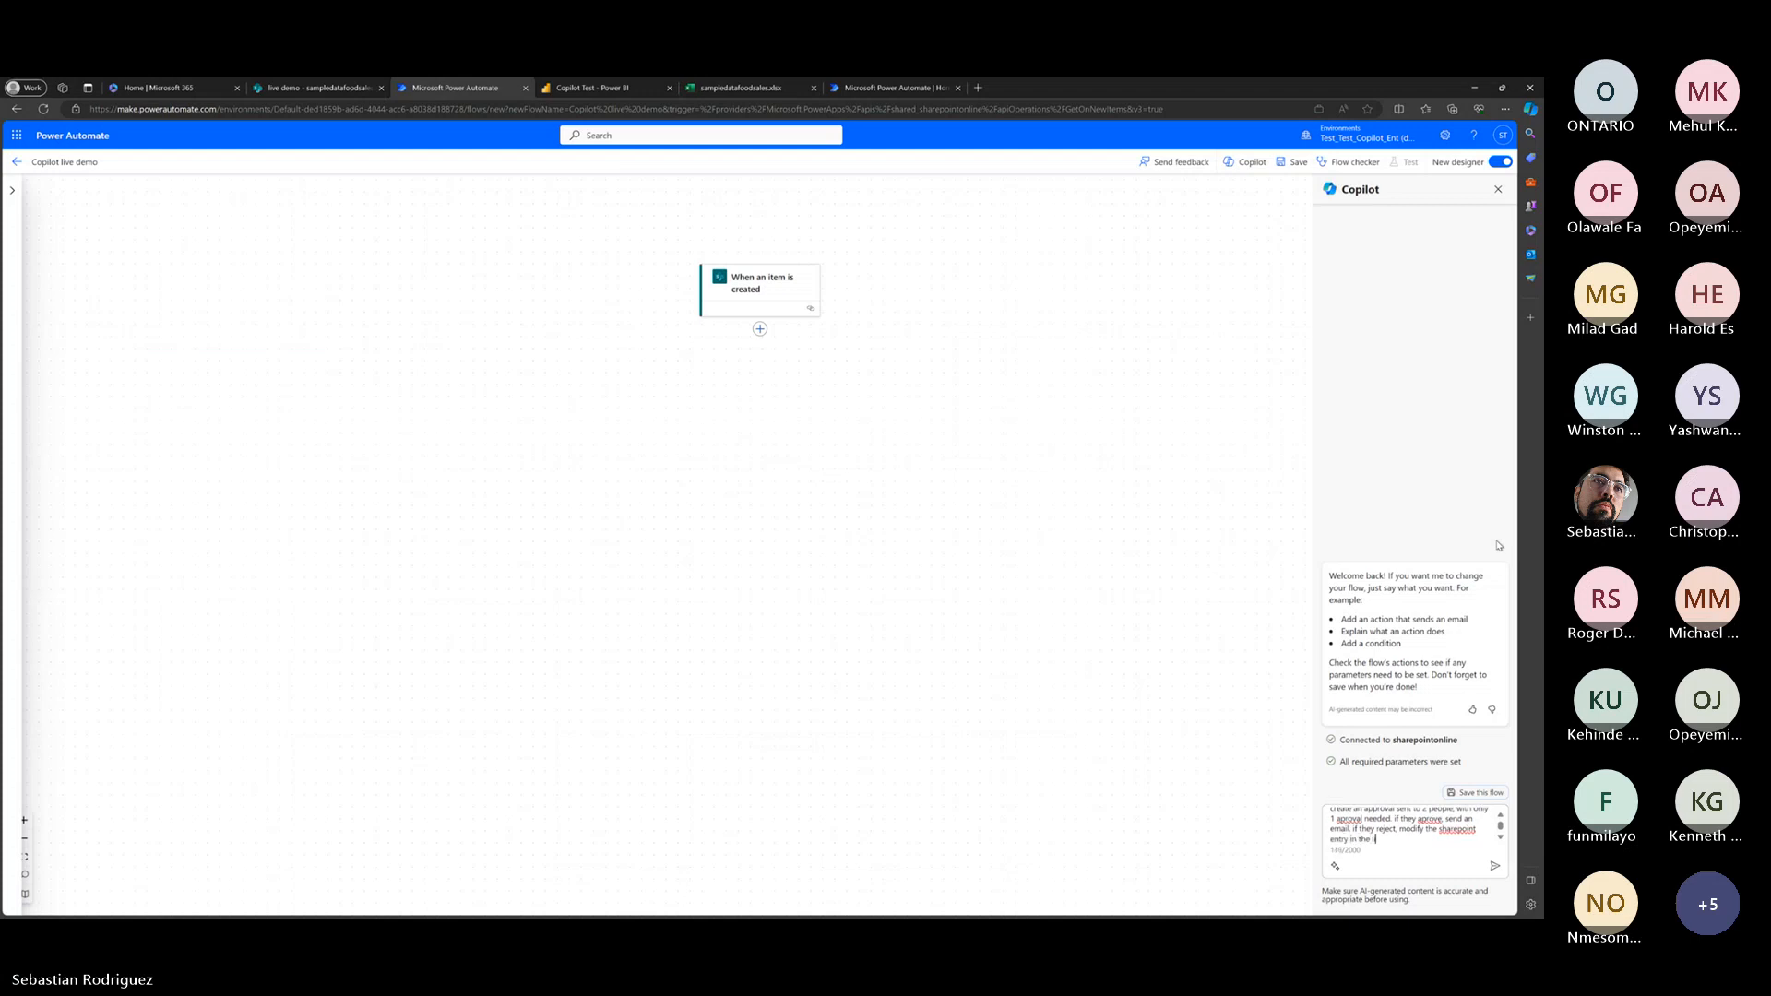
pyautogui.write('ist')
pyautogui.press('Return')
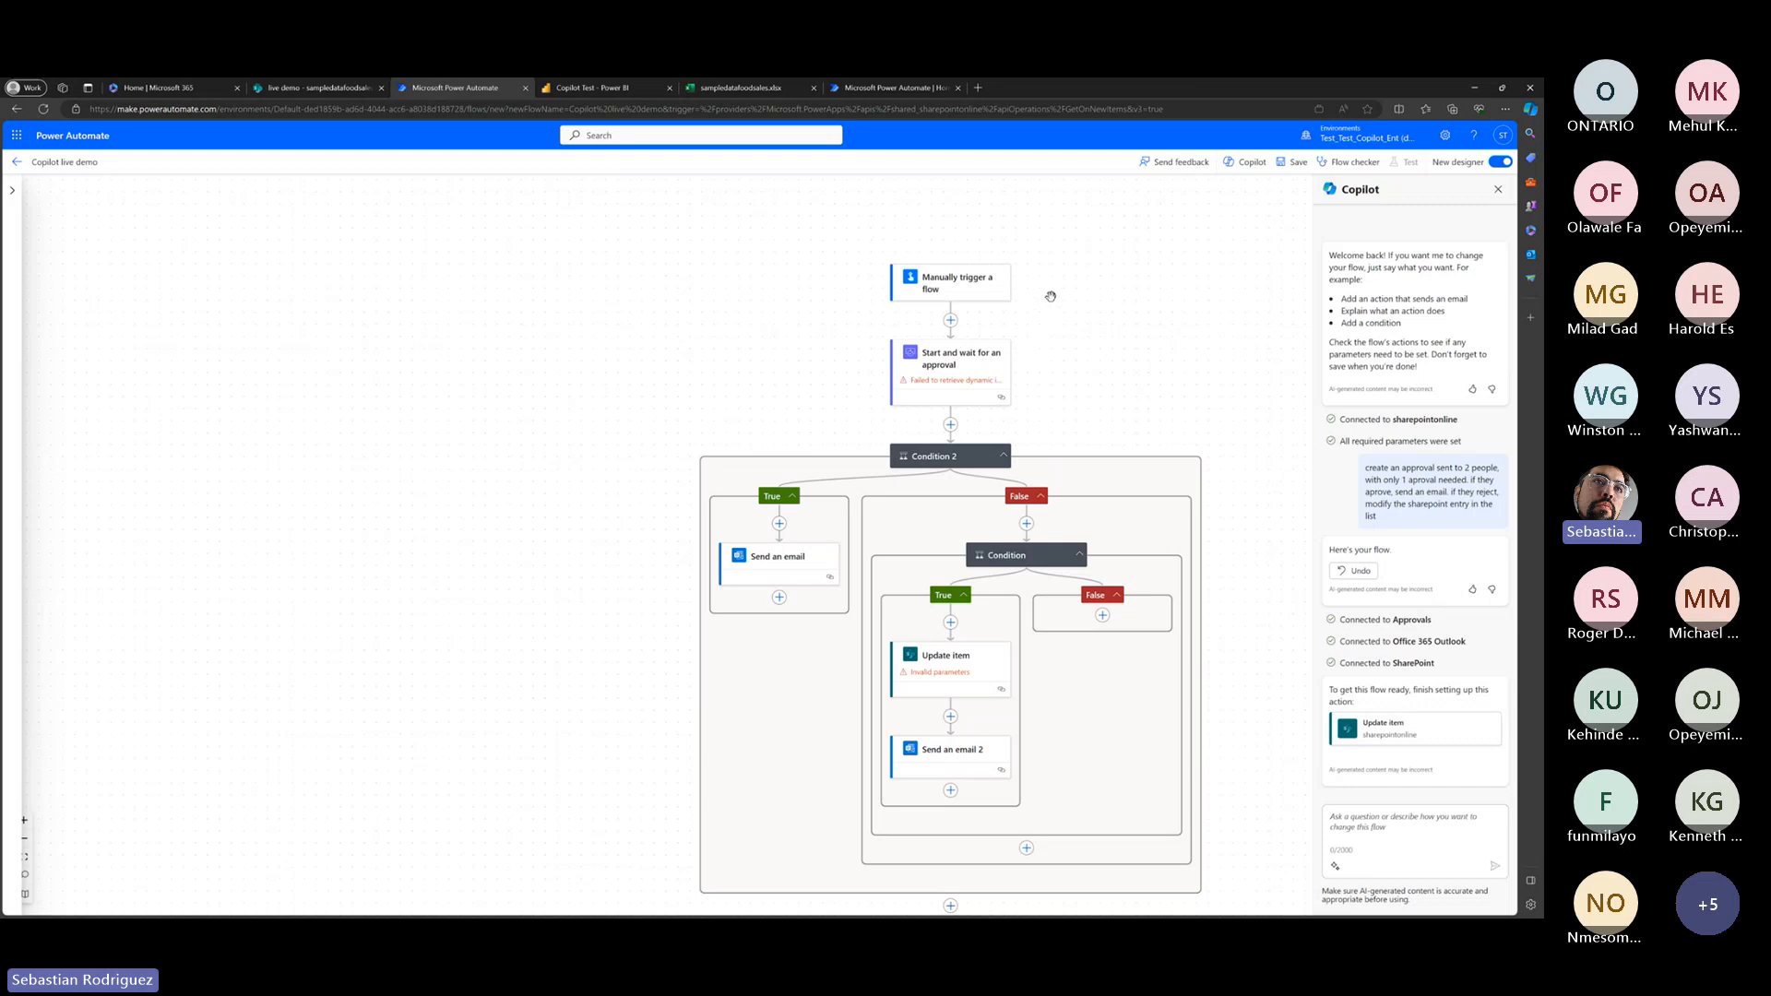
# Examine the parameters, settings, testing options and code of the "Start and wait for an approval" action, and close its details.
pyautogui.moveTo(555, 579); pyautogui.dragTo(447, 502)
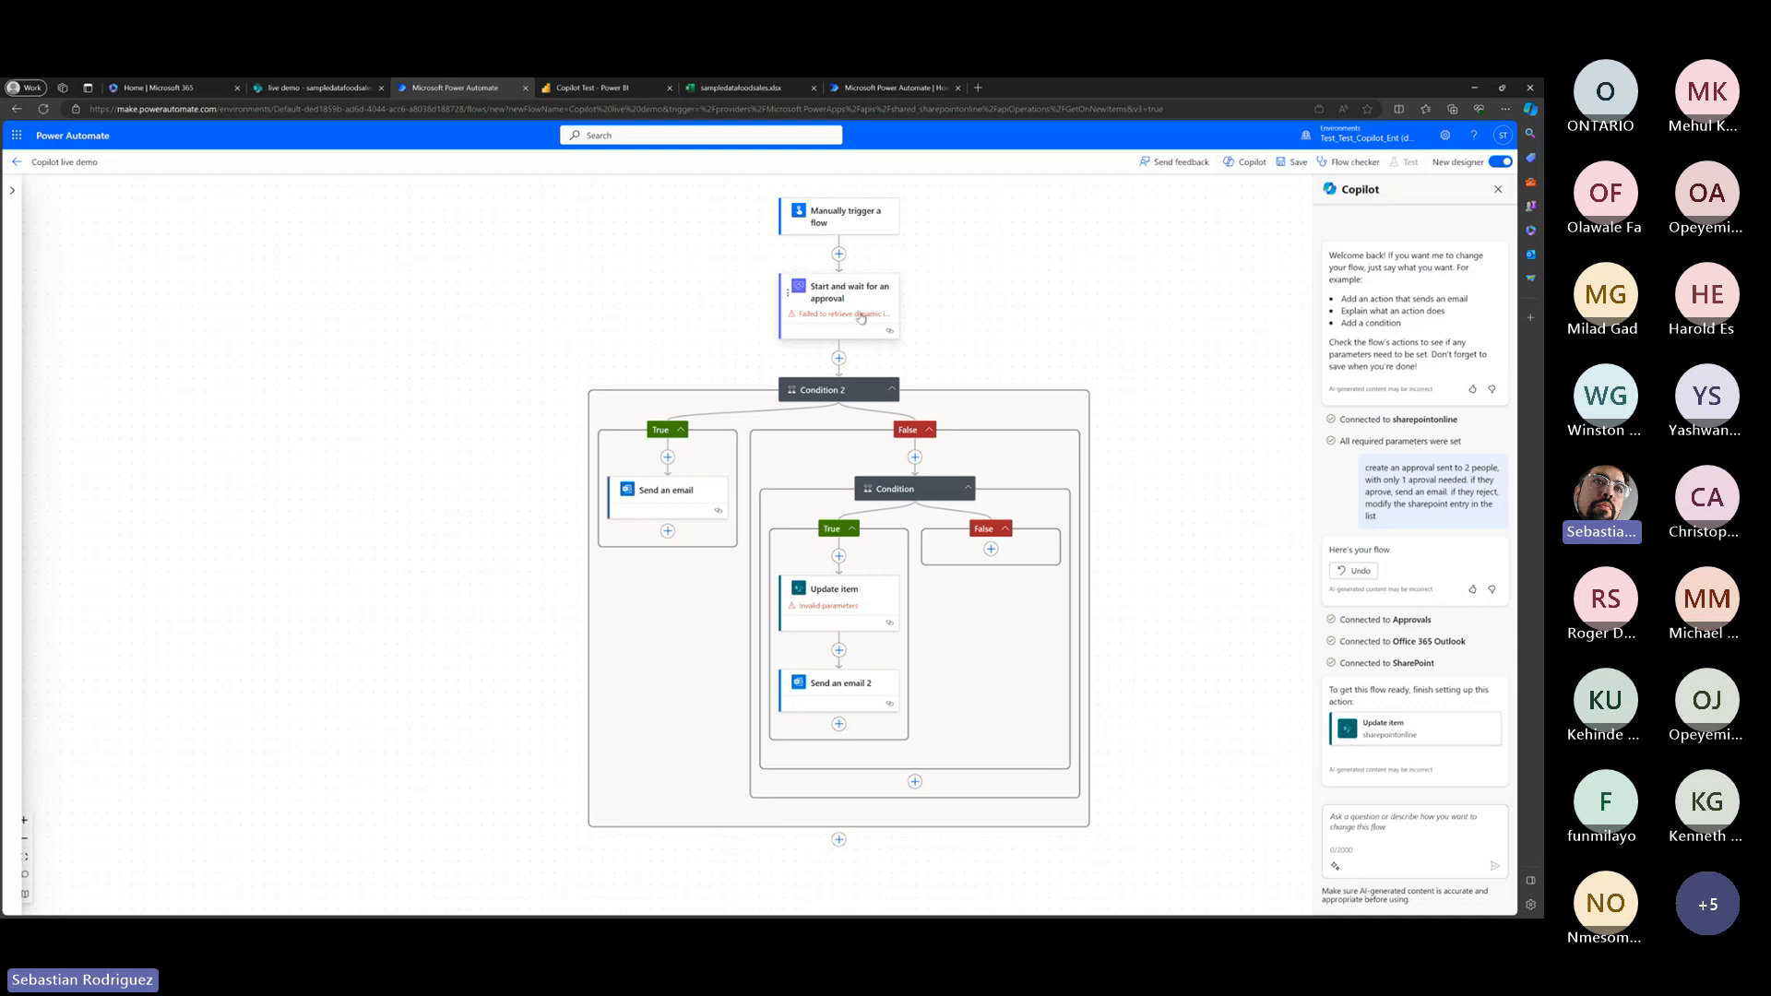
pyautogui.click(827, 297)
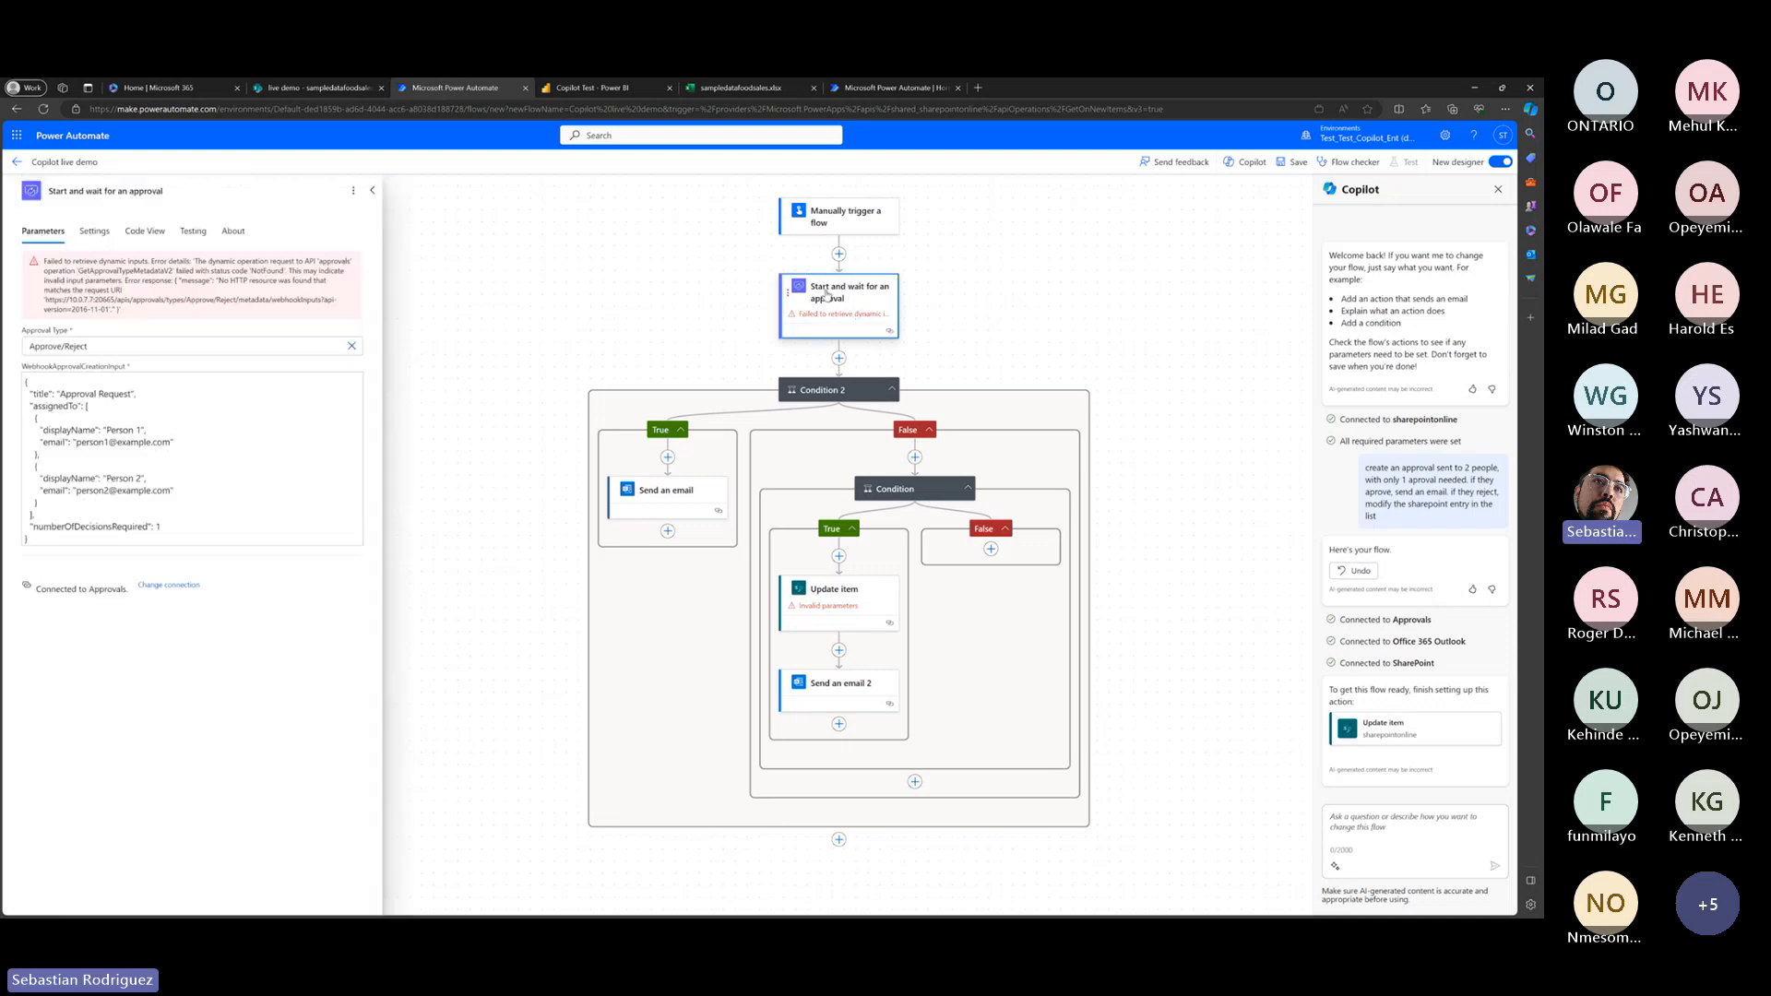
pyautogui.click(85, 231)
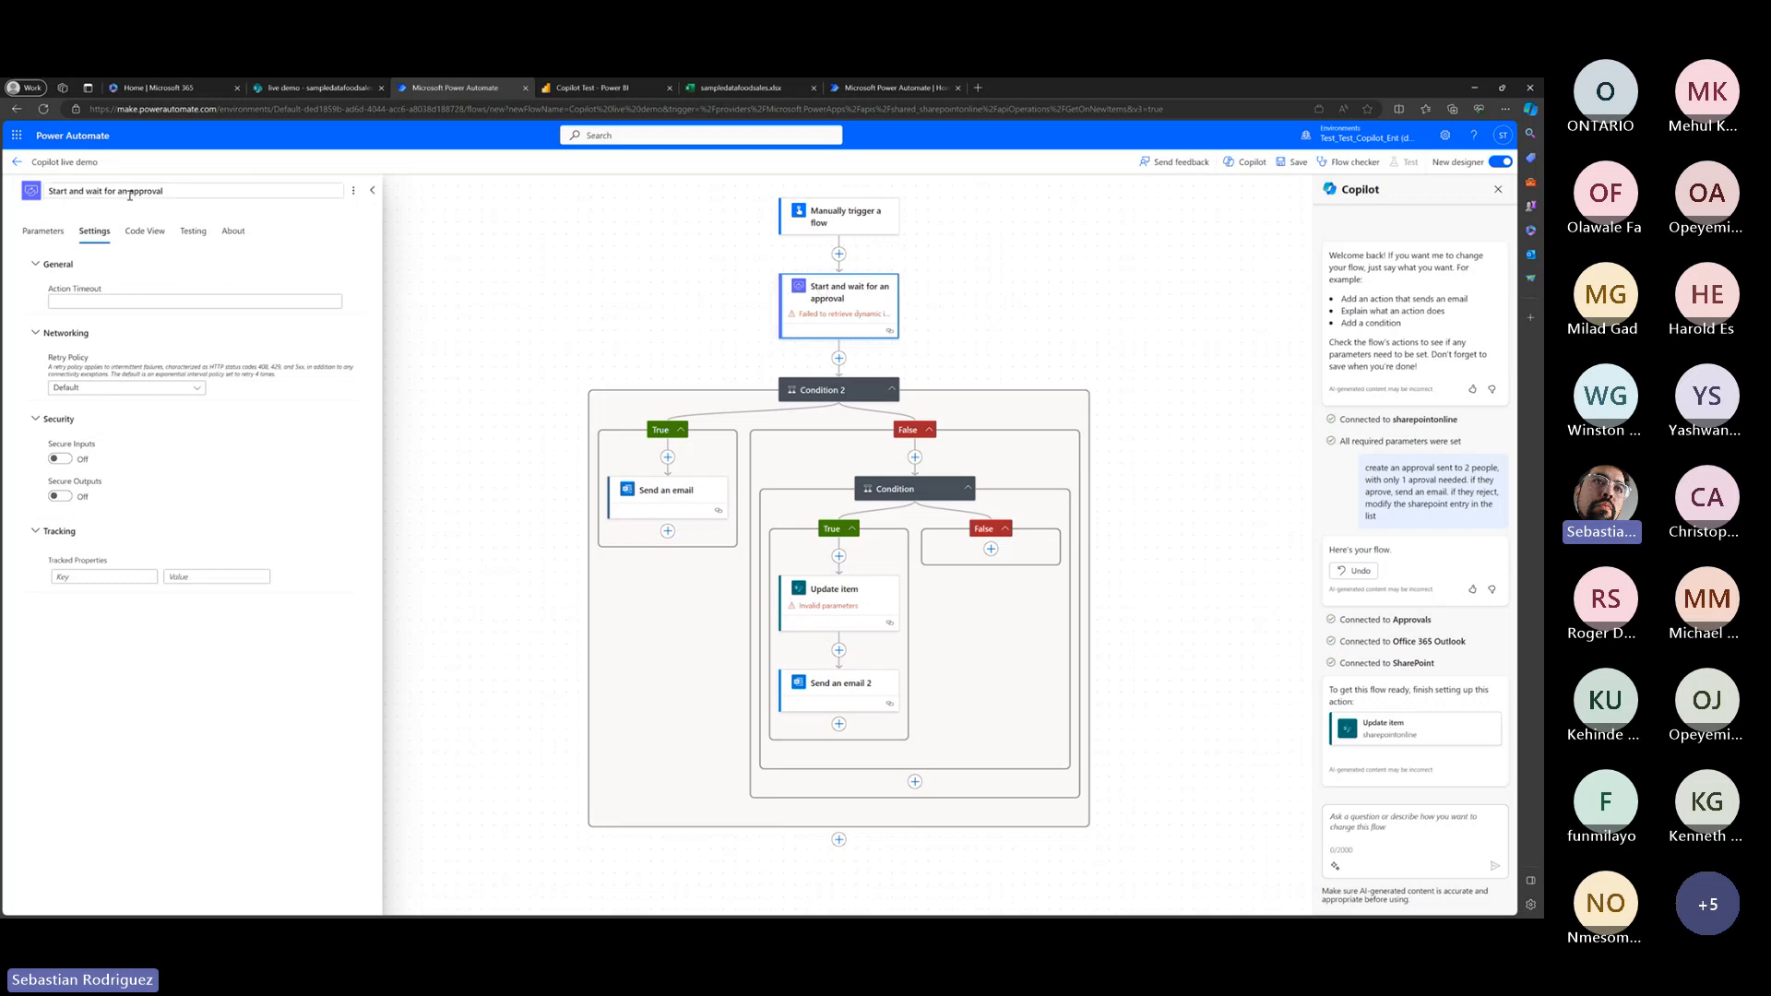
pyautogui.click(40, 232)
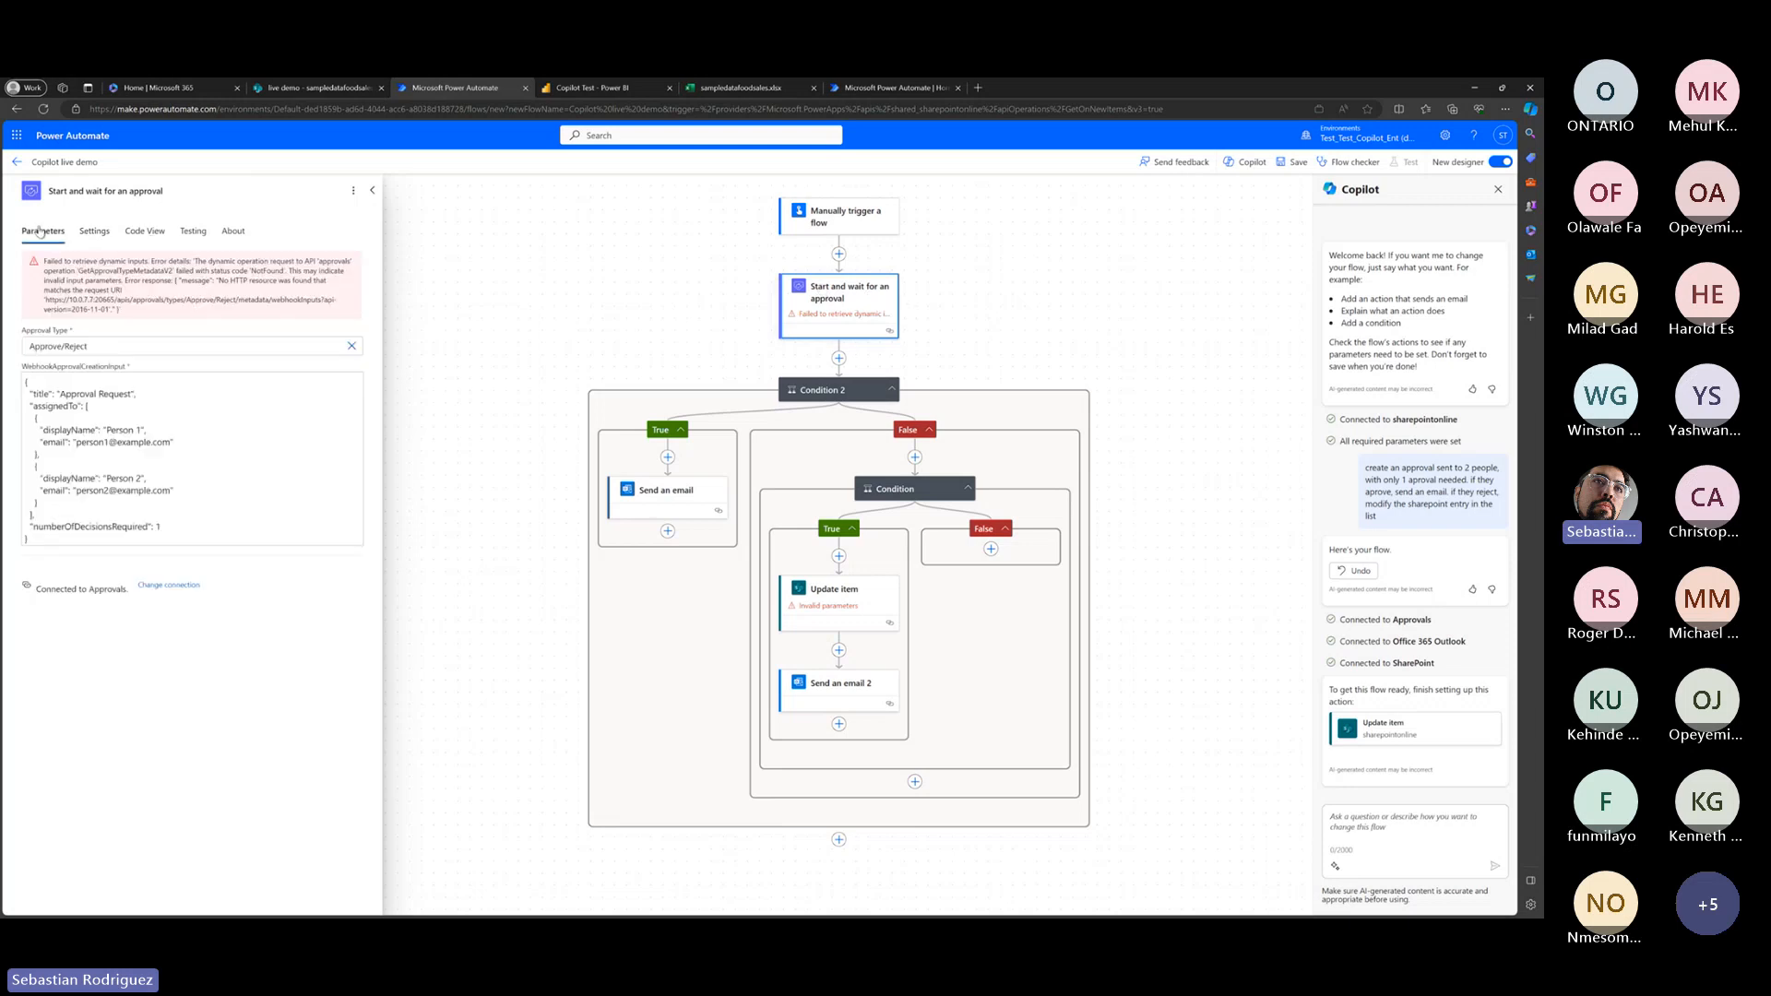
pyautogui.click(94, 231)
pyautogui.click(191, 232)
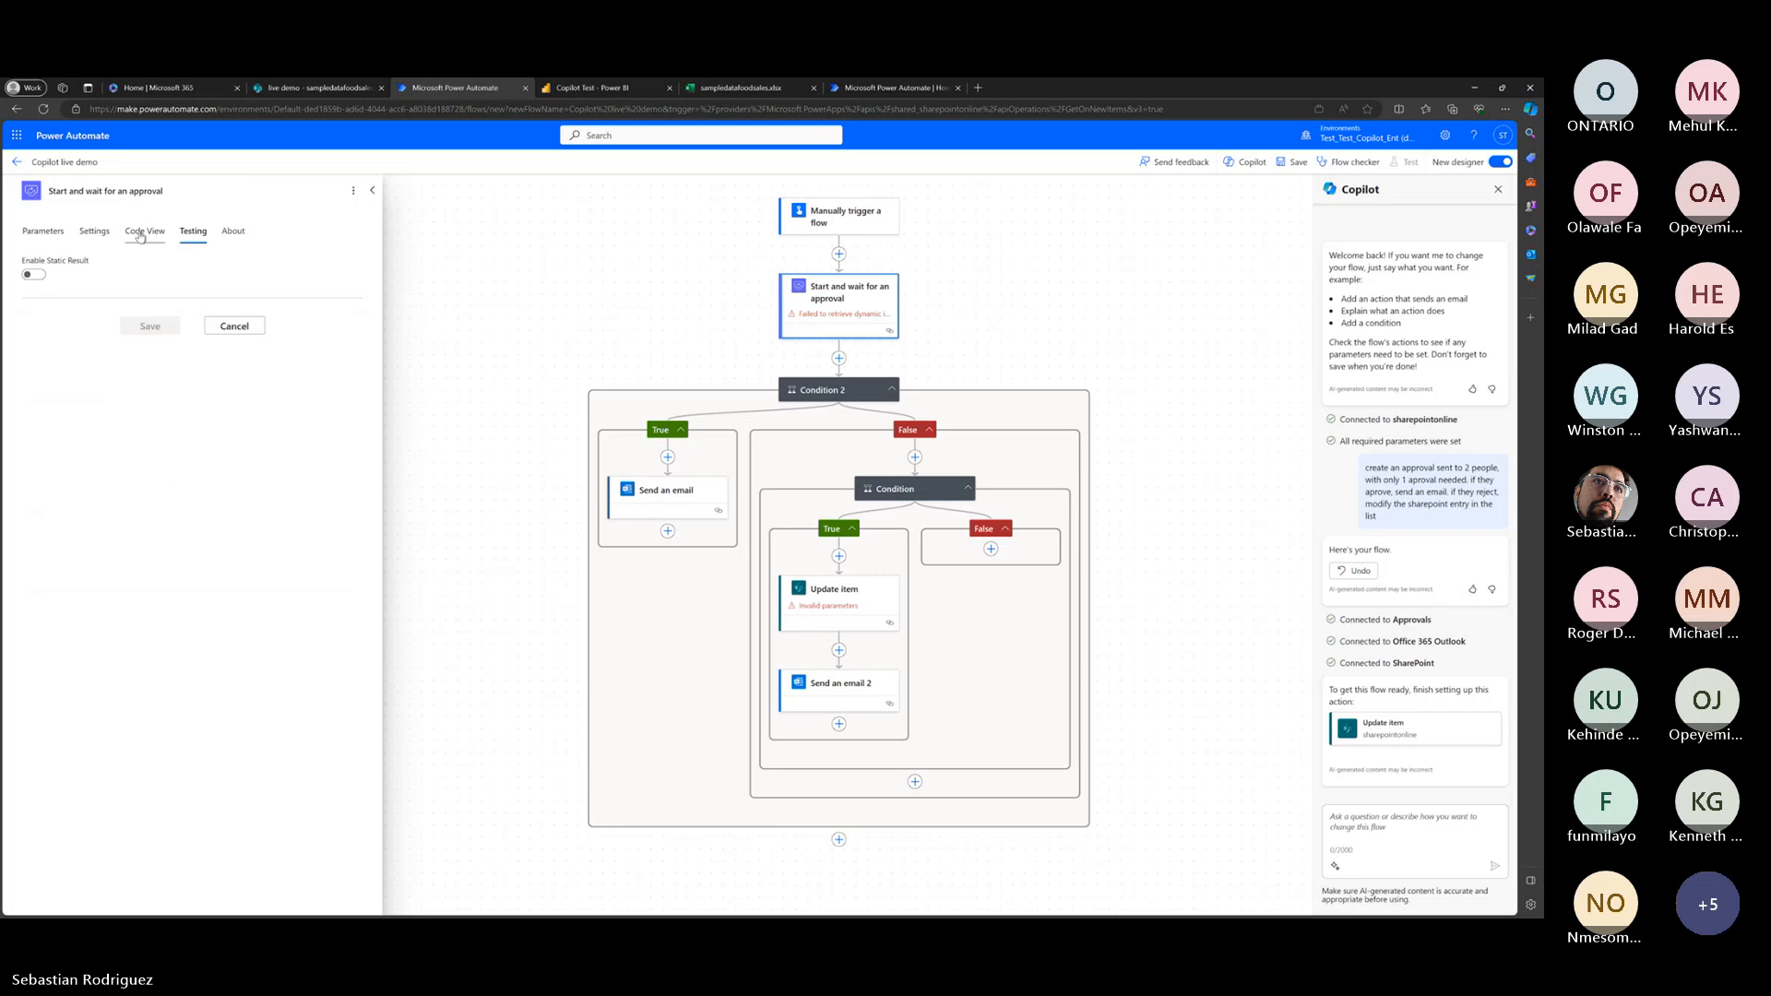
pyautogui.click(145, 232)
pyautogui.click(94, 231)
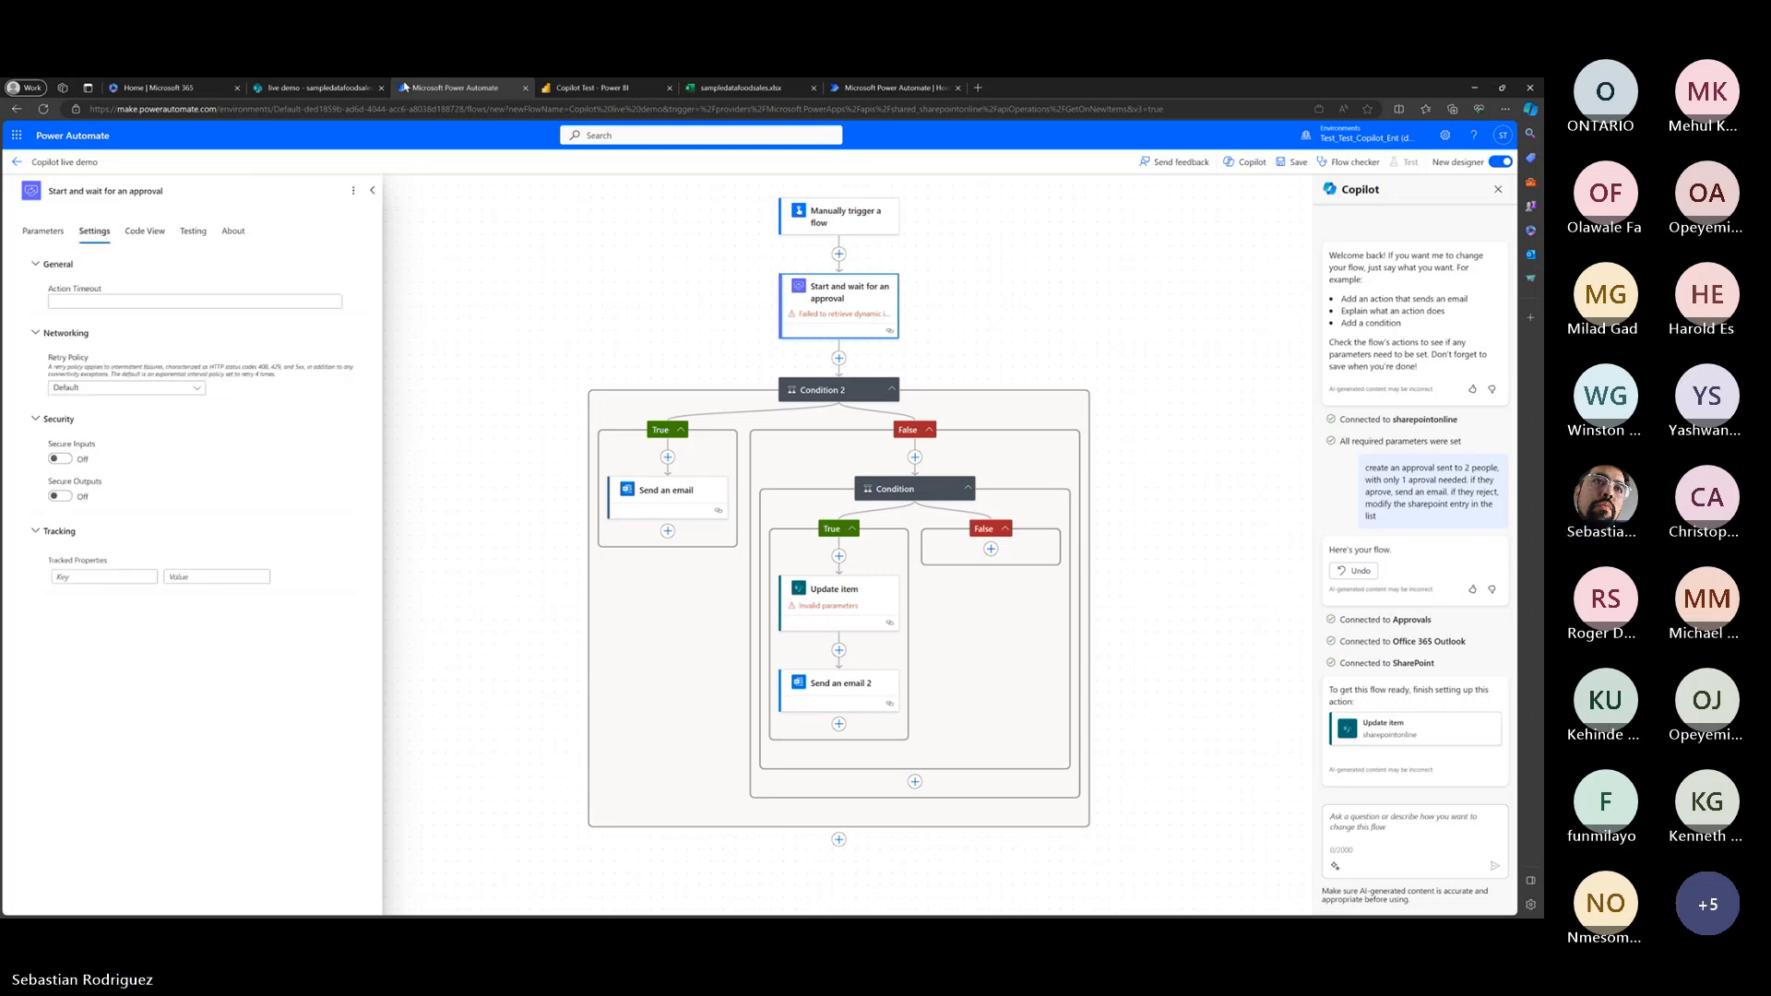
pyautogui.click(378, 192)
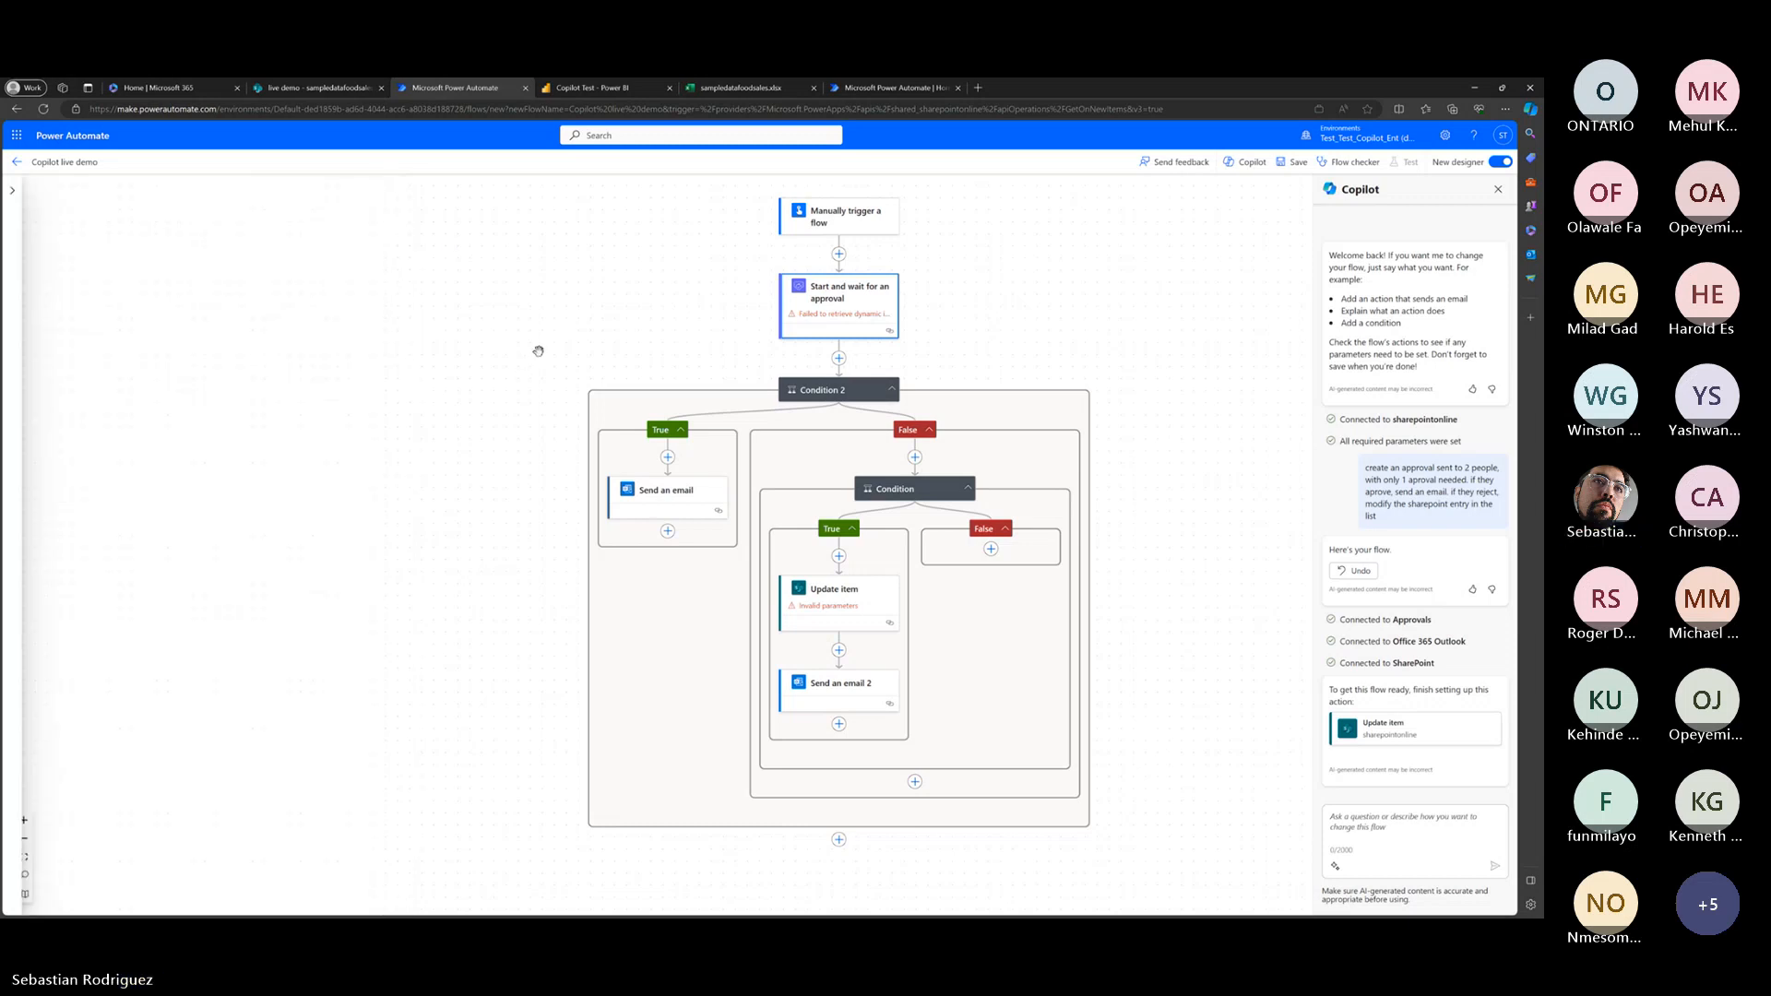
# Examine the parameters of Condition 2, the "Send an email" action in its True branch and the nested Condition in its False branch.
pyautogui.click(872, 401)
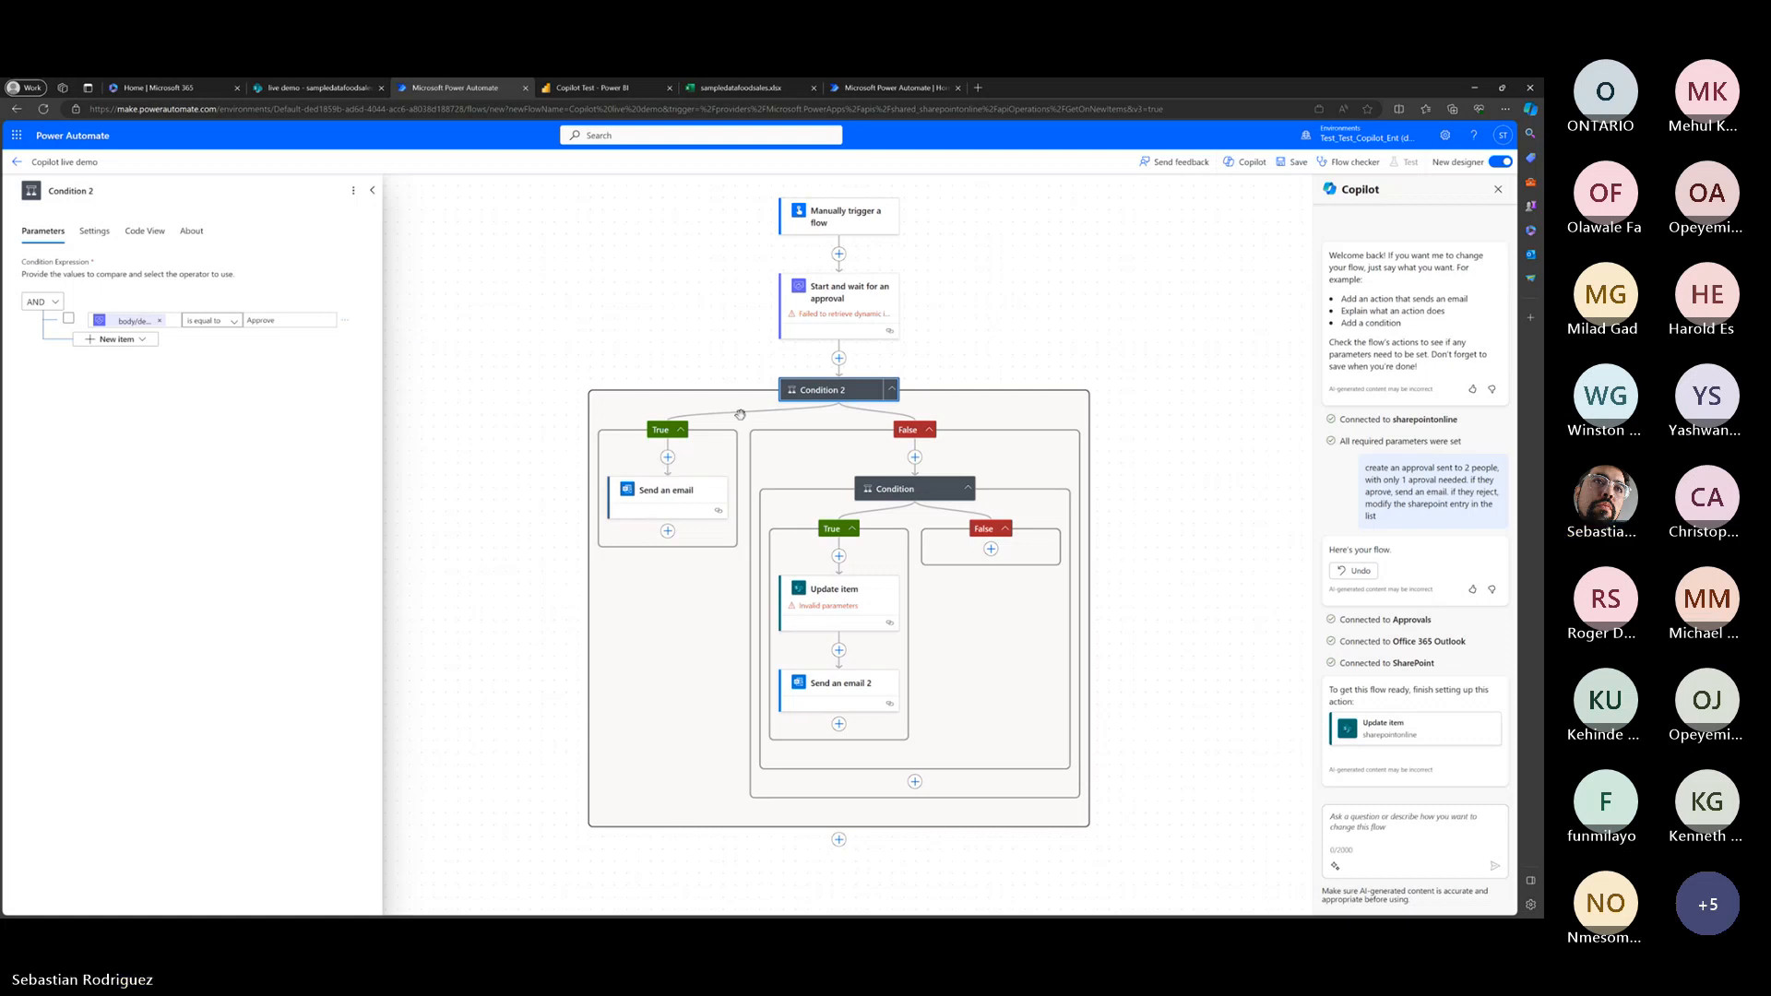
pyautogui.click(656, 505)
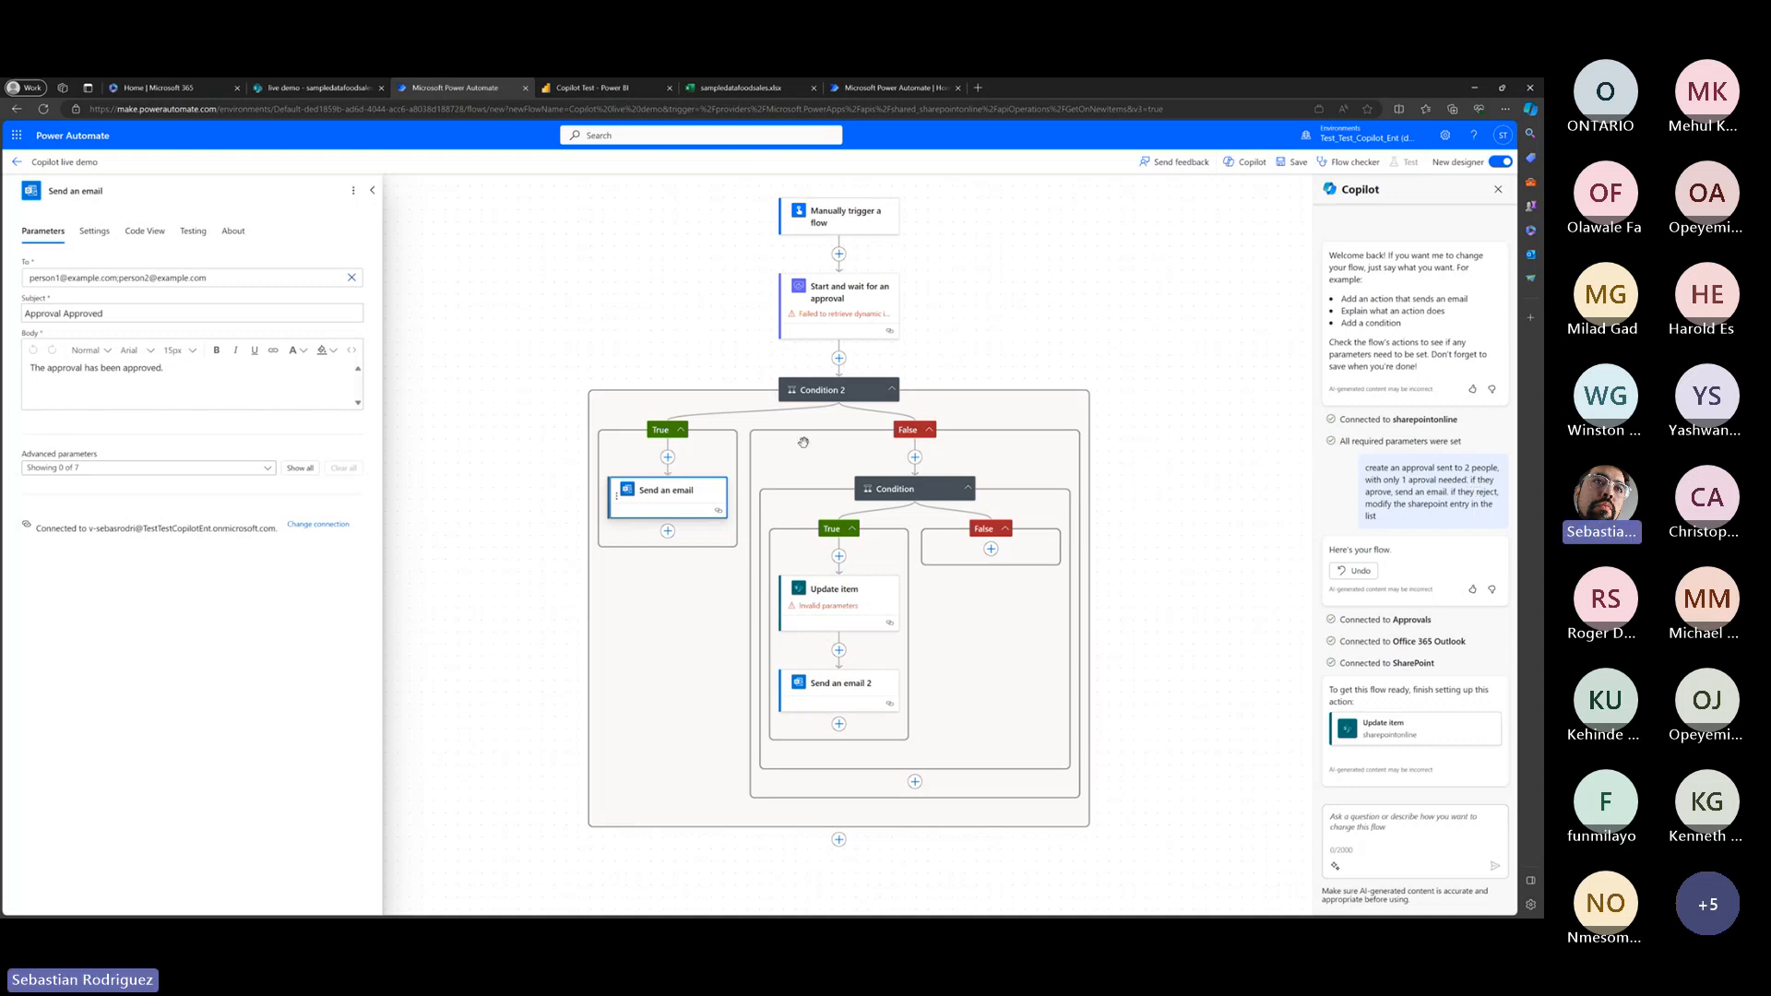
pyautogui.click(909, 489)
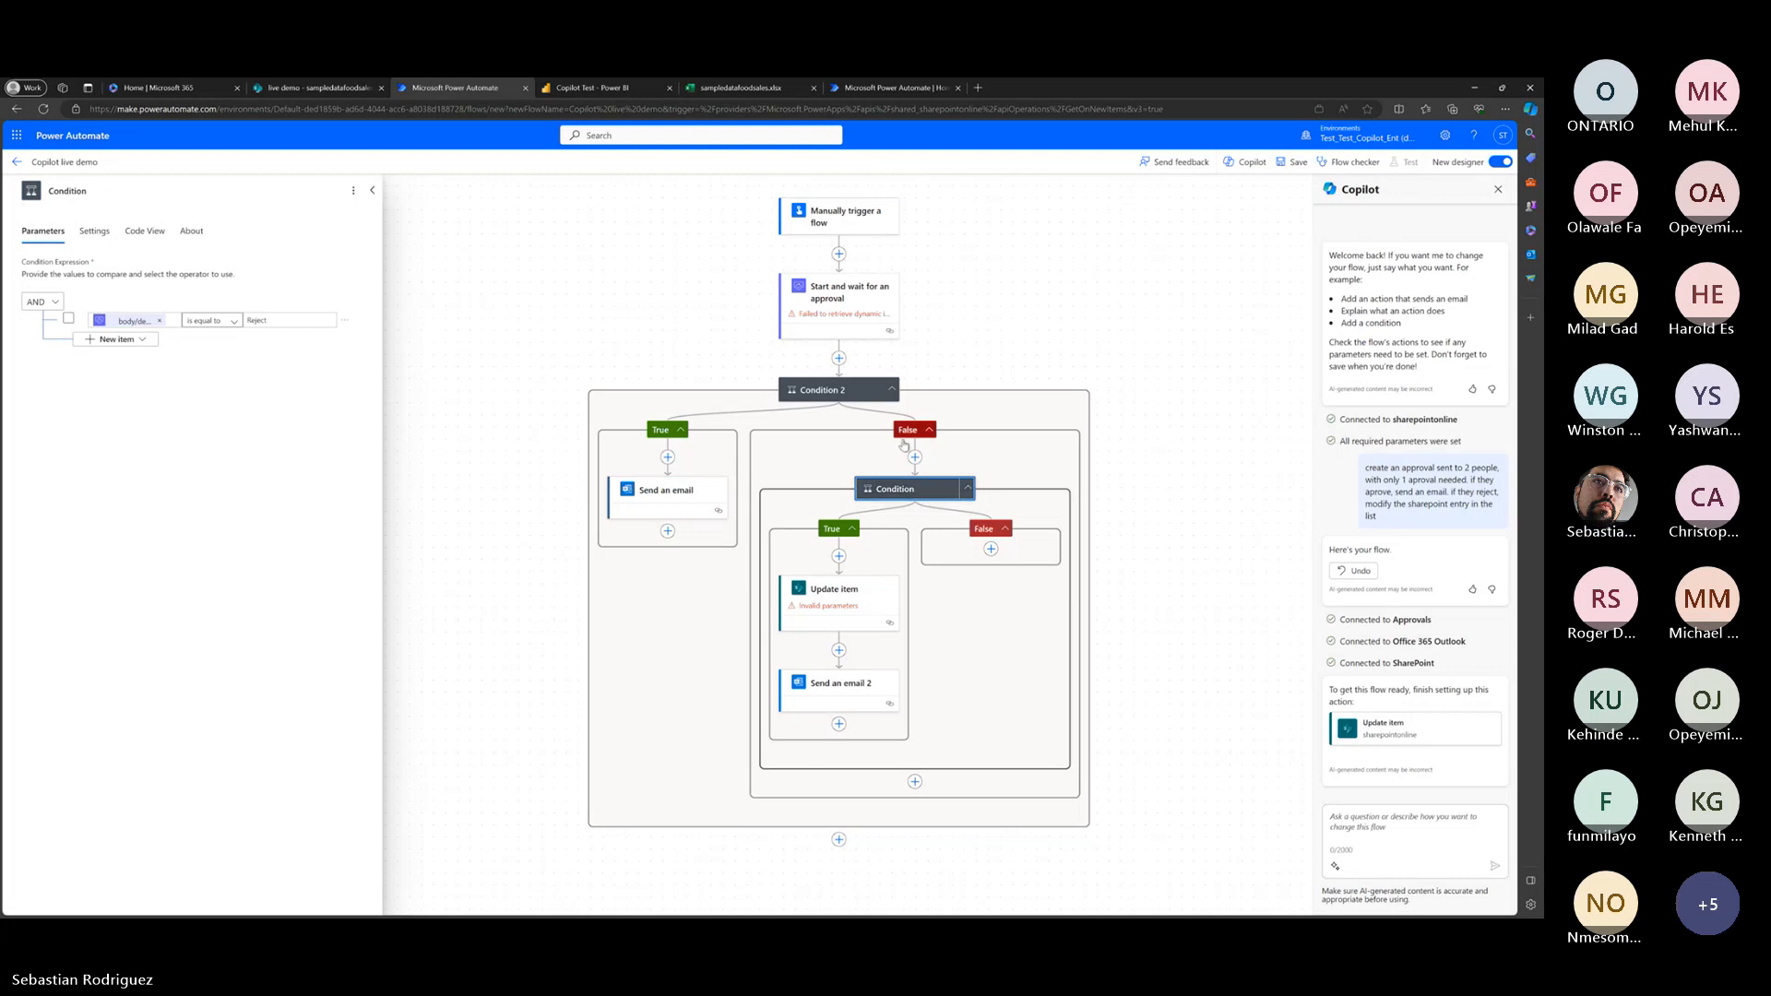
# Examine the parameters of the "Update item" and "Send an email 2" actions in the nested Condition's True branch.
pyautogui.click(854, 598)
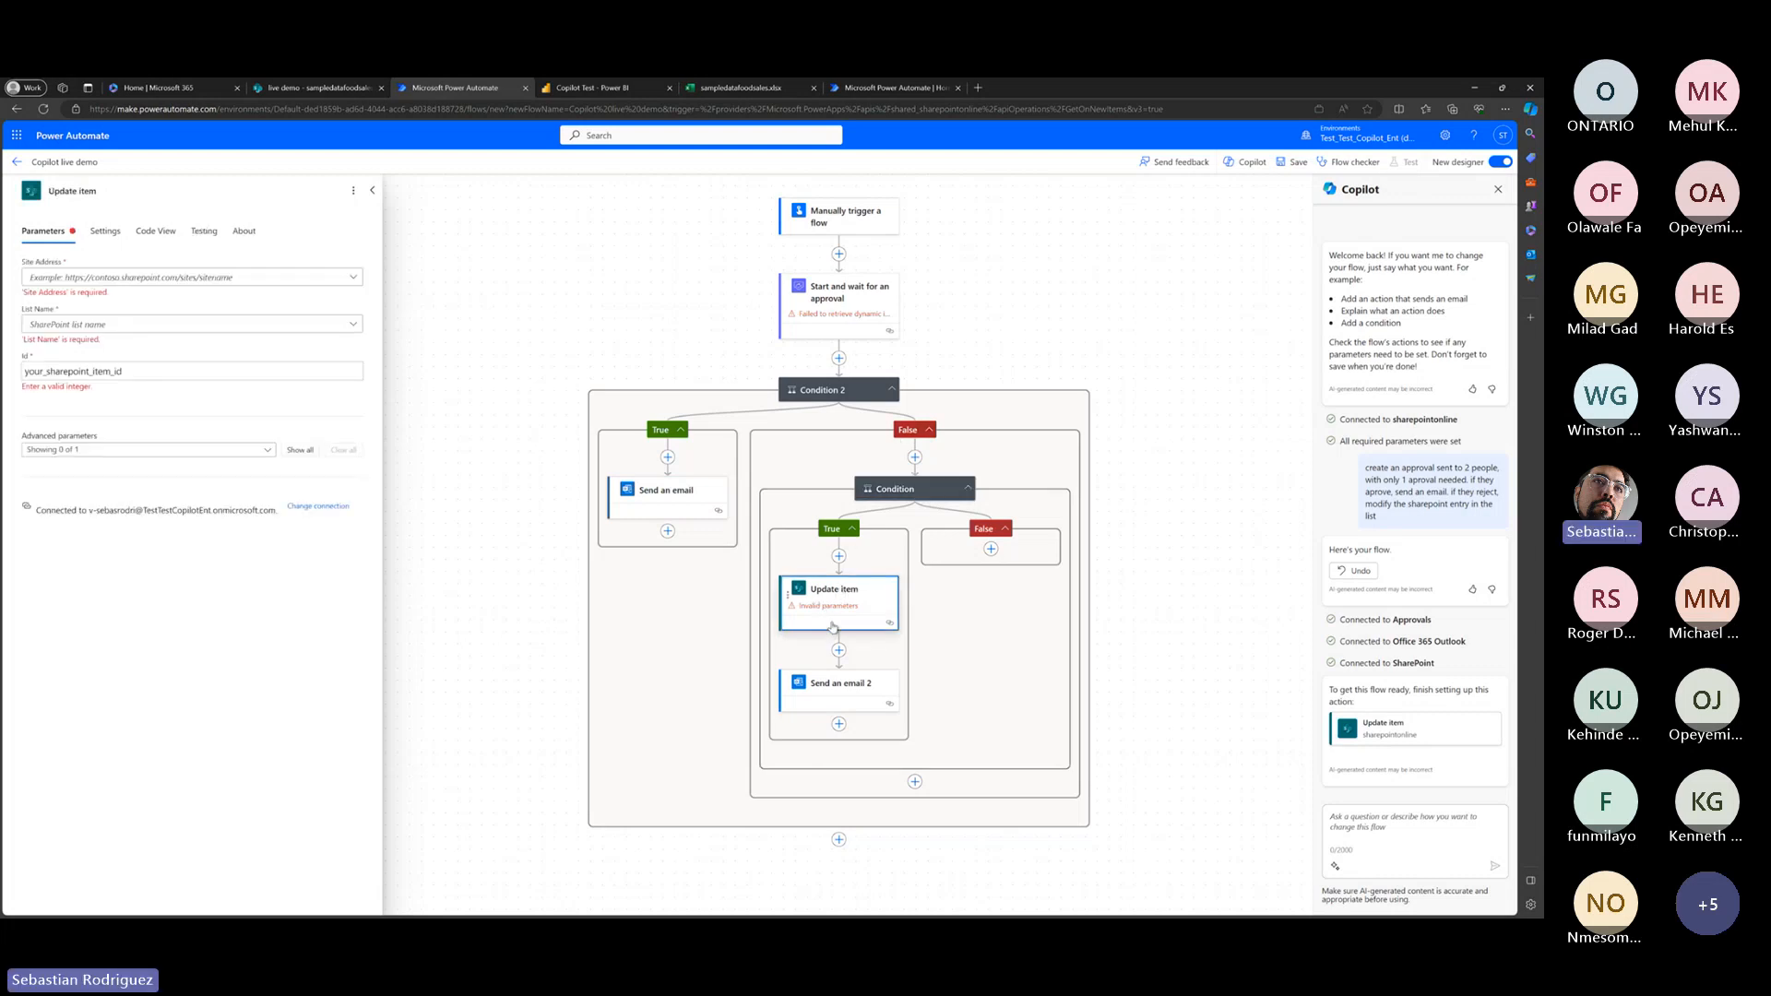
pyautogui.click(868, 692)
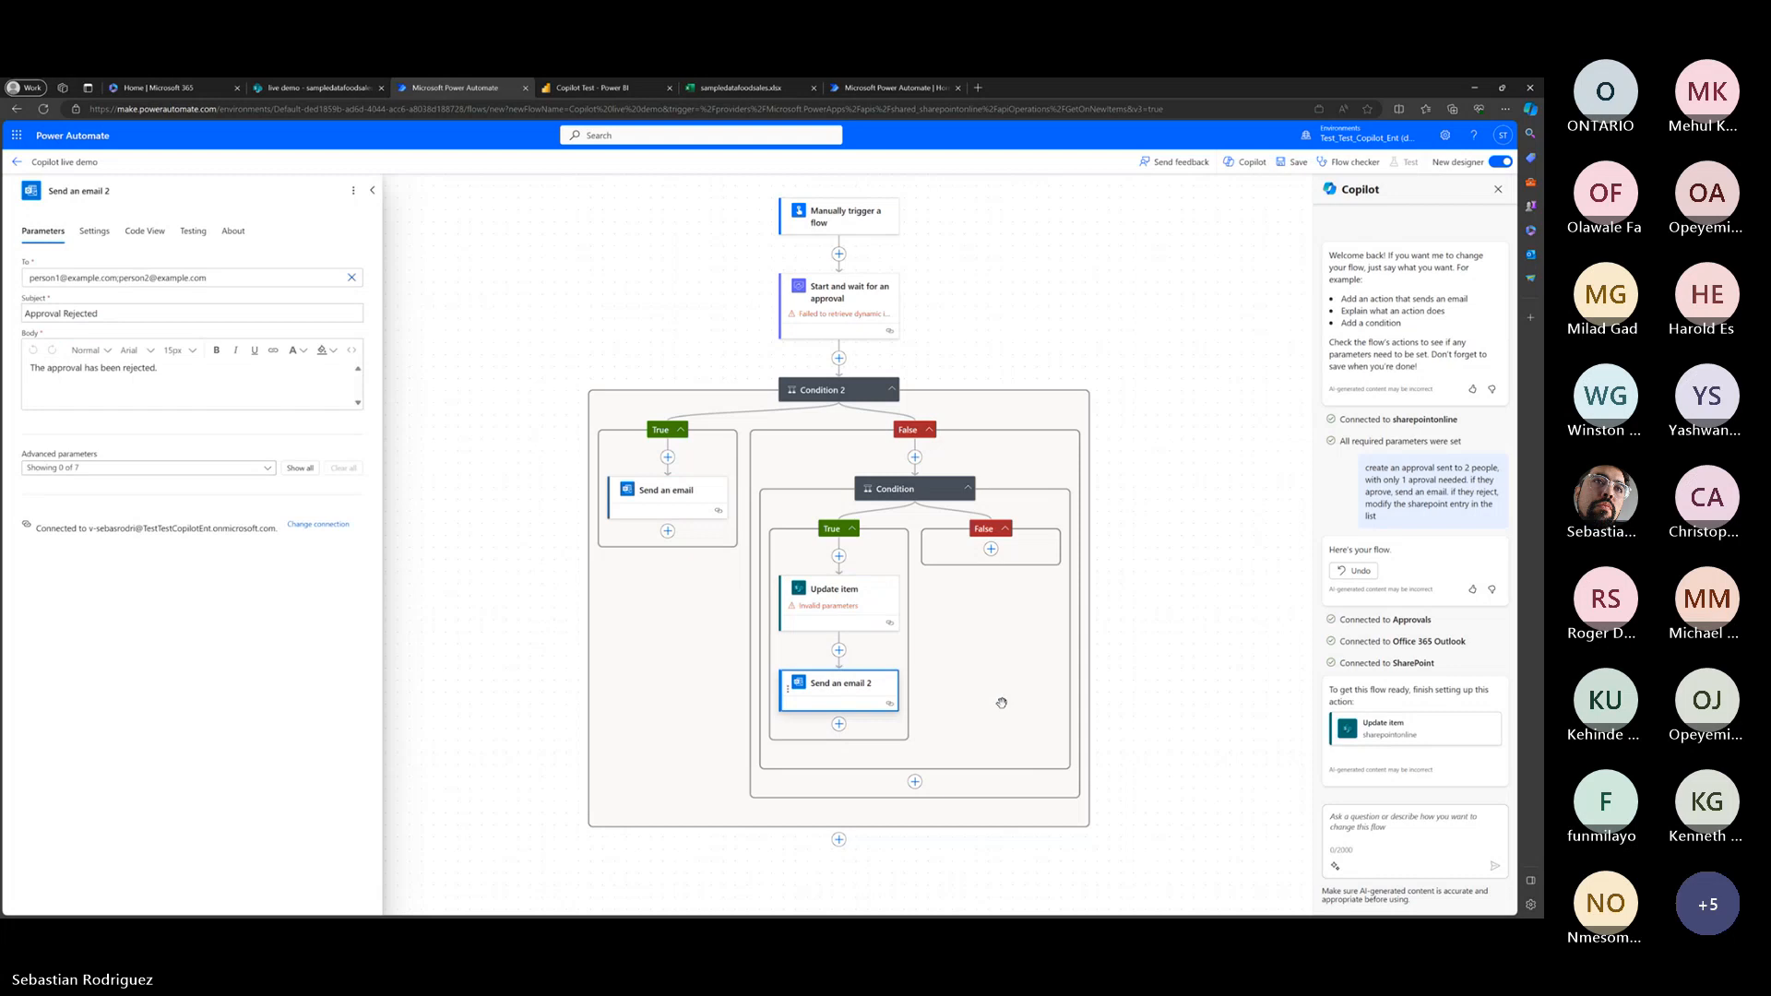
pyautogui.moveTo(550, 618); pyautogui.dragTo(532, 582)
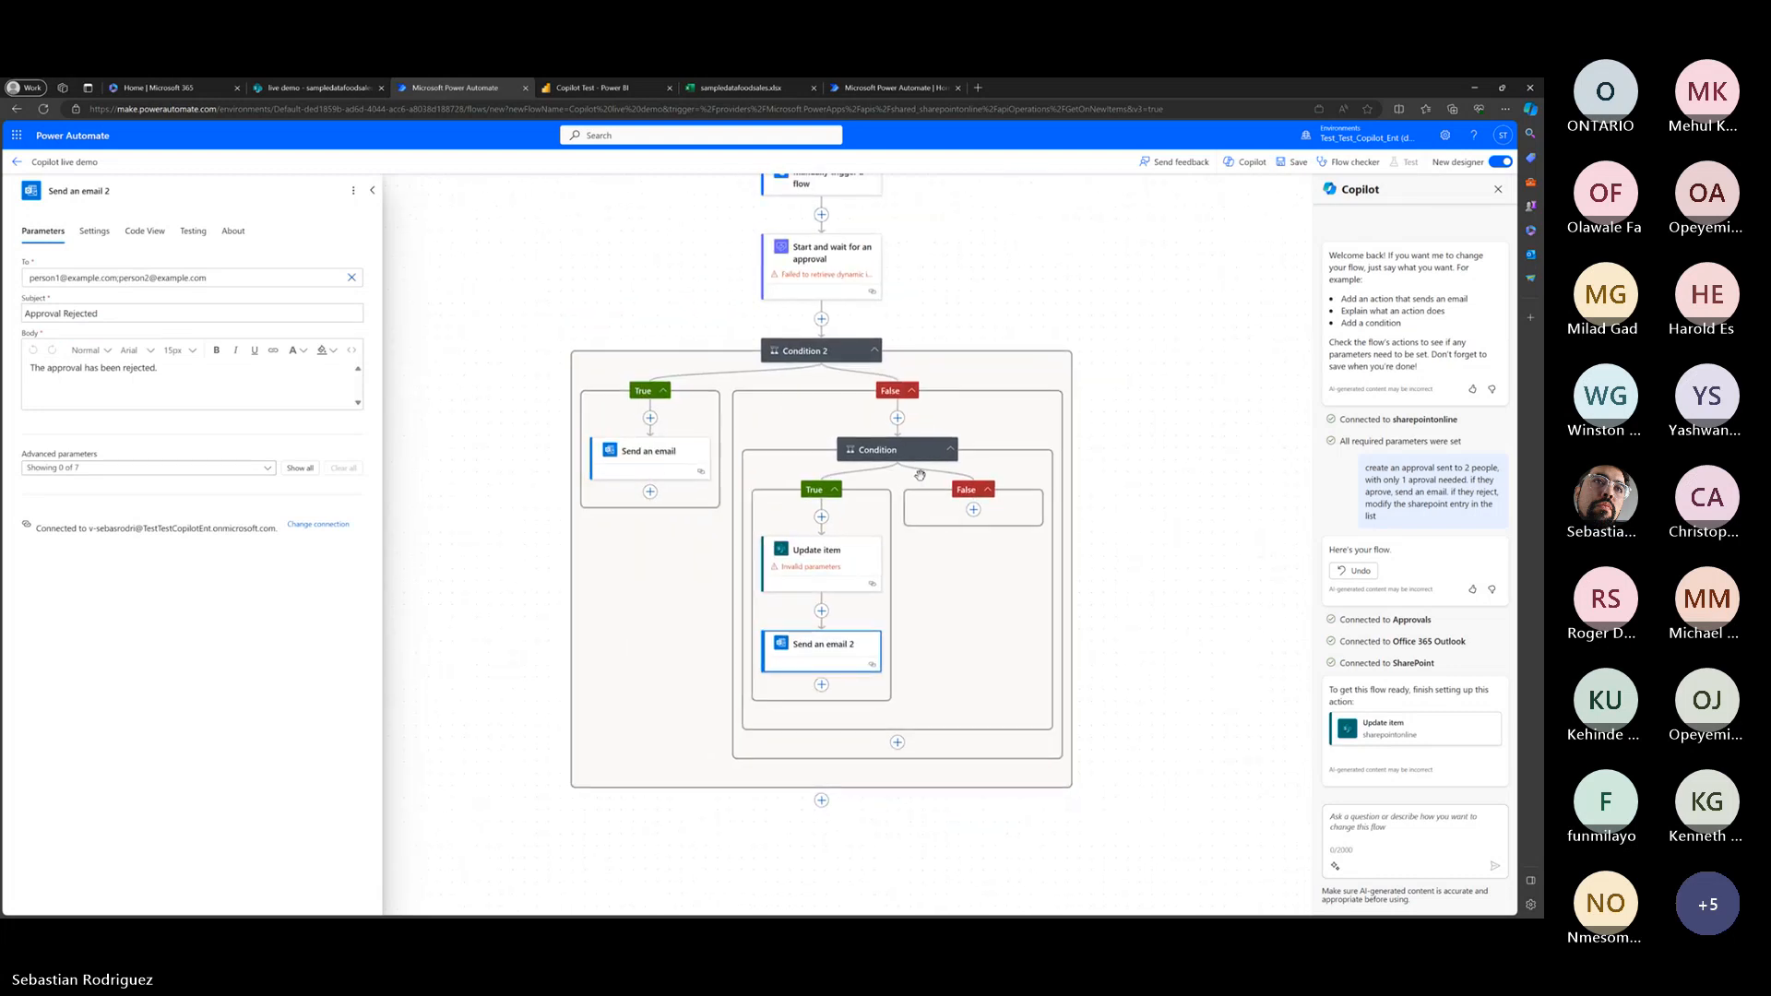
# Delete Condition 2 with all its child steps and the "Start and wait for an approval" action from the flow.
pyautogui.rightClick(850, 351)
pyautogui.click(885, 371)
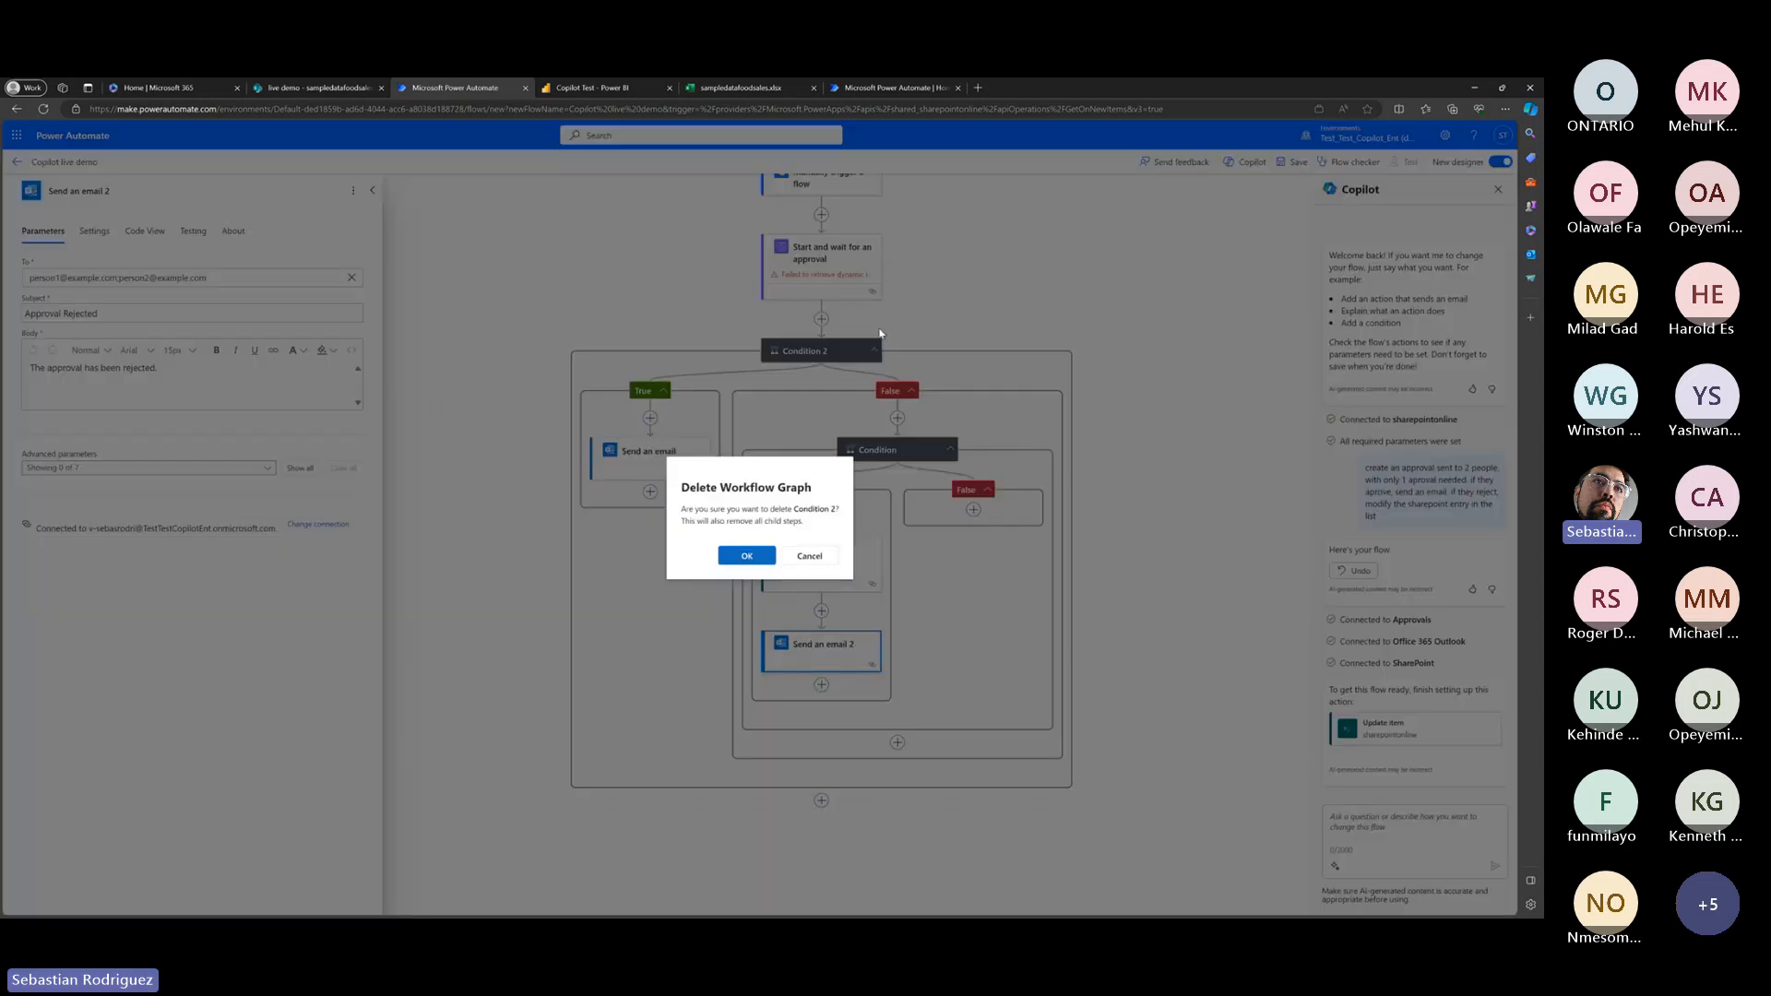
pyautogui.click(748, 554)
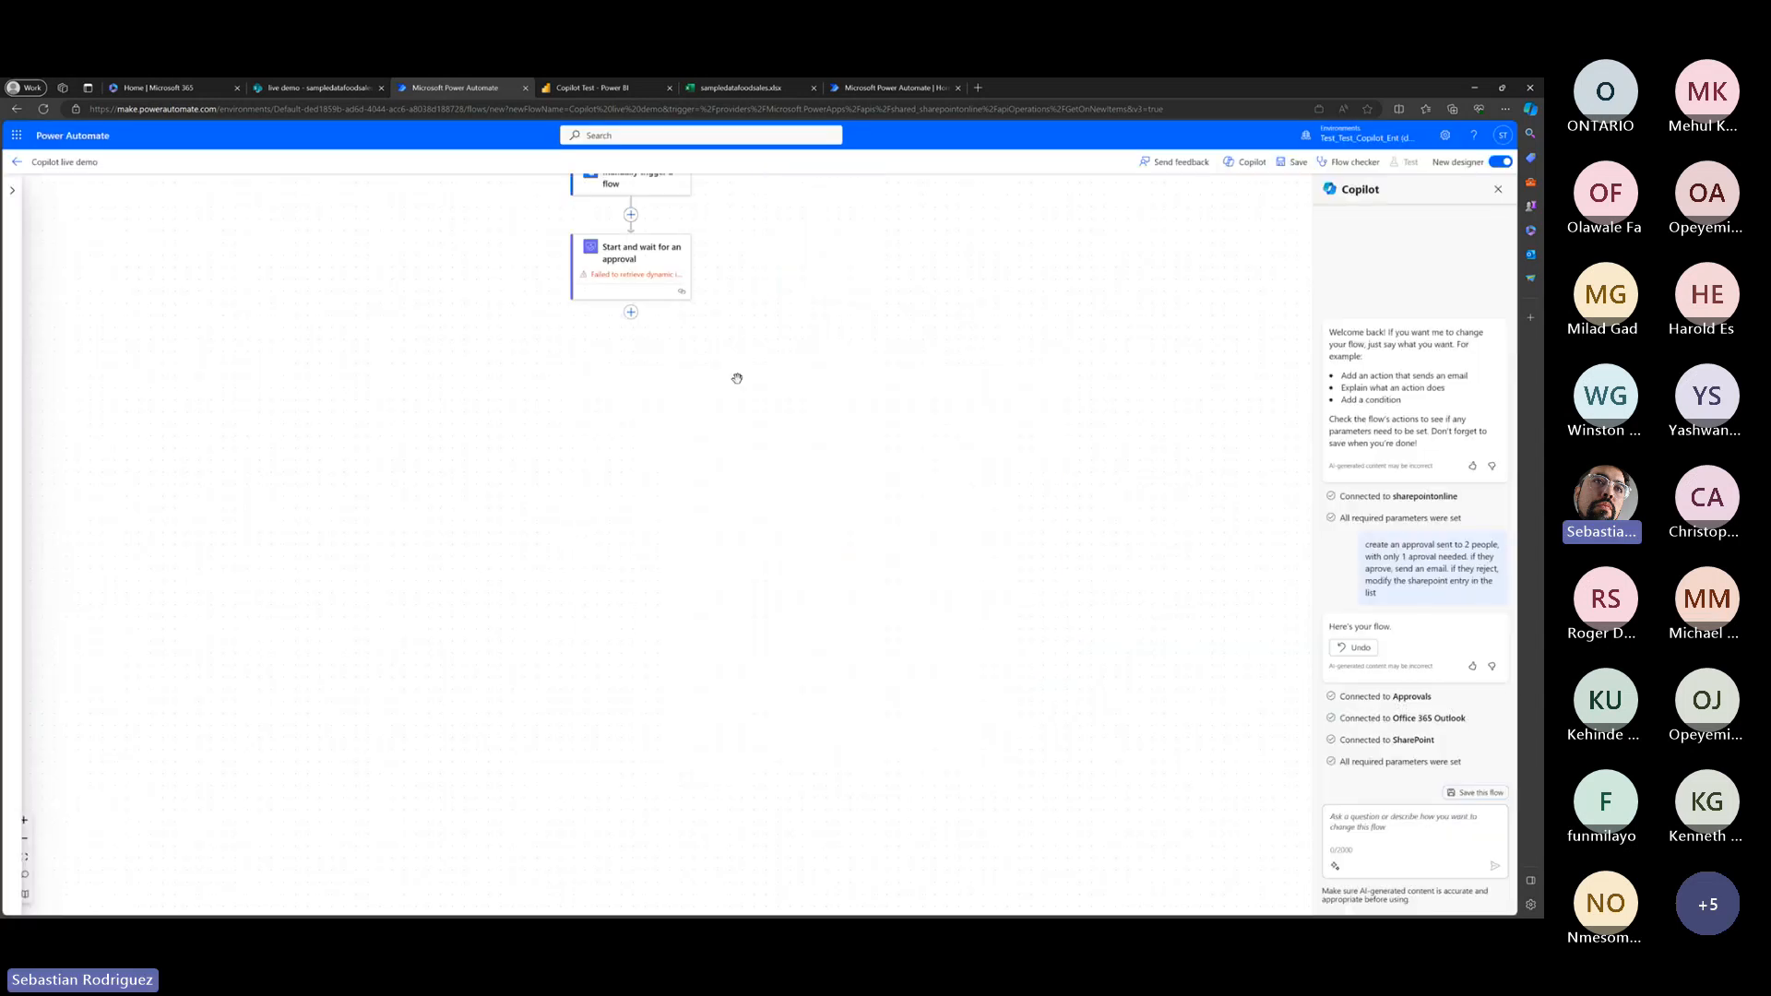
pyautogui.rightClick(661, 248)
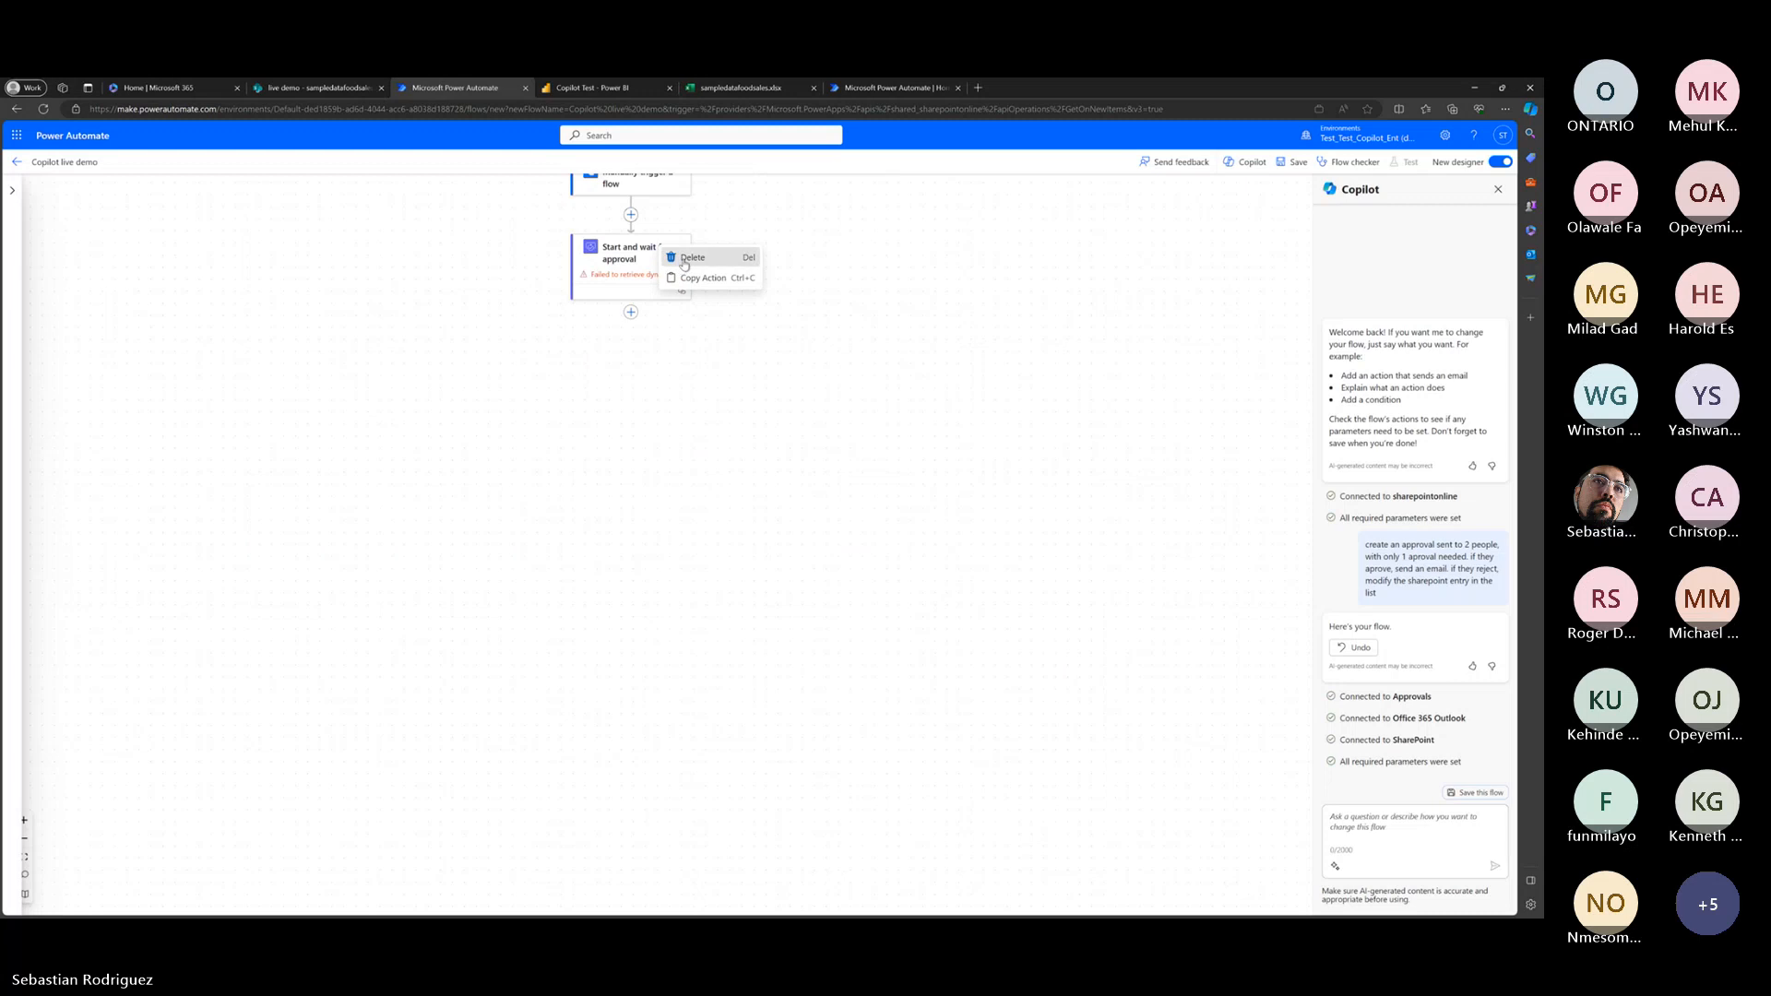
pyautogui.click(690, 255)
pyautogui.click(783, 555)
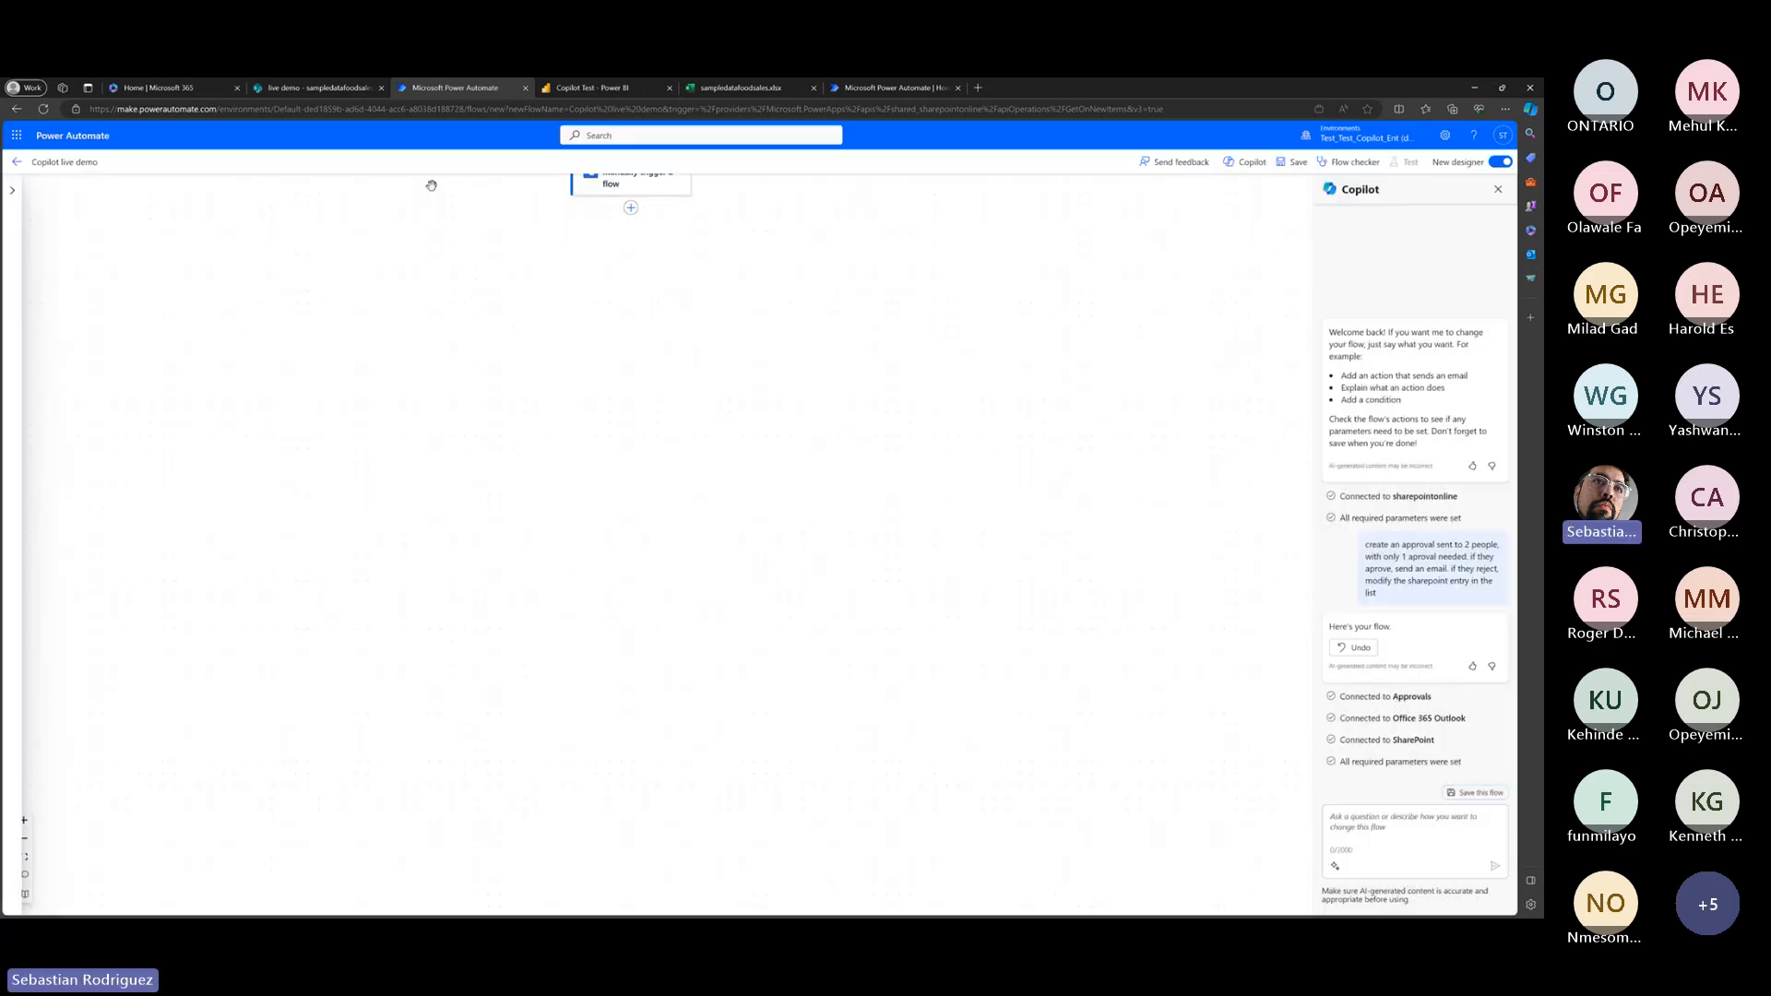
# Ask Microsoft 365 Copilot chat for 5 cool and engaging Power Automate demos using a trigger for every item added to a SharePoint list.
pyautogui.click(189, 87)
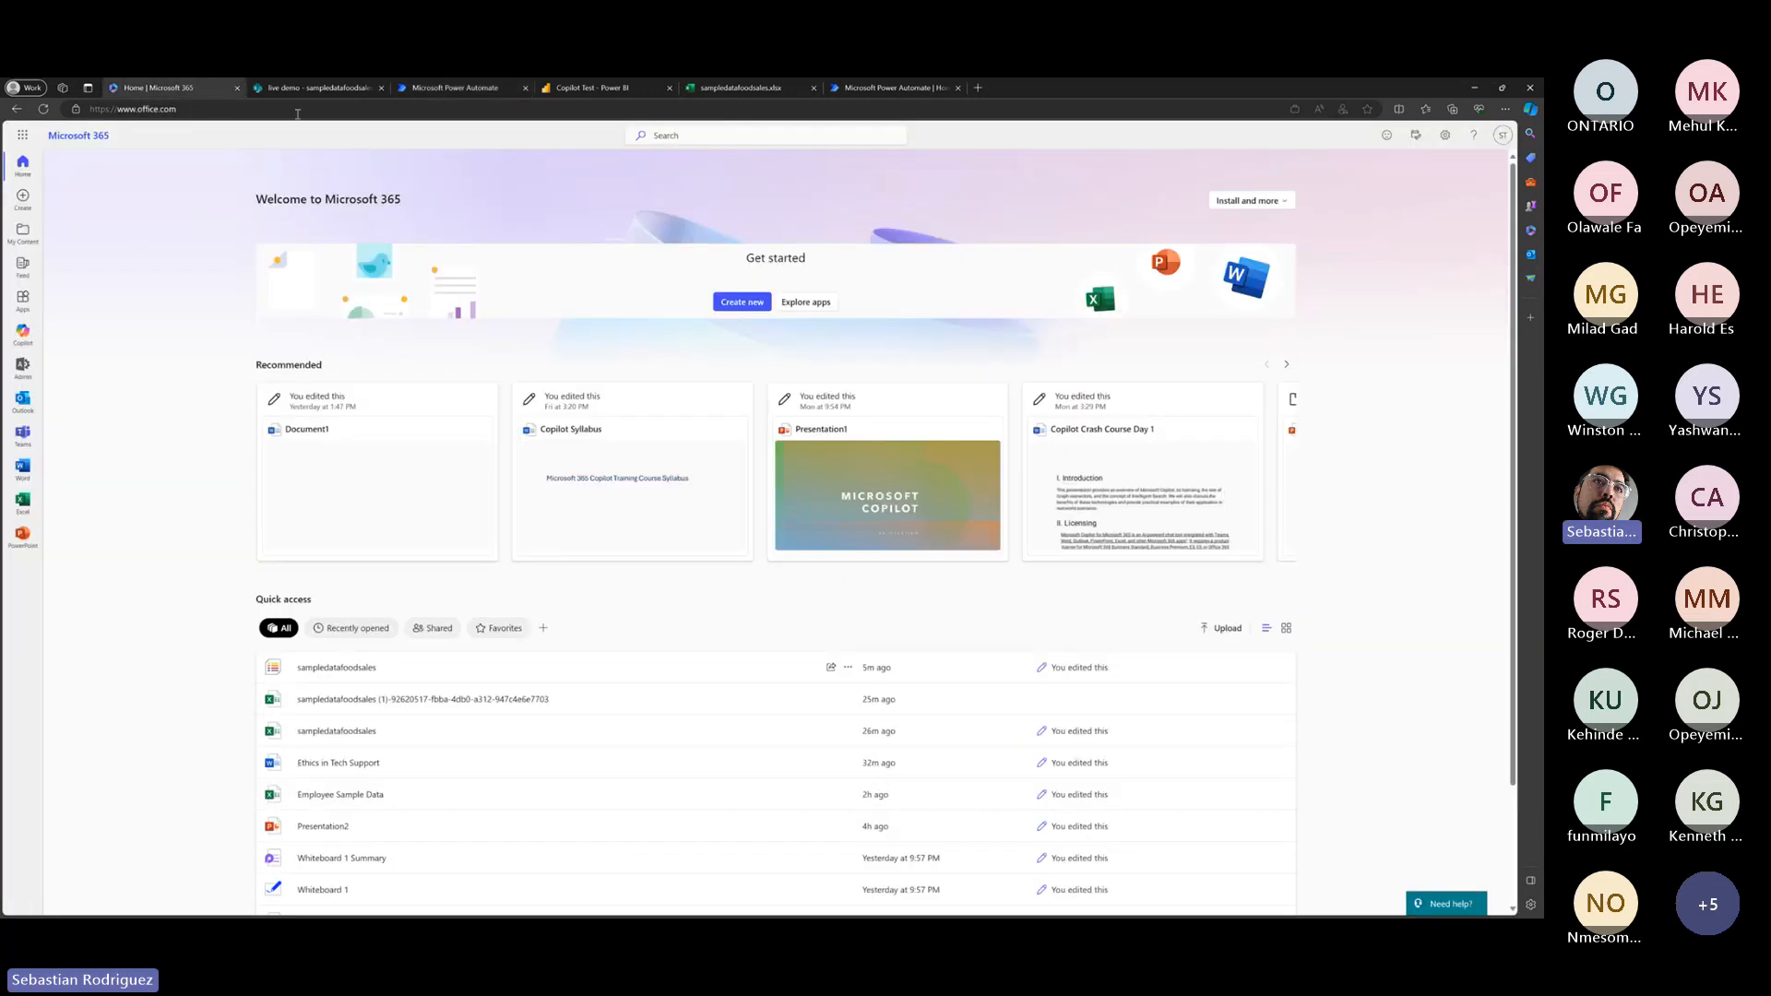
pyautogui.click(23, 332)
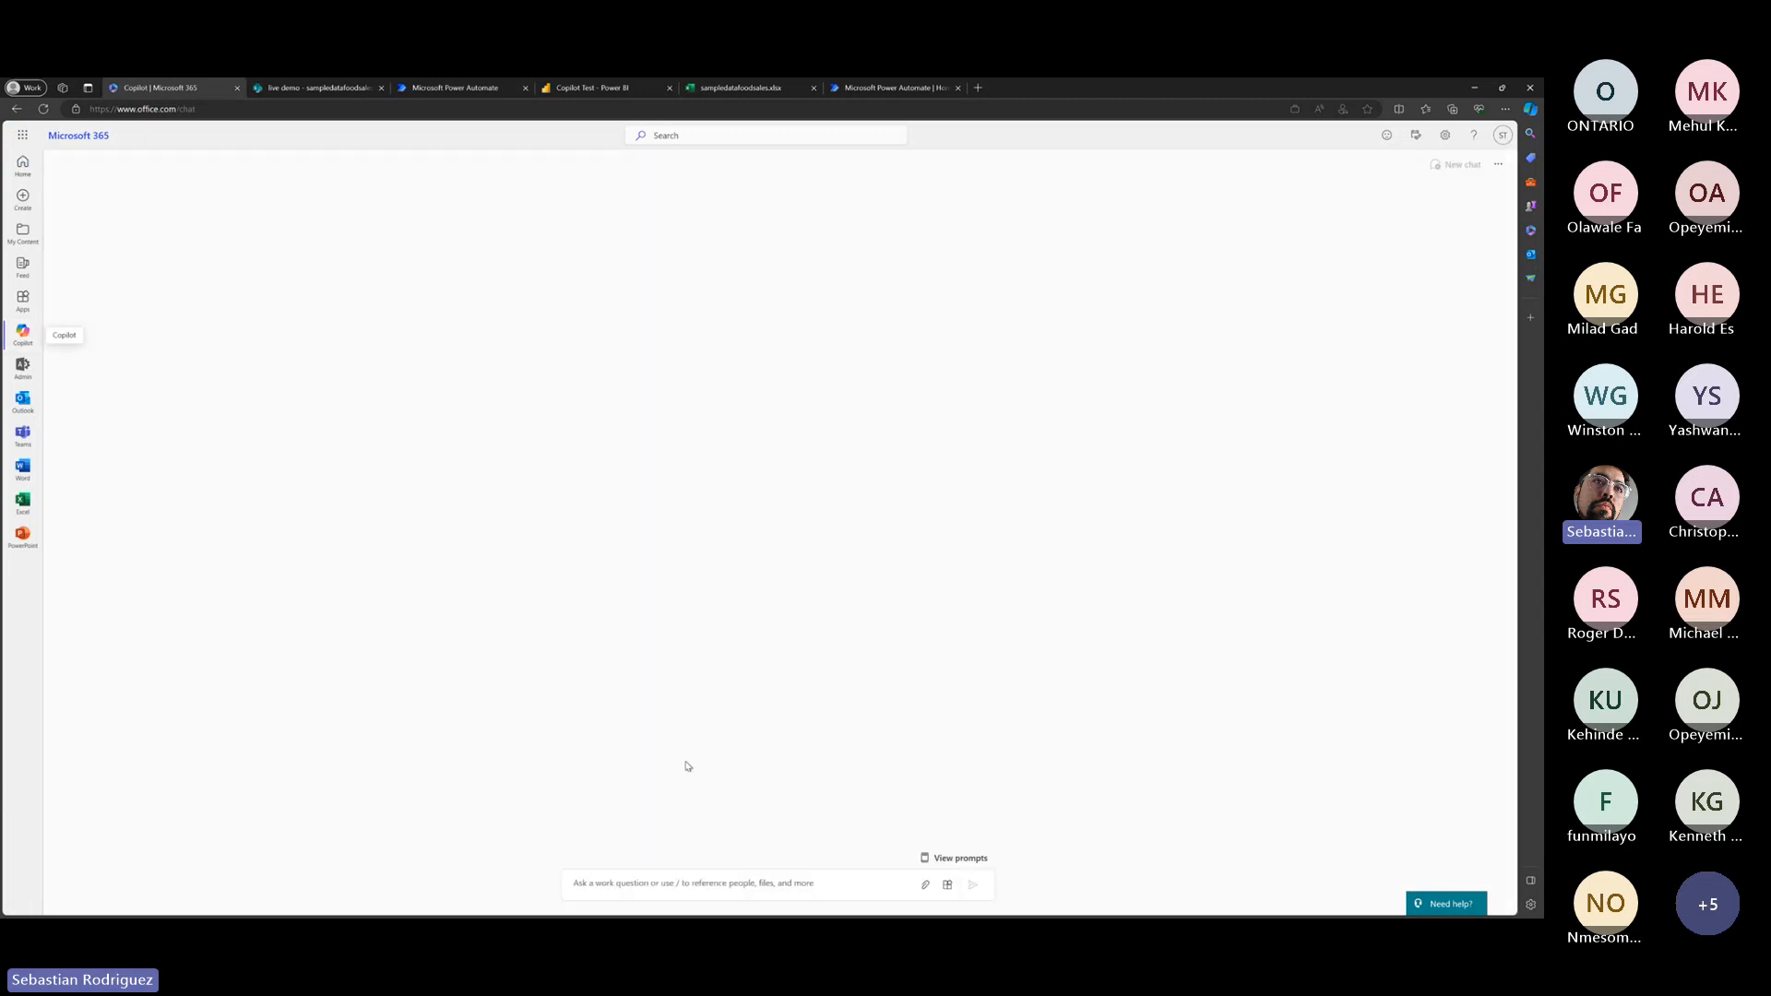
pyautogui.click(711, 883)
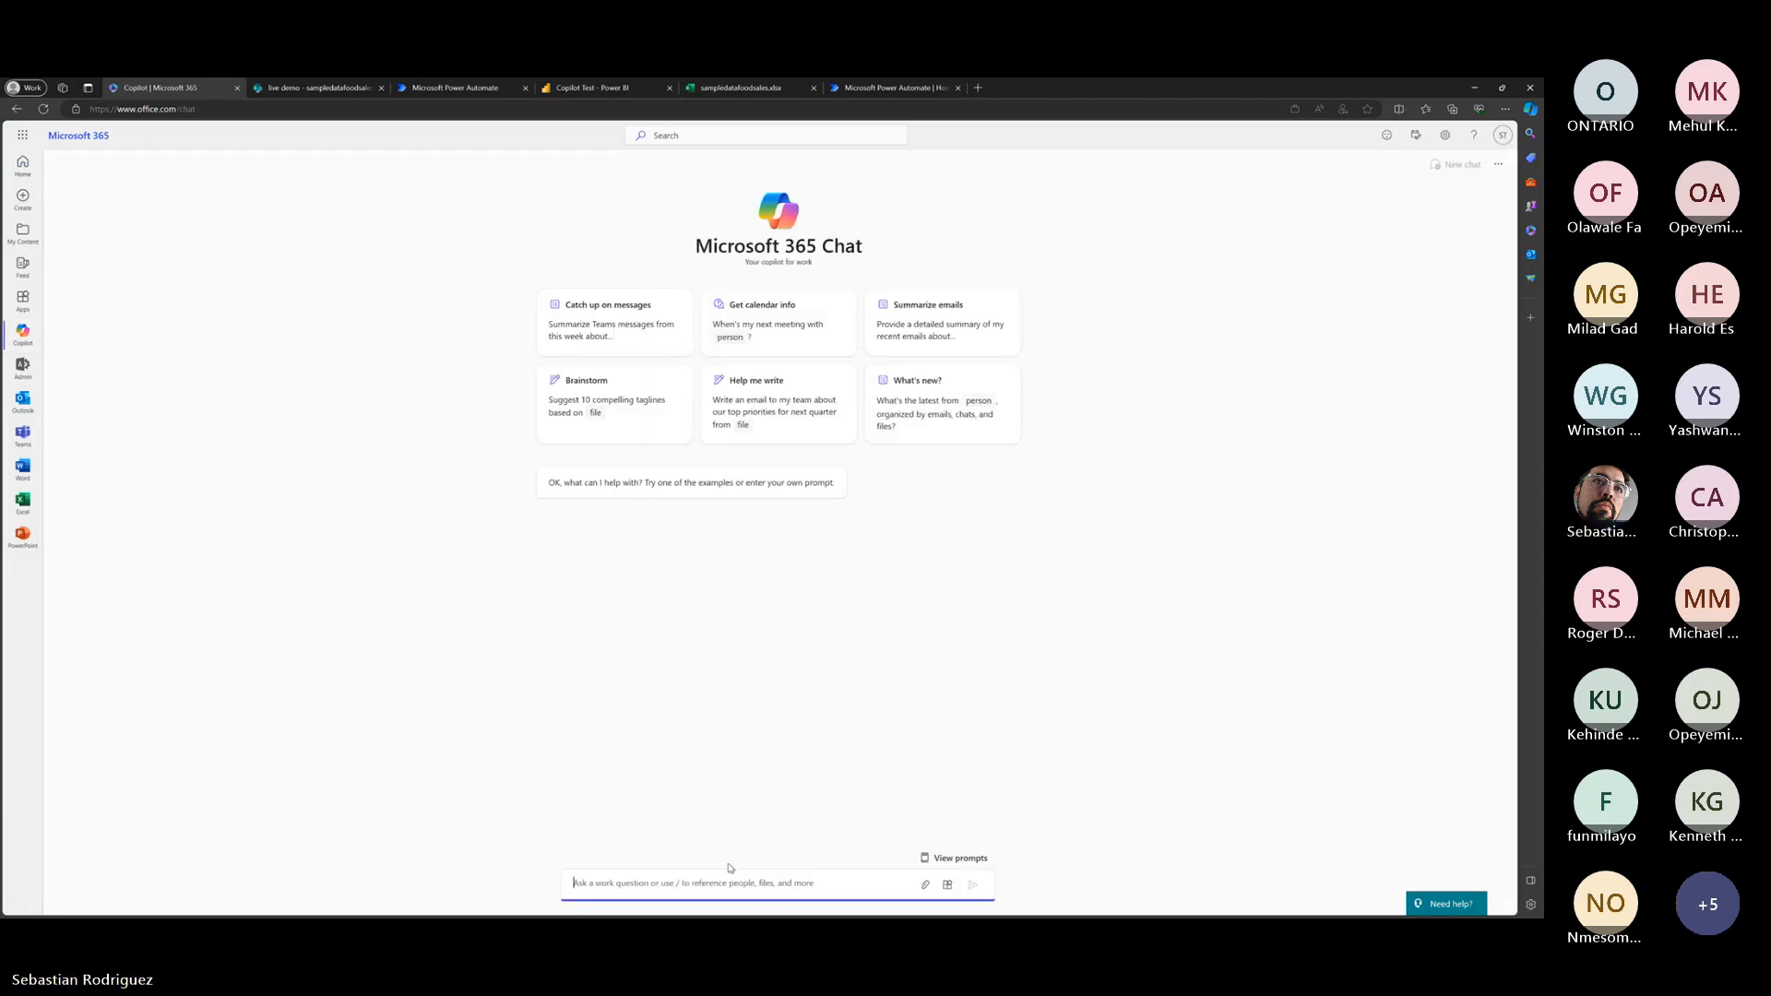
pyautogui.write('I want to create fun automations for a live demo in power automate. I have a trigger for ever')
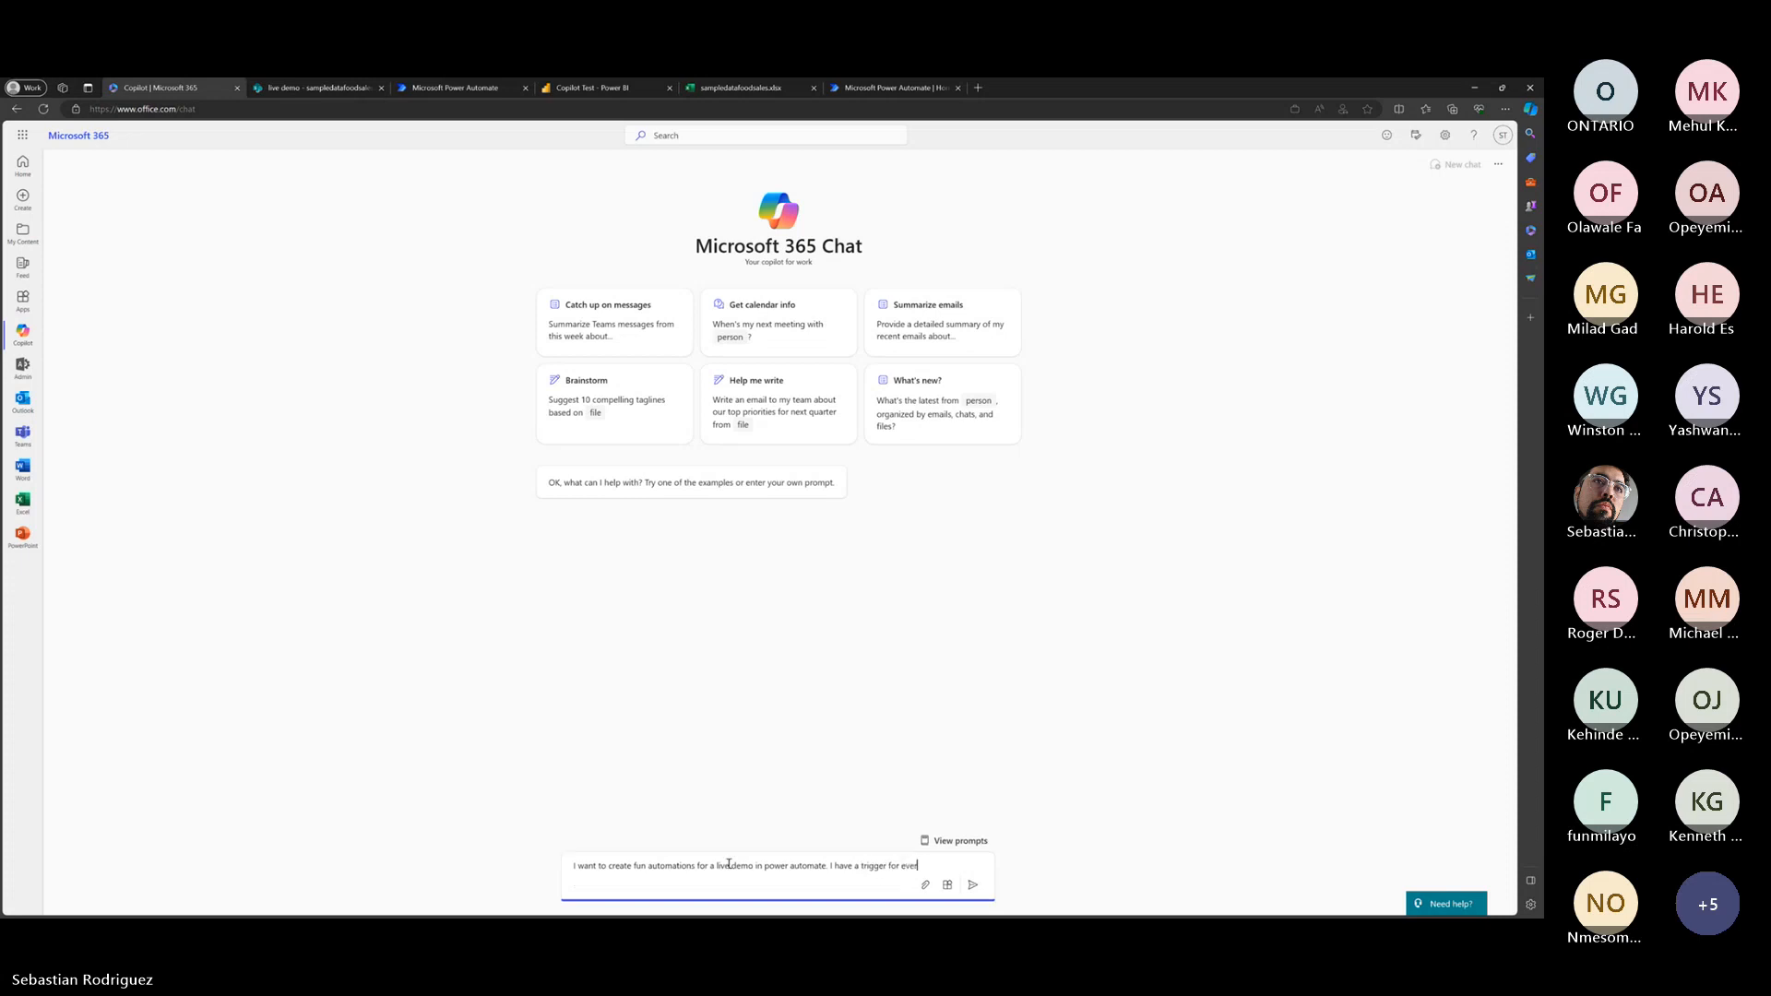
pyautogui.write('ytime an item is added to a')
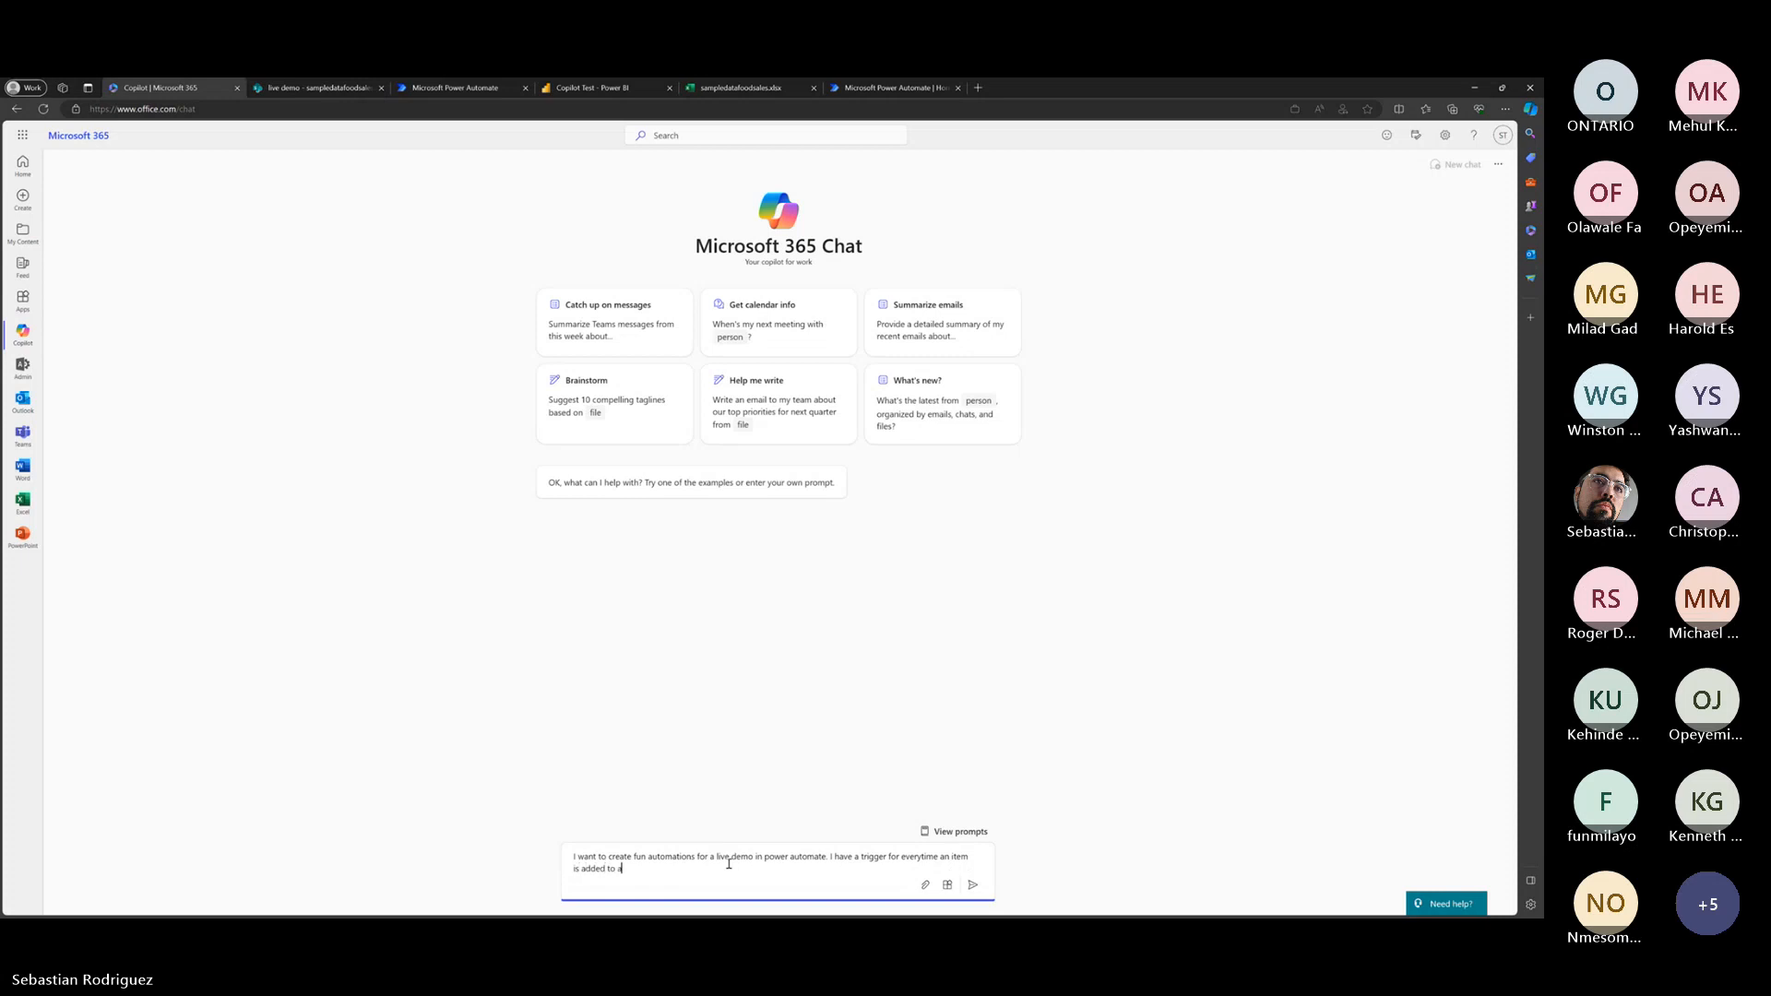
pyautogui.write(' sharep')
pyautogui.write('demos could I run with them?')
pyautogui.press('Return')
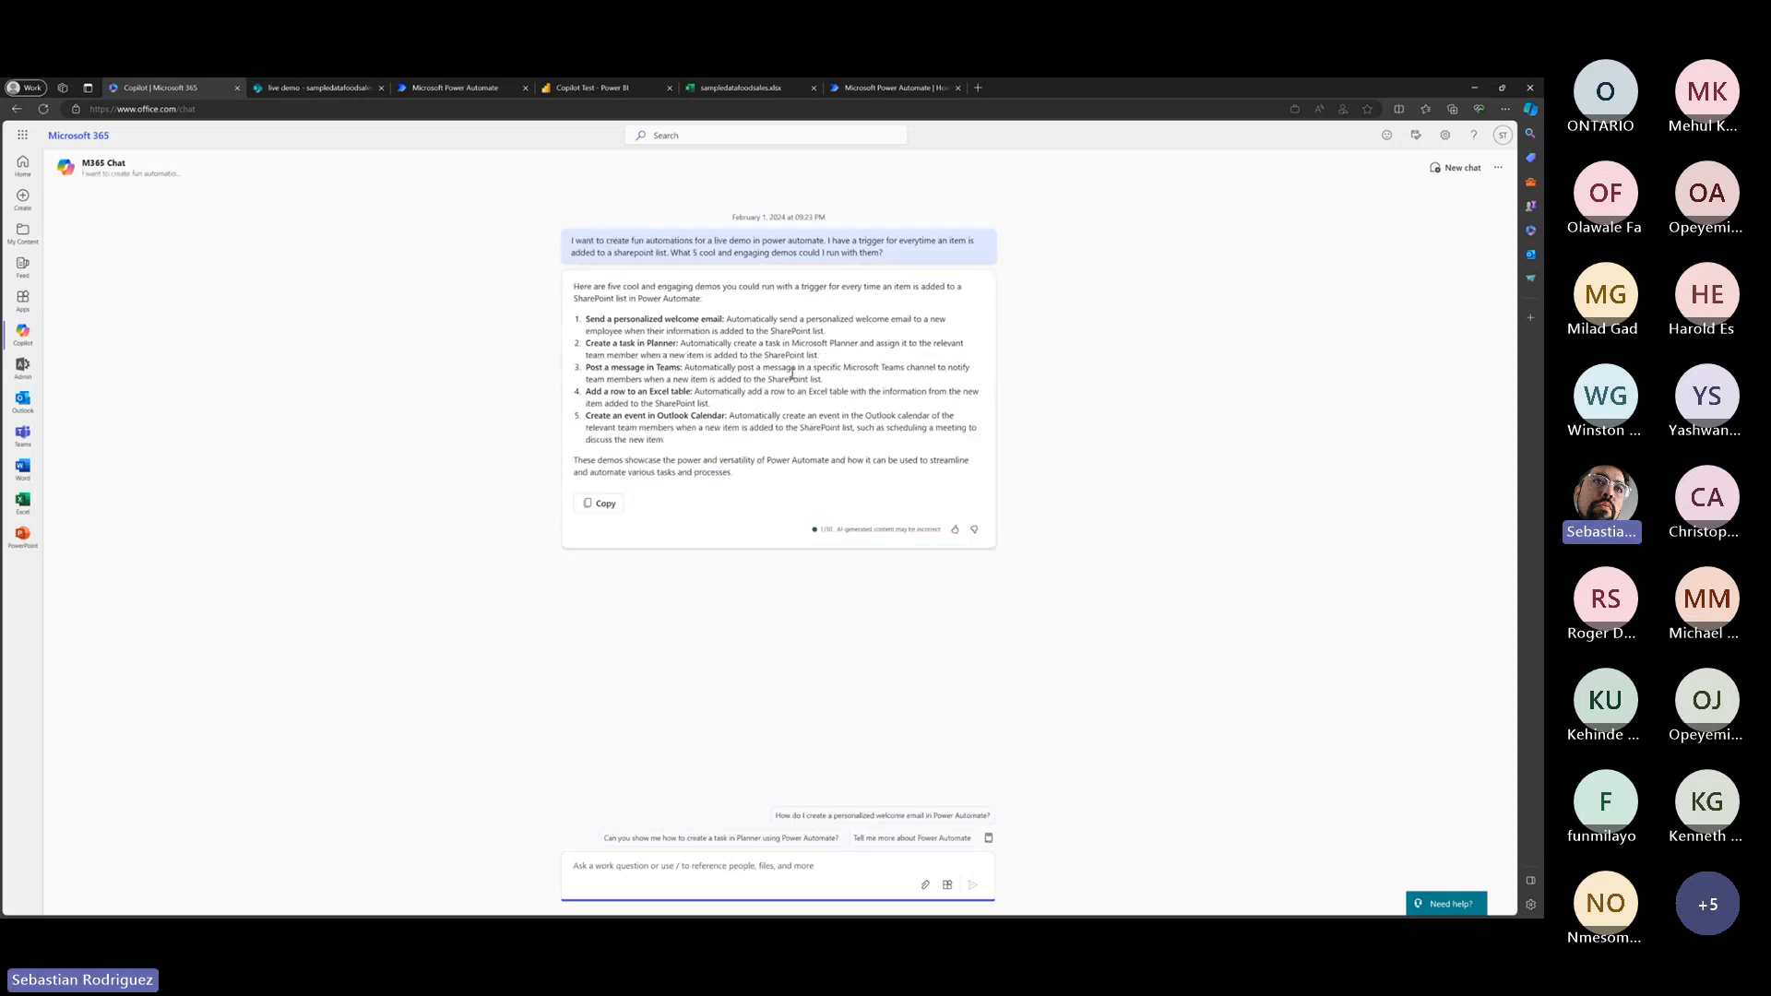
pyautogui.moveTo(831, 357); pyautogui.dragTo(578, 351)
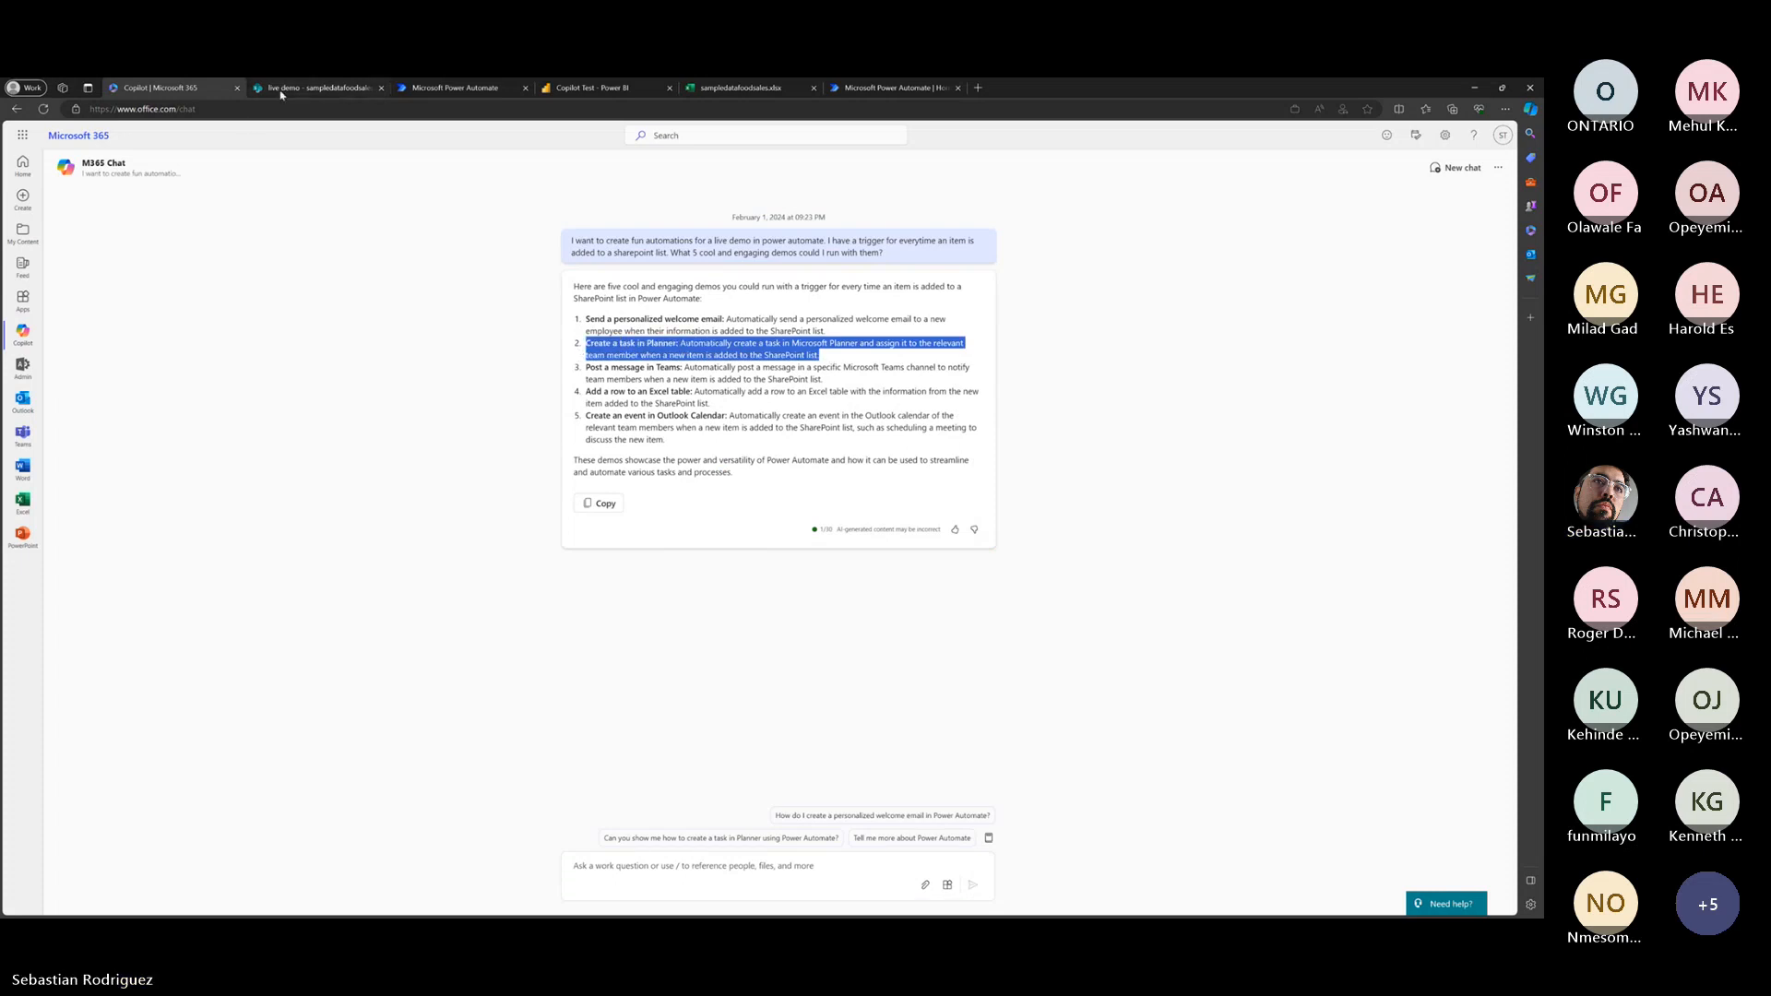
pyautogui.click(281, 89)
pyautogui.click(452, 88)
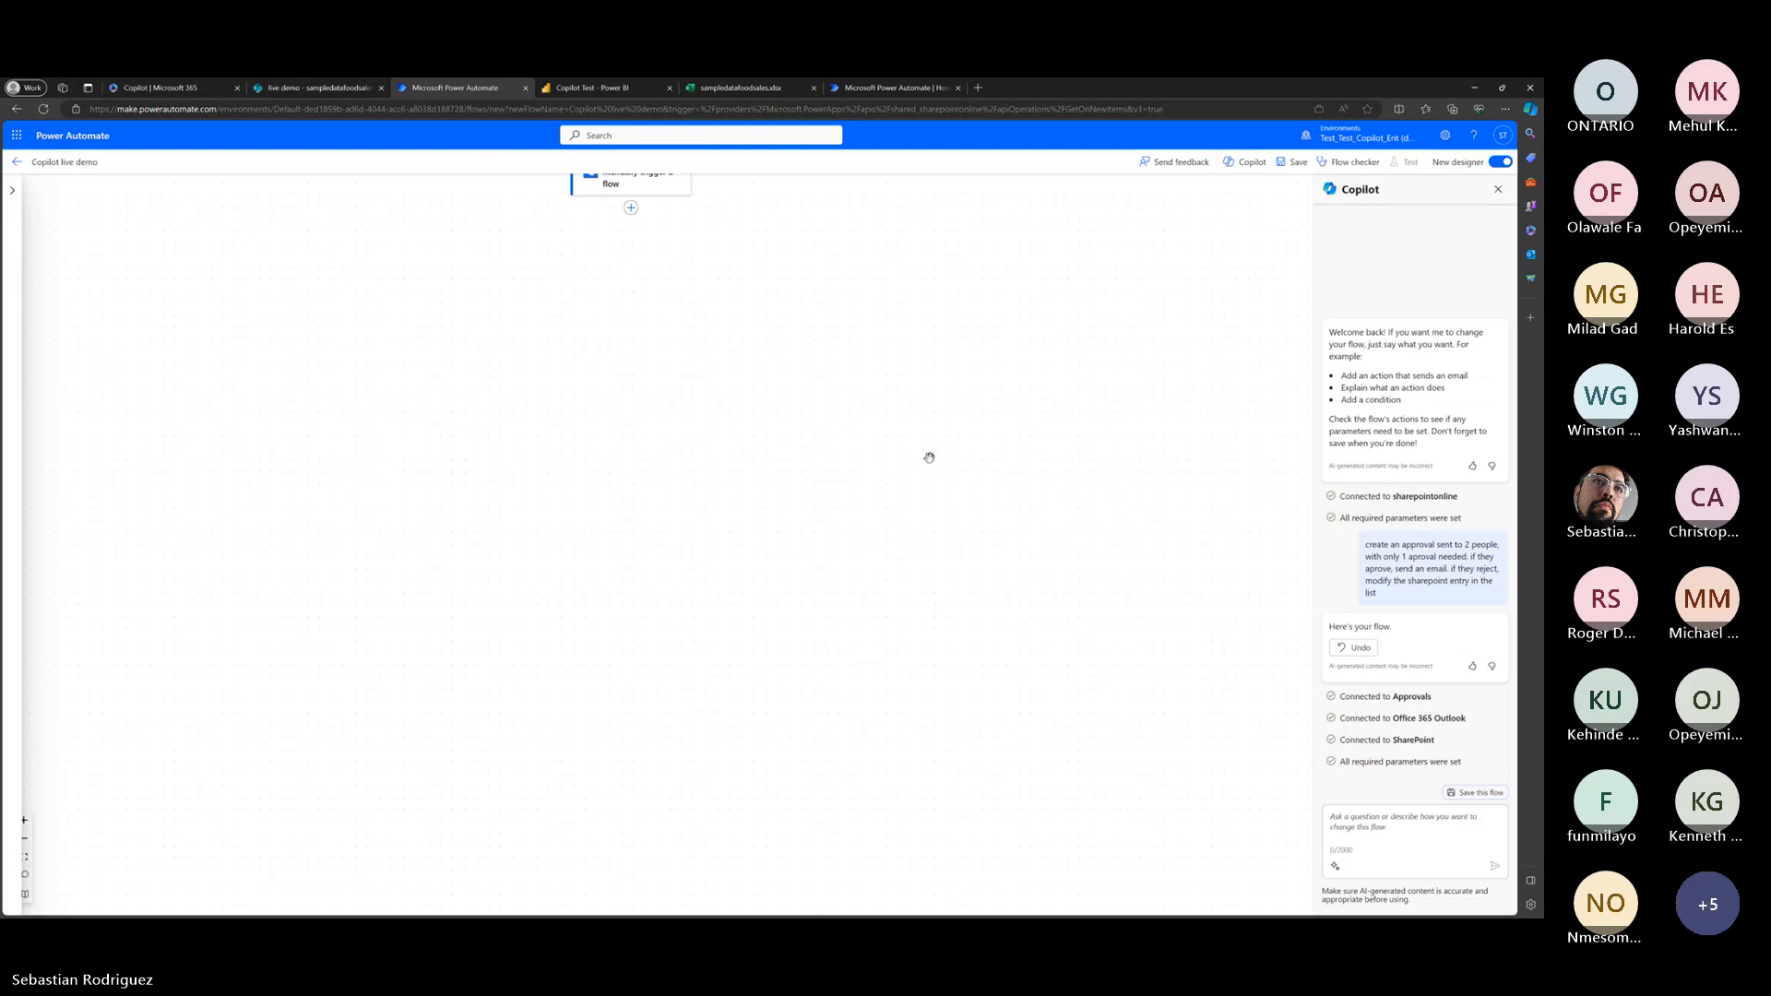
# Copy all five demo suggestions from the Microsoft 365 chat and ask Power Automate's Copilot to add a flow that does the following, including the pasted list.
pyautogui.click(157, 87)
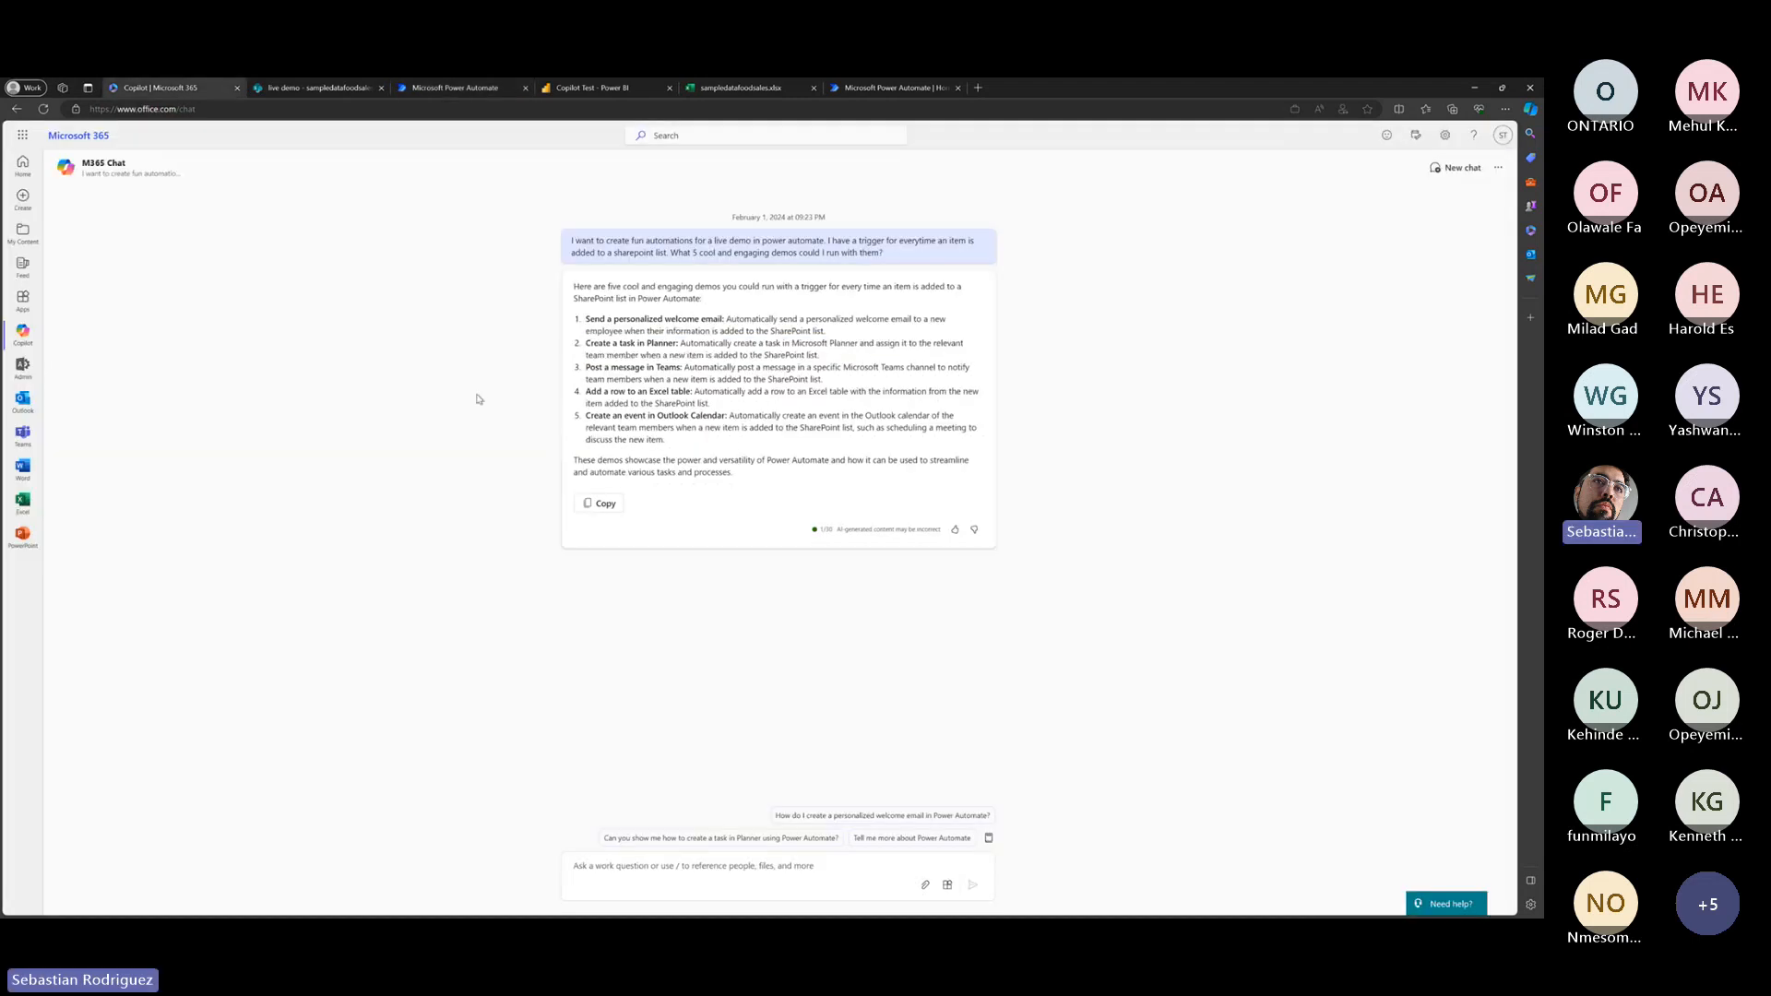
pyautogui.moveTo(728, 444); pyautogui.dragTo(573, 323)
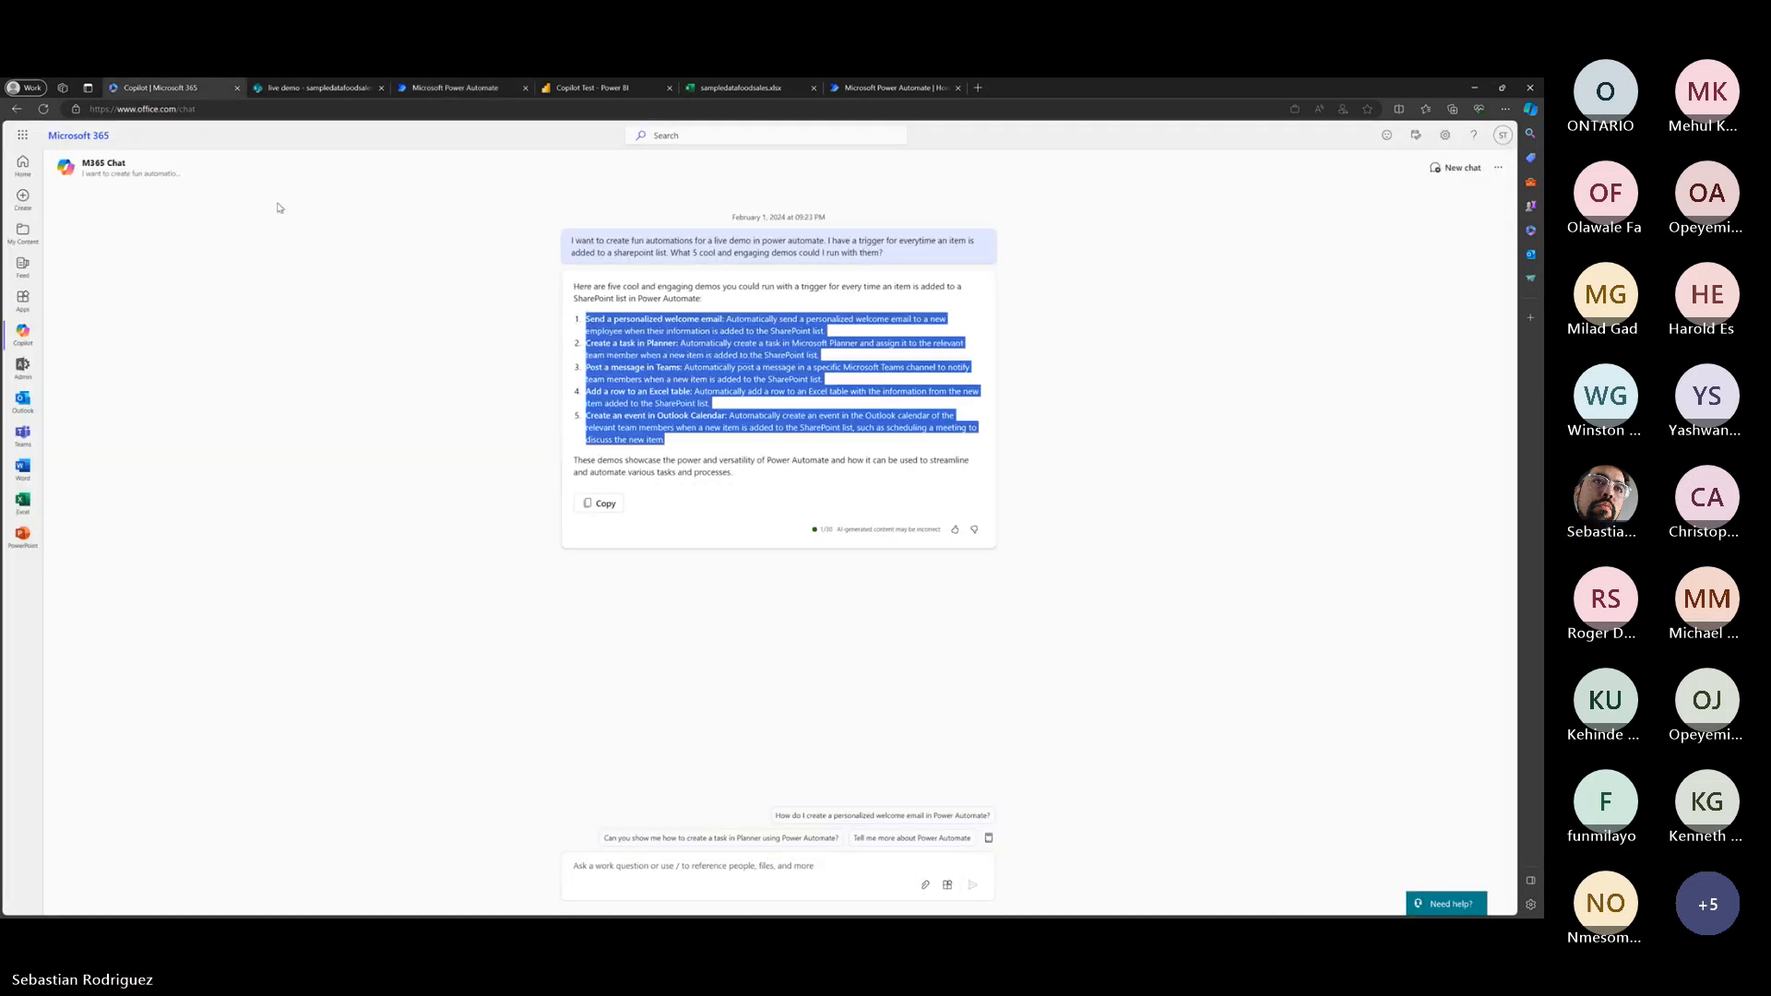
pyautogui.click(287, 88)
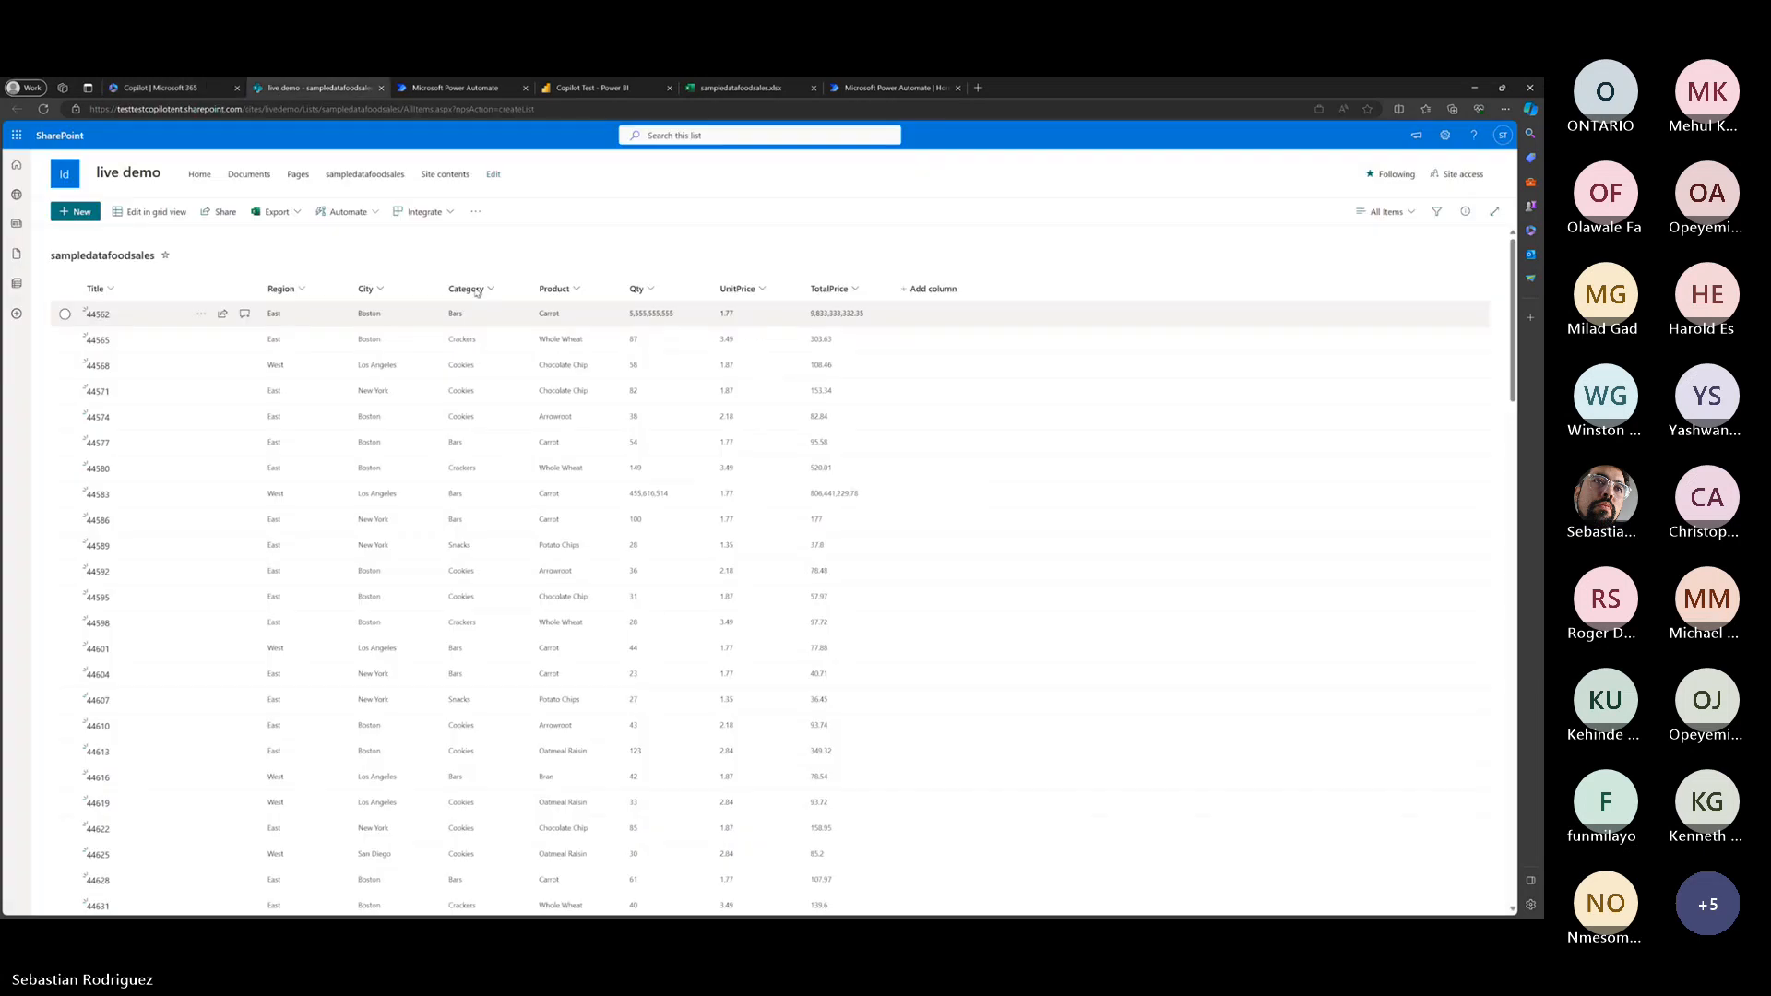
pyautogui.click(422, 89)
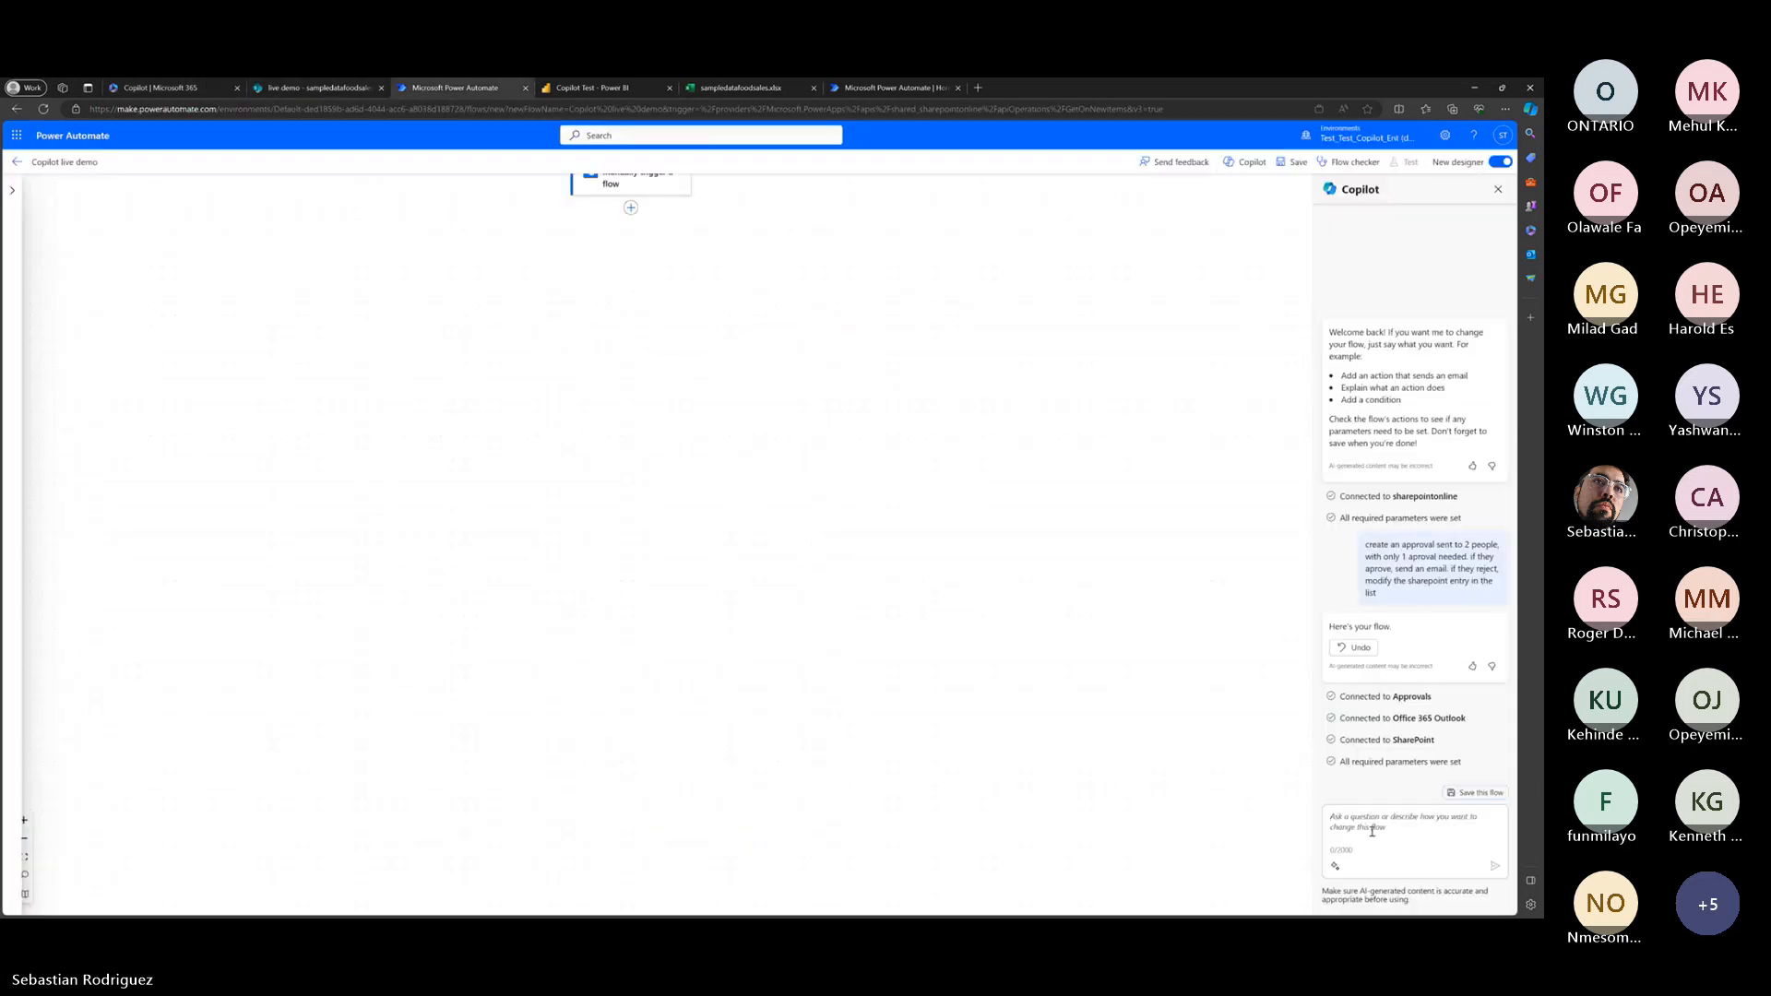
pyautogui.click(1372, 832)
pyautogui.write('add a flow that does the following:')
pyautogui.hotkey('ctrl', 'v')
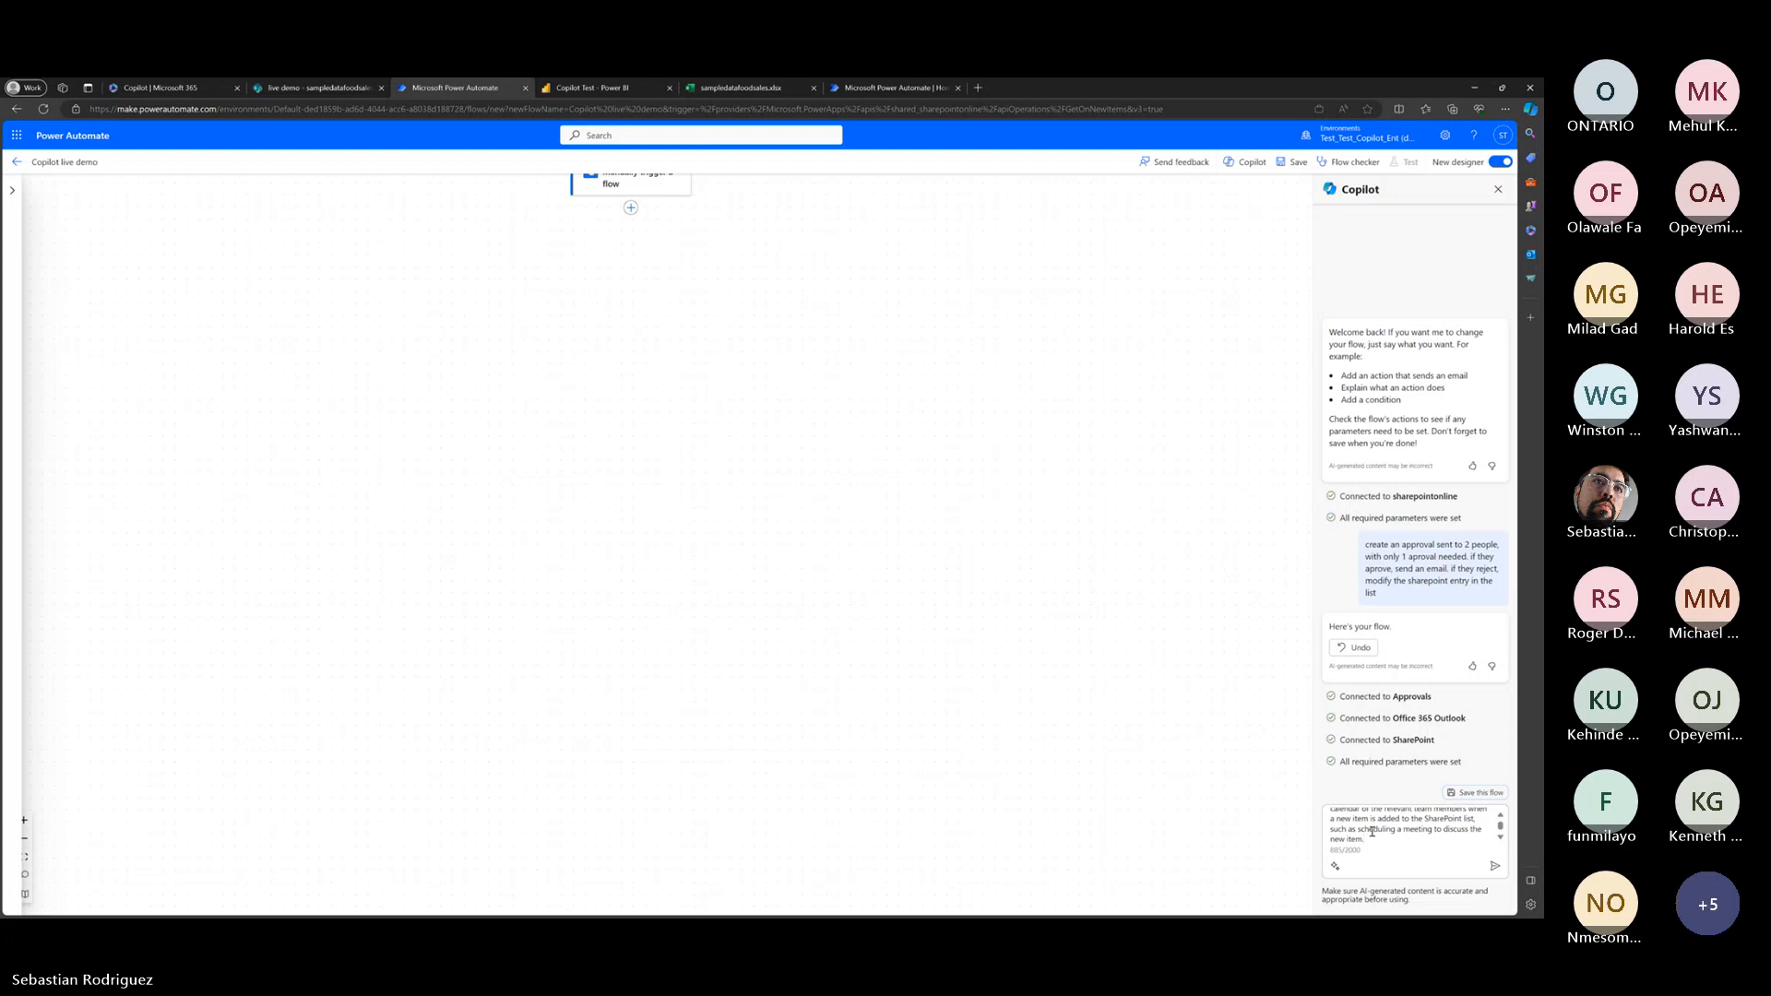
pyautogui.press('Return')
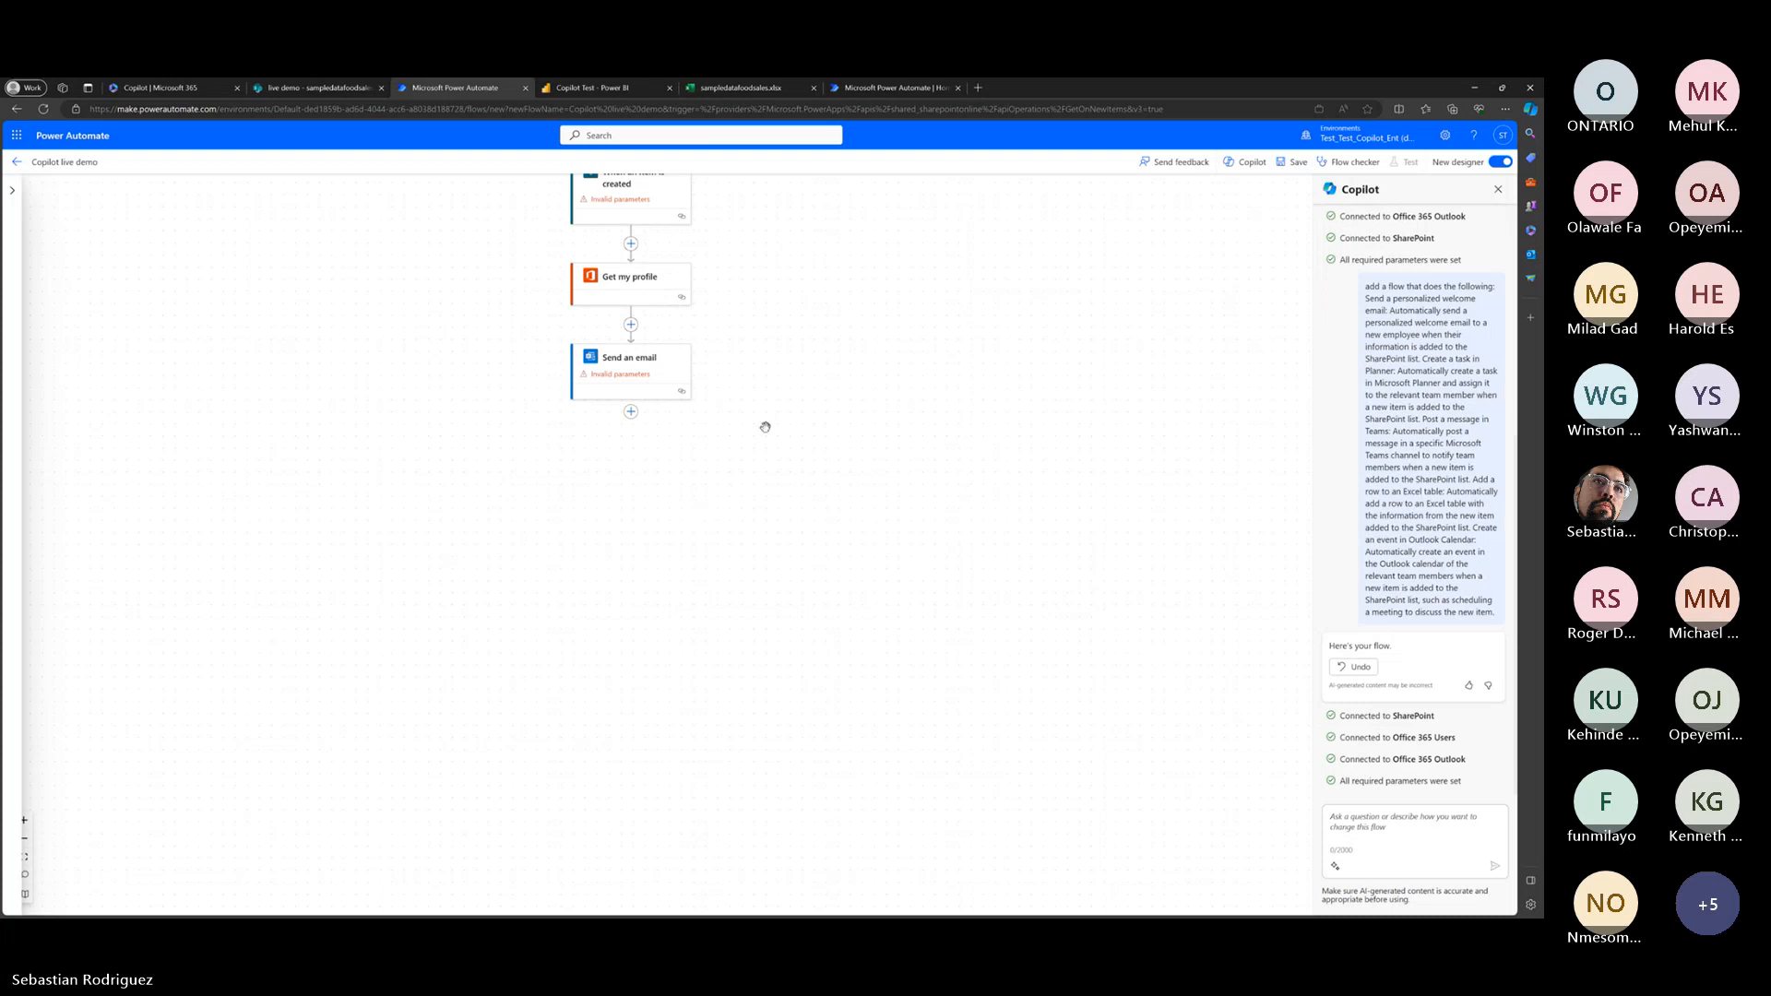
pyautogui.moveTo(763, 423); pyautogui.dragTo(808, 551)
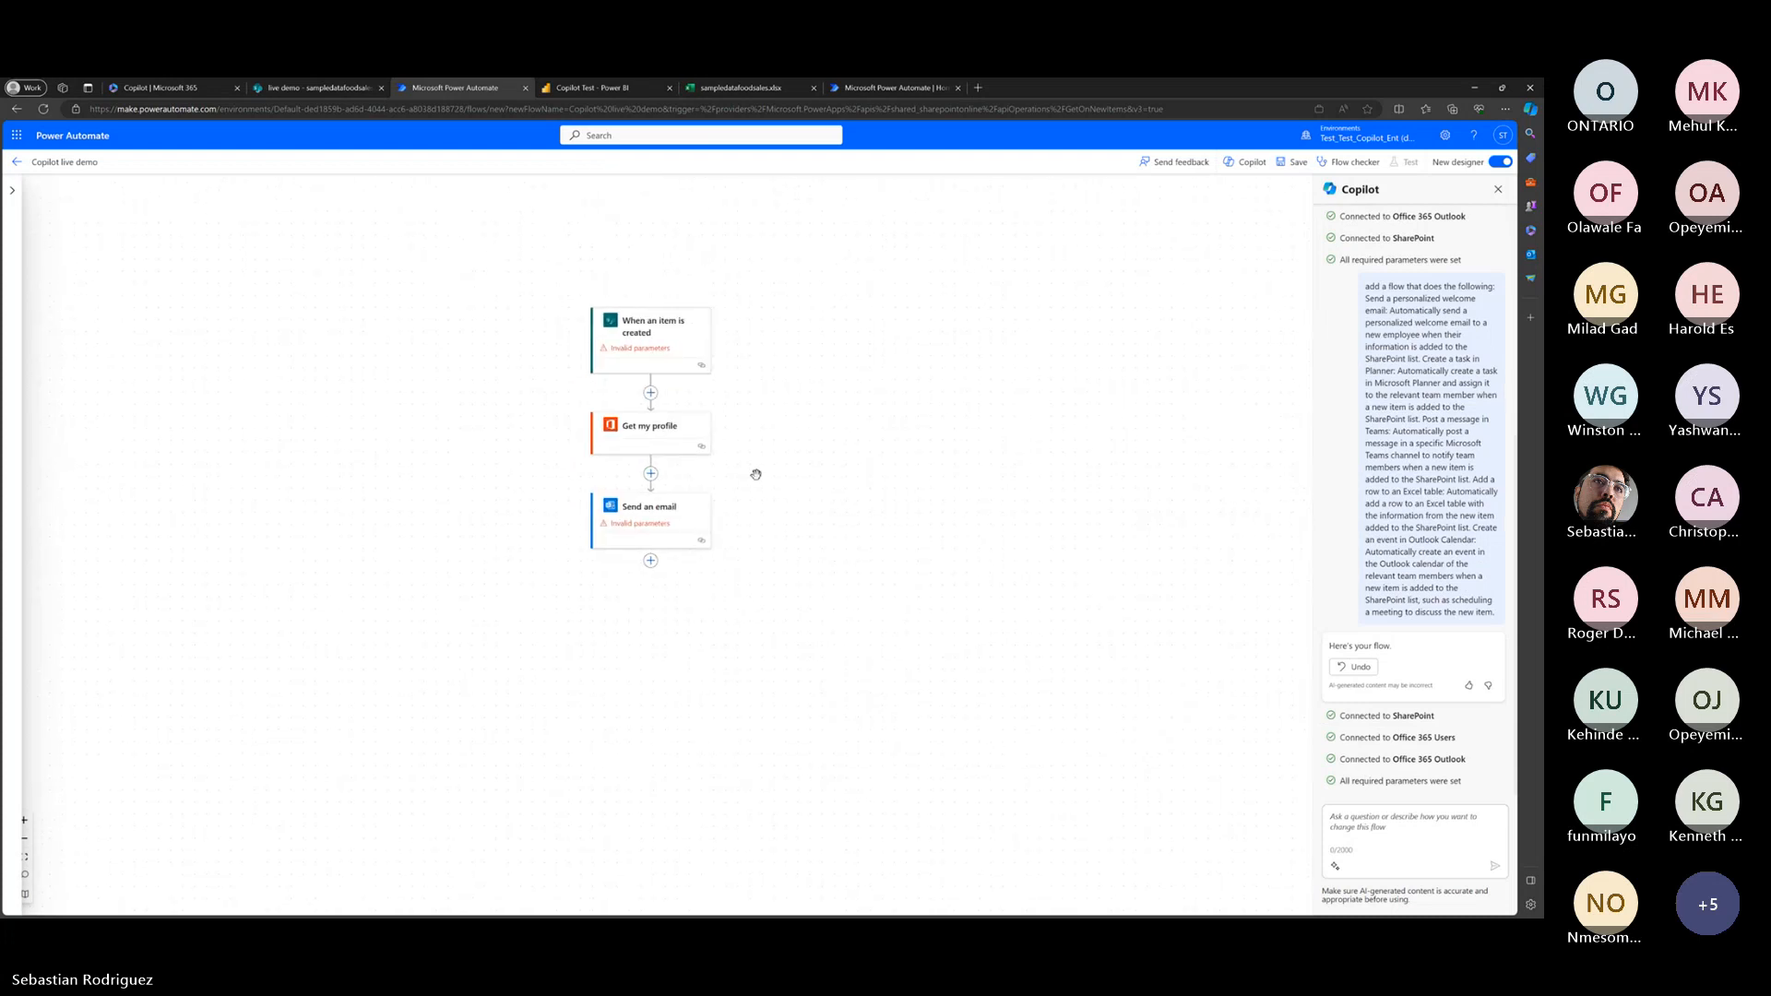
pyautogui.scroll(1, 809, 570)
pyautogui.scroll(-1, 808, 574)
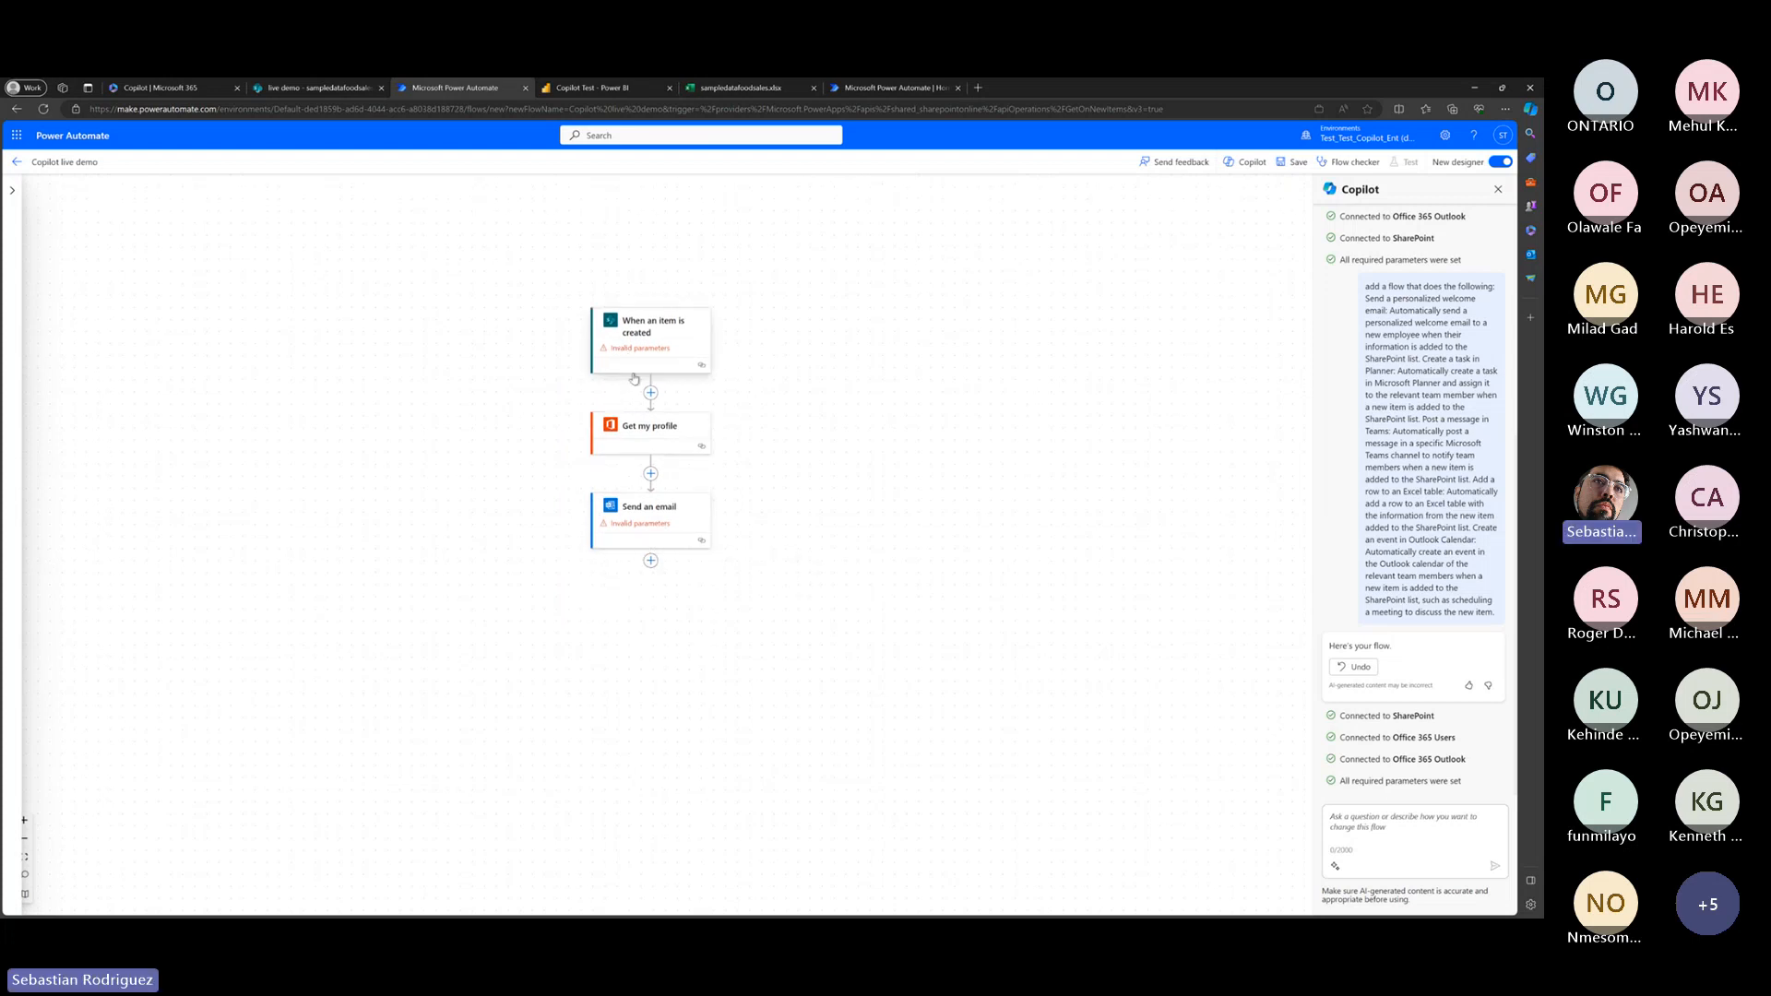
# Copy the "Send a personalized welcome email" suggestion from the Microsoft 365 chat, return to the flow and close the SharePoint list's browser tab.
pyautogui.click(186, 95)
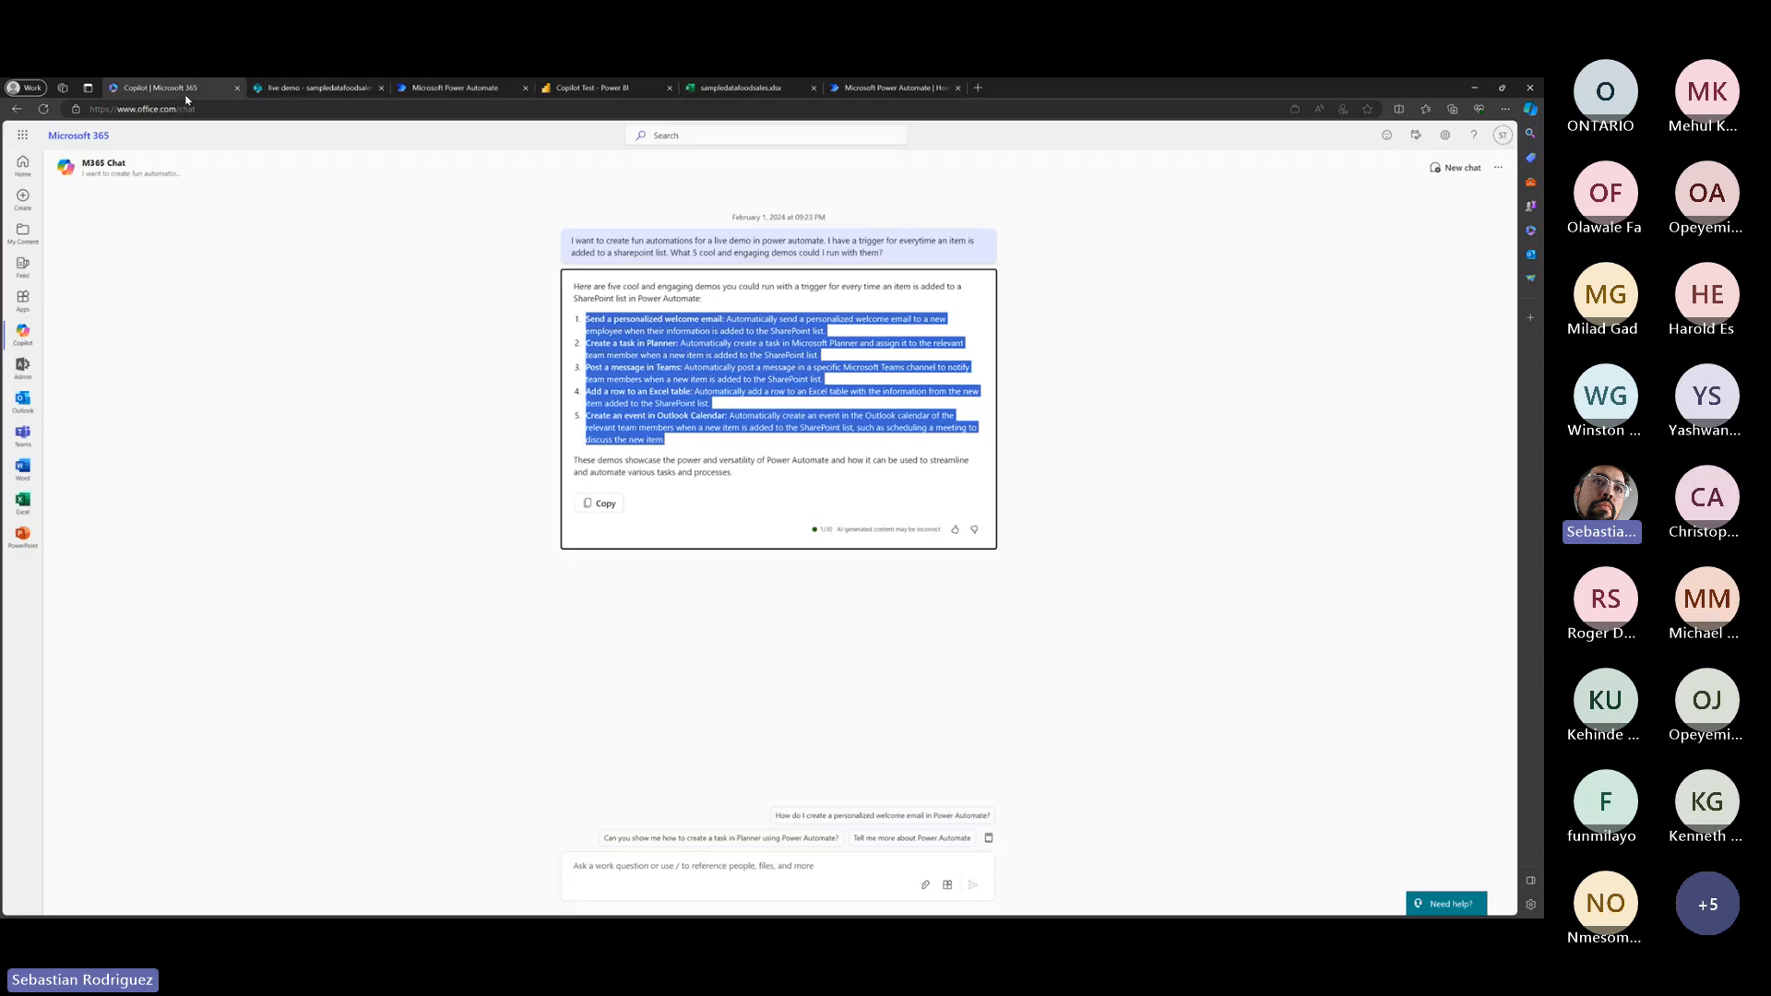
pyautogui.click(830, 332)
pyautogui.moveTo(830, 332); pyautogui.dragTo(566, 317)
pyautogui.hotkey('ctrl', 'c')
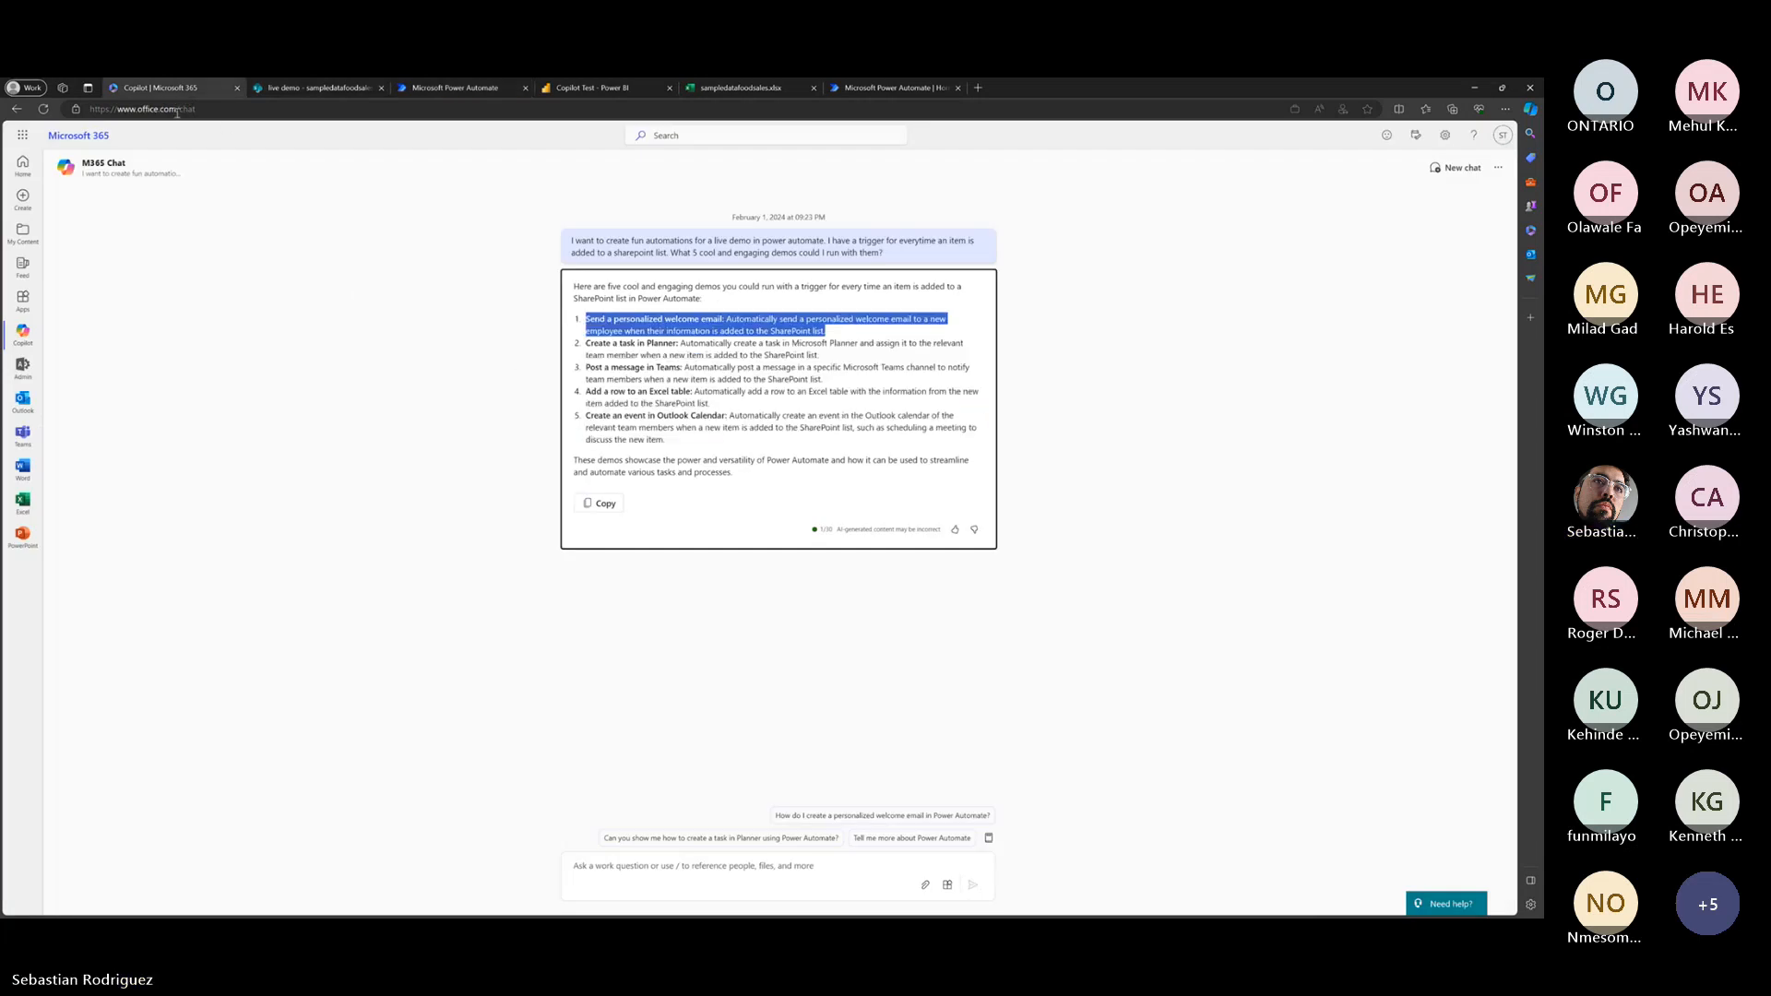
pyautogui.click(314, 87)
pyautogui.click(608, 89)
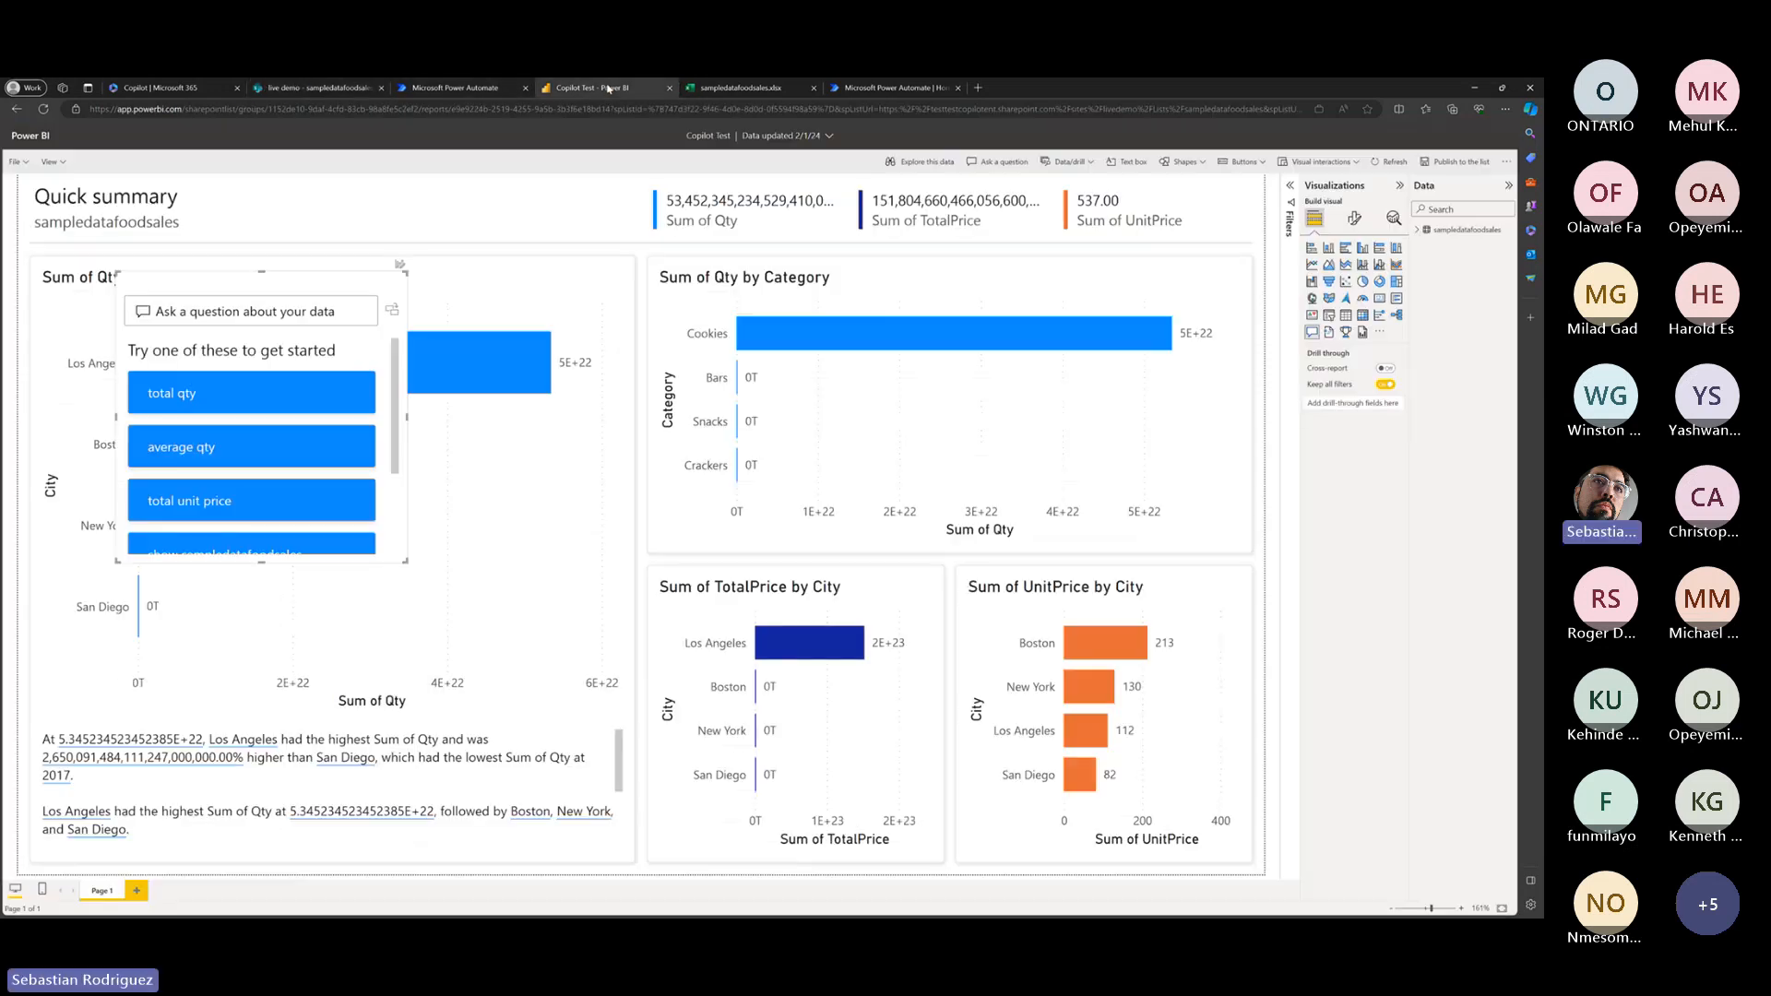
pyautogui.click(457, 88)
pyautogui.middleClick(334, 97)
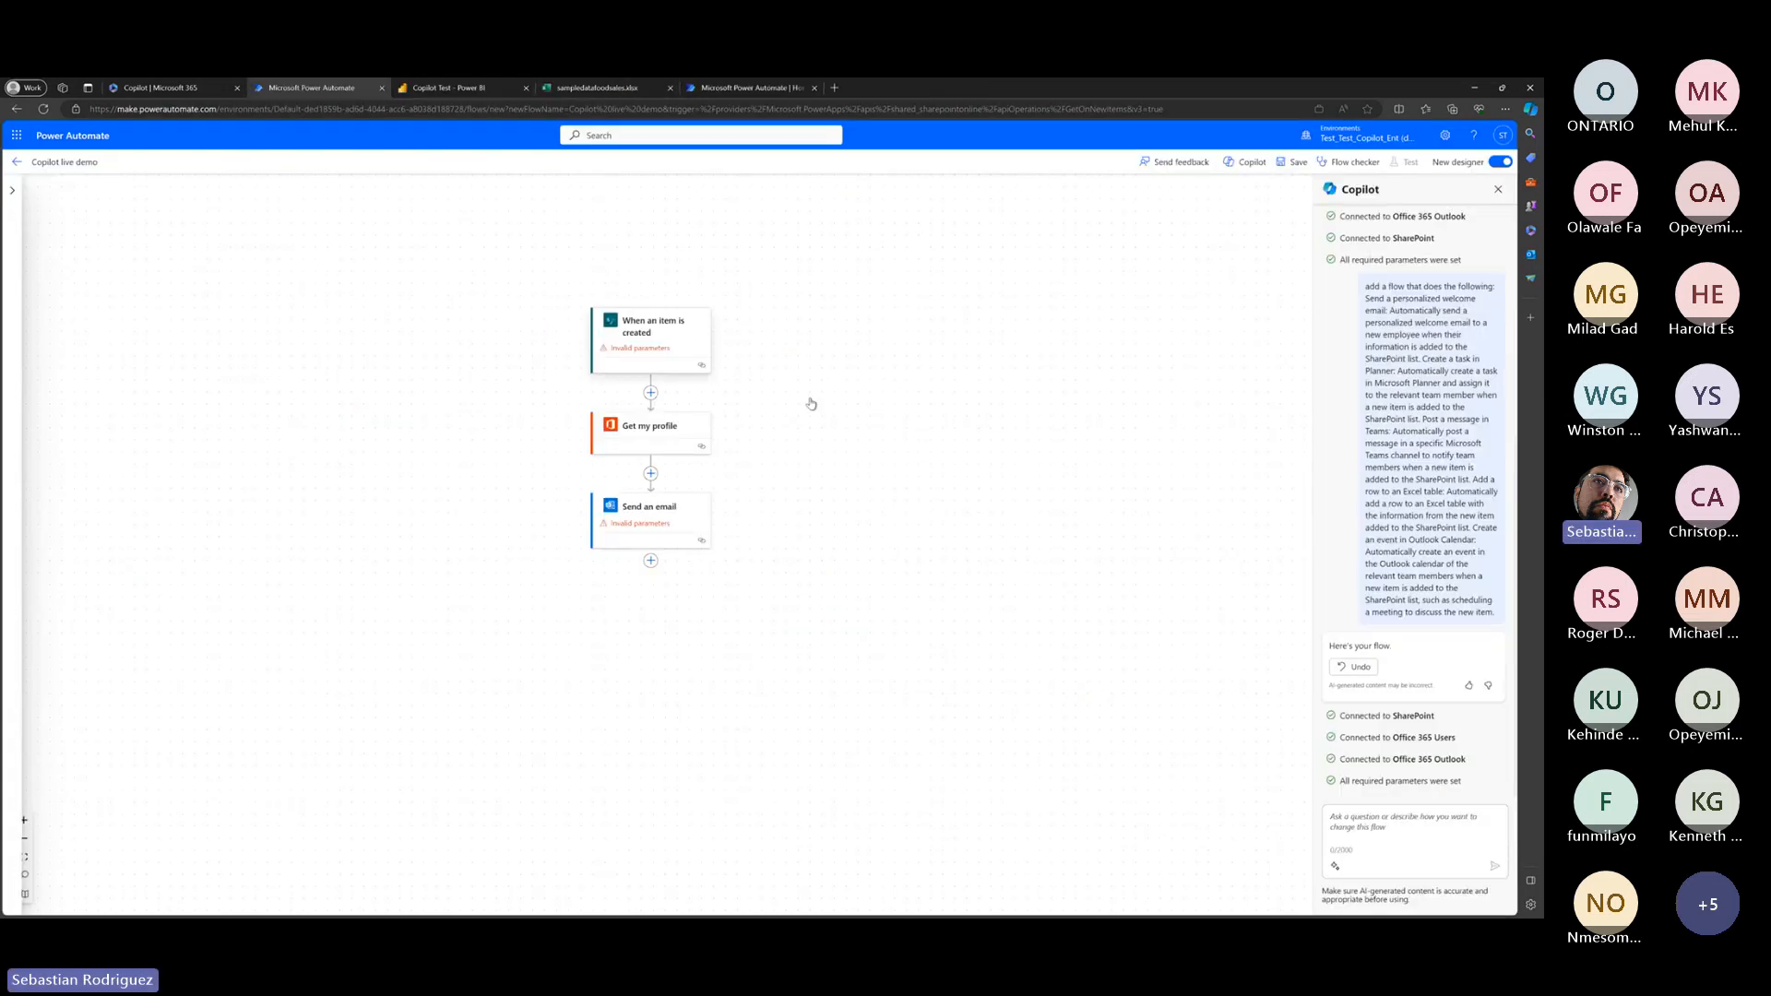
# Revert Copilot's last flow edit and ask it to add an action that can send the copied personalized welcome email for new SharePoint list entries.
pyautogui.click(1362, 668)
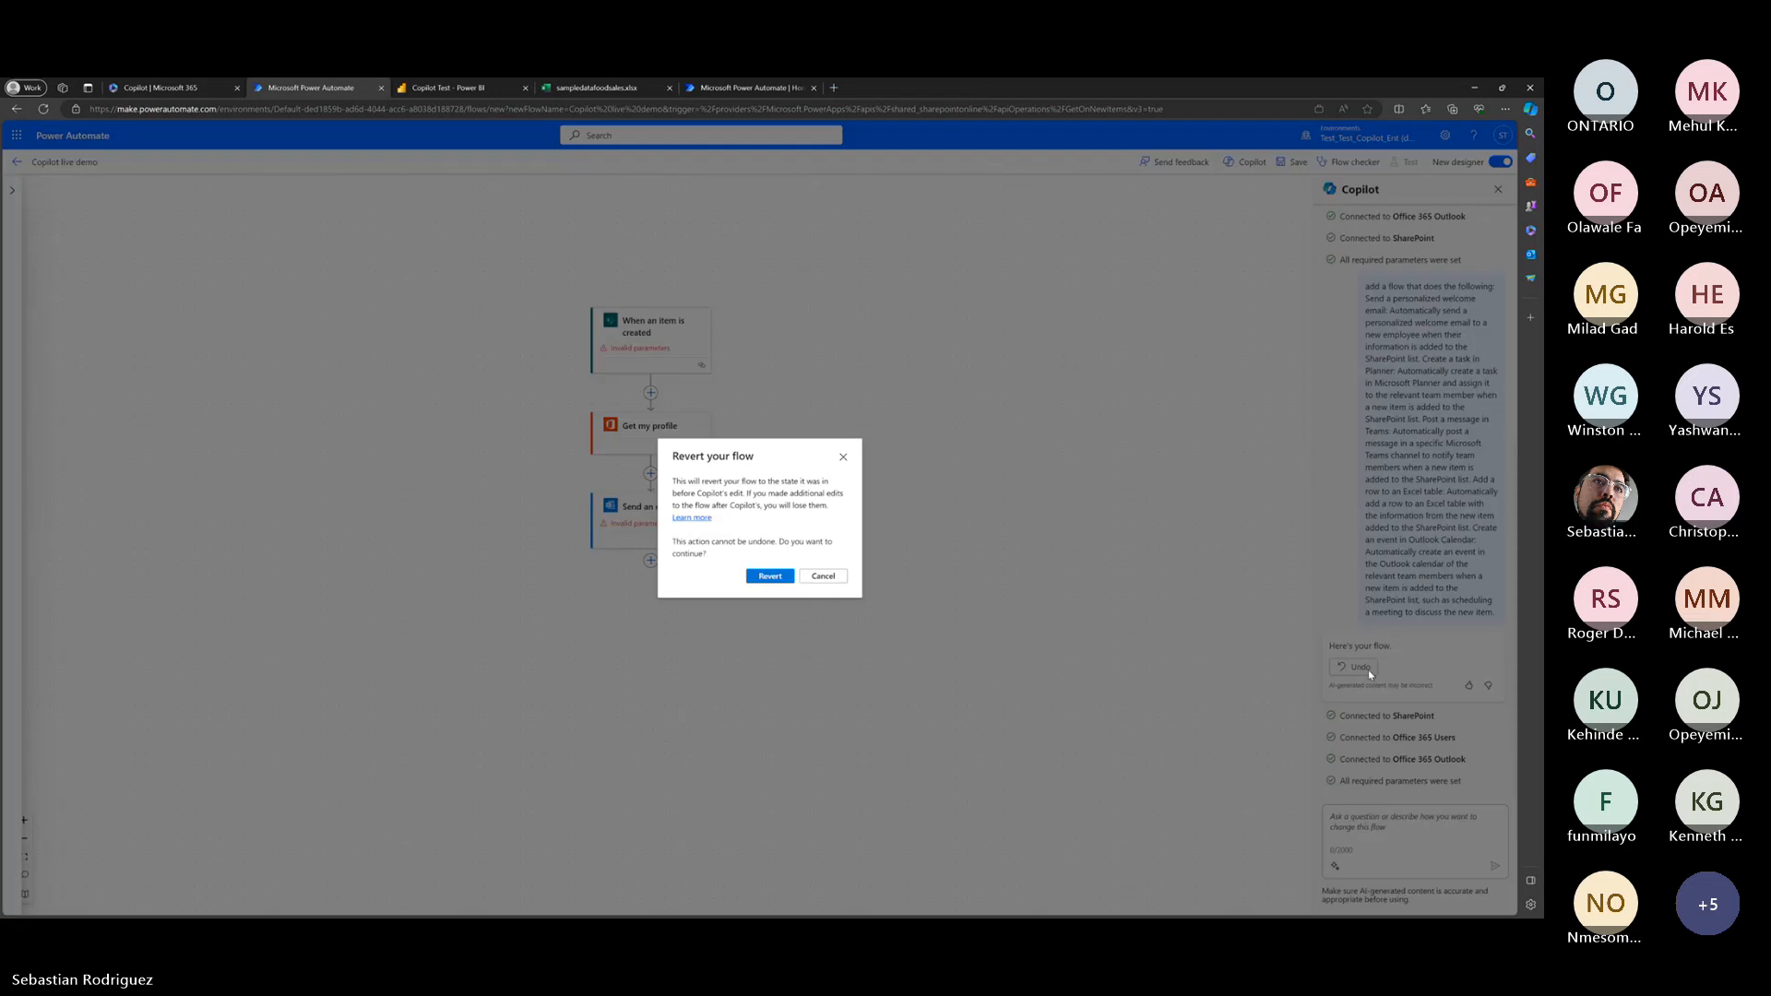
pyautogui.click(770, 576)
pyautogui.click(1417, 847)
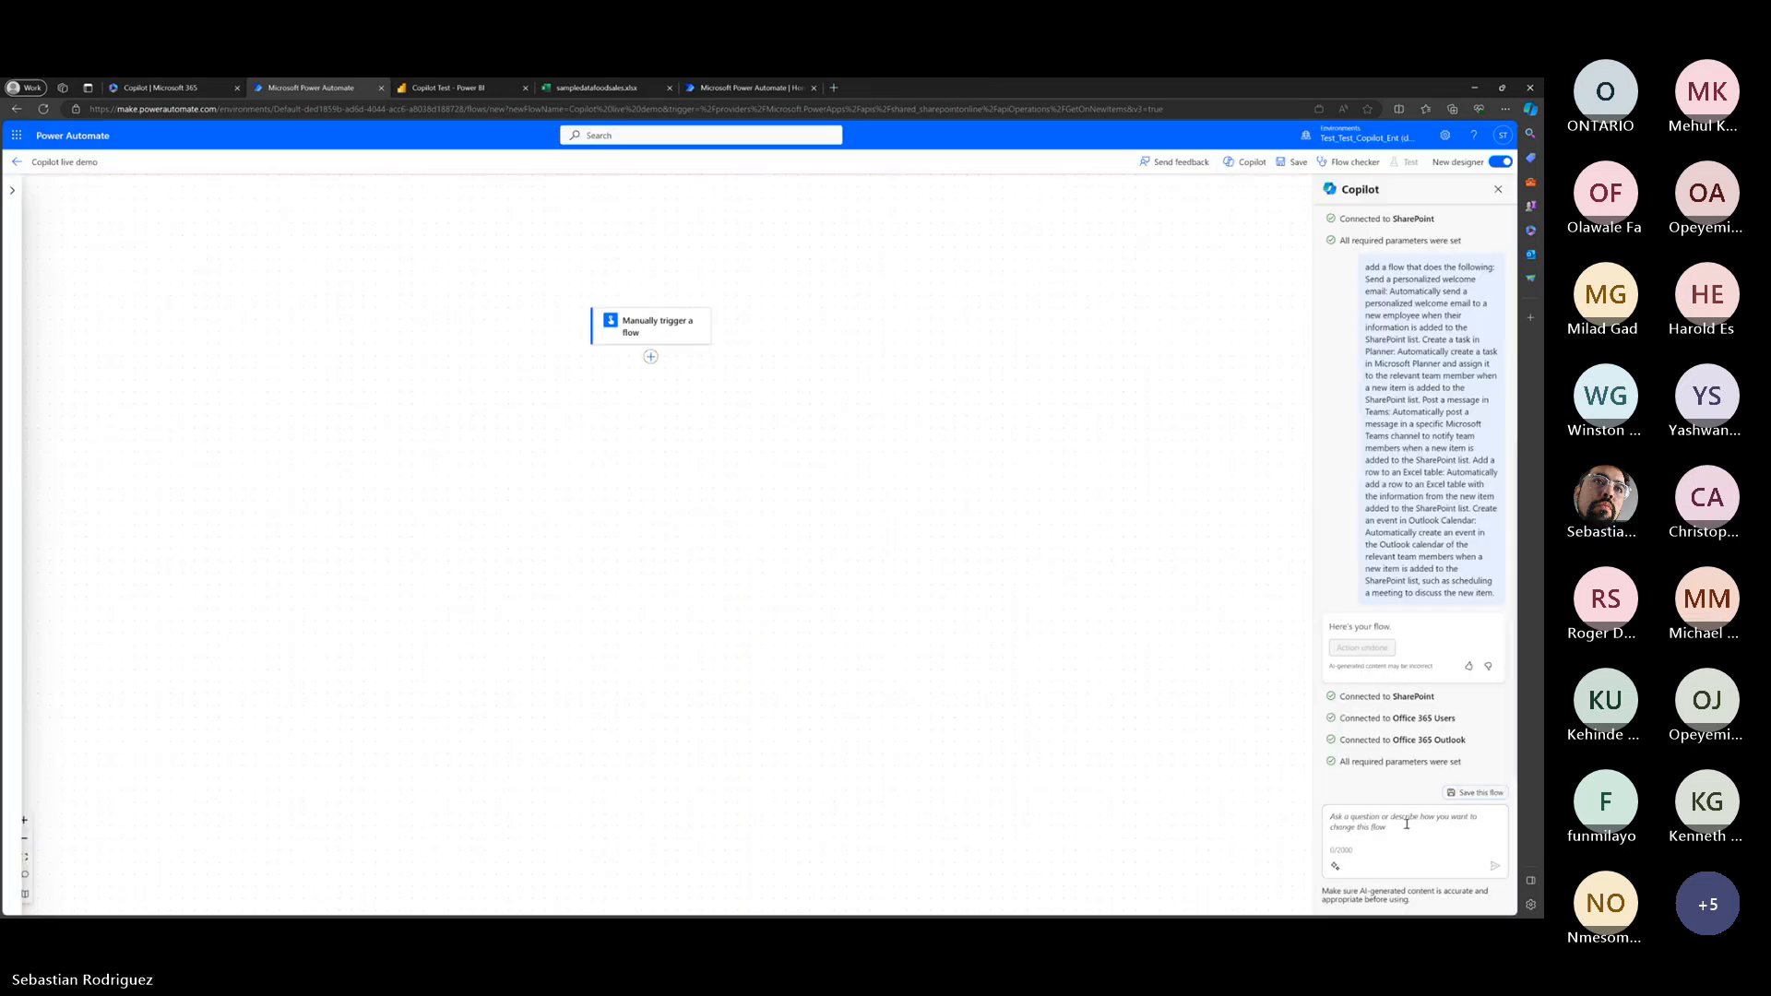
pyautogui.hotkey('ctrl', 'v')
pyautogui.scroll(1, 1400, 821)
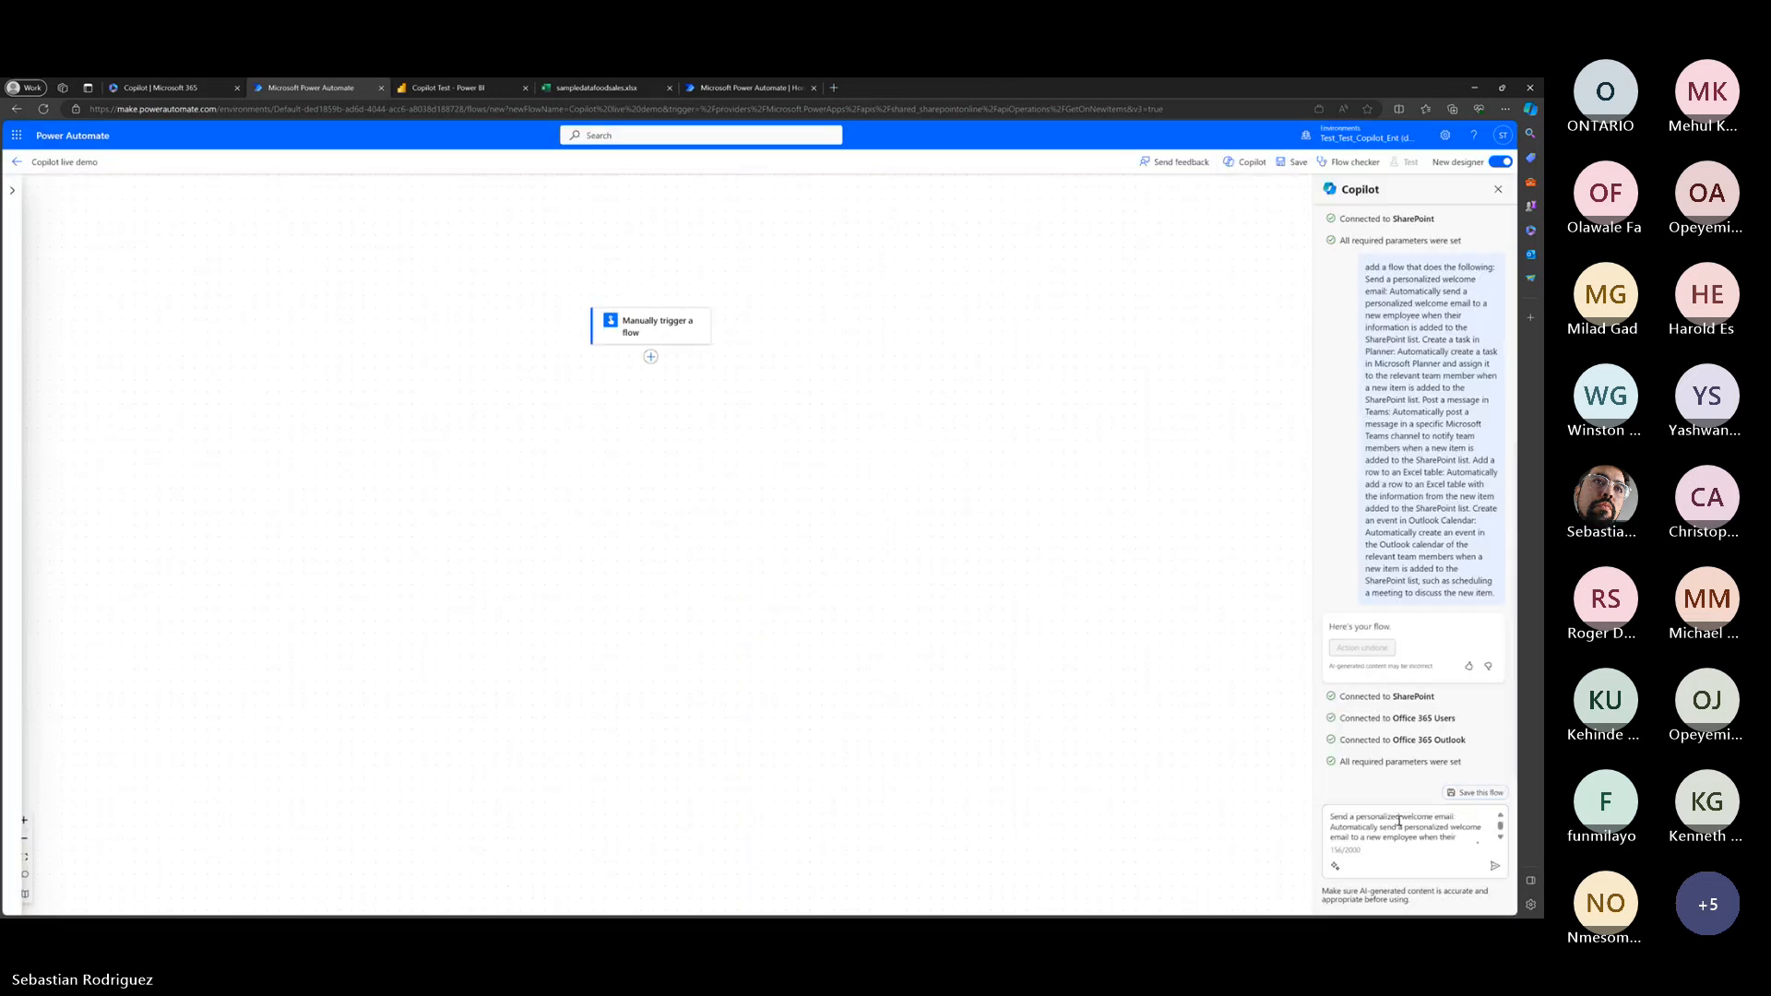
pyautogui.write('add an action that can')
pyautogui.press('Return')
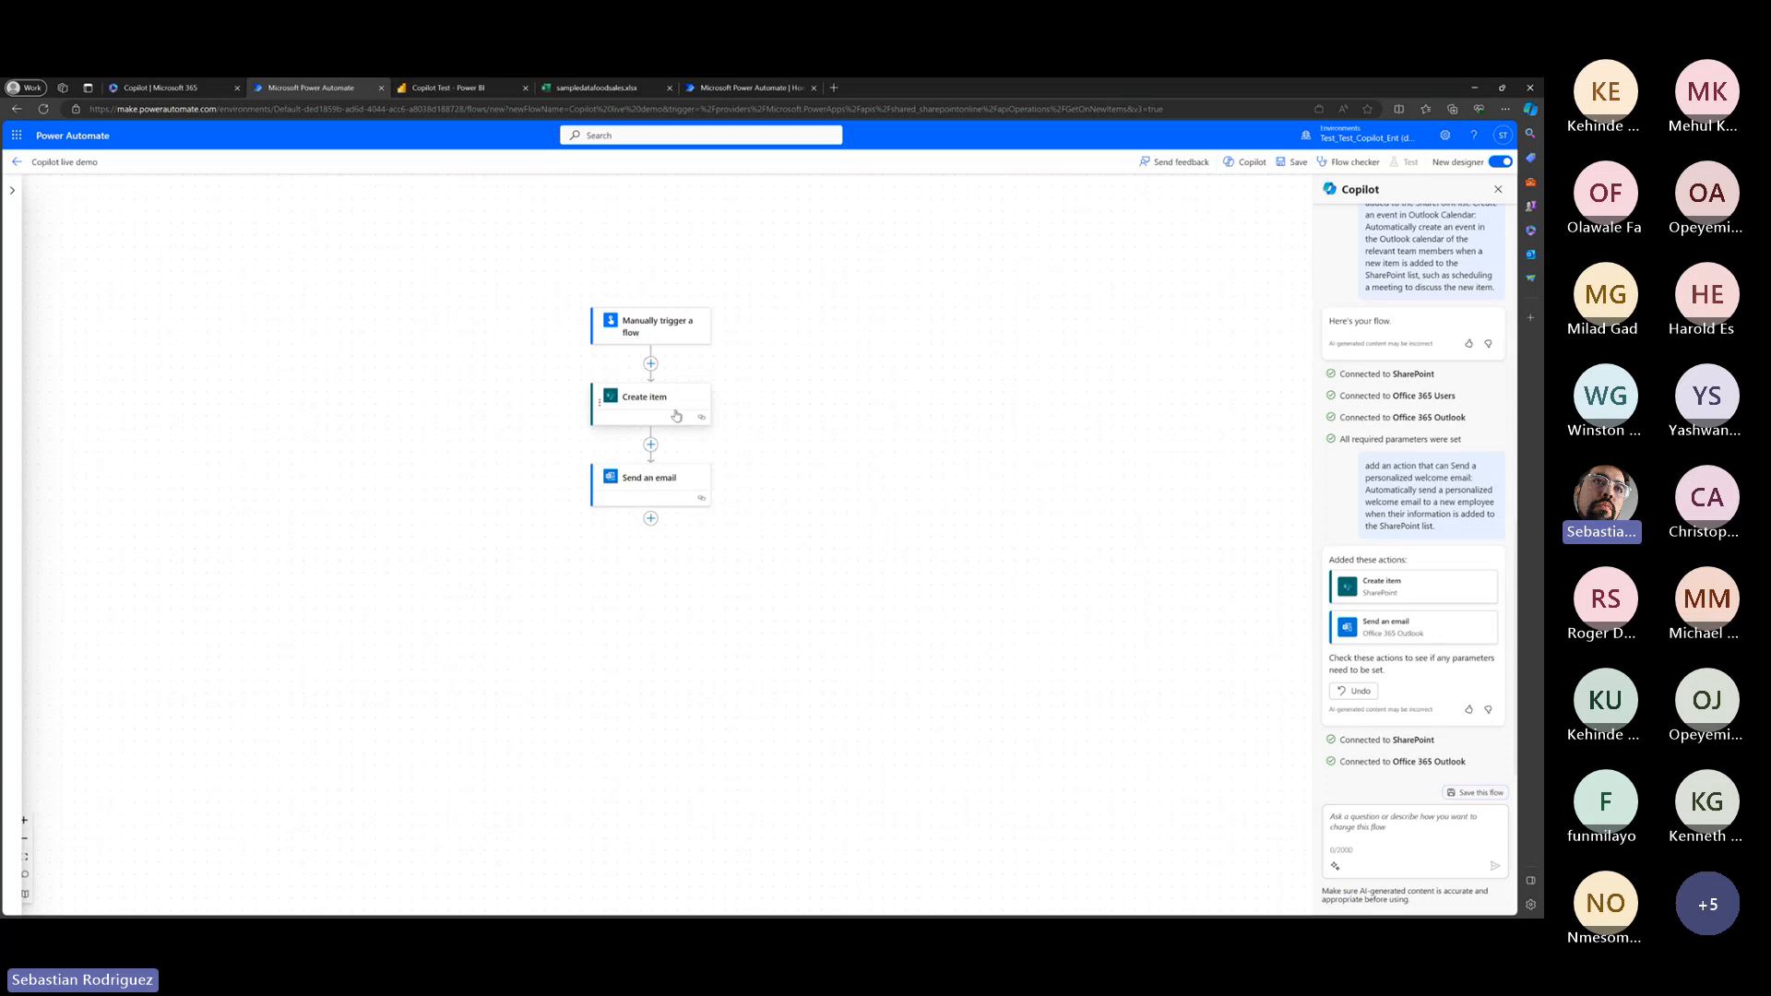
# Copy the "Create a task in Planner" suggestion from the Microsoft 365 chat and ask the flow's Copilot to add an action that can do it.
pyautogui.click(171, 91)
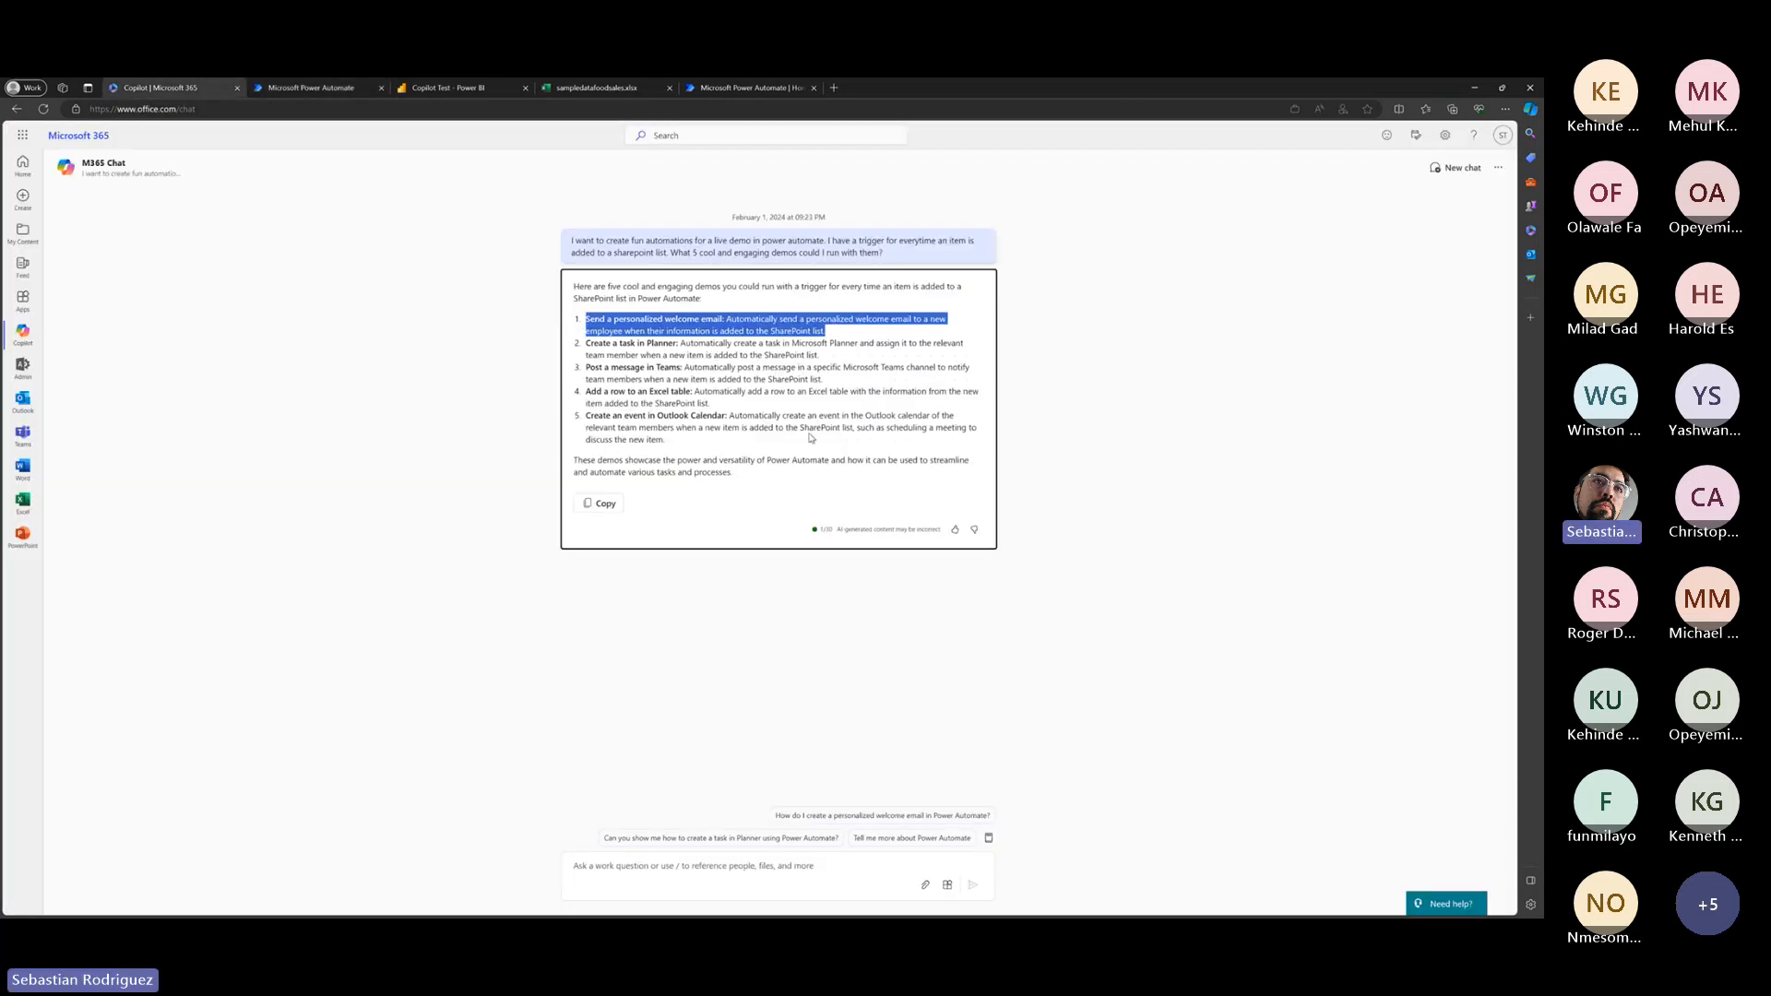
pyautogui.moveTo(847, 357); pyautogui.dragTo(573, 345)
pyautogui.hotkey('ctrl', 'Tab')
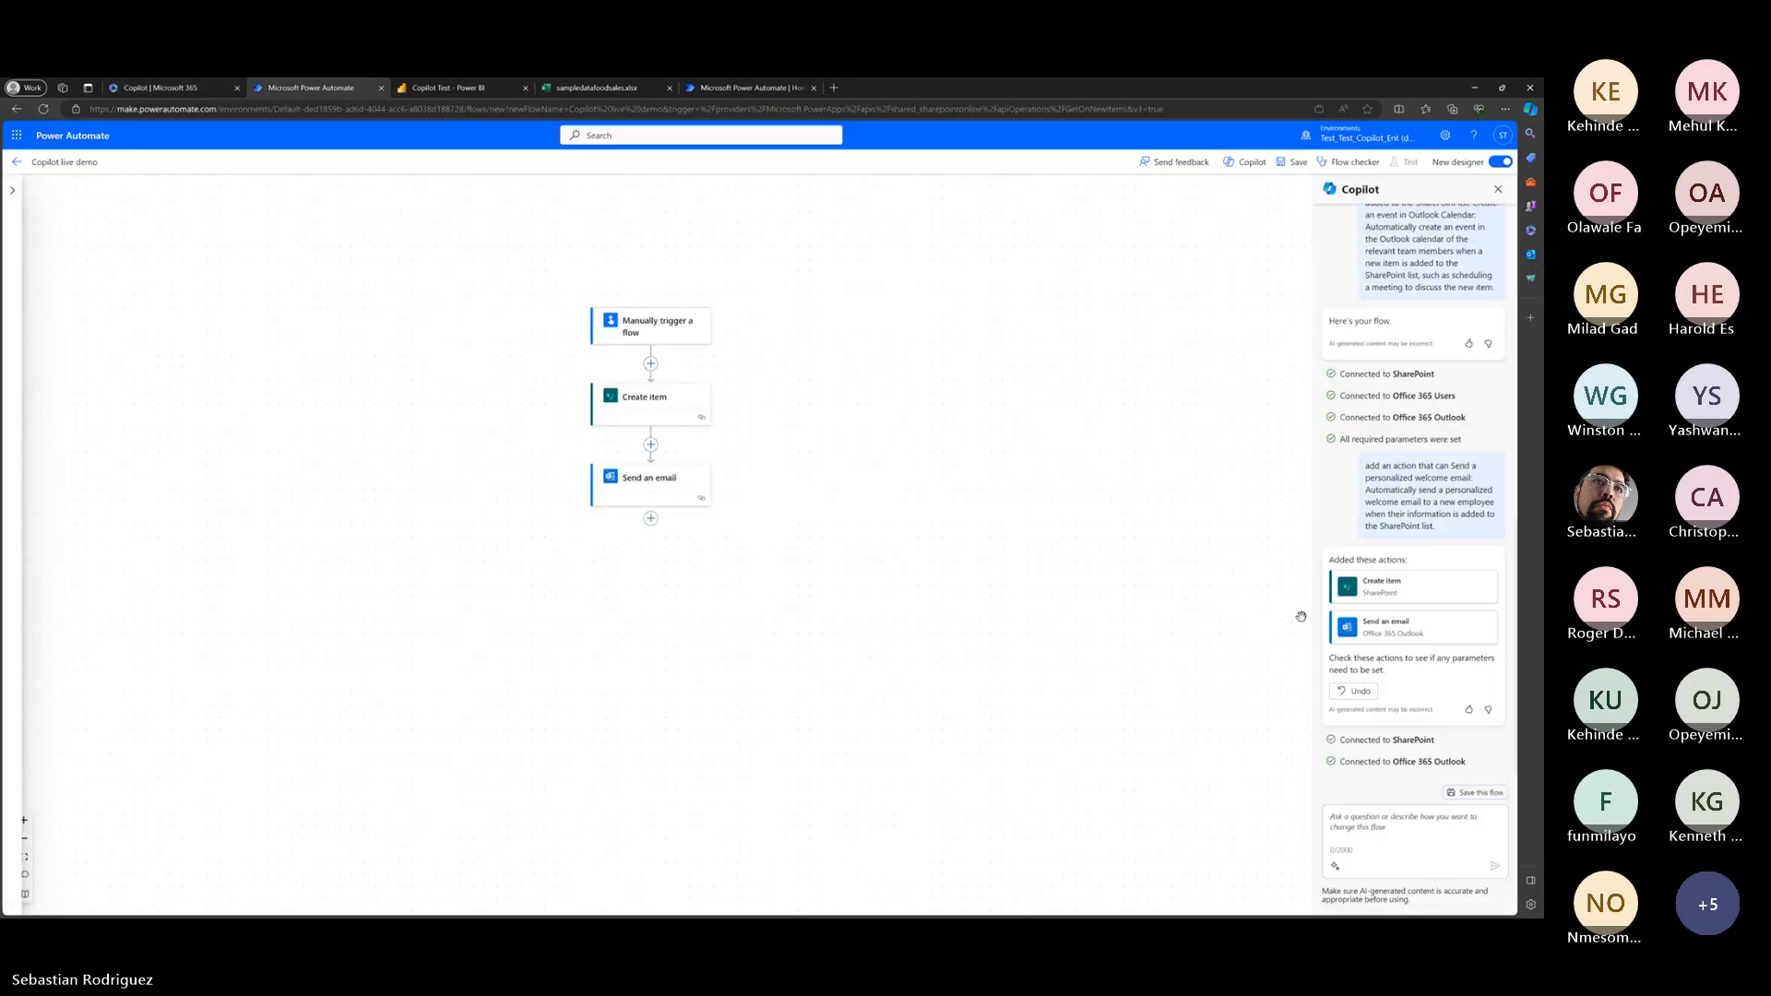
pyautogui.click(1418, 810)
pyautogui.write('add an action that ca')
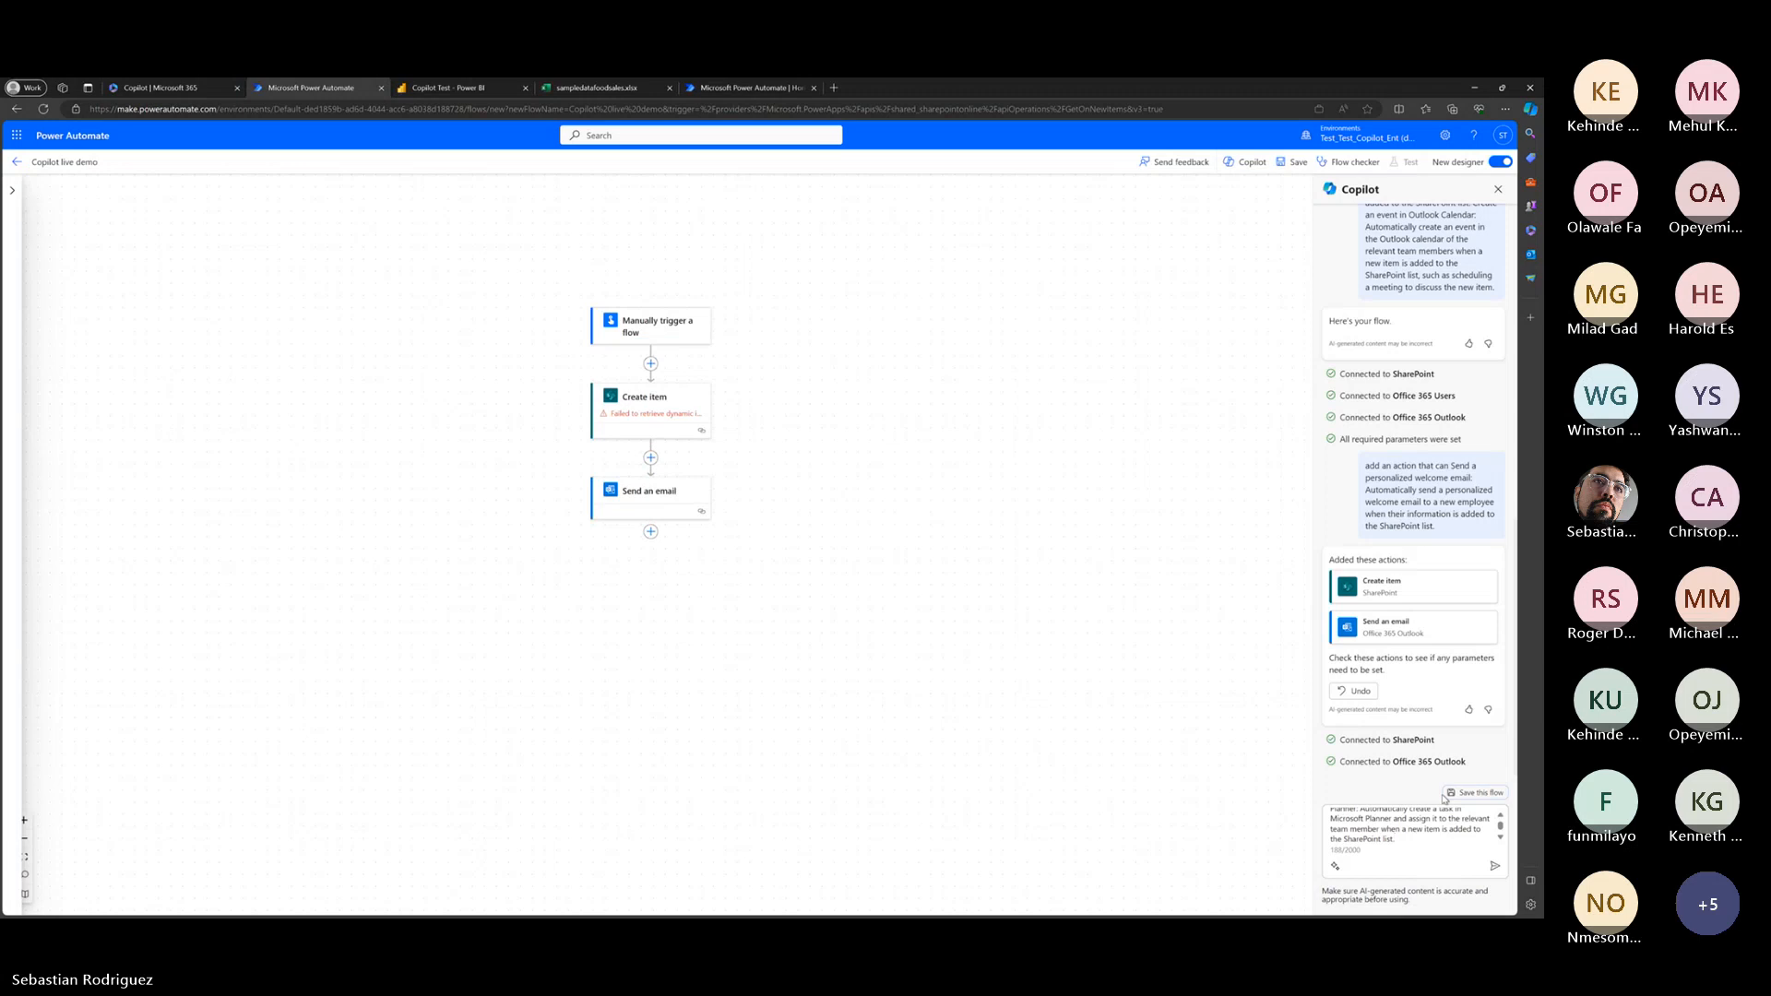
pyautogui.press('Return')
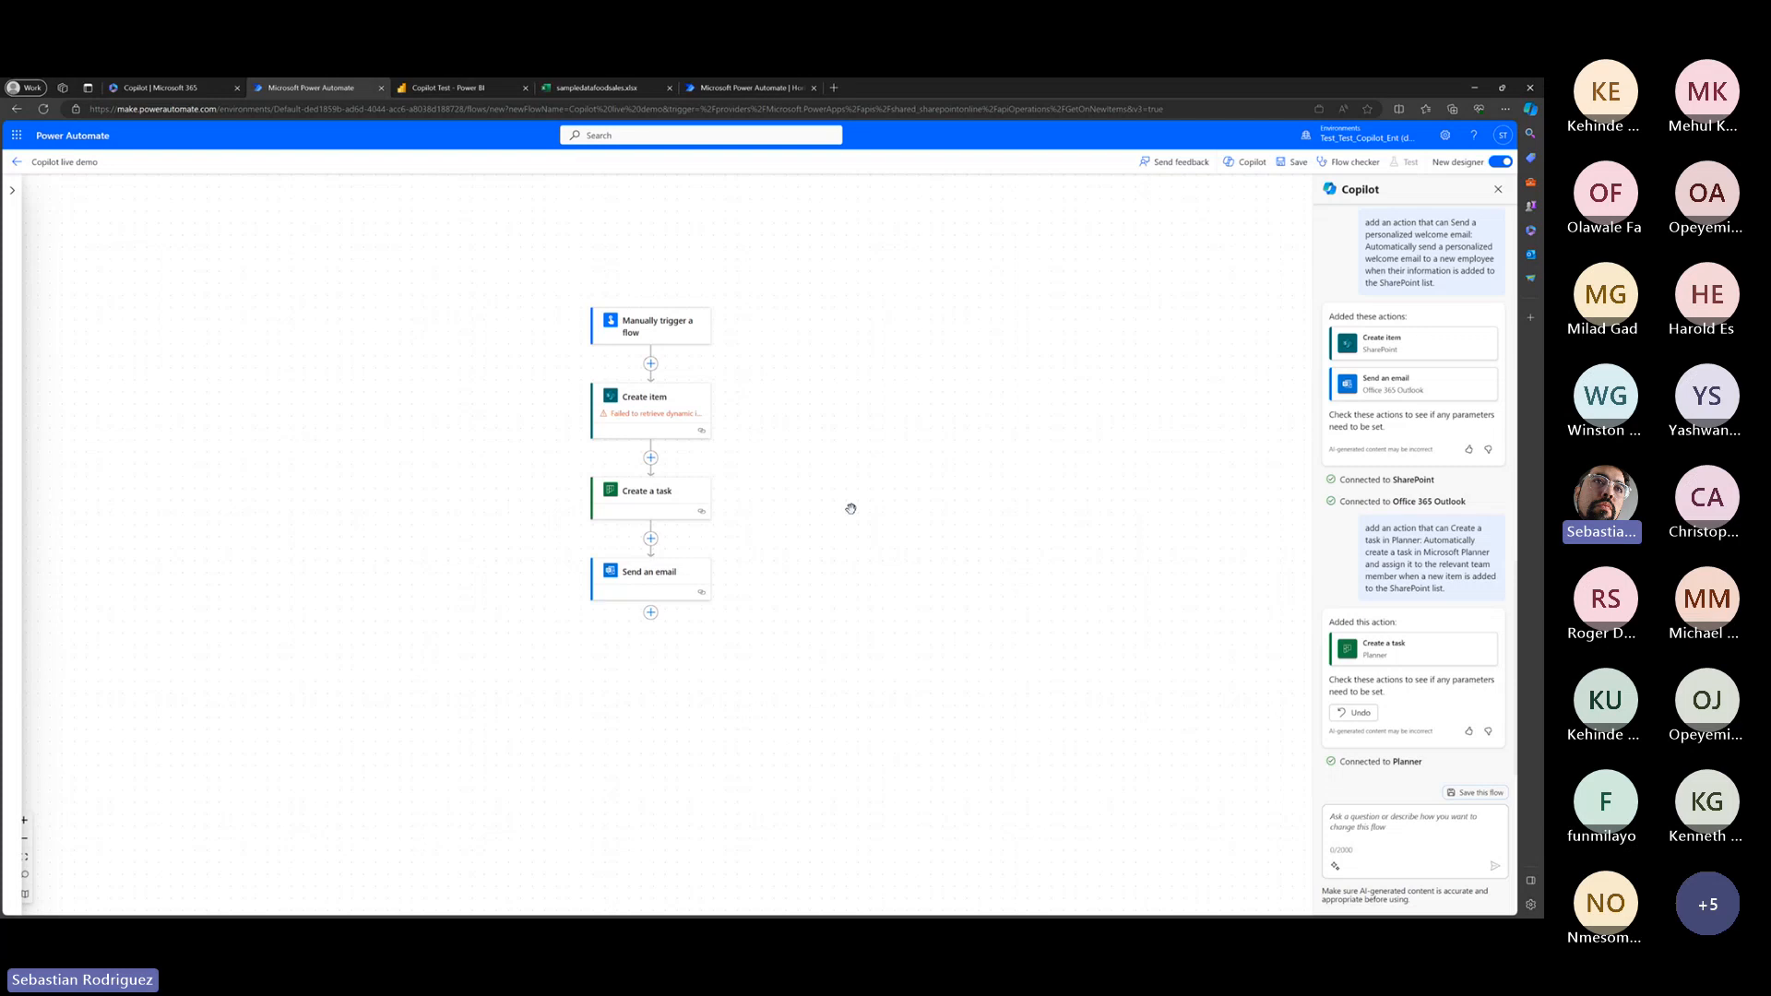
# Copy the "Post a message in Teams" suggestion from the Microsoft 365 chat and ask the flow's Copilot to now add an action that can do it.
pyautogui.hotkey('ctrl', 'shift', 'Tab')
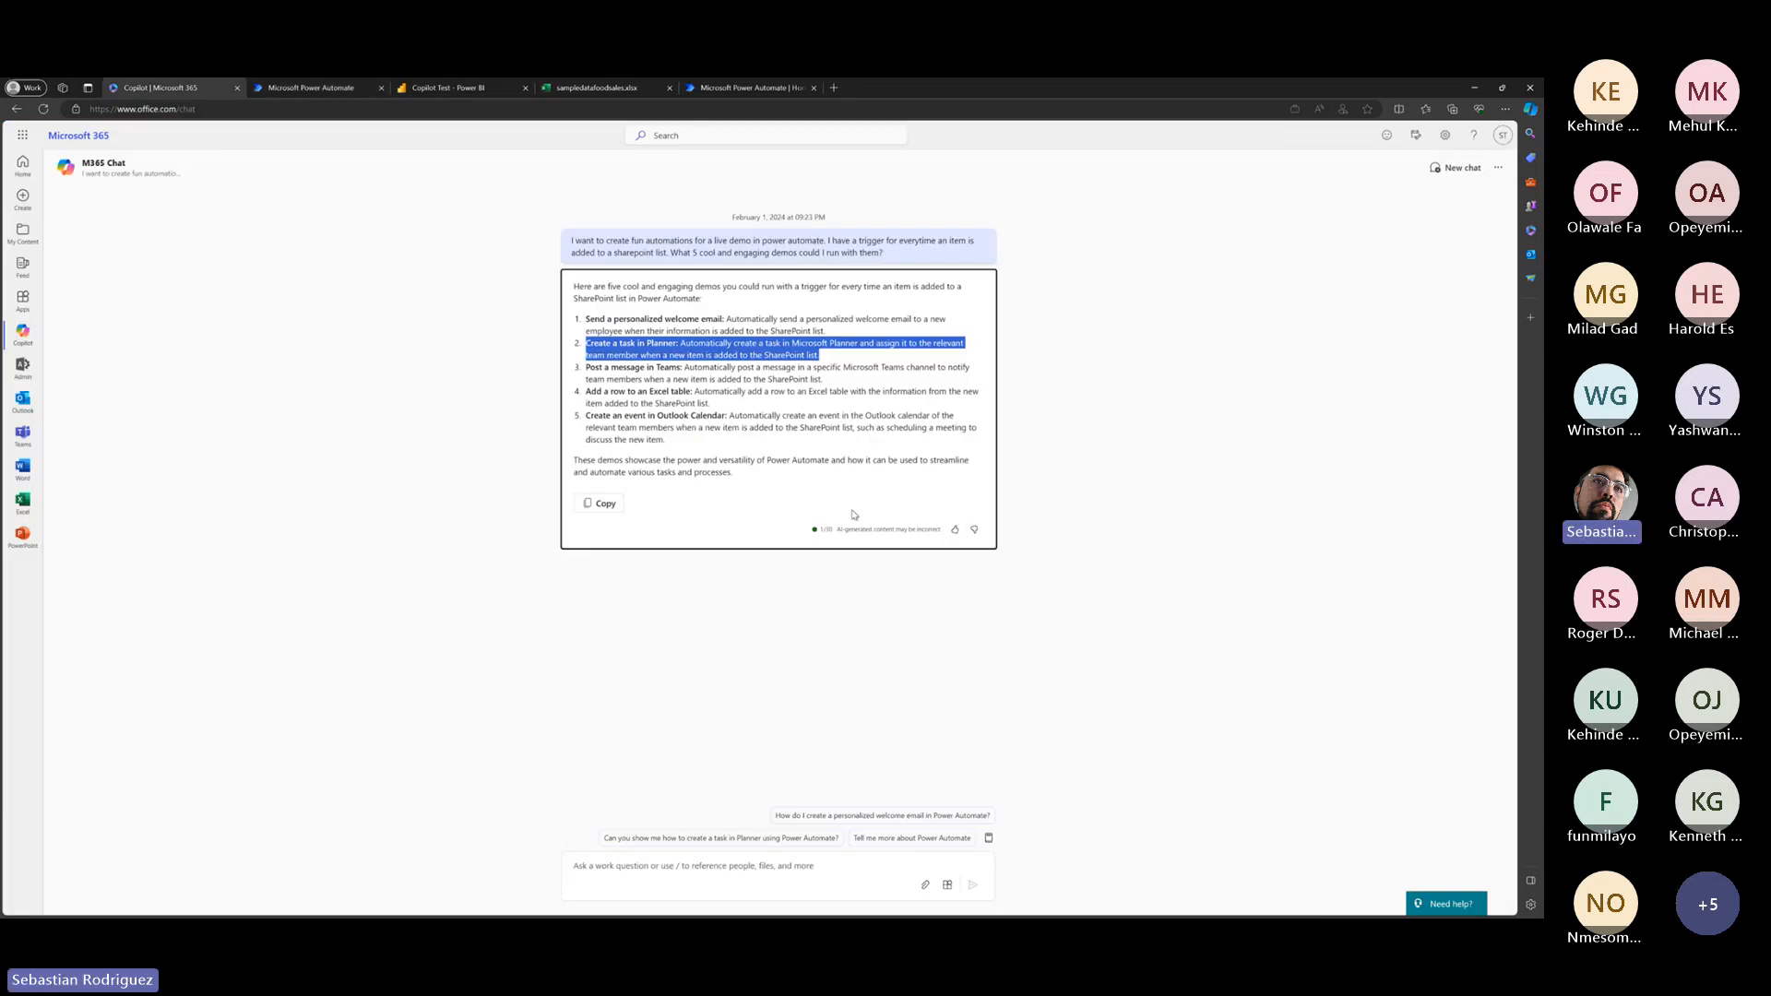
pyautogui.moveTo(827, 380); pyautogui.dragTo(562, 370)
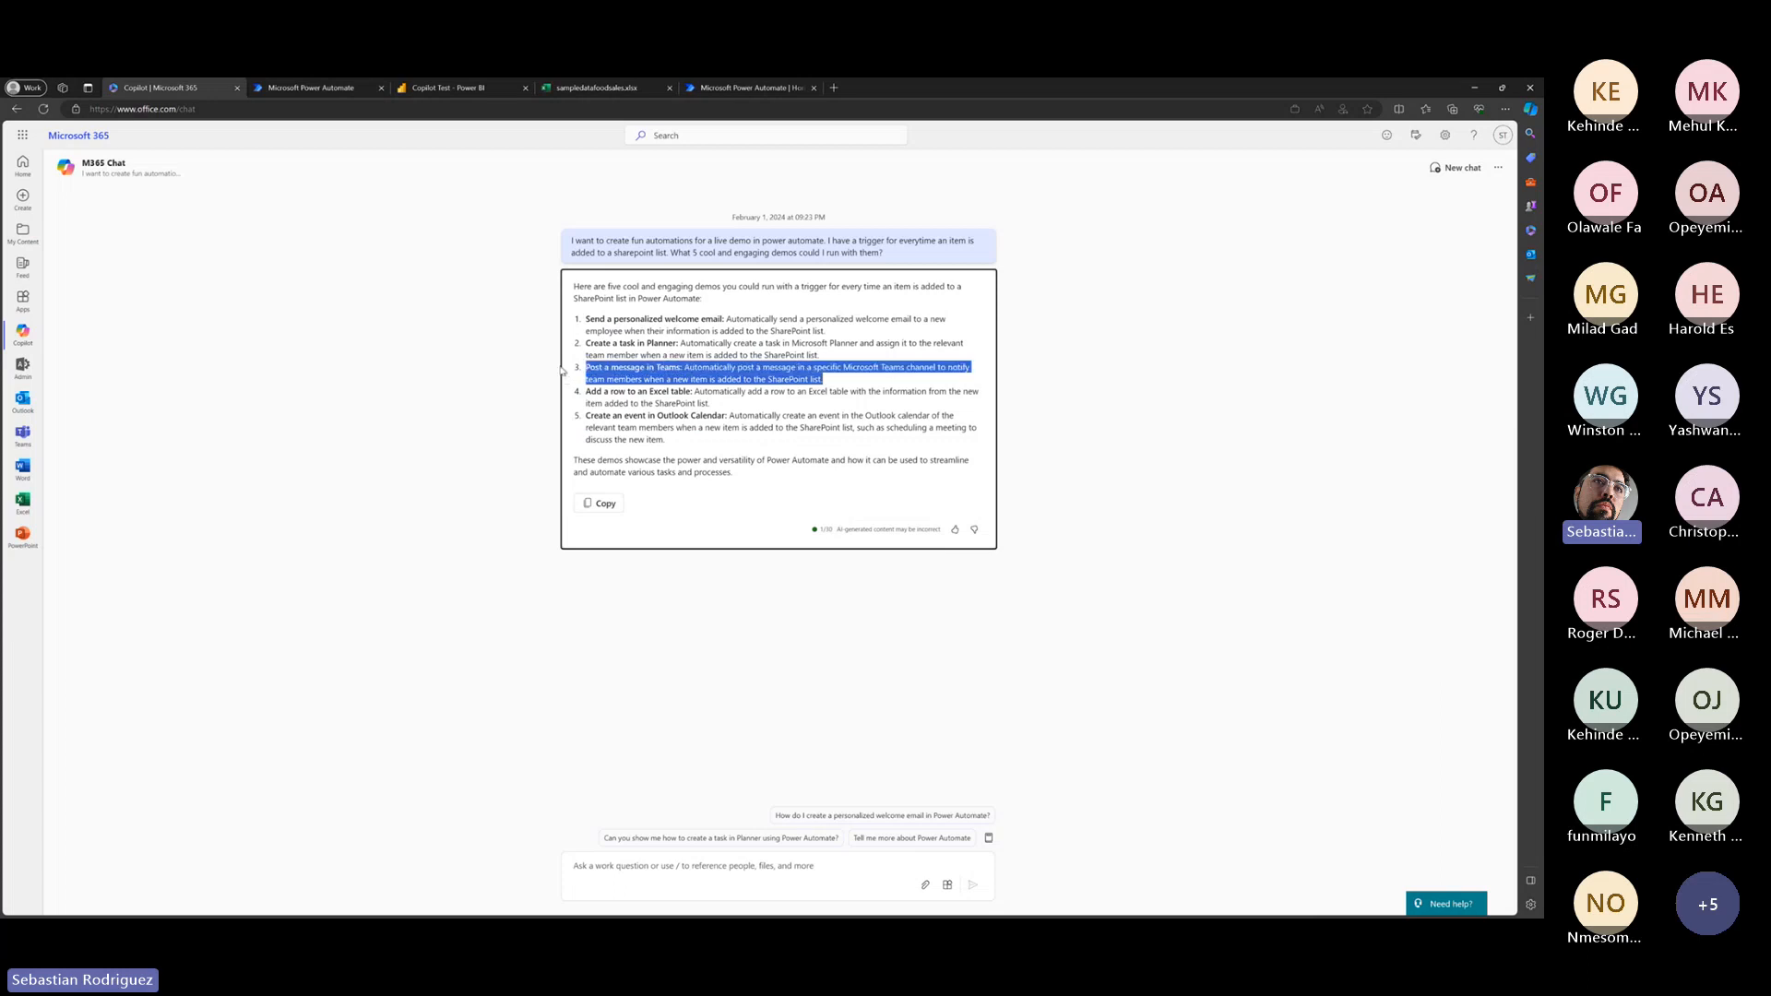
pyautogui.hotkey('ctrl', 'Tab')
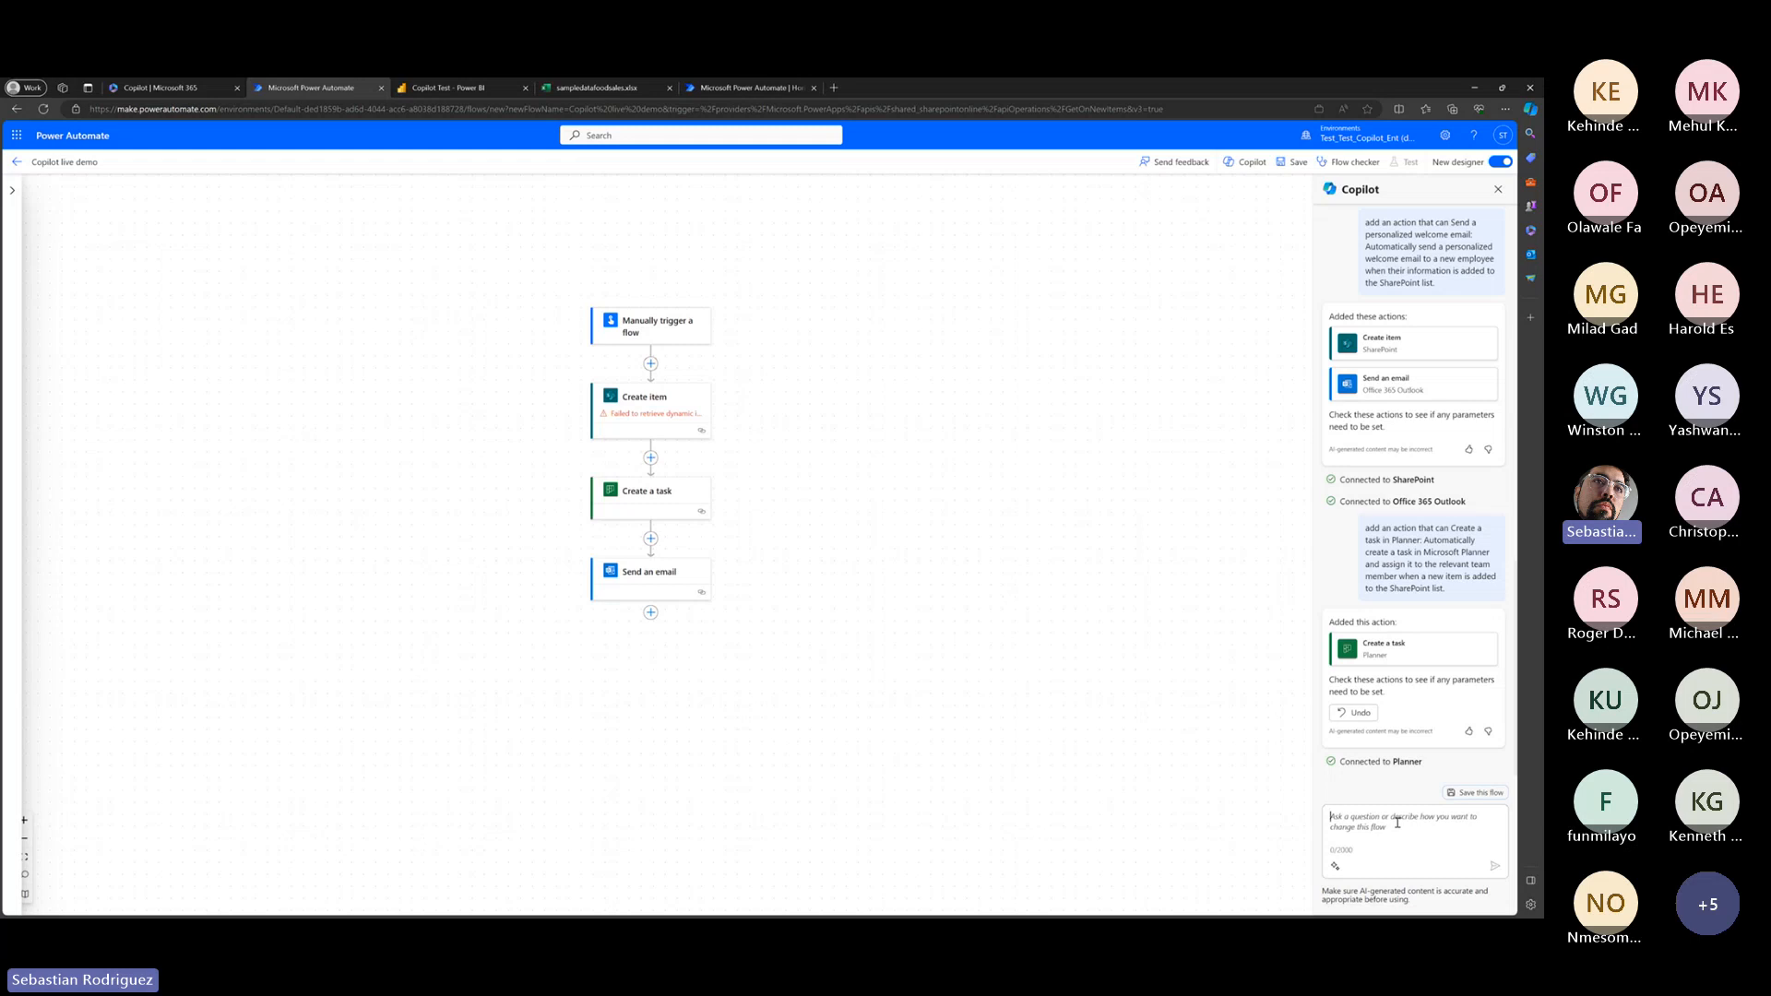
pyautogui.write('now')
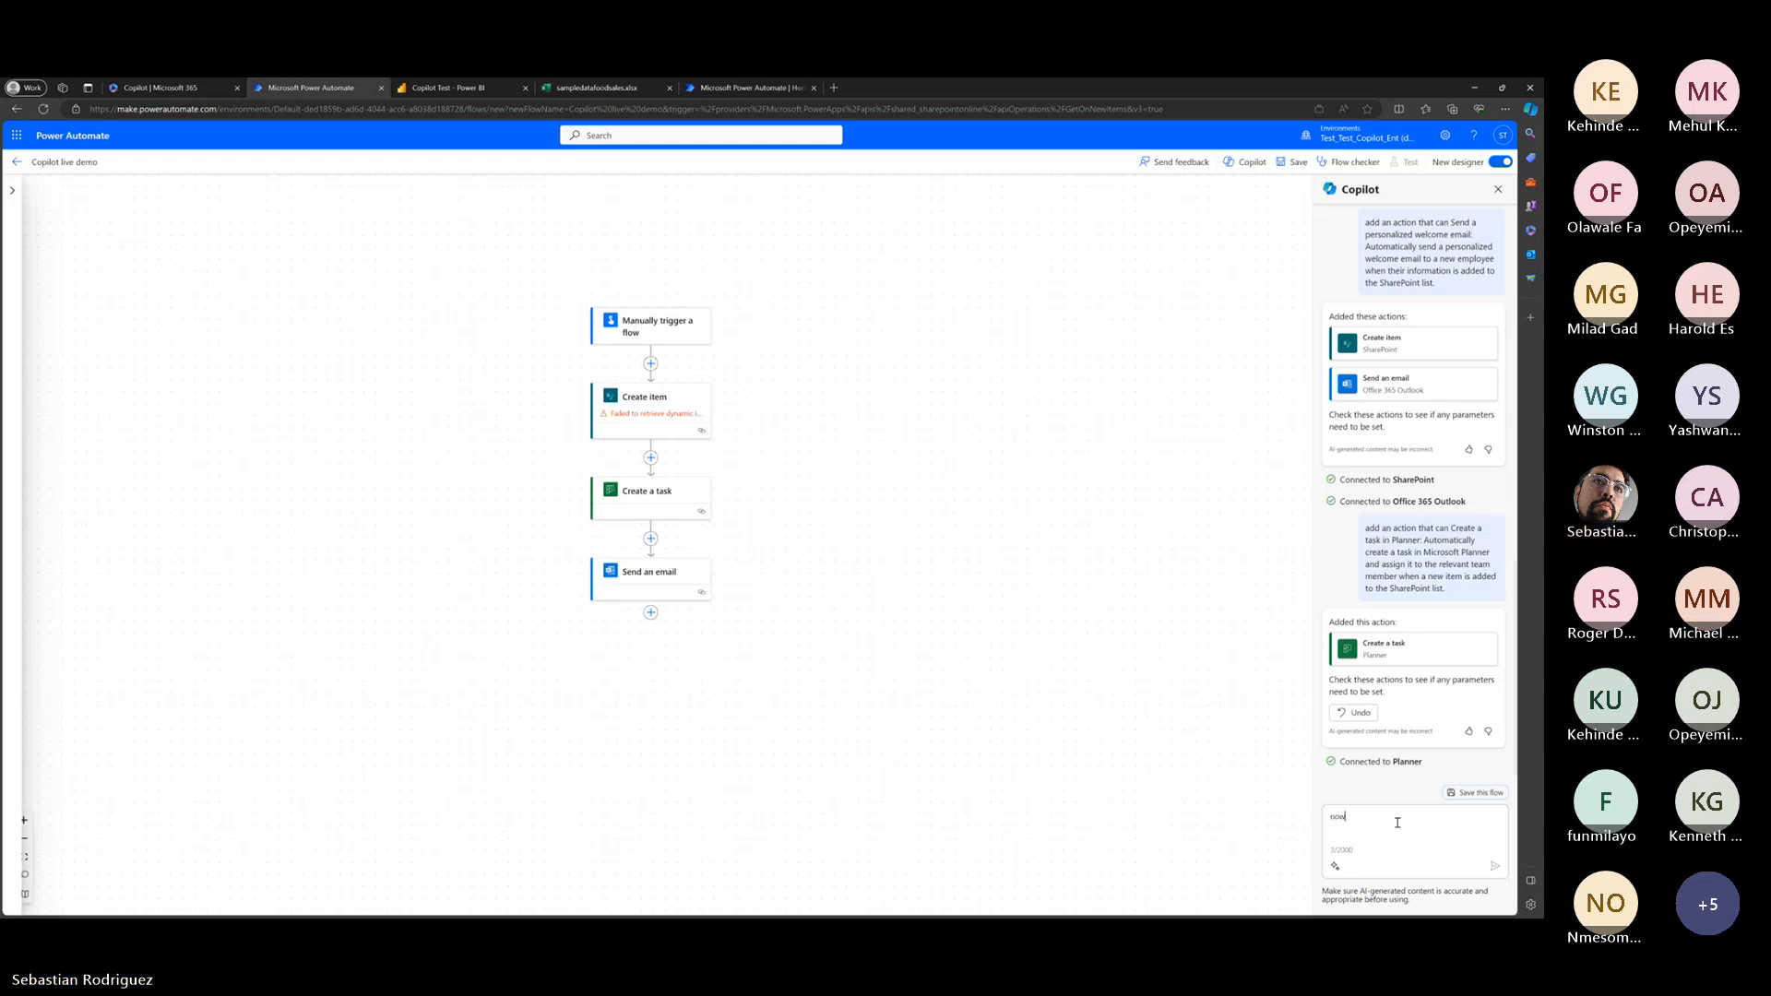
pyautogui.write(' add an action that')
pyautogui.write('can Post a message in Teams: Automatically post a message in a specific Microsoft Teams channel to notify team members when a new item is added to the SharePoint list.')
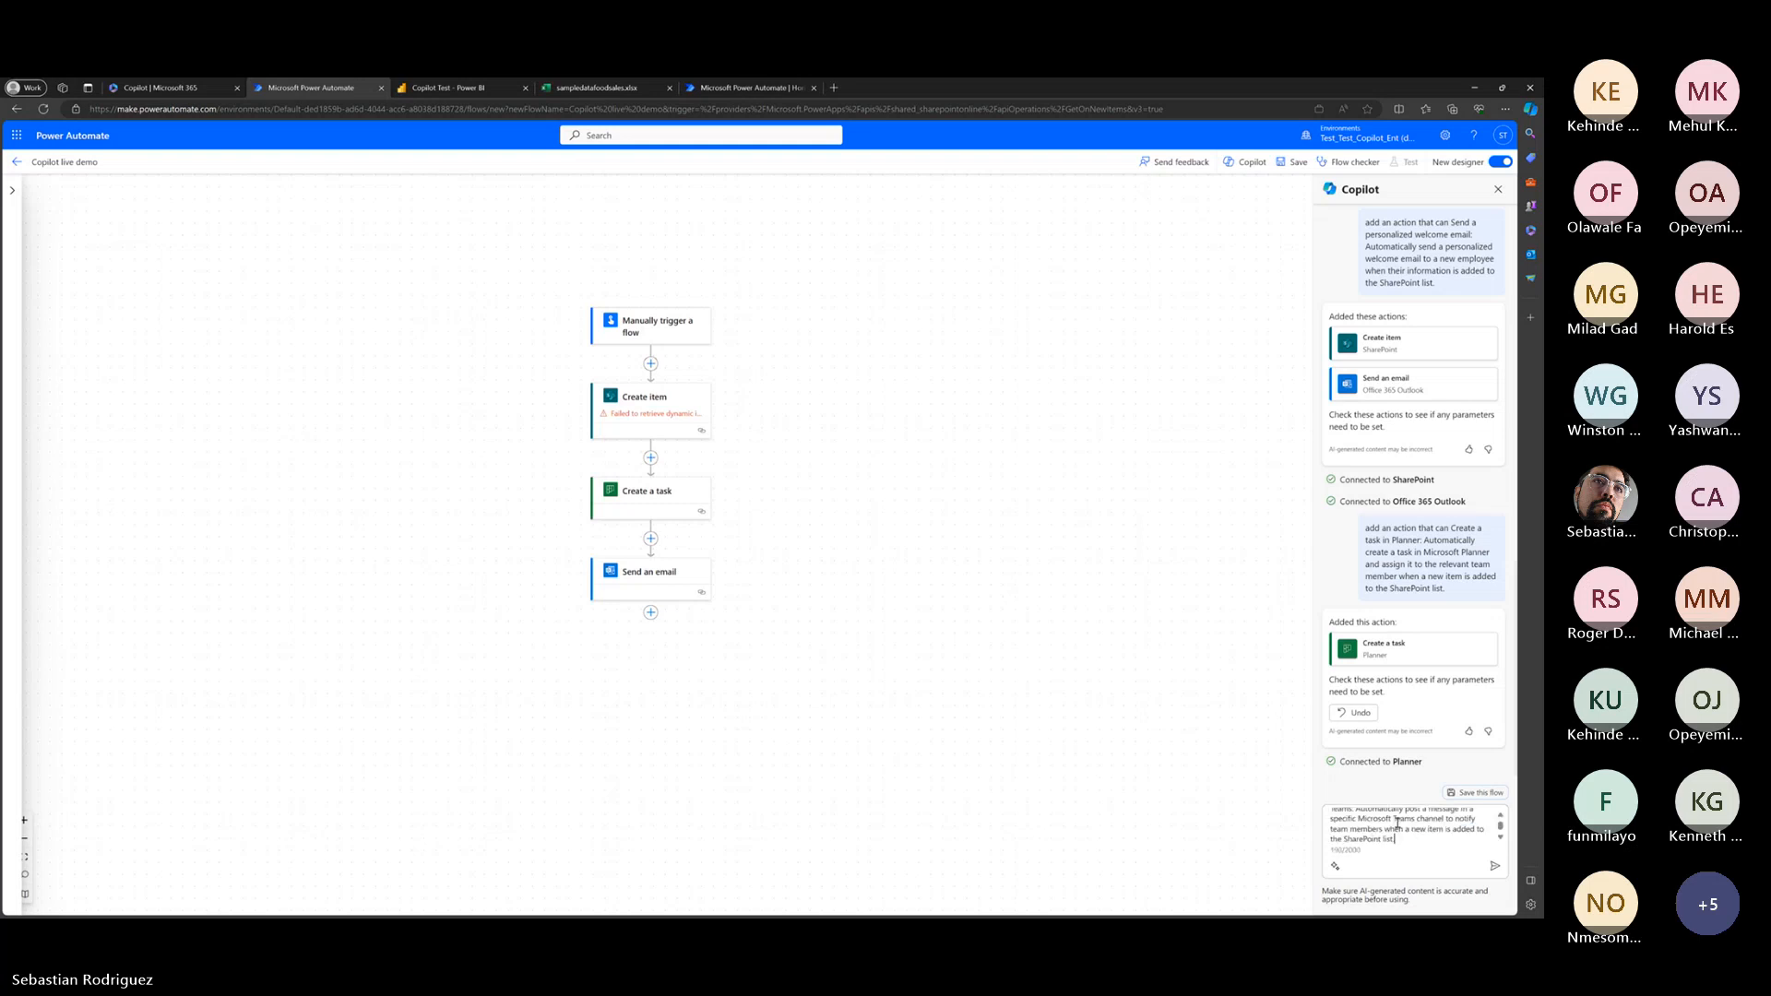
pyautogui.press('Return')
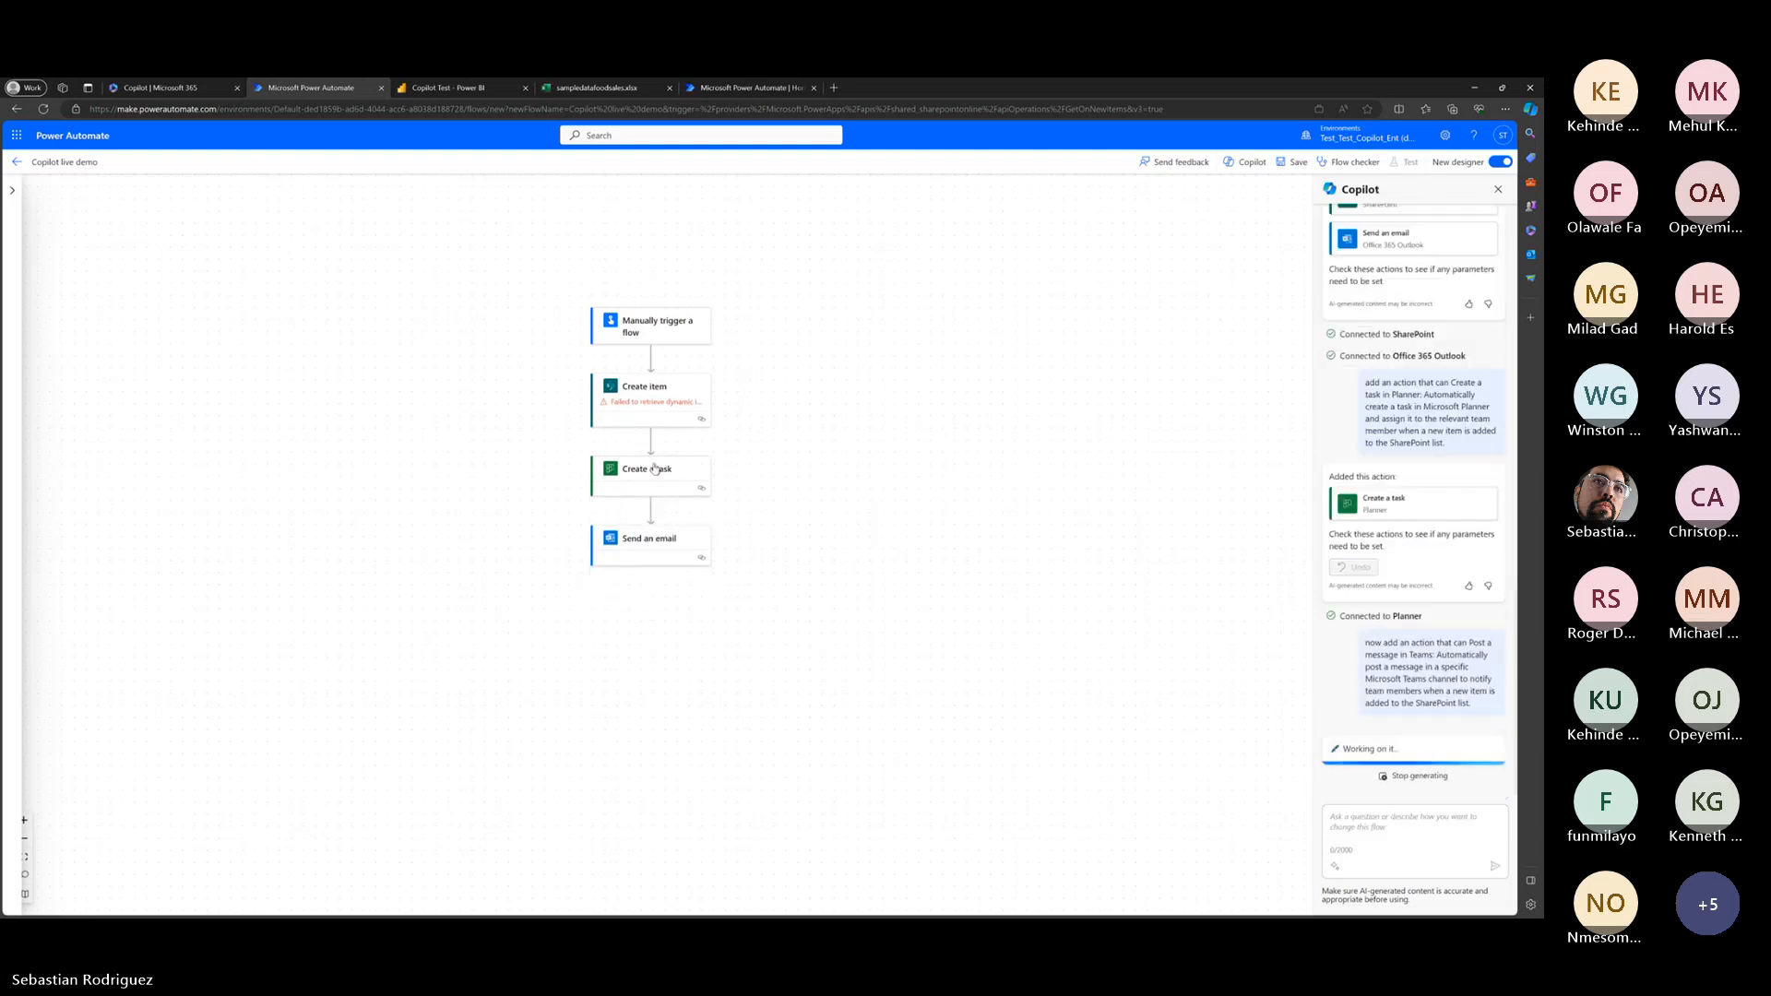
# Look over the flow's actions after the Teams request and check the parameters of the Create item action.
pyautogui.moveTo(822, 502); pyautogui.dragTo(921, 502)
pyautogui.scroll(3, 829, 531)
pyautogui.scroll(-2, 920, 502)
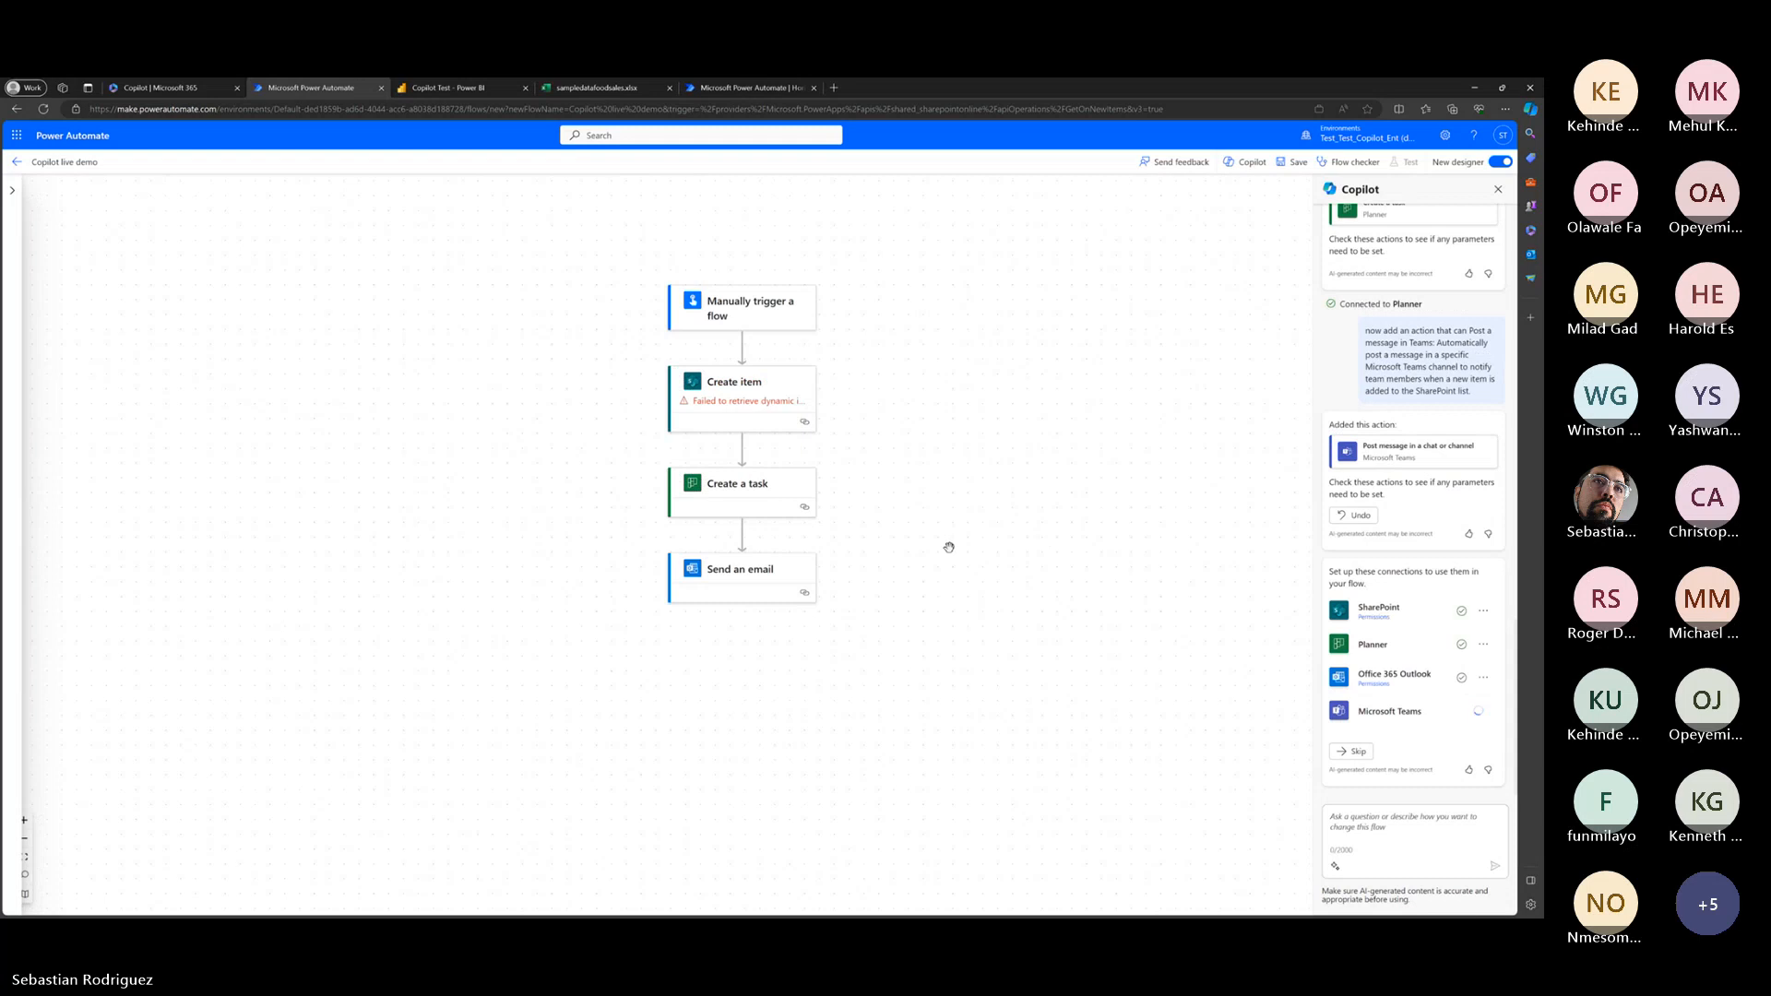
pyautogui.scroll(3, 1368, 727)
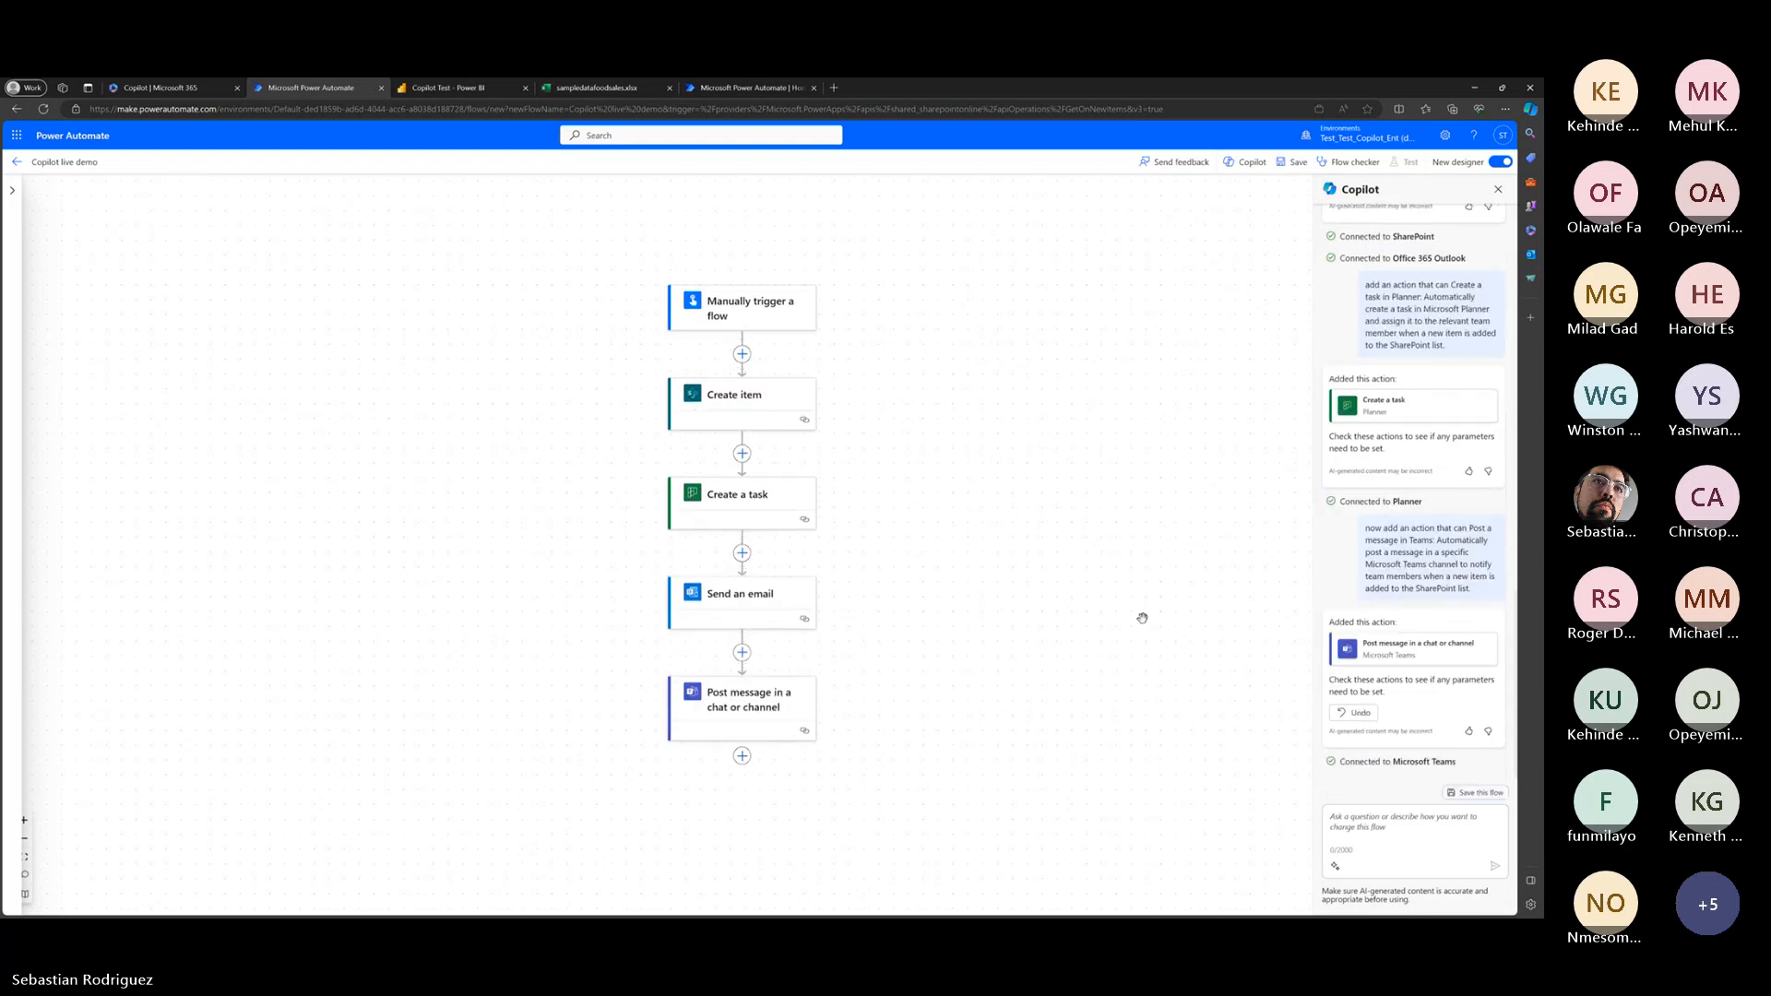
pyautogui.moveTo(1142, 618); pyautogui.dragTo(1059, 524)
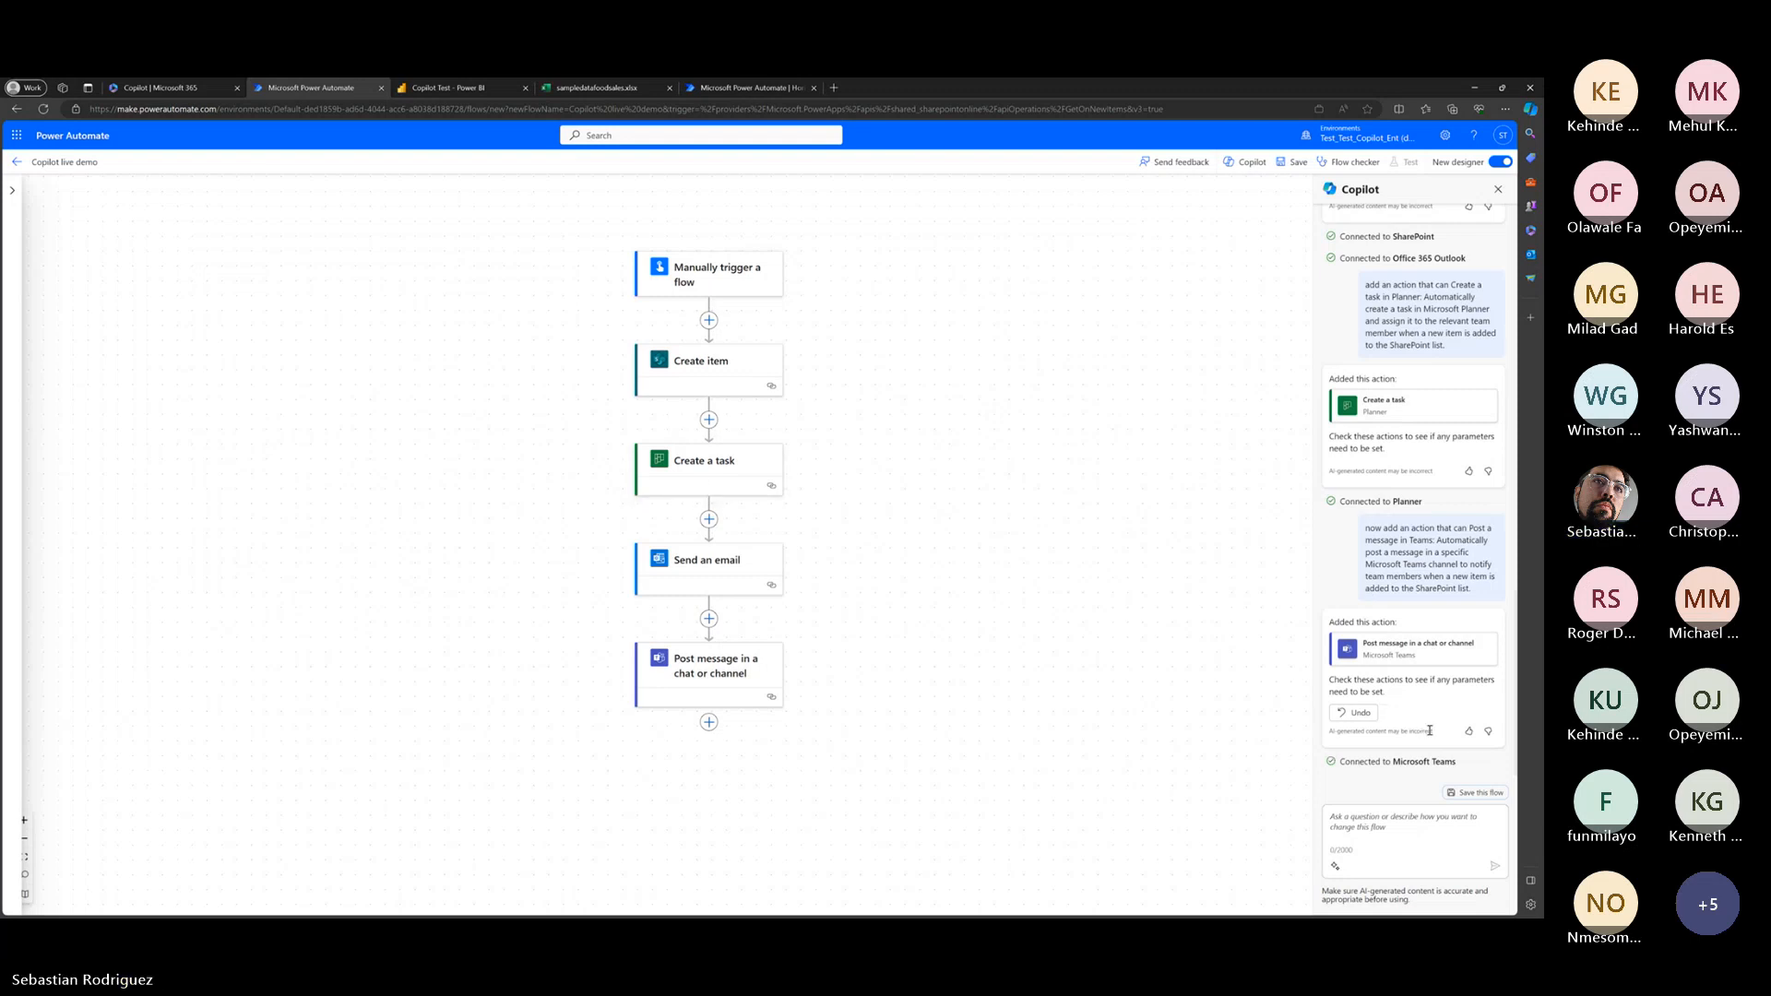
pyautogui.moveTo(1082, 552); pyautogui.dragTo(1014, 573)
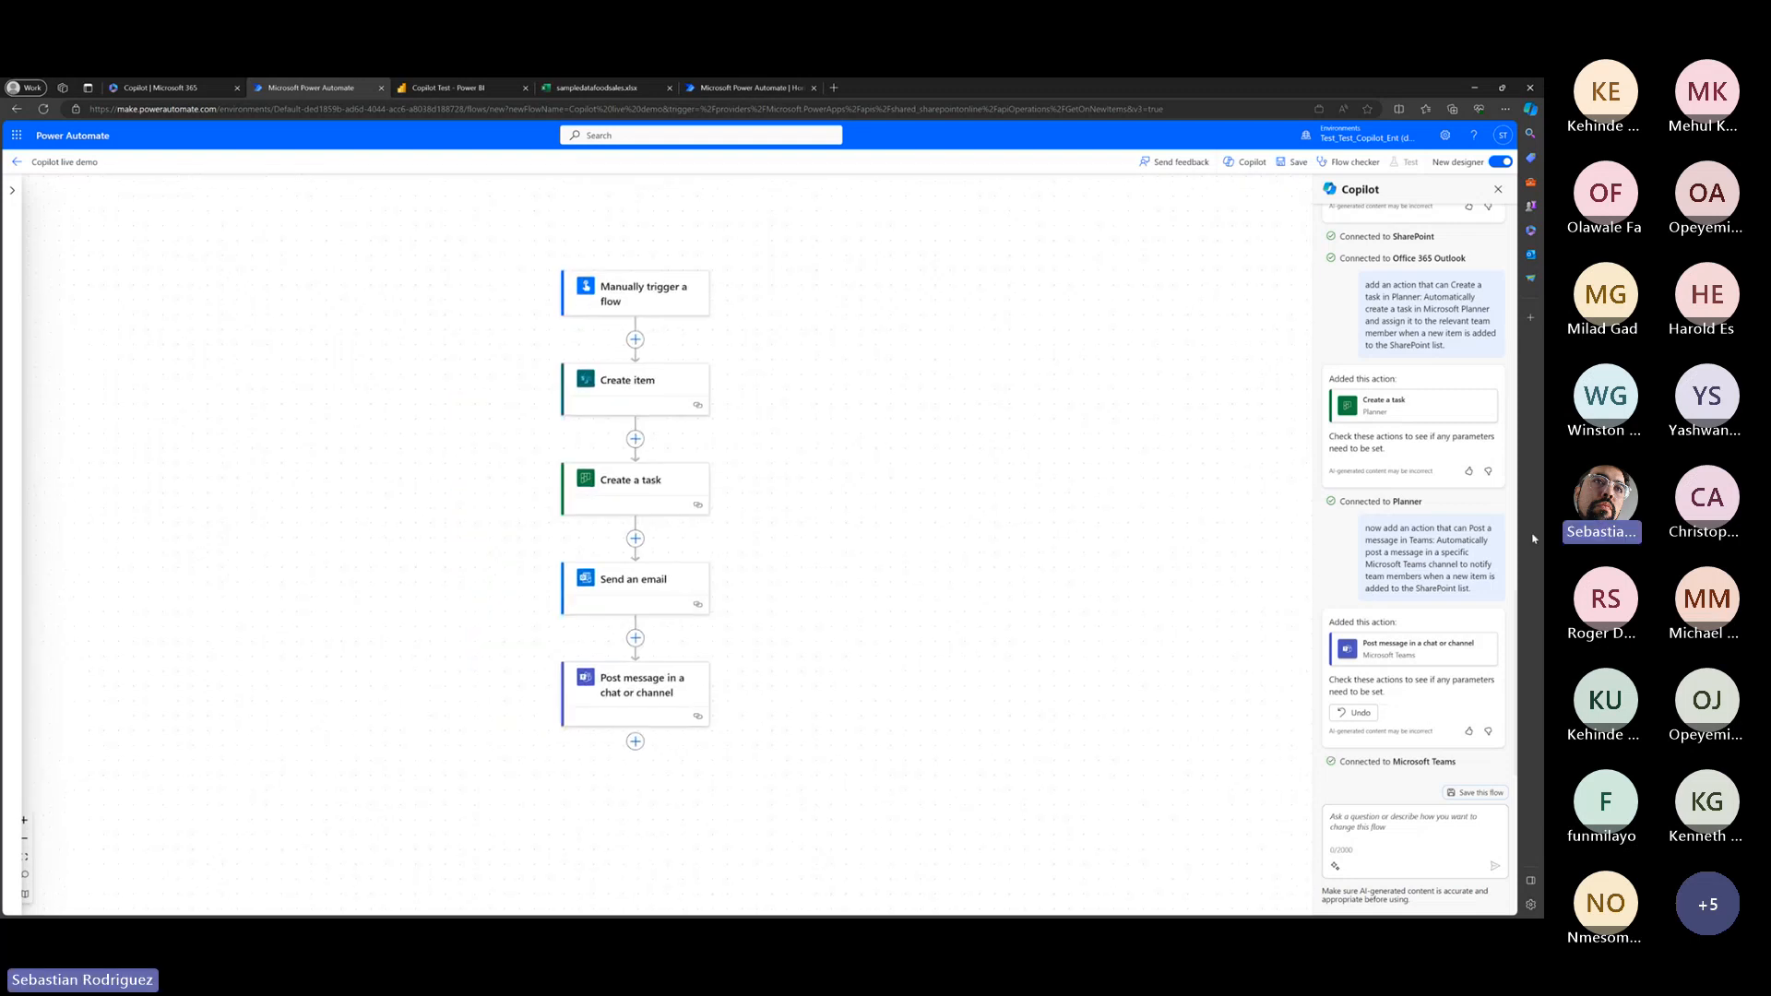
pyautogui.click(650, 397)
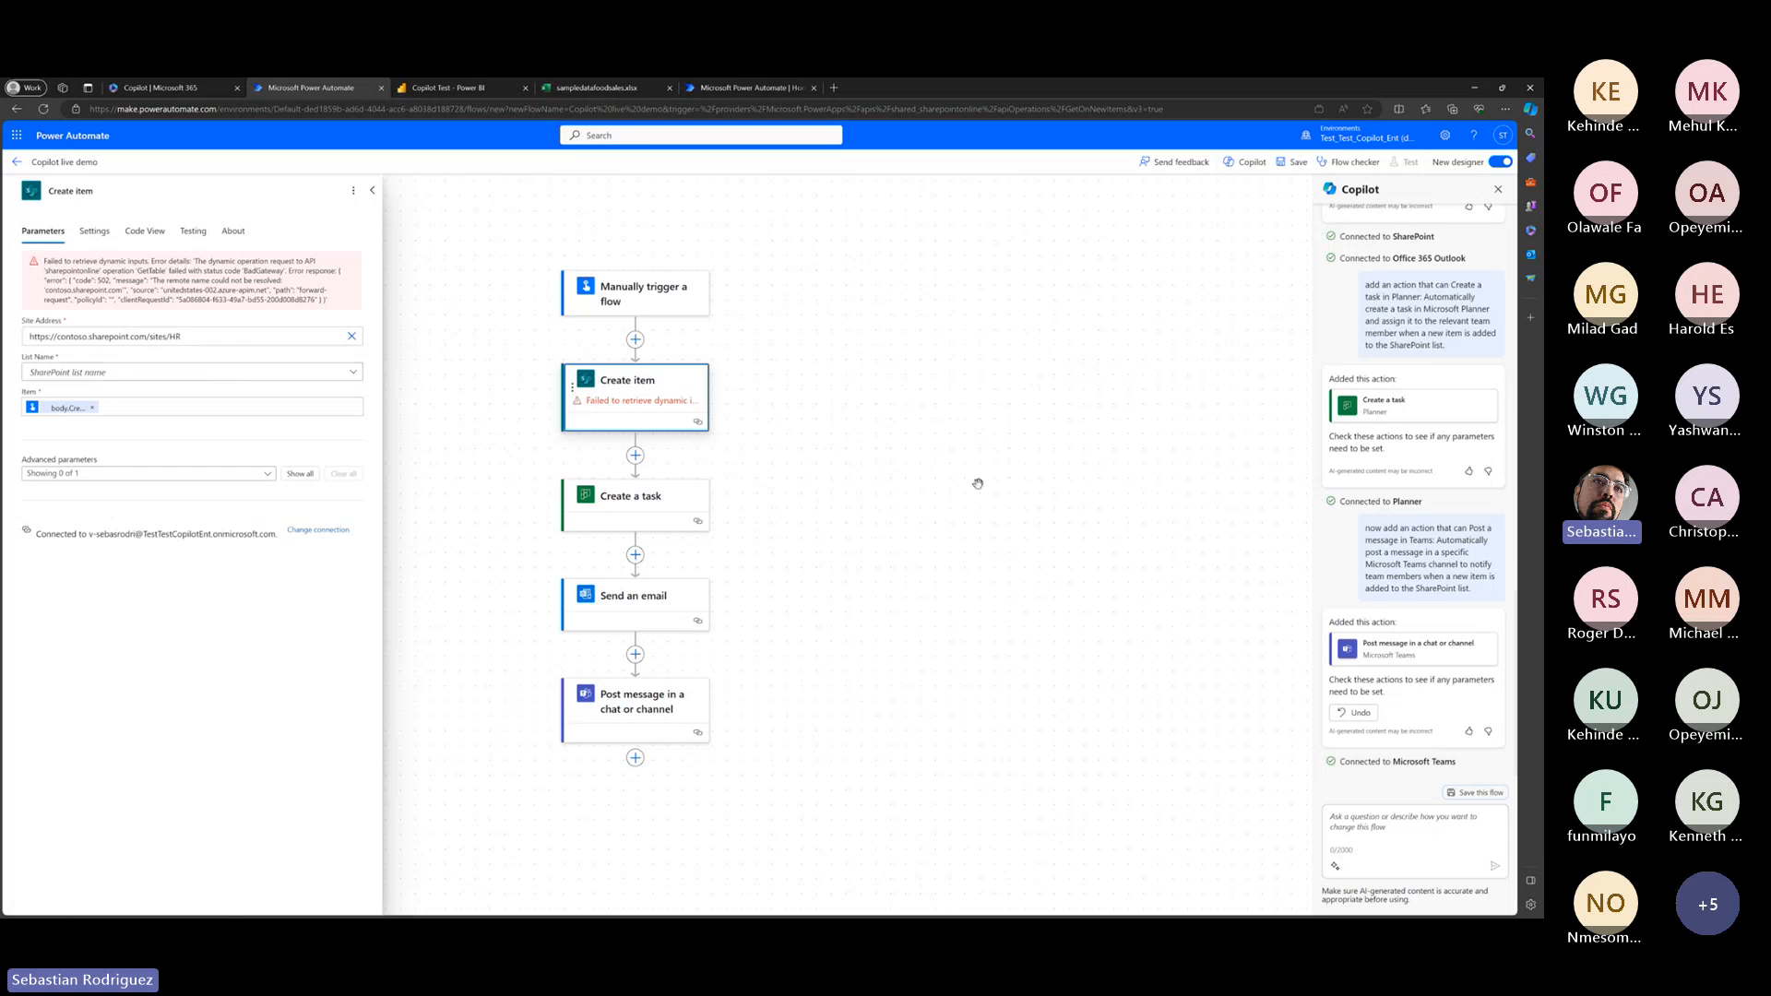
pyautogui.click(1108, 554)
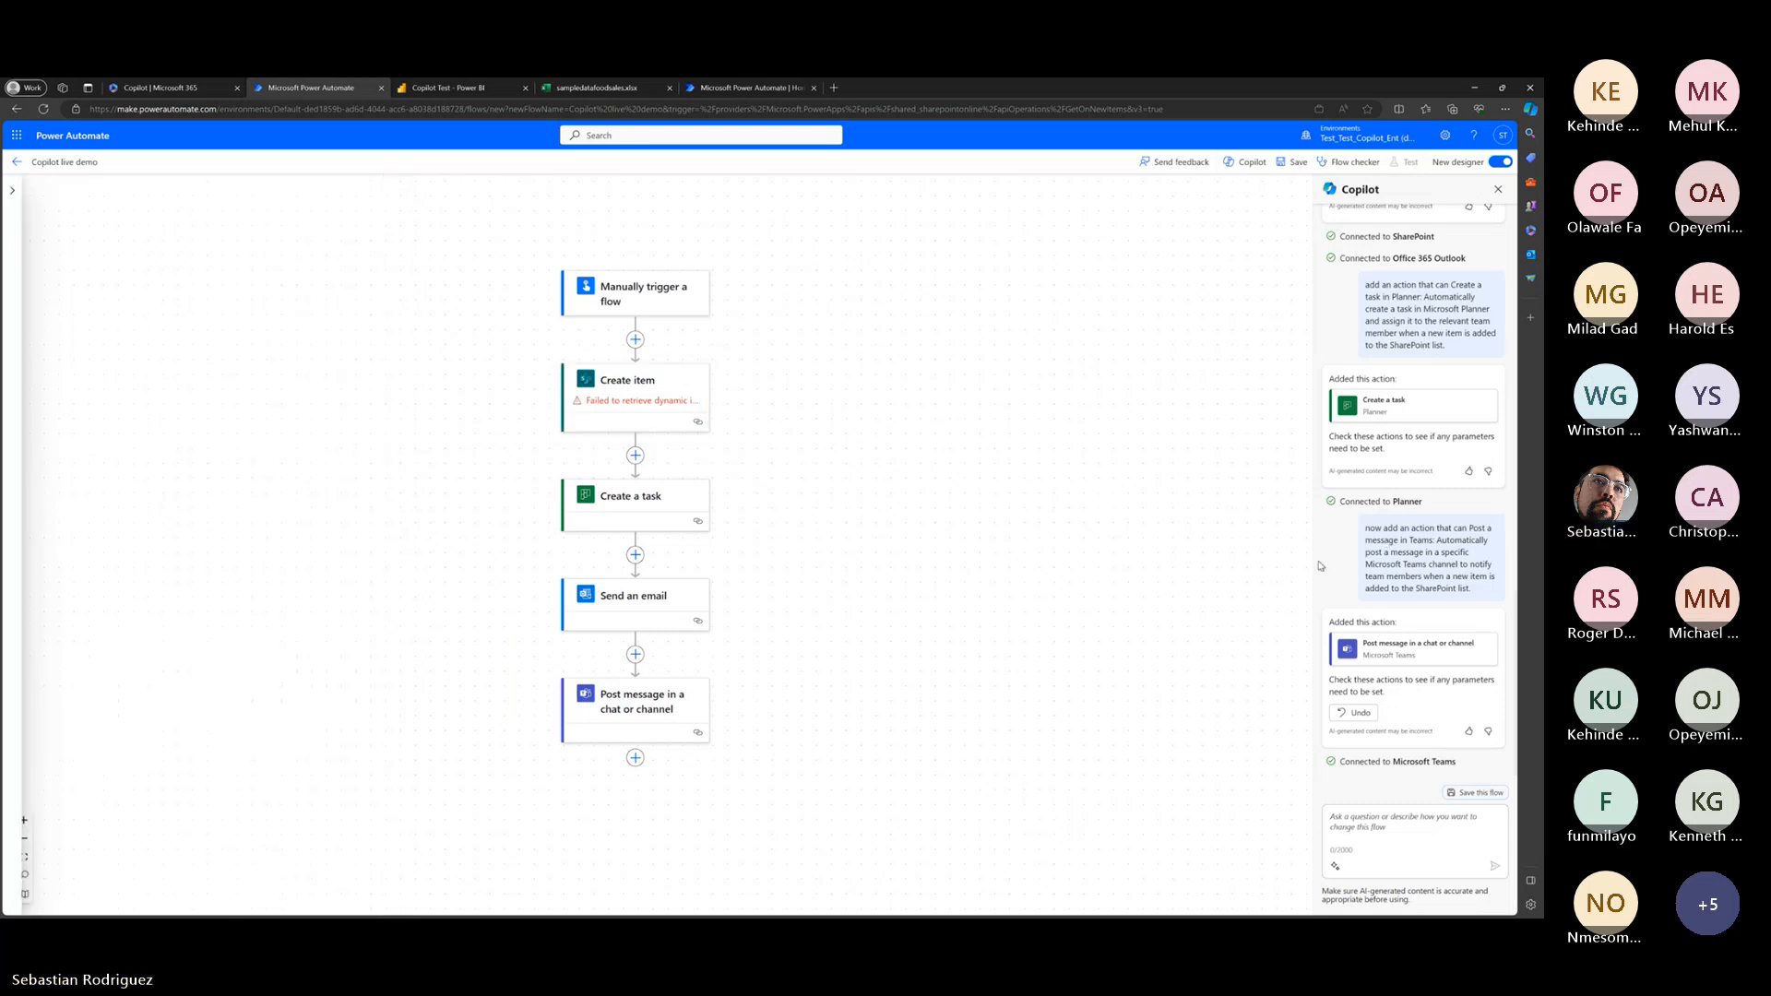
pyautogui.scroll(3, 1324, 544)
pyautogui.scroll(-3, 1326, 517)
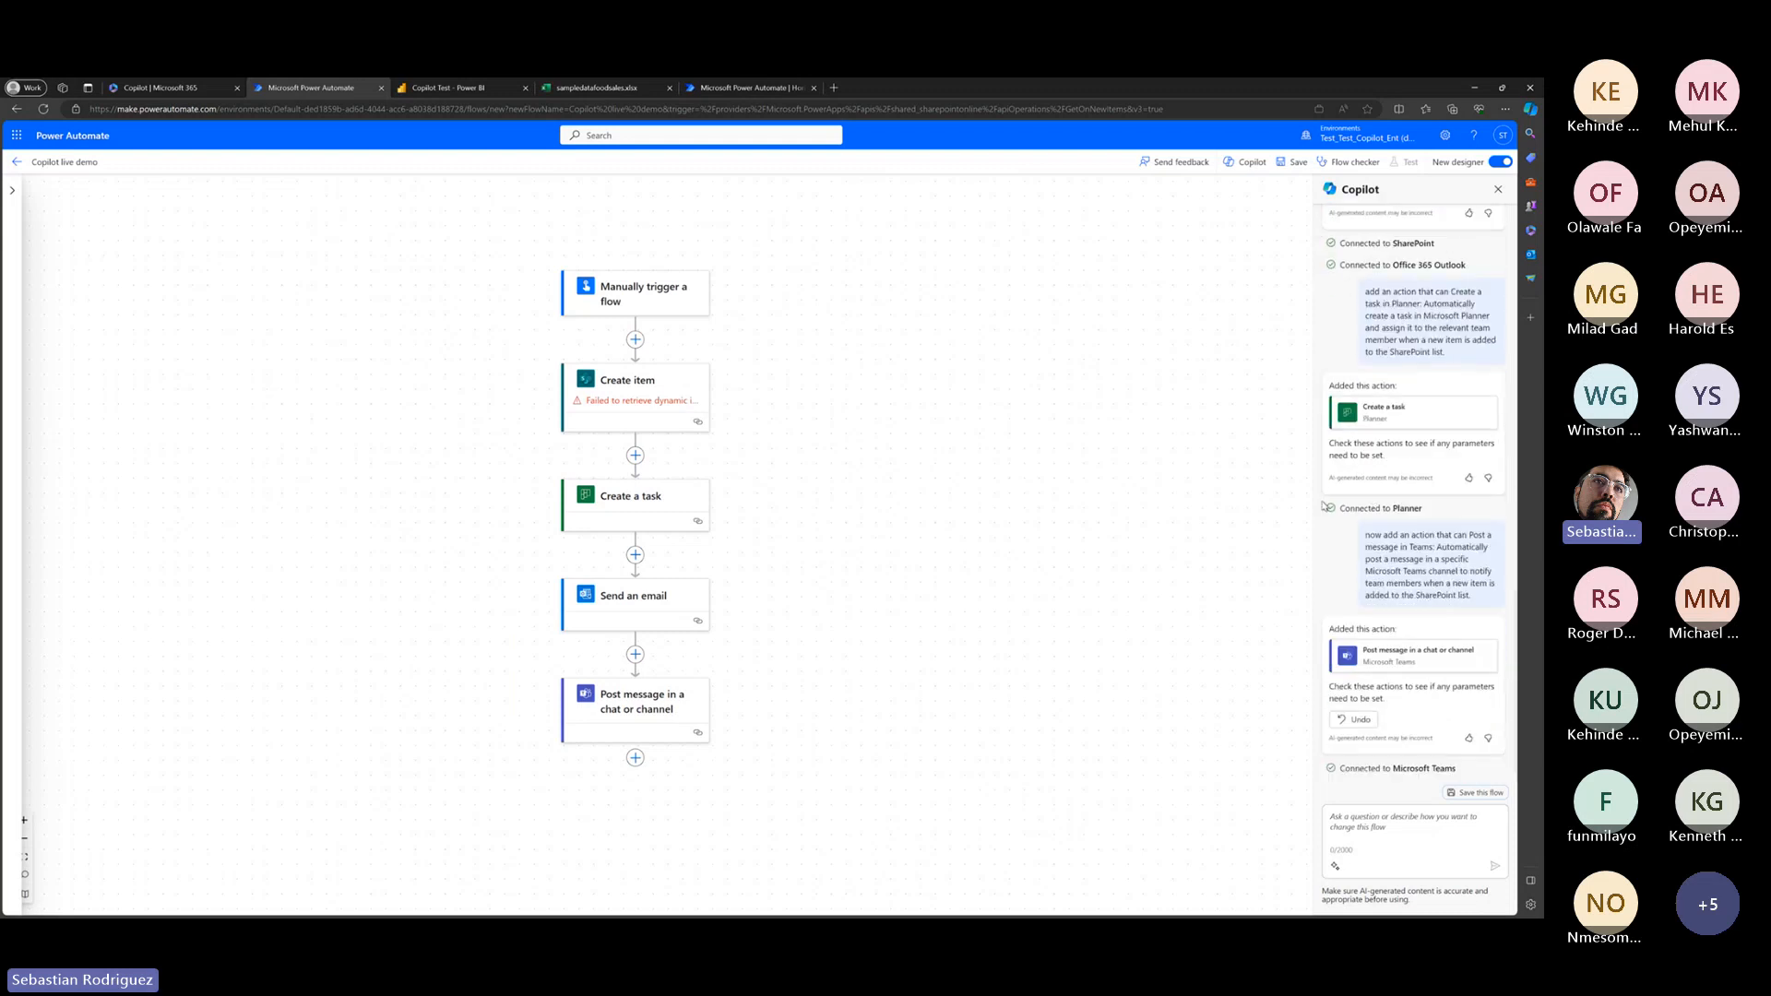
# Copy the "Add a row to an Excel table" suggestion from the Microsoft 365 chat and ask the flow's Copilot to add an action that can do it.
pyautogui.click(152, 88)
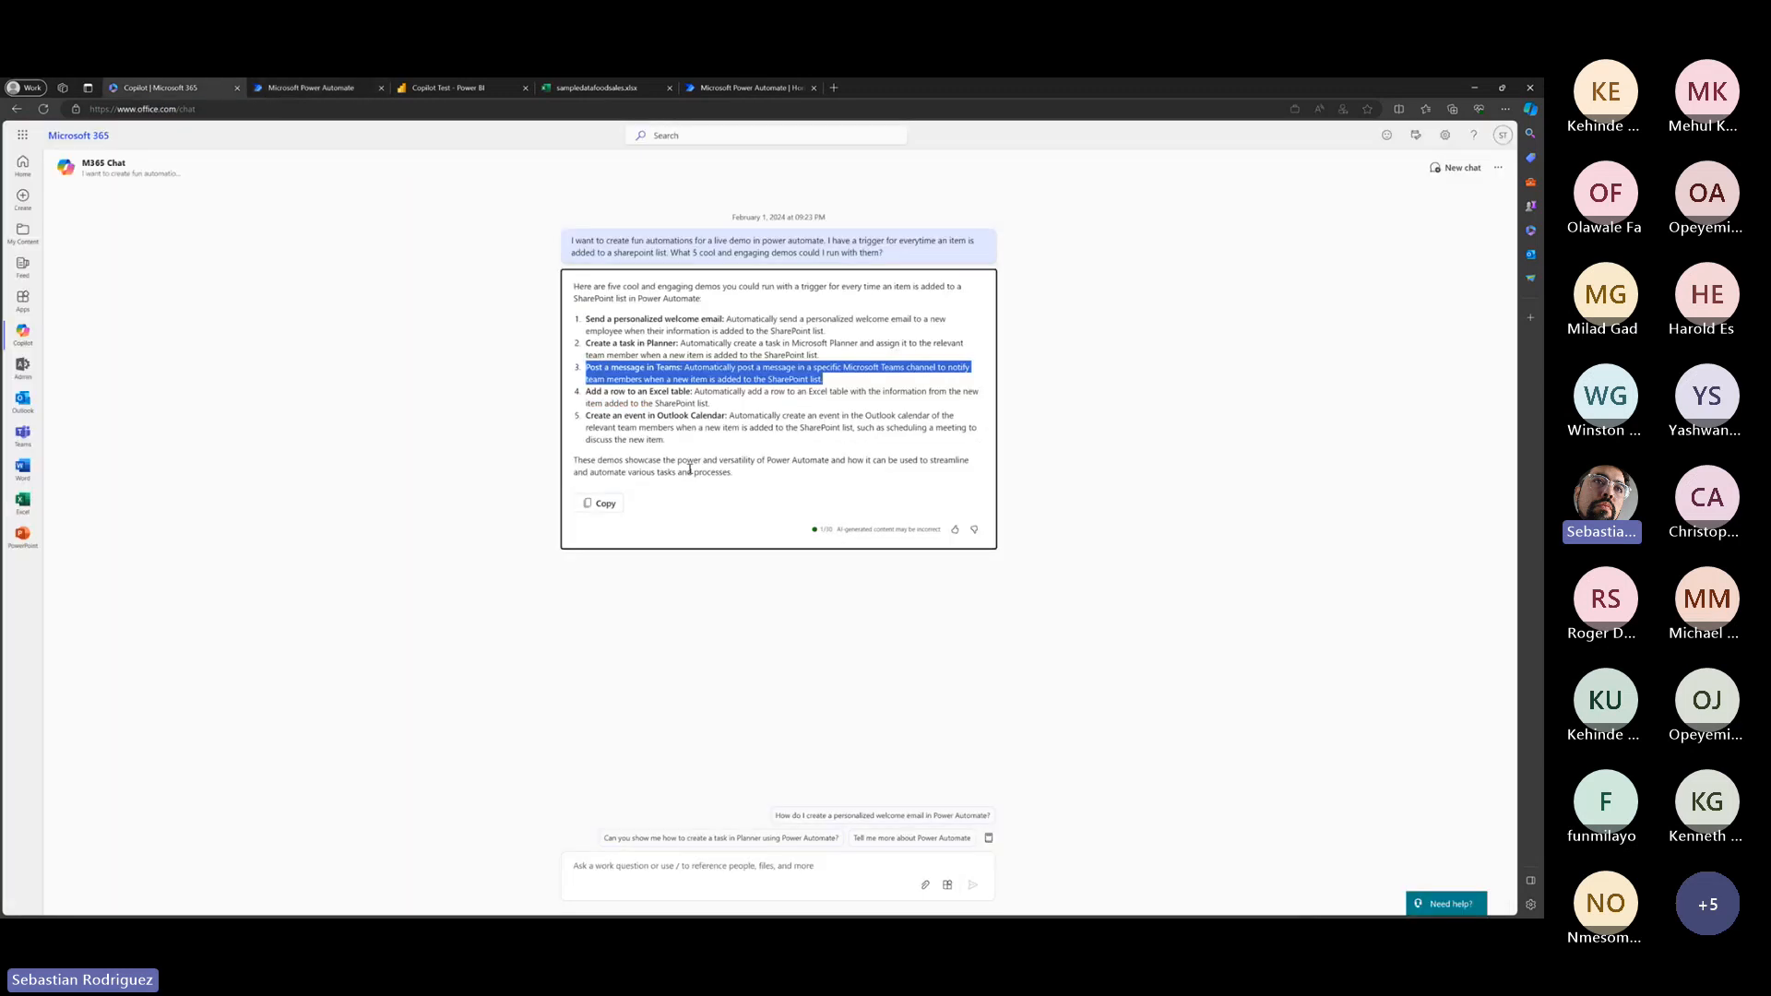
pyautogui.moveTo(749, 405); pyautogui.dragTo(580, 397)
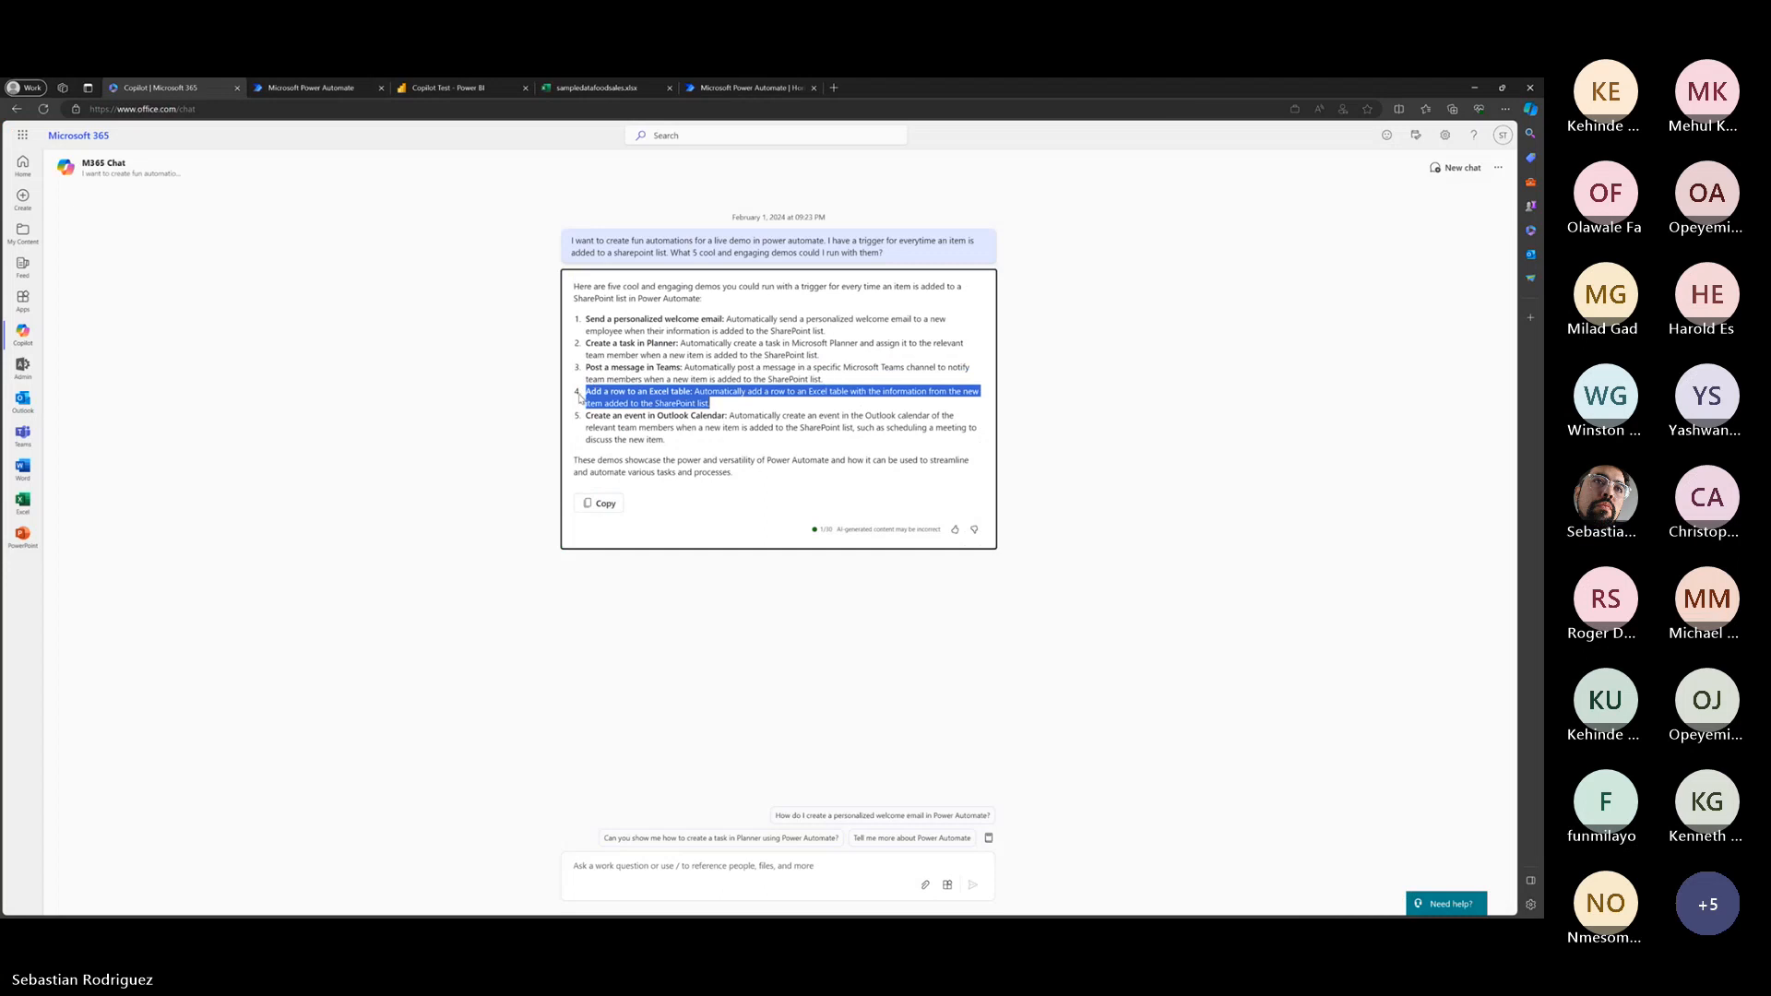
pyautogui.click(303, 89)
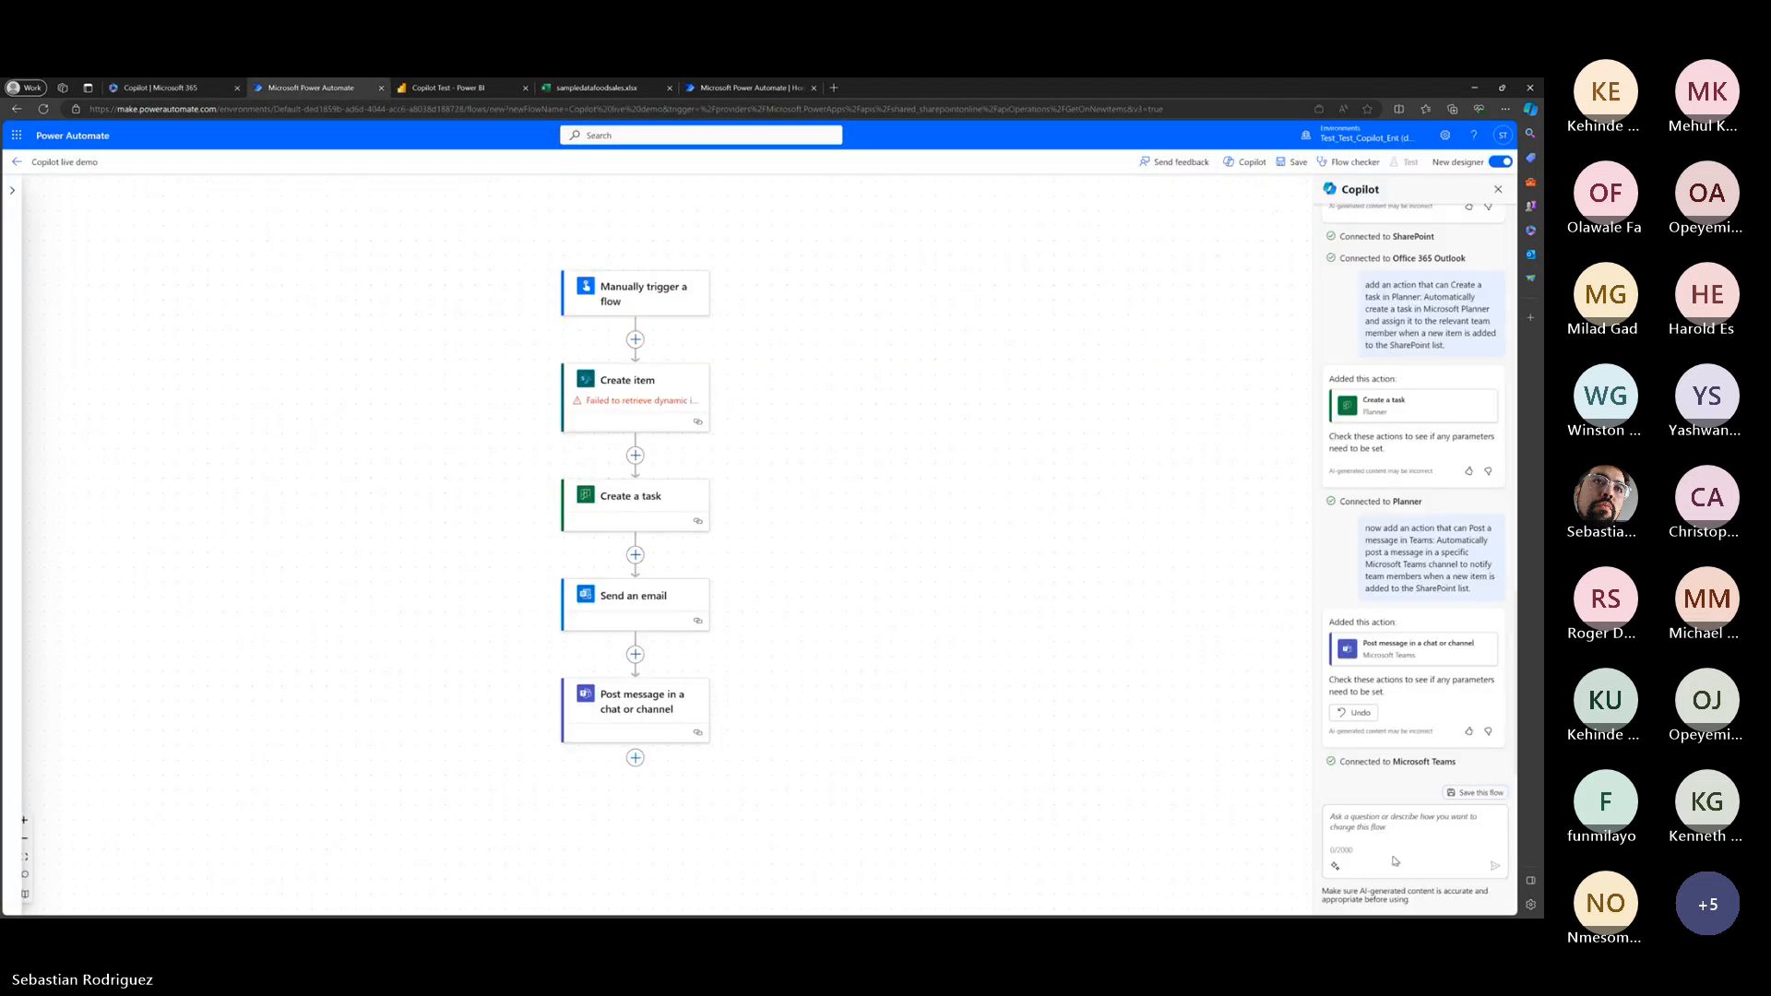
pyautogui.write('add an action that can')
pyautogui.press('Tab')
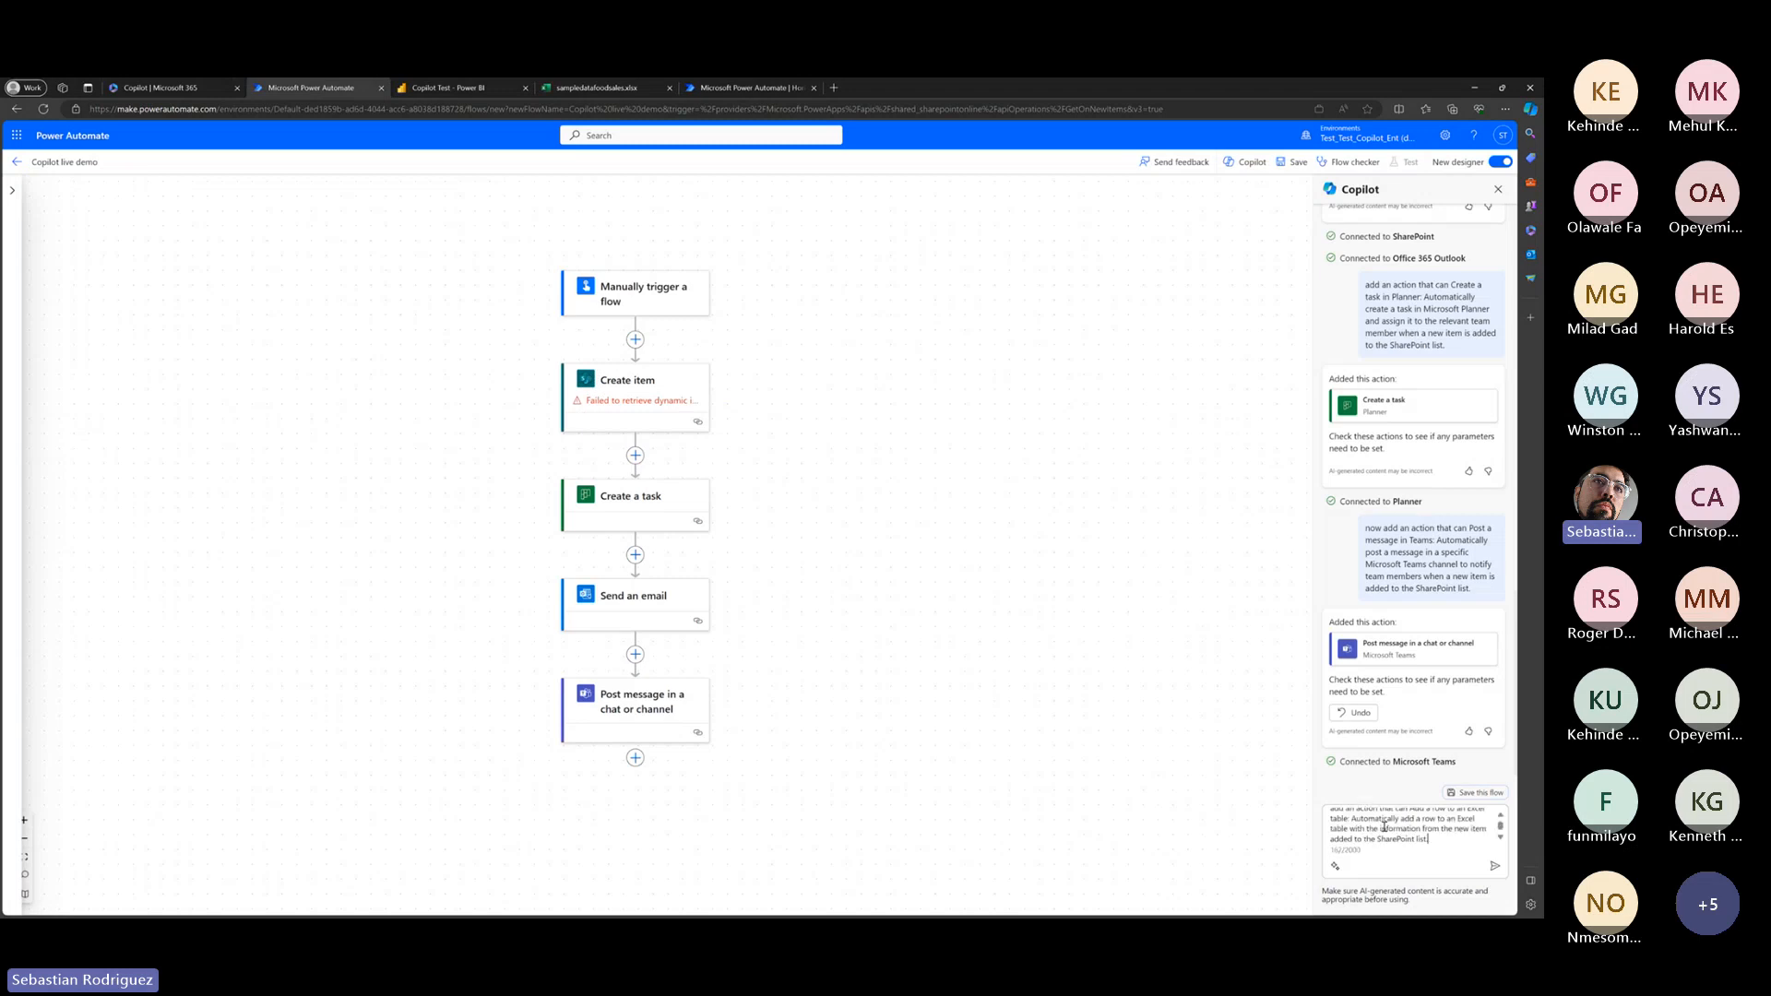
pyautogui.press('Return')
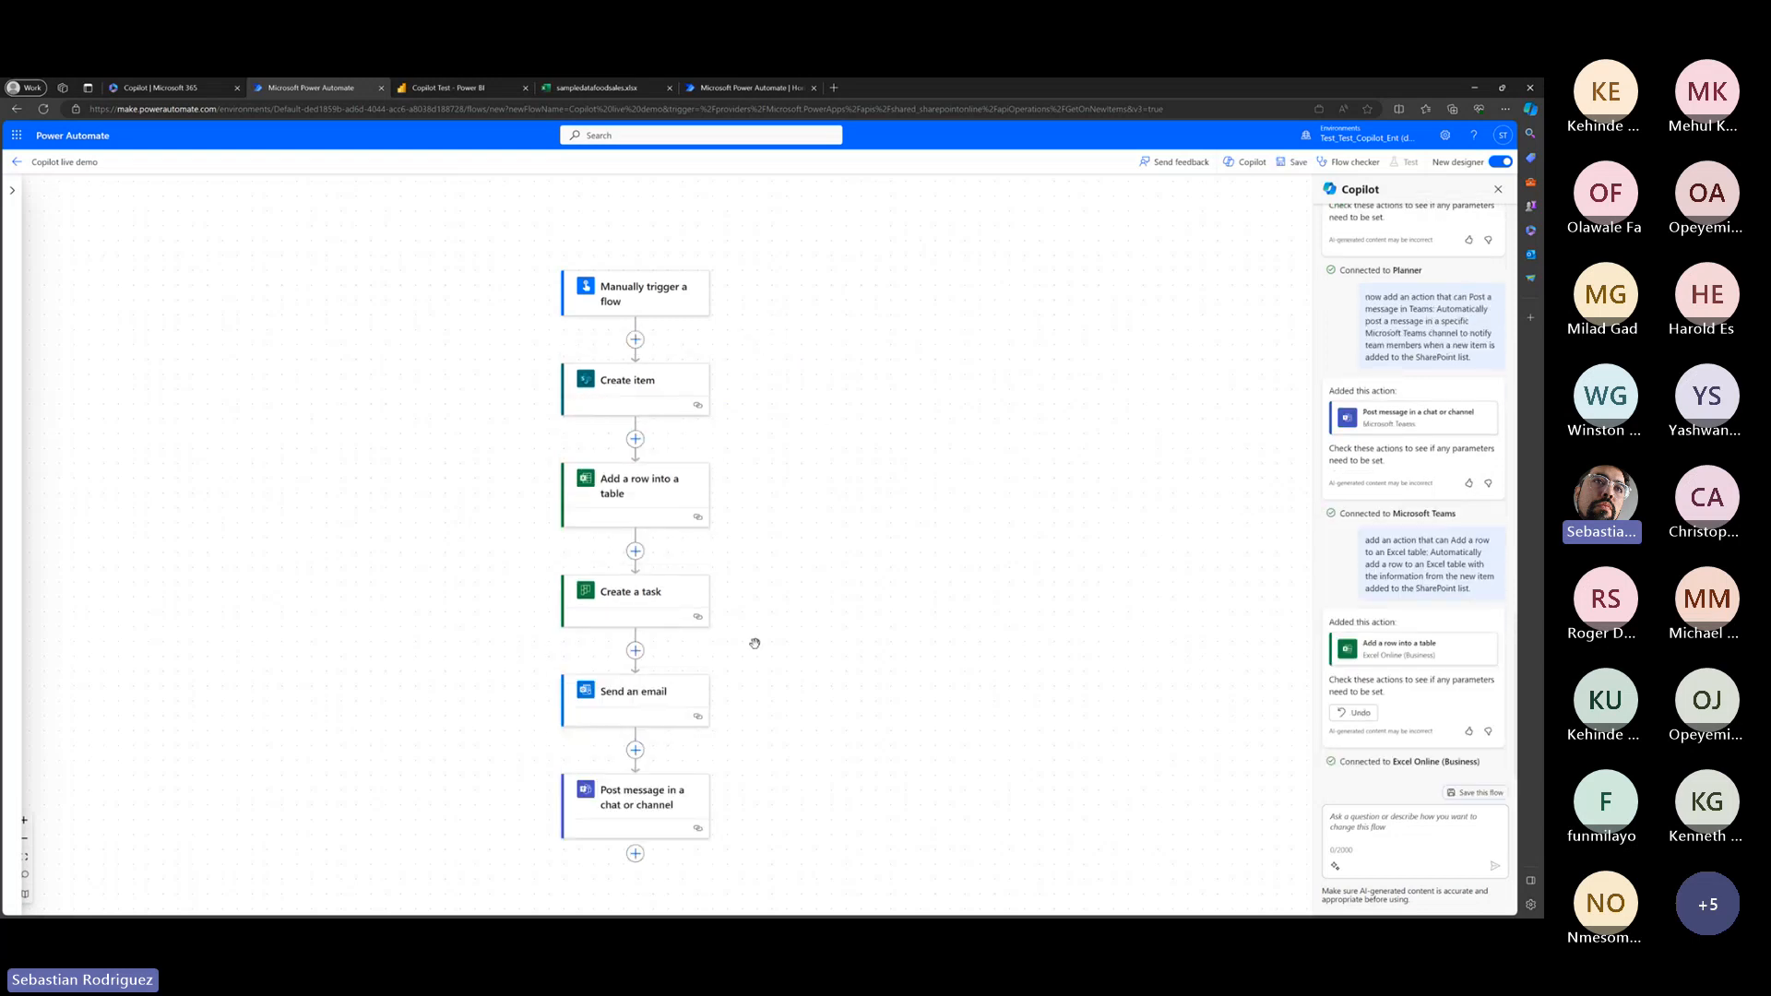
# Examine the flow extended by the Excel request, including the site address and list name of its Create item action.
pyautogui.moveTo(775, 640); pyautogui.dragTo(905, 582)
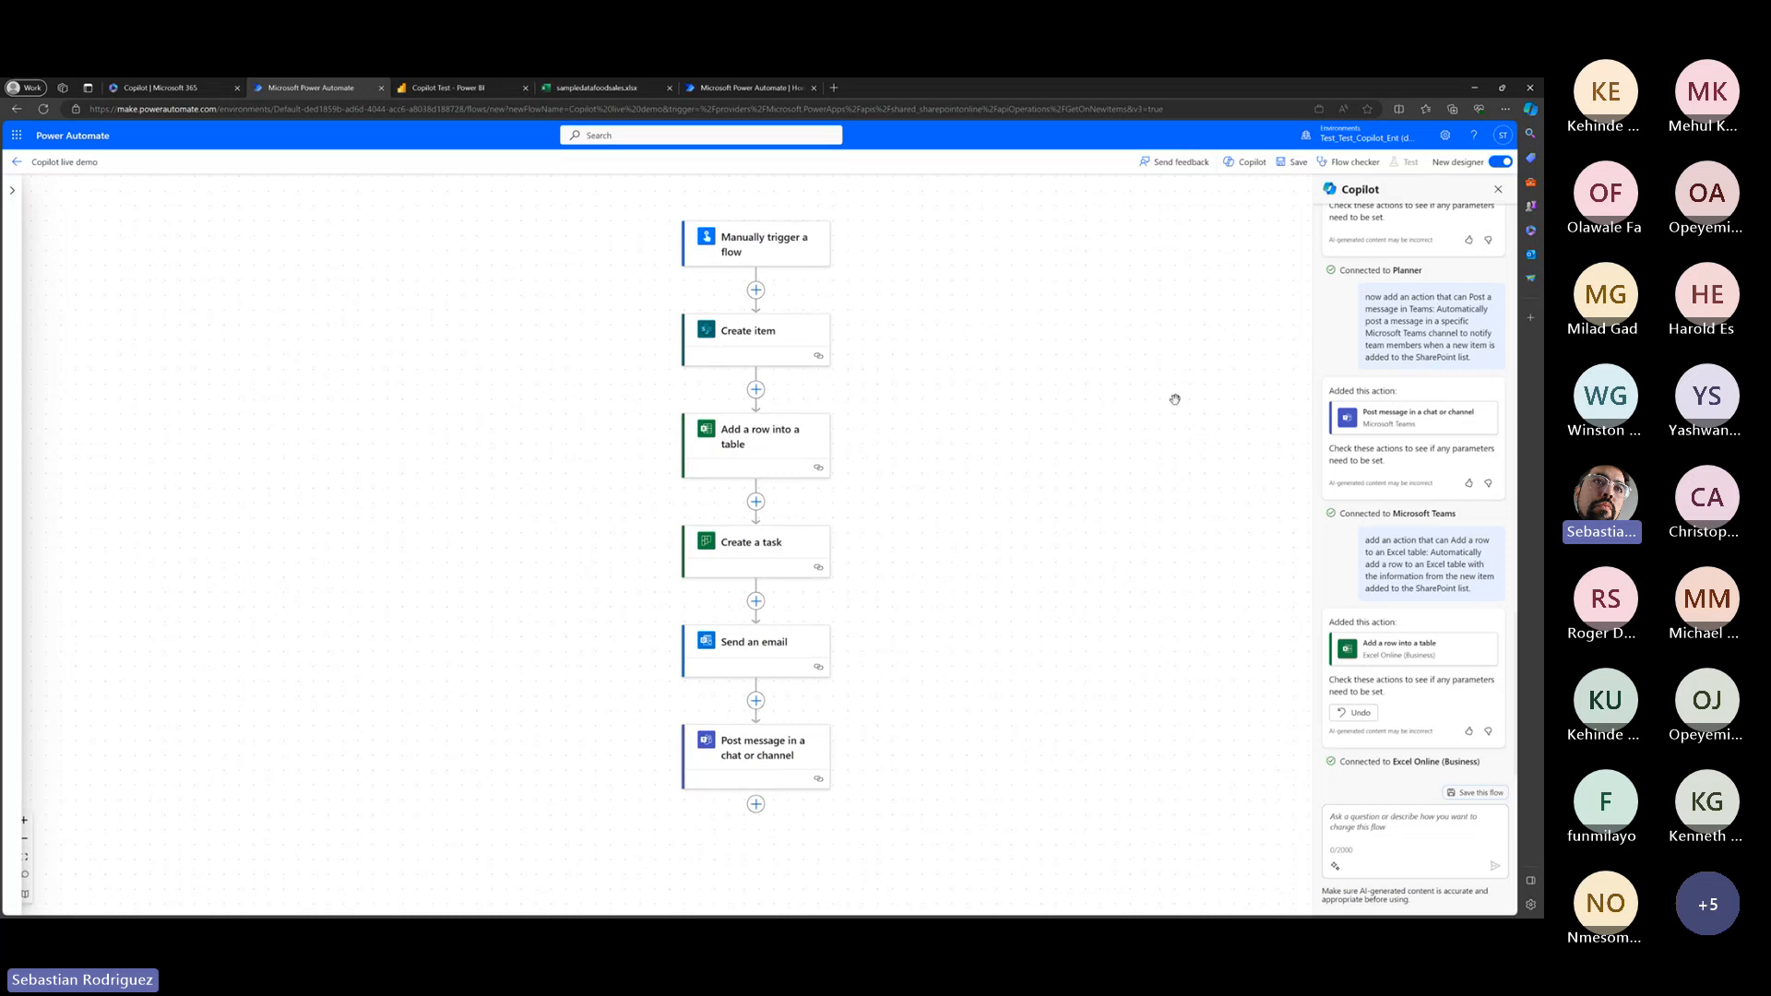
pyautogui.moveTo(1113, 476); pyautogui.dragTo(1044, 499)
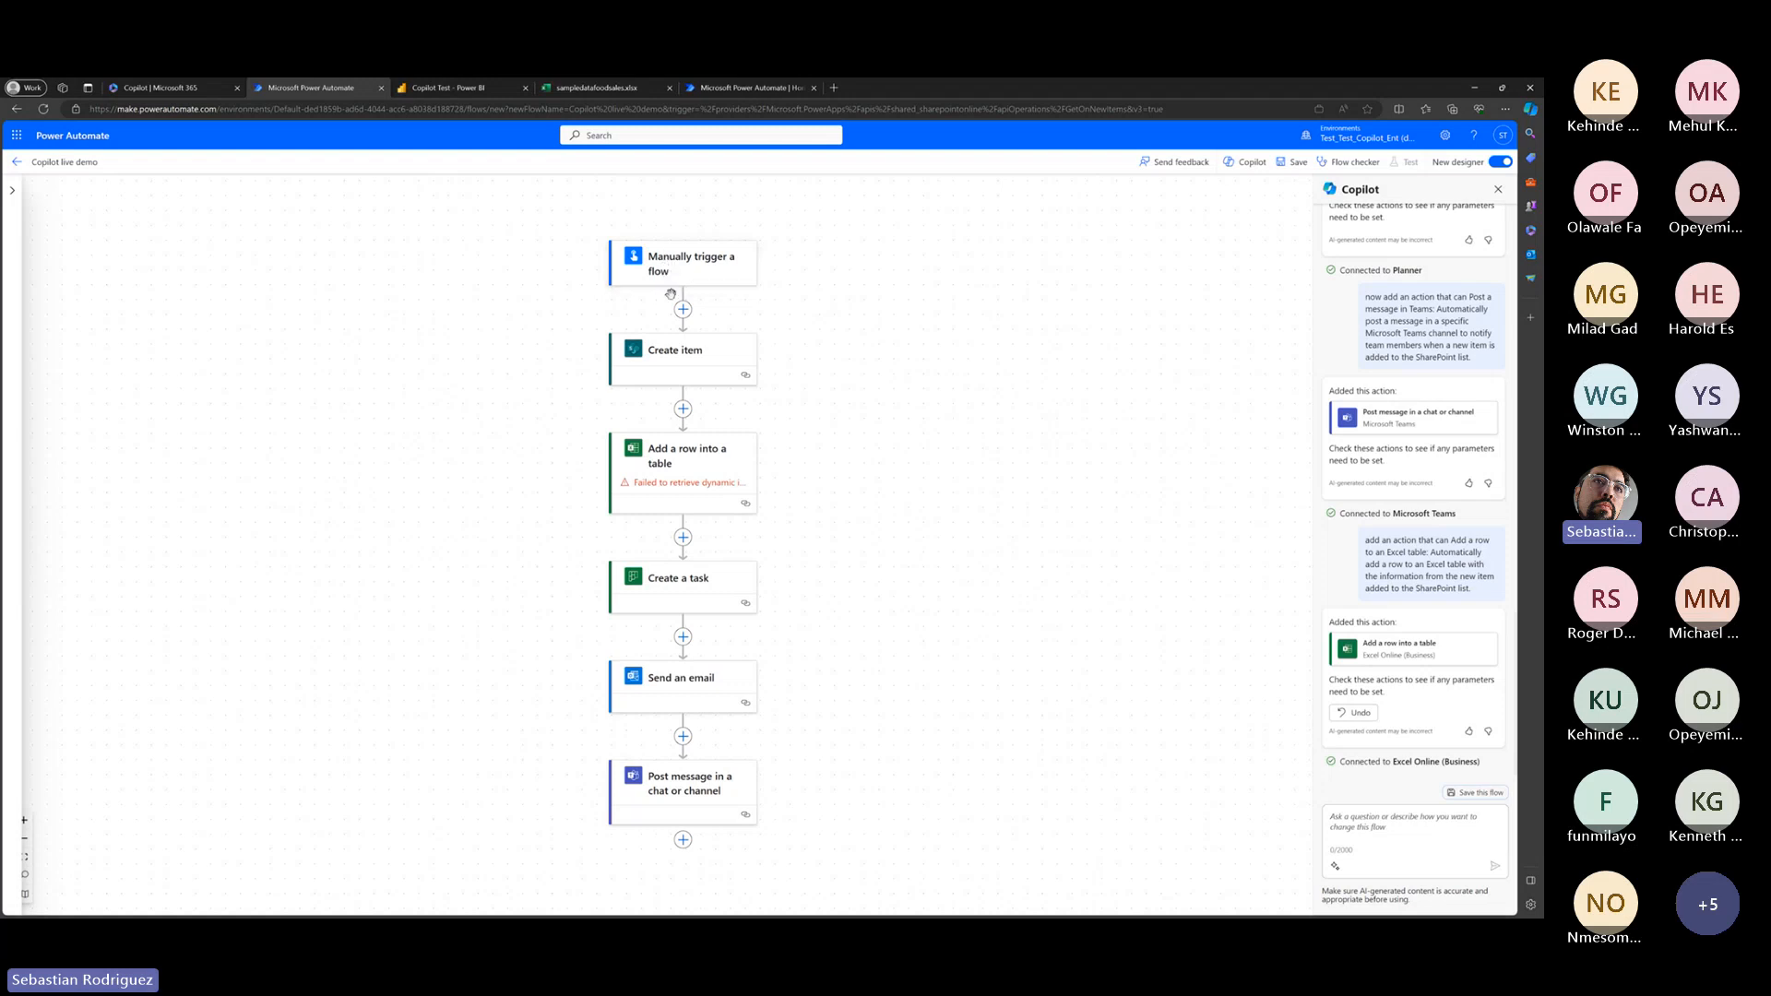
pyautogui.click(687, 350)
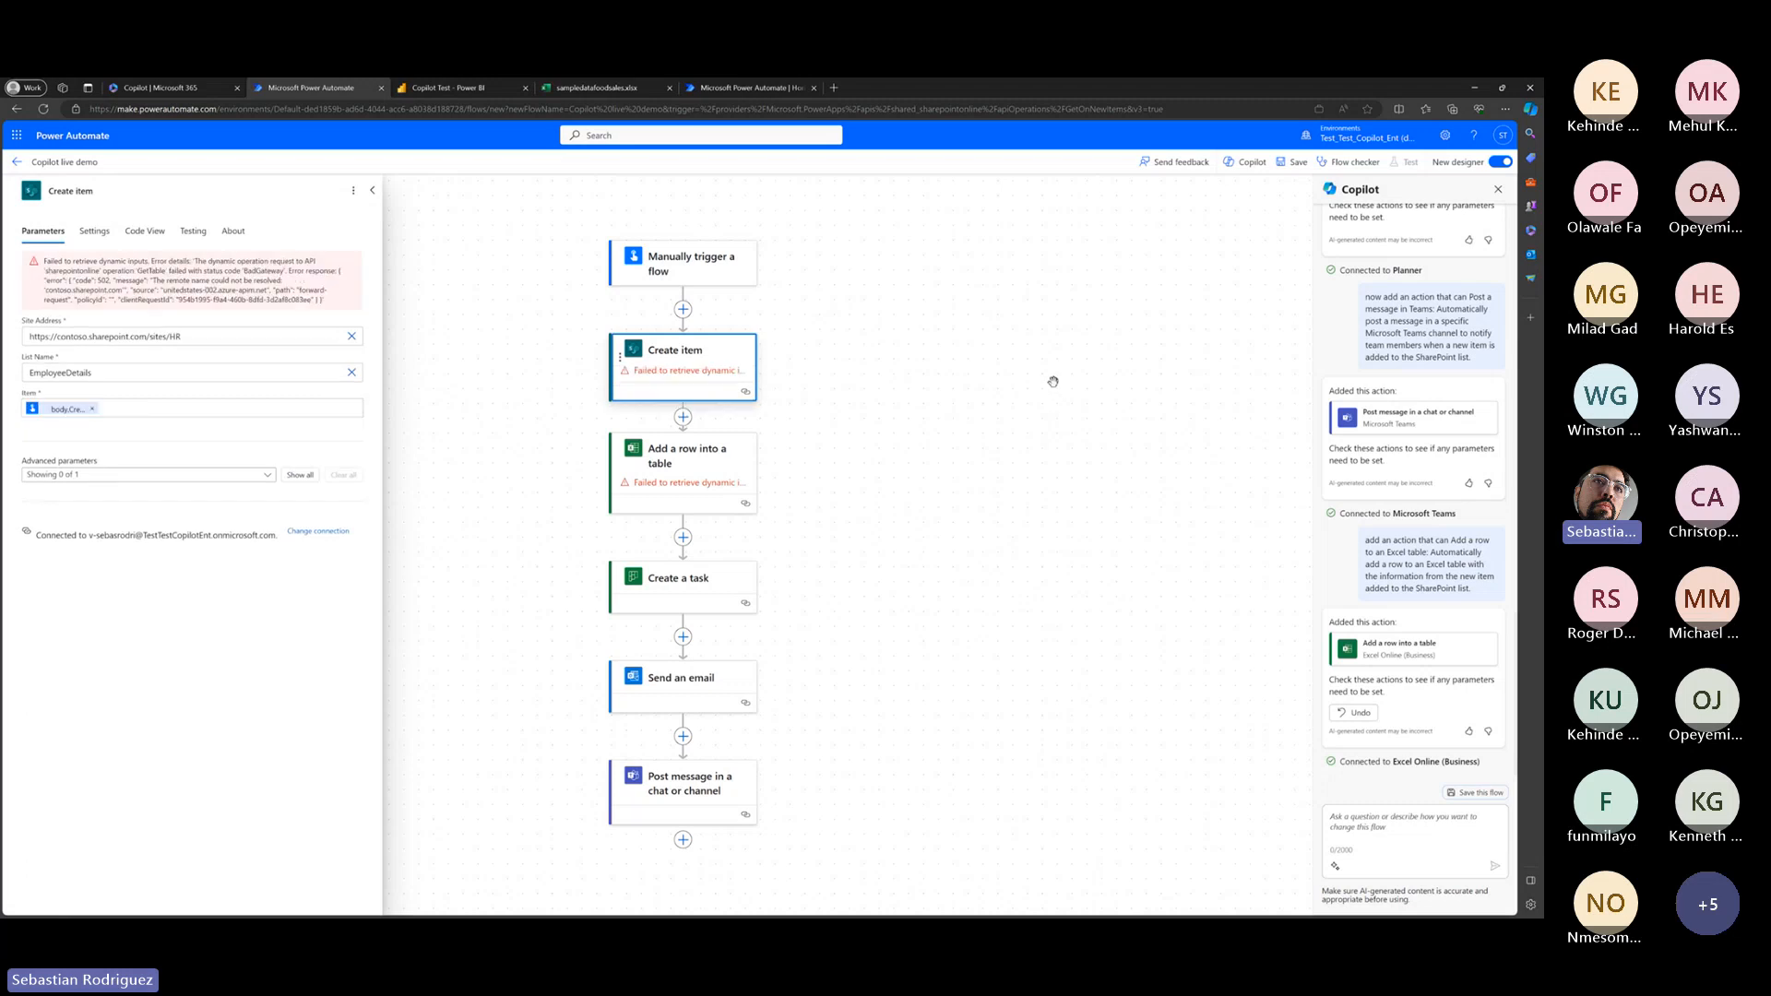
pyautogui.click(1107, 429)
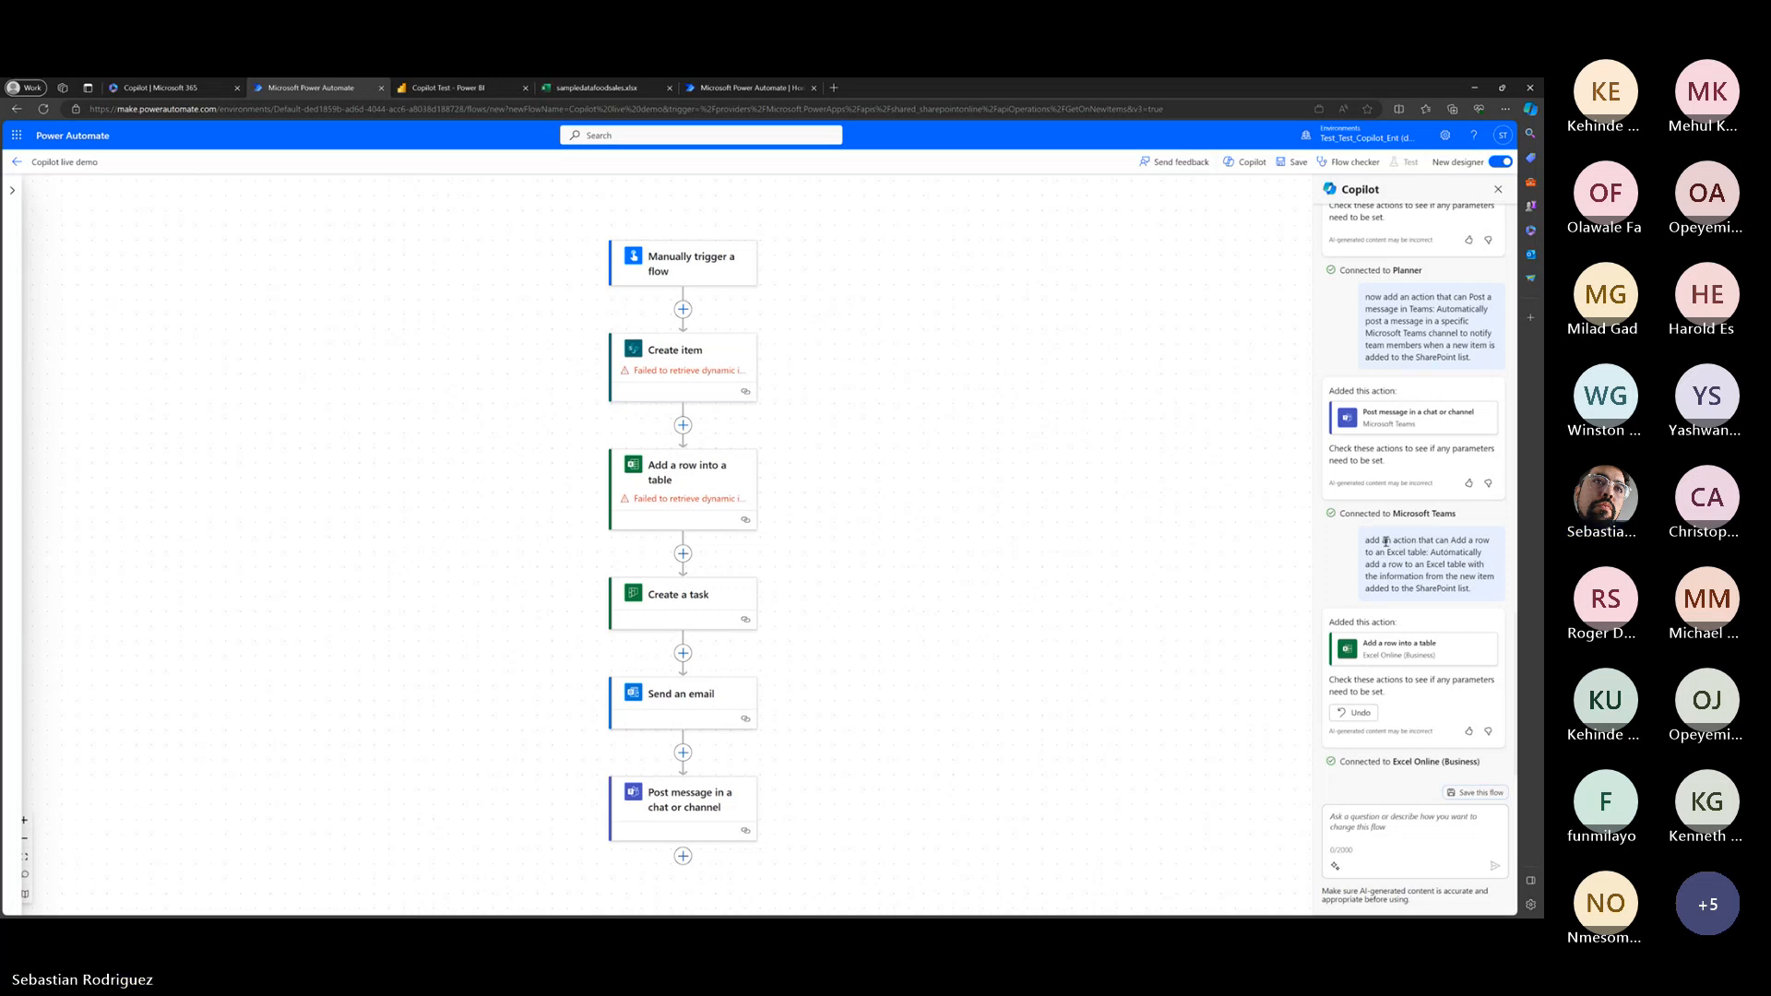
# Highlight the Excel table request in the Copilot conversation and compare it with the actions in the flow.
pyautogui.moveTo(1392, 541); pyautogui.dragTo(1457, 587)
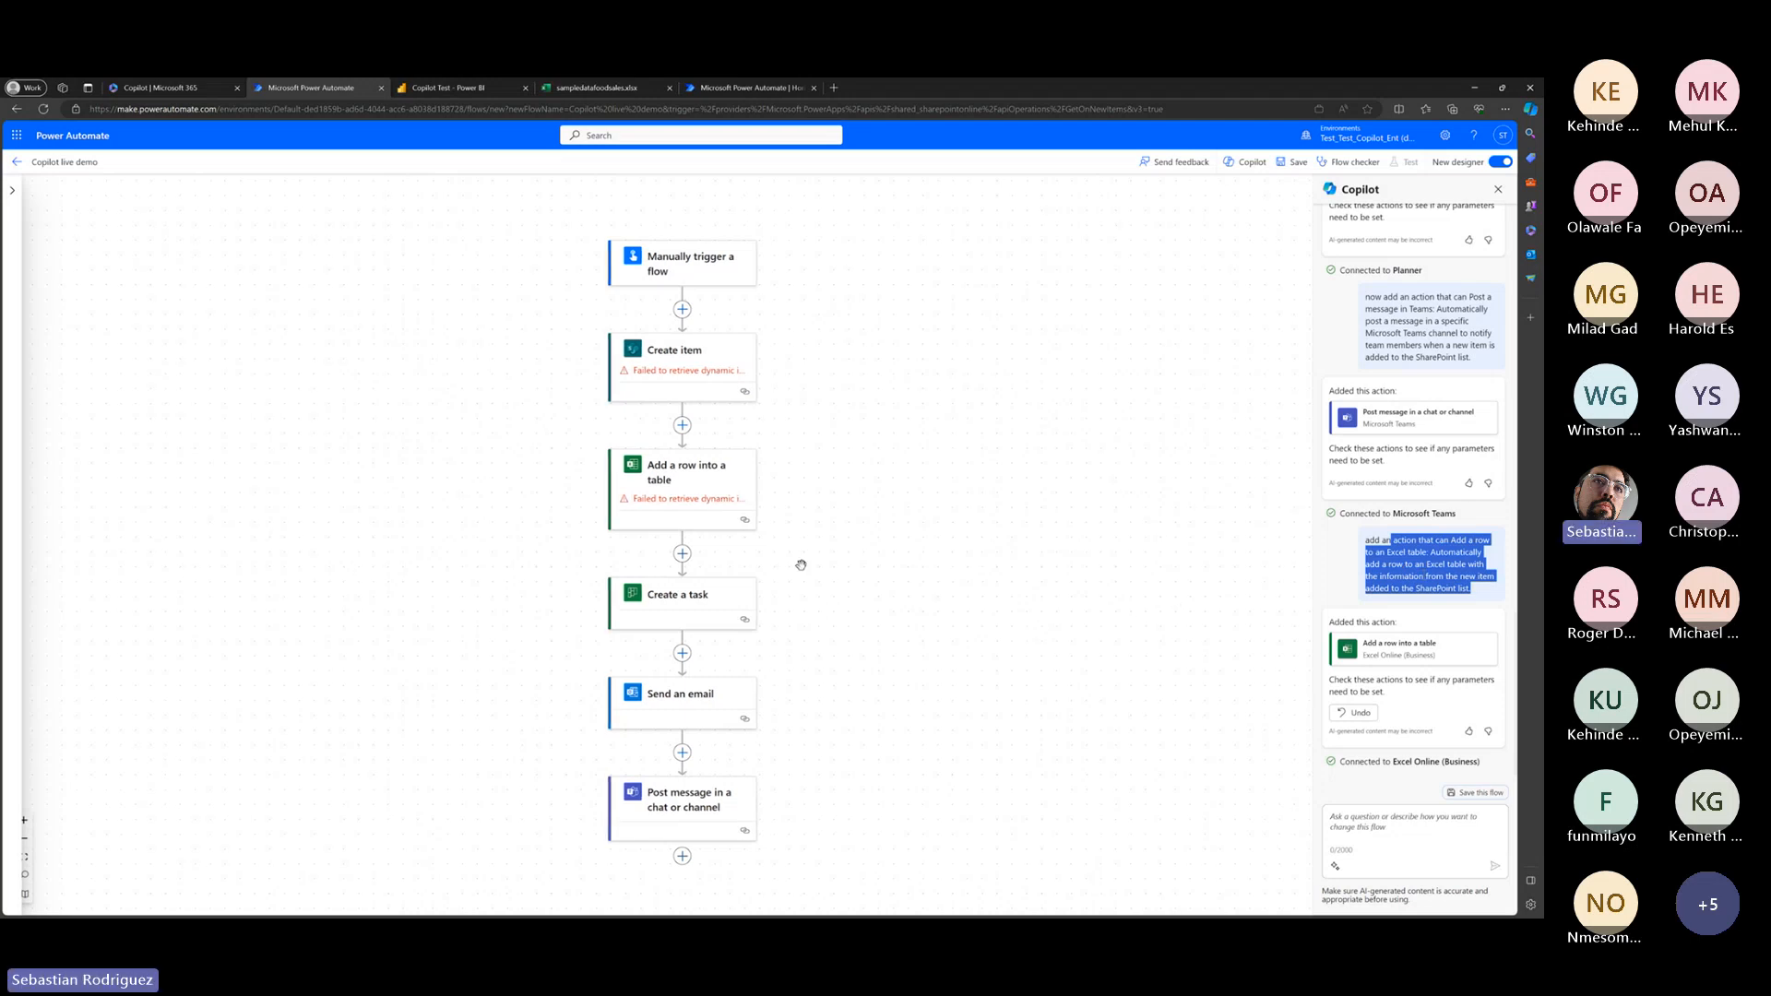
pyautogui.moveTo(901, 508)
pyautogui.mouseDown()
pyautogui.moveTo(957, 490)
pyautogui.moveTo(922, 492)
pyautogui.mouseUp()
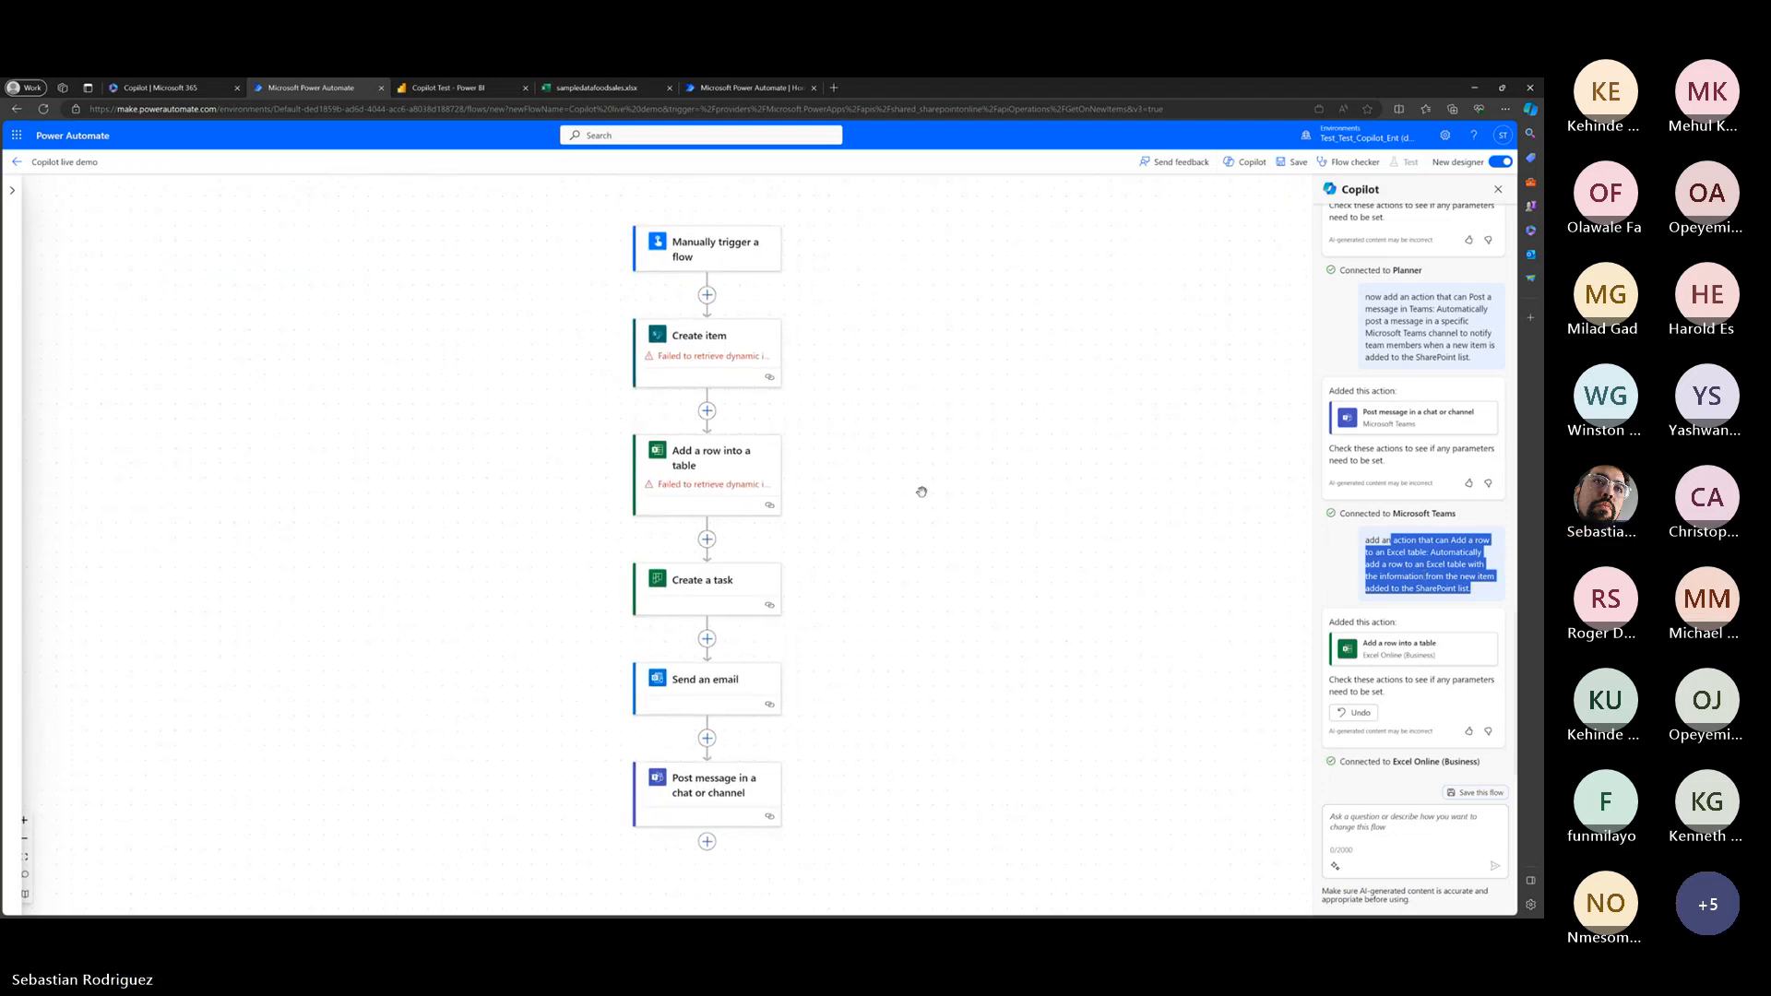
pyautogui.click(1367, 541)
pyautogui.moveTo(1367, 541); pyautogui.dragTo(1458, 590)
pyautogui.moveTo(959, 397); pyautogui.dragTo(1006, 489)
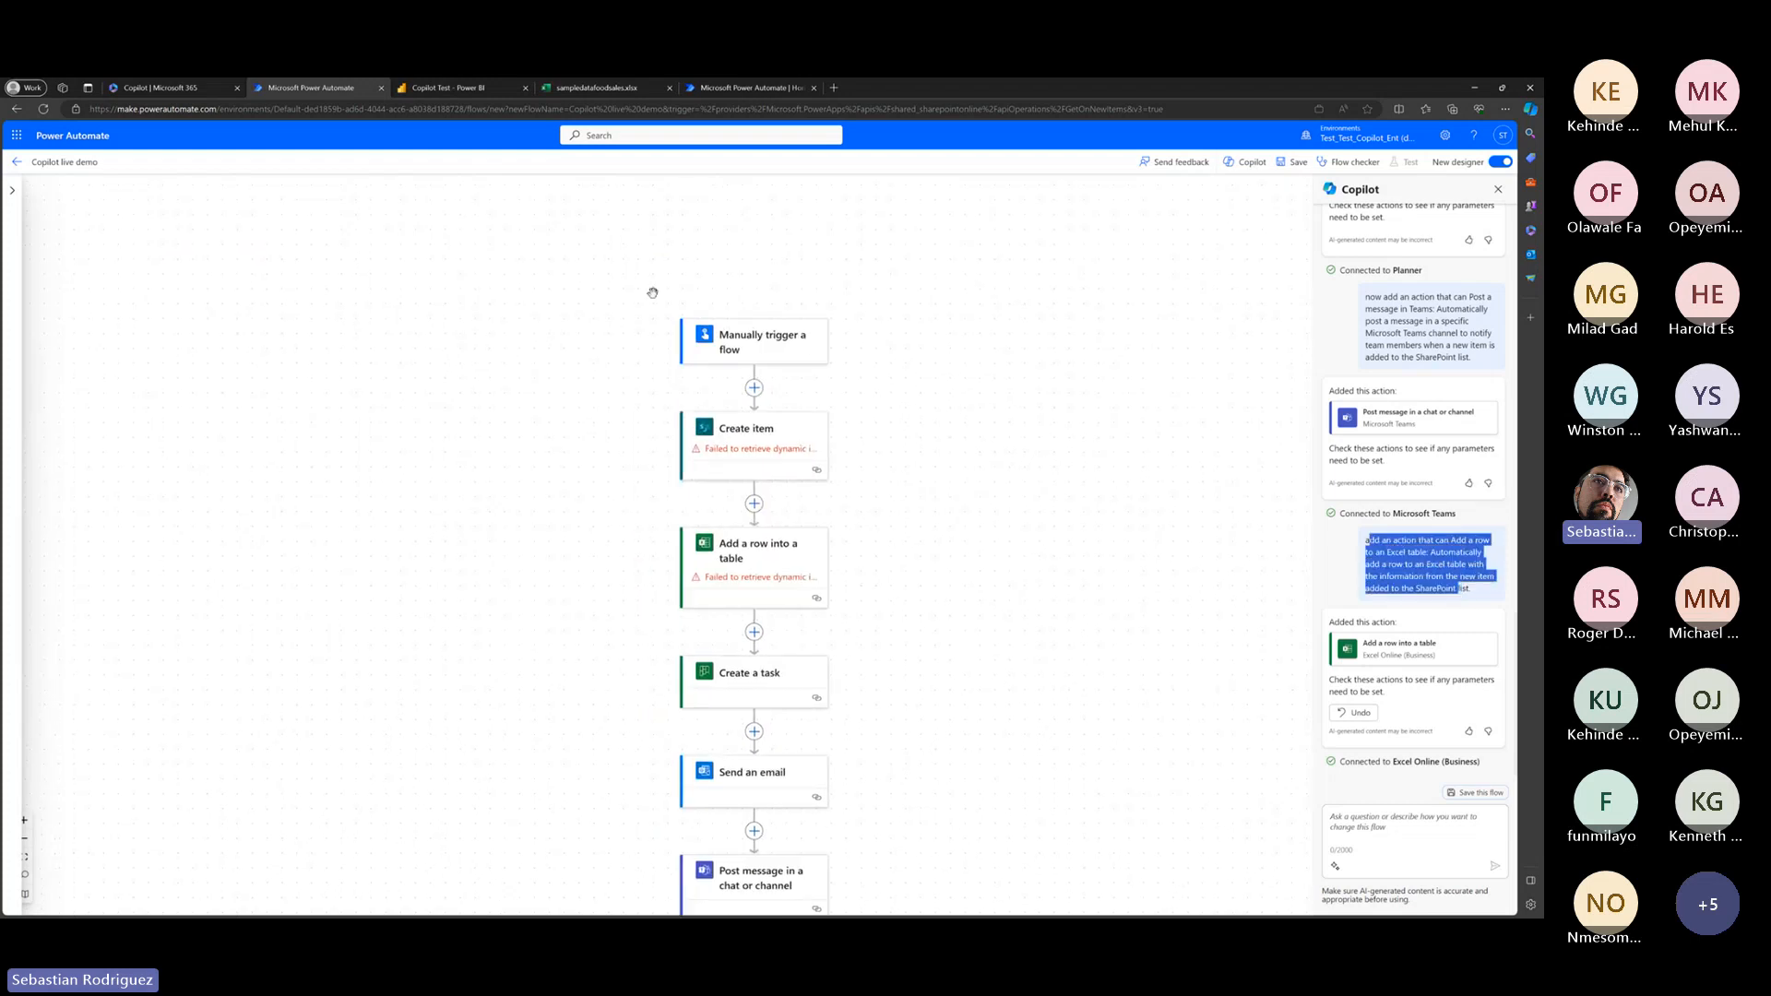
pyautogui.moveTo(994, 662); pyautogui.dragTo(951, 574)
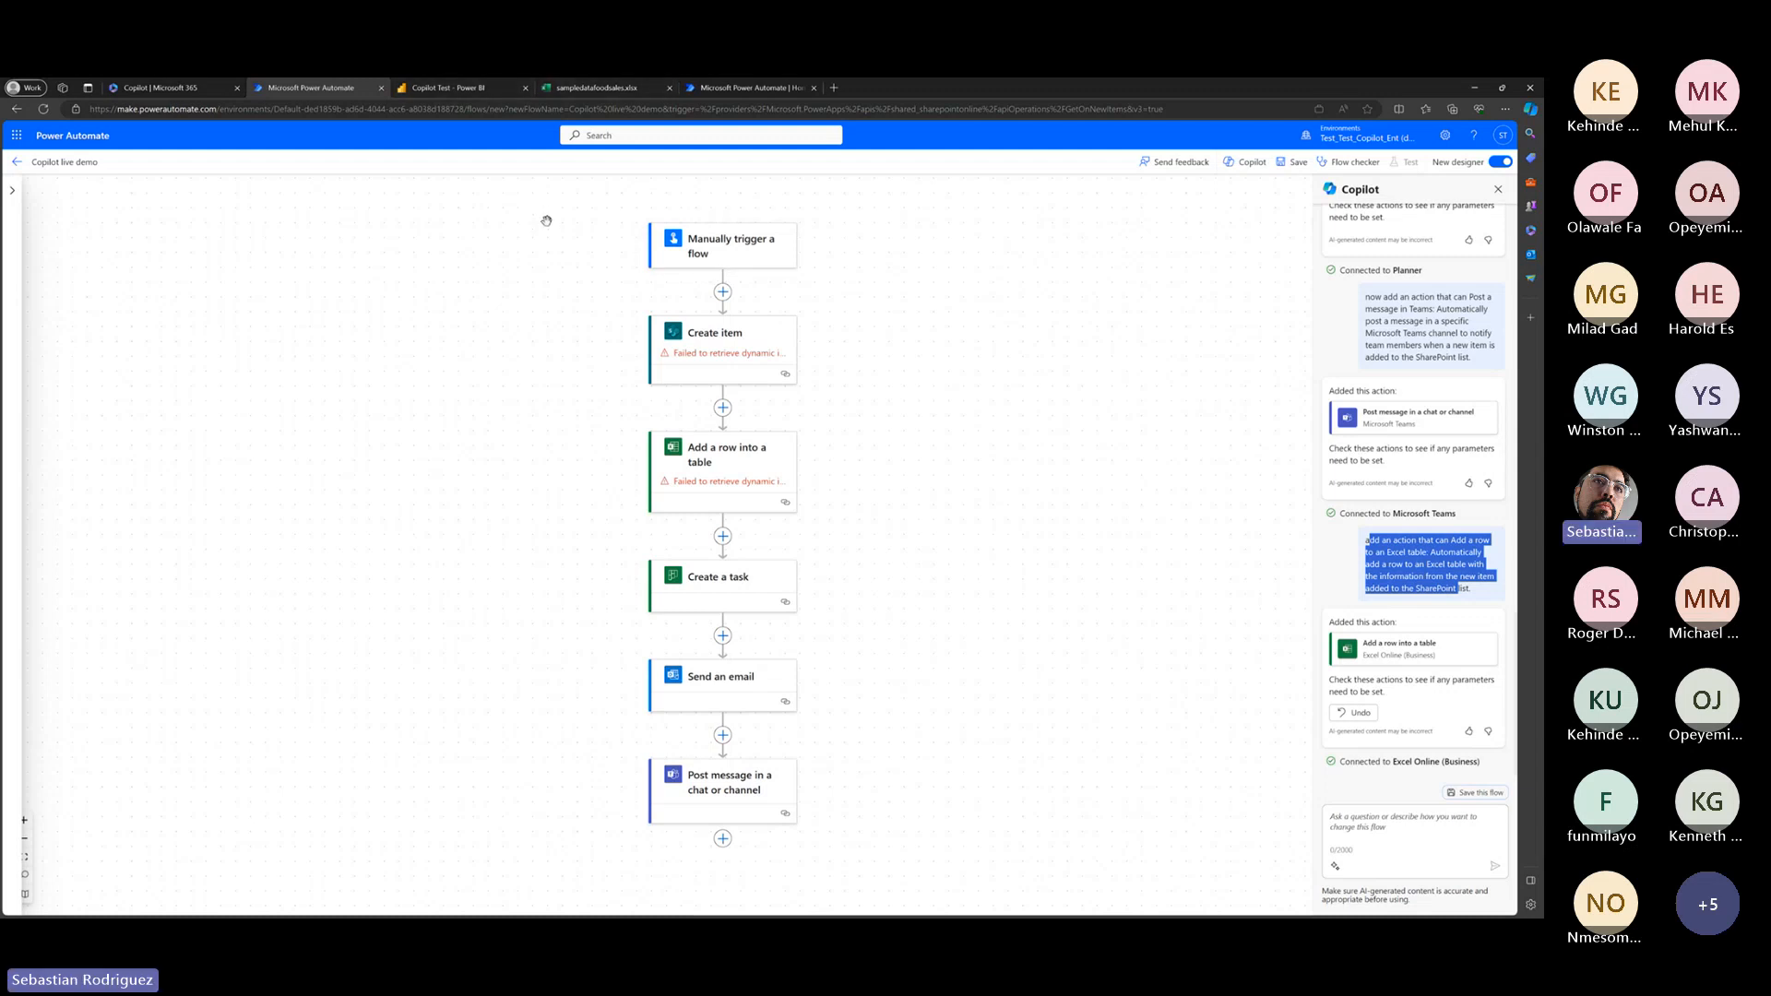
pyautogui.rightClick(532, 265)
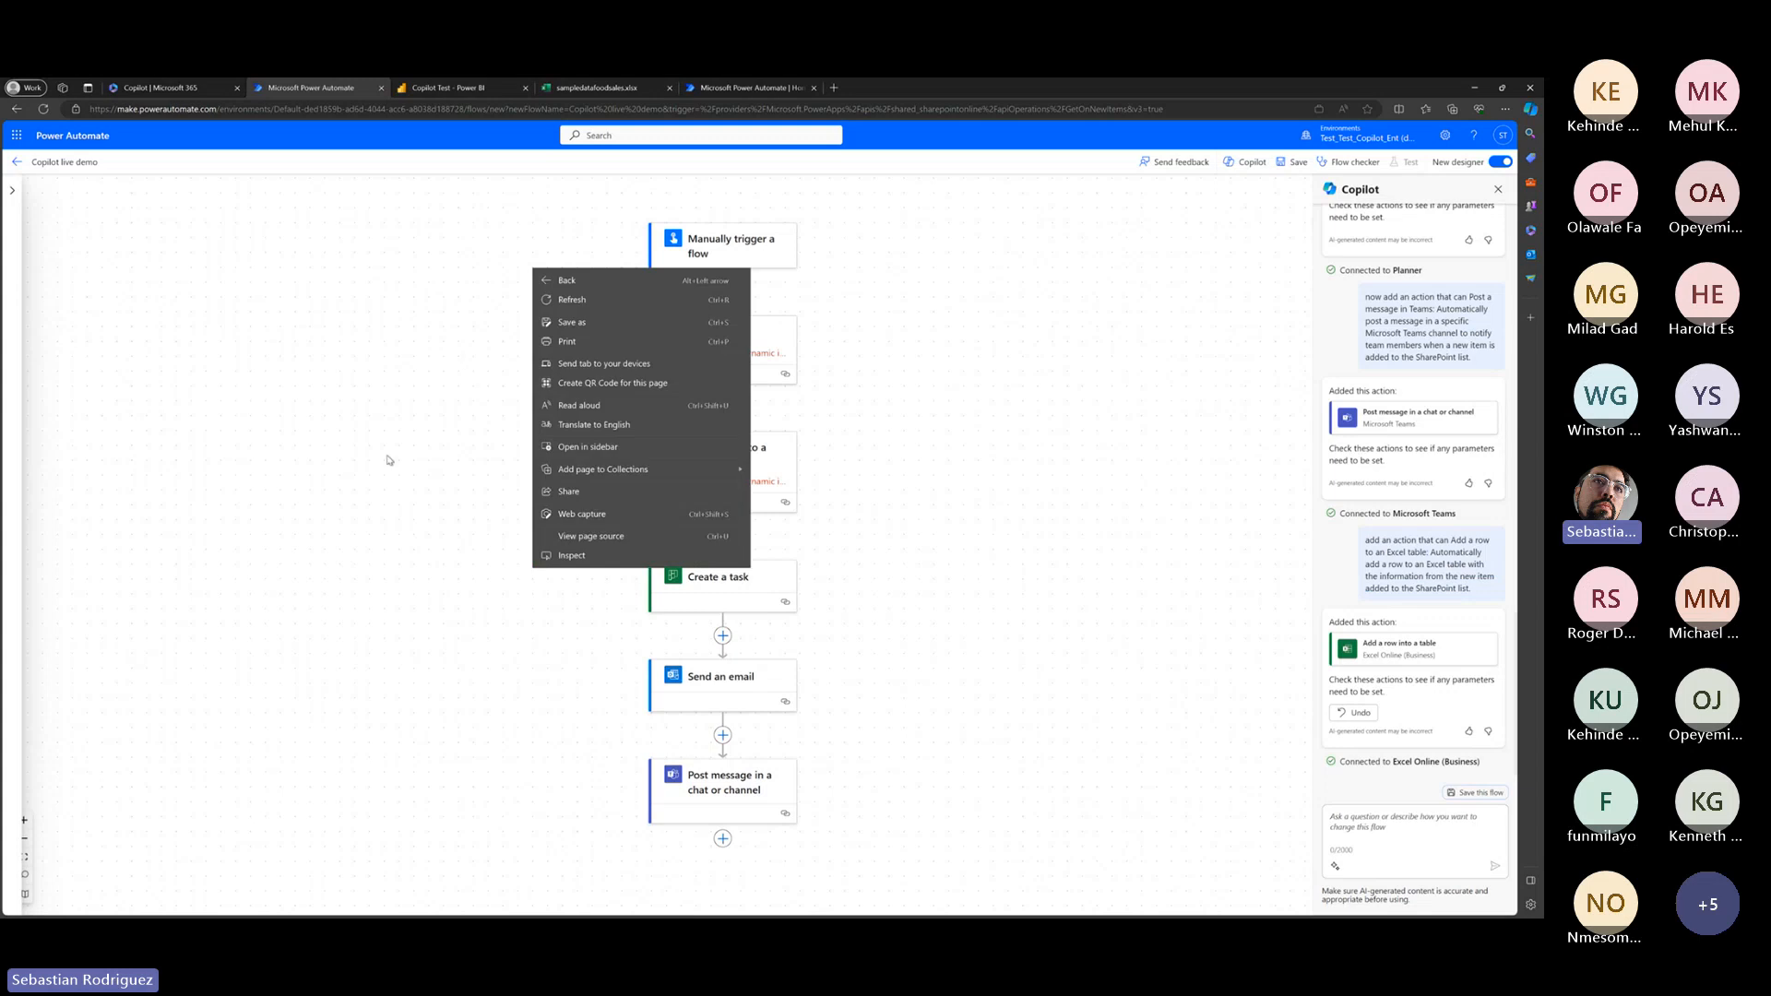
pyautogui.click(387, 459)
# Inspect the parameters of the "Add a row into a table" action and of the Create item action.
pyautogui.click(651, 495)
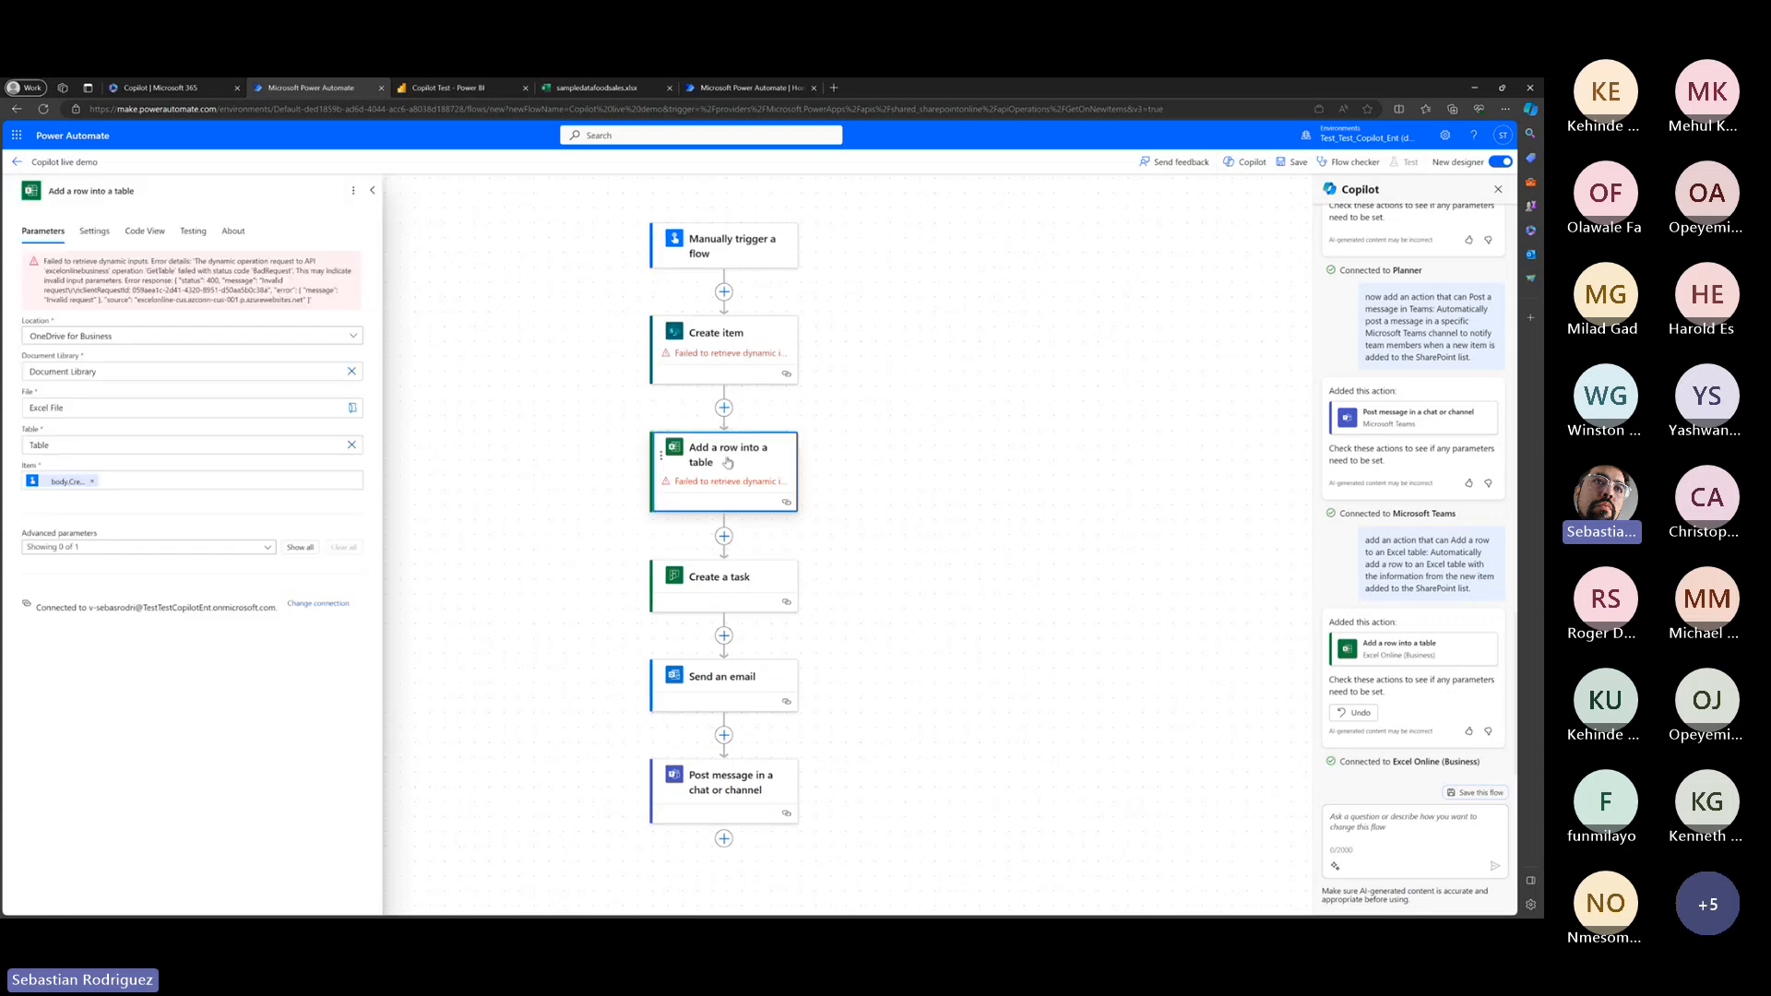
pyautogui.click(729, 356)
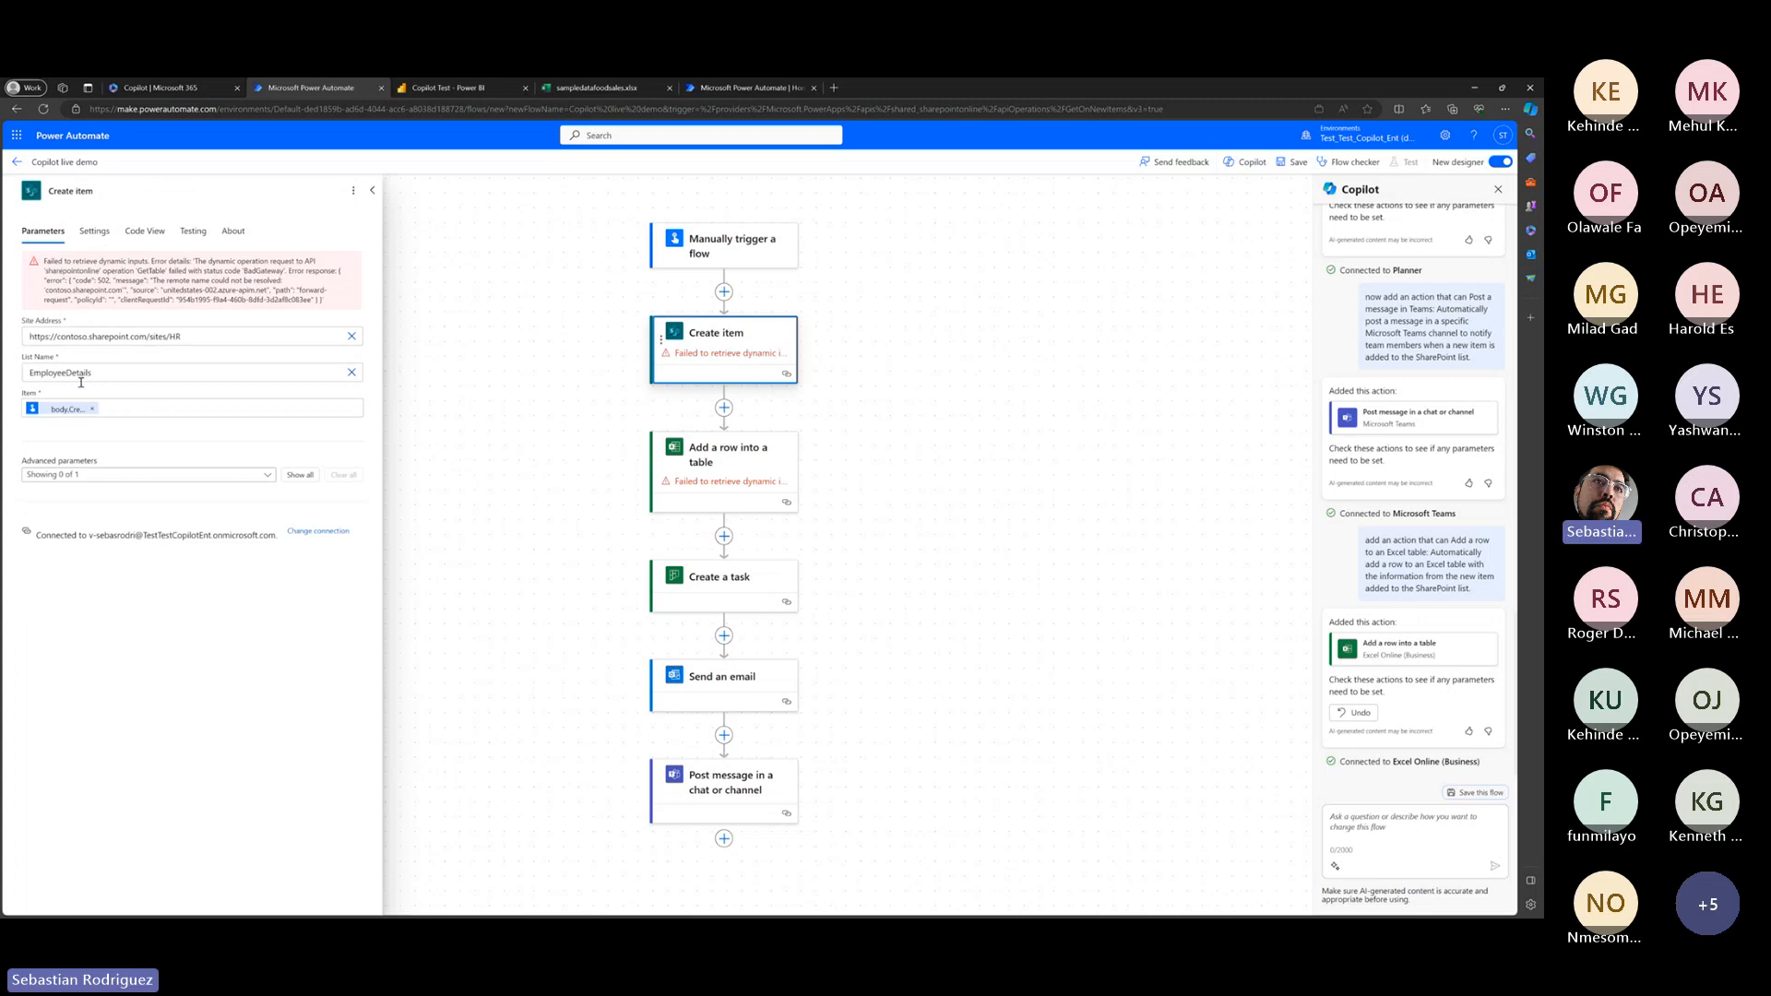
pyautogui.click(510, 537)
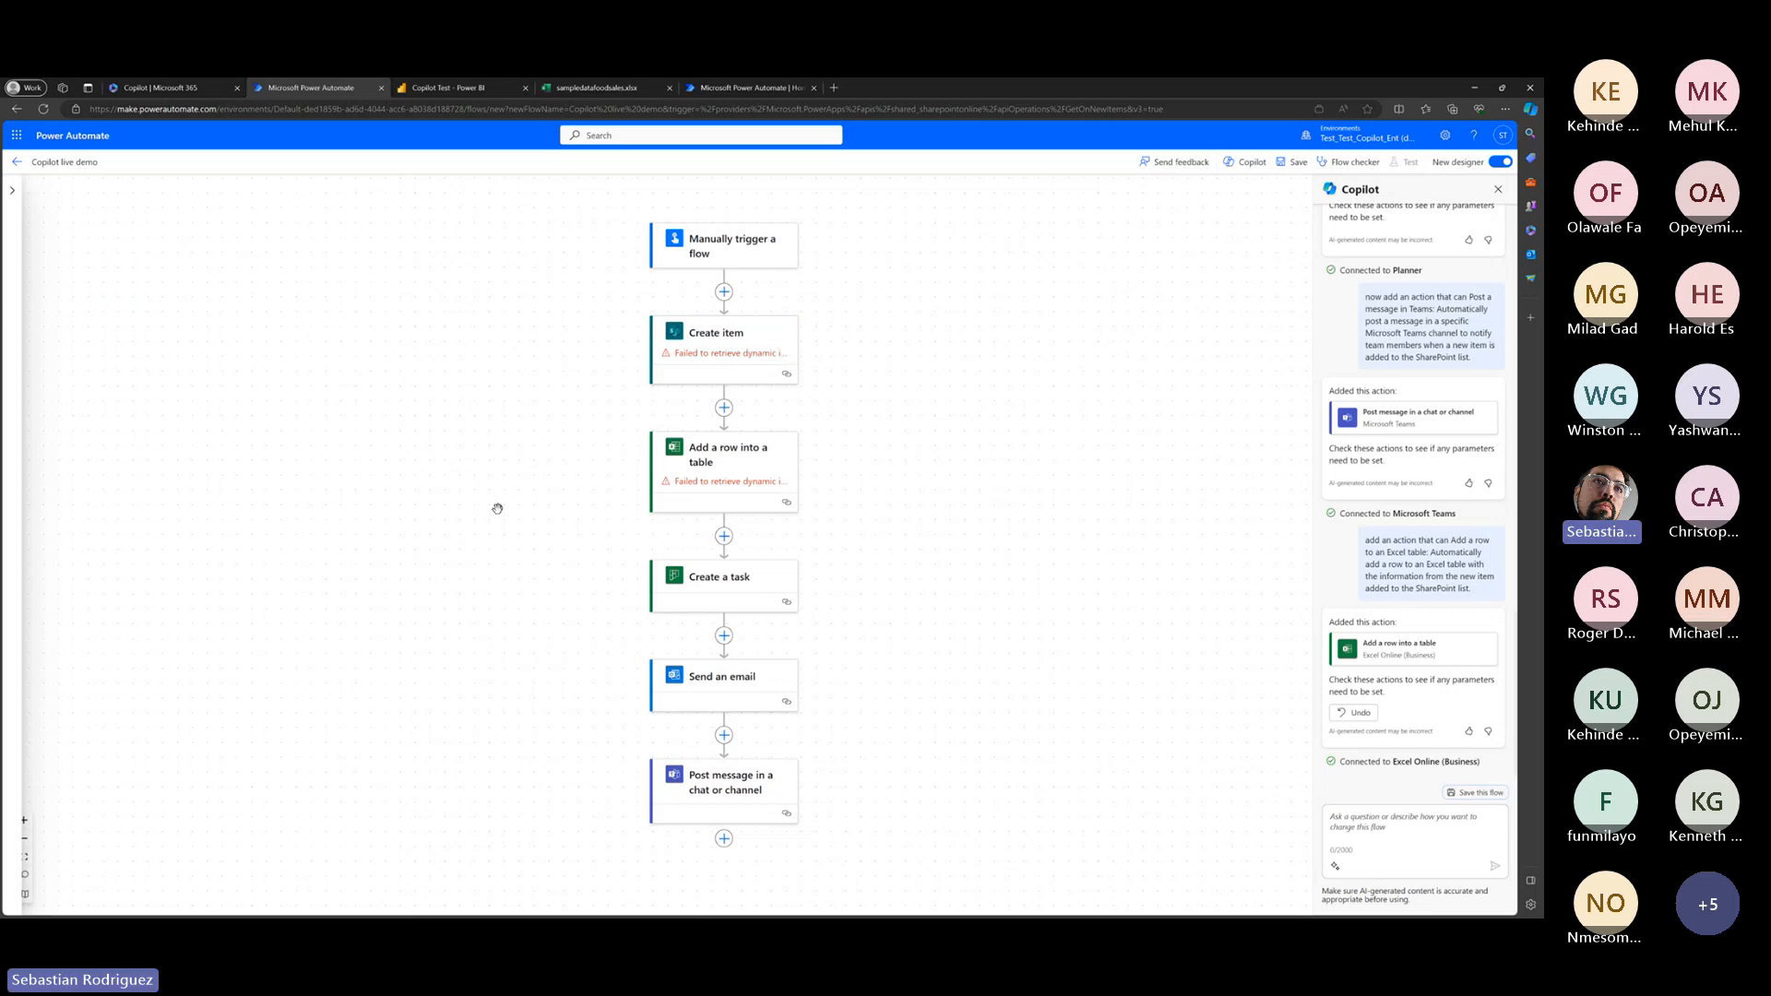
pyautogui.rightClick(497, 508)
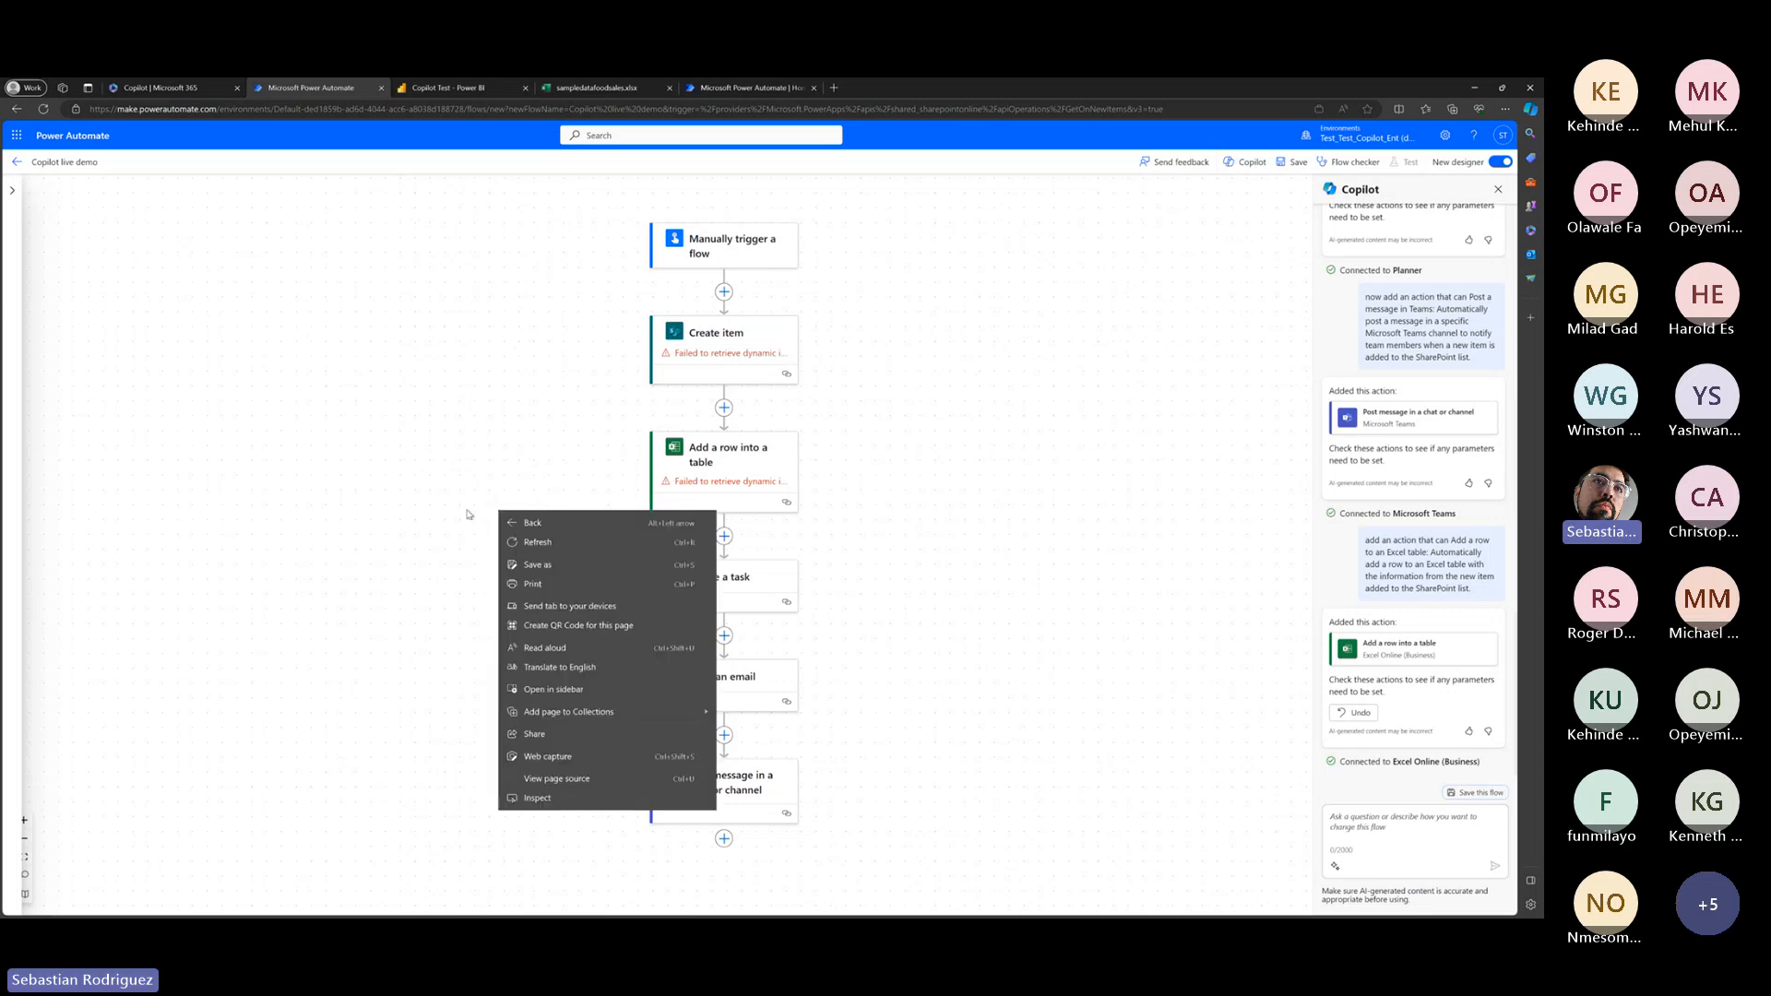
pyautogui.click(372, 466)
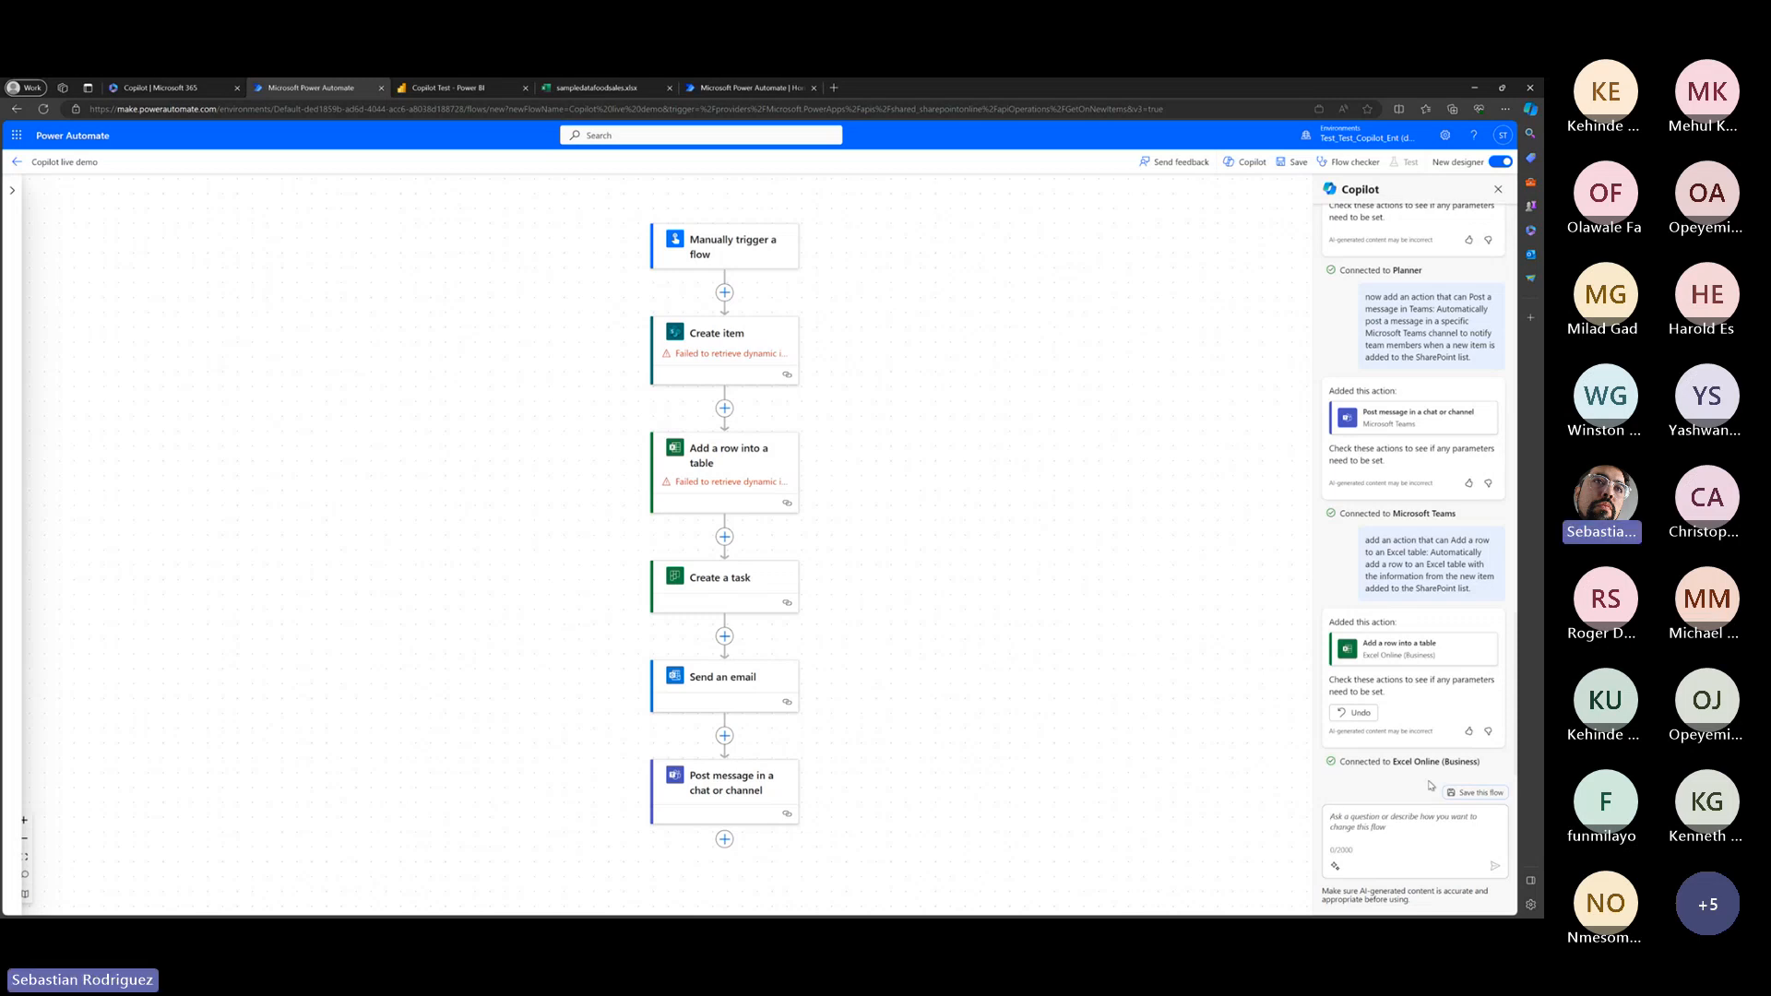
# Ask the flow's Copilot: "when an item is added to a sharepoint list, create a ticket in jira".
pyautogui.write('when ')
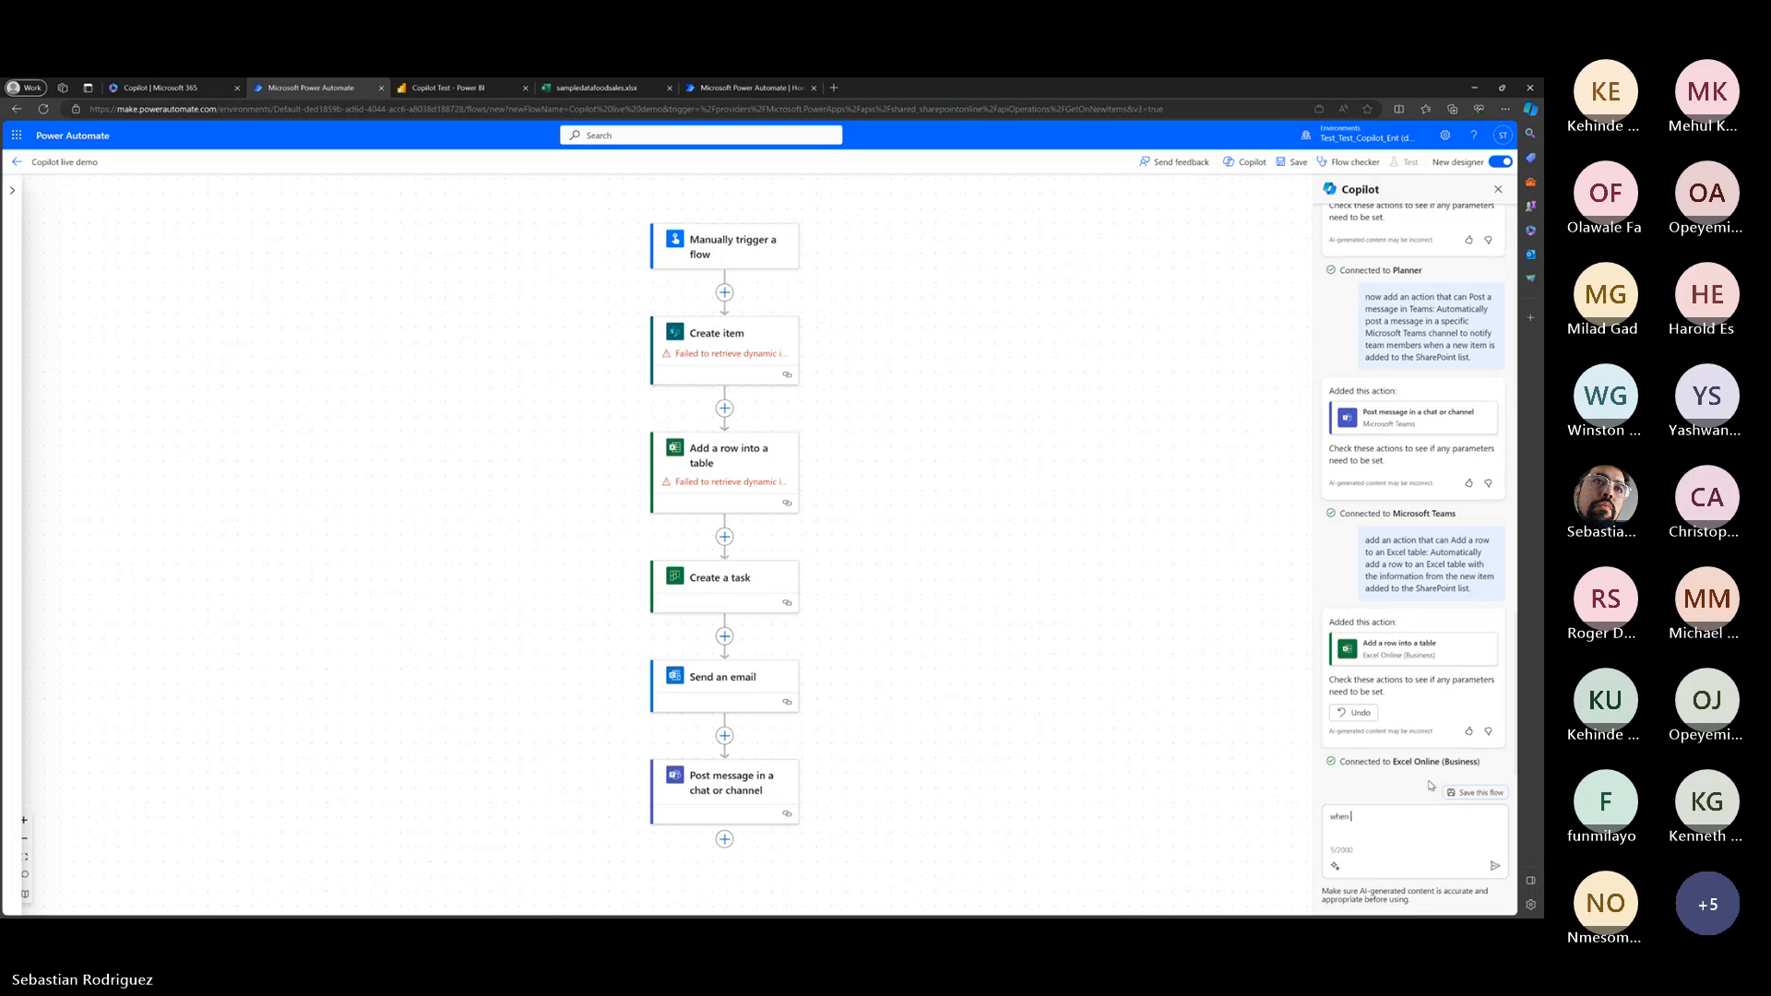
pyautogui.write('an item is added')
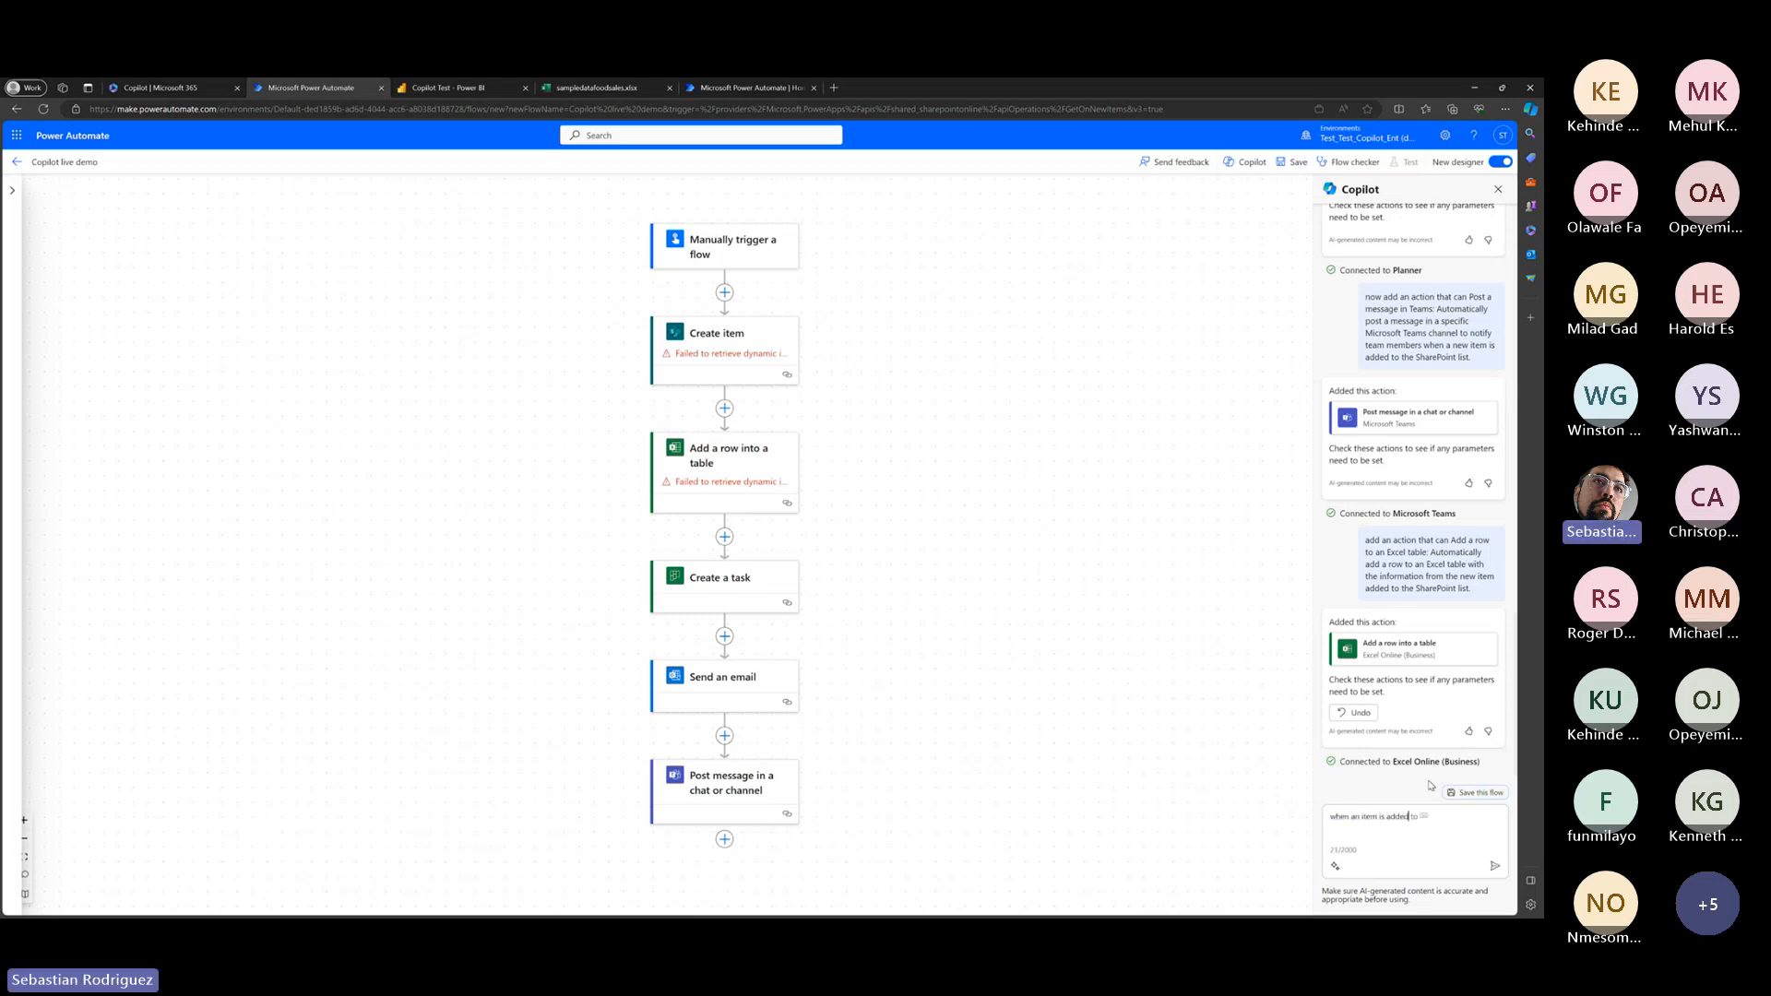
pyautogui.write(' to a sharepoint list, create a ticket in jira')
pyautogui.press('Return')
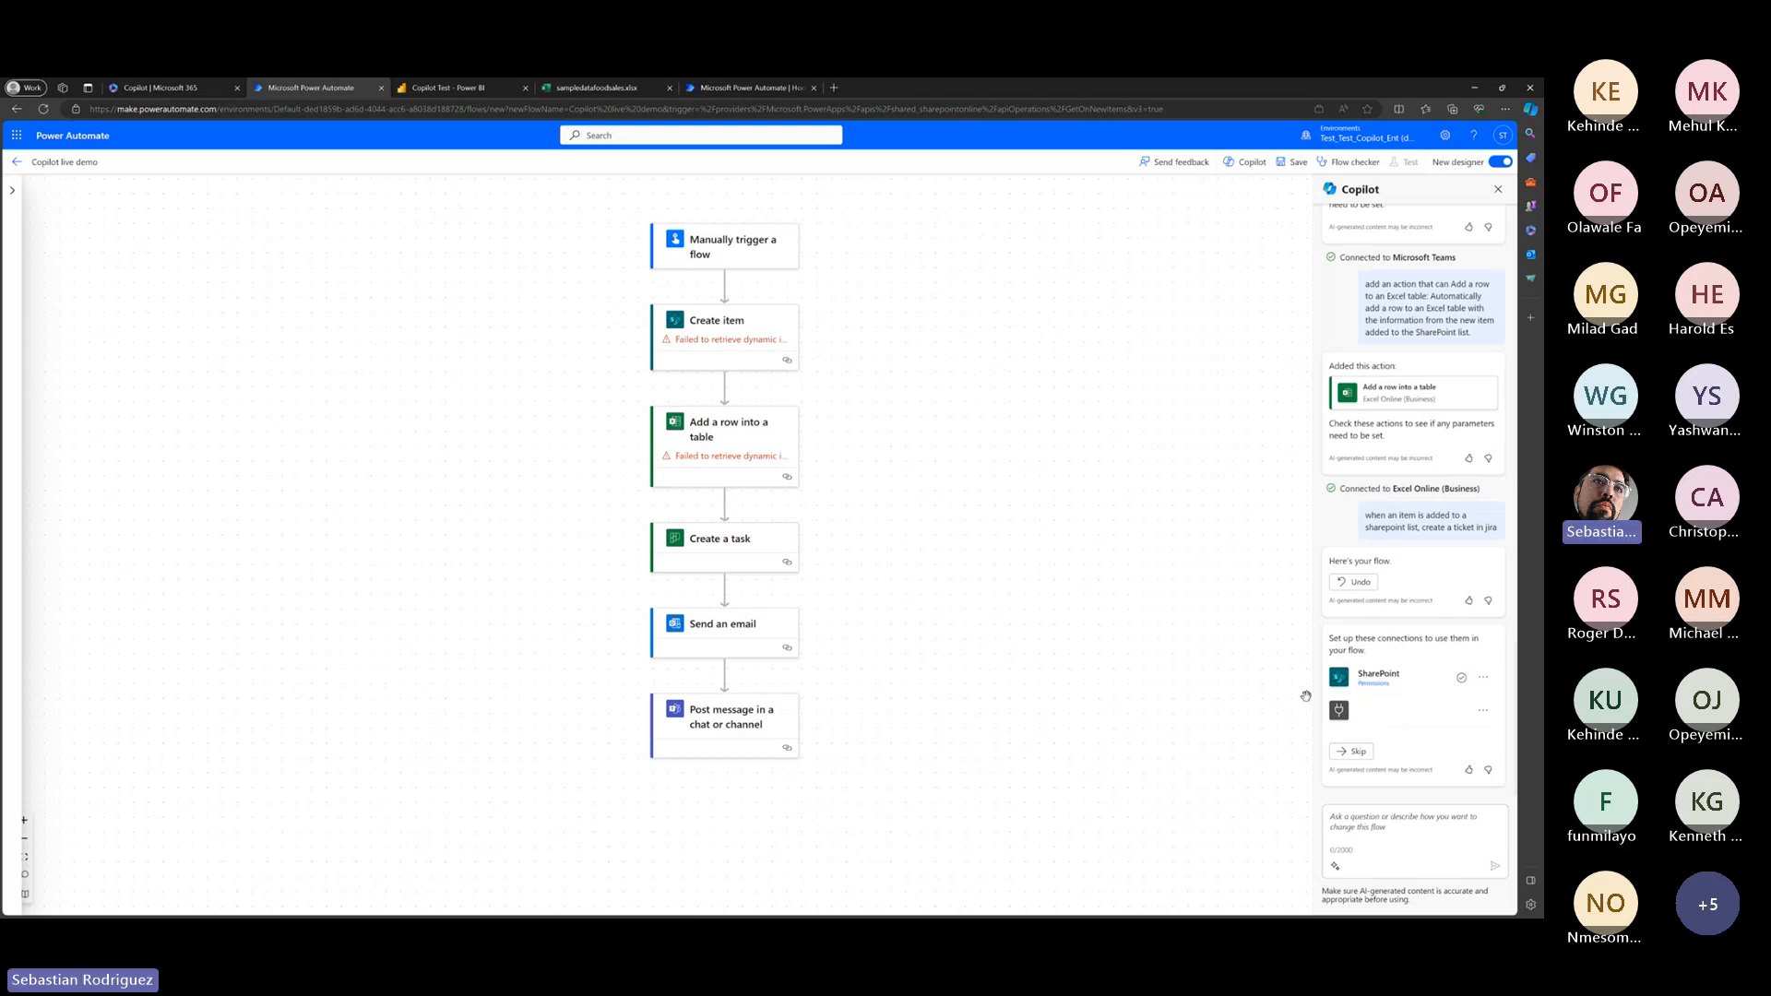
# Skip setting up the SharePoint and Jira connections so Copilot builds the proposed ticket flow on the canvas.
pyautogui.rightClick(1260, 663)
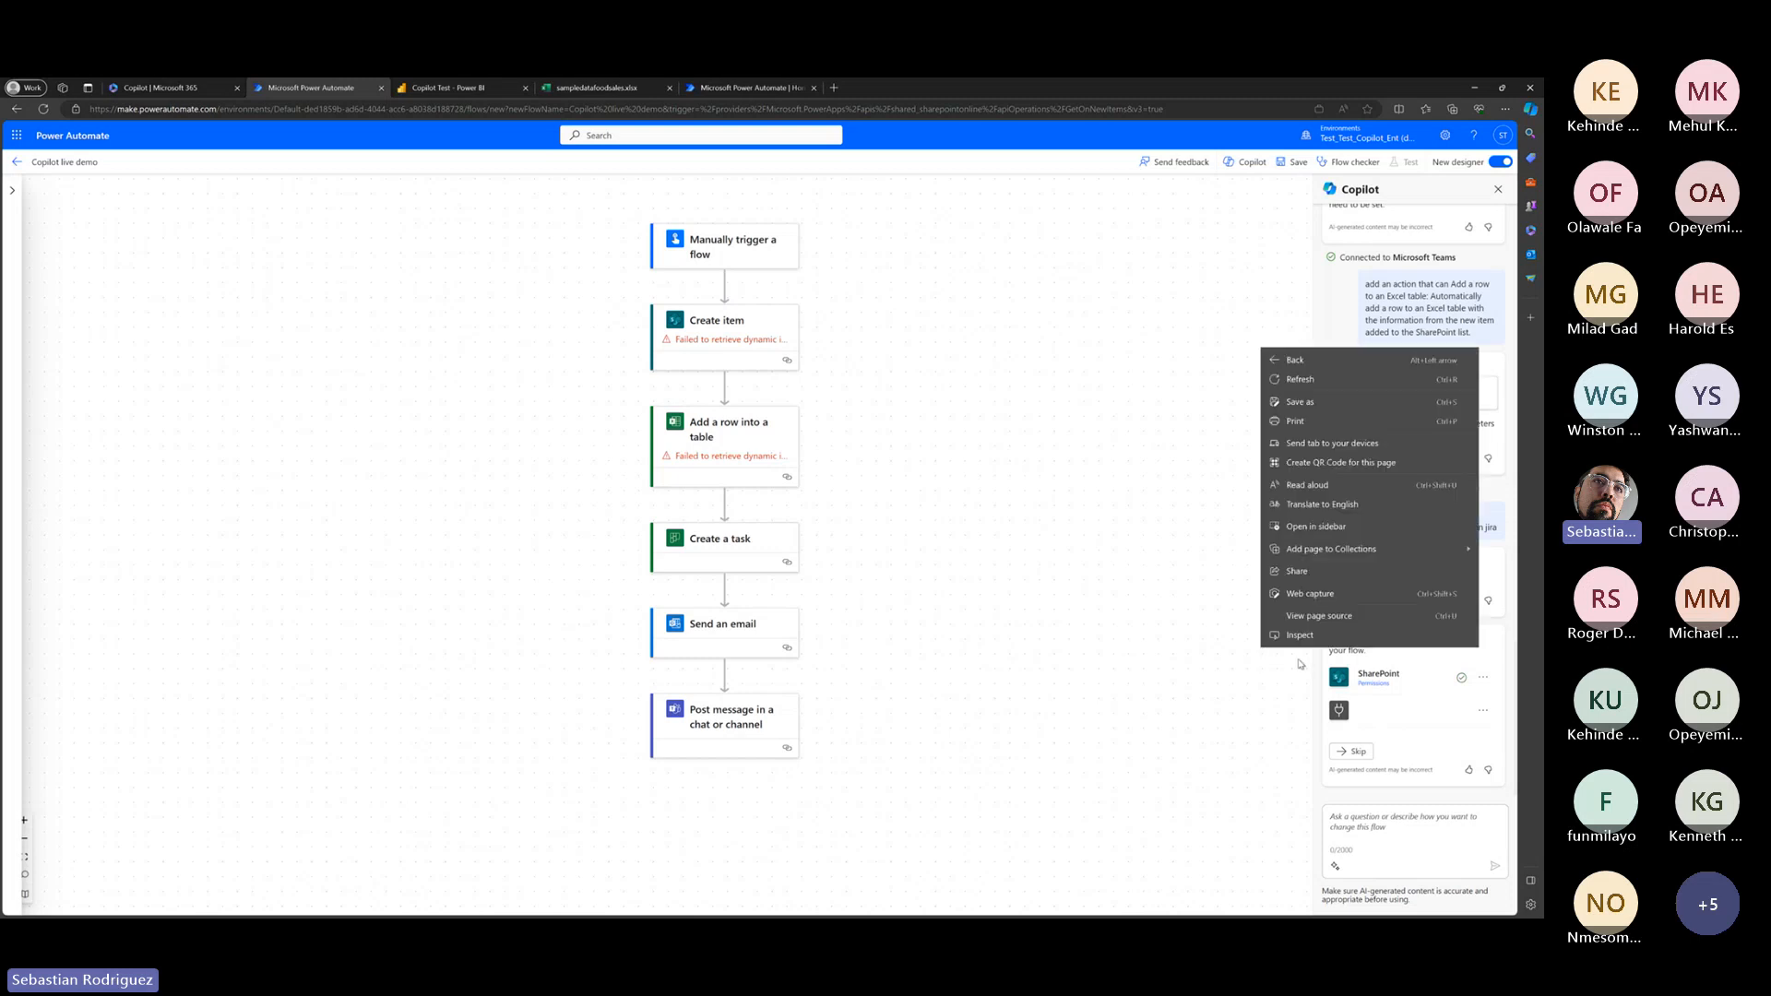
pyautogui.click(1429, 725)
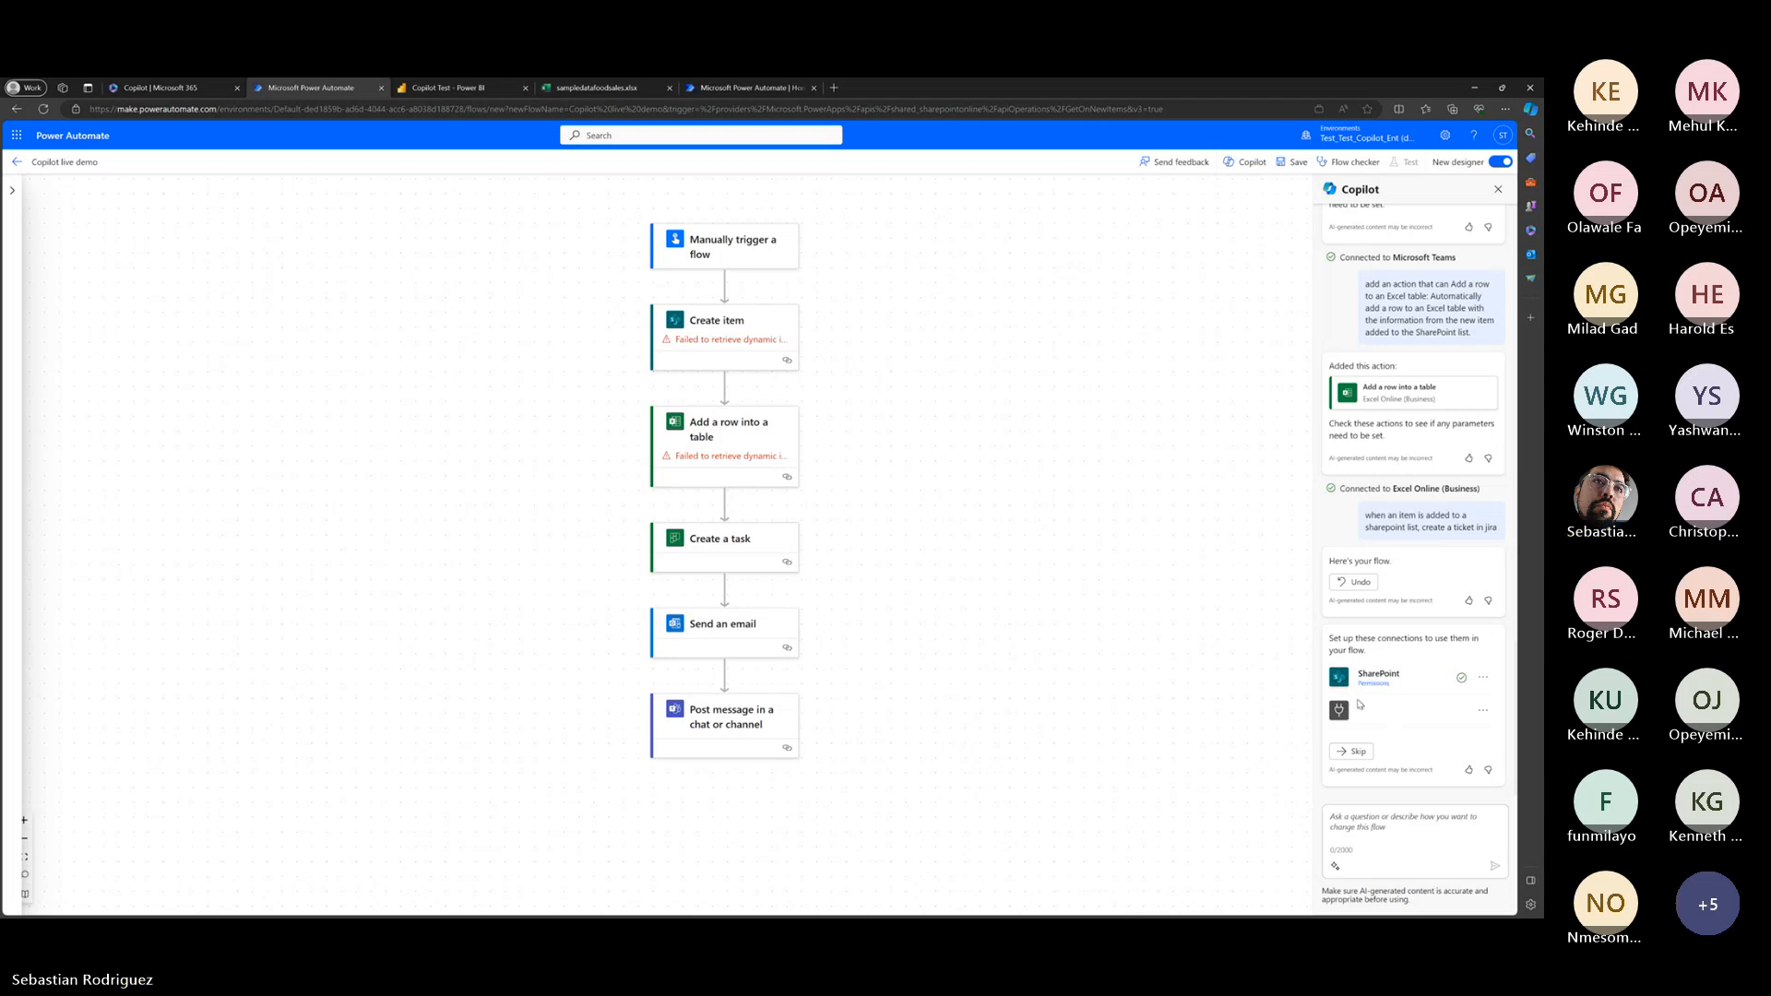
pyautogui.click(1356, 753)
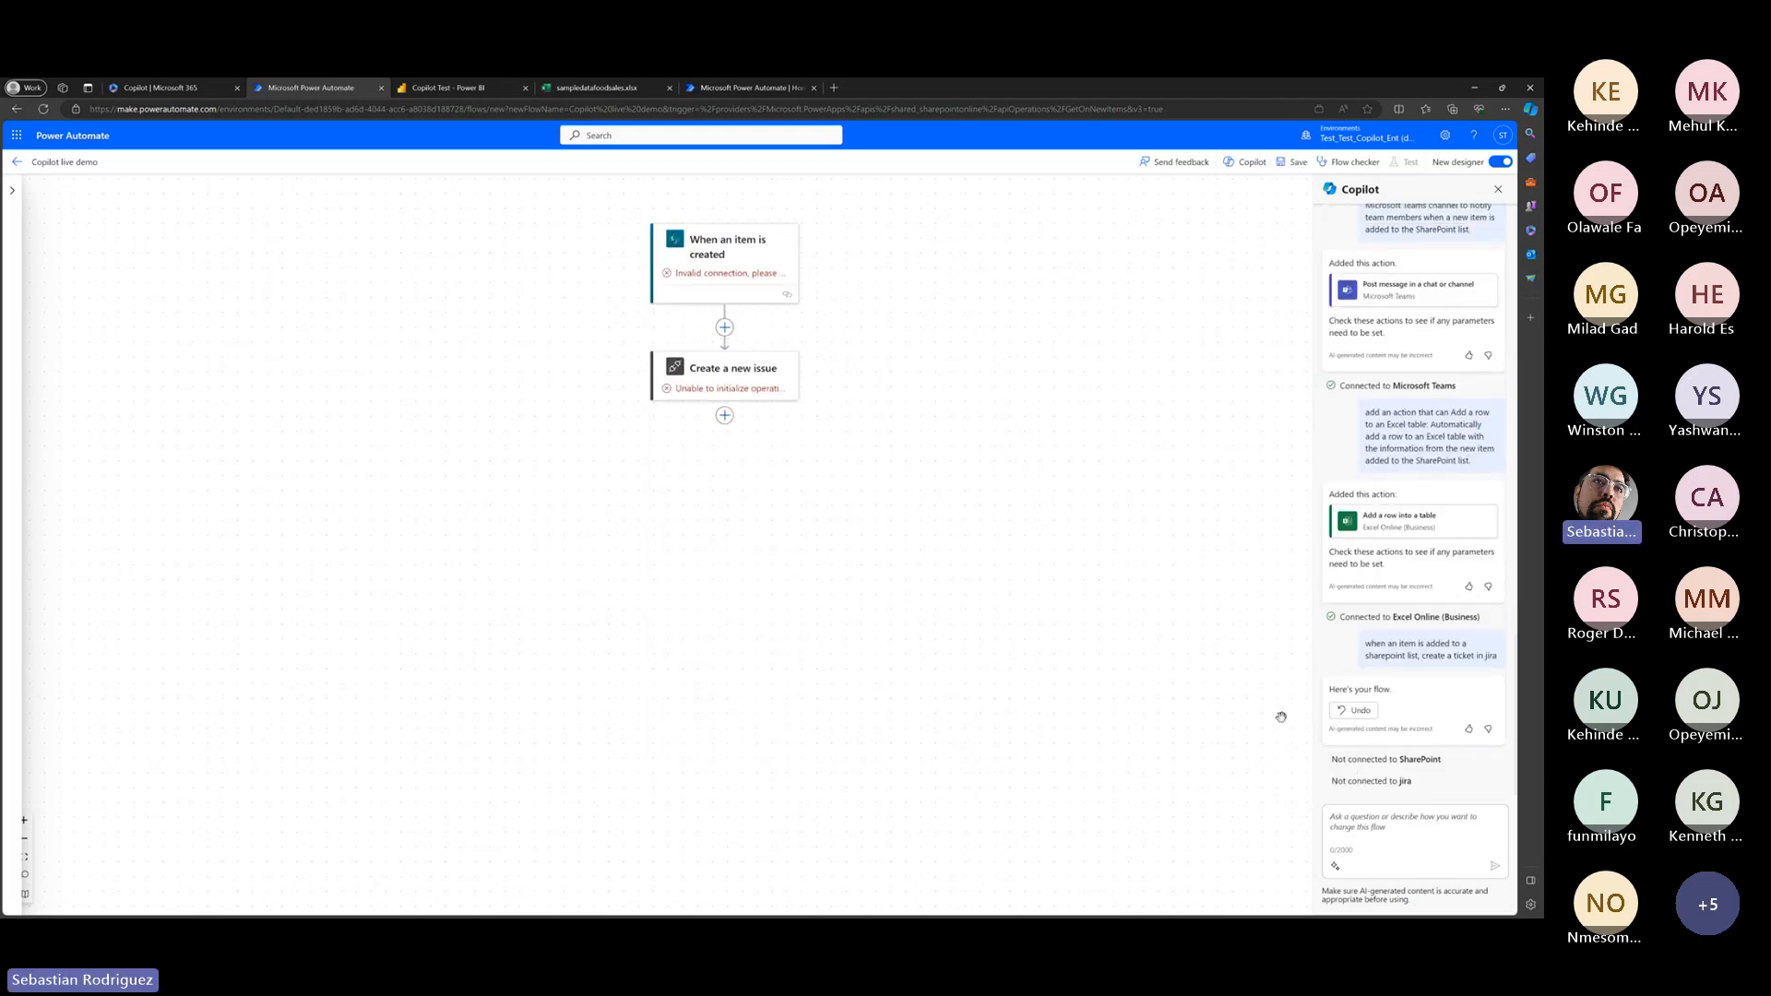
pyautogui.moveTo(783, 453); pyautogui.dragTo(808, 555)
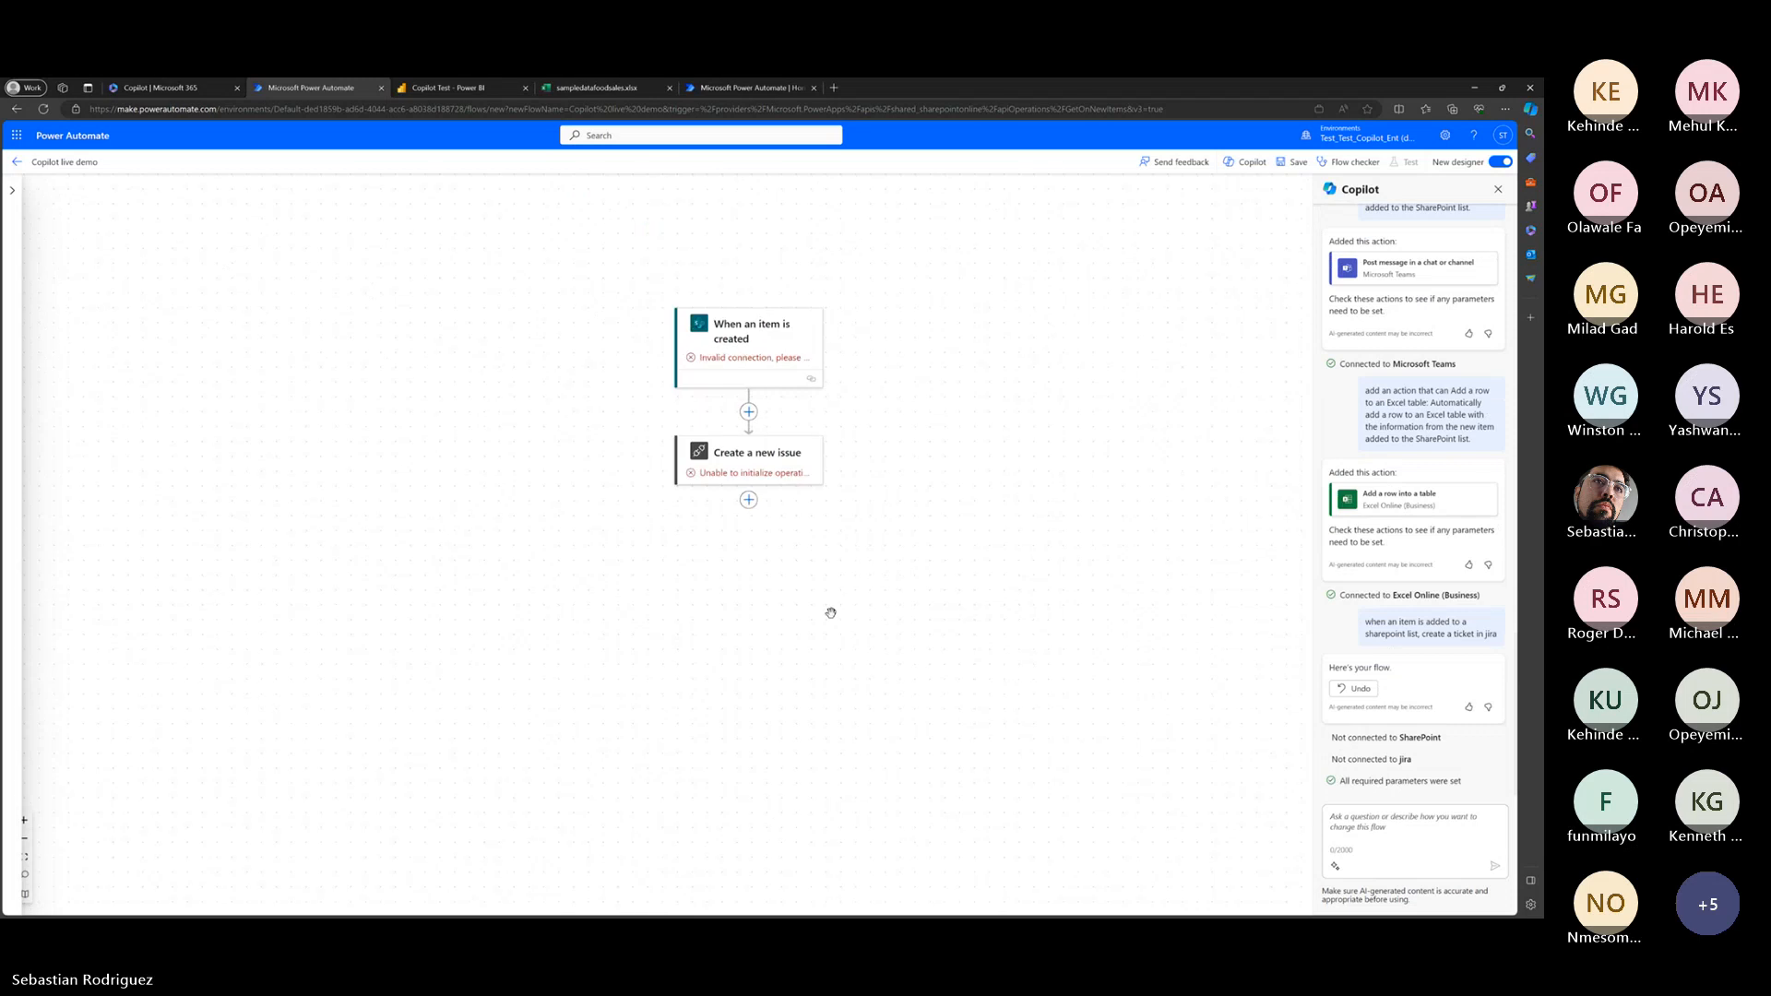
# Inspect the error details of the "Create a new issue" action and close its details.
pyautogui.click(782, 452)
pyautogui.rightClick(782, 451)
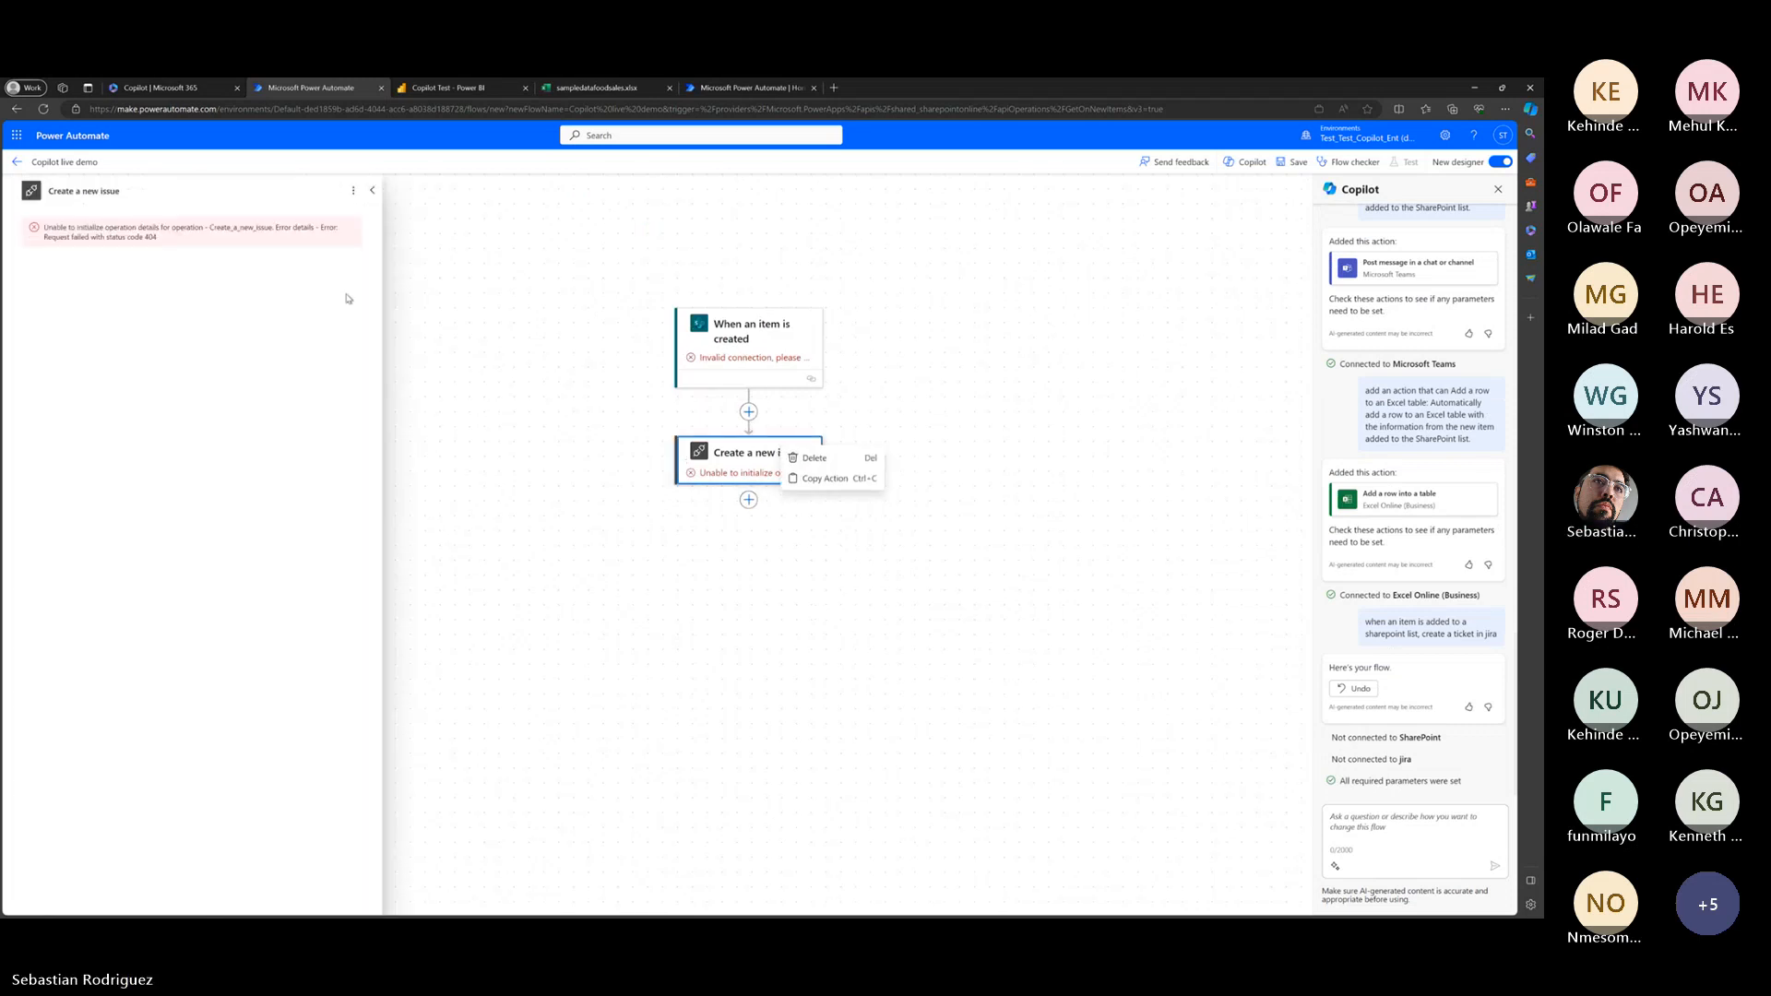
pyautogui.moveTo(147, 227); pyautogui.dragTo(212, 245)
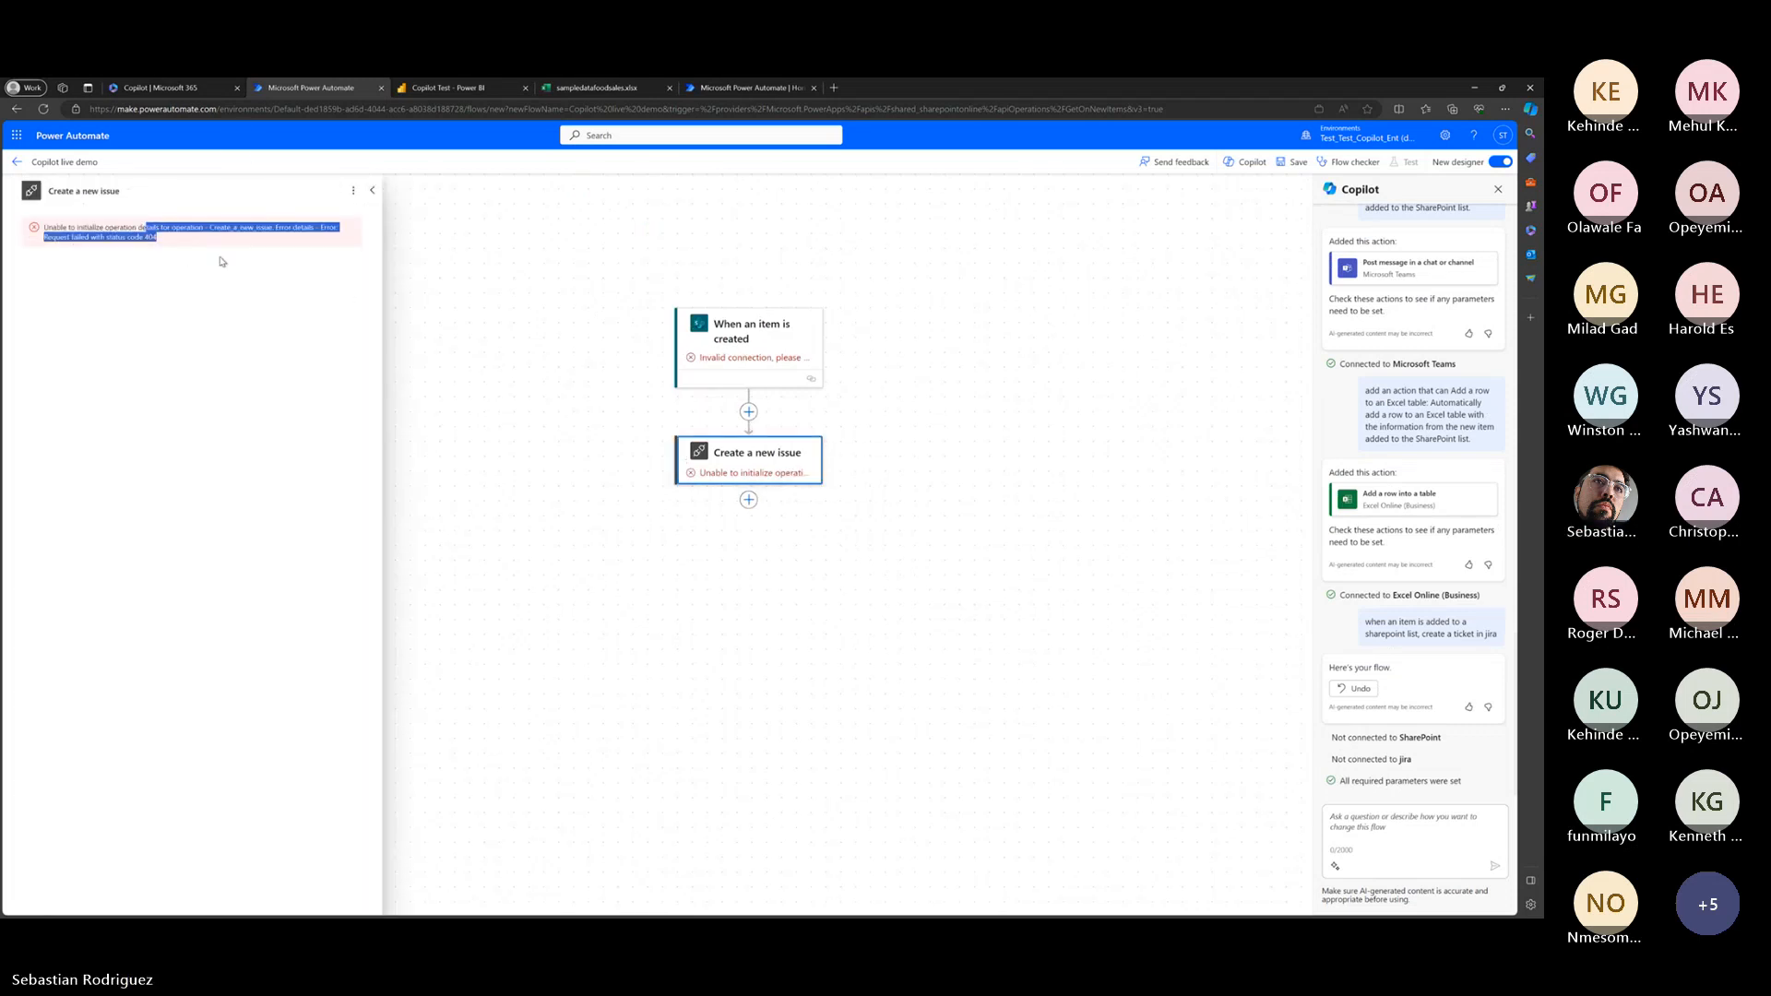
pyautogui.moveTo(56, 237); pyautogui.dragTo(165, 250)
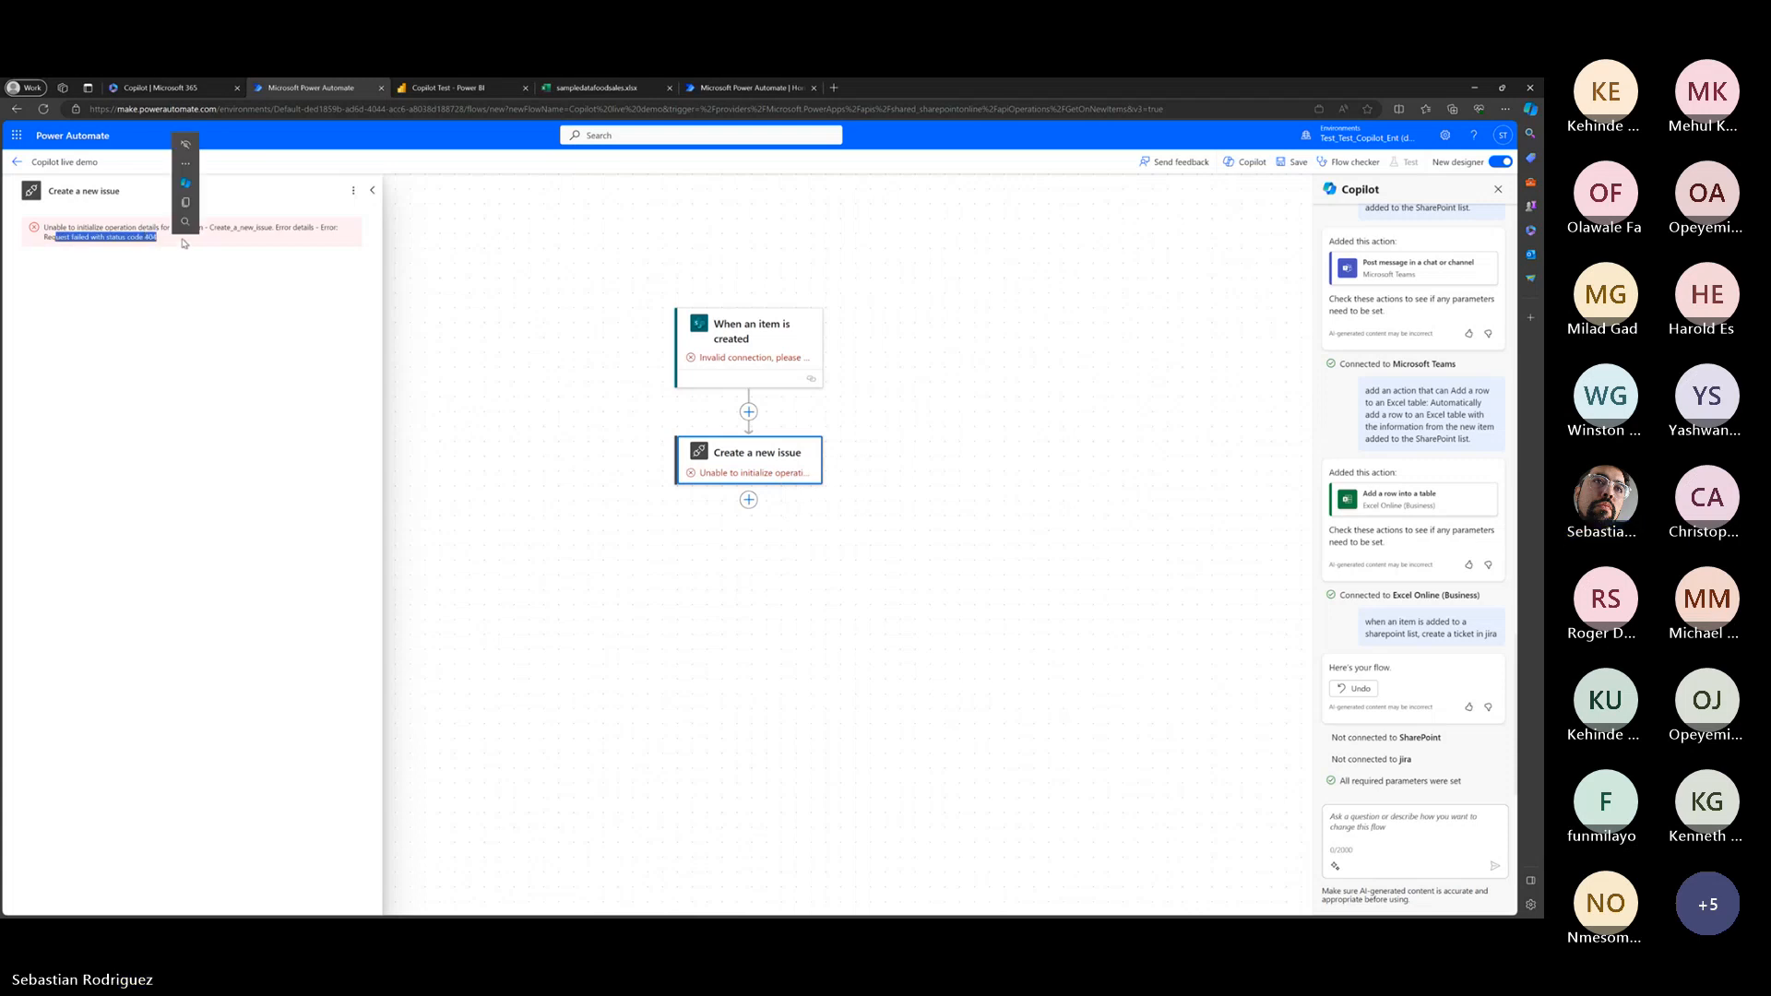
pyautogui.click(372, 189)
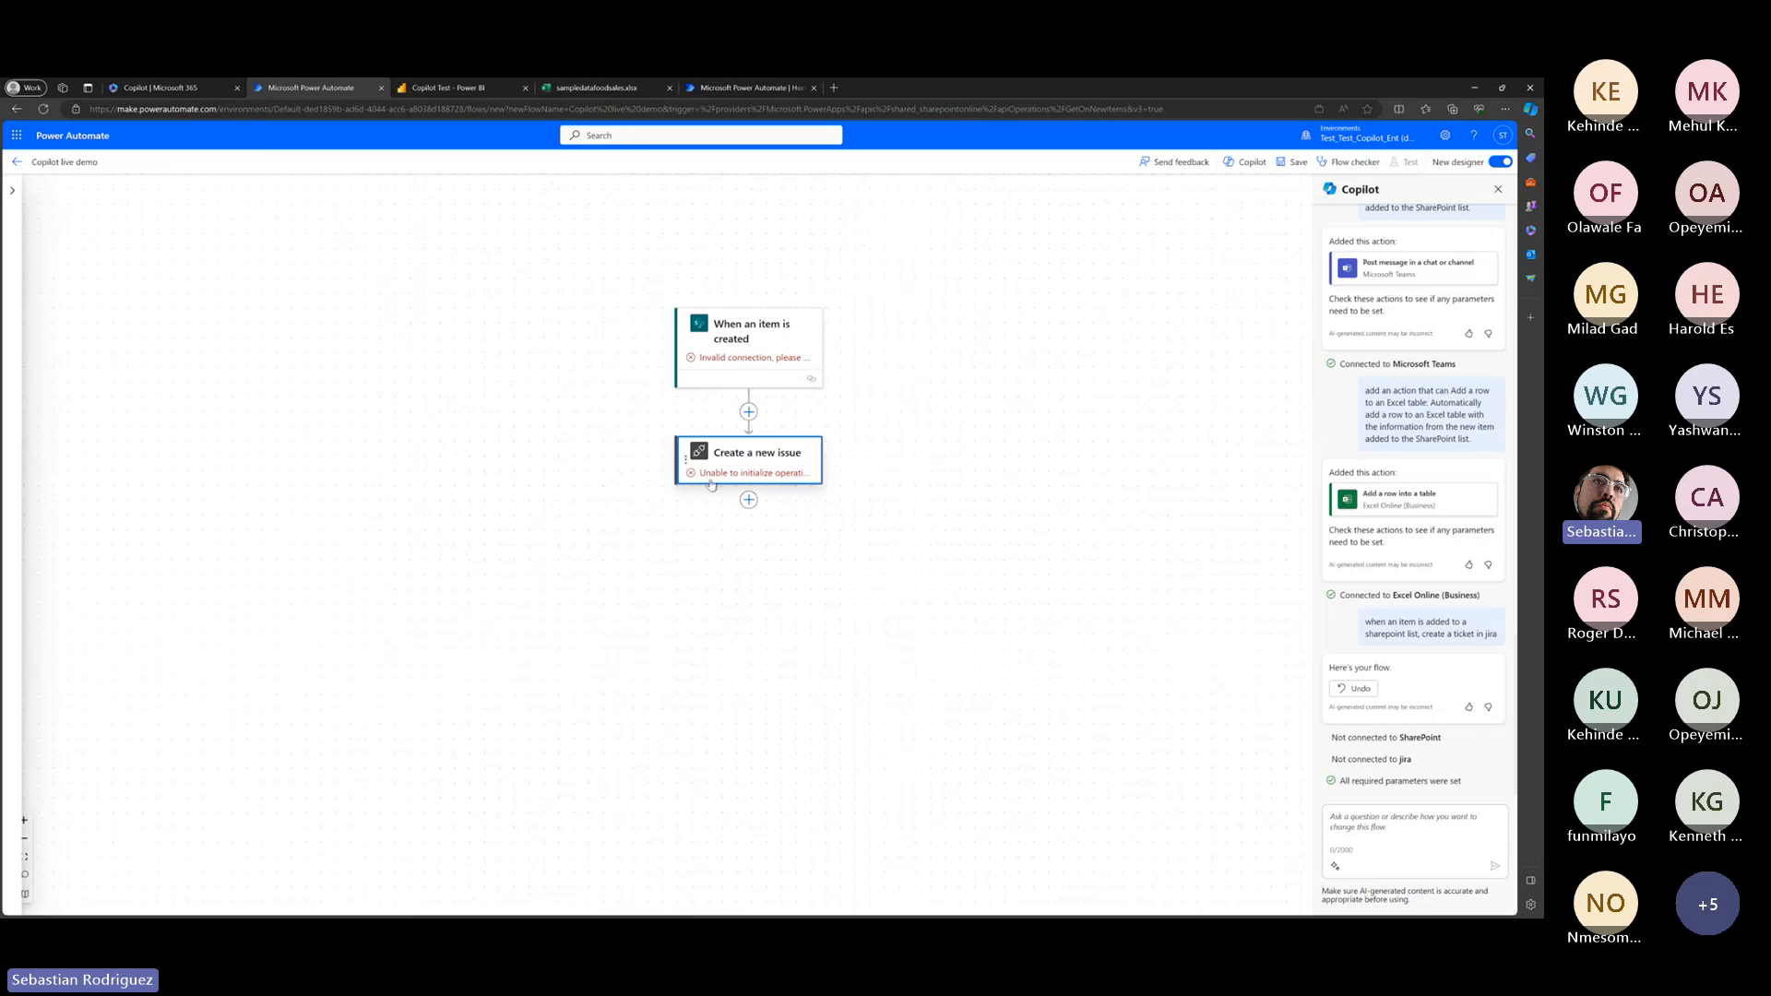
pyautogui.rightClick(487, 505)
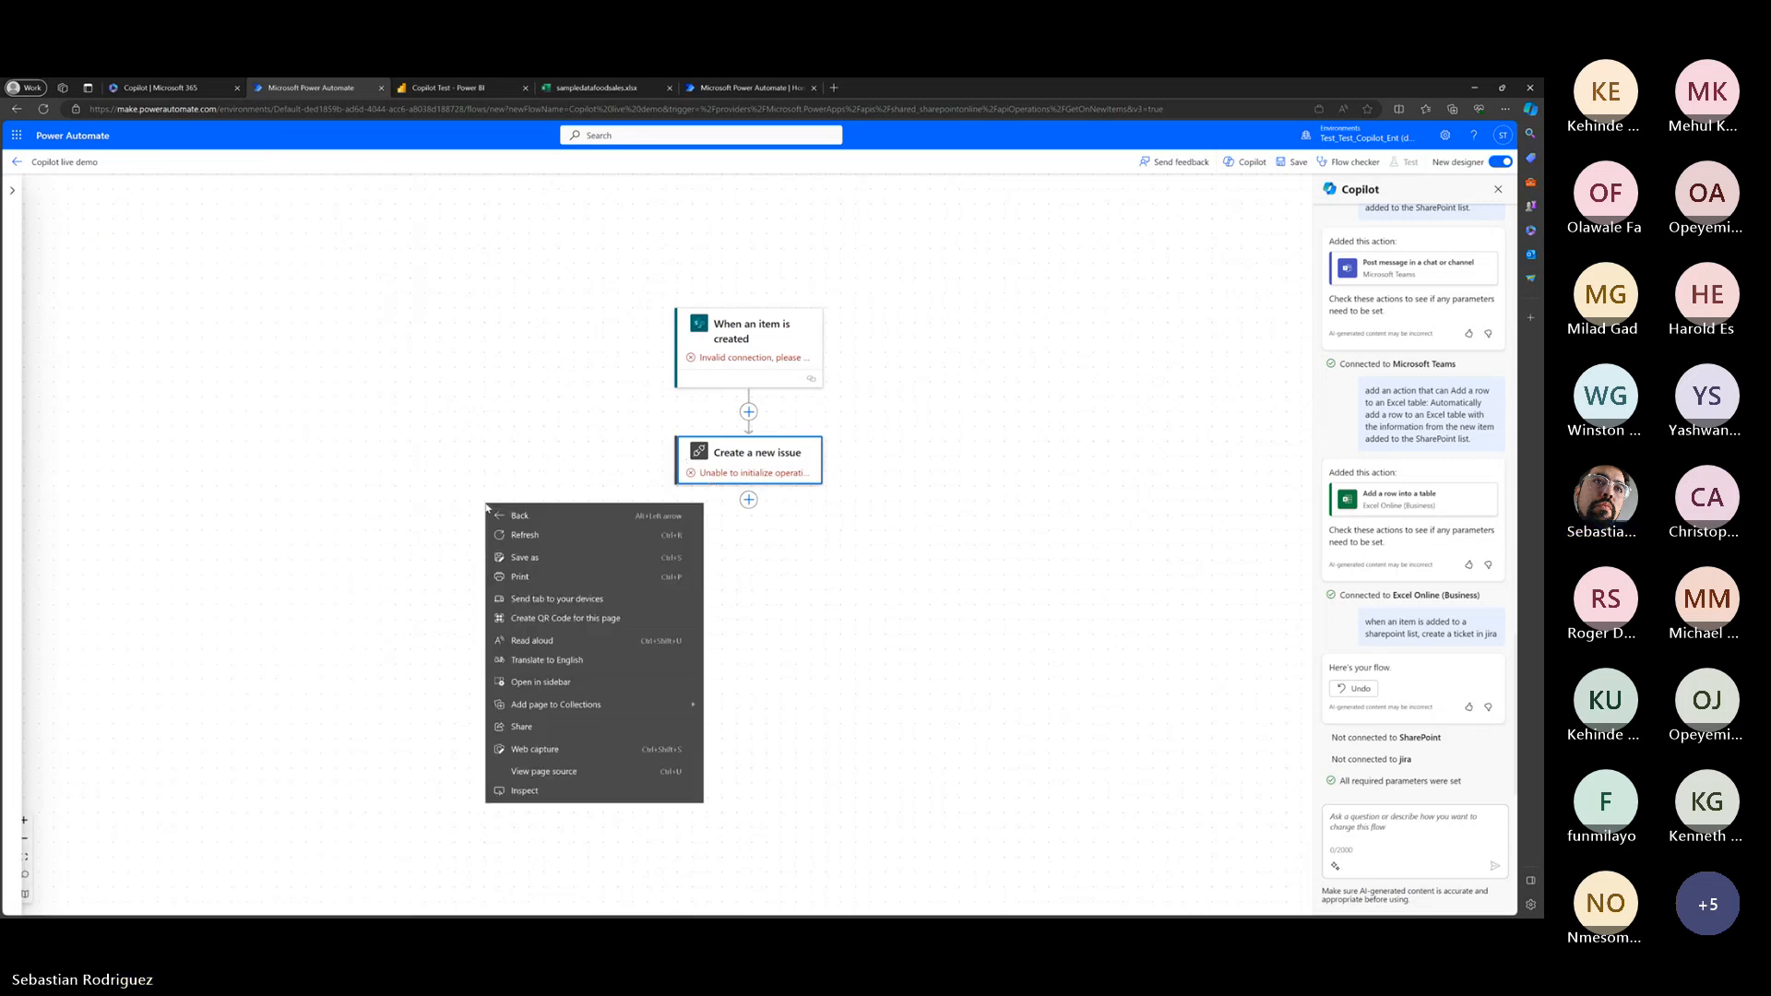
pyautogui.click(312, 475)
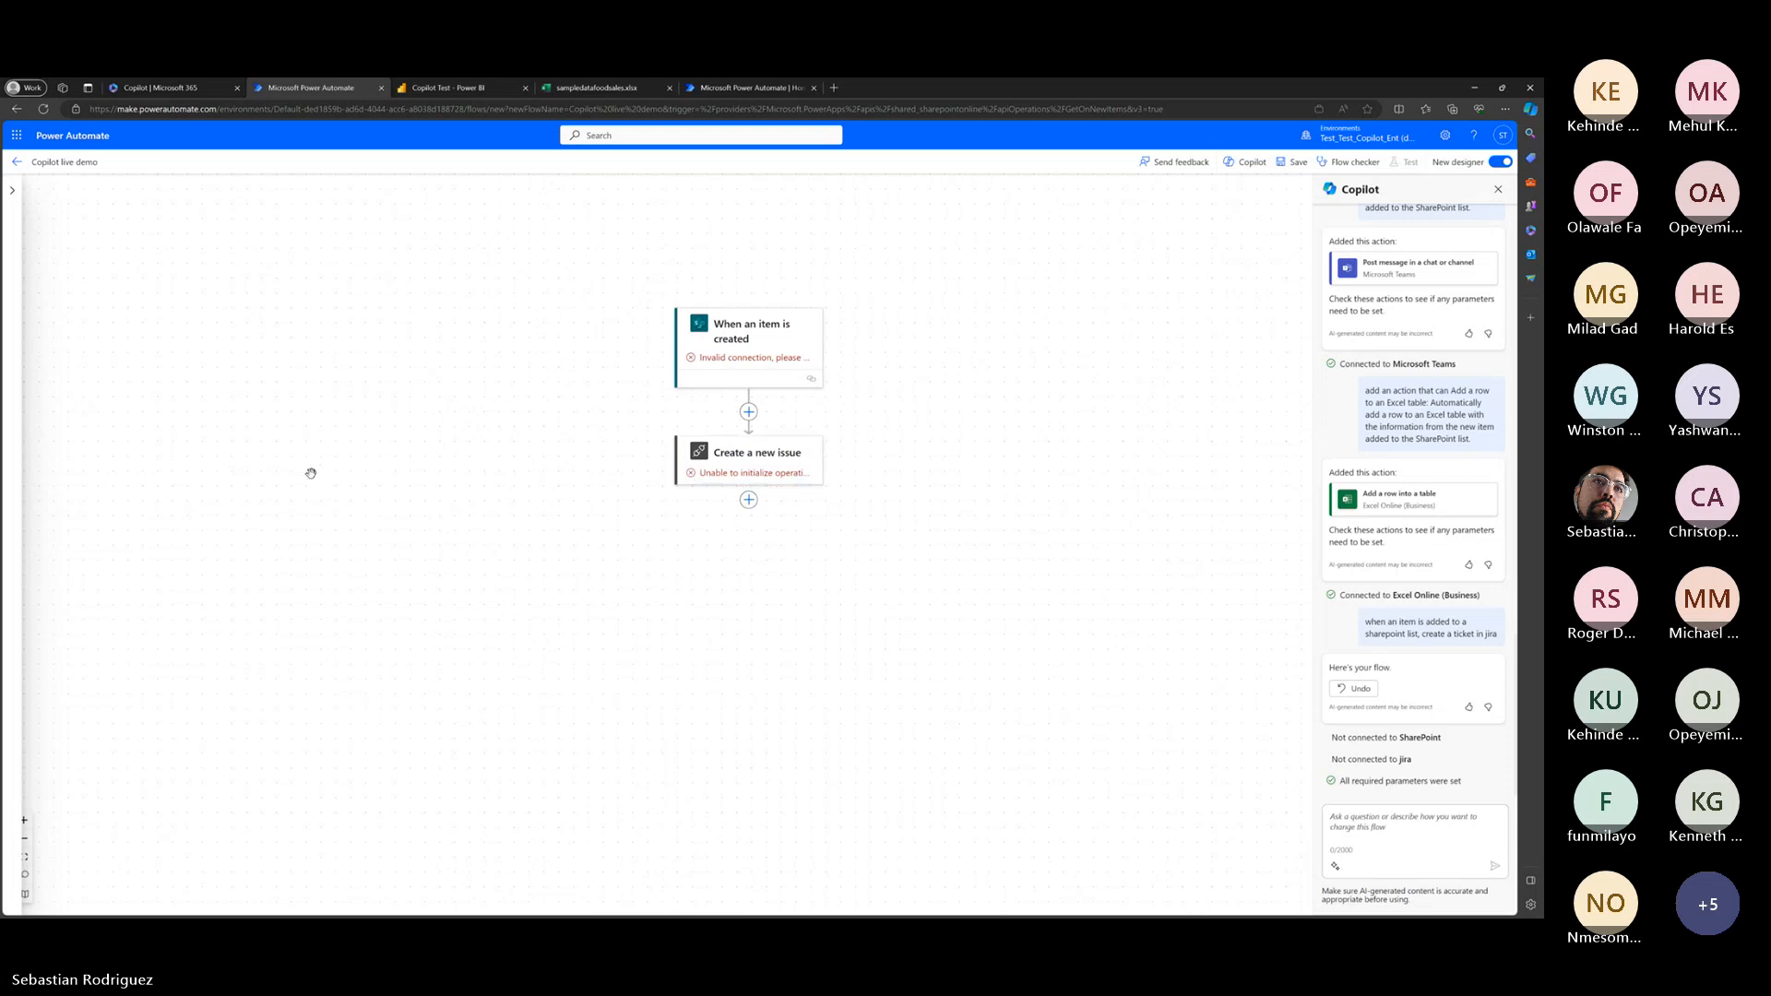
pyautogui.rightClick(308, 494)
pyautogui.click(868, 758)
pyautogui.click(131, 90)
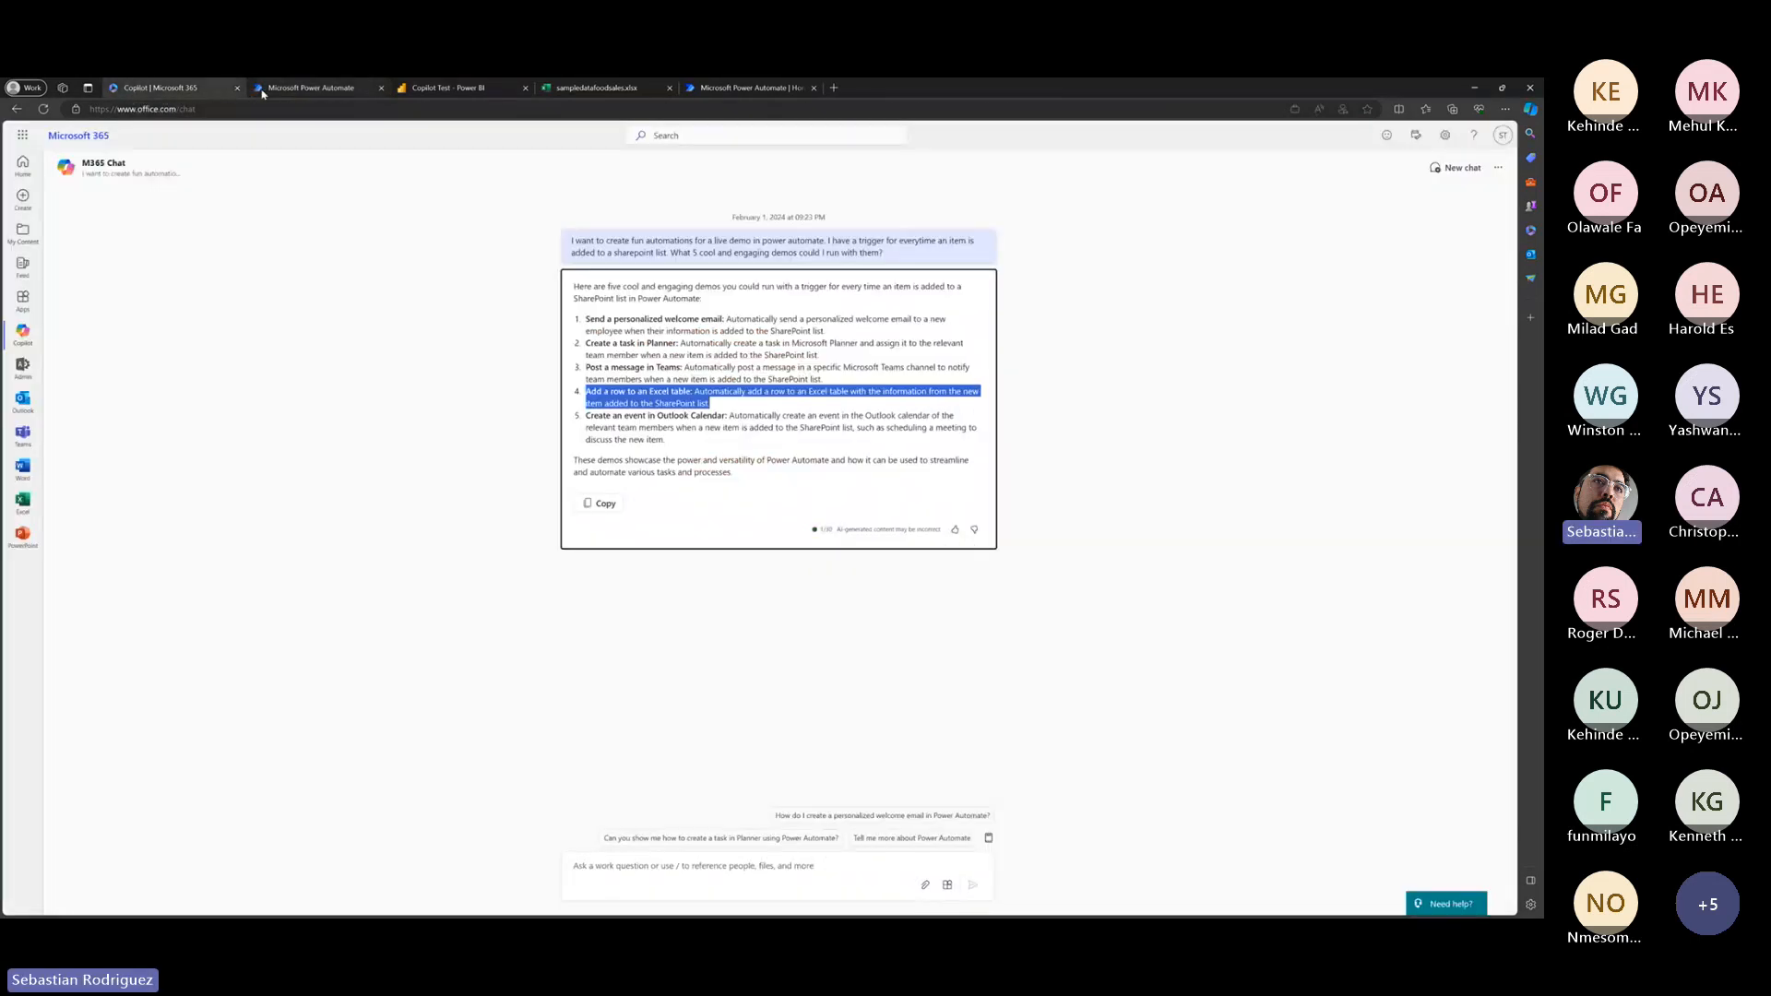
pyautogui.click(290, 92)
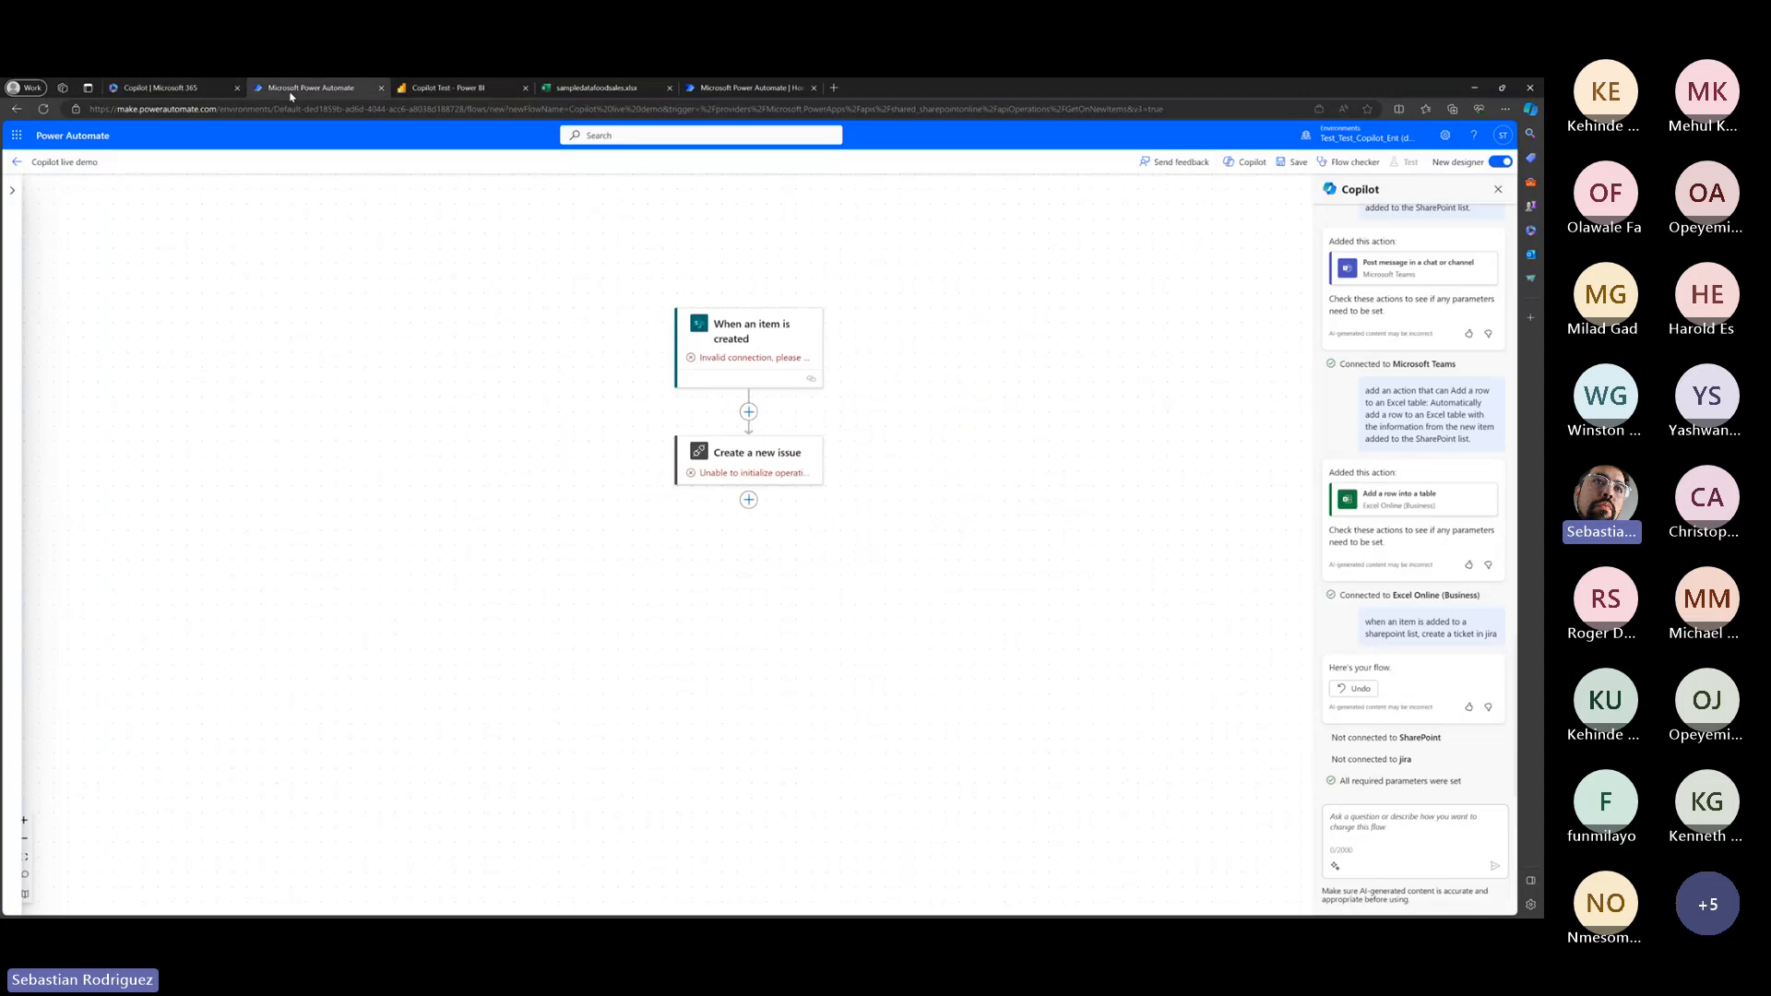
pyautogui.rightClick(249, 168)
pyautogui.click(733, 630)
# Revisit the SharePoint automation ideas in the Microsoft 365 chat and clear the text selection there.
pyautogui.click(166, 88)
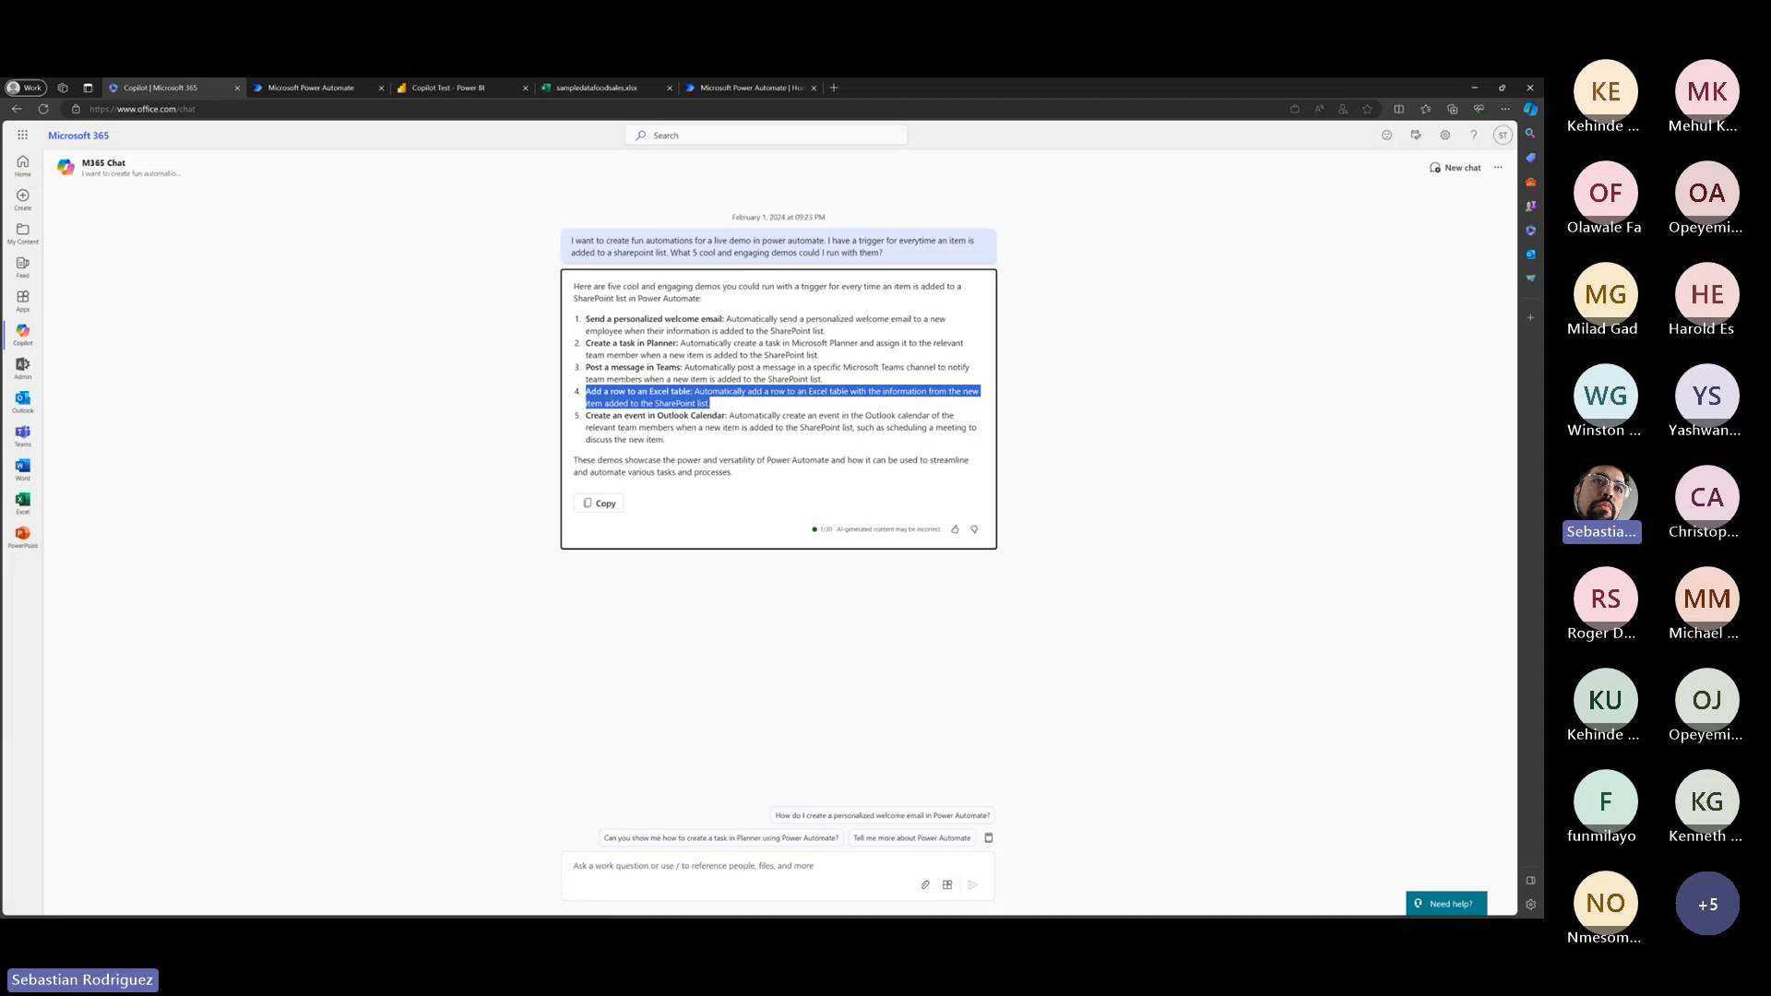
pyautogui.click(913, 706)
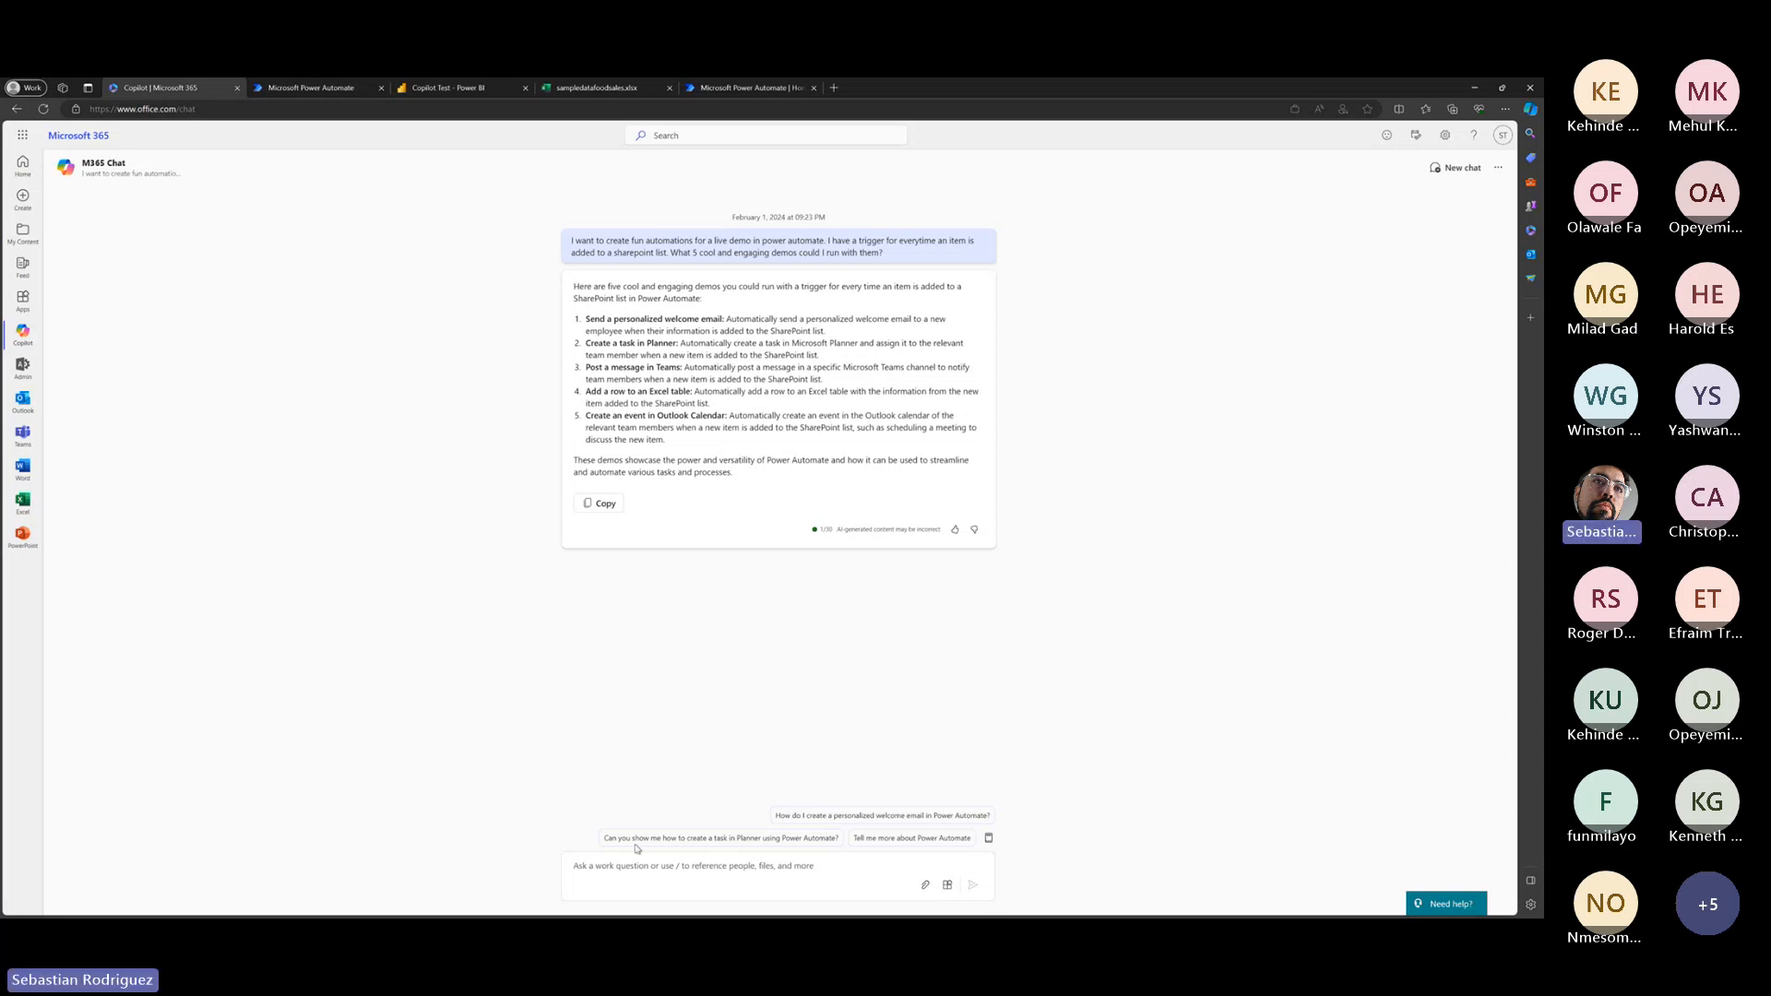
pyautogui.click(701, 872)
# Return to the Copilot live demo flow and close the sampledatafoodsales.xlsx workbook and the spare Power Automate home page.
pyautogui.click(624, 90)
pyautogui.click(738, 89)
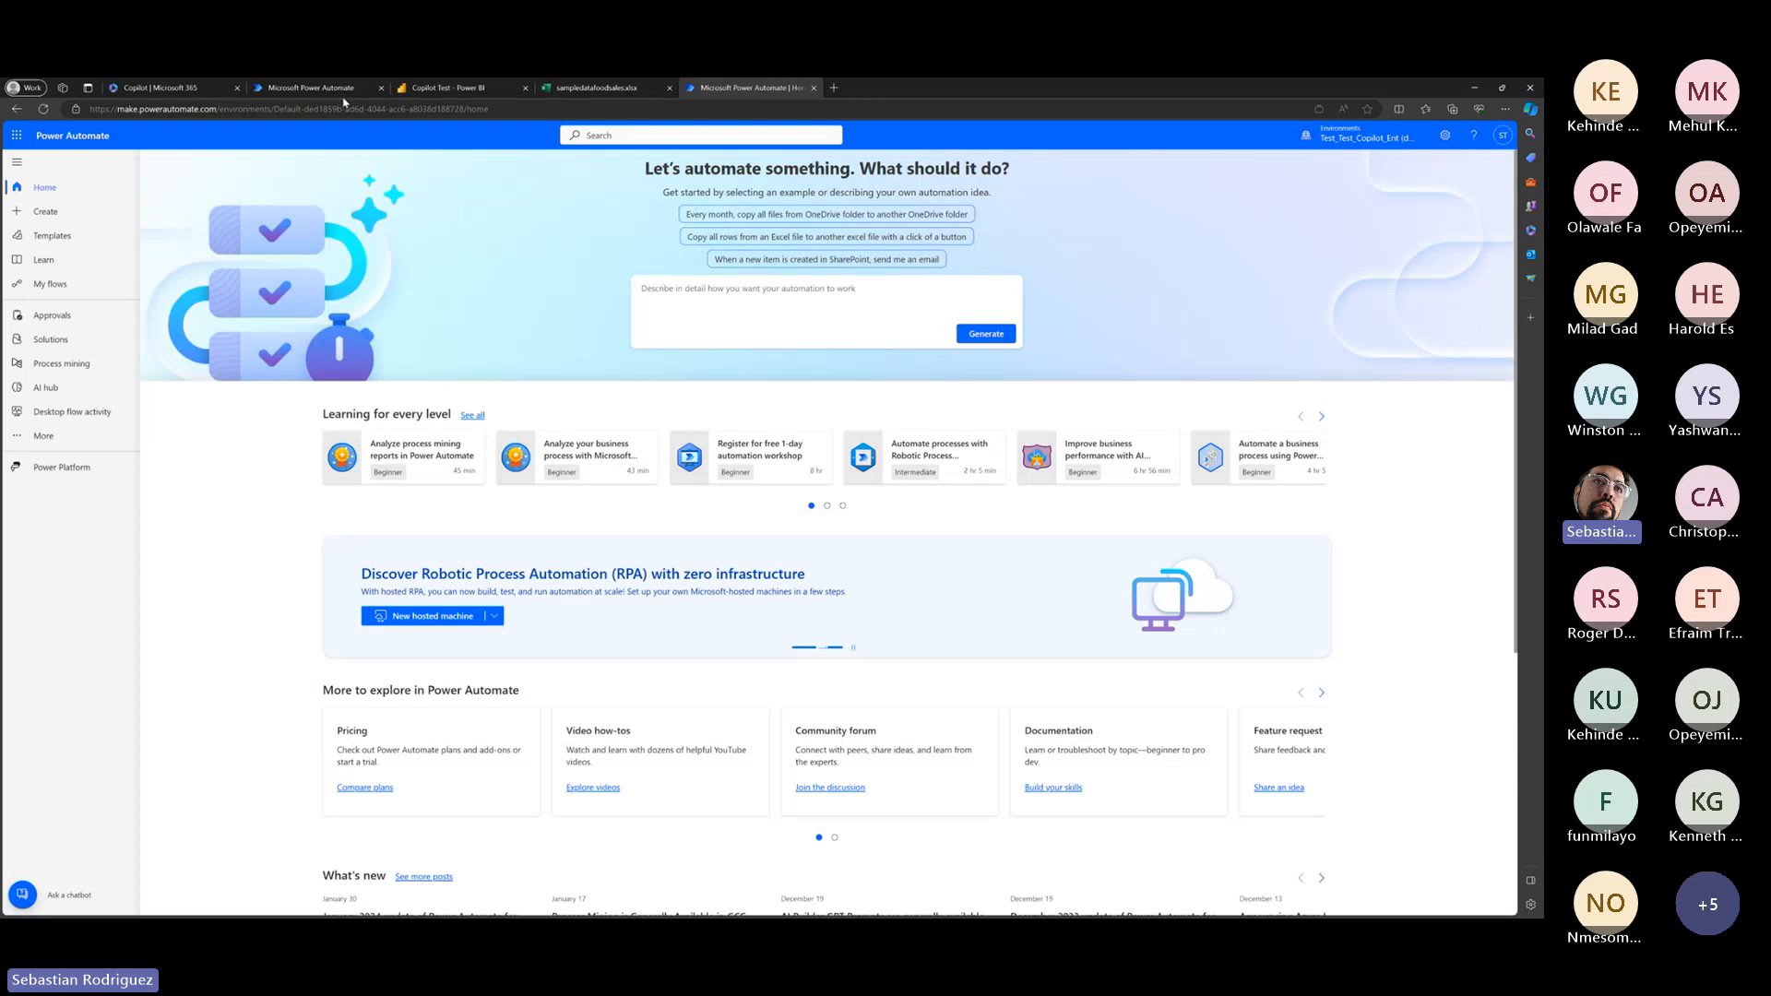
pyautogui.click(334, 93)
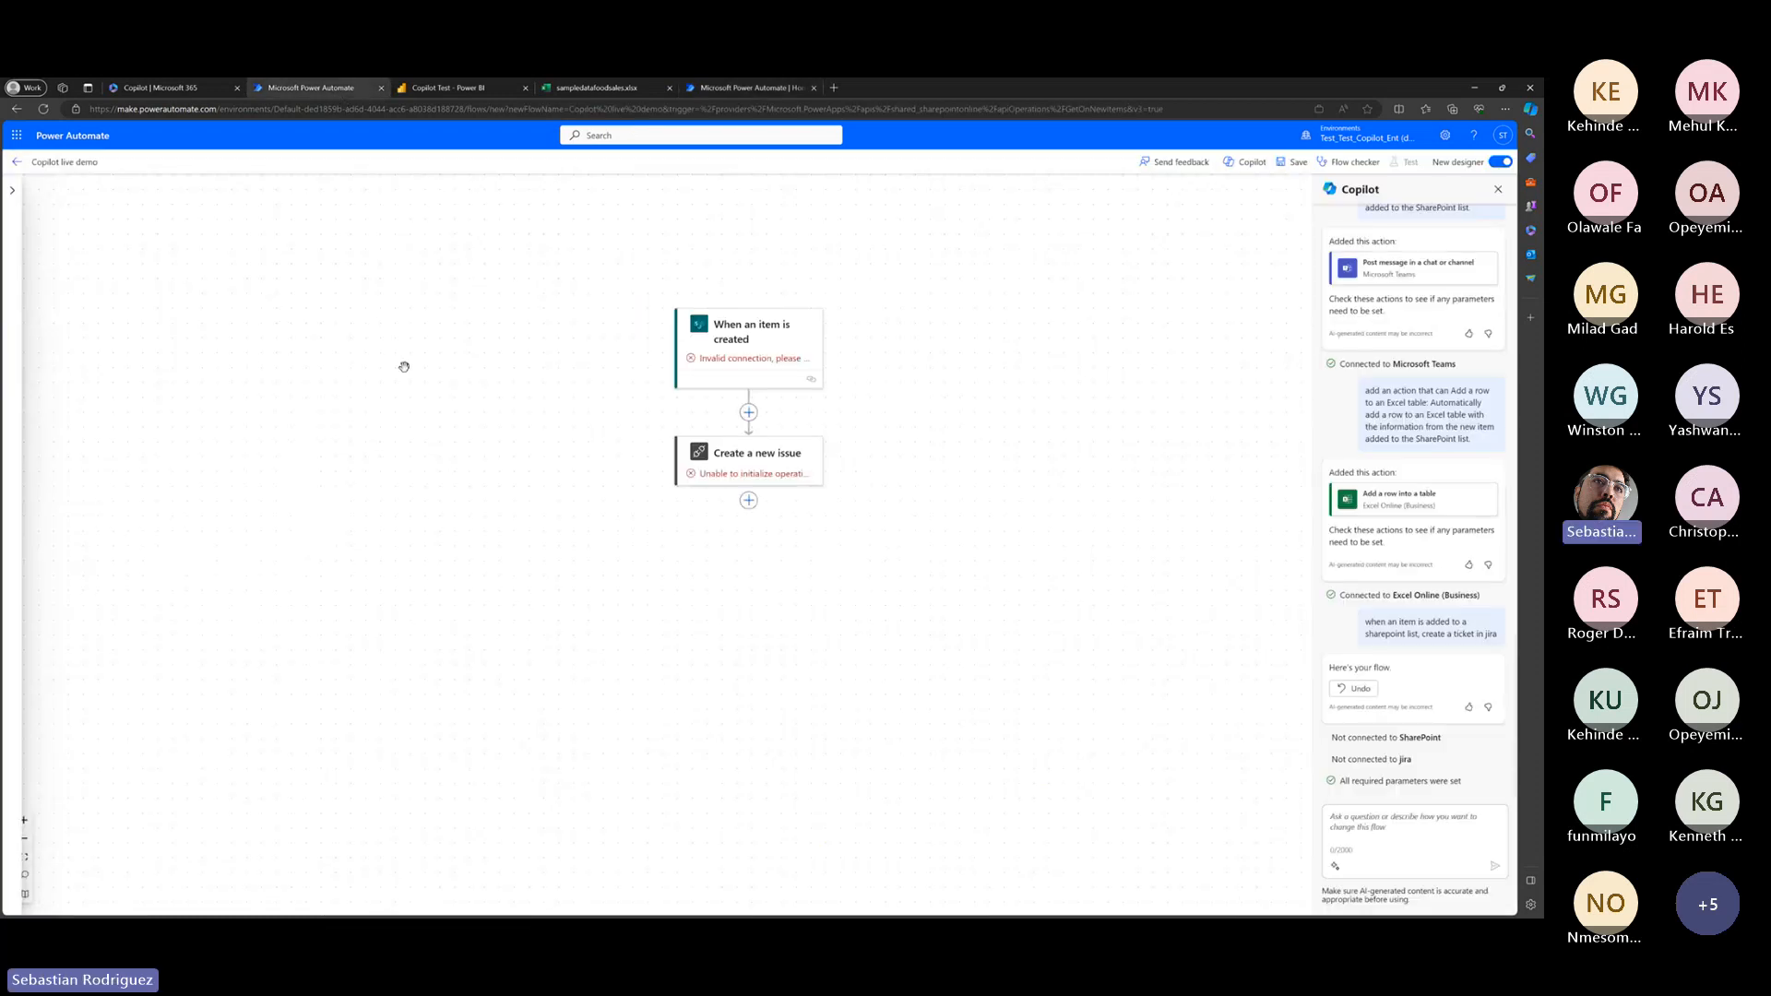
pyautogui.middleClick(572, 88)
pyautogui.middleClick(572, 88)
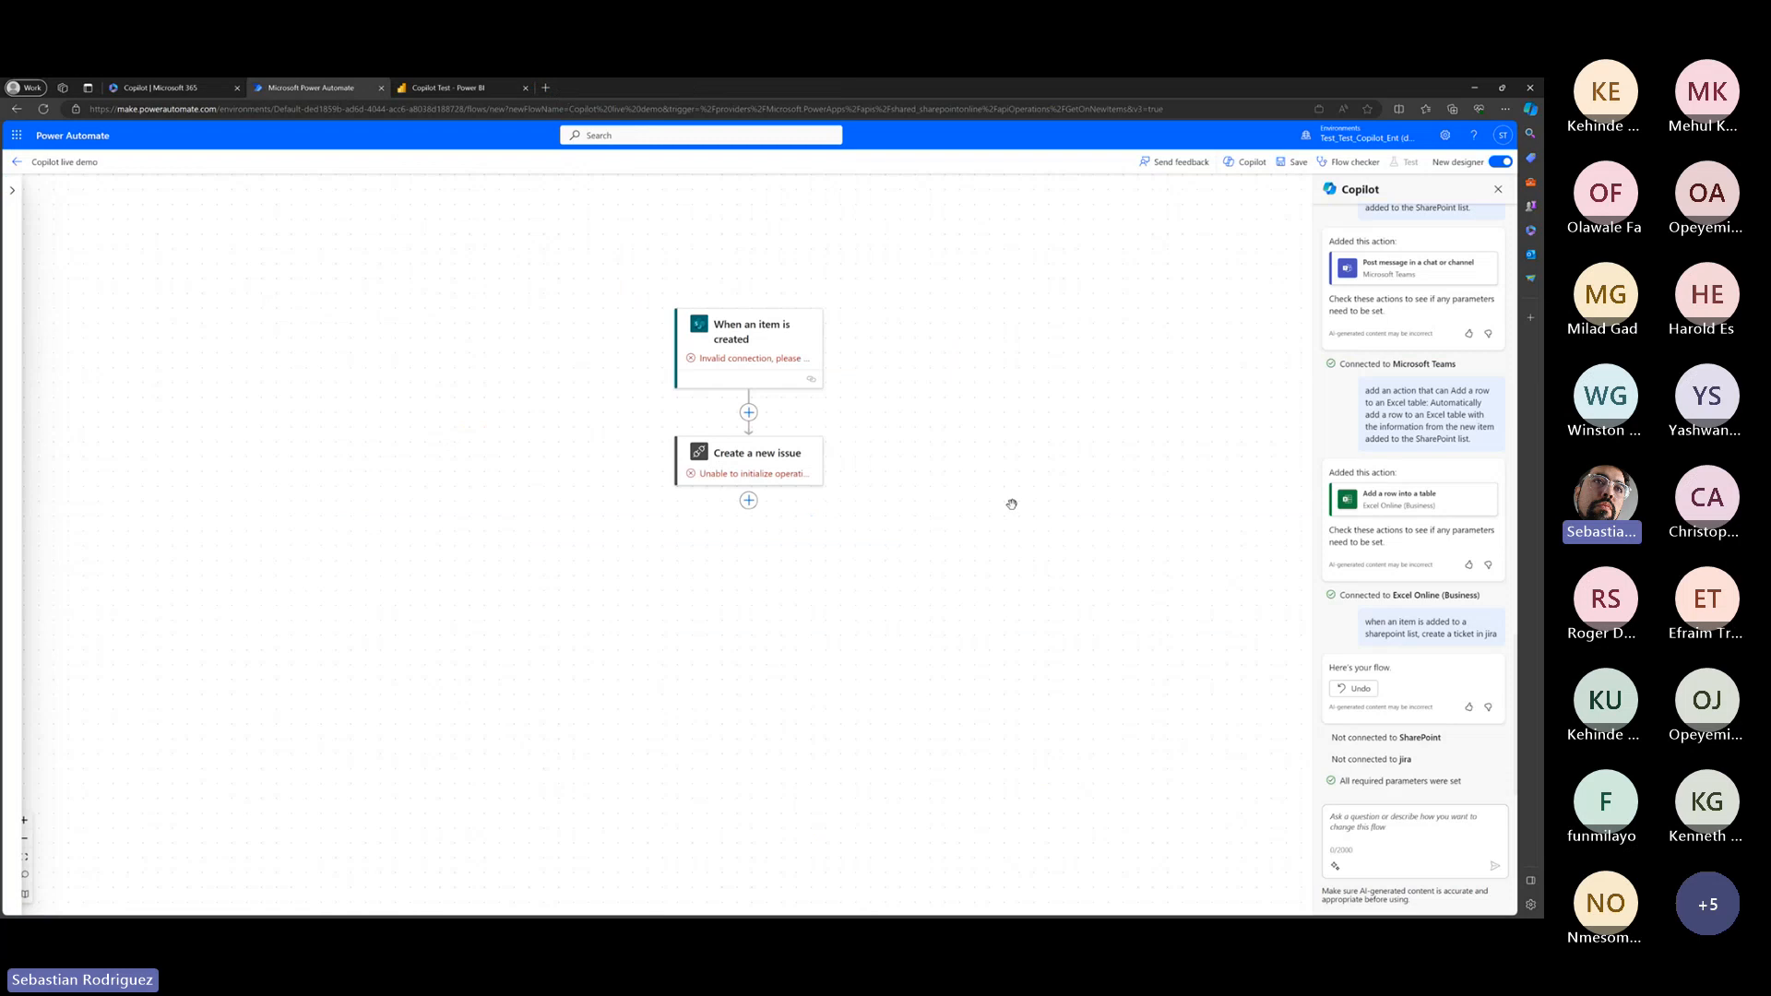